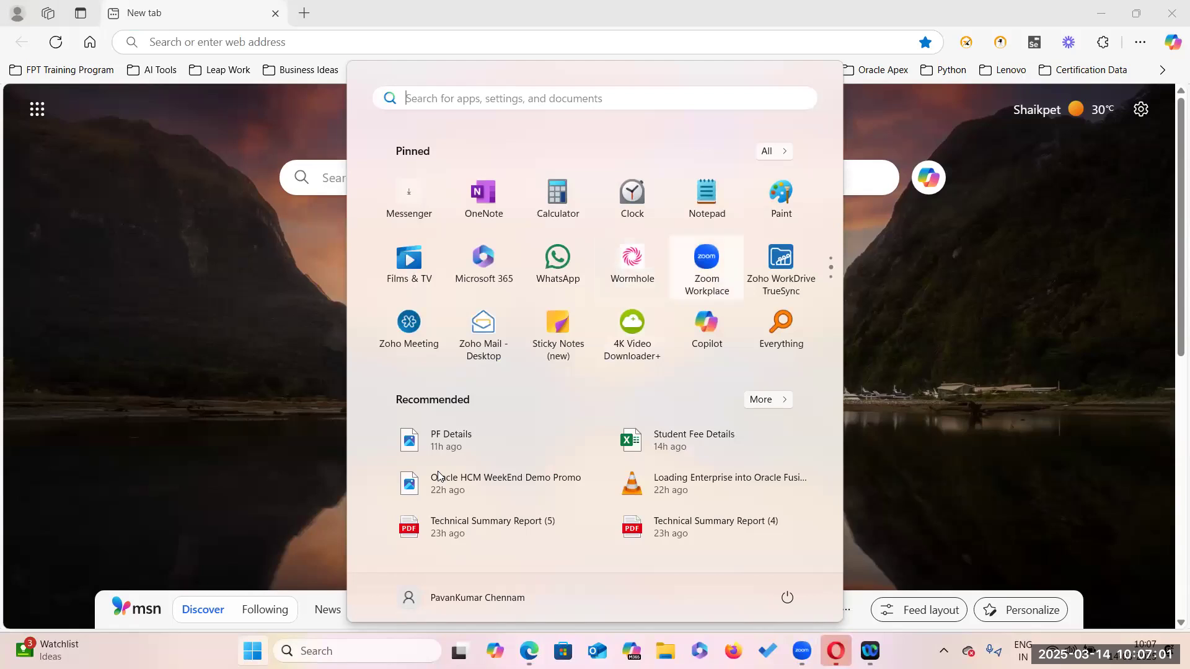
{"action": "scroll", "coordinate": [632, 260], "scroll_direction": "down", "scroll_amount": 1}
{"action": "scroll", "coordinate": [558, 266], "scroll_direction": "up", "scroll_amount": 1}
{"action": "scroll", "coordinate": [558, 266], "scroll_direction": "down", "scroll_amount": 1}
{"action": "left_click", "coordinate": [483, 200]}
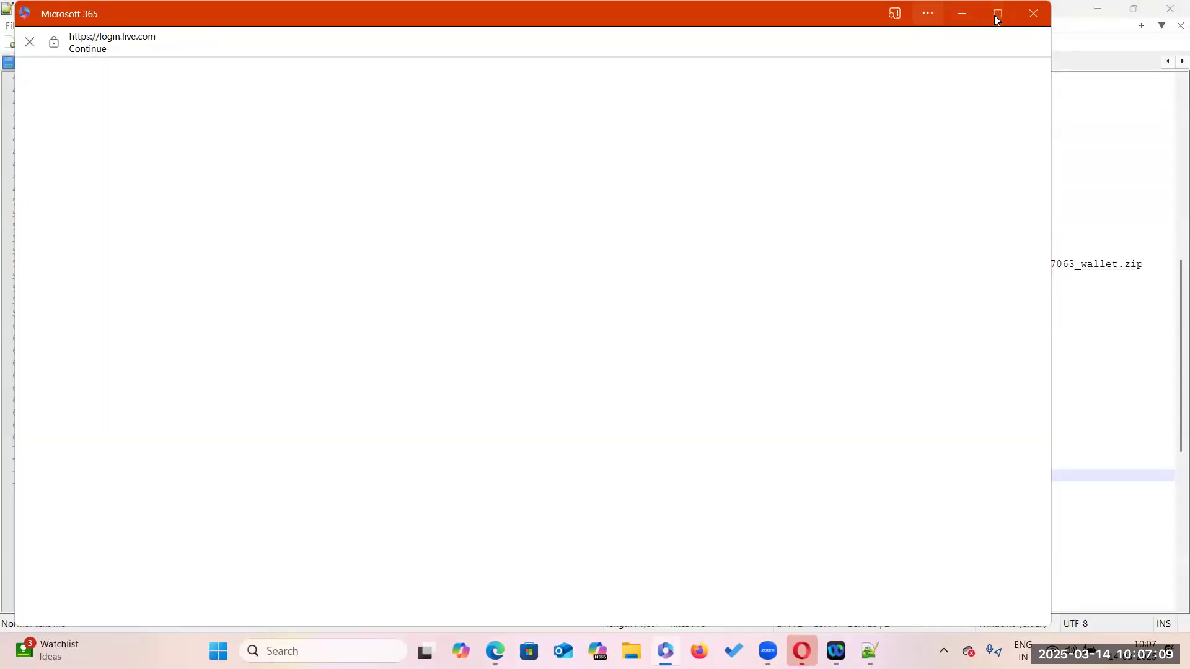
{"action": "left_click", "coordinate": [1031, 15]}
Copy the fa-euth-dev44 AtkHomePageWelcome URL from the Environment details.txt notes
{"action": "left_click", "coordinate": [165, 332]}
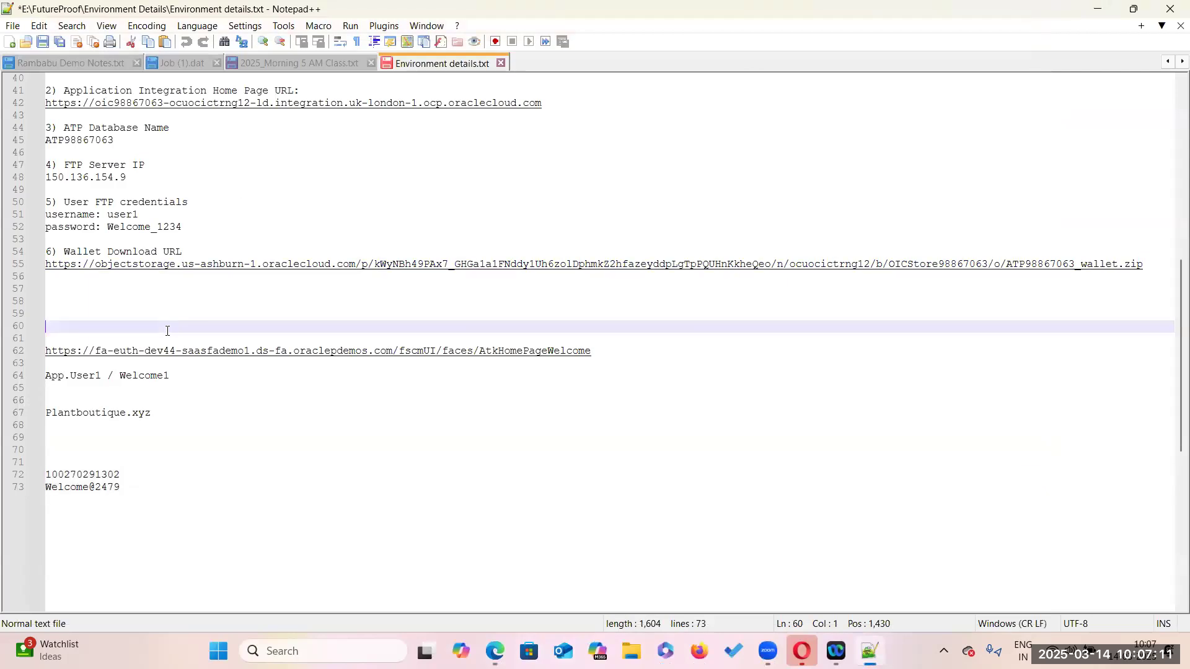
{"action": "key", "text": "Down"}
{"action": "key", "text": "Down"}
{"action": "key", "text": "Down"}
{"action": "key", "text": "Down"}
{"action": "key", "text": "Down"}
{"action": "key", "text": "Down"}
{"action": "key", "text": "Down"}
{"action": "key", "text": "Down"}
{"action": "key", "text": "Down"}
{"action": "scroll", "coordinate": [166, 332], "scroll_direction": "up", "scroll_amount": 2}
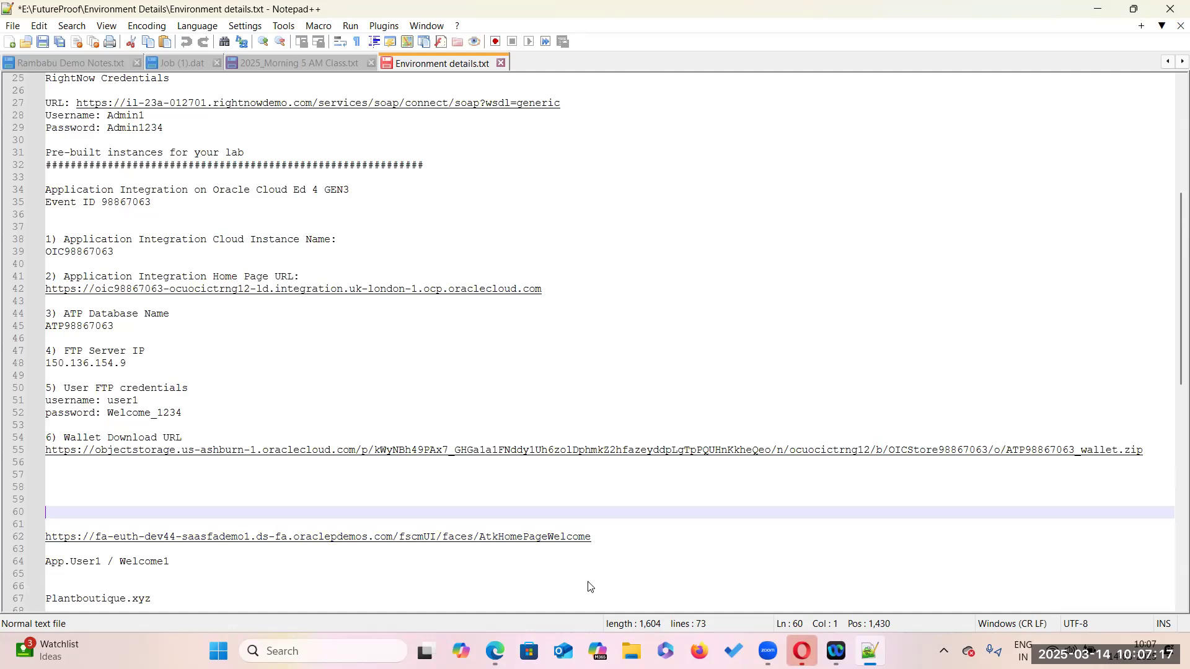
{"action": "left_click_drag", "start_coordinate": [592, 537], "coordinate": [45, 537]}
{"action": "key", "text": "ctrl+c"}
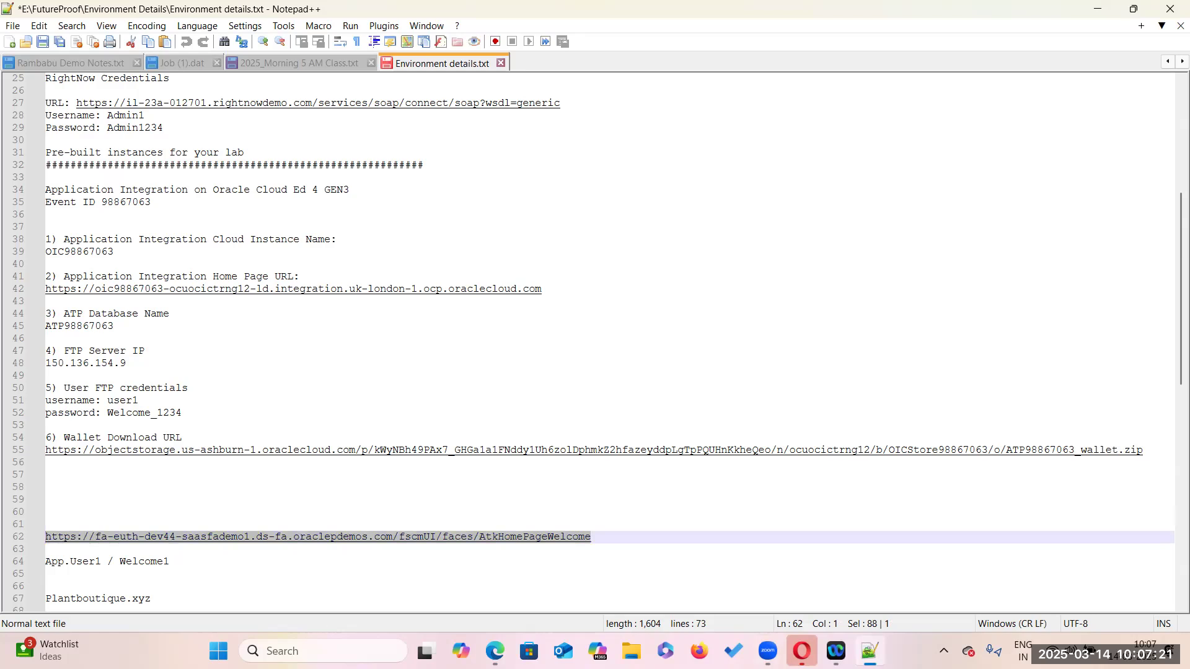
Switch to Microsoft Edge and load the copied URL with the environment number in the host name changed to dev58
{"action": "left_click", "coordinate": [492, 650]}
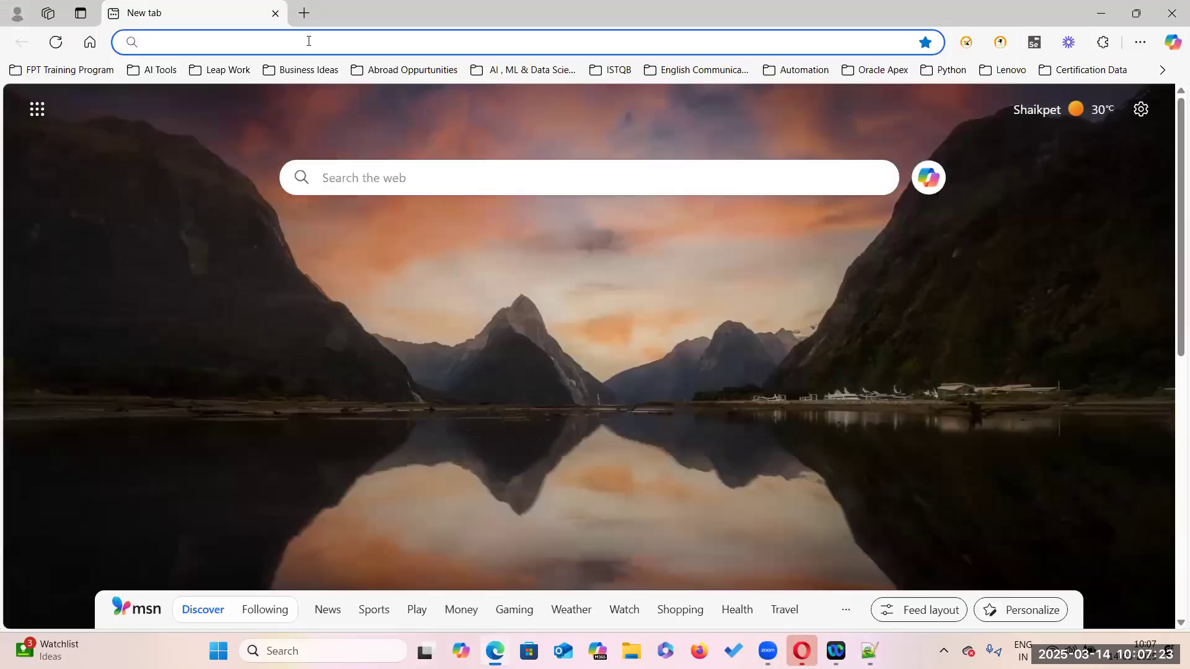
{"action": "key", "text": "ctrl+v"}
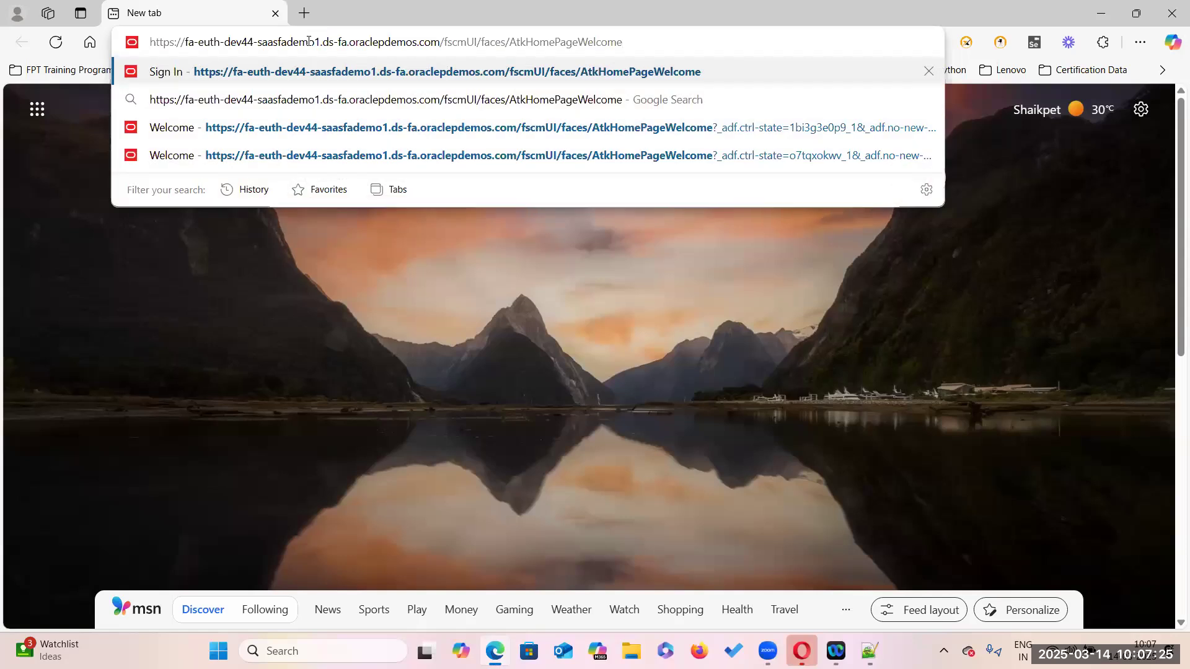
{"action": "left_click", "coordinate": [254, 42]}
{"action": "key", "text": "BackSpace"}
{"action": "key", "text": "BackSpace"}
{"action": "type", "text": "58"}
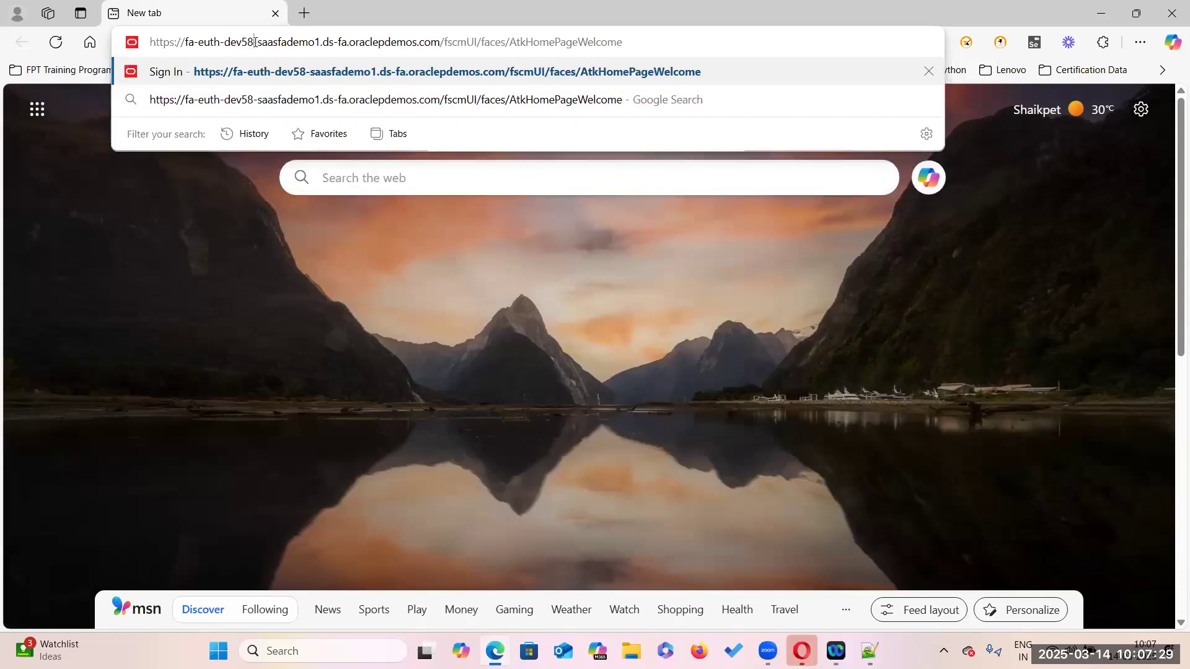
{"action": "key", "text": "Return"}
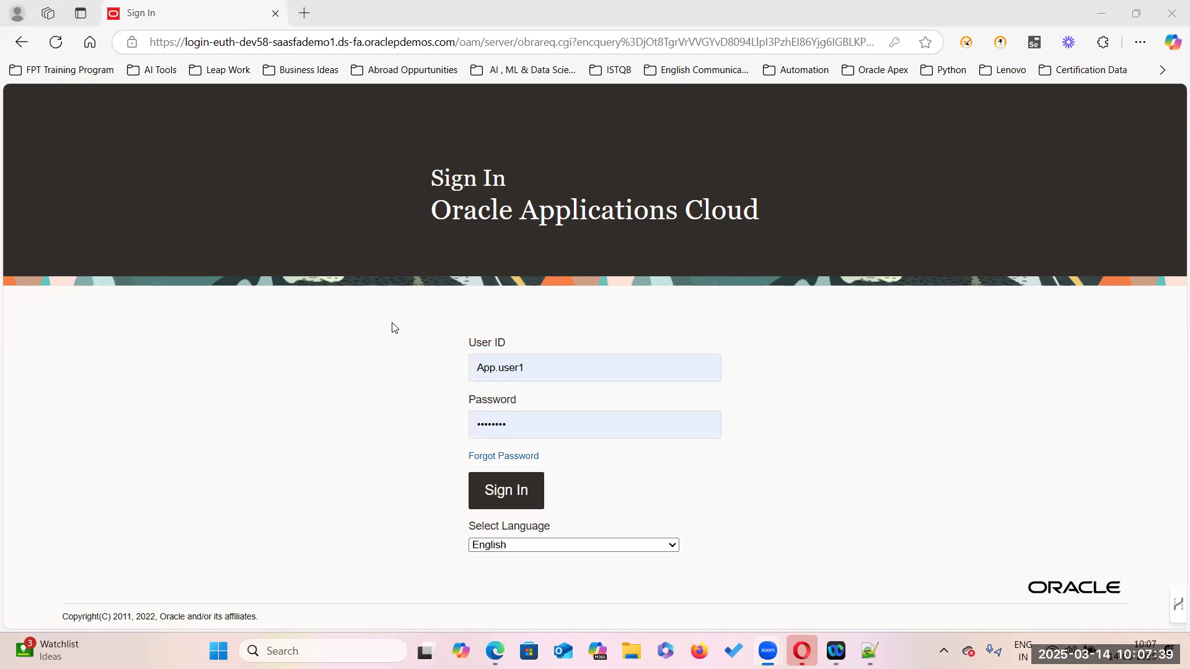
Sign in to Oracle Applications Cloud with the prefilled credentials and open Setup and Maintenance
{"action": "left_click", "coordinate": [508, 496]}
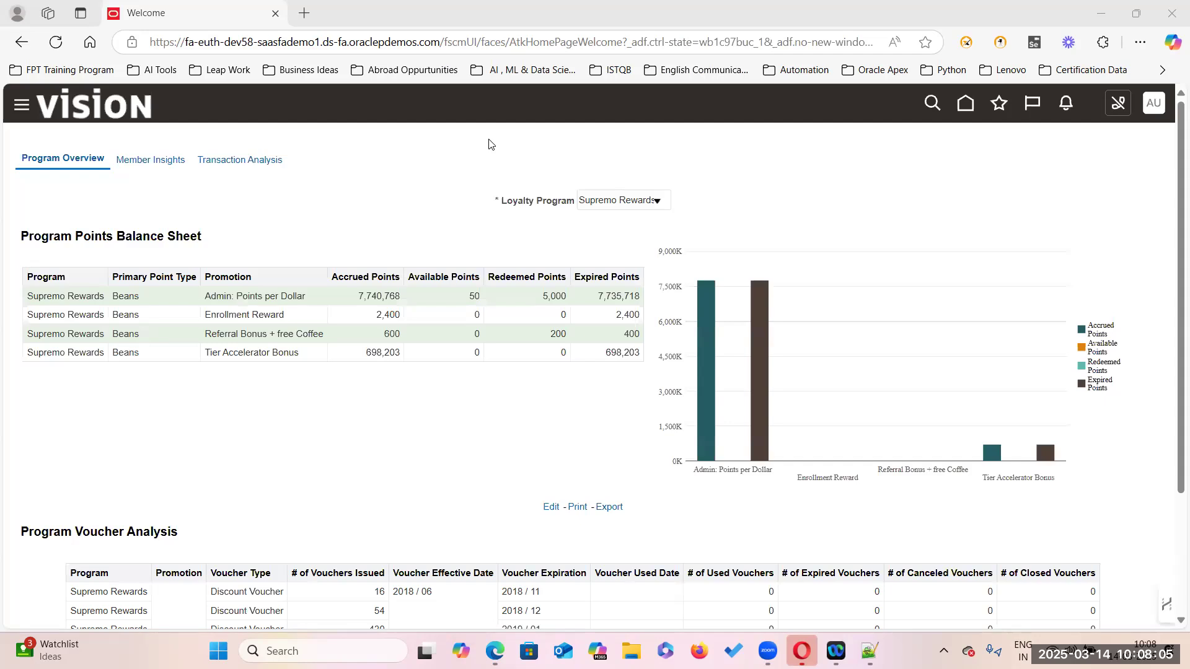
{"action": "left_click", "coordinate": [1153, 106]}
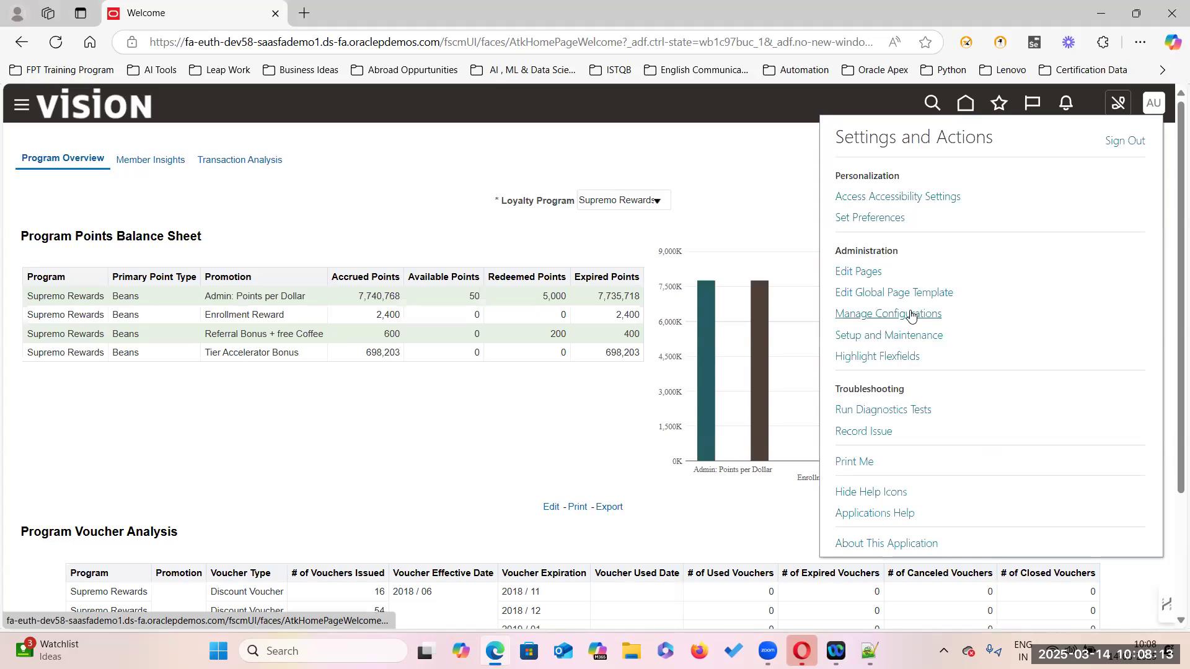
{"action": "left_click", "coordinate": [890, 335]}
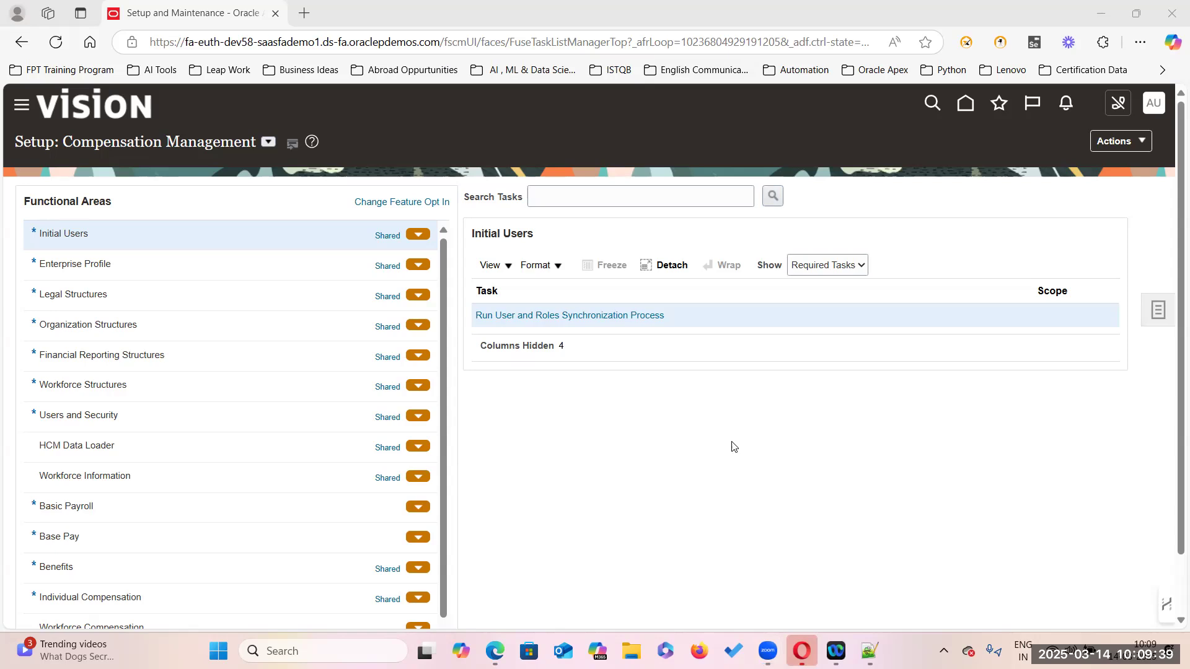
Open the Manage Implementation Projects page from the setup task list
{"action": "left_click", "coordinate": [1158, 310]}
{"action": "left_click", "coordinate": [1158, 310]}
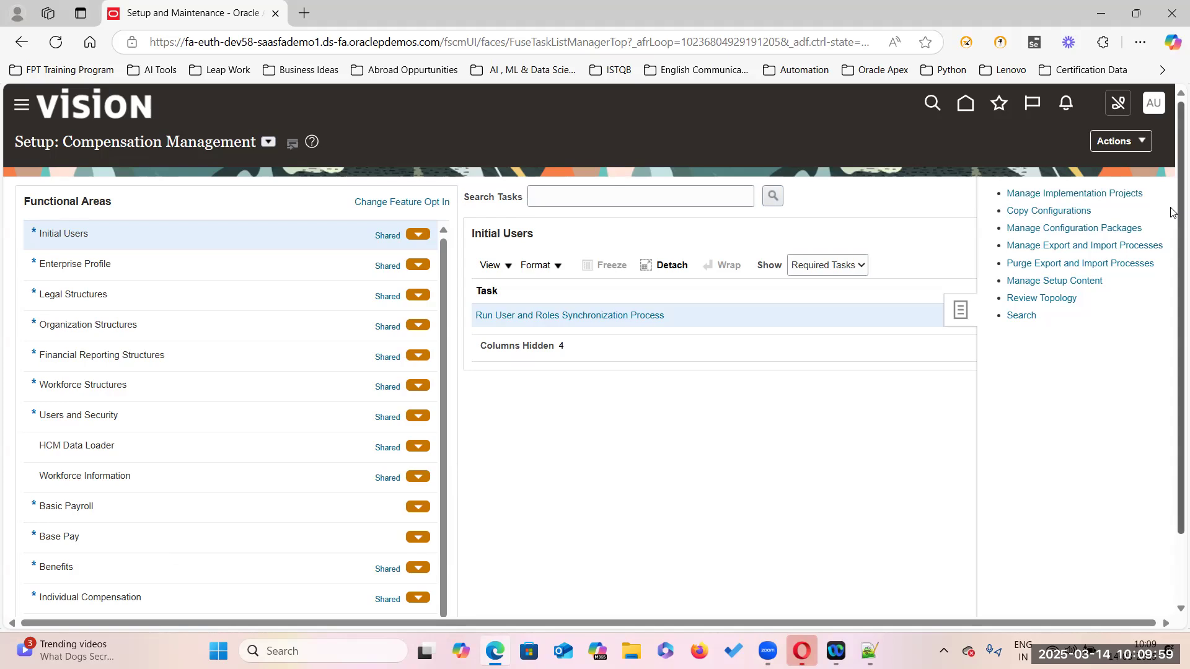
{"action": "left_click", "coordinate": [1118, 194]}
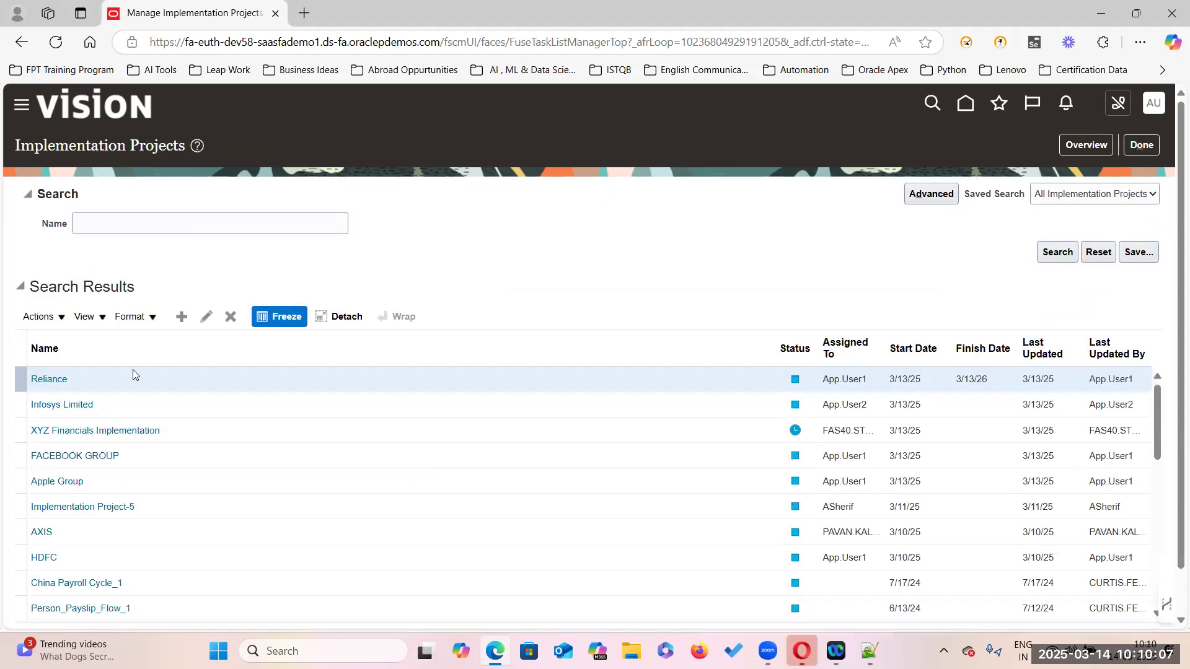
Look through the list of existing implementation projects
{"action": "scroll", "coordinate": [186, 422], "scroll_direction": "down", "scroll_amount": 15}
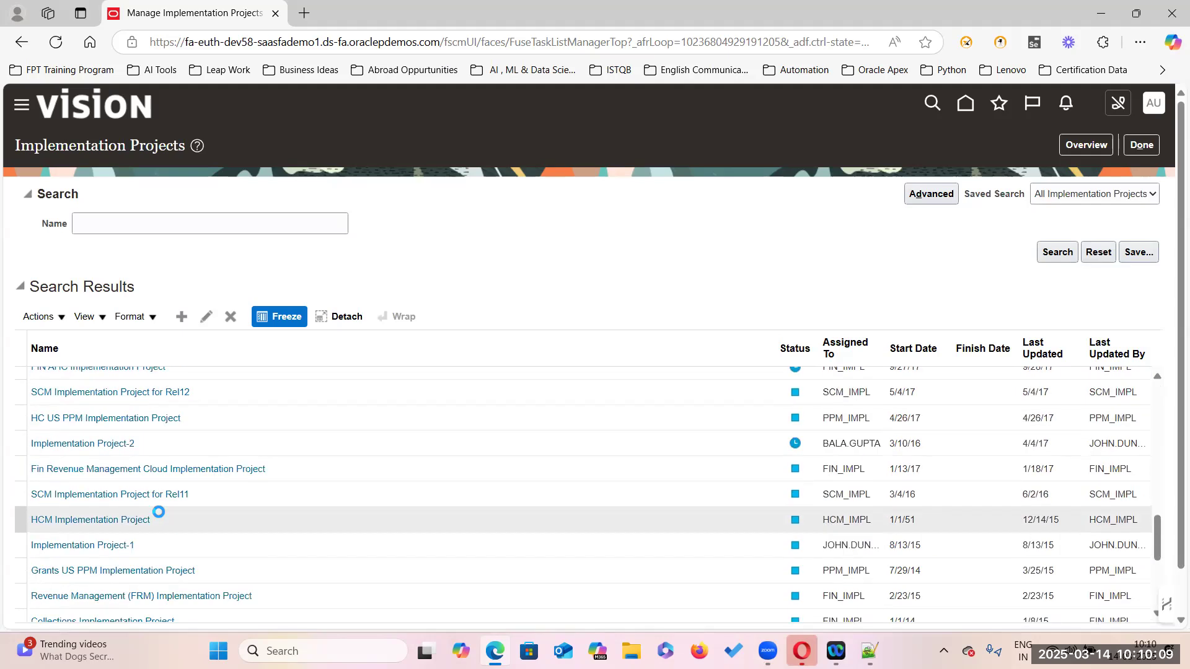
{"action": "scroll", "coordinate": [160, 517], "scroll_direction": "down", "scroll_amount": 2}
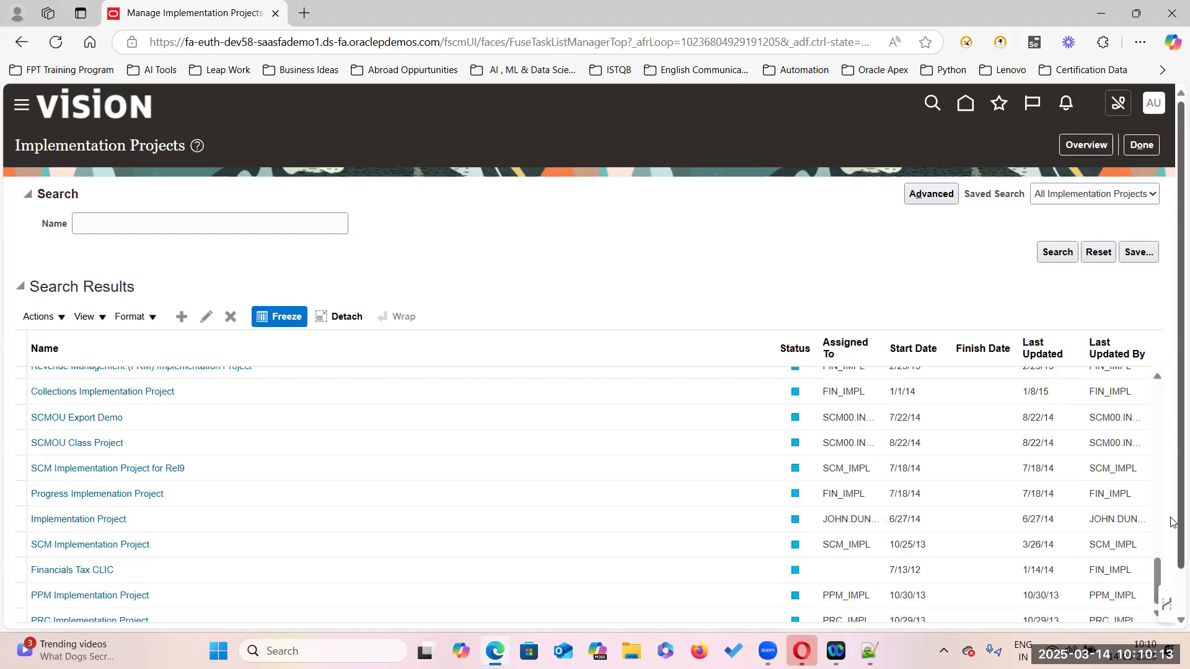
{"action": "scroll", "coordinate": [1172, 528], "scroll_direction": "down", "scroll_amount": 1}
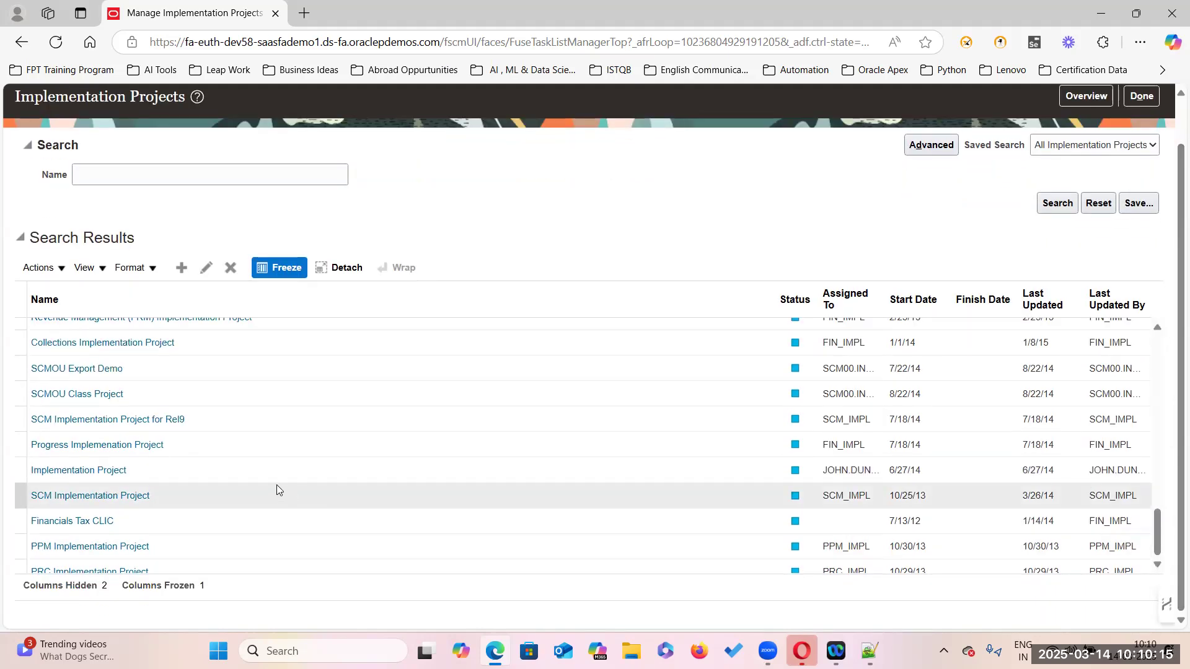
{"action": "scroll", "coordinate": [211, 433], "scroll_direction": "up", "scroll_amount": 10}
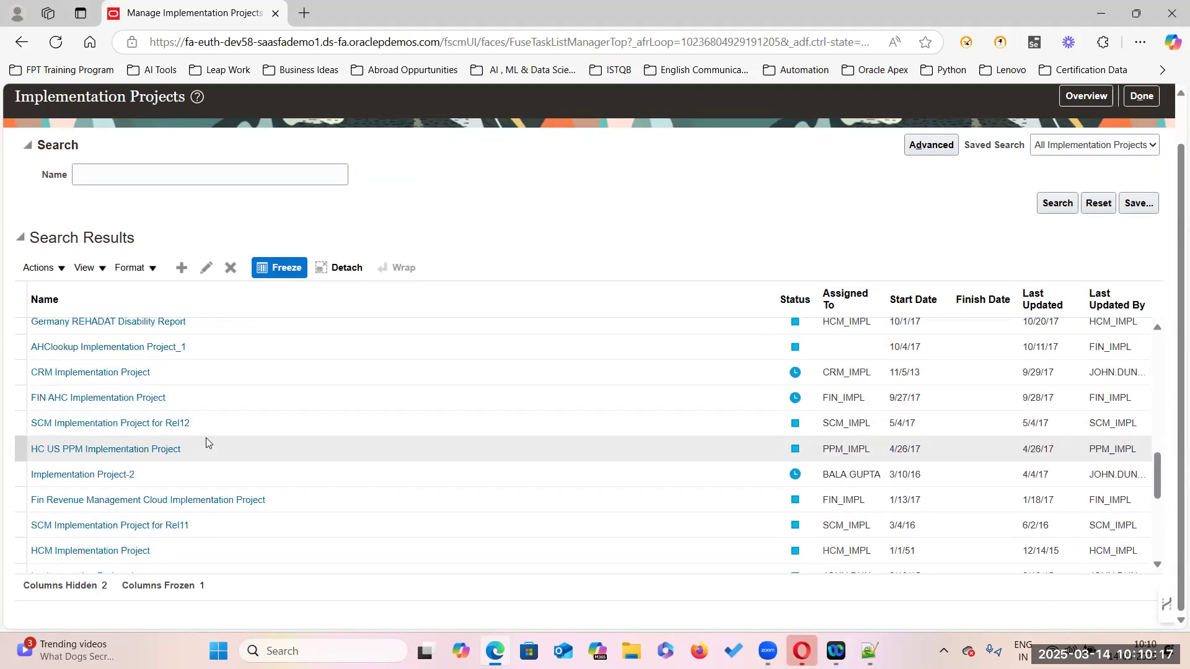
{"action": "scroll", "coordinate": [207, 441], "scroll_direction": "up", "scroll_amount": 5}
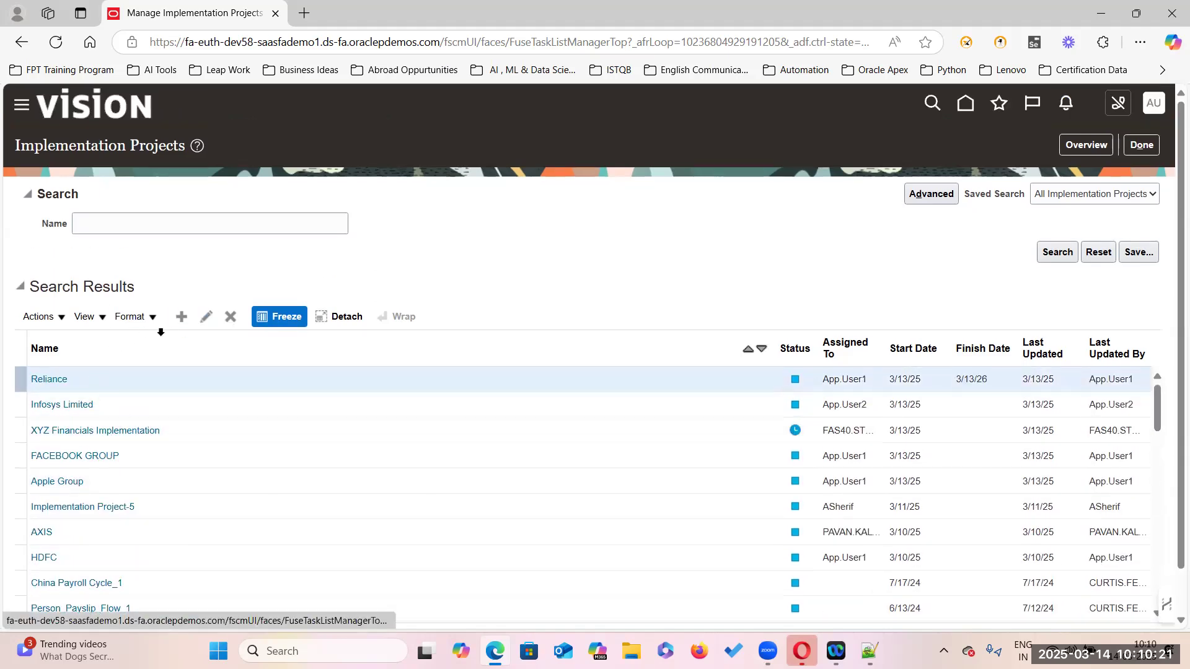
{"action": "scroll", "coordinate": [94, 526], "scroll_direction": "down", "scroll_amount": 3}
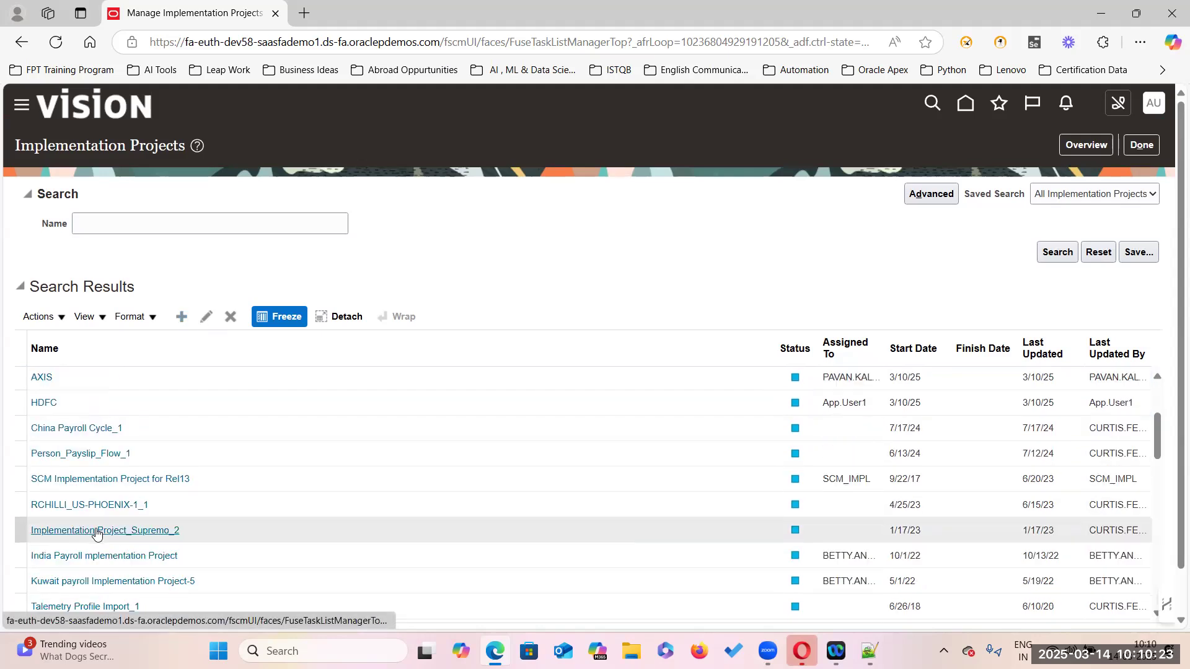
{"action": "scroll", "coordinate": [173, 509], "scroll_direction": "down", "scroll_amount": 3}
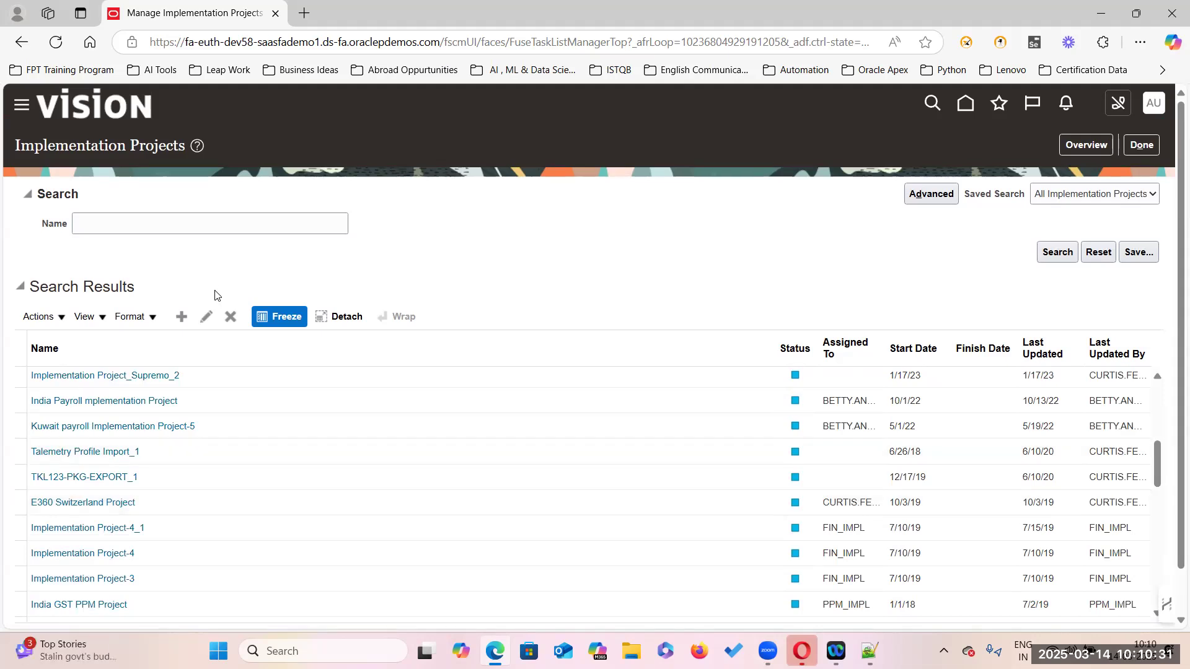
Start a new implementation project and replace its default name with TATA GROUP
{"action": "left_click", "coordinate": [183, 320]}
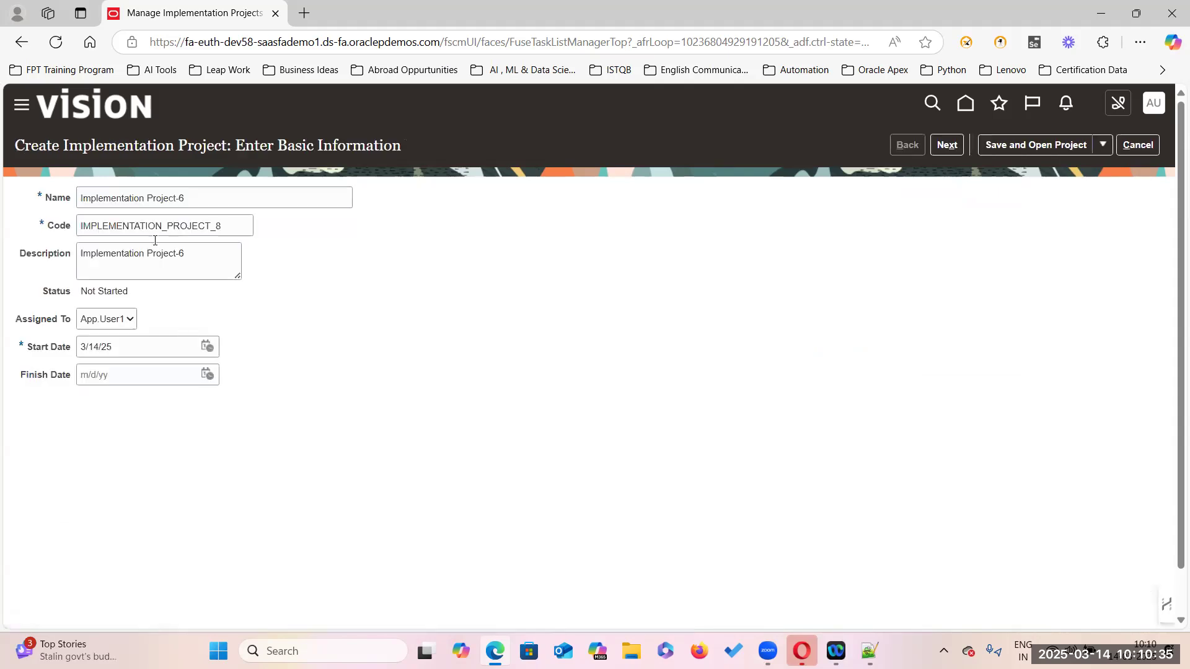
{"action": "triple_click", "coordinate": [207, 197]}
{"action": "key", "text": "BackSpace"}
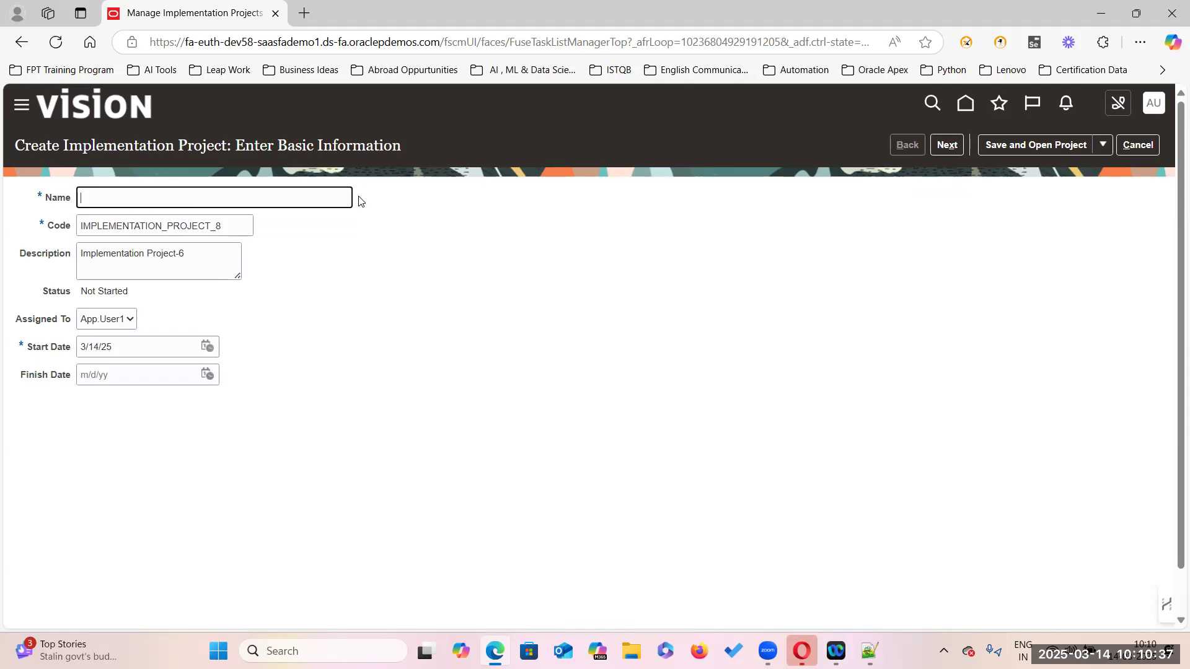
{"action": "left_click", "coordinate": [361, 202]}
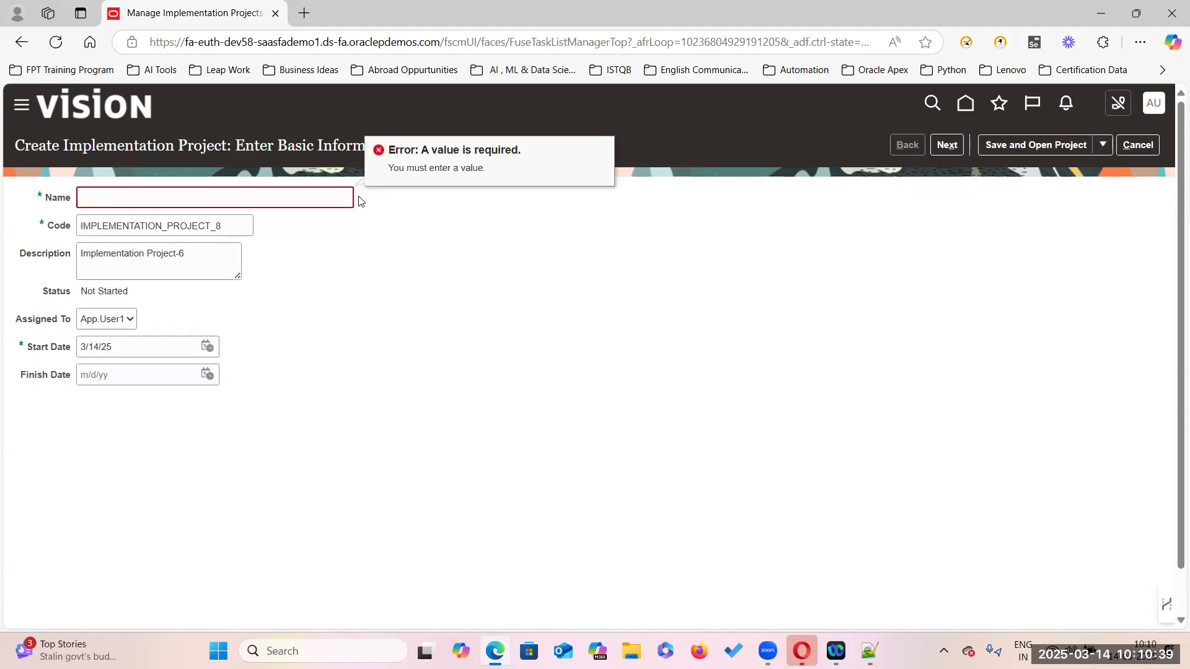
{"action": "left_click", "coordinate": [264, 198]}
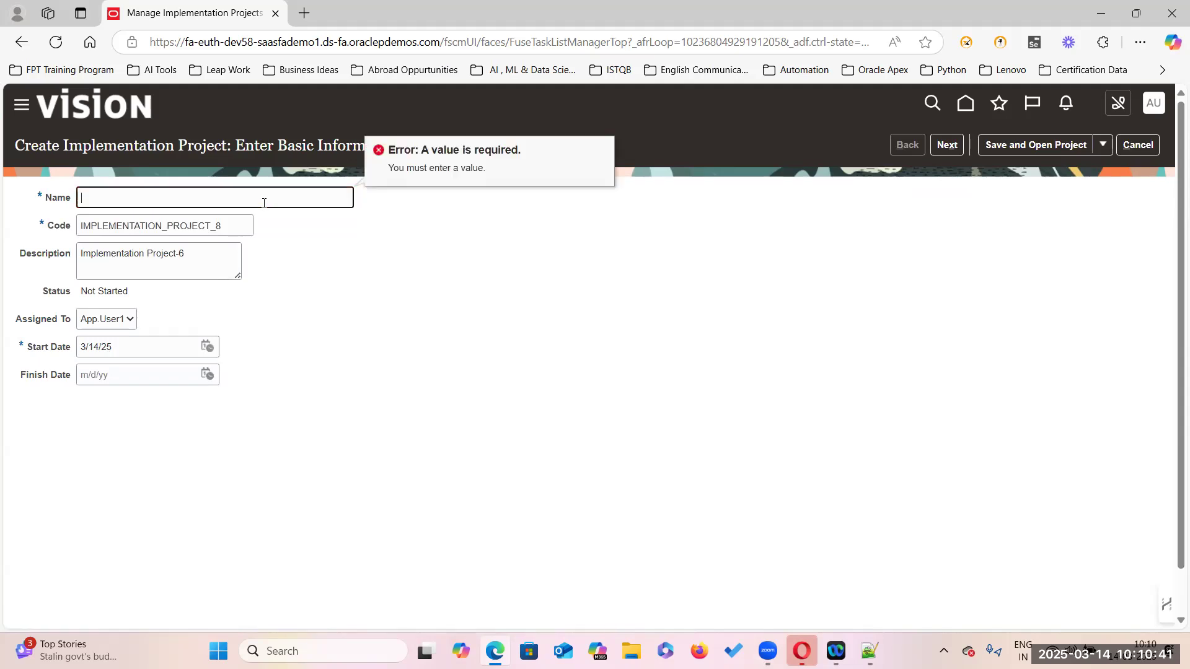
{"action": "type", "text": "TATA GROUP"}
{"action": "key", "text": "Tab"}
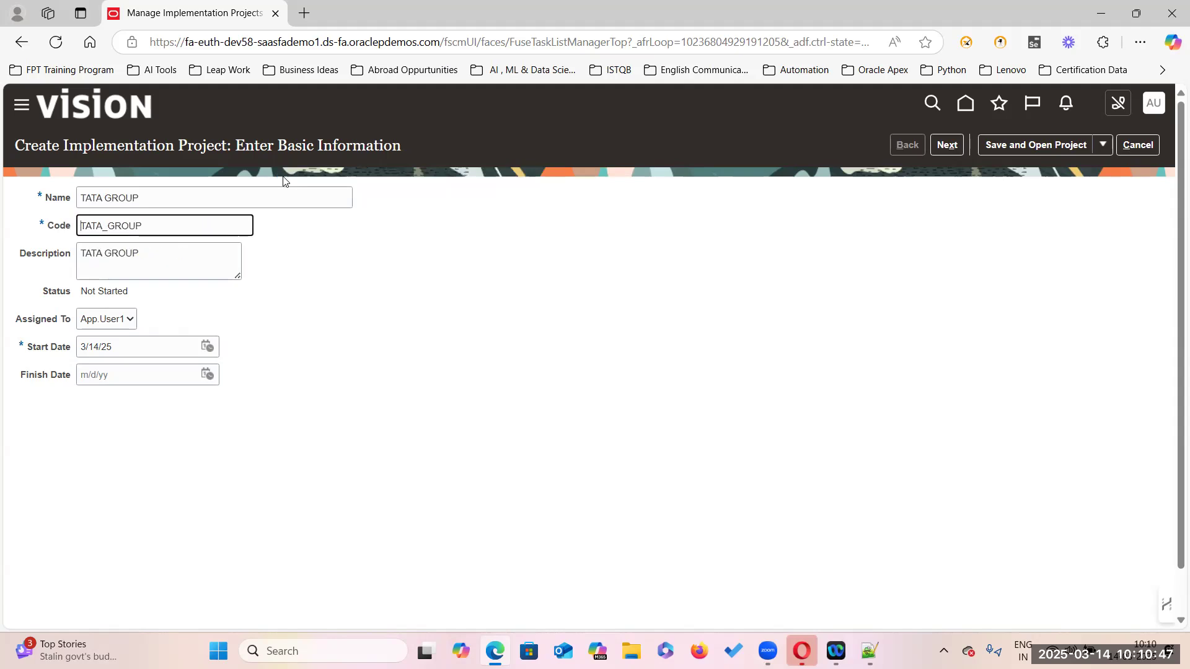
{"action": "left_click", "coordinate": [386, 325]}
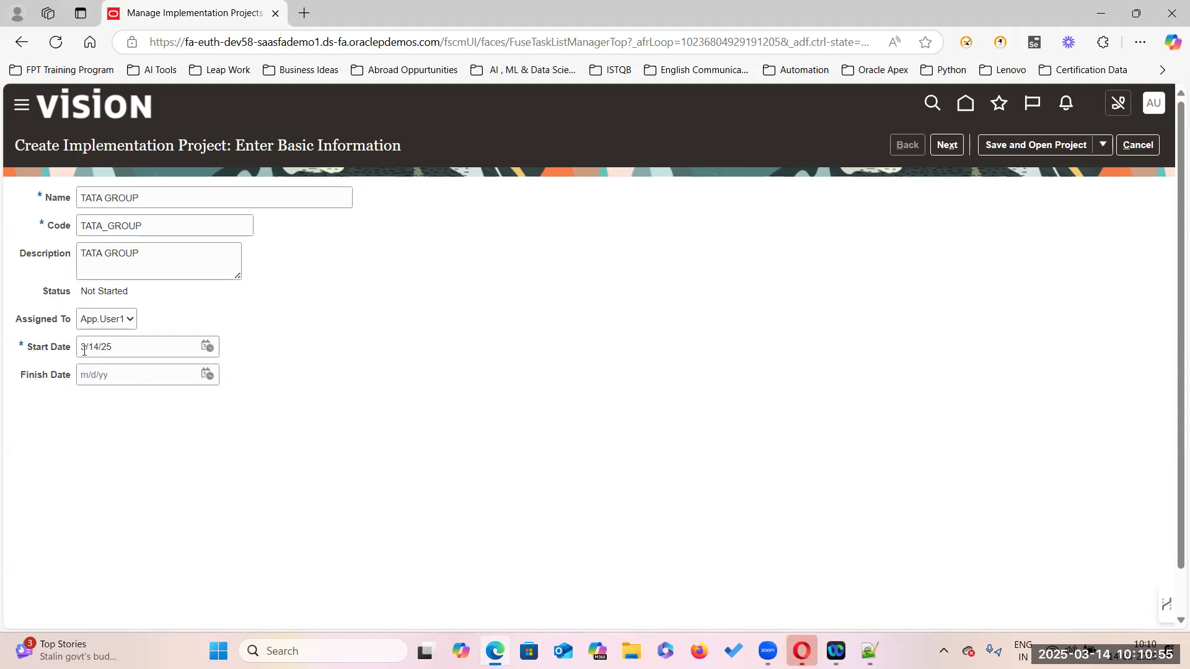
Set the project's finish date to 3/13/26 and proceed to the selection of offerings to implement
{"action": "left_click", "coordinate": [207, 374]}
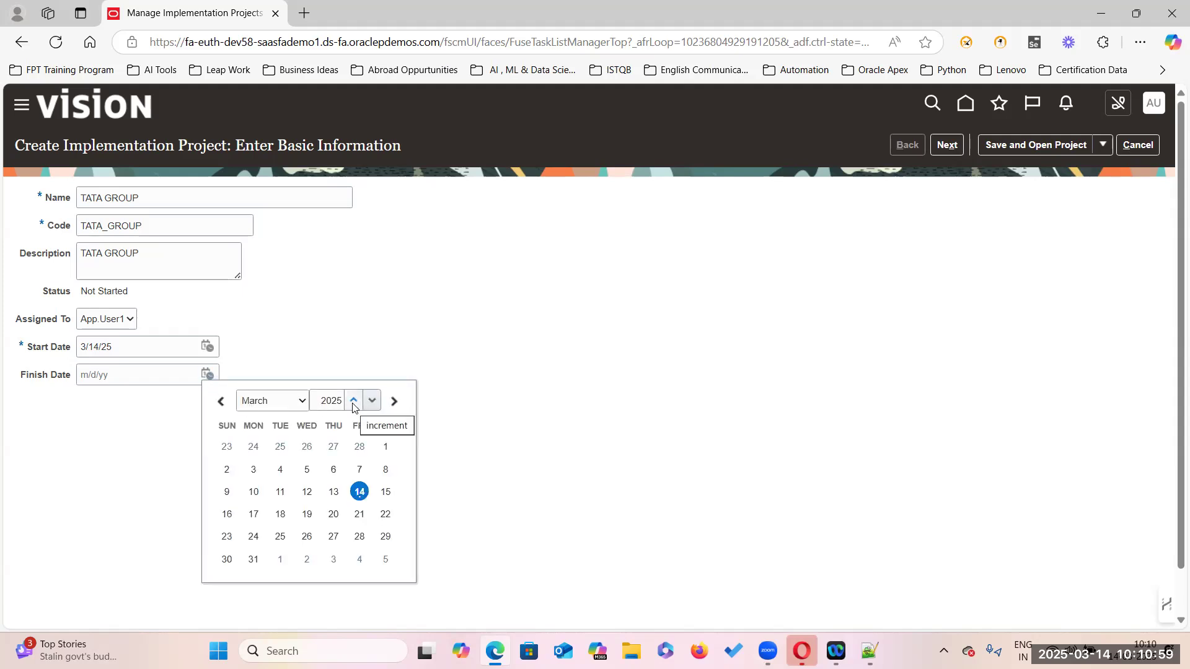
{"action": "left_click", "coordinate": [353, 402]}
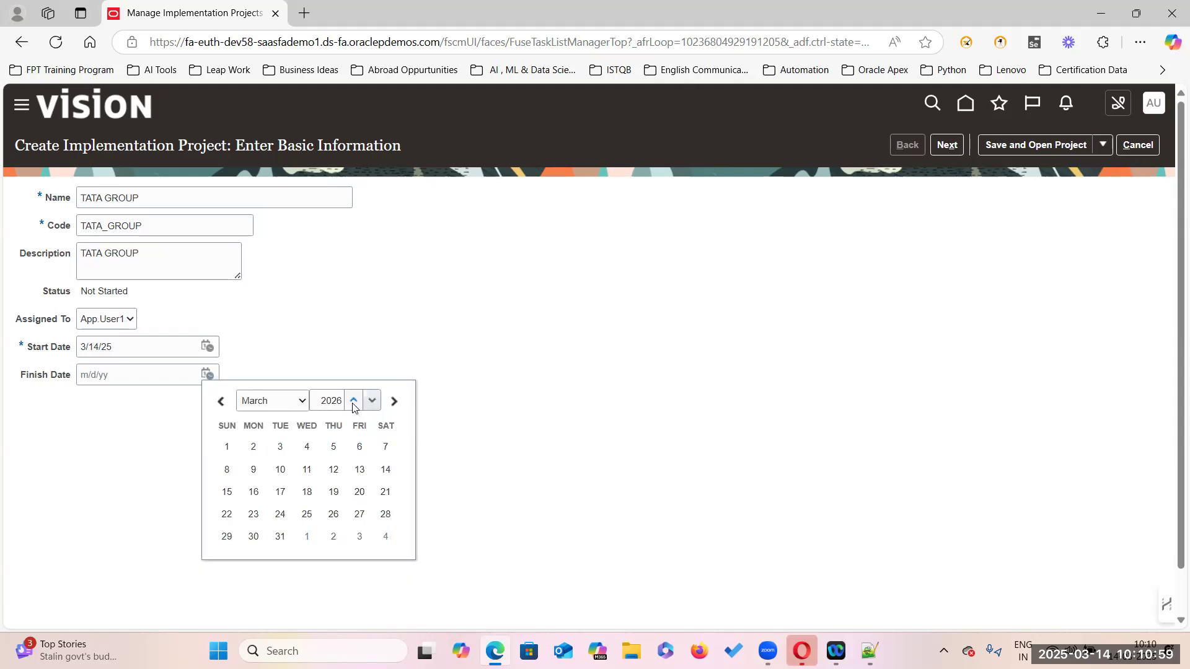
{"action": "left_click", "coordinate": [364, 472]}
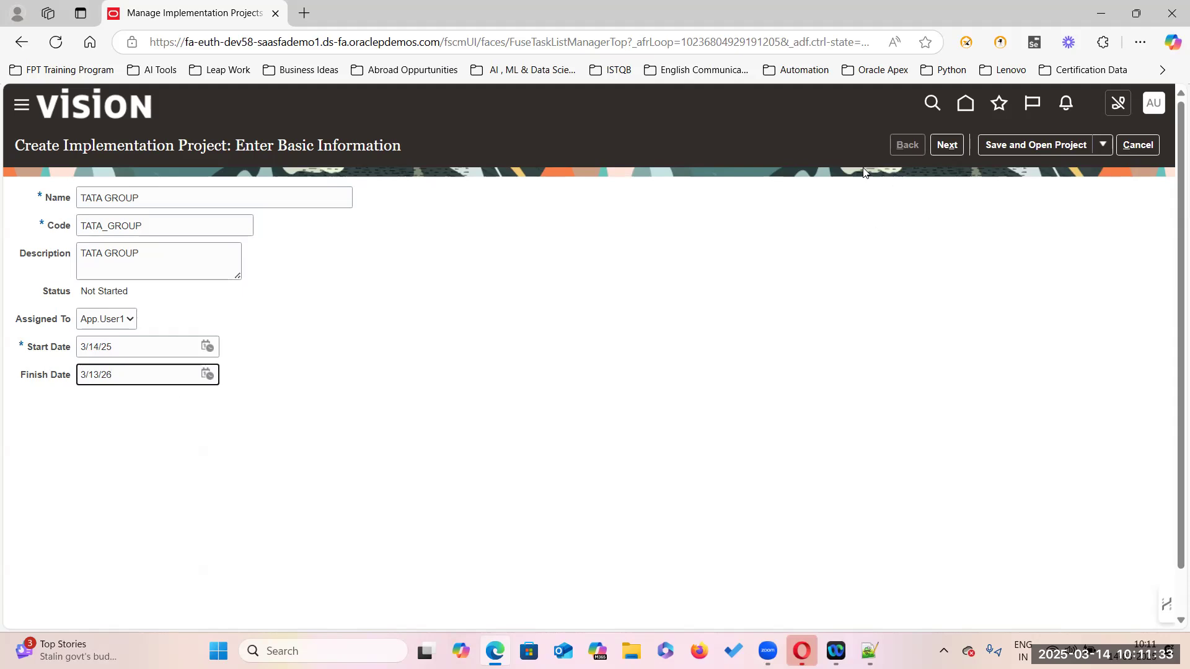
{"action": "left_click", "coordinate": [89, 403]}
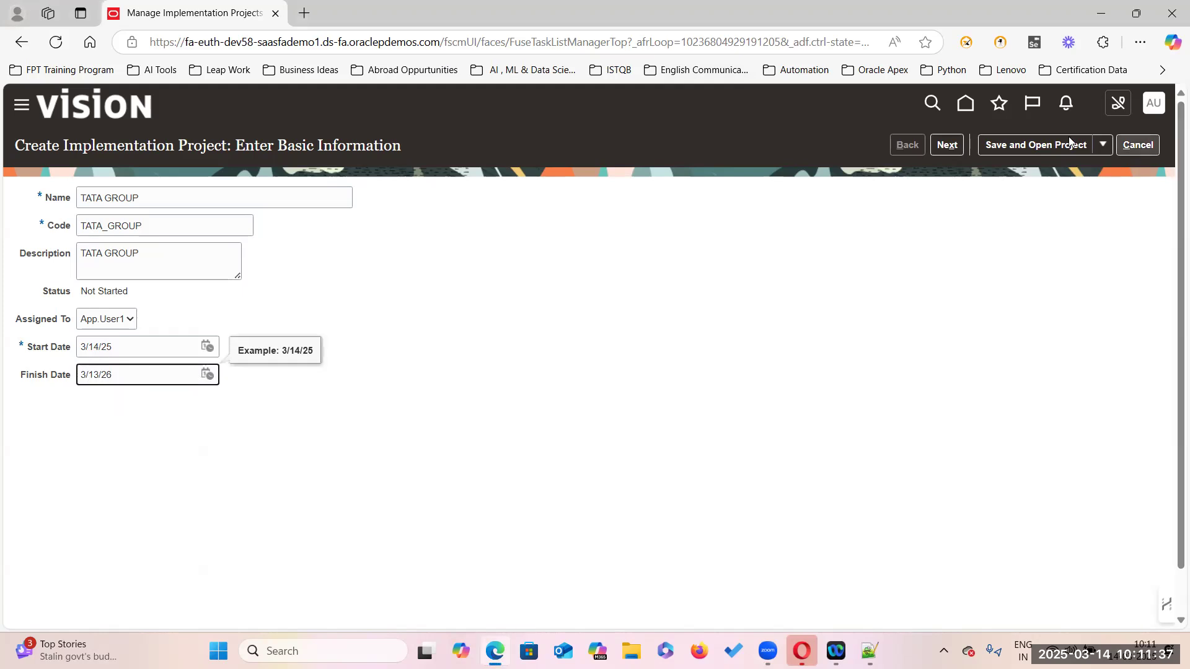
{"action": "left_click", "coordinate": [948, 145]}
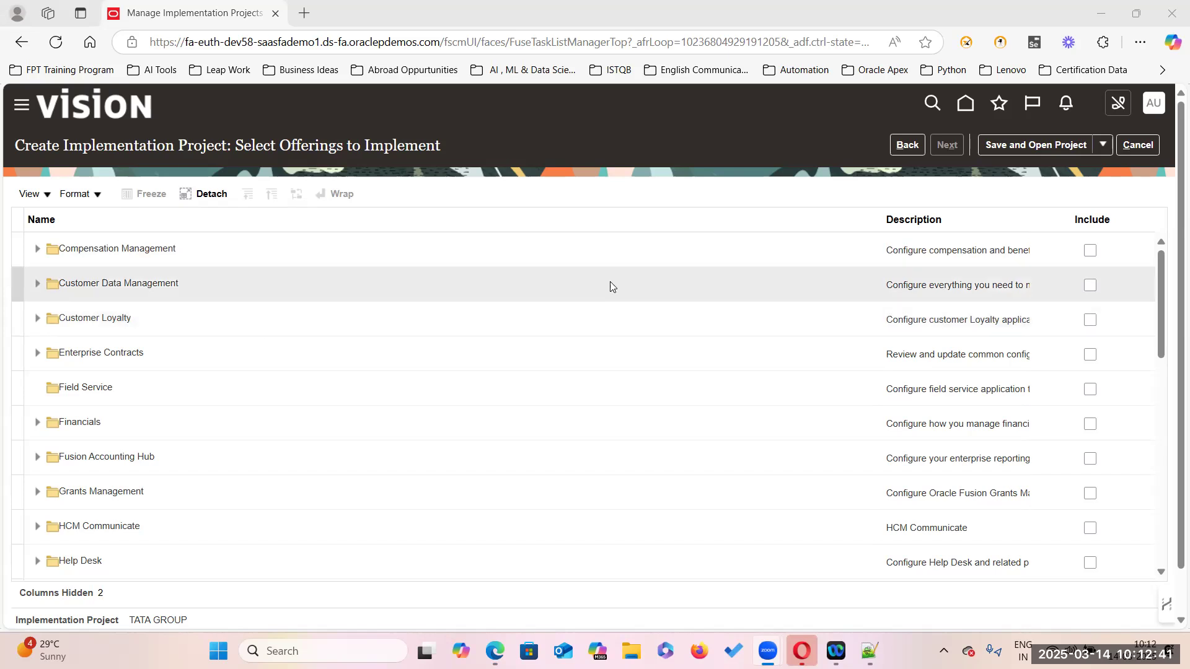
Look through the available offerings, expand Workforce Deployment and review its functional areas
{"action": "scroll", "coordinate": [207, 383], "scroll_direction": "down", "scroll_amount": 10}
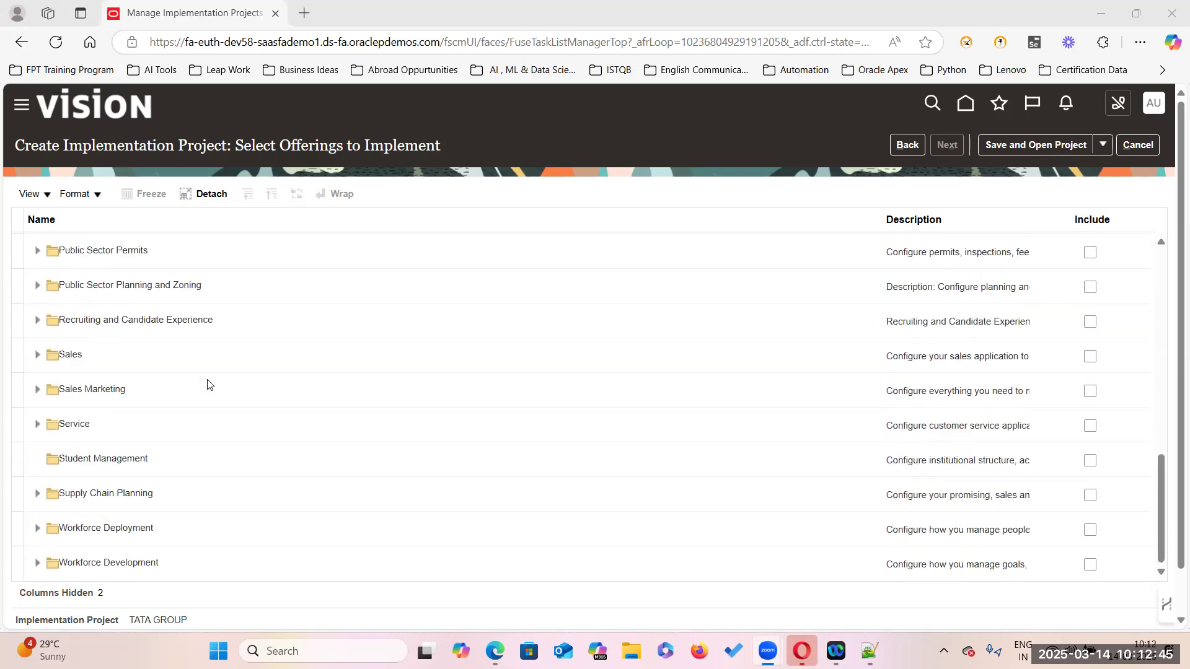
{"action": "scroll", "coordinate": [214, 397], "scroll_direction": "up", "scroll_amount": 8}
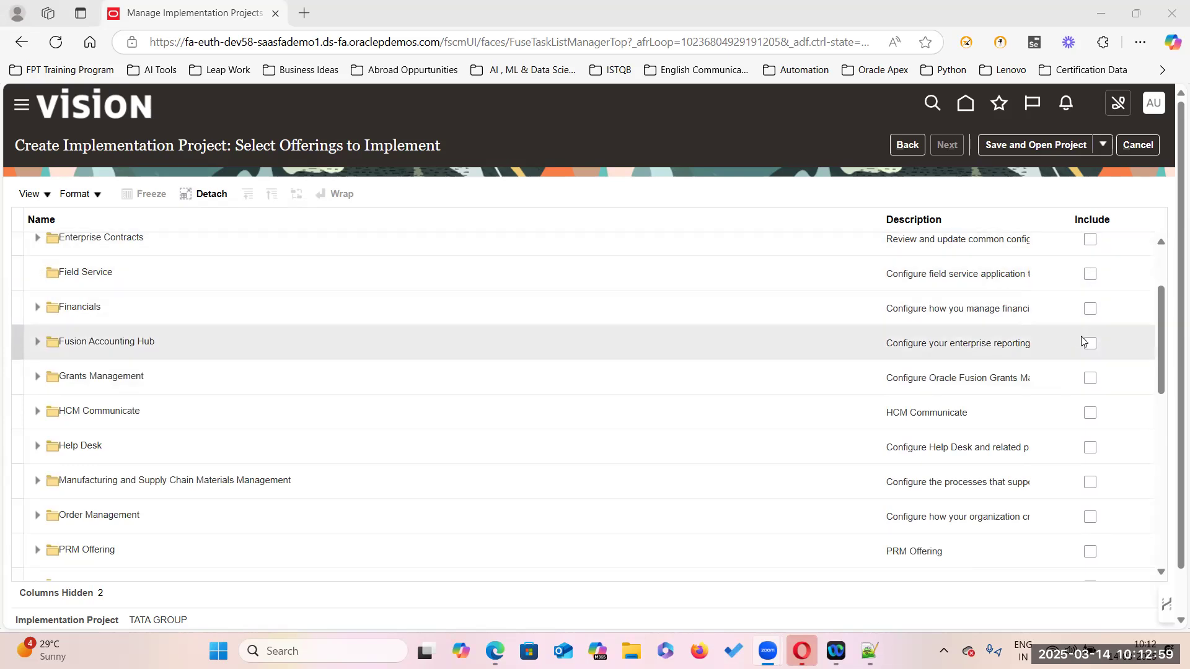
{"action": "scroll", "coordinate": [1083, 486], "scroll_direction": "down", "scroll_amount": 6}
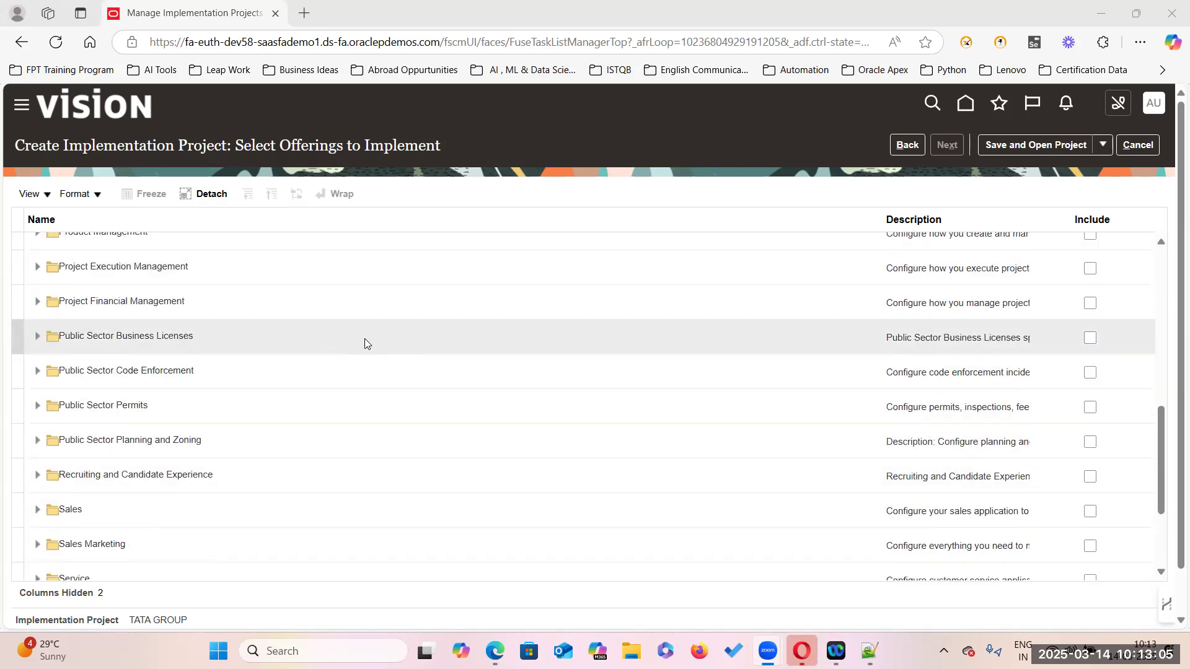
{"action": "scroll", "coordinate": [365, 338], "scroll_direction": "down", "scroll_amount": 3}
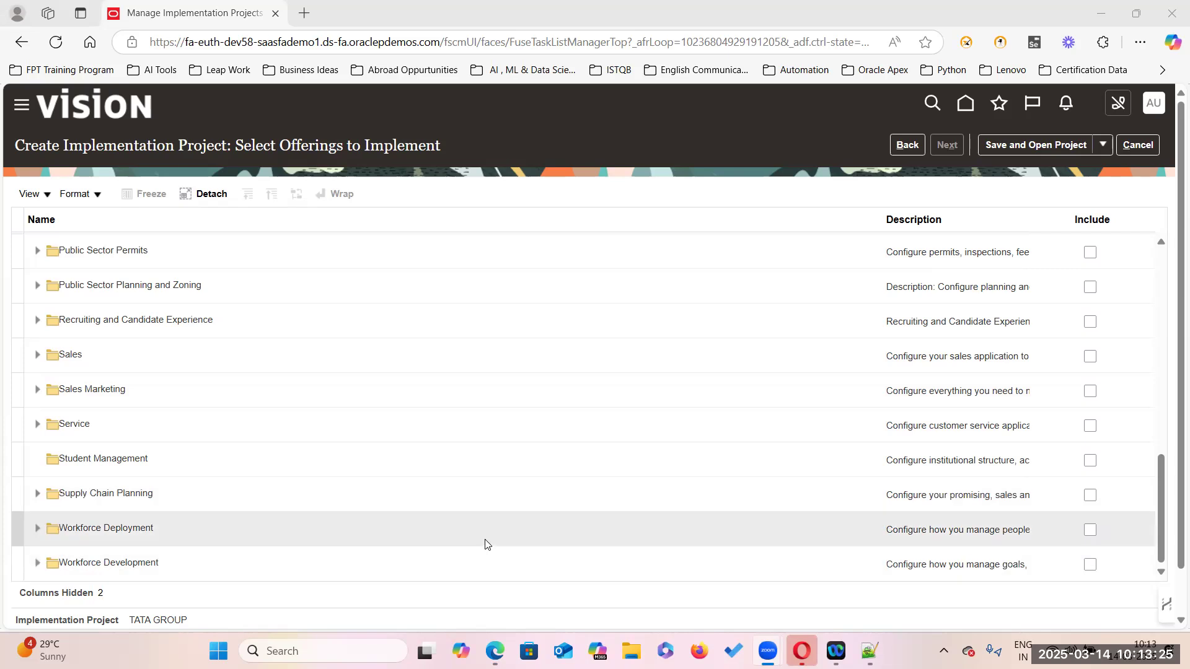
{"action": "left_click", "coordinate": [34, 531]}
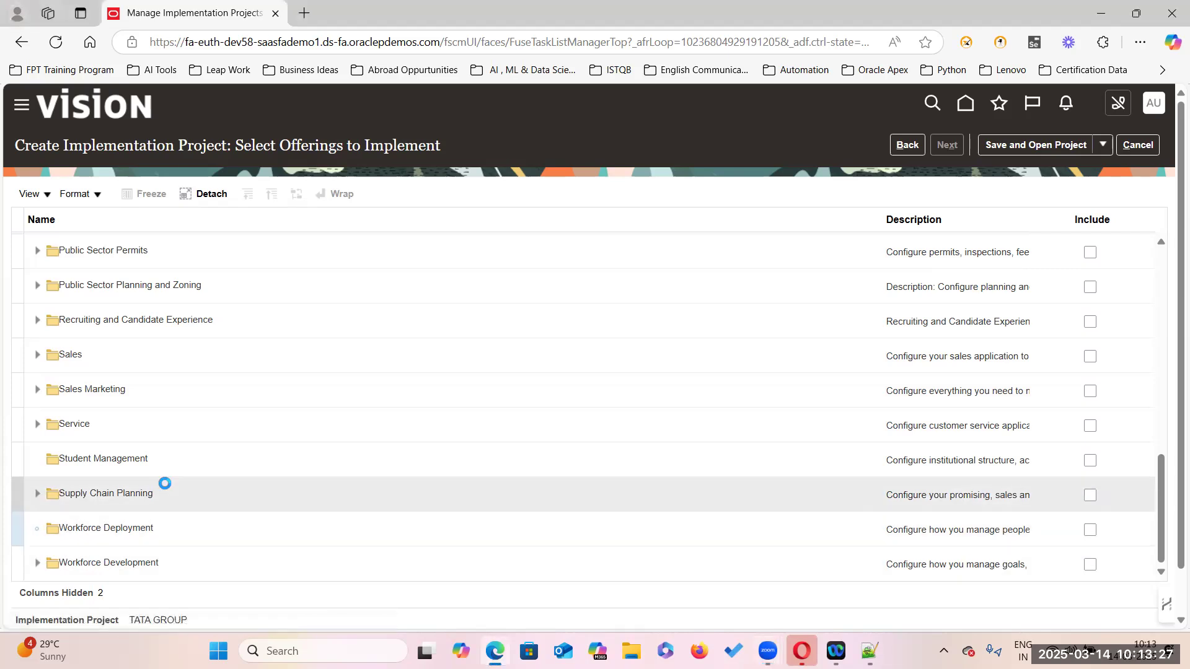
{"action": "scroll", "coordinate": [164, 483], "scroll_direction": "down", "scroll_amount": 3}
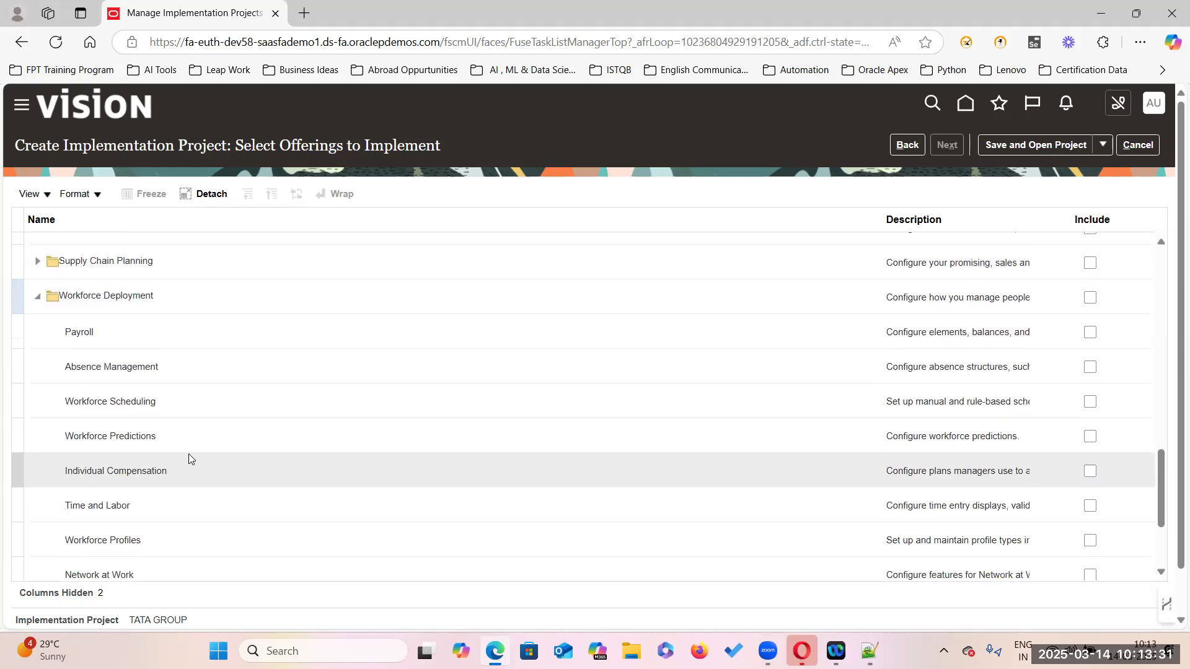
{"action": "scroll", "coordinate": [189, 454], "scroll_direction": "down", "scroll_amount": 1}
{"action": "scroll", "coordinate": [188, 454], "scroll_direction": "up", "scroll_amount": 1}
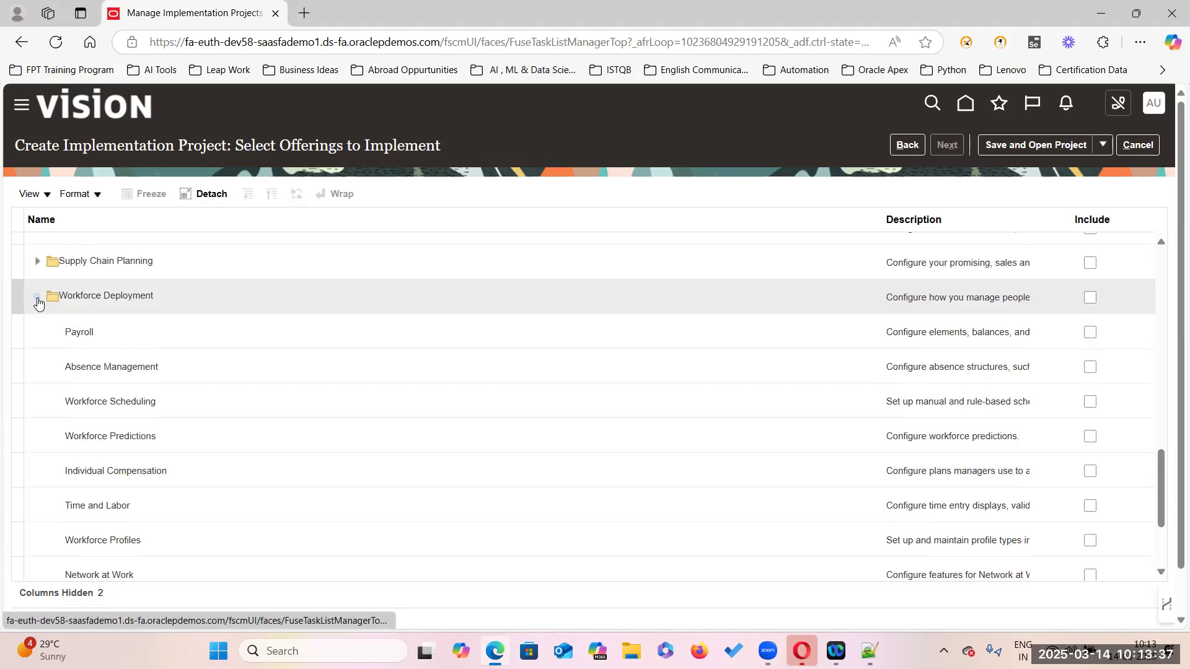
{"action": "left_click", "coordinate": [37, 300]}
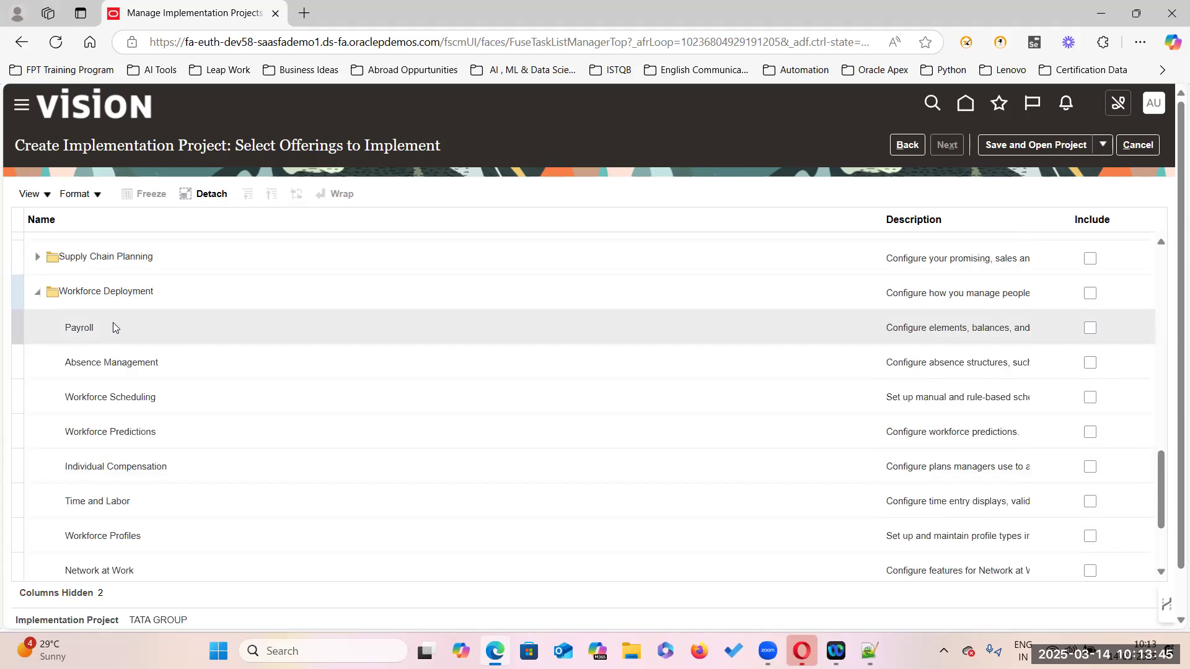
{"action": "scroll", "coordinate": [113, 323], "scroll_direction": "down", "scroll_amount": 2}
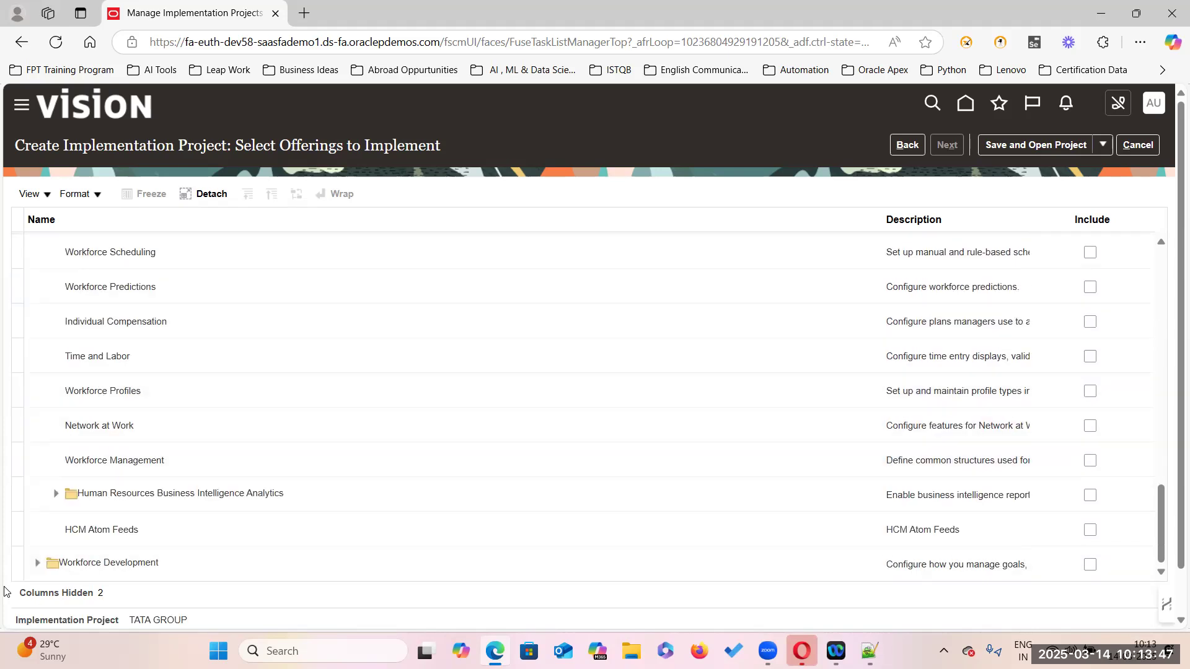
Expand the Workforce Development offering to view its functional areas, and return to those of Workforce Deployment
{"action": "left_click", "coordinate": [37, 566]}
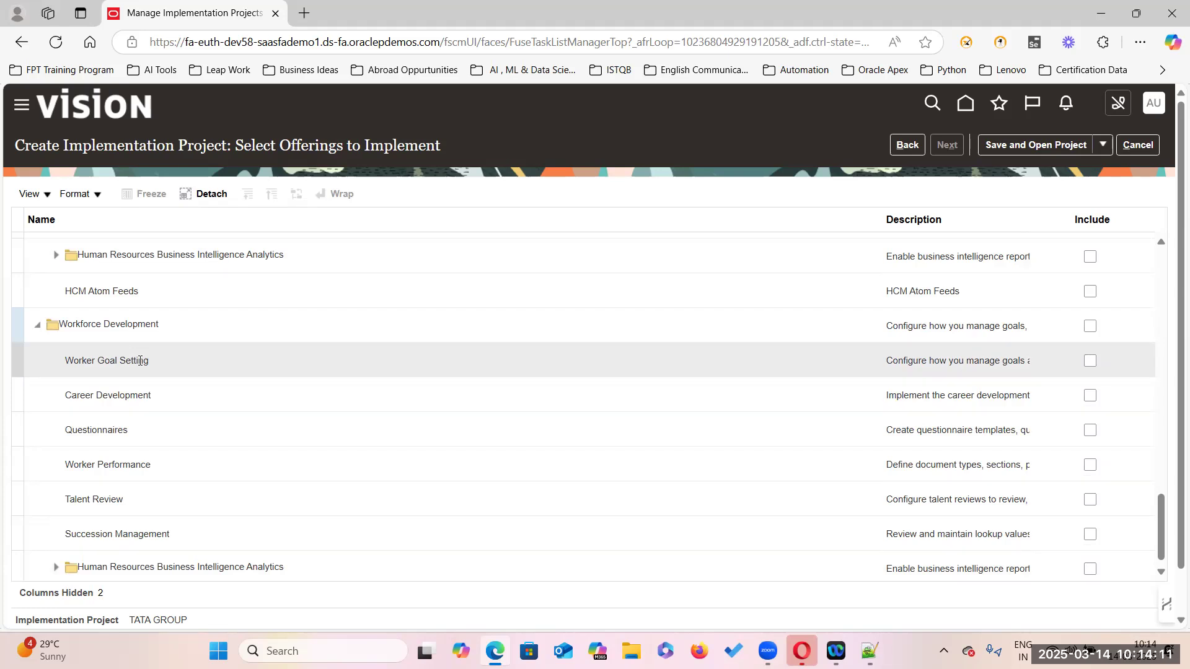
{"action": "scroll", "coordinate": [236, 392], "scroll_direction": "up", "scroll_amount": 5}
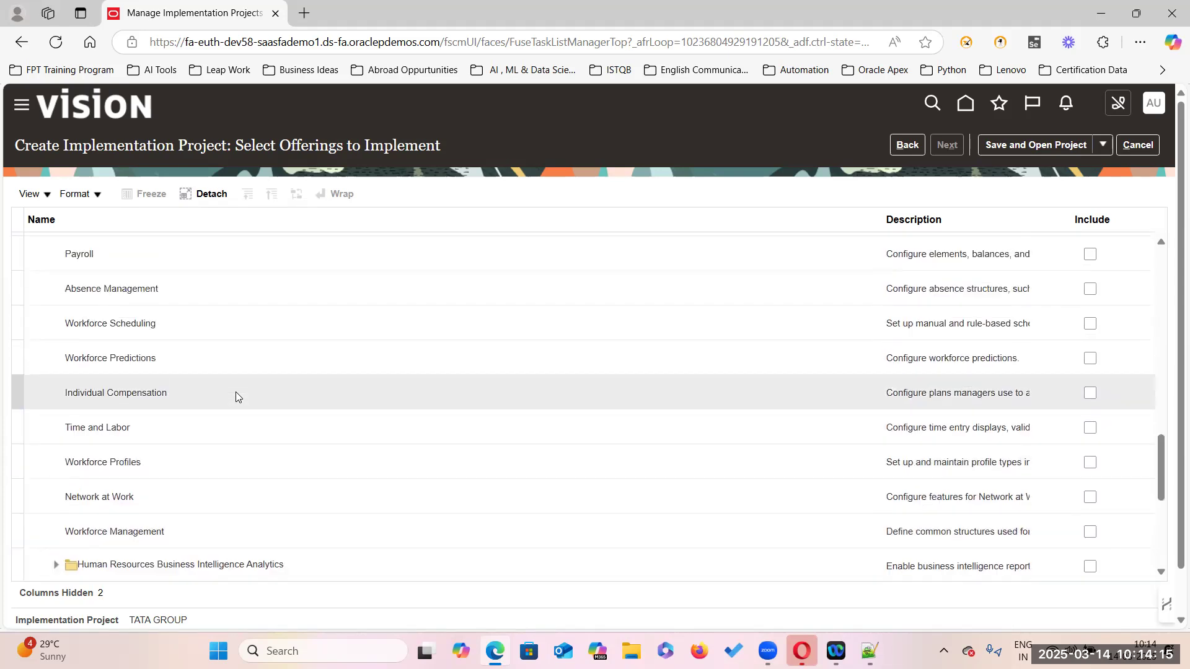
{"action": "scroll", "coordinate": [236, 392], "scroll_direction": "up", "scroll_amount": 1}
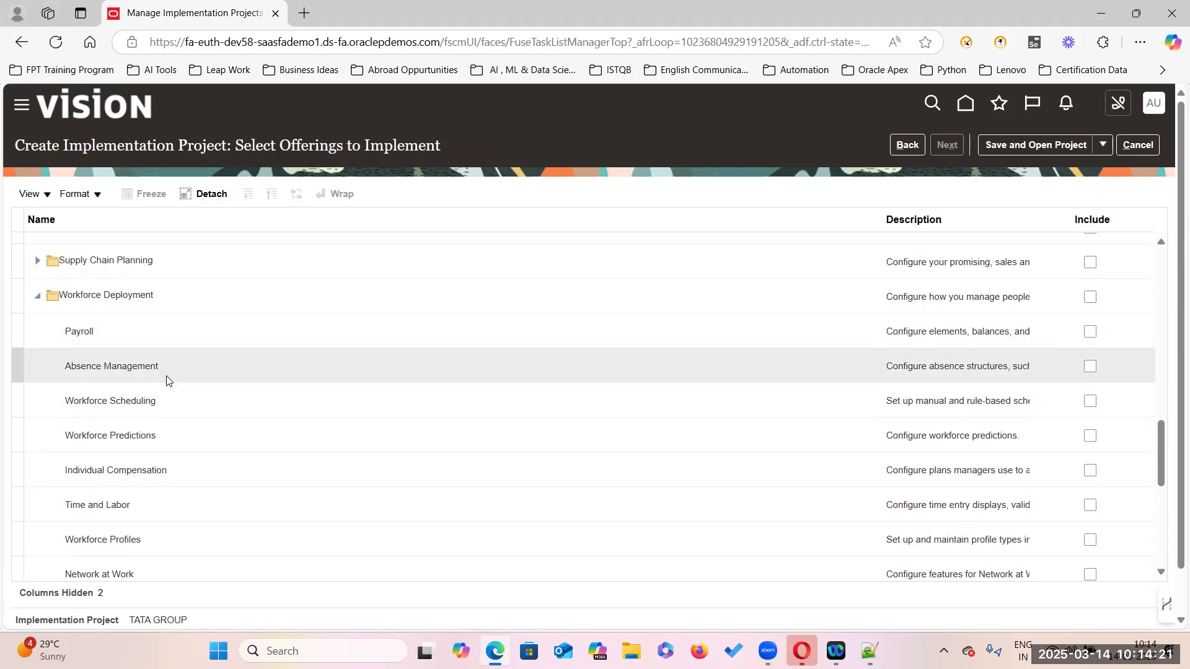
Try to include the Payroll functional area without including its parent offering Workforce Deployment
{"action": "left_click", "coordinate": [1090, 332]}
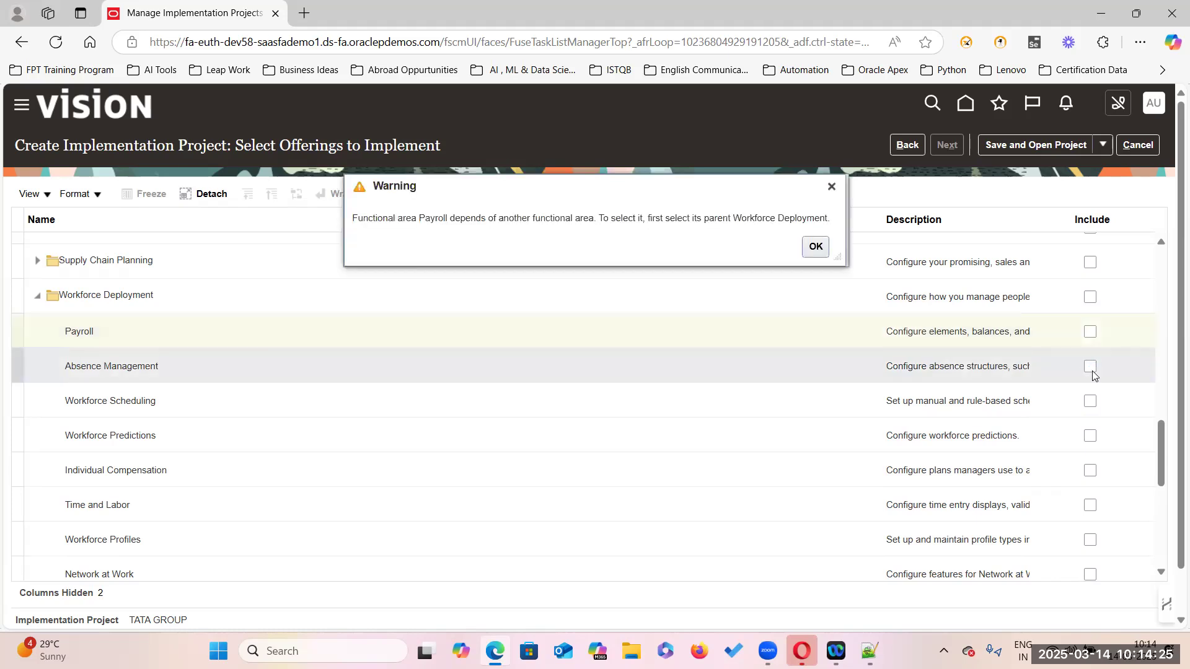
{"action": "left_click", "coordinate": [821, 249]}
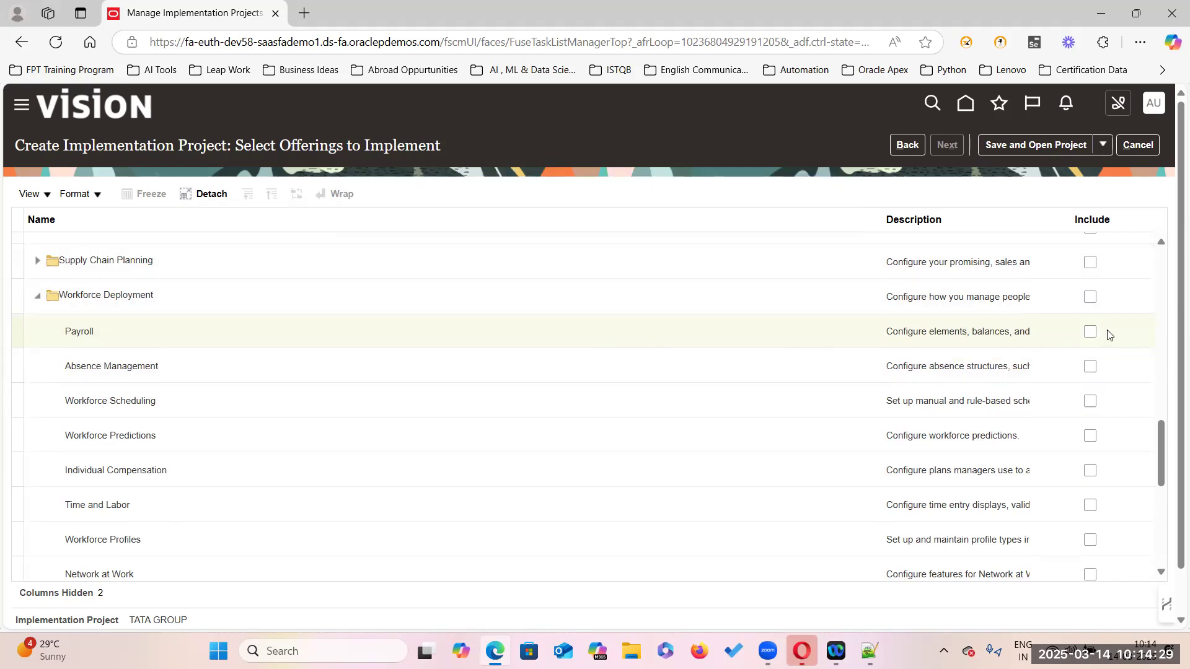
{"action": "left_click", "coordinate": [1089, 332]}
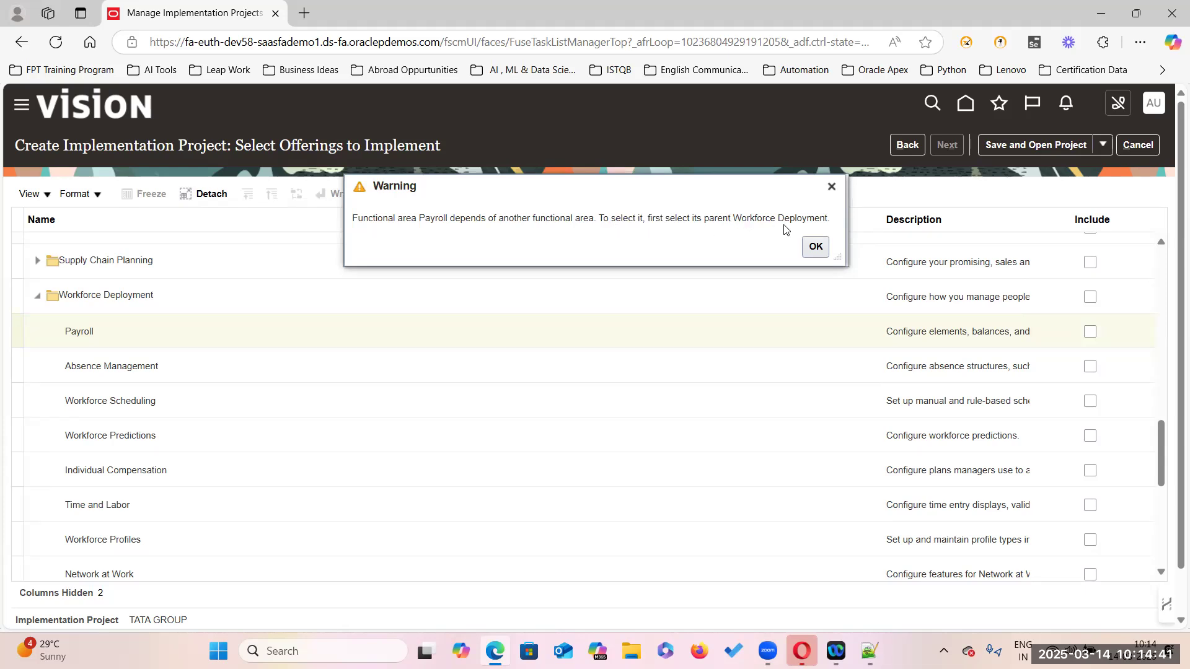
{"action": "left_click", "coordinate": [815, 247]}
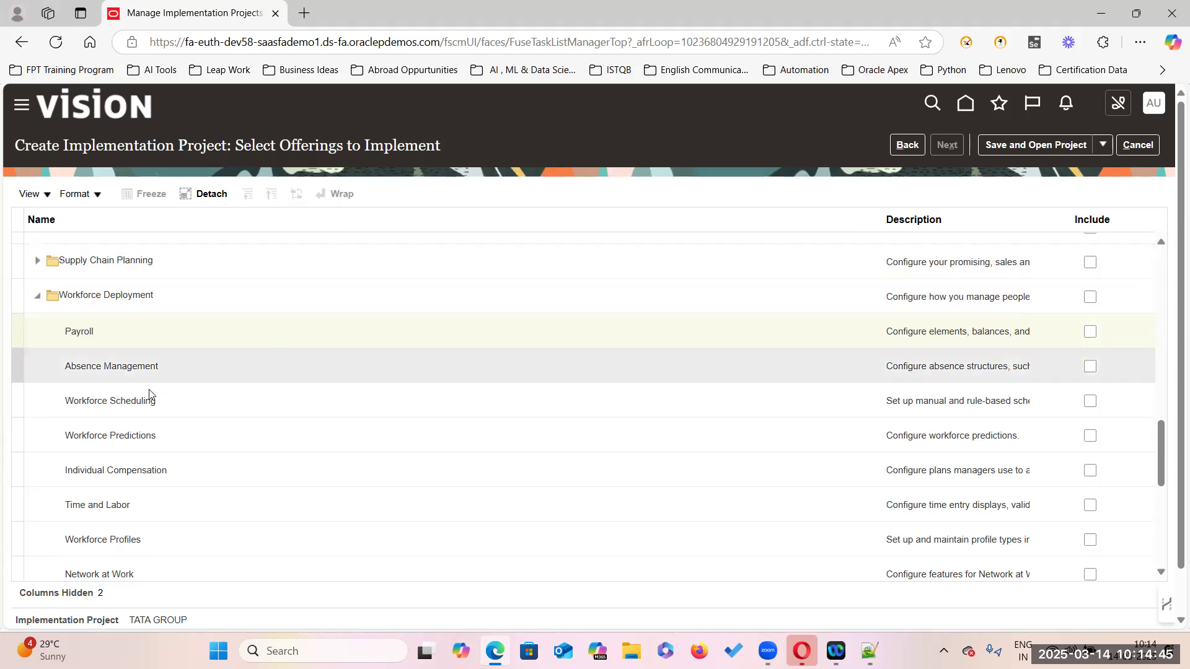
Include the Workforce Deployment offering together with its Payroll and Absence Management functional areas
{"action": "left_click", "coordinate": [1090, 298]}
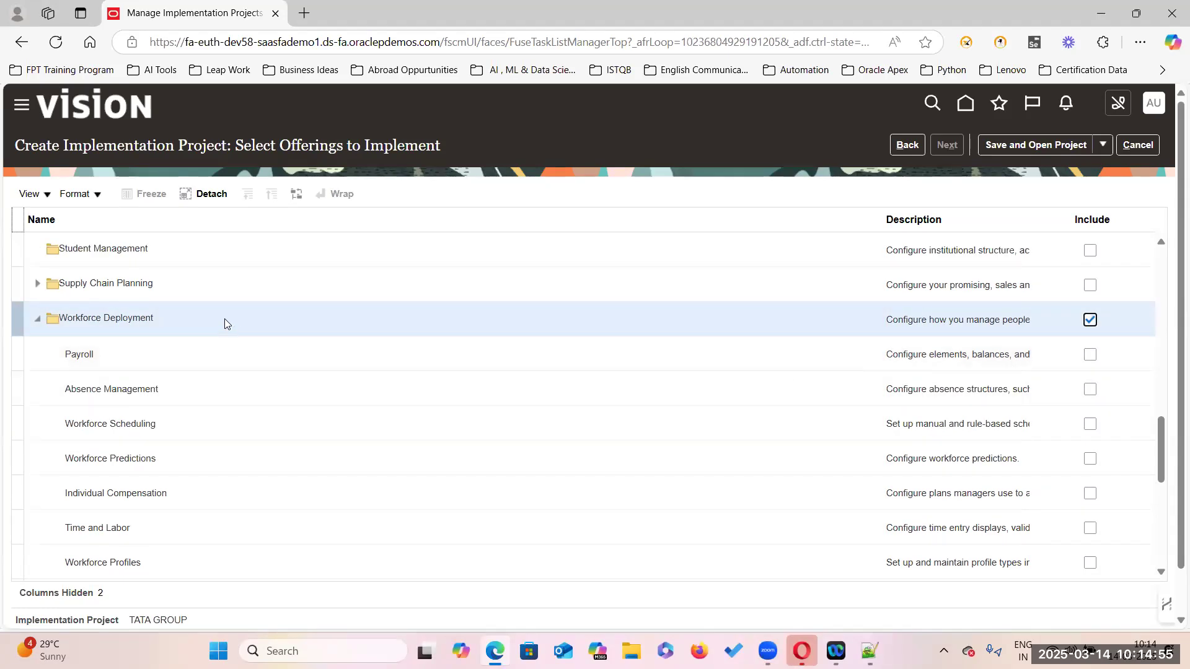
{"action": "left_click", "coordinate": [1090, 356]}
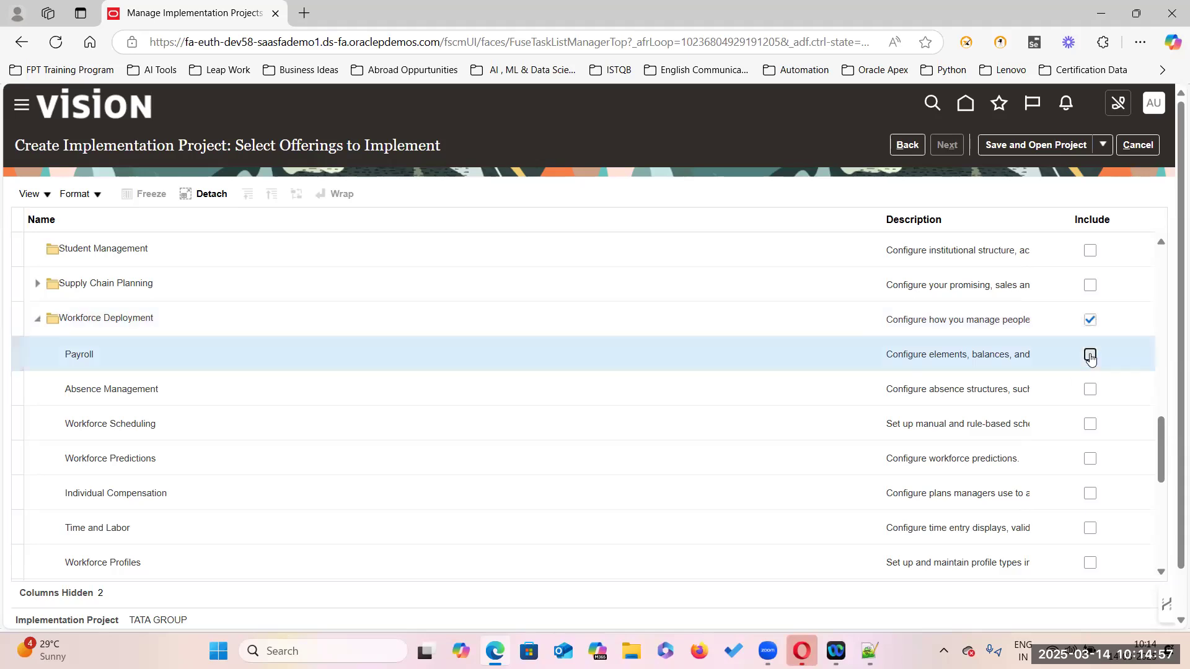
{"action": "left_click", "coordinate": [1090, 356]}
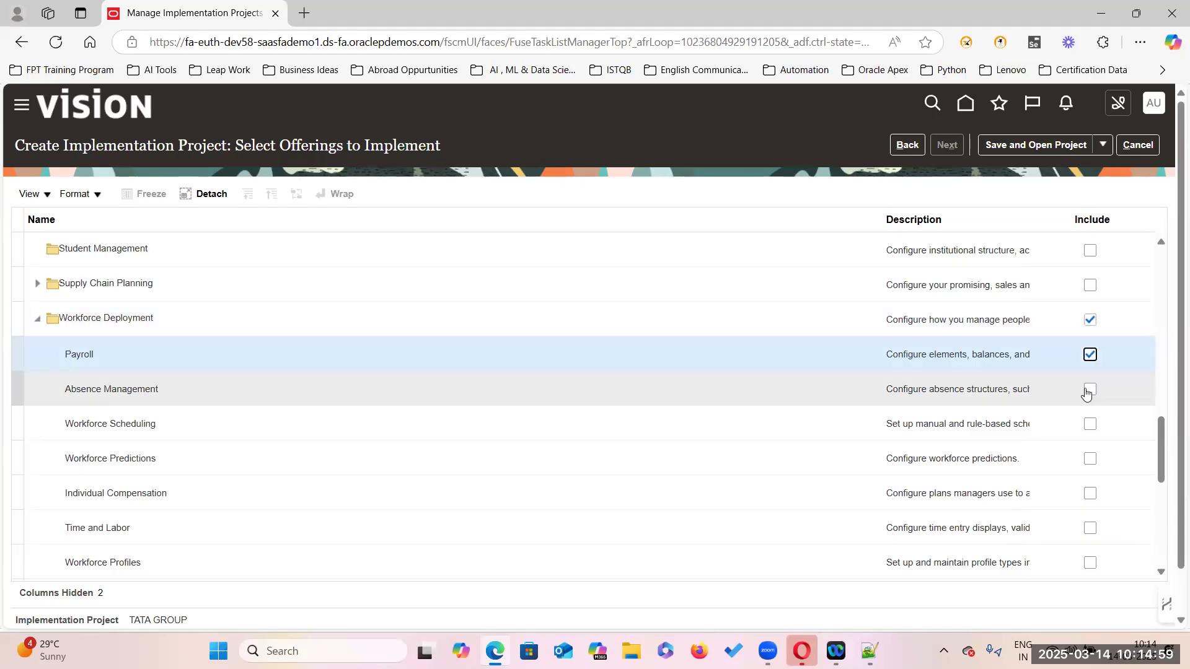
{"action": "left_click", "coordinate": [1089, 391]}
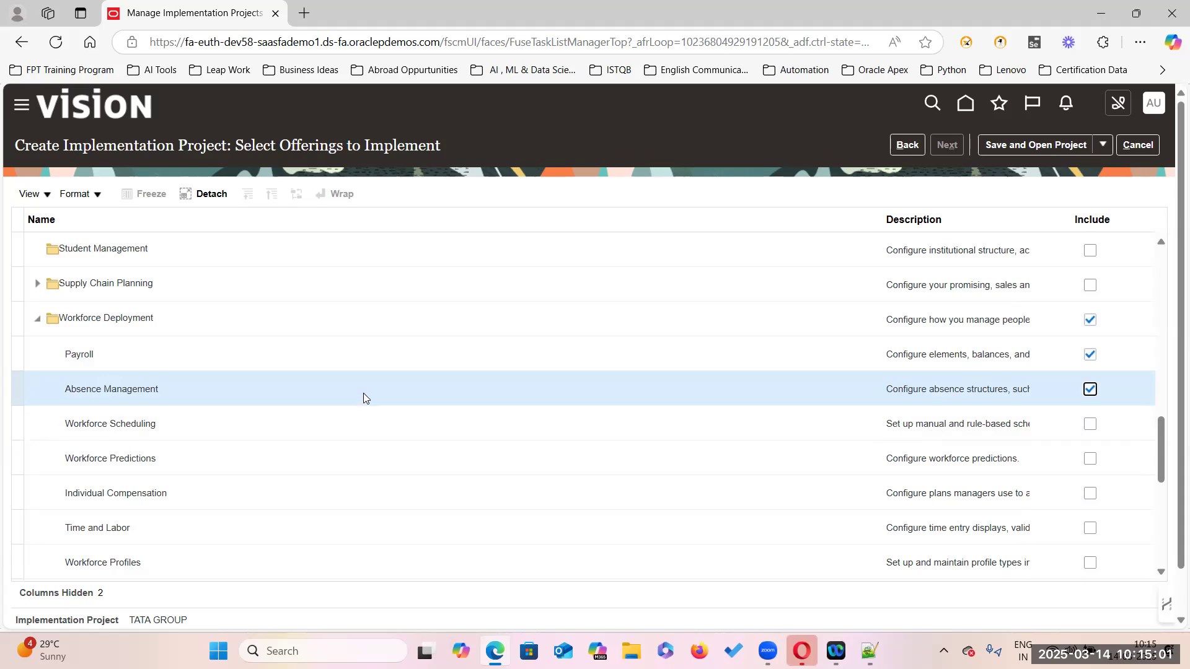
Widen the Description column of the offerings table to read the descriptions of the Workforce Deployment functional areas
{"action": "scroll", "coordinate": [369, 404], "scroll_direction": "down", "scroll_amount": 3}
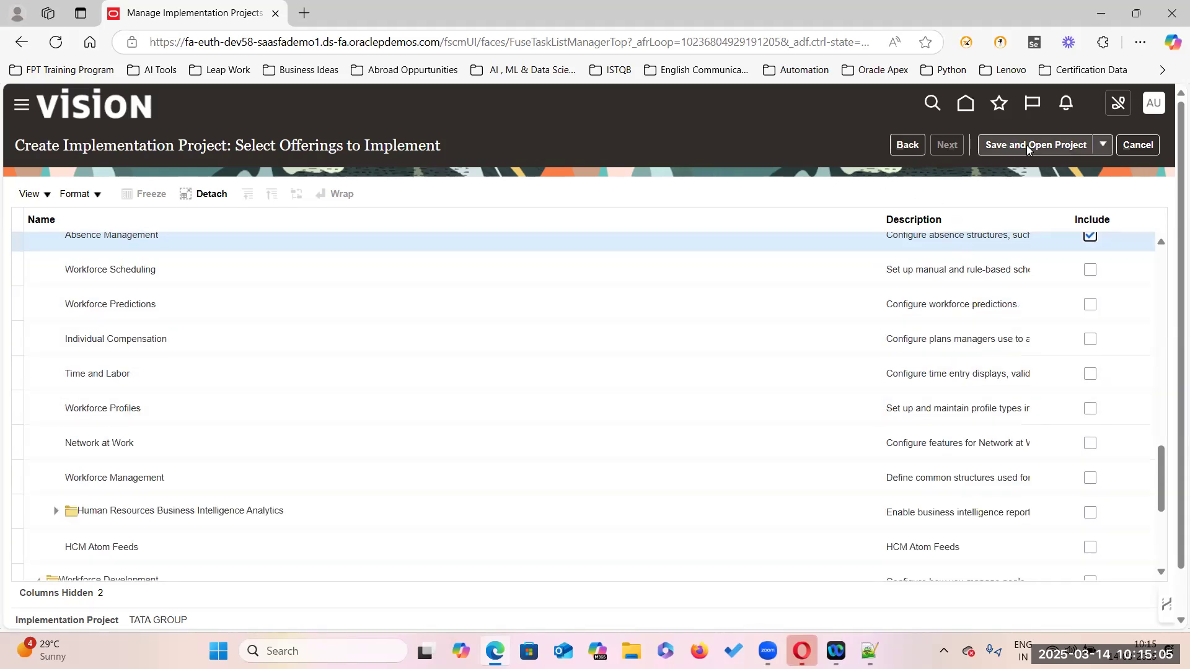
{"action": "scroll", "coordinate": [1044, 322], "scroll_direction": "up", "scroll_amount": 2}
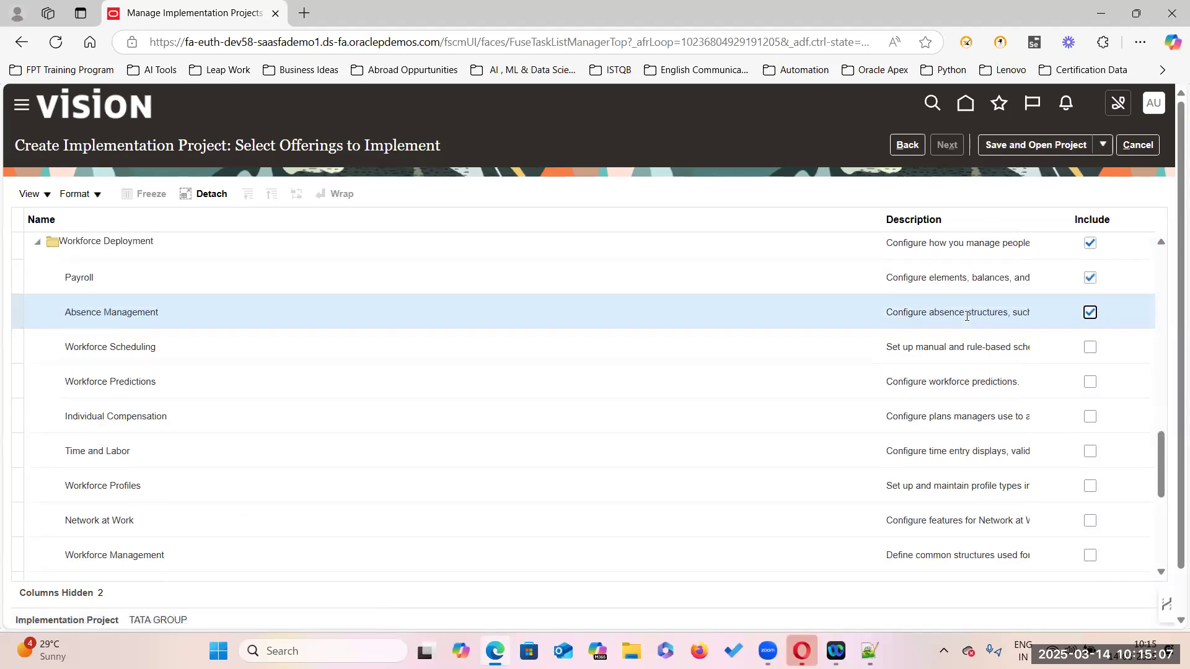
{"action": "scroll", "coordinate": [1090, 399], "scroll_direction": "up", "scroll_amount": 4}
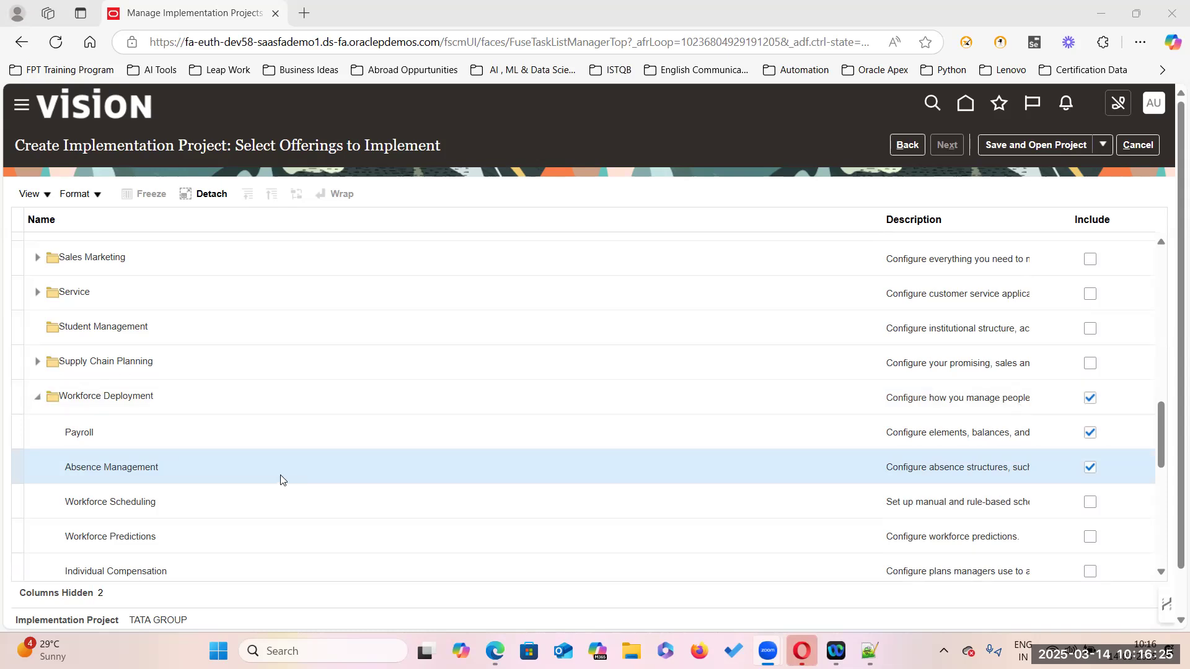
{"action": "left_click_drag", "start_coordinate": [885, 218], "coordinate": [319, 223]}
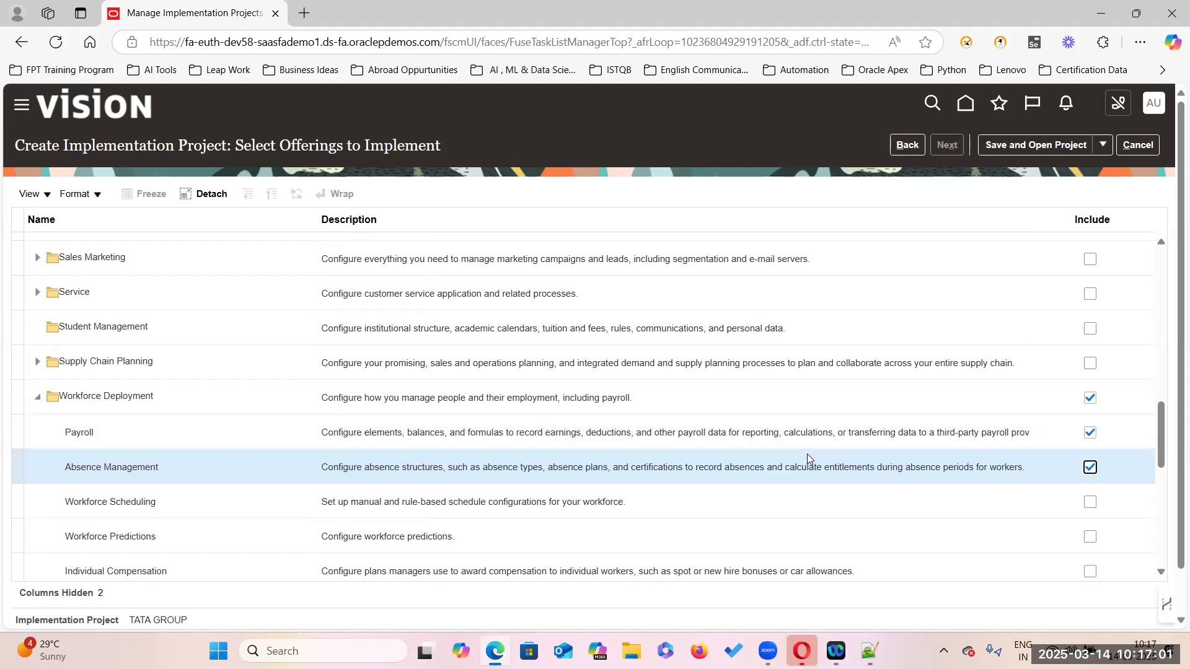
{"action": "scroll", "coordinate": [809, 459], "scroll_direction": "down", "scroll_amount": 1}
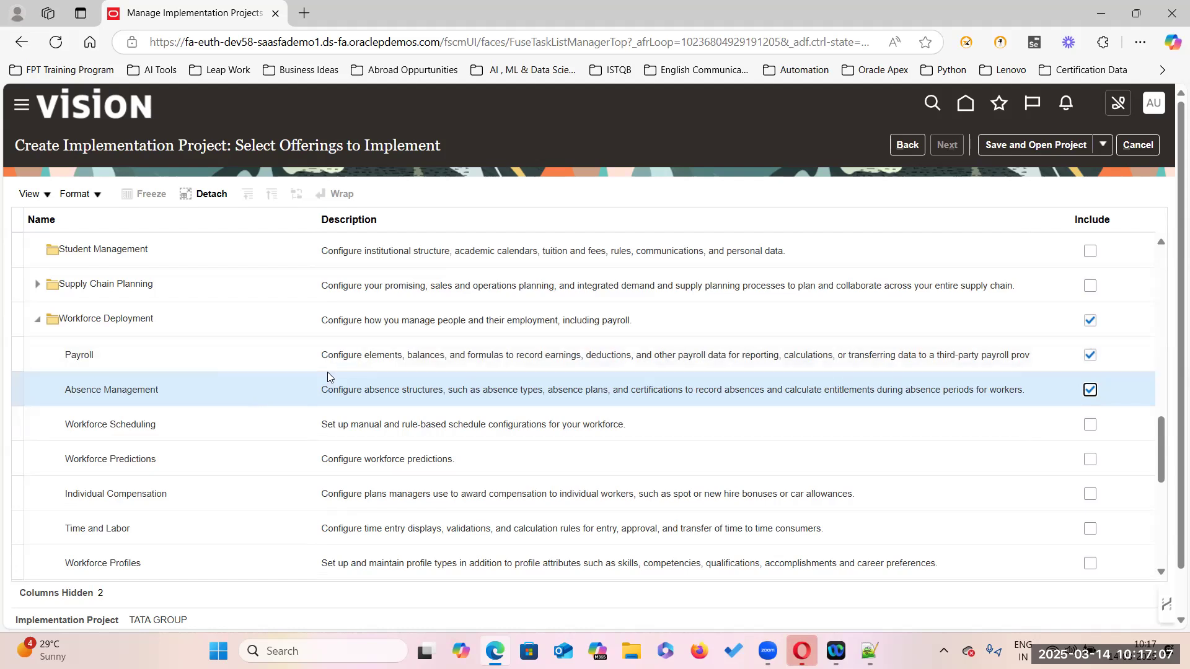
Save and open the TATA GROUP project, and expand its Workforce Deployment task list
{"action": "left_click", "coordinate": [1034, 147]}
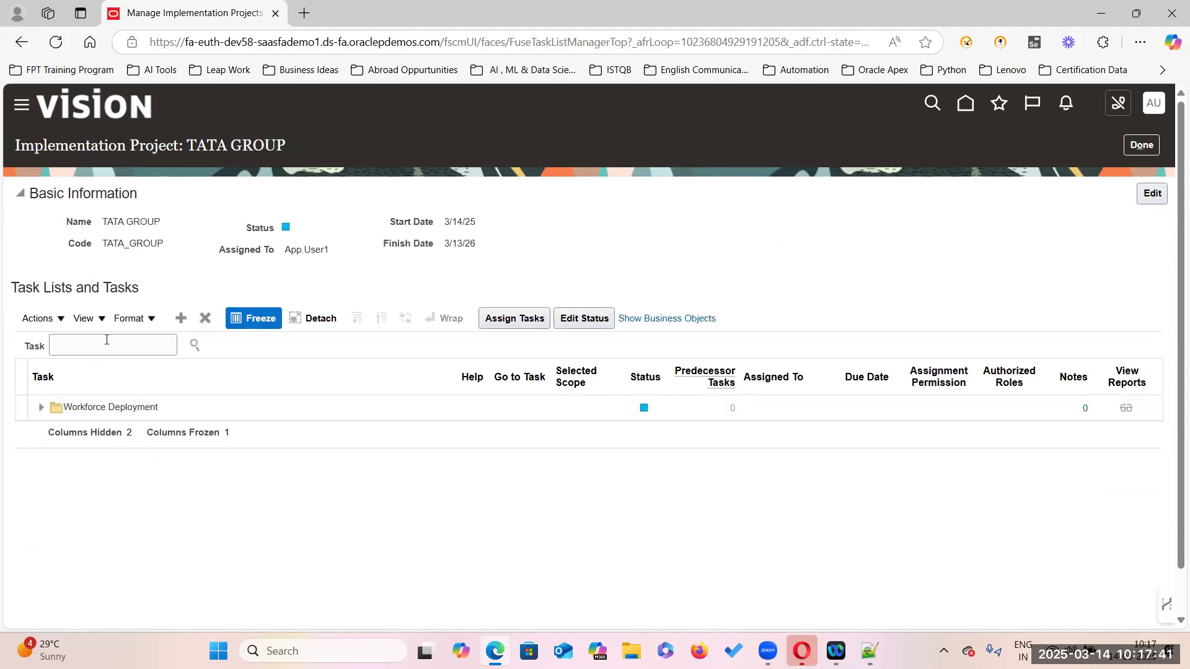
{"action": "left_click", "coordinate": [41, 407]}
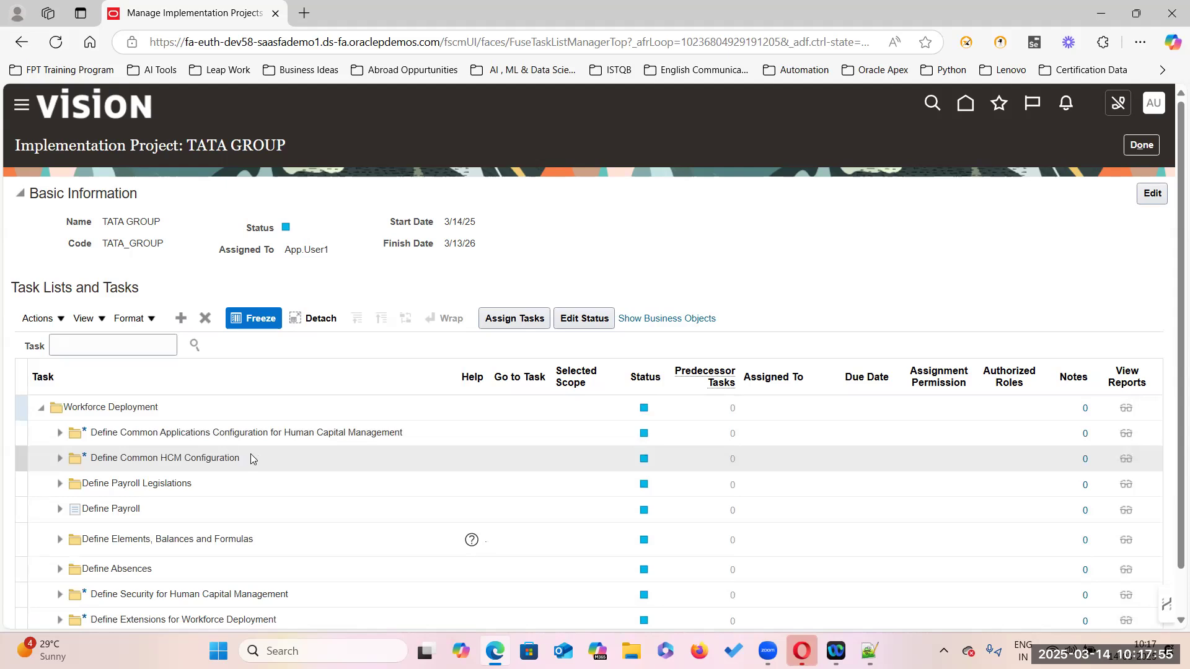
Review the task lists under Workforce Deployment and expand Define Extensions for Workforce Deployment to examine its contents
{"action": "left_click", "coordinate": [311, 457]}
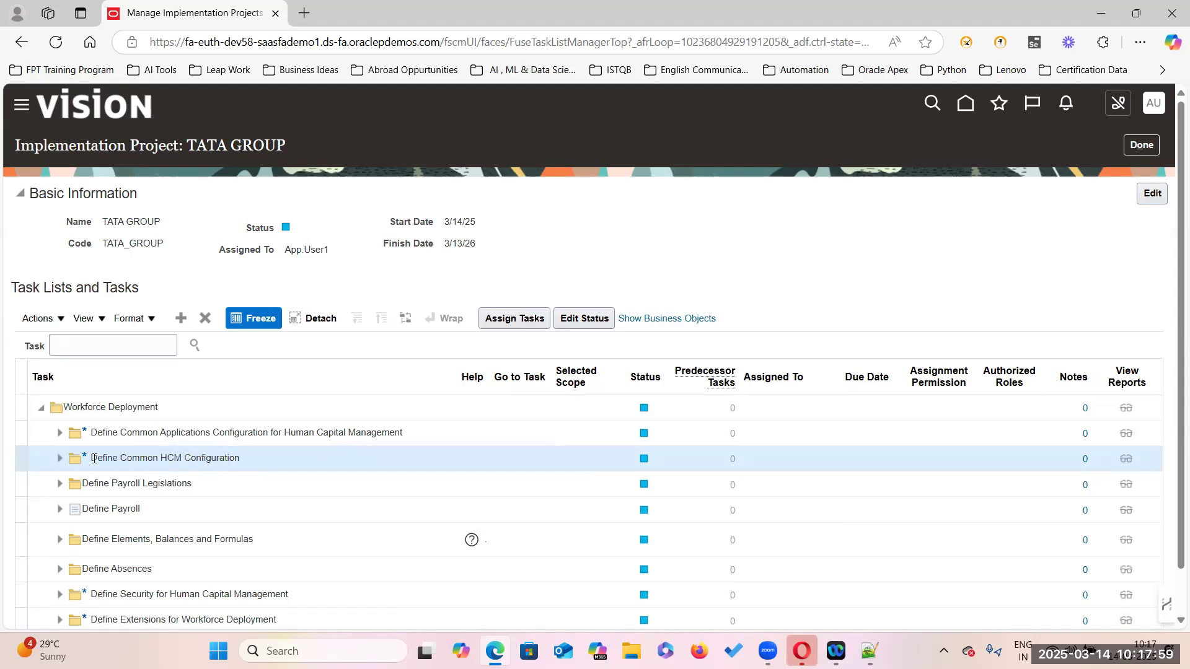
{"action": "left_click_drag", "start_coordinate": [94, 457], "coordinate": [230, 457]}
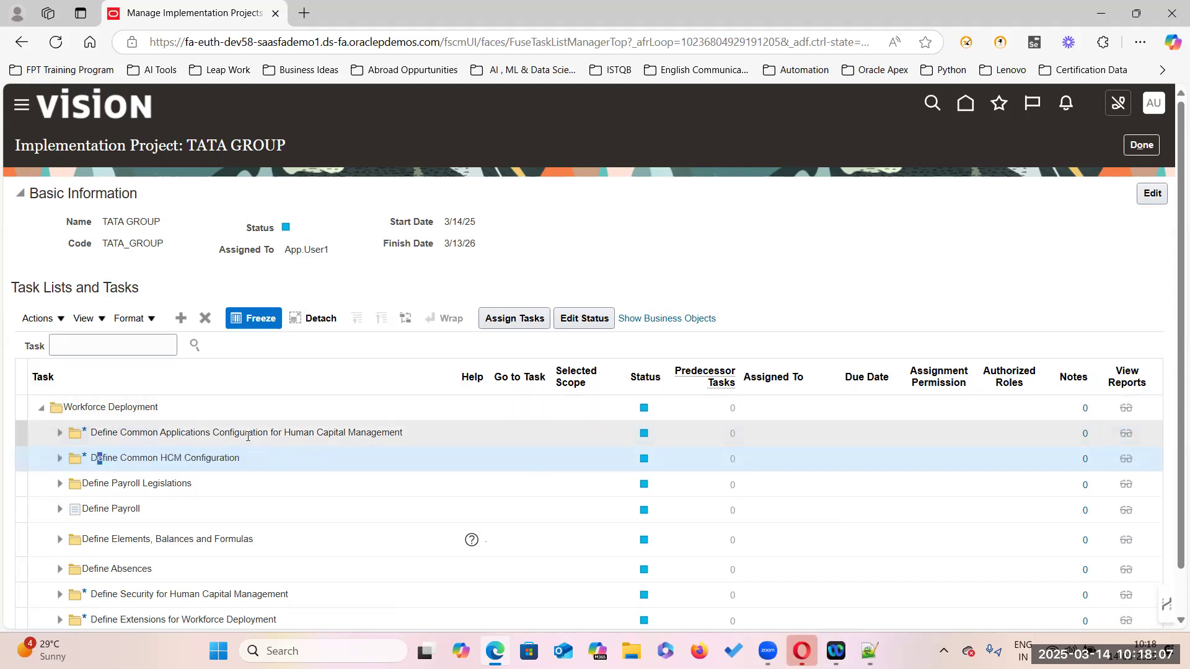
{"action": "scroll", "coordinate": [248, 437], "scroll_direction": "down", "scroll_amount": 2}
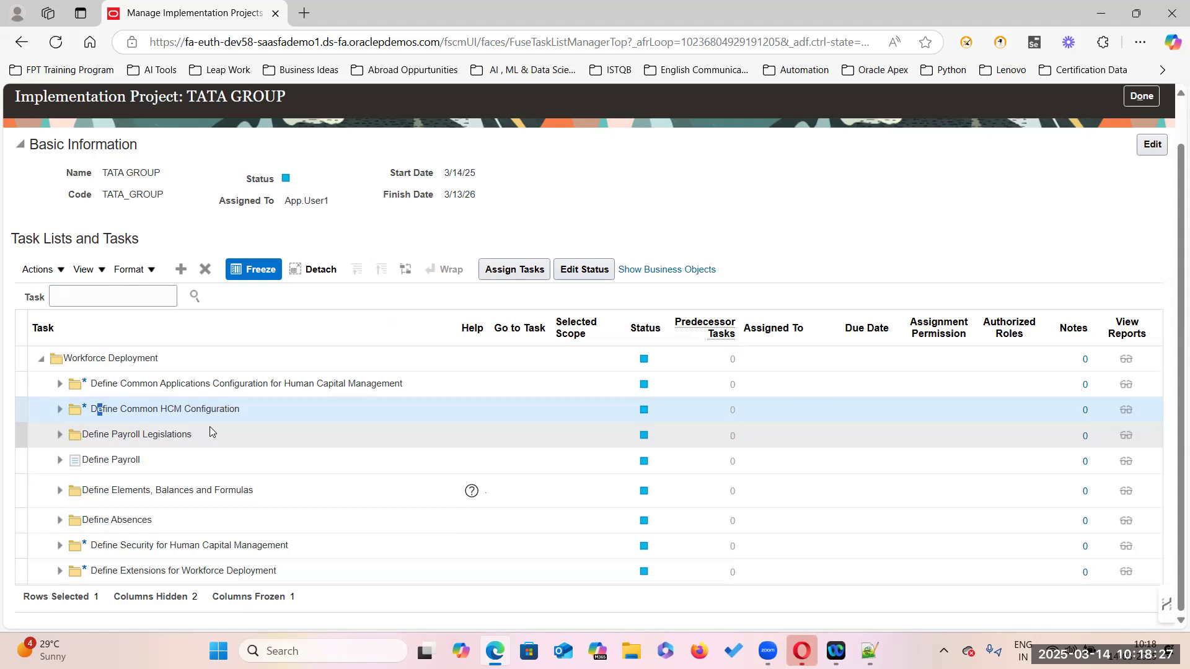
{"action": "left_click", "coordinate": [91, 489]}
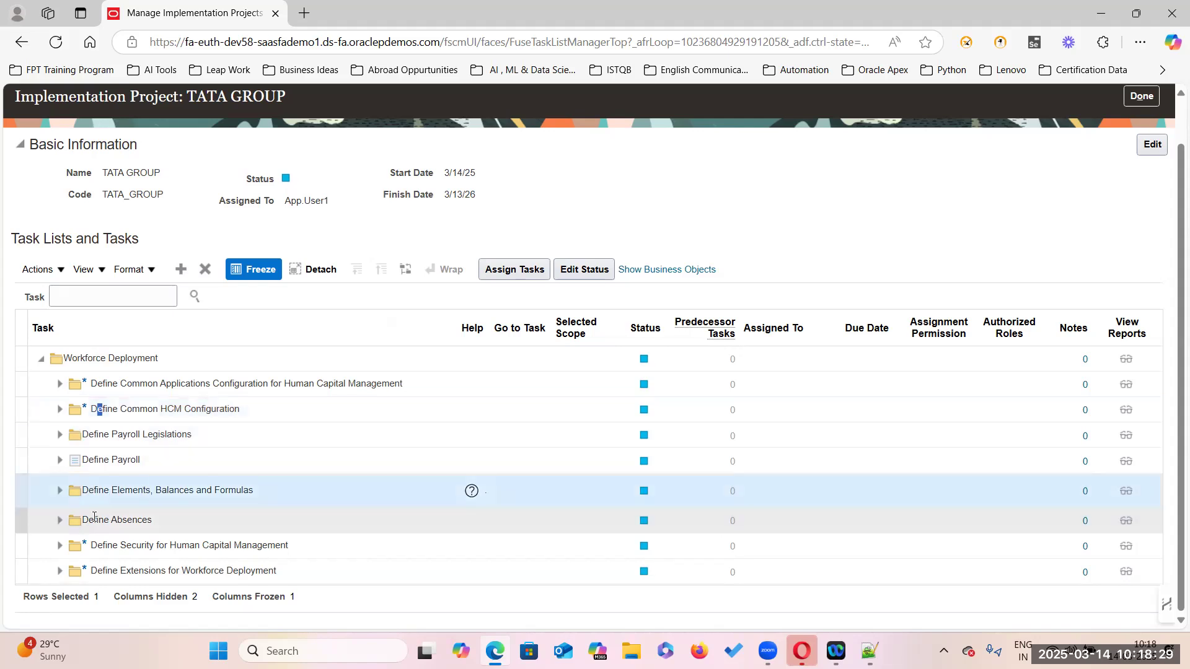
{"action": "left_click", "coordinate": [142, 520]}
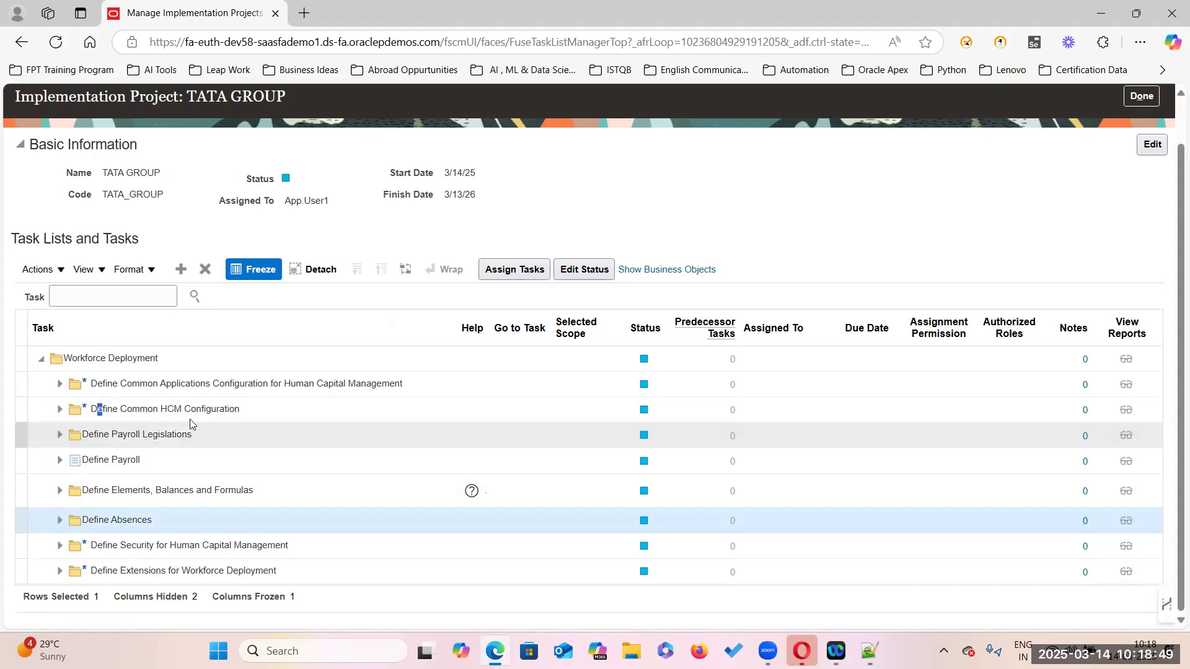
{"action": "left_click", "coordinate": [95, 384]}
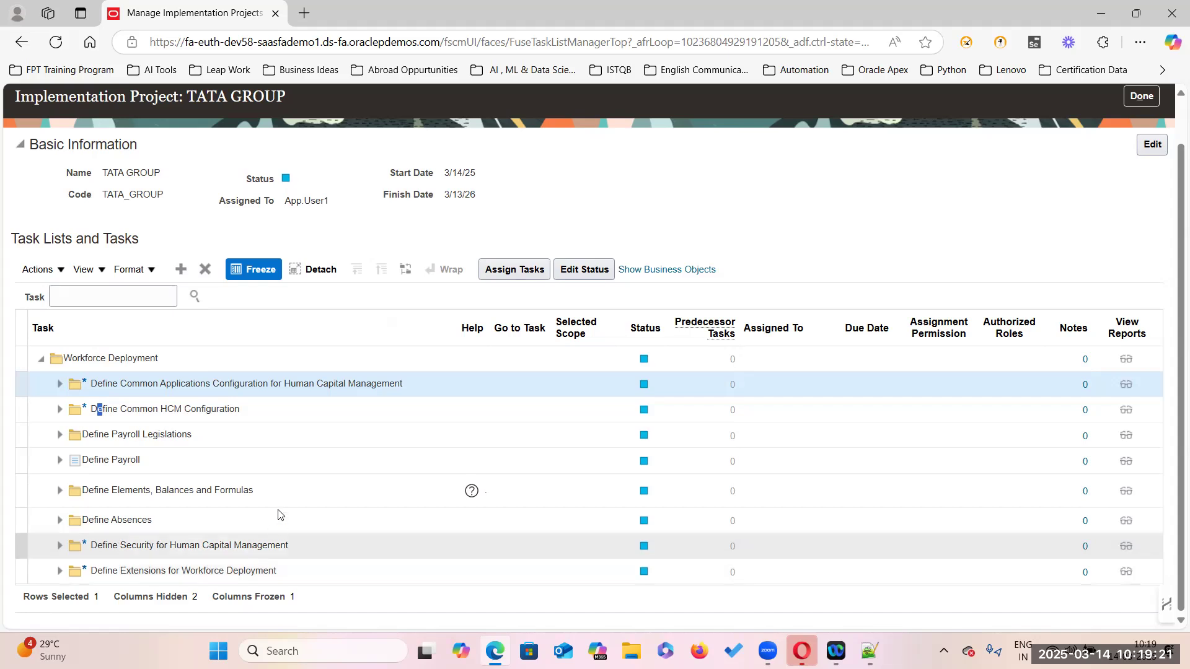
{"action": "left_click", "coordinate": [59, 570]}
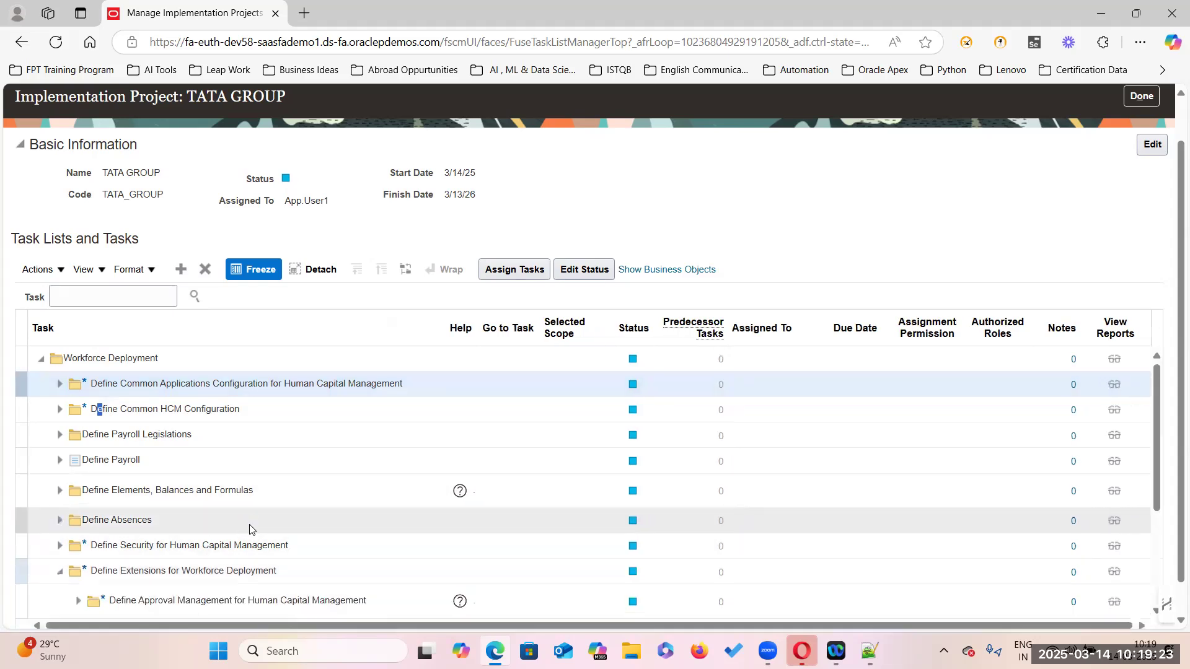
{"action": "scroll", "coordinate": [248, 524], "scroll_direction": "down", "scroll_amount": 3}
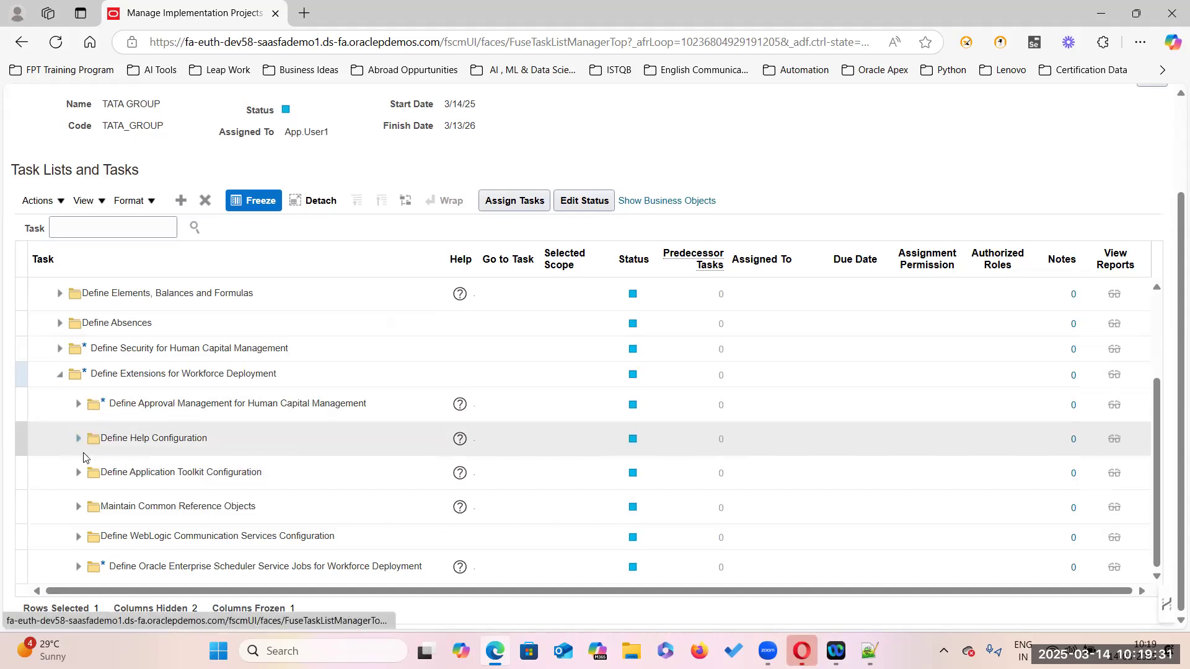
Examine the Enterprise Scheduler Service Jobs and Maintain Common Reference Objects task lists, and collapse Define Extensions for Workforce Deployment
{"action": "left_click", "coordinate": [77, 567]}
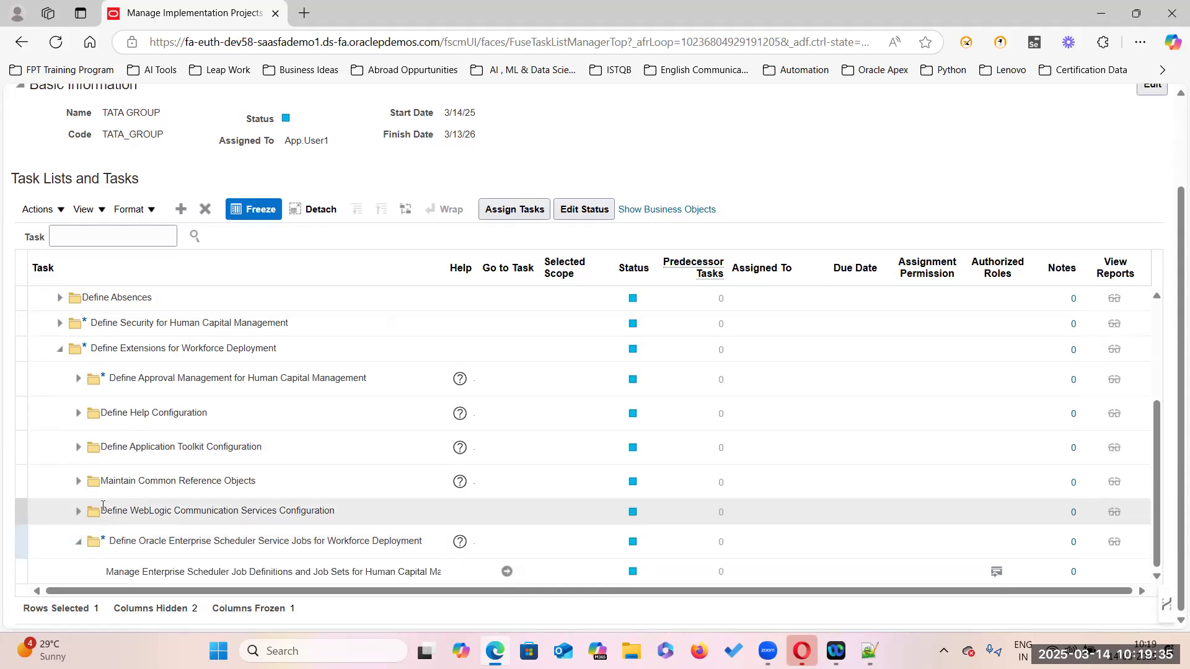
{"action": "left_click", "coordinate": [80, 482]}
{"action": "scroll", "coordinate": [239, 493], "scroll_direction": "down", "scroll_amount": 3}
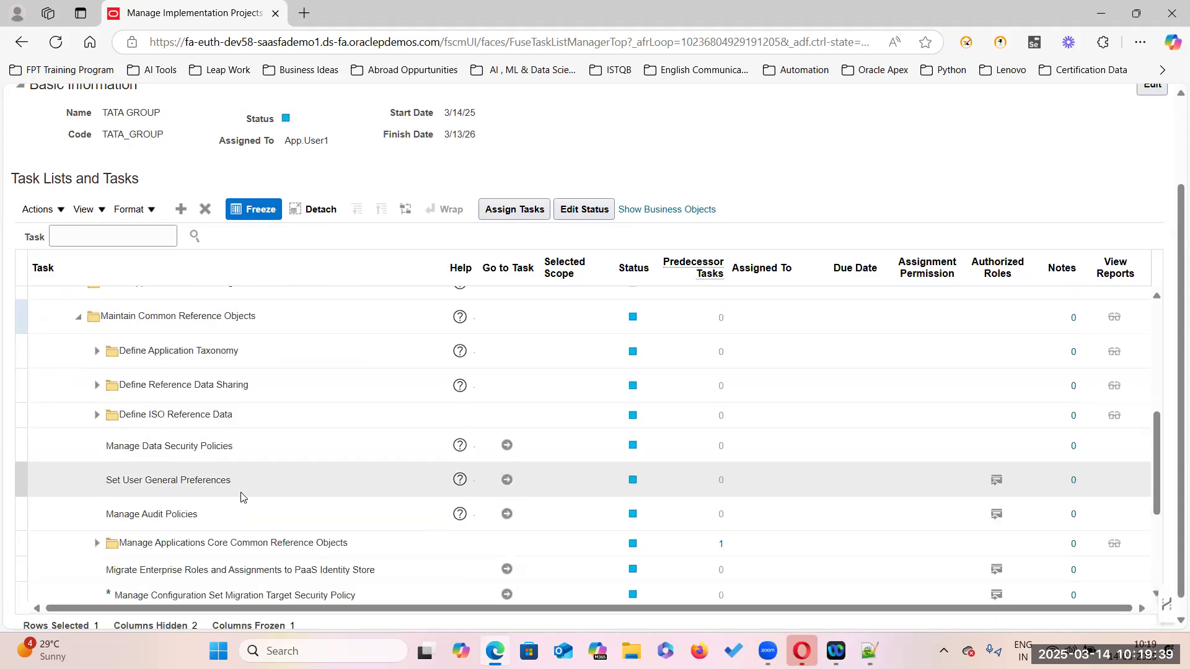
{"action": "scroll", "coordinate": [245, 505], "scroll_direction": "up", "scroll_amount": 3}
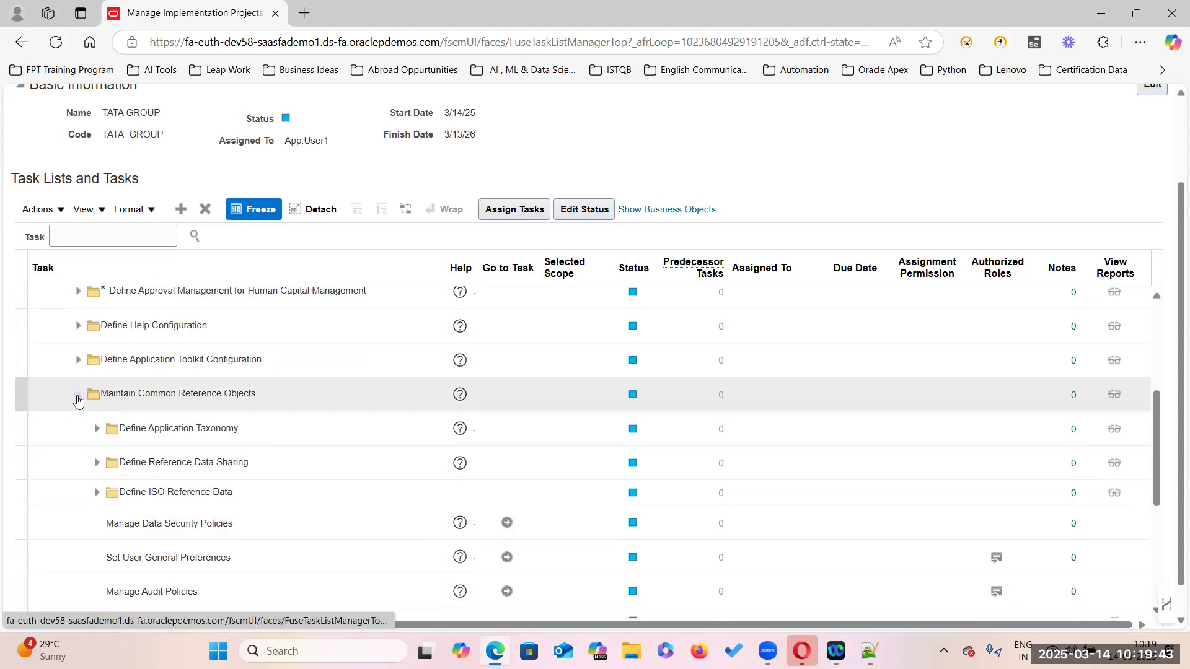
{"action": "left_click", "coordinate": [78, 397]}
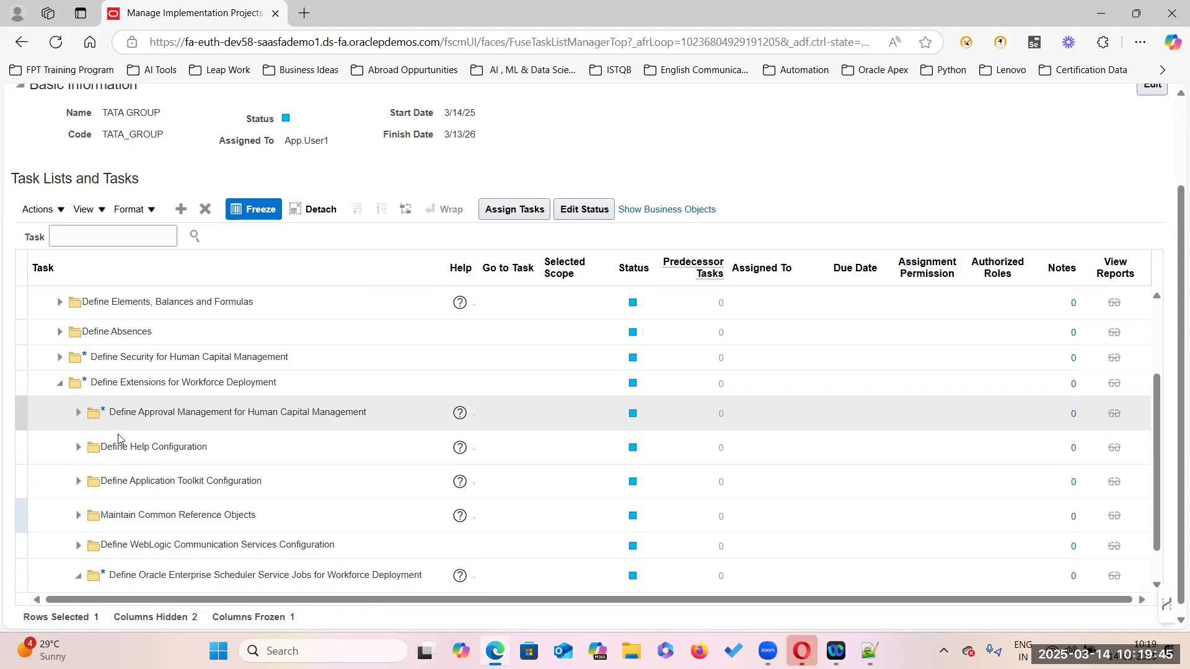
{"action": "left_click", "coordinate": [60, 390]}
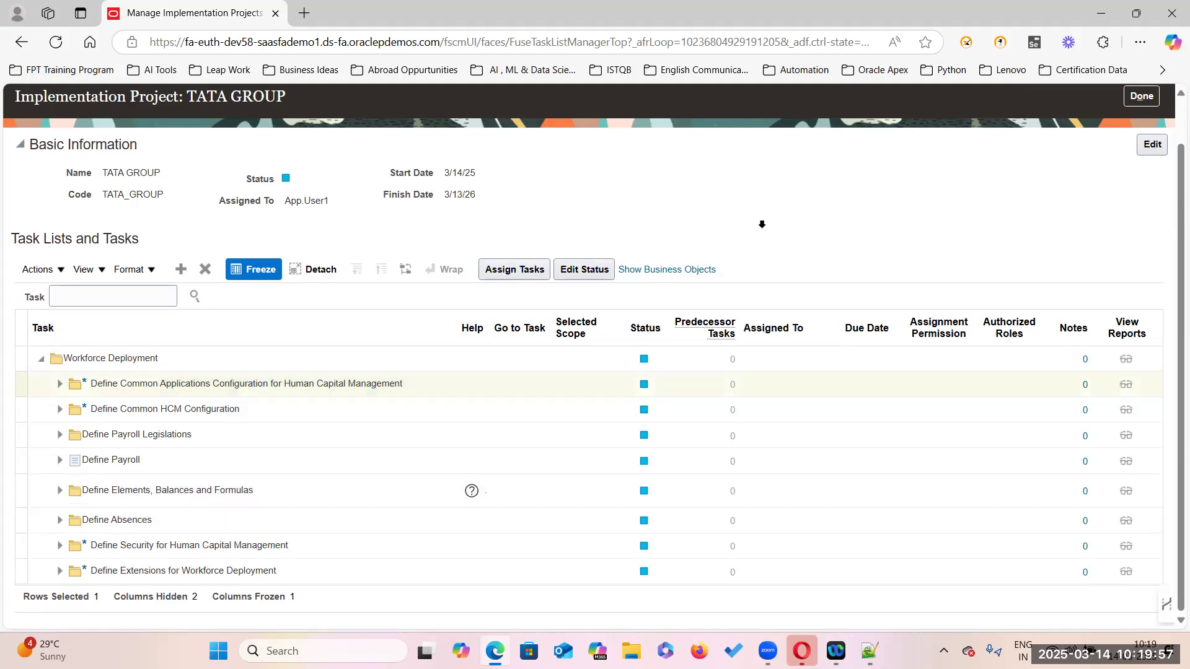
{"action": "scroll", "coordinate": [761, 225], "scroll_direction": "up", "scroll_amount": 1}
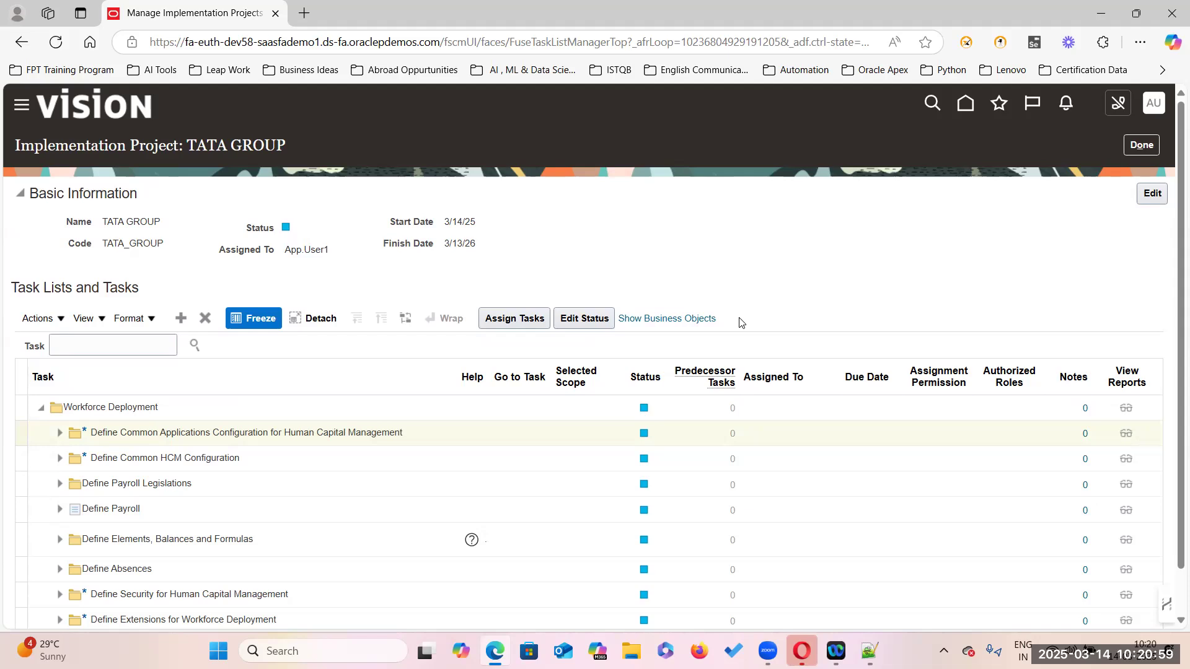
Expand Define Common Applications Configuration for Human Capital Management and search the project's tasks for "Establish%Enterprise%"
{"action": "left_click", "coordinate": [59, 433]}
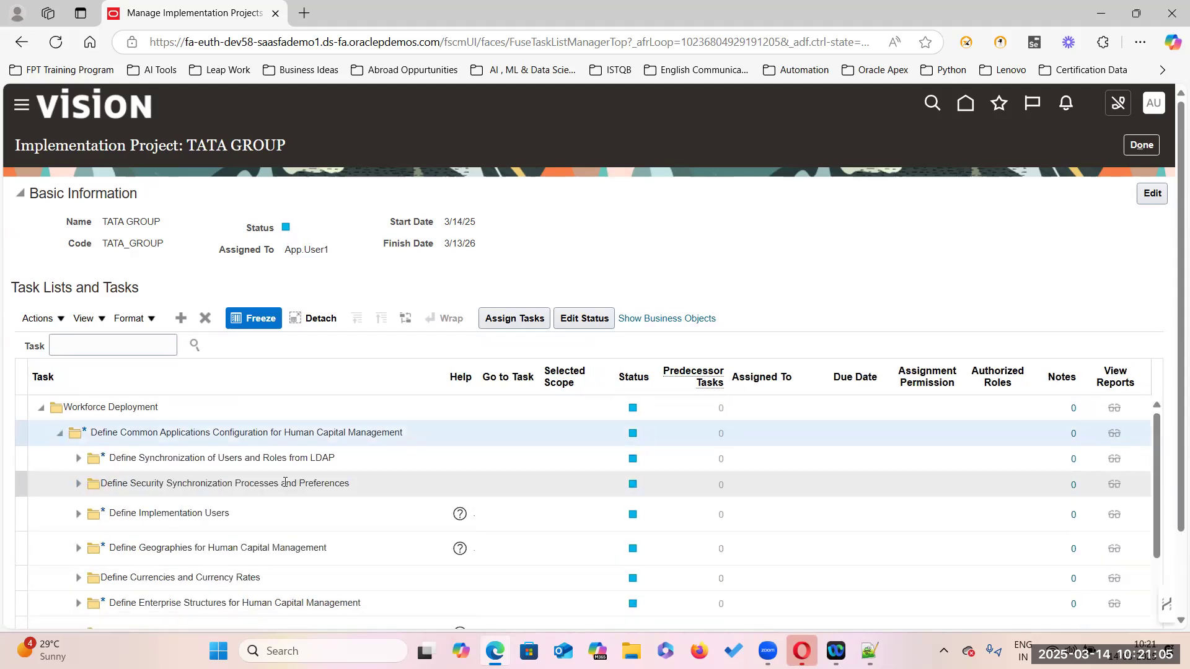
{"action": "scroll", "coordinate": [88, 531], "scroll_direction": "down", "scroll_amount": 3}
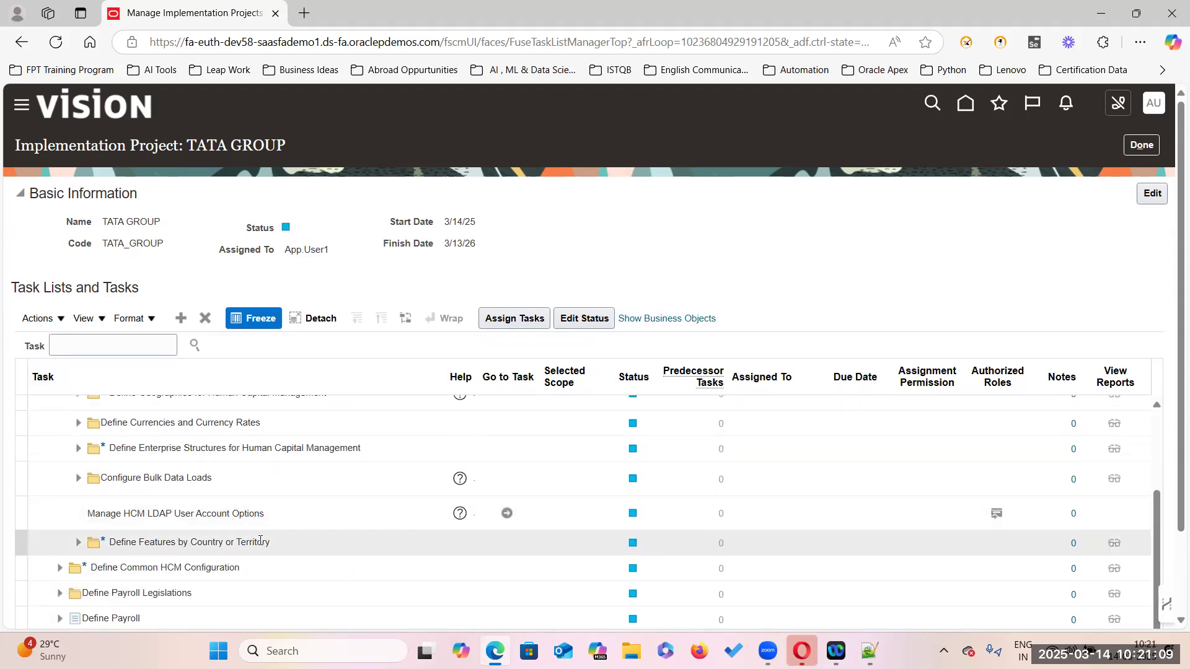
{"action": "left_click", "coordinate": [138, 348]}
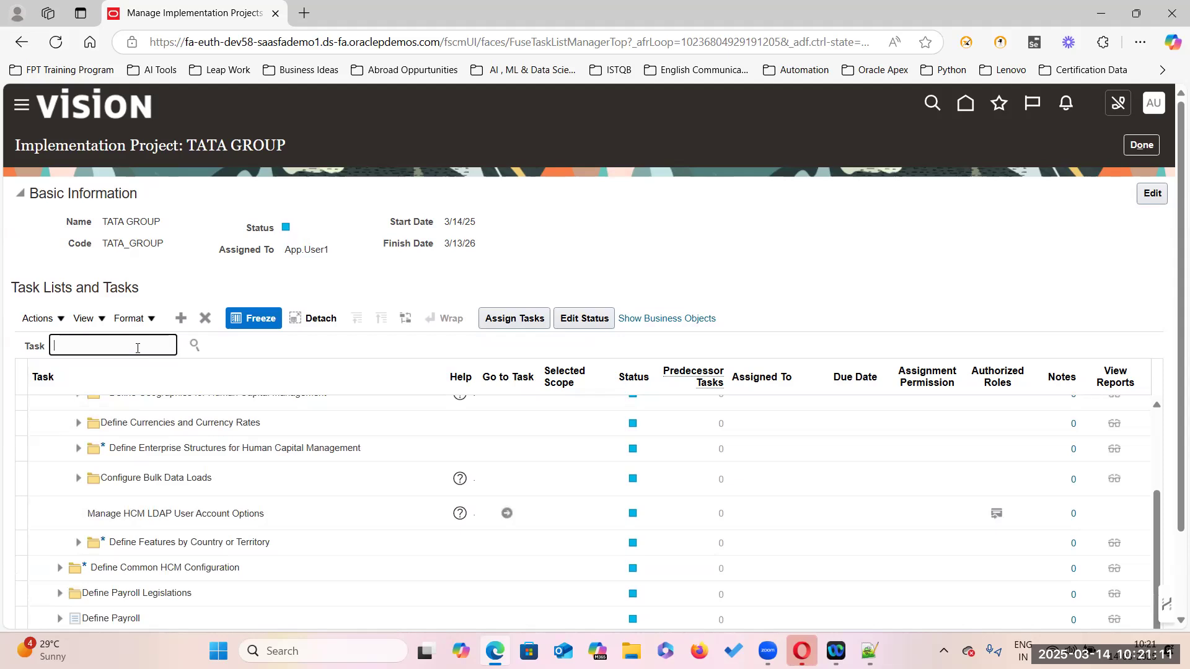
{"action": "type", "text": "Establish%Enterprise%"}
{"action": "key", "text": "Return"}
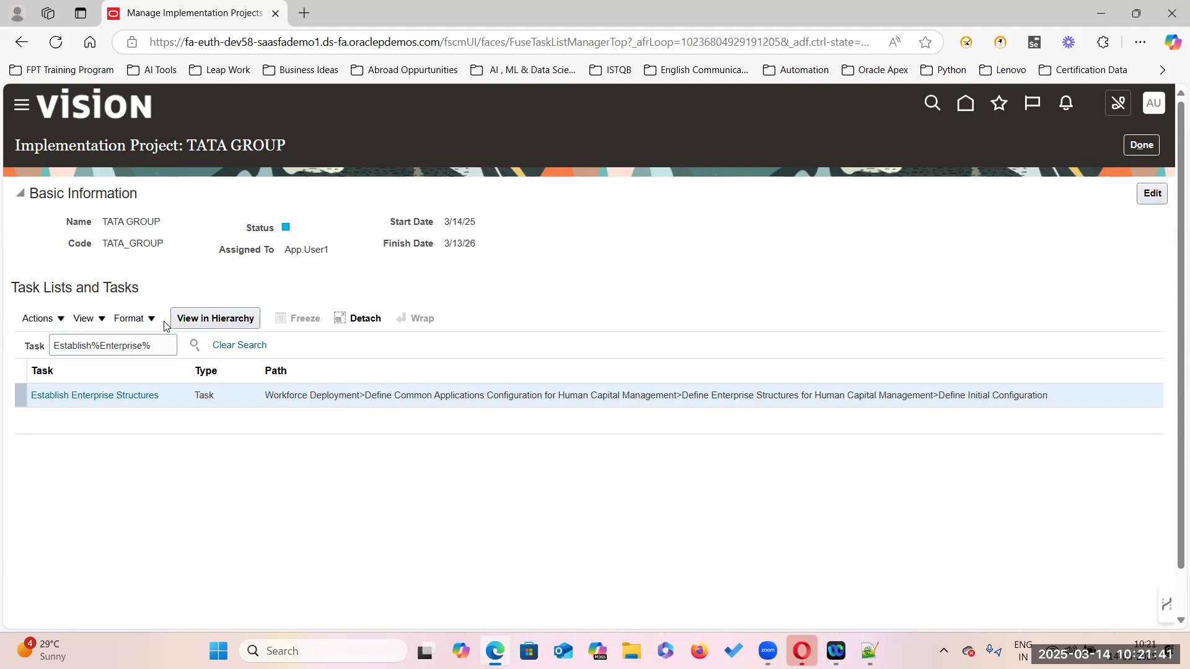
Show the Establish Enterprise Structures search result in the task hierarchy and go to that task
{"action": "left_click_drag", "start_coordinate": [102, 225], "coordinate": [171, 224]}
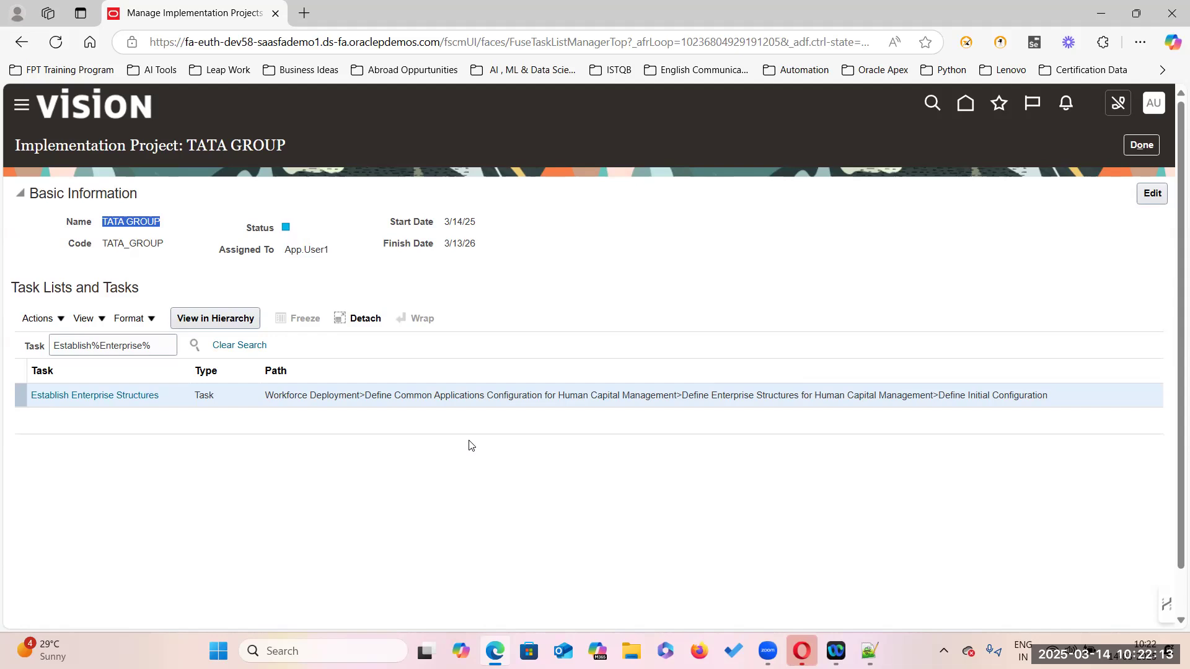
{"action": "left_click", "coordinate": [104, 398]}
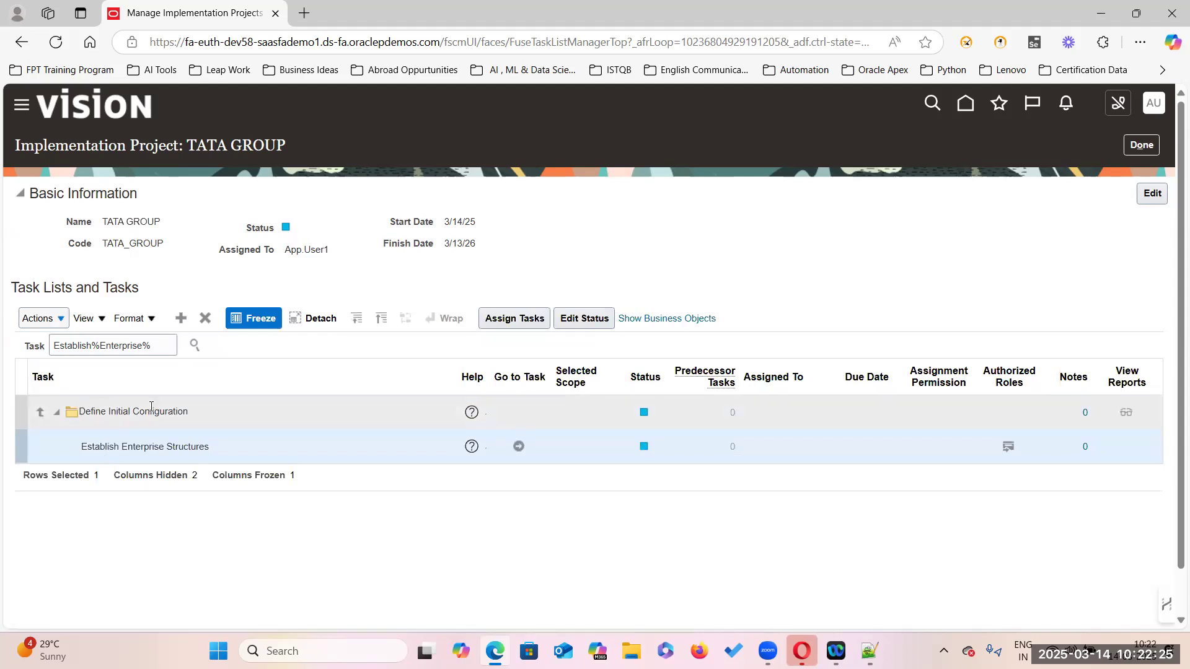
{"action": "left_click", "coordinate": [41, 415]}
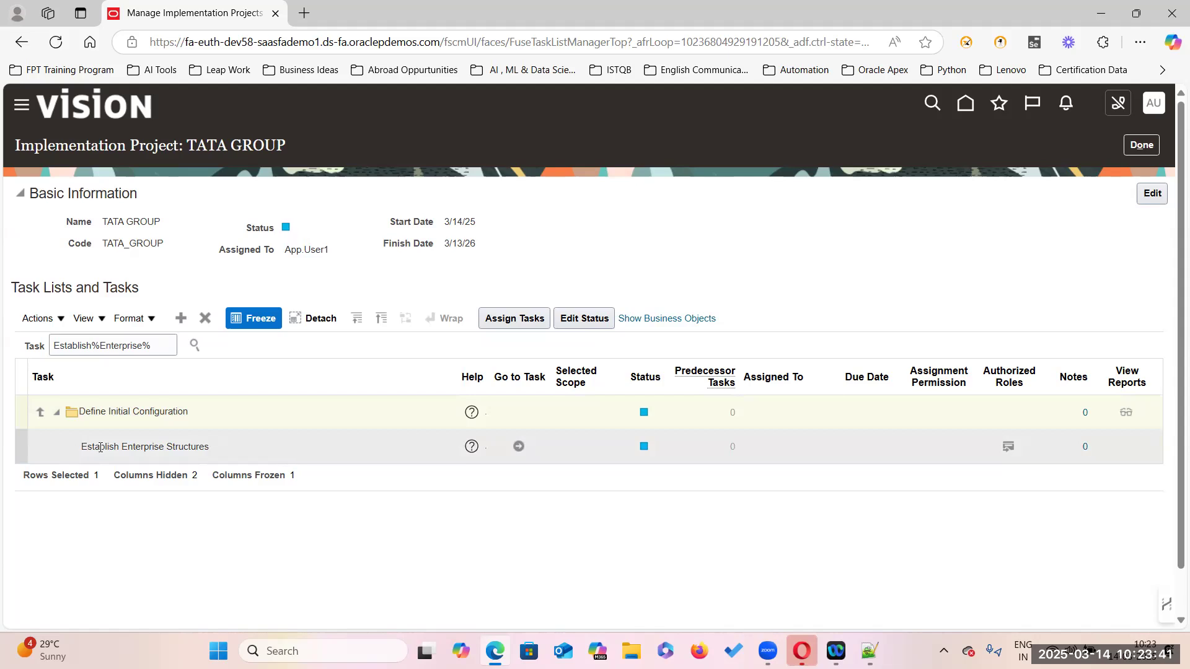
{"action": "double_click", "coordinate": [154, 447]}
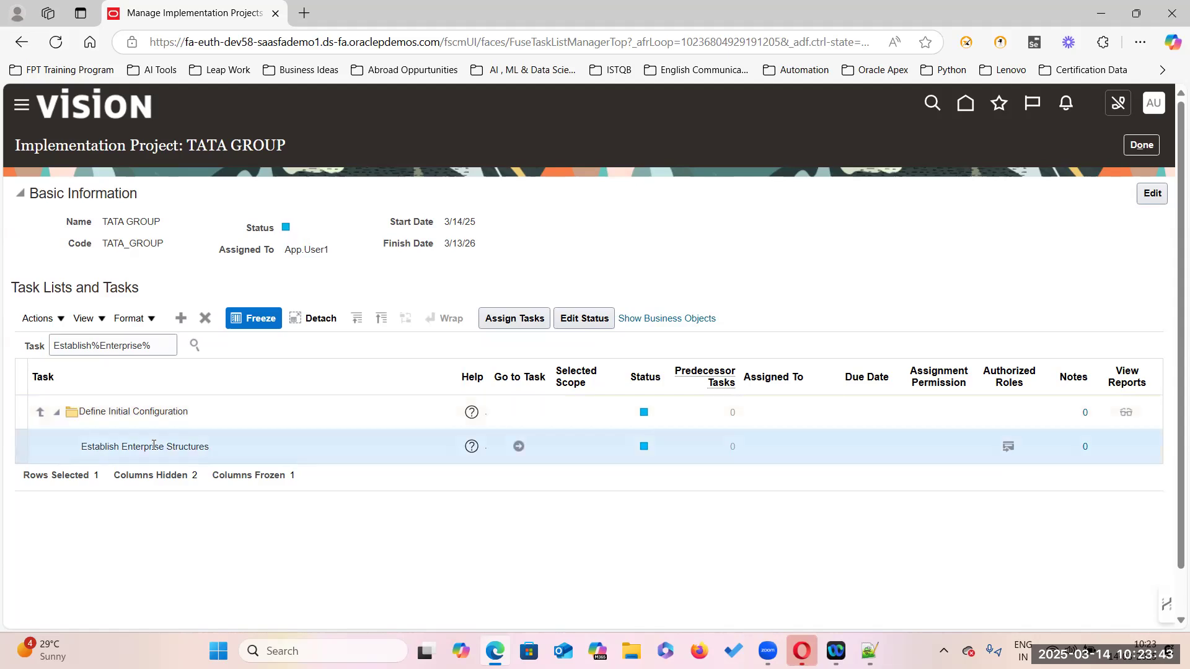
{"action": "double_click", "coordinate": [199, 447]}
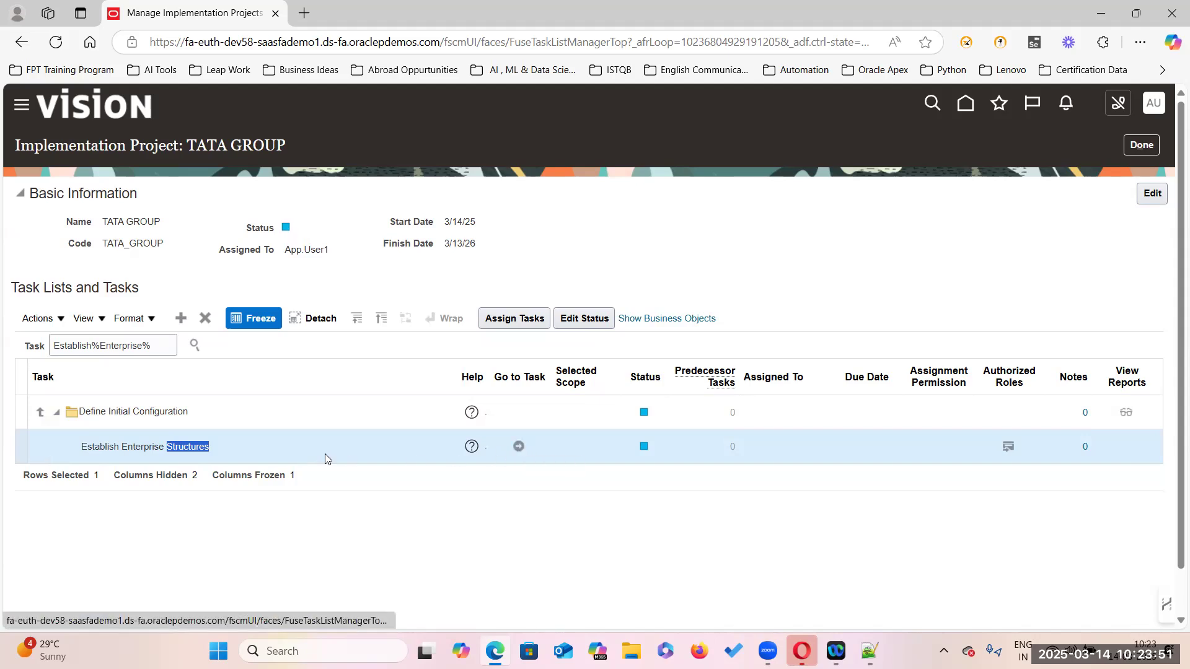
{"action": "left_click", "coordinate": [97, 453]}
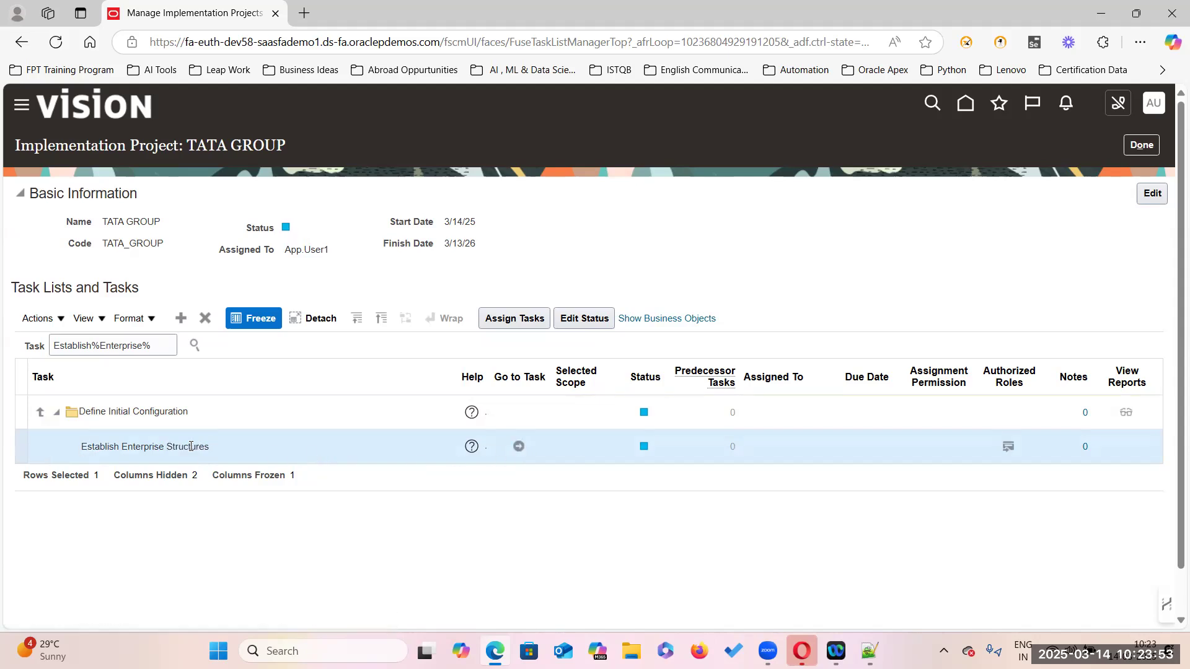
{"action": "left_click", "coordinate": [518, 446]}
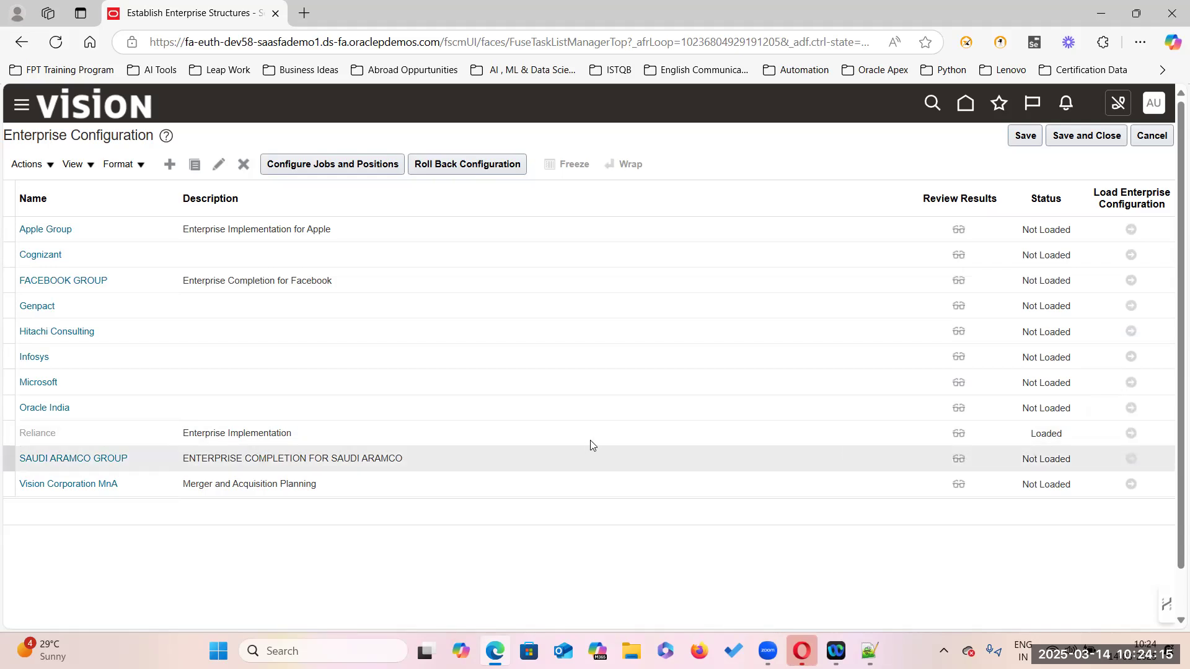
Roll back the loaded Reliance enterprise configuration and confirm the rollback
{"action": "left_click", "coordinate": [554, 434]}
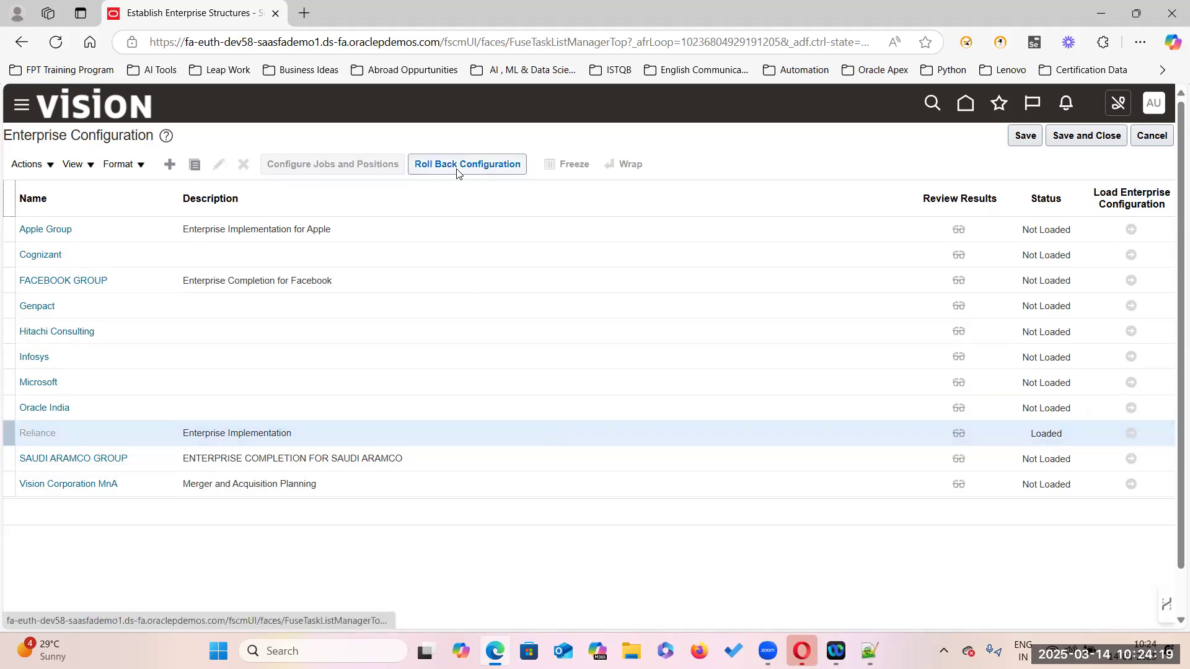
{"action": "left_click", "coordinate": [477, 163]}
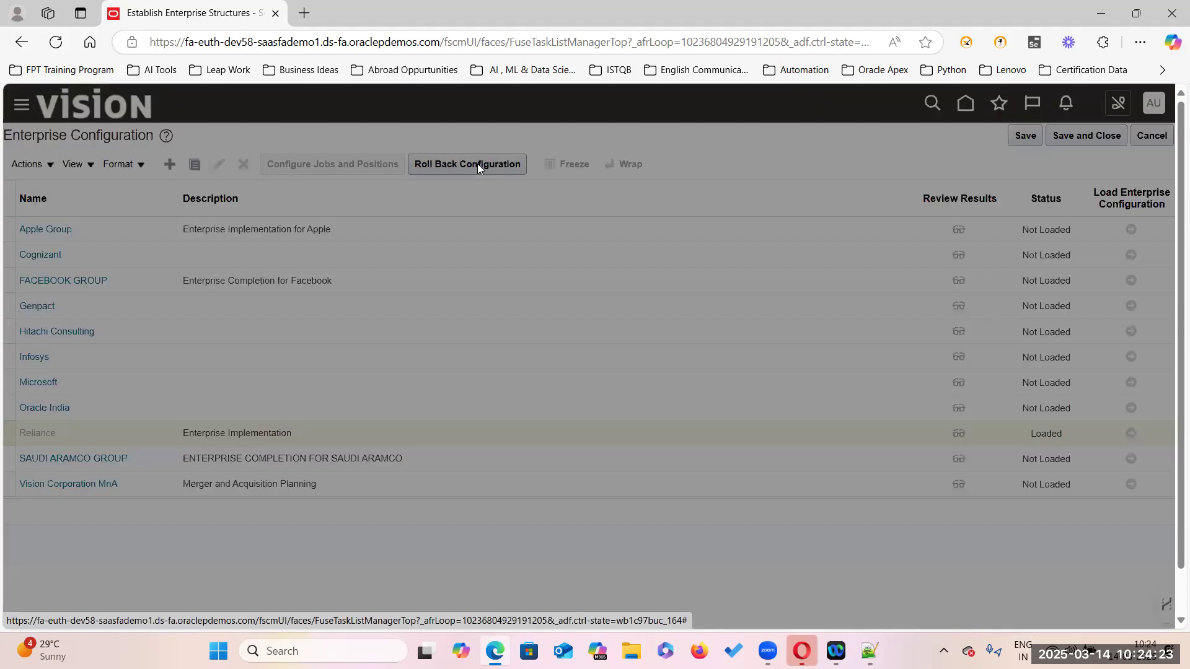
{"action": "left_click", "coordinate": [1110, 387]}
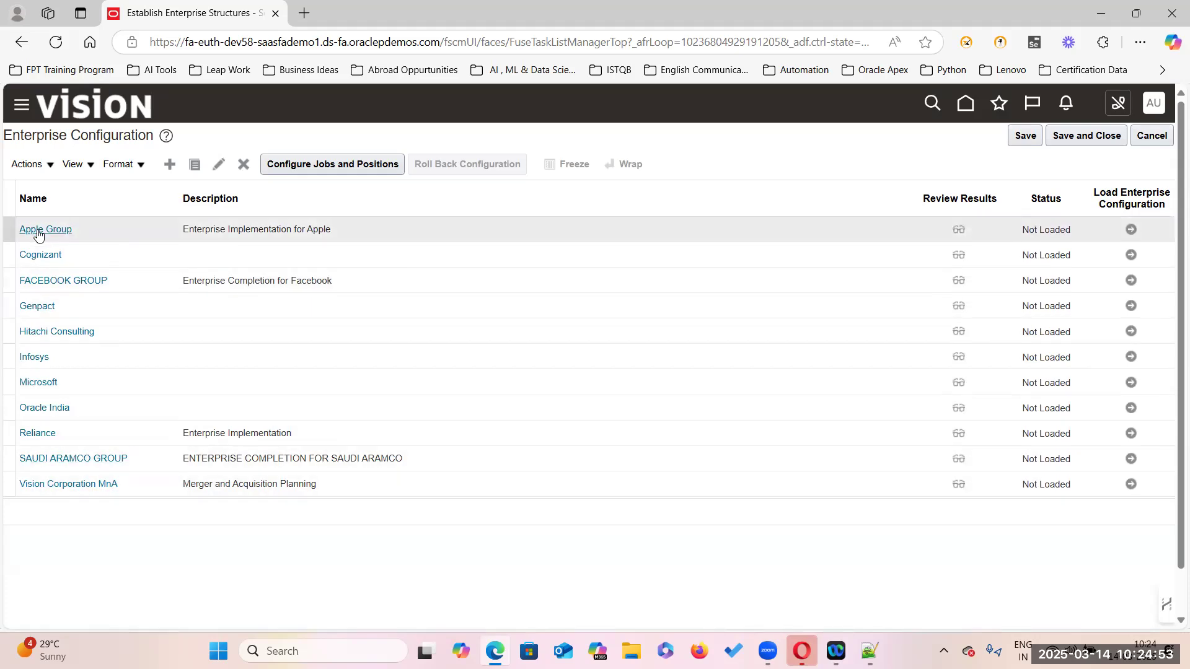
Create an enterprise configuration with TATA GROUP as both its name and its description
{"action": "left_click", "coordinate": [171, 166]}
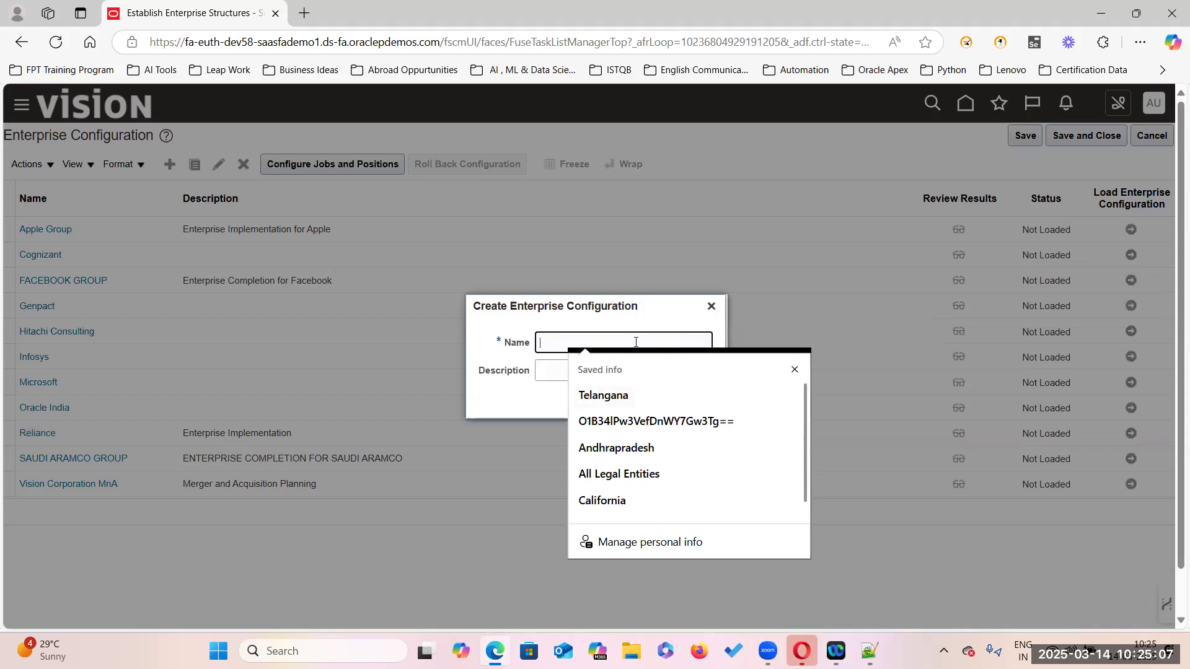
{"action": "left_click", "coordinate": [795, 370]}
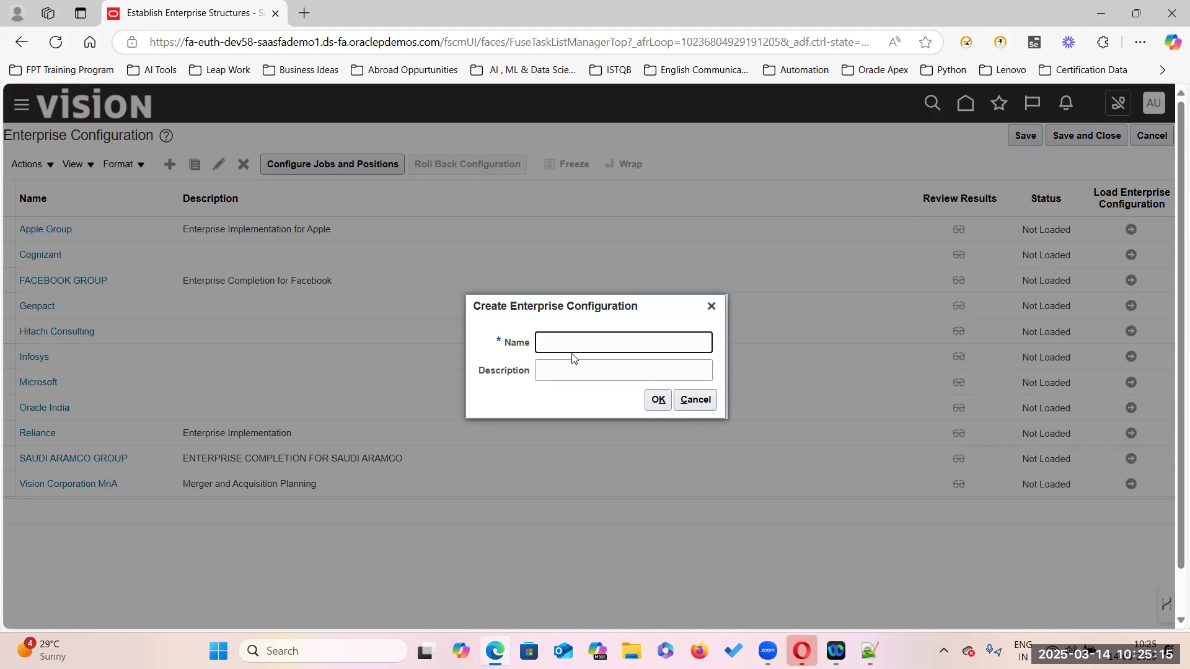
{"action": "type", "text": "TATA GrR"}
{"action": "key", "text": "BackSpace"}
{"action": "key", "text": "BackSpace"}
{"action": "type", "text": "ROU"}
{"action": "left_click_drag", "start_coordinate": [610, 340], "coordinate": [515, 353]}
{"action": "key", "text": "ctrl+c"}
{"action": "left_click", "coordinate": [556, 368]}
{"action": "key", "text": "ctrl+v"}
{"action": "left_click", "coordinate": [660, 402]}
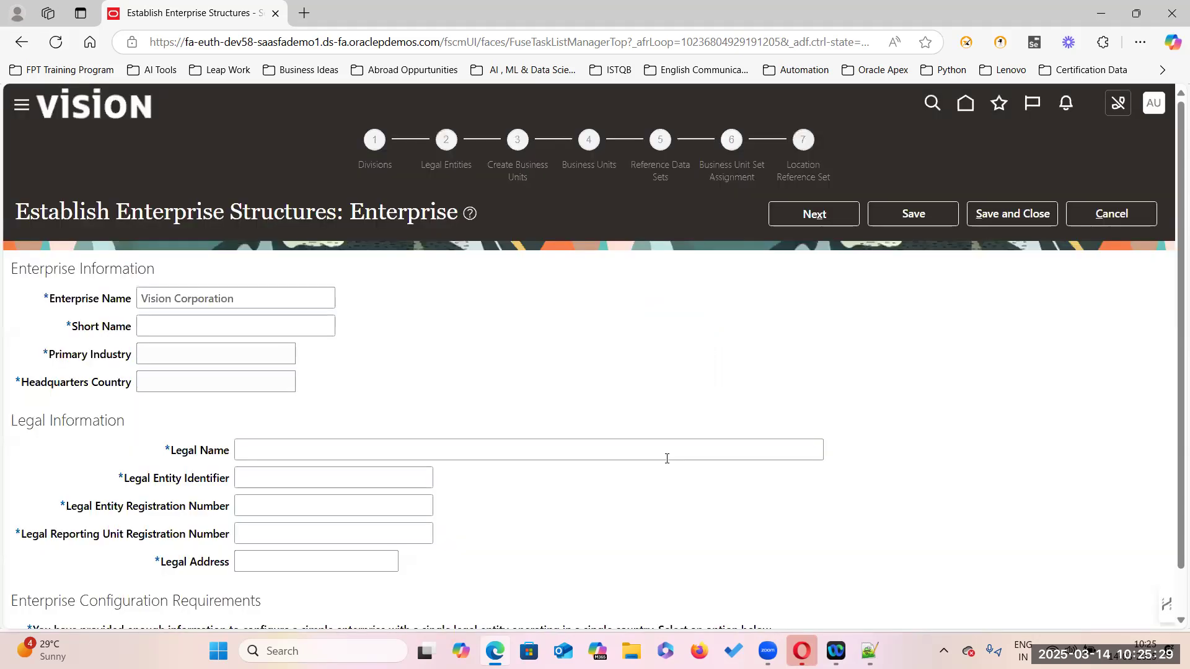
Set the enterprise name to TATA GROUP and the short name to TATA
{"action": "triple_click", "coordinate": [217, 298]}
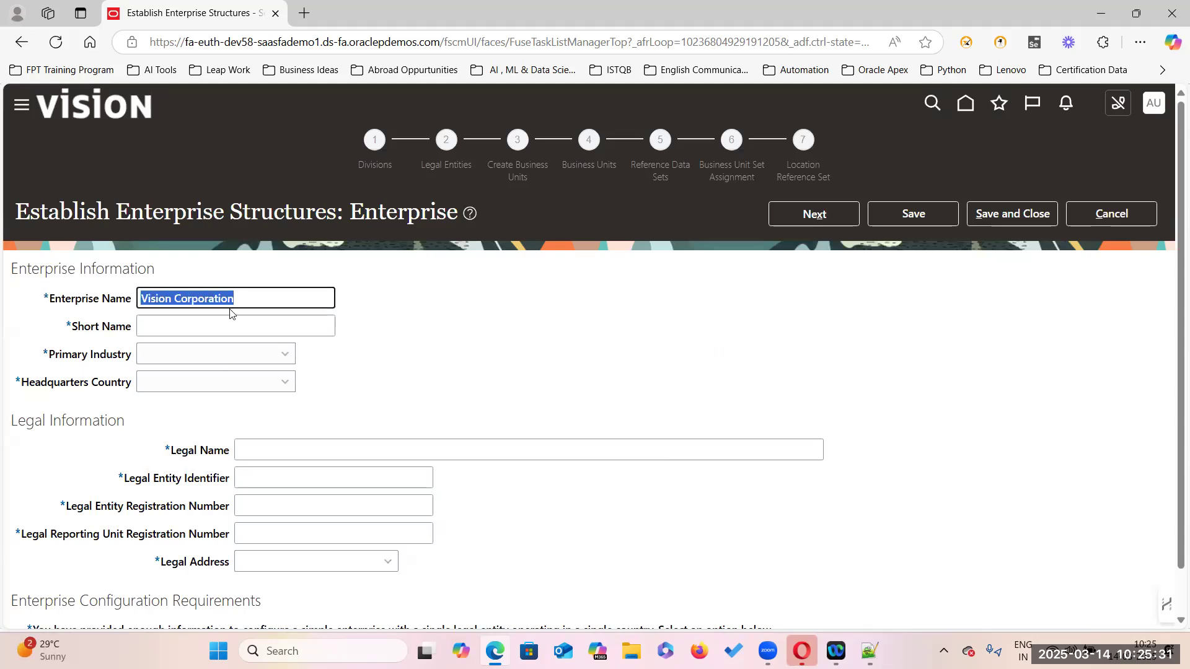
{"action": "key", "text": "BackSpace"}
{"action": "key", "text": "ctrl+v"}
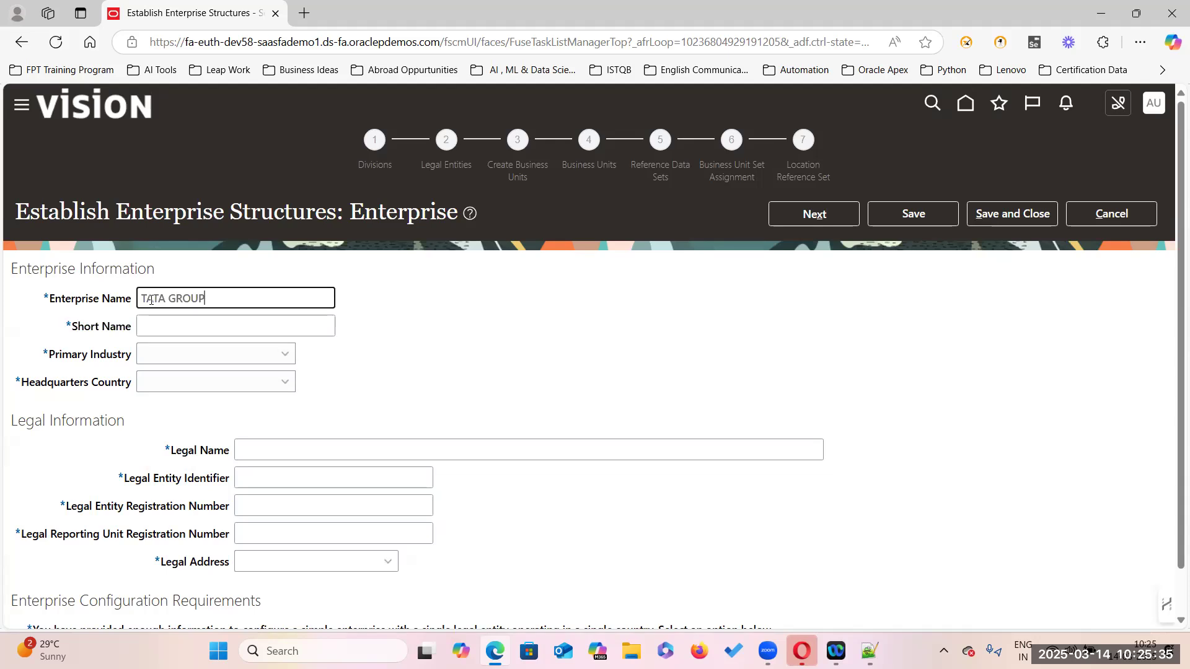
{"action": "left_click", "coordinate": [158, 321]}
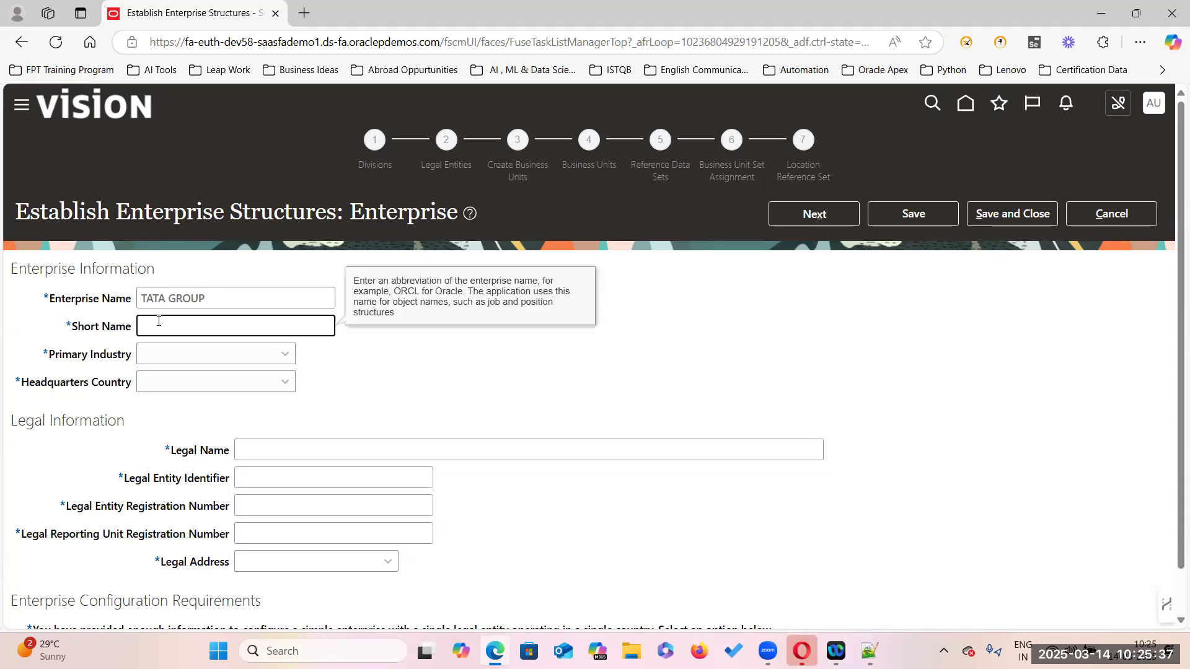
{"action": "type", "text": "TATA"}
Set the enterprise's primary industry to Manufacturing
{"action": "left_click", "coordinate": [287, 353]}
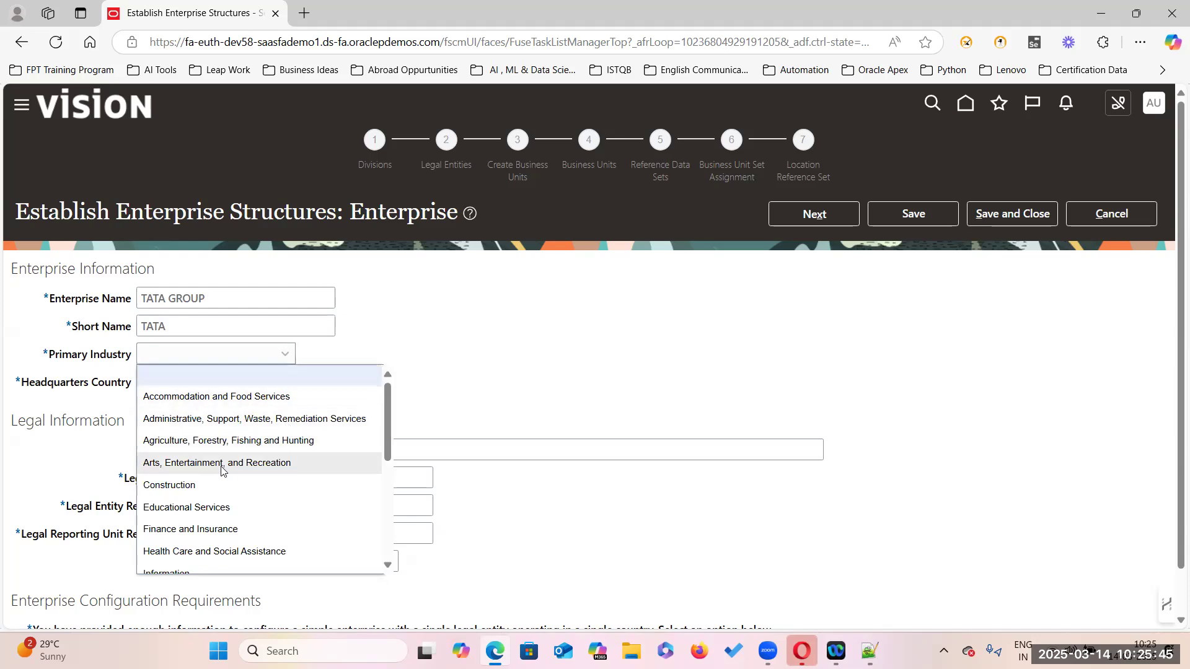
{"action": "scroll", "coordinate": [256, 502], "scroll_direction": "down", "scroll_amount": 3}
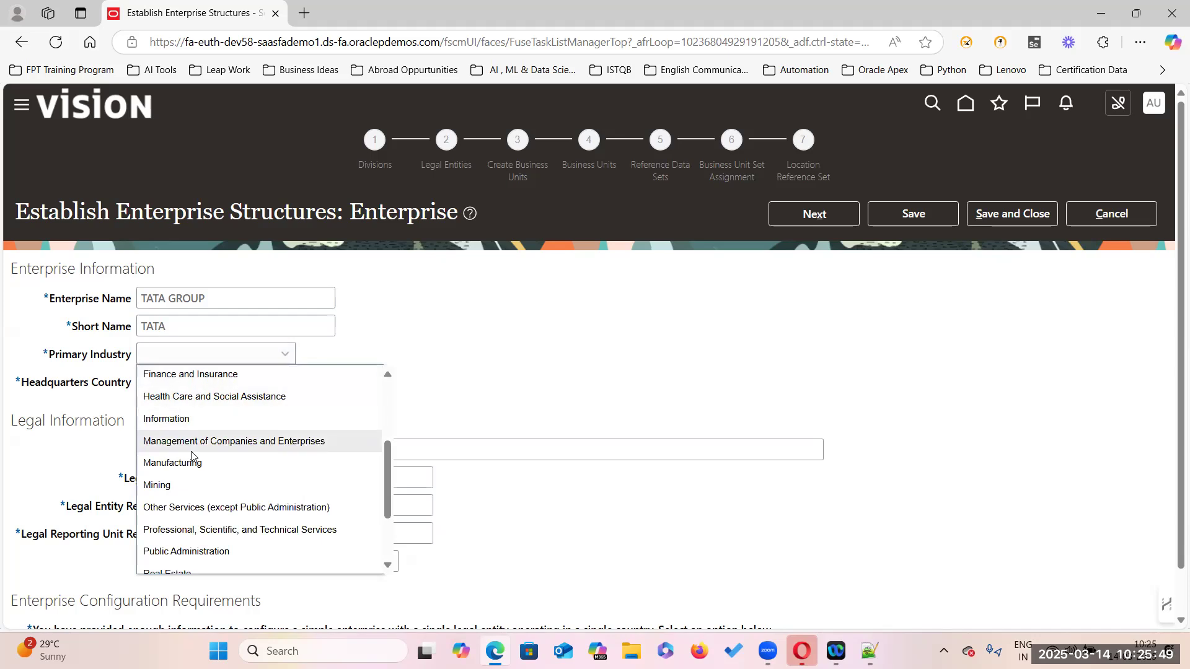
{"action": "scroll", "coordinate": [227, 479], "scroll_direction": "down", "scroll_amount": 3}
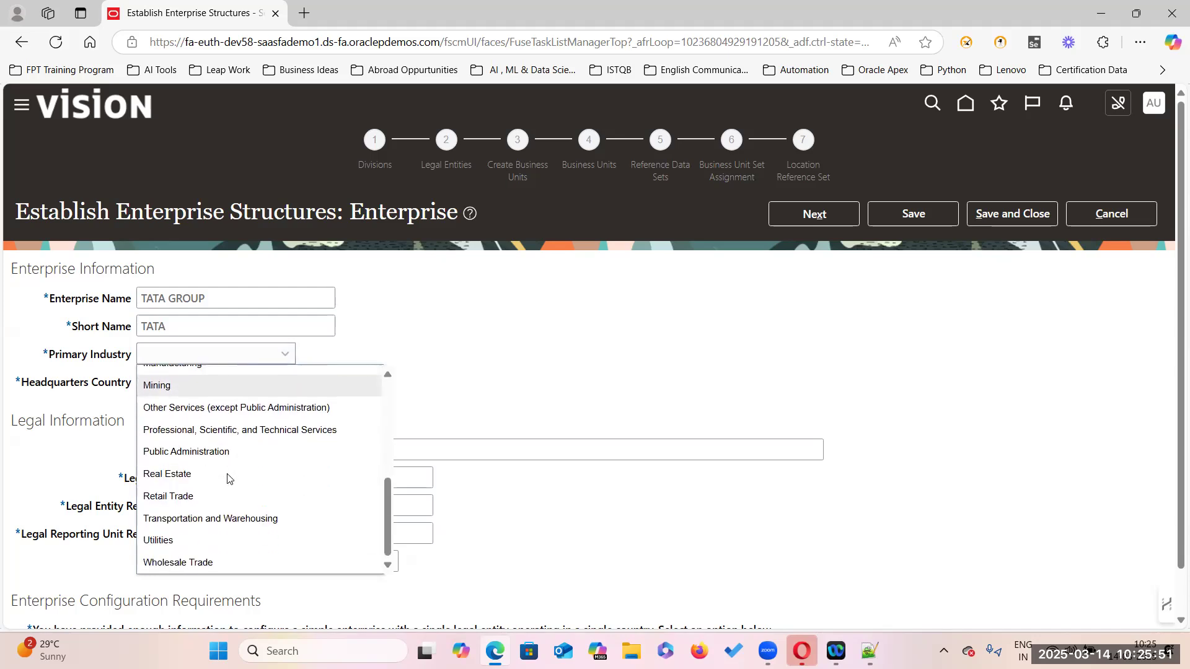
{"action": "scroll", "coordinate": [230, 496], "scroll_direction": "down", "scroll_amount": 2}
{"action": "scroll", "coordinate": [194, 410], "scroll_direction": "up", "scroll_amount": 2}
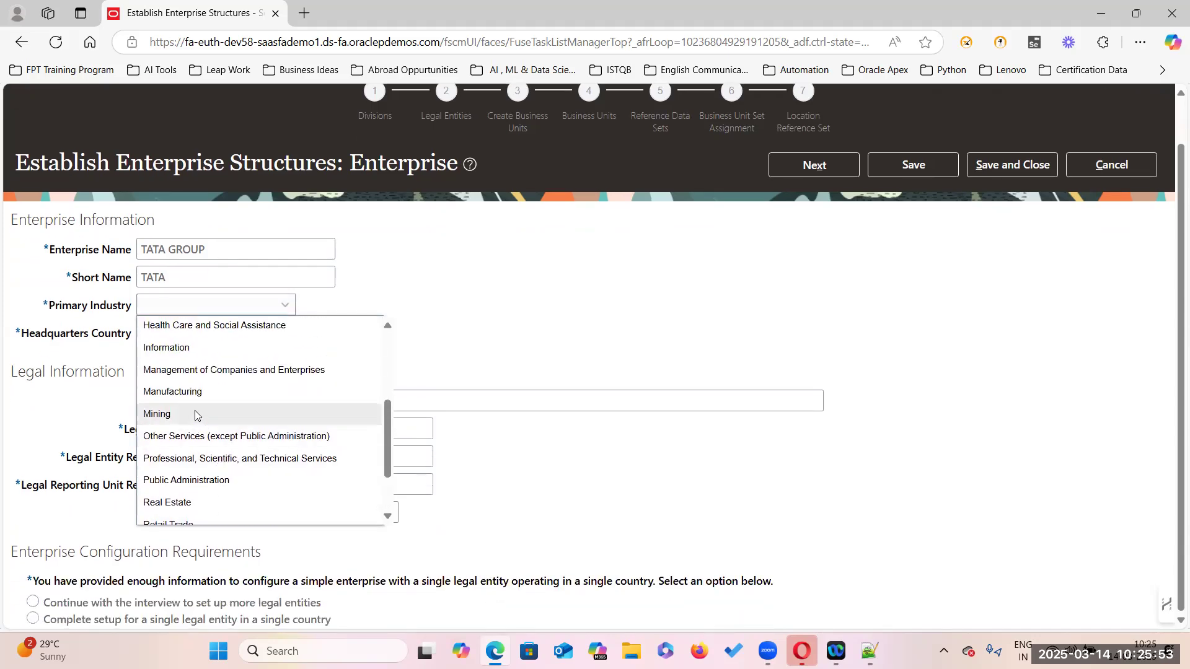
{"action": "left_click", "coordinate": [246, 397]}
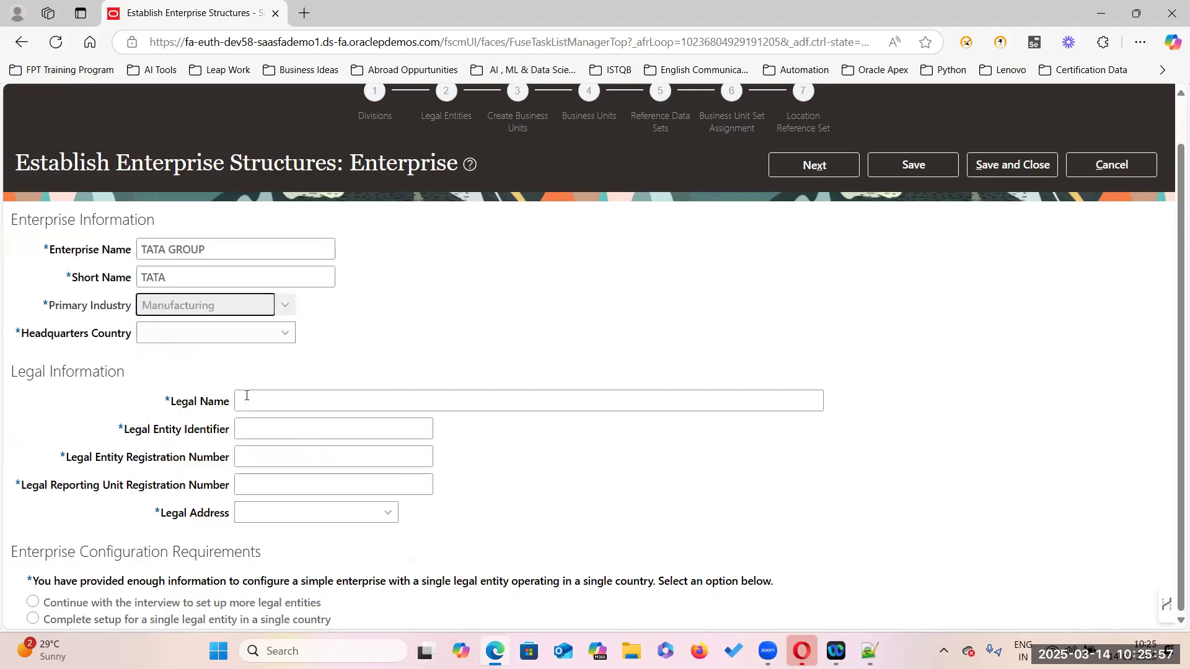
Set the enterprise's headquarters country to United States
{"action": "left_click", "coordinate": [285, 334]}
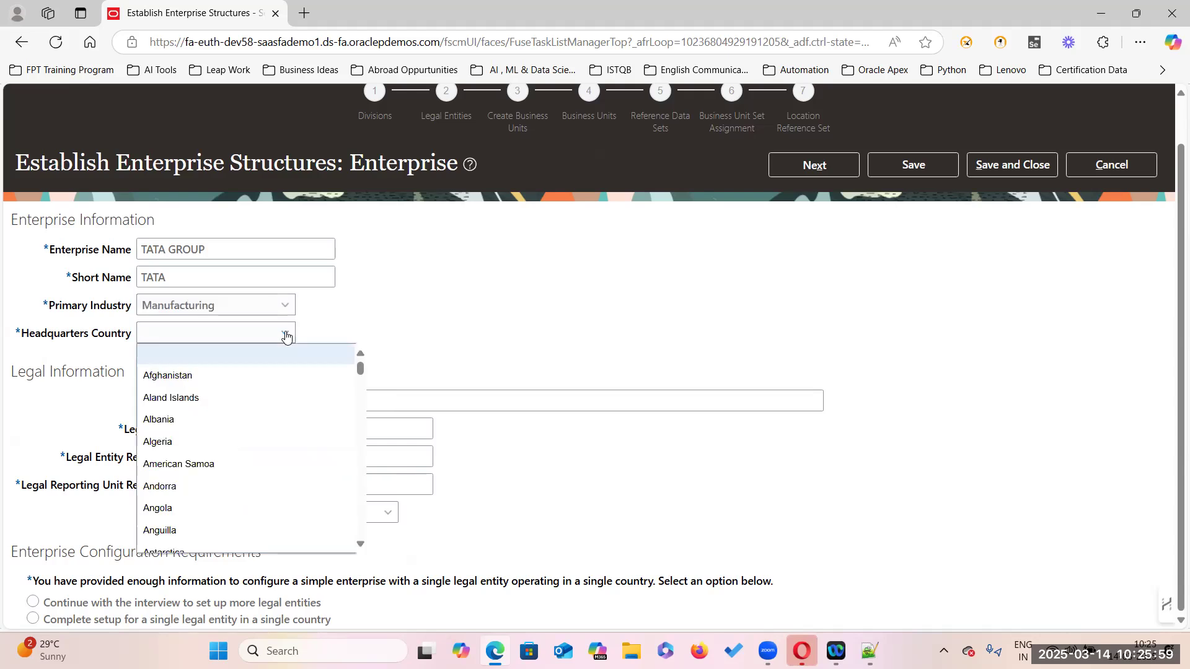
{"action": "type", "text": "une"}
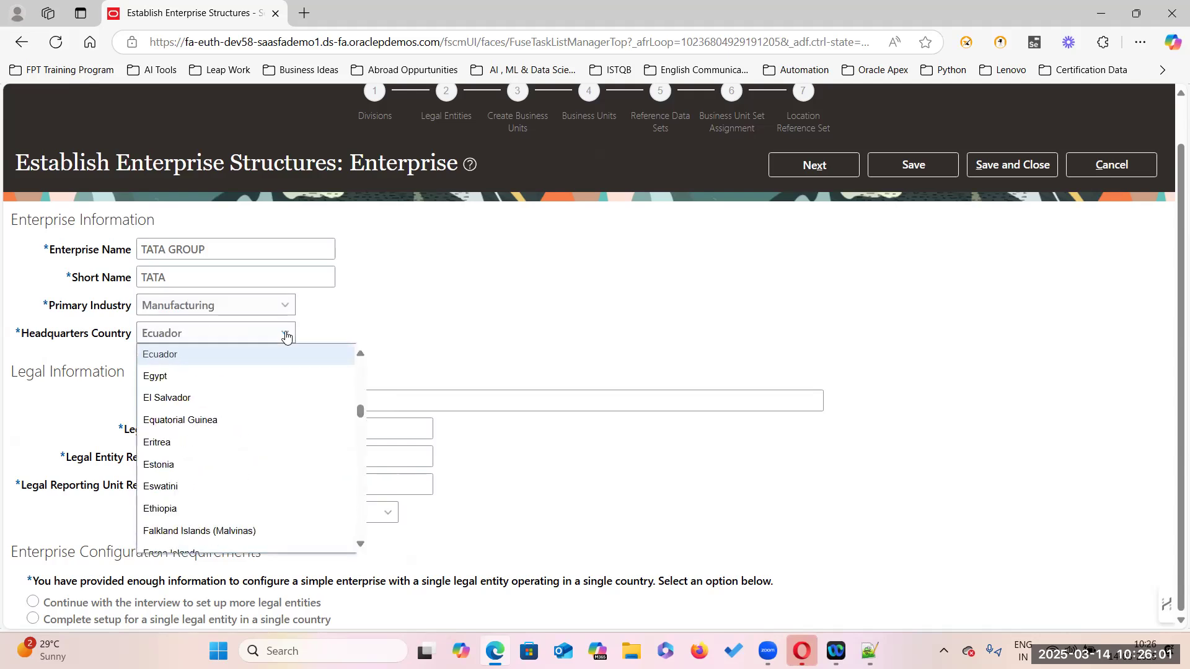
{"action": "scroll", "coordinate": [276, 417], "scroll_direction": "down", "scroll_amount": 7}
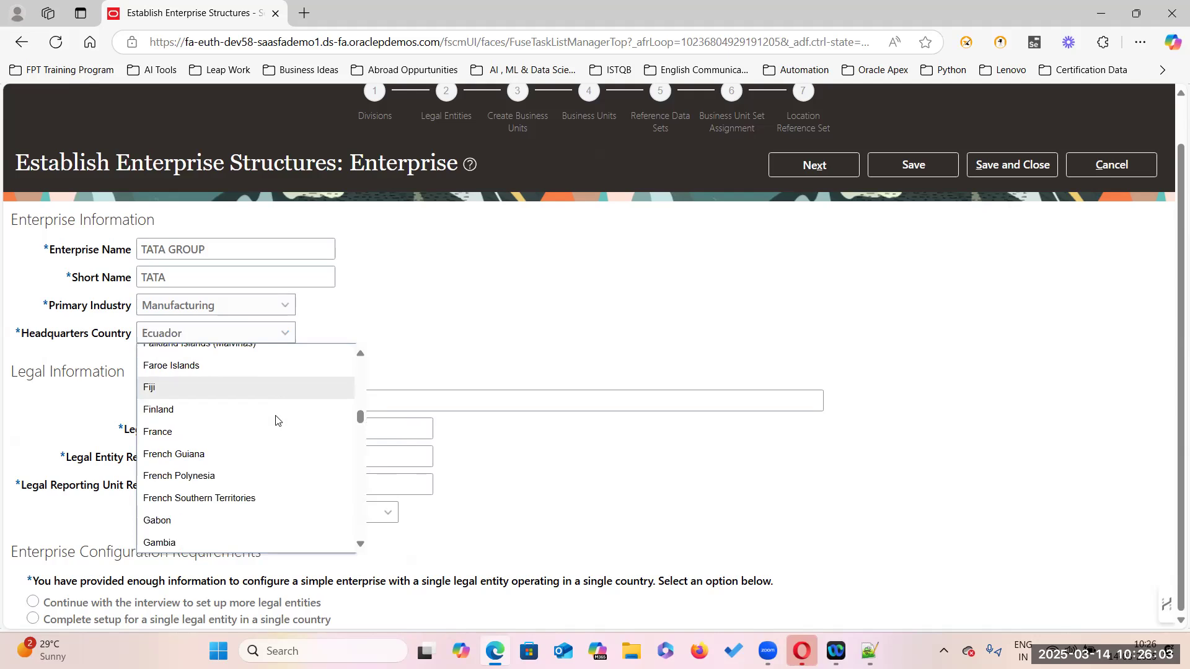
{"action": "scroll", "coordinate": [276, 421], "scroll_direction": "down", "scroll_amount": 15}
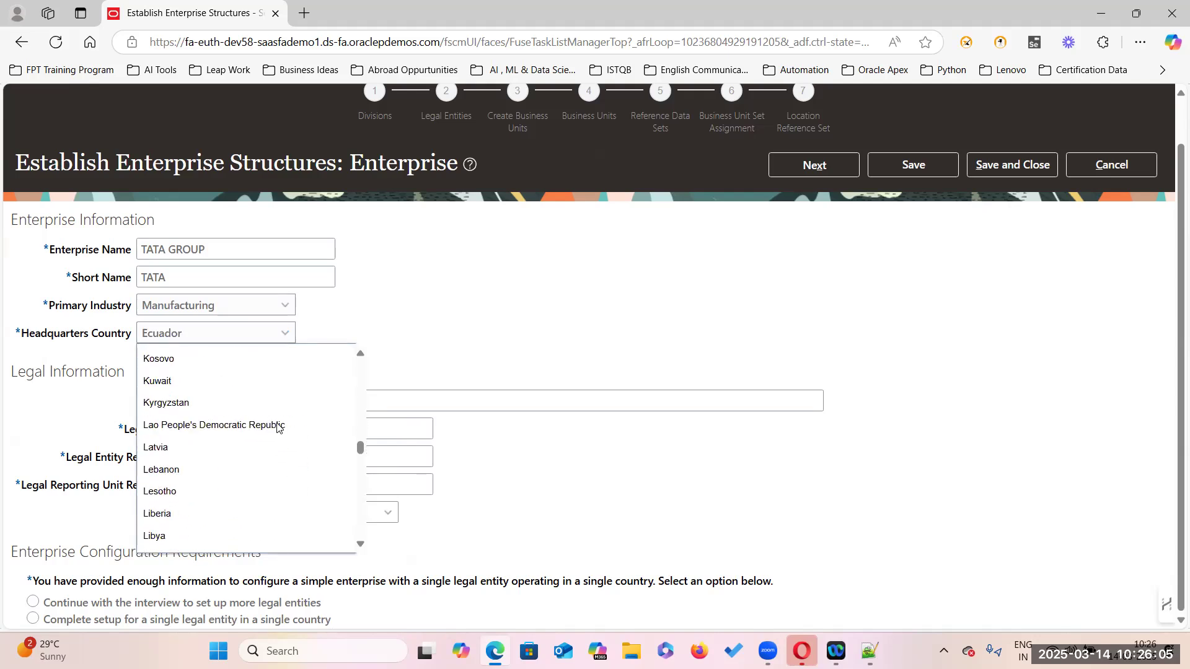
{"action": "scroll", "coordinate": [277, 426], "scroll_direction": "down", "scroll_amount": 15}
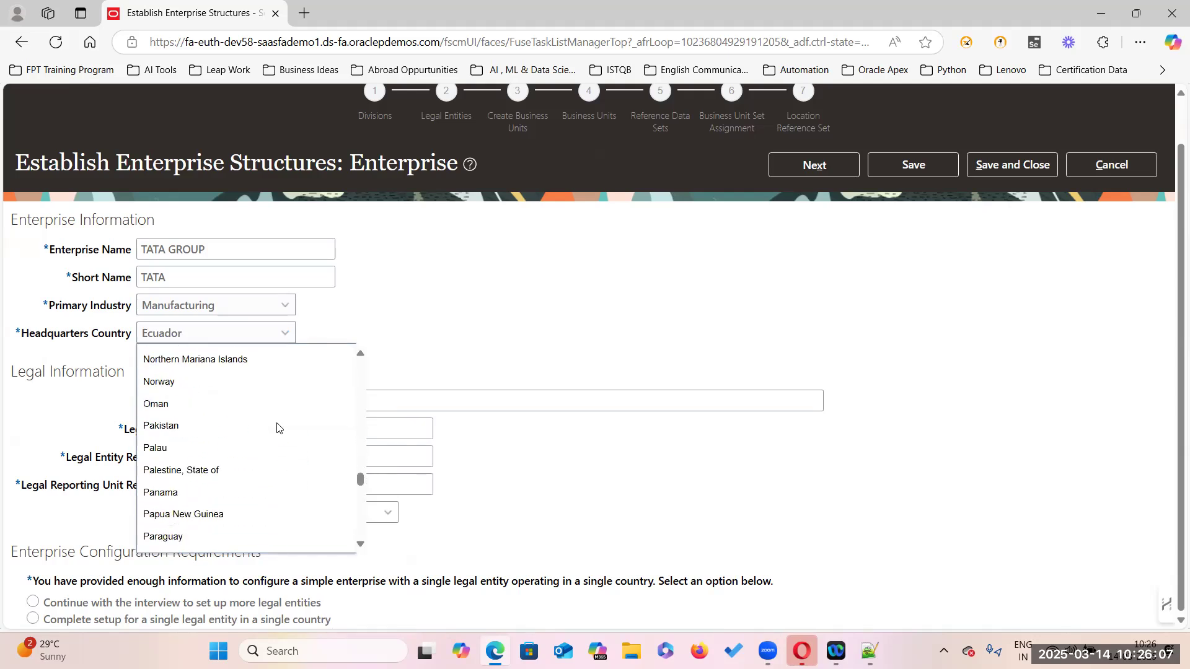
{"action": "scroll", "coordinate": [277, 427], "scroll_direction": "down", "scroll_amount": 15}
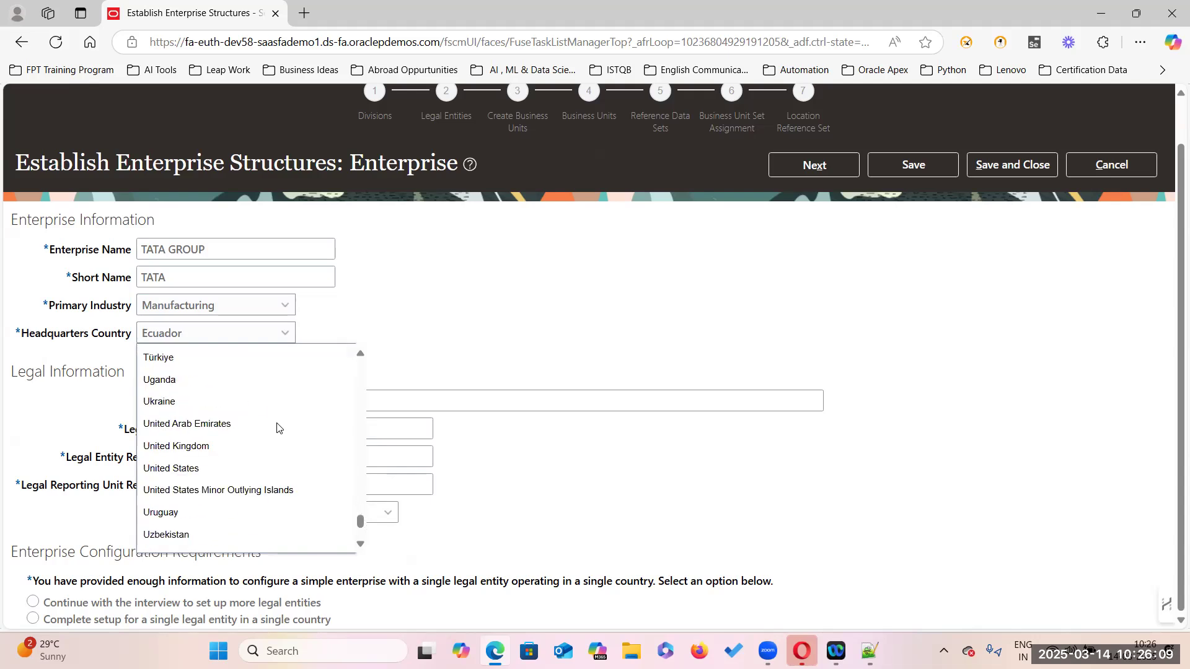
{"action": "scroll", "coordinate": [277, 425], "scroll_direction": "down", "scroll_amount": 5}
{"action": "scroll", "coordinate": [277, 425], "scroll_direction": "up", "scroll_amount": 5}
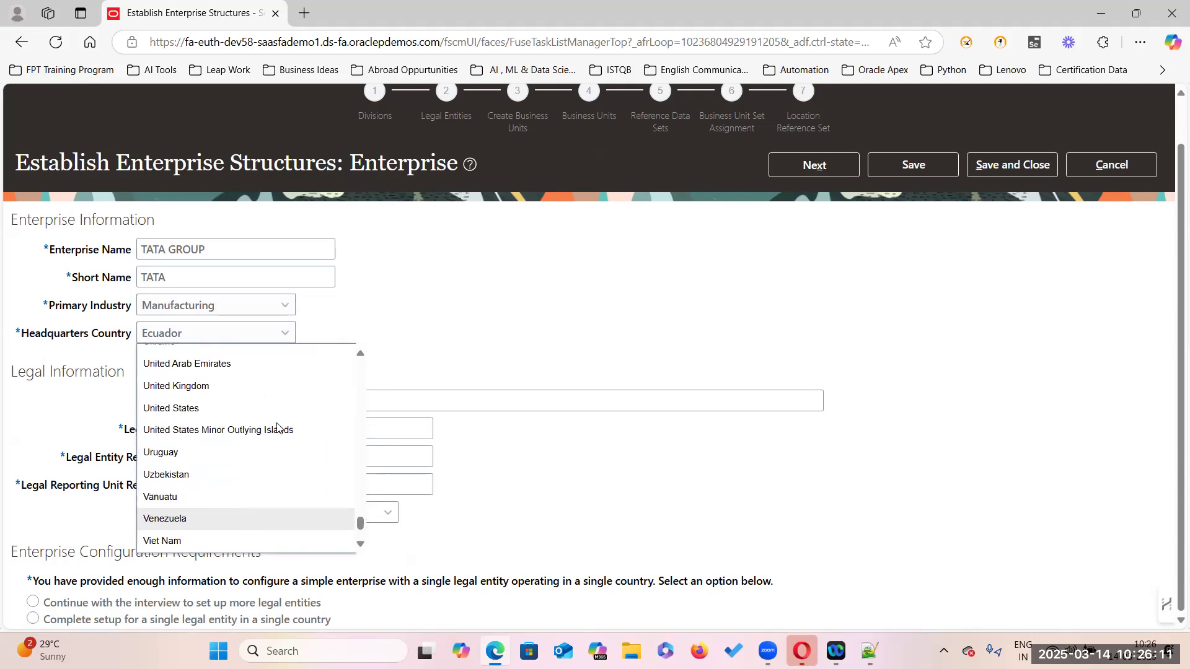
{"action": "left_click", "coordinate": [191, 409]}
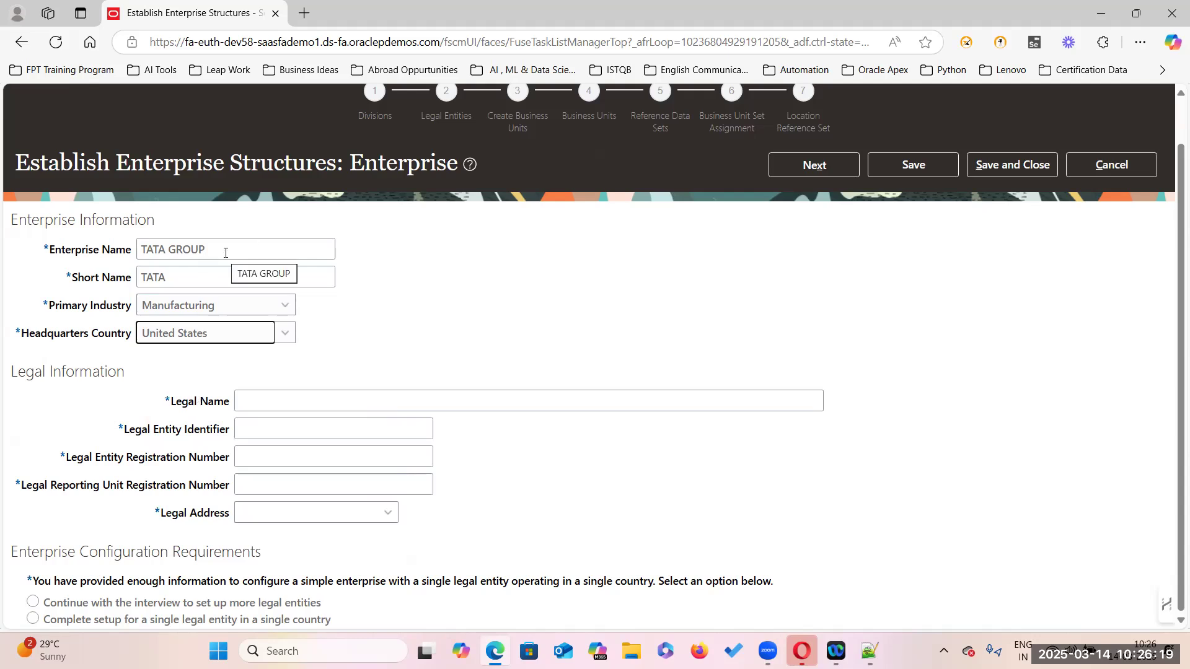
Copy the enterprise name TATA GROUP into the legal name
{"action": "left_click_drag", "start_coordinate": [209, 251], "coordinate": [100, 259]}
{"action": "key", "text": "ctrl+c"}
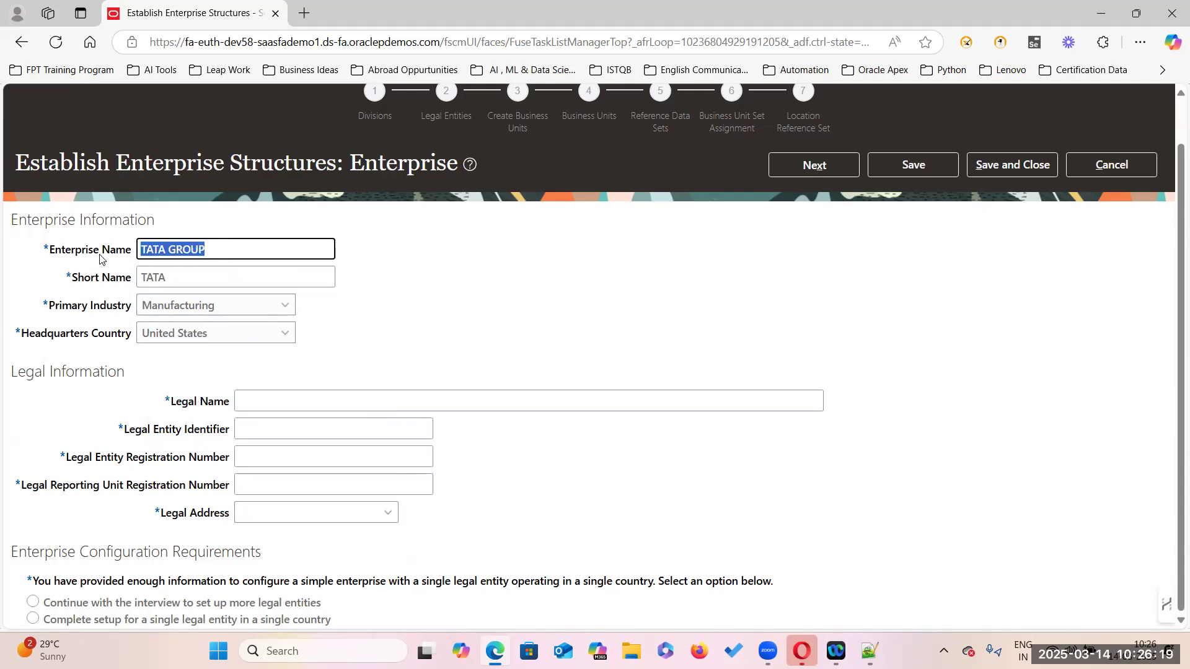
{"action": "left_click", "coordinate": [377, 394]}
{"action": "key", "text": "ctrl+v"}
Enter 2479 as the legal entity identifier, legal entity registration number and legal reporting unit registration number
{"action": "left_click", "coordinate": [316, 429]}
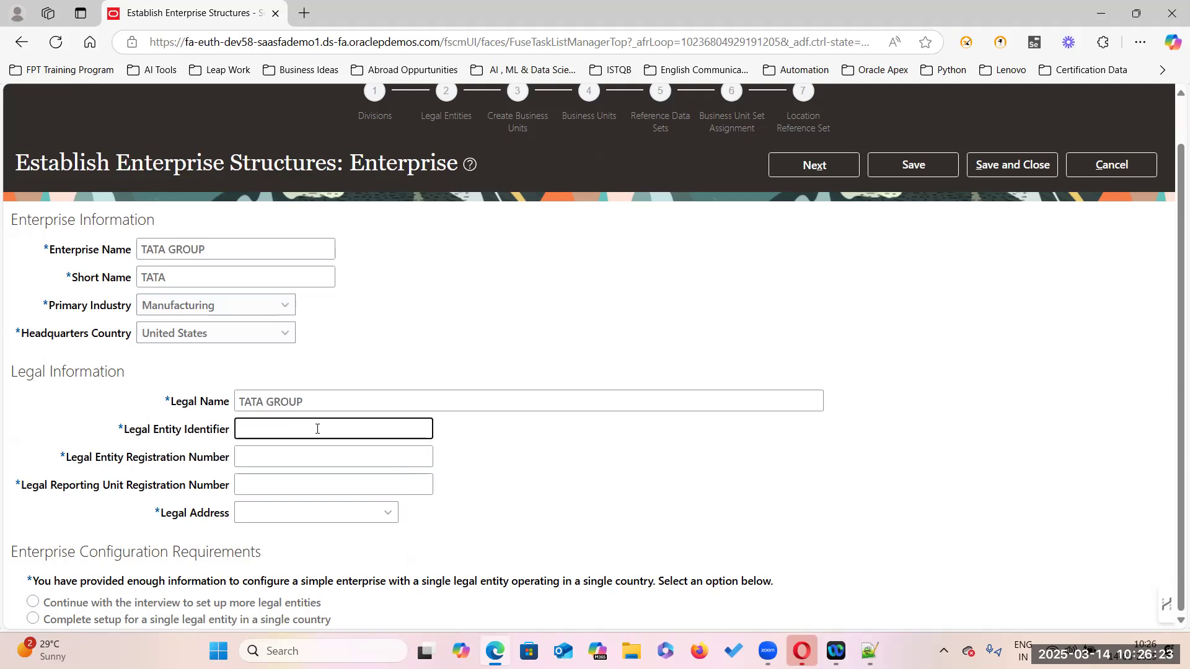
{"action": "type", "text": "2479"}
{"action": "left_click", "coordinate": [258, 458]}
{"action": "type", "text": "2479"}
{"action": "left_click", "coordinate": [255, 482]}
{"action": "type", "text": "2479"}
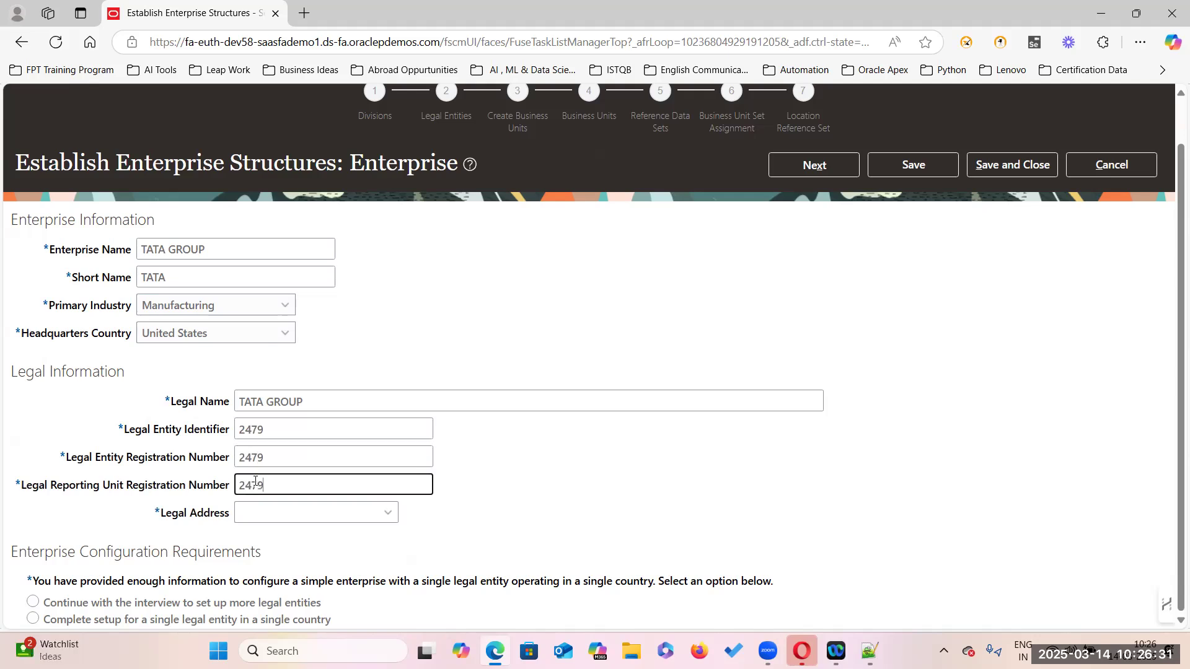
Start creating a new location for the legal address and name it One Way TATA GROUP
{"action": "left_click", "coordinate": [388, 513]}
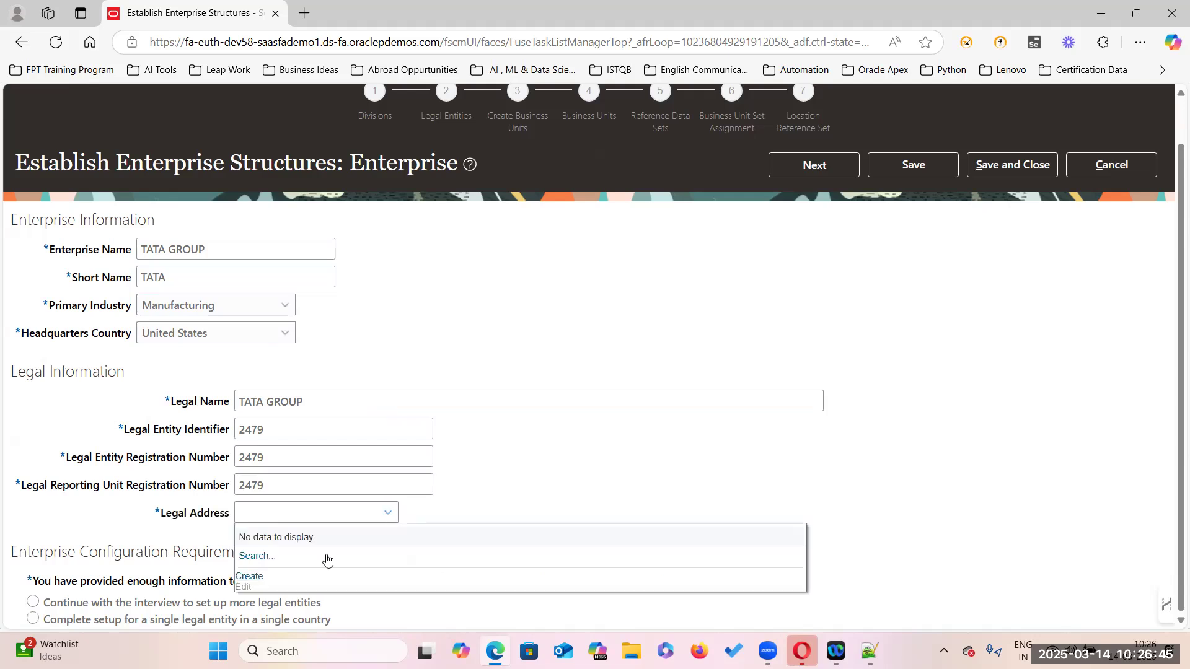
{"action": "left_click", "coordinate": [248, 578]}
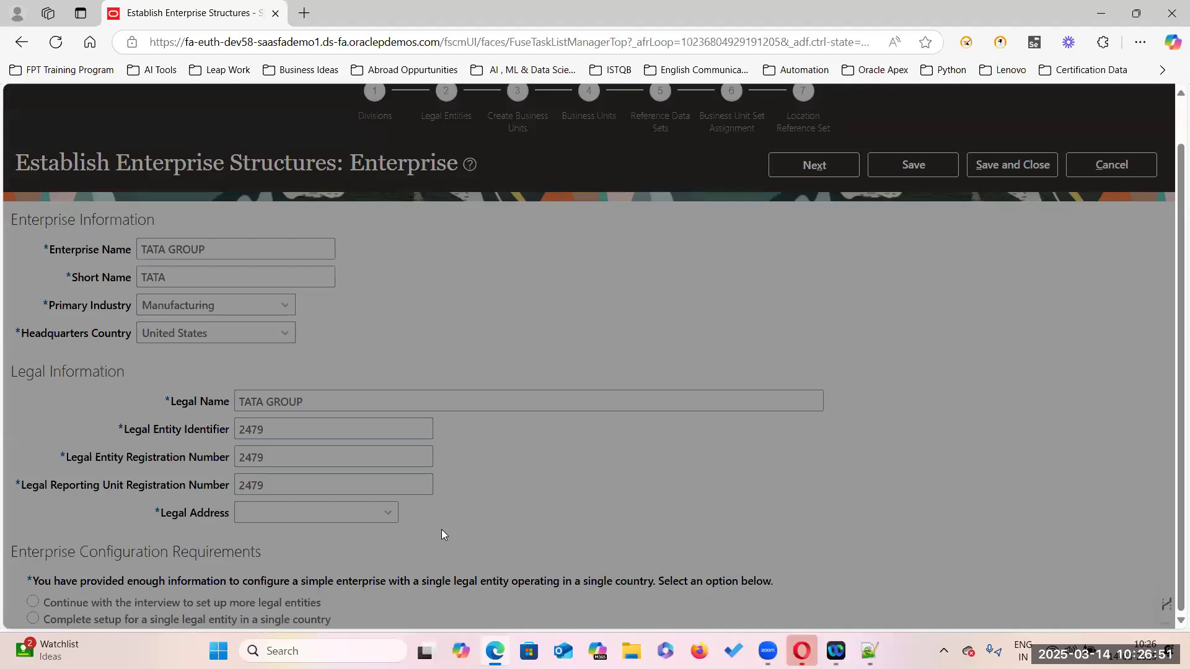
{"action": "left_click", "coordinate": [386, 259]}
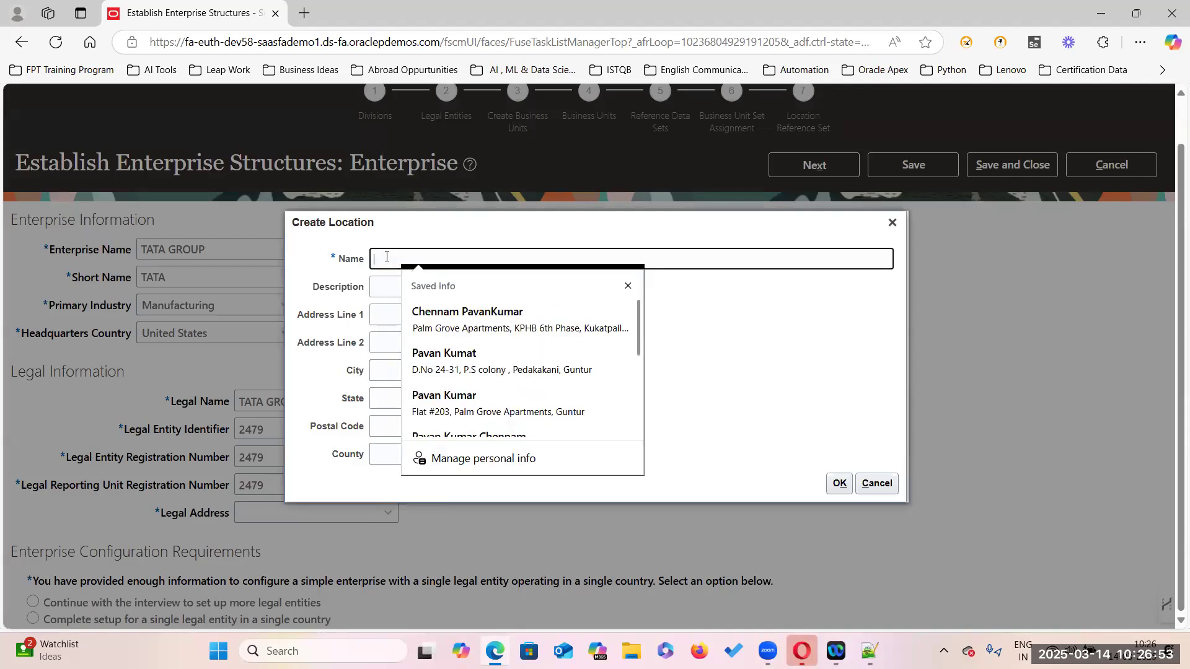
{"action": "type", "text": "TATA"}
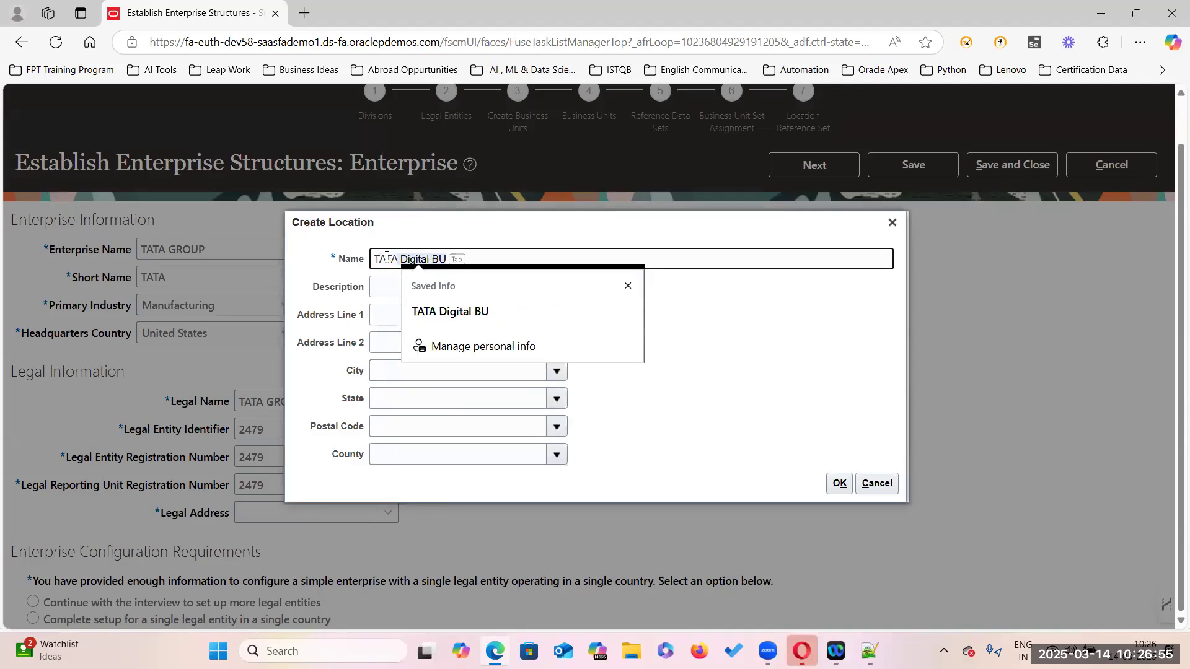
{"action": "key", "text": "BackSpace"}
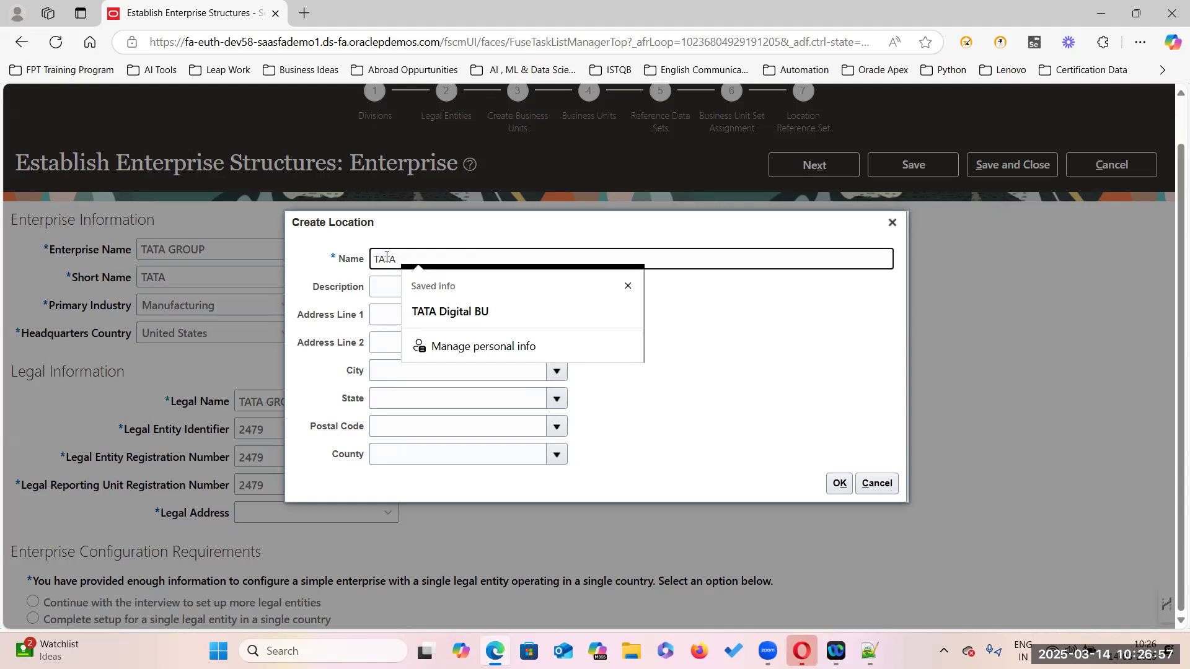
{"action": "type", "text": "One Way"}
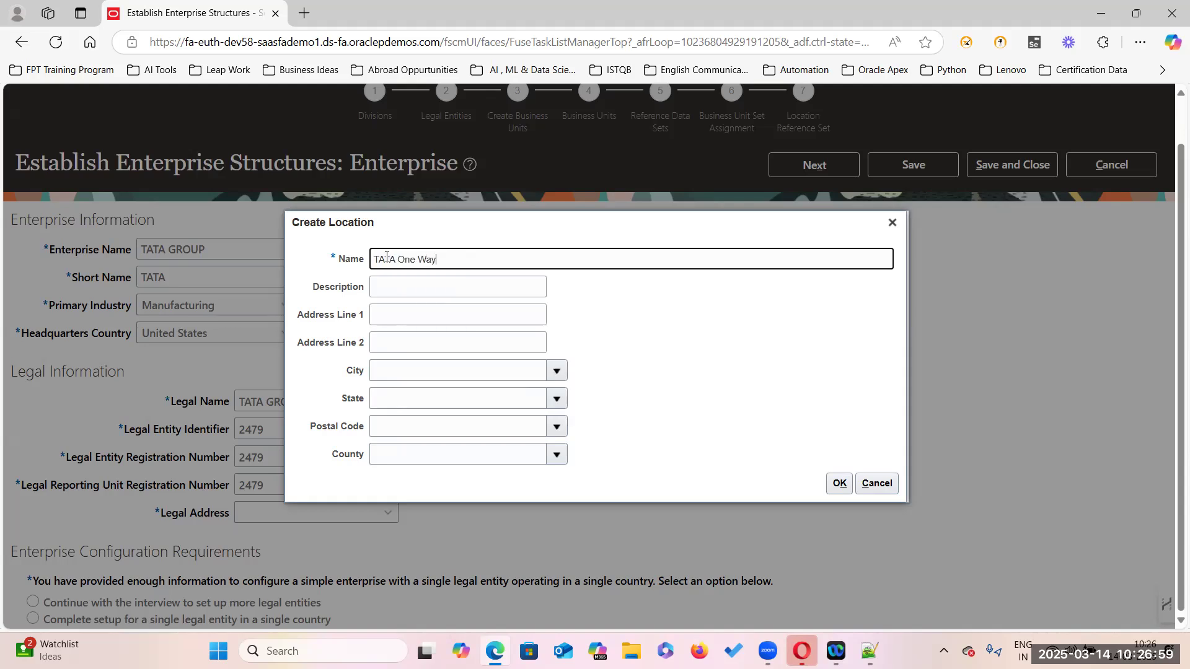
{"action": "type", "text": ","}
{"action": "left_click_drag", "start_coordinate": [395, 257], "coordinate": [327, 262]}
{"action": "key", "text": "BackSpace"}
{"action": "key", "text": "End"}
{"action": "type", "text": "TATA Gr"}
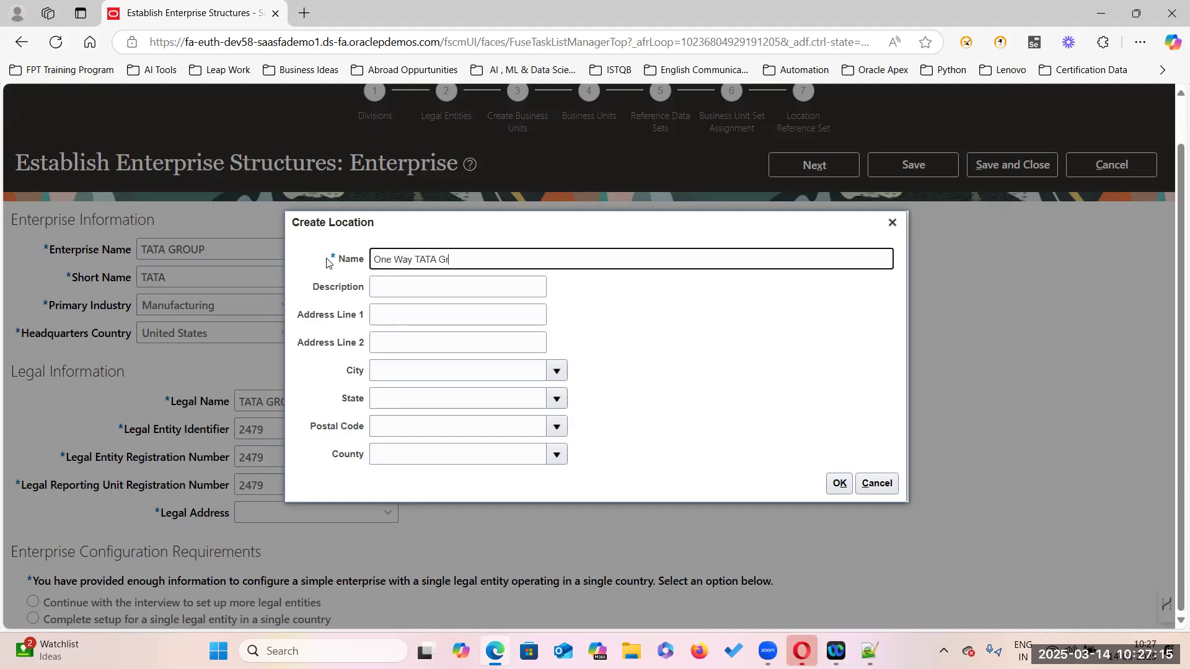
{"action": "type", "text": "ROUP"}
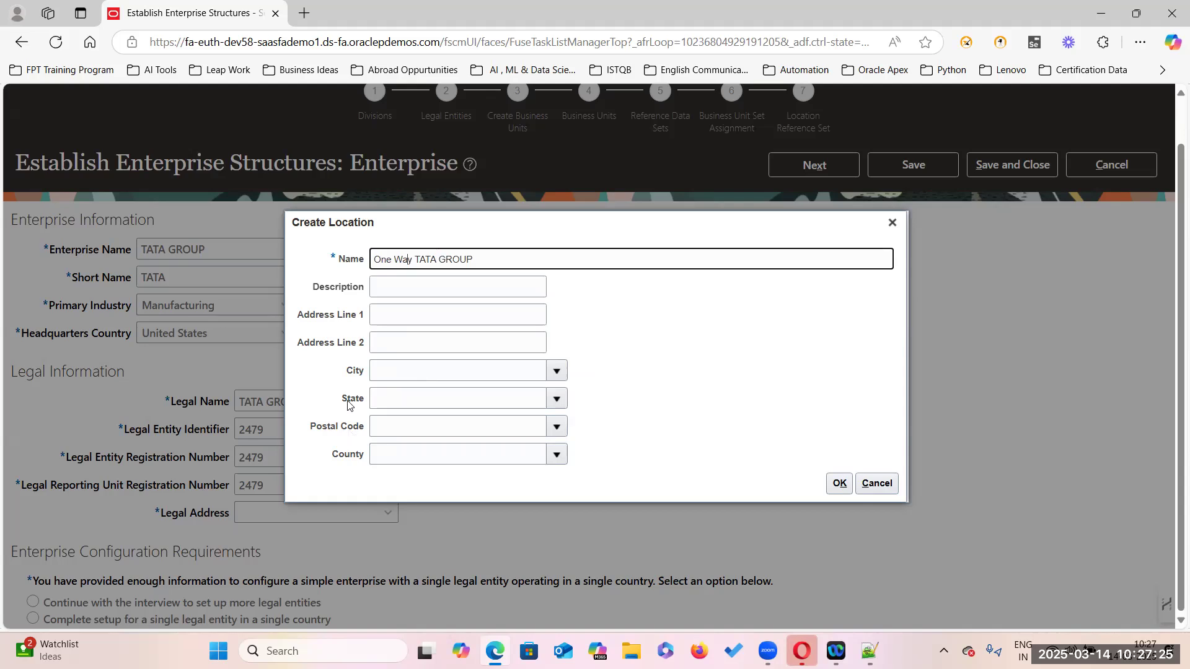
Look up postal code 94061, assign its Redwood City, San Mateo, California entry to the location, and save the location
{"action": "left_click", "coordinate": [555, 429]}
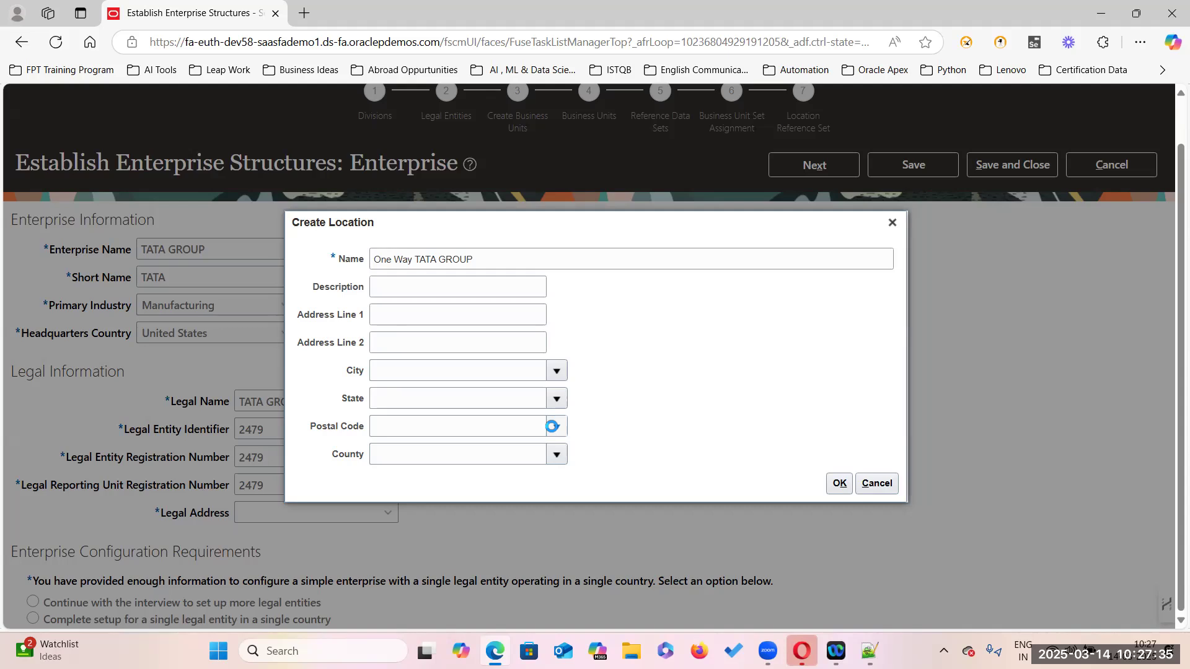
{"action": "left_click", "coordinate": [378, 404]}
{"action": "left_click", "coordinate": [519, 320]}
{"action": "type", "text": "941"}
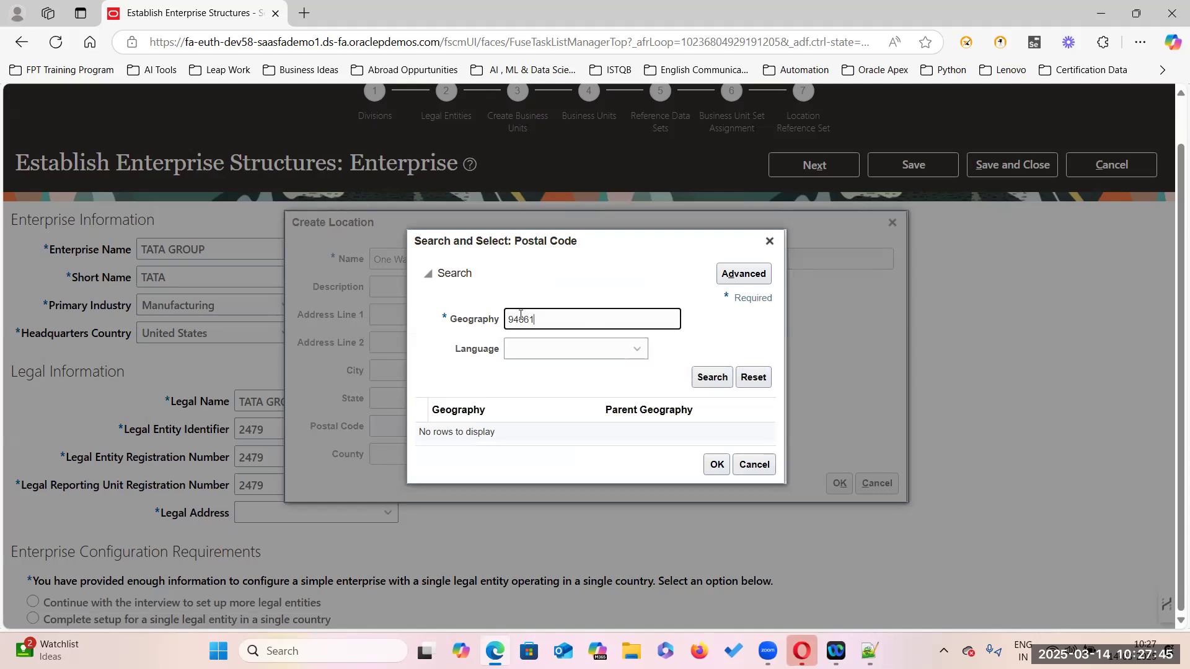
{"action": "left_click", "coordinate": [717, 383]}
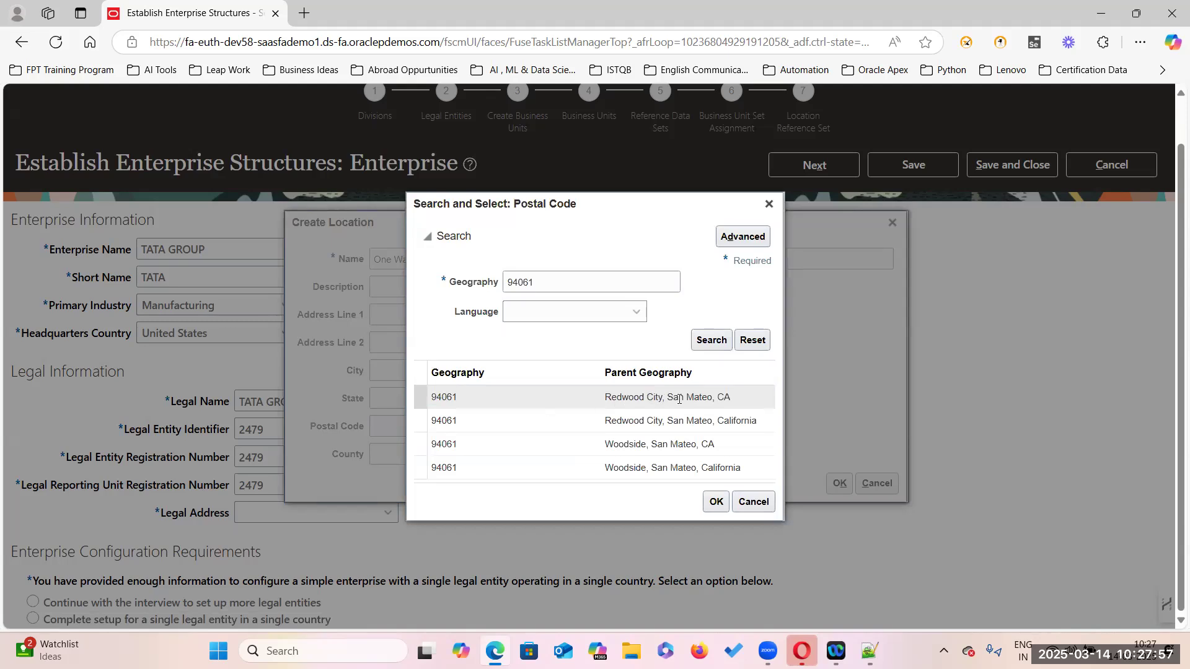
{"action": "left_click", "coordinate": [590, 421]}
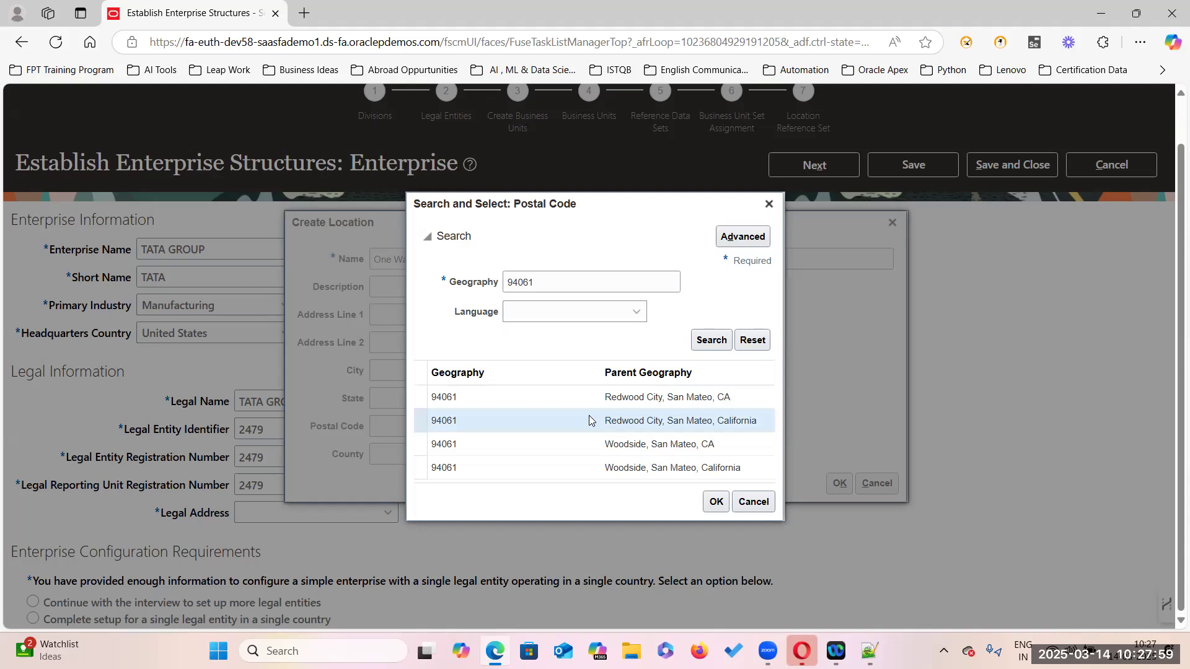
{"action": "left_click", "coordinate": [715, 504]}
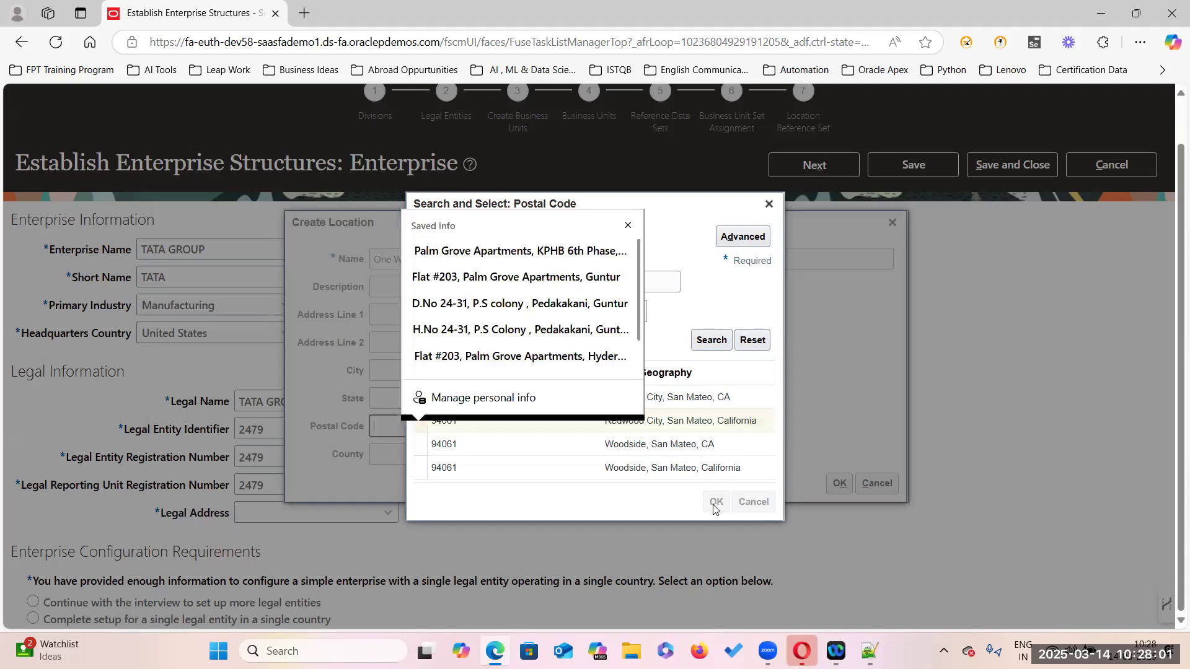
{"action": "left_click", "coordinate": [673, 401]}
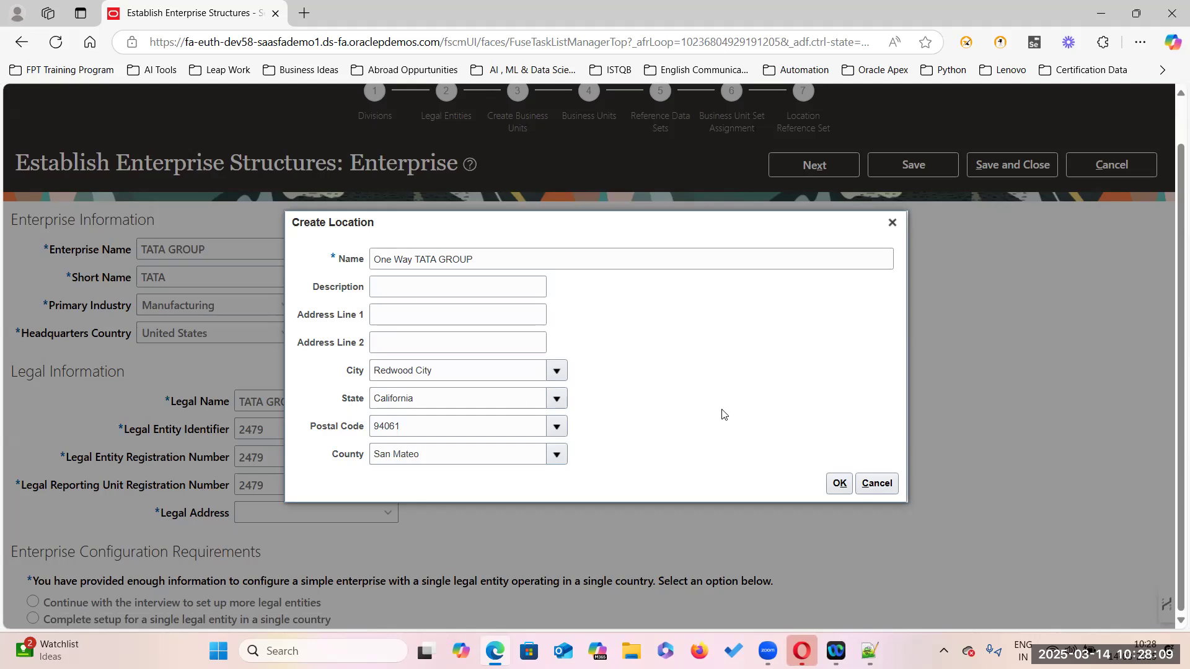
{"action": "left_click", "coordinate": [840, 484]}
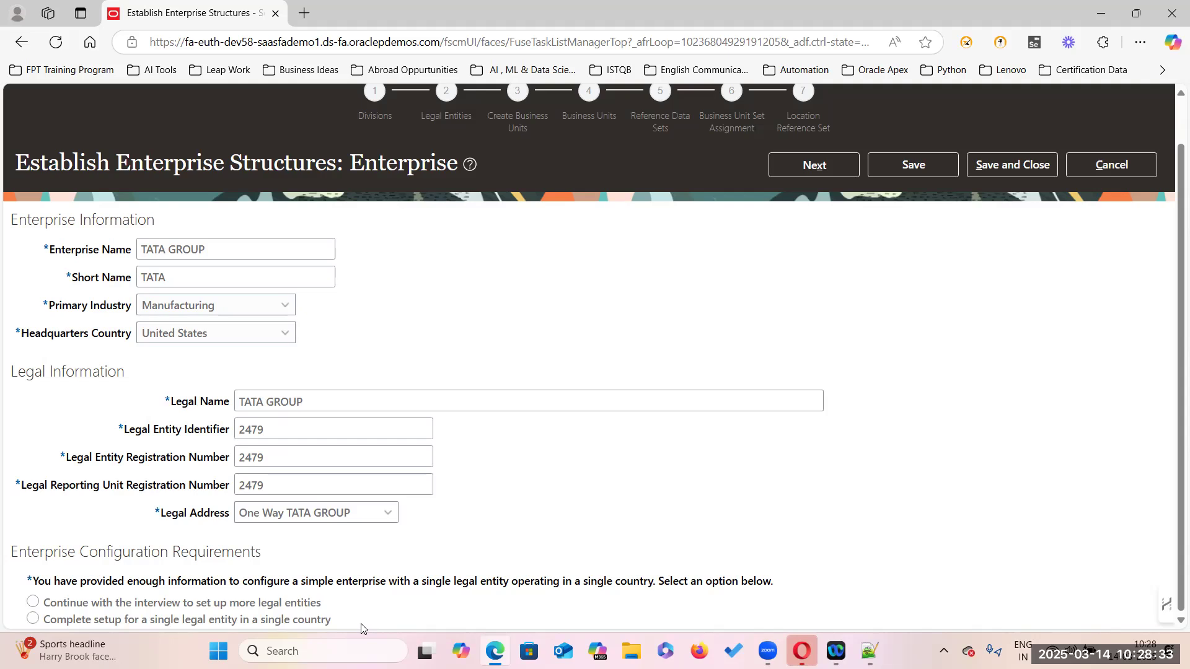
Choose to continue with the interview to set up more legal entities and proceed to the Divisions stage
{"action": "left_click", "coordinate": [34, 606]}
{"action": "left_click", "coordinate": [833, 166]}
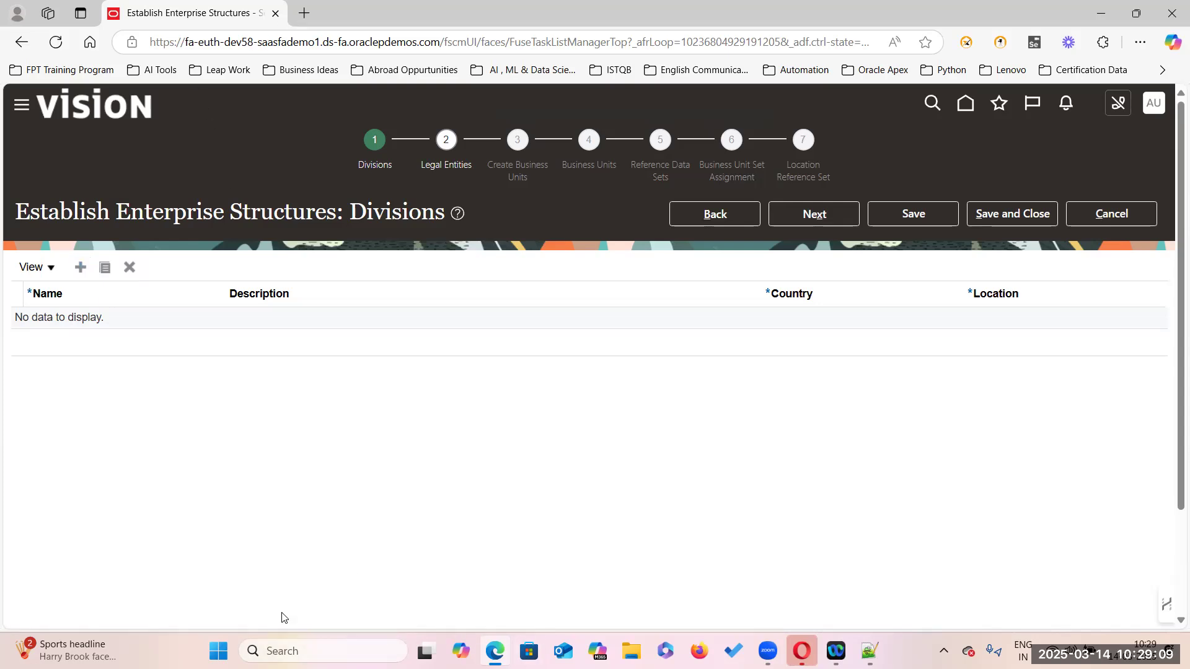
Open the TATA Group Enterprise Structures map in Xmind in a new browser tab to review the planned divisions
{"action": "left_click", "coordinate": [304, 13]}
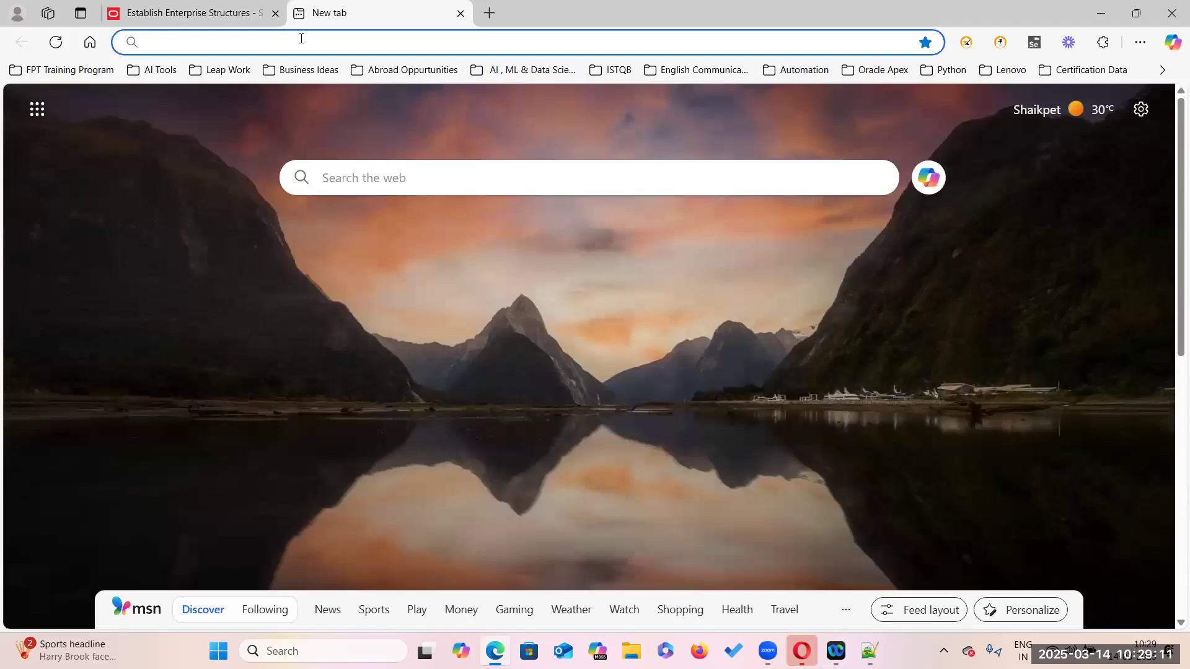
{"action": "type", "text": "xmind"}
{"action": "key", "text": "Return"}
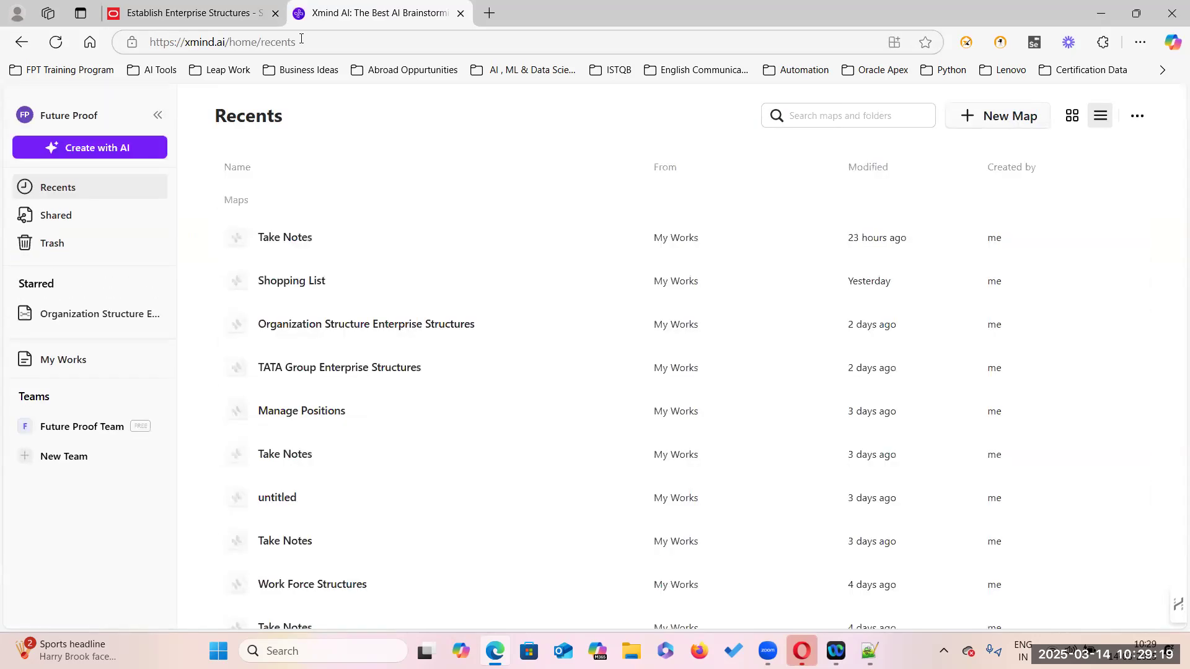
{"action": "left_click", "coordinate": [333, 370]}
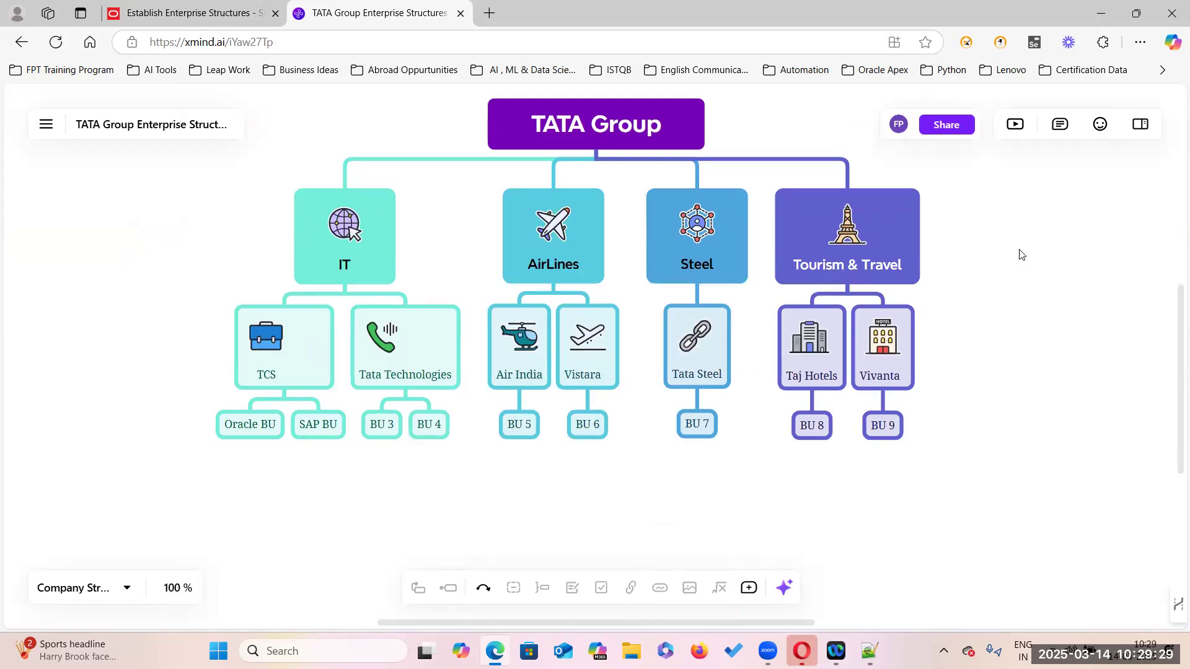
Return to the Oracle Divisions page and add a division with IT as both its name and its description
{"action": "left_click", "coordinate": [186, 13]}
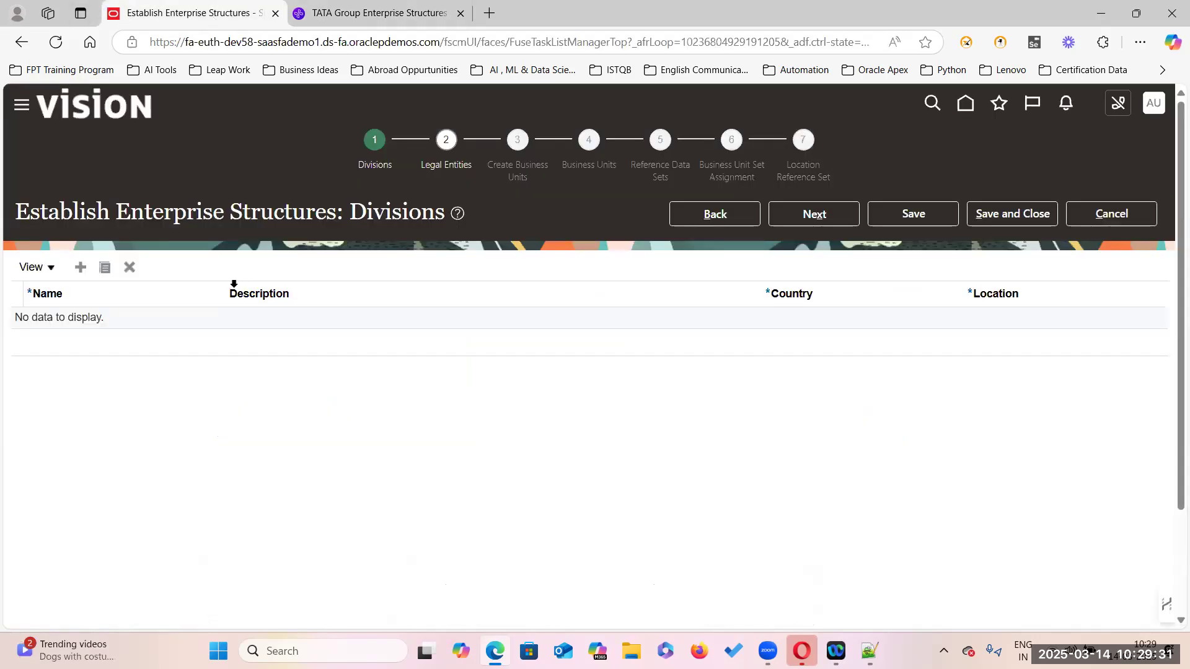
{"action": "left_click", "coordinate": [85, 275]}
{"action": "left_click", "coordinate": [95, 318]}
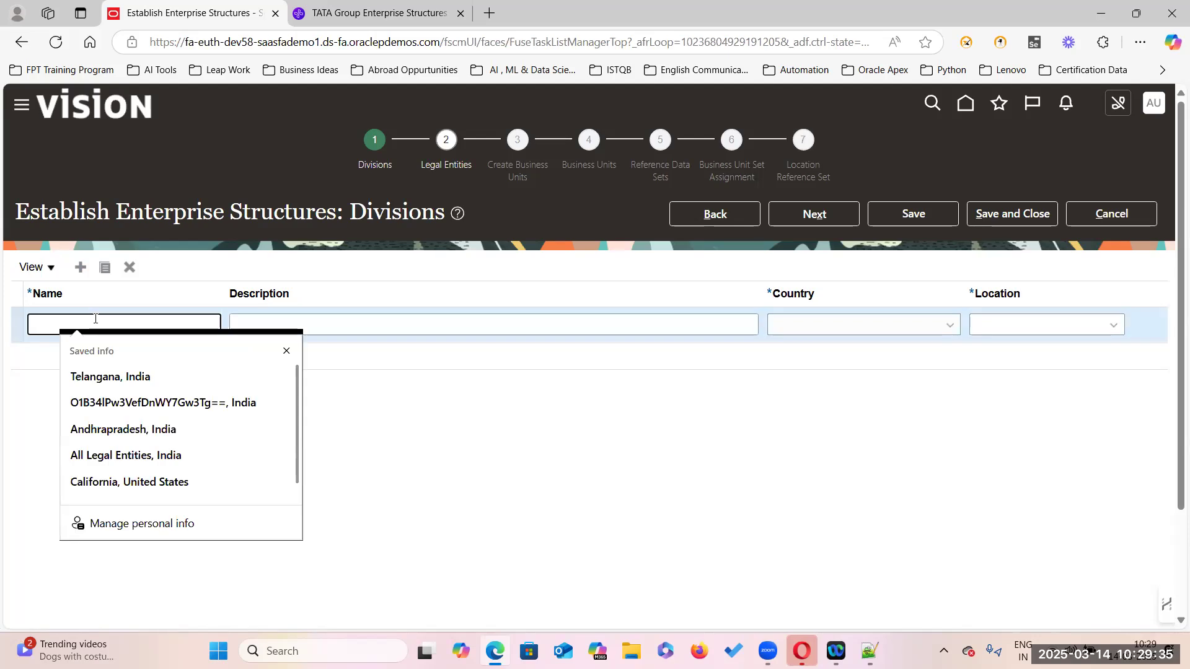
{"action": "type", "text": "IT"}
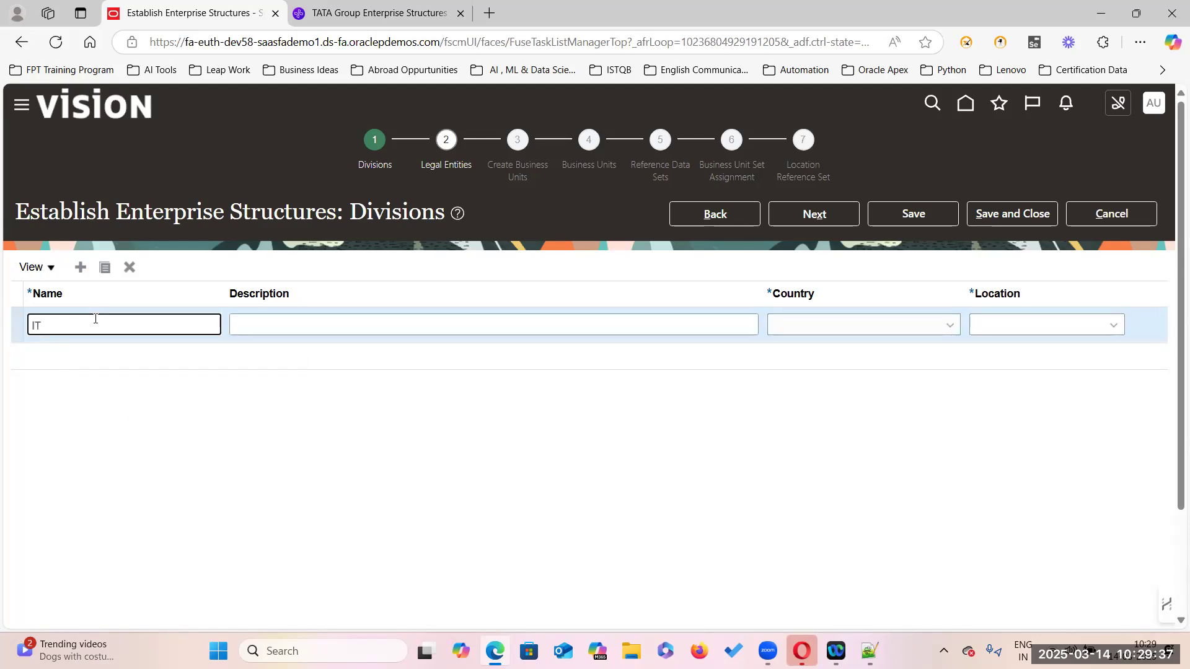
{"action": "left_click_drag", "start_coordinate": [86, 321], "coordinate": [8, 325]}
{"action": "key", "text": "ctrl+c"}
{"action": "left_click", "coordinate": [401, 327]}
{"action": "key", "text": "ctrl+v"}
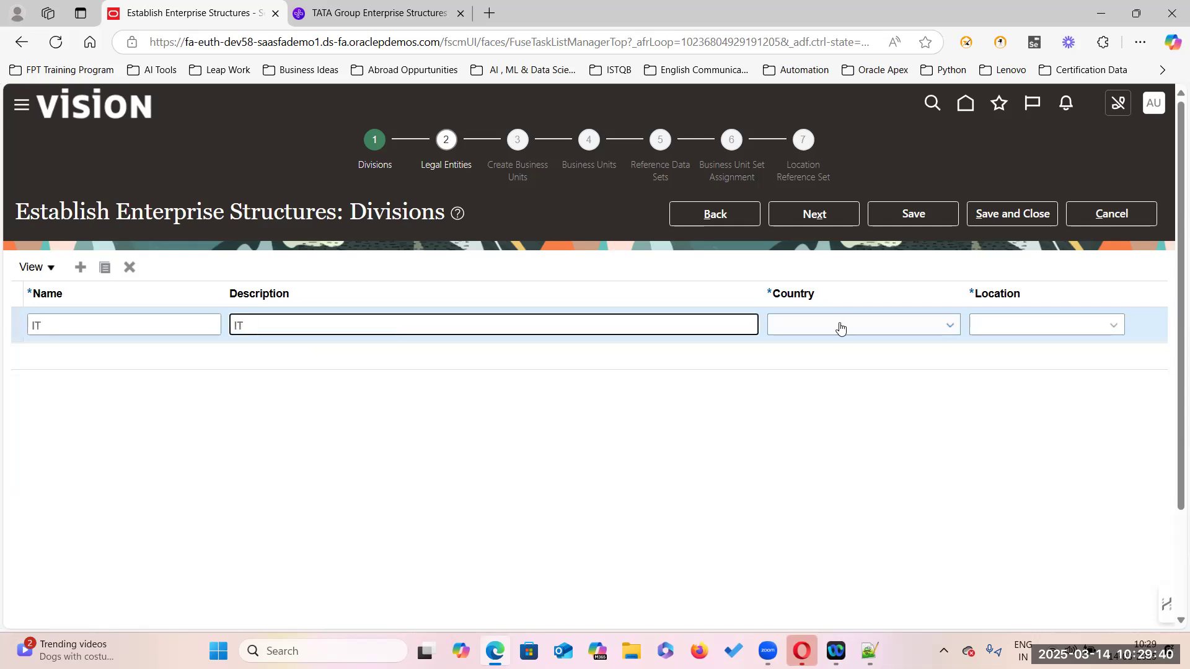
Set the IT division's country to United States and its location to One Way TATA GROUP
{"action": "left_click", "coordinate": [949, 325]}
{"action": "type", "text": "un"}
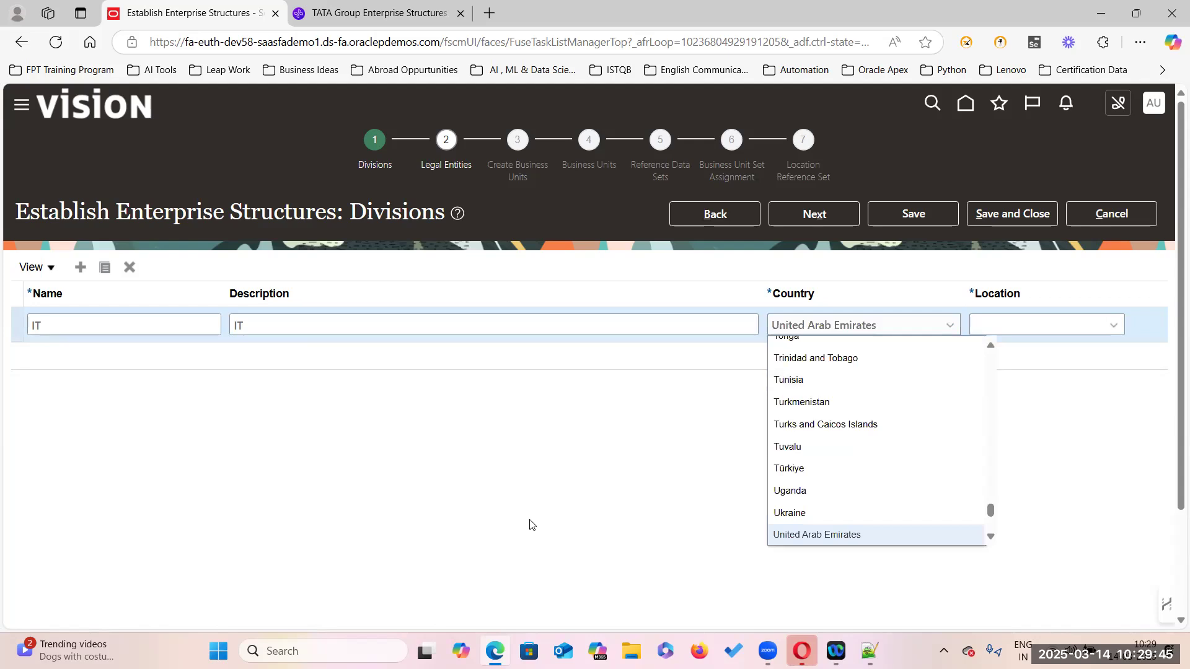
{"action": "scroll", "coordinate": [824, 434], "scroll_direction": "down", "scroll_amount": 3}
{"action": "left_click", "coordinate": [806, 424]}
{"action": "left_click", "coordinate": [1114, 329]}
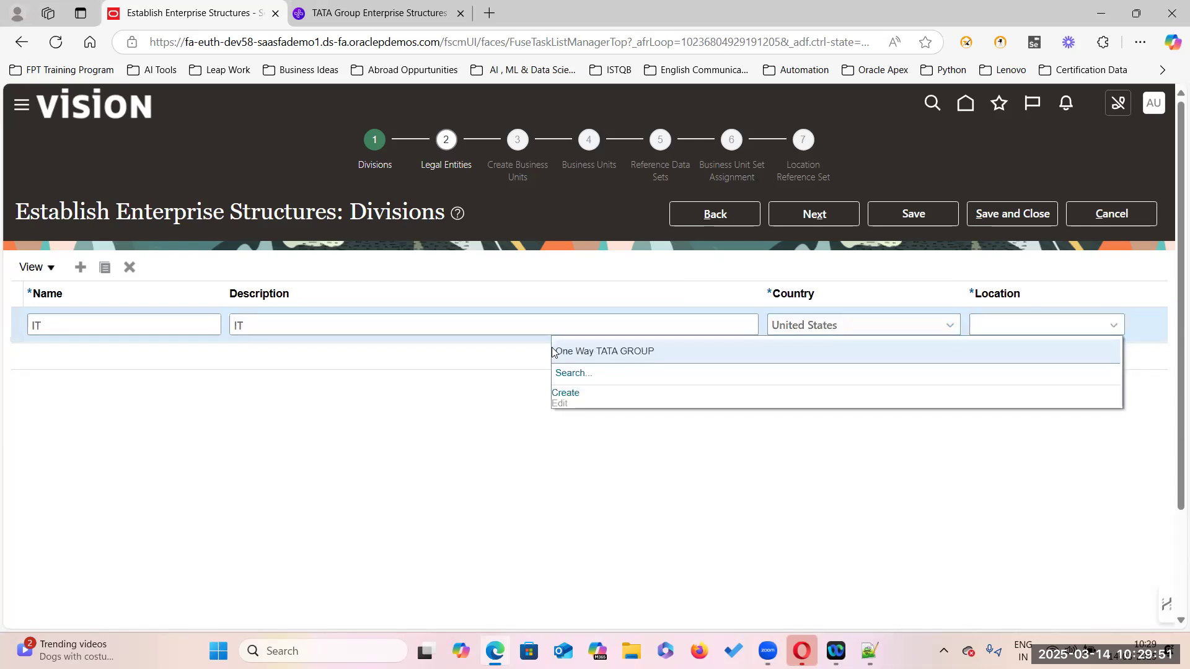
{"action": "left_click", "coordinate": [629, 352]}
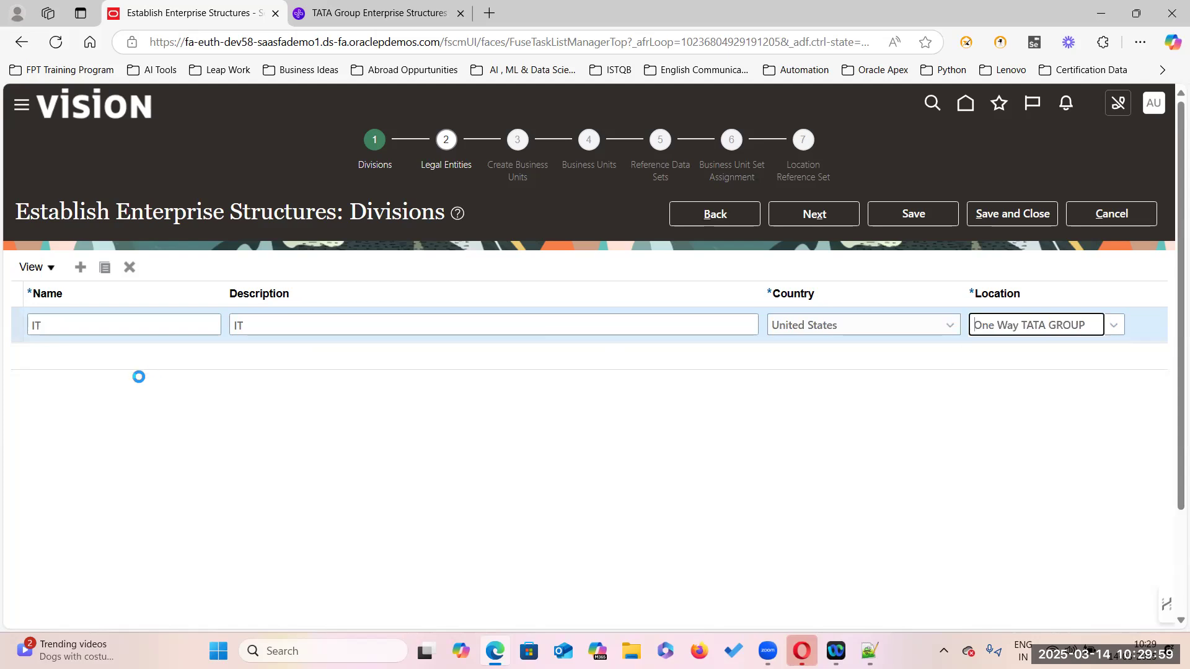
Start creating a new location from the IT division's row and name it Head Quarters, TATA GROUP
{"action": "left_click", "coordinate": [1114, 325]}
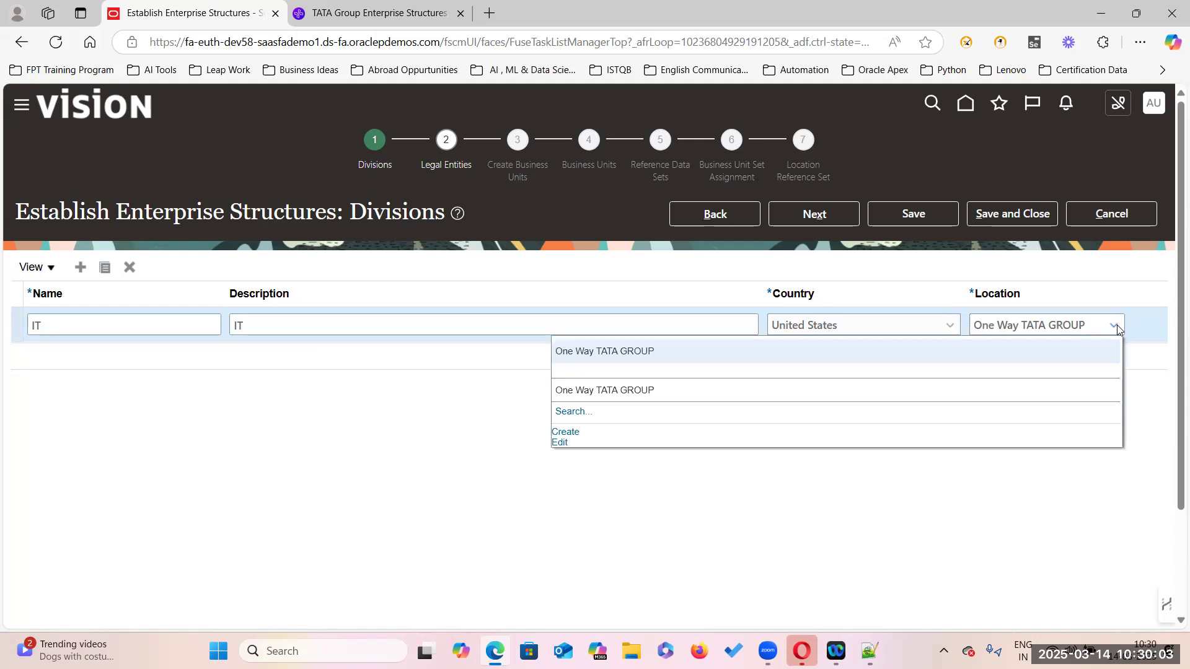
{"action": "left_click", "coordinate": [564, 432]}
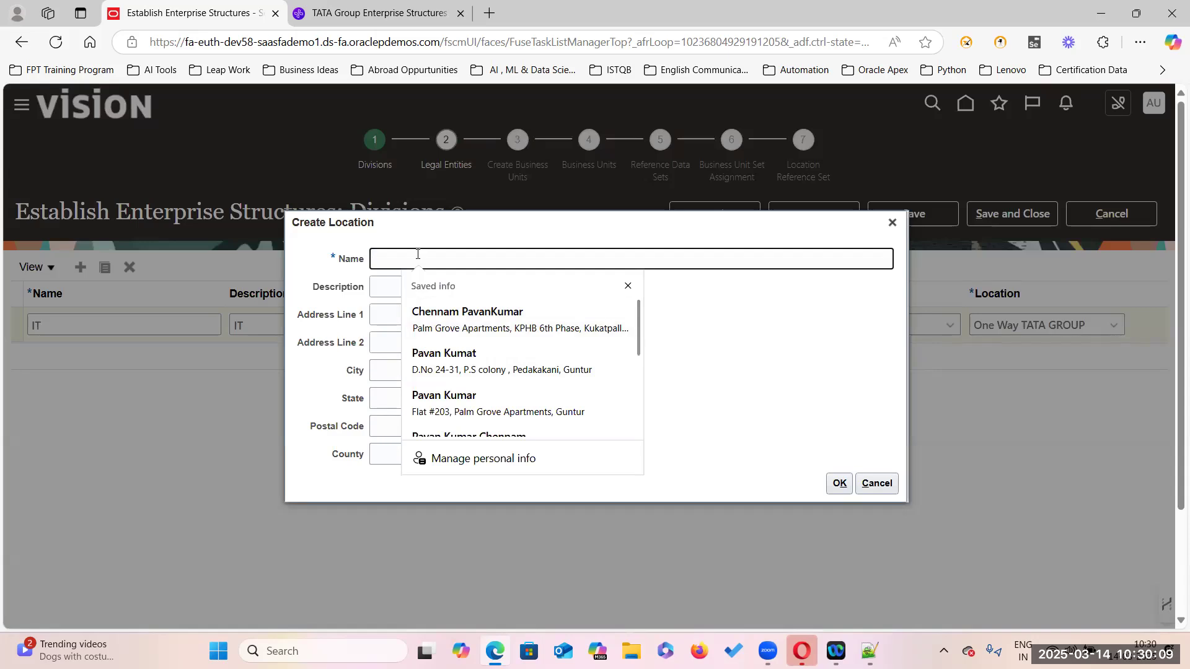
{"action": "type", "text": "Head "}
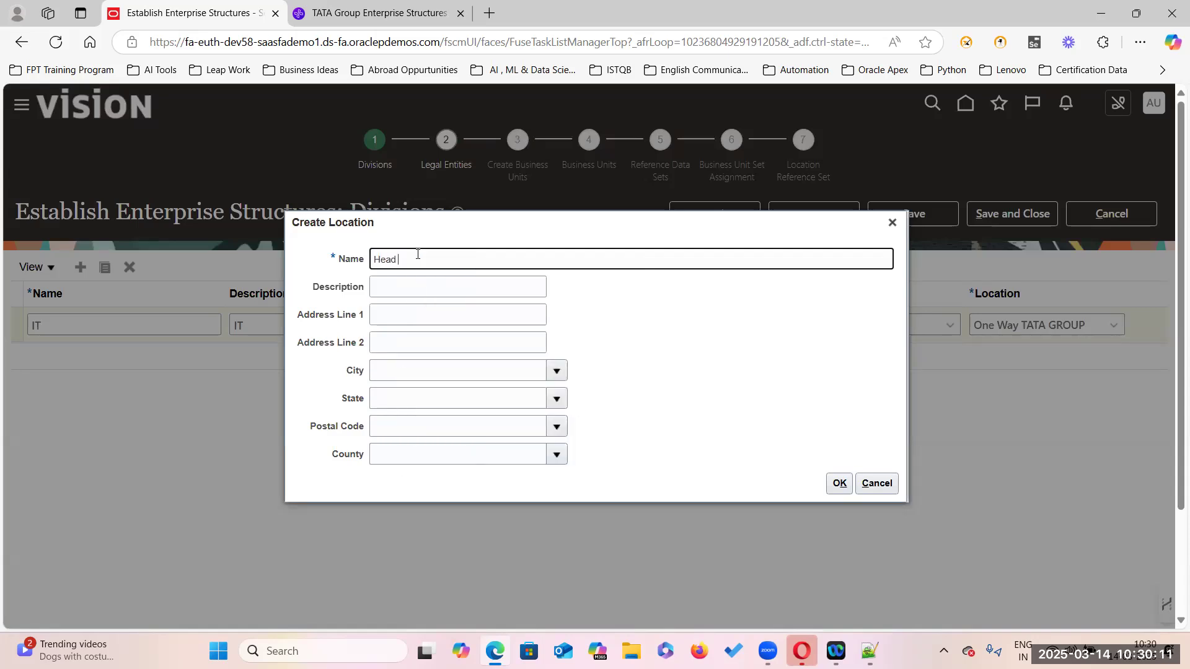
{"action": "type", "text": "Quarters , Ta"}
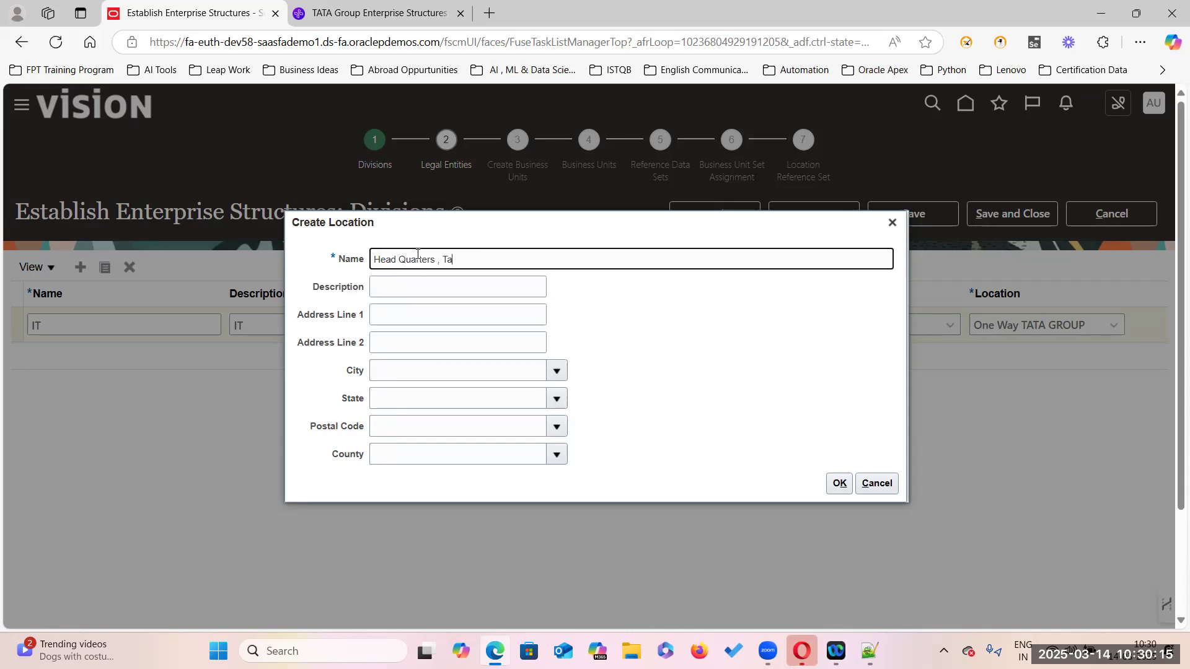
{"action": "type", "text": "ATA Gr"}
{"action": "key", "text": "BackSpace"}
{"action": "type", "text": "ROUYP"}
{"action": "key", "text": "BackSpace"}
{"action": "key", "text": "BackSpace"}
{"action": "key", "text": "BackSpace"}
{"action": "type", "text": "UP"}
{"action": "left_click", "coordinate": [438, 259]}
{"action": "left_click", "coordinate": [427, 319]}
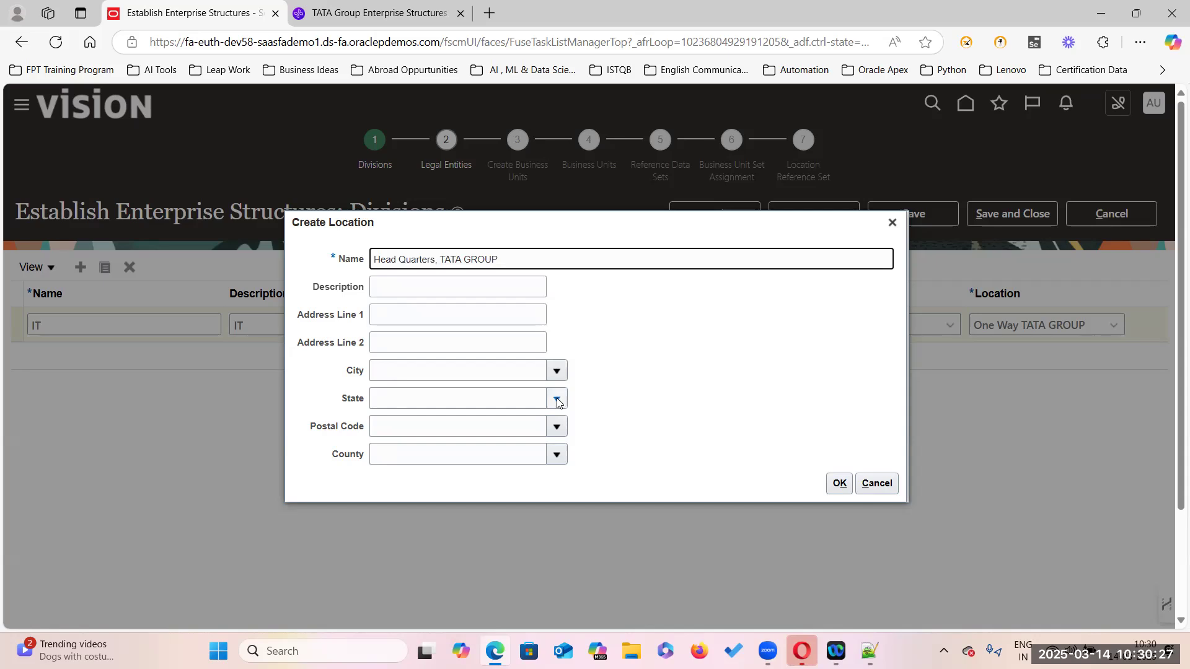
Look up postal code 94061, assign its Redwood City, San Mateo, California entry to the new location, and save the location
{"action": "left_click", "coordinate": [556, 426]}
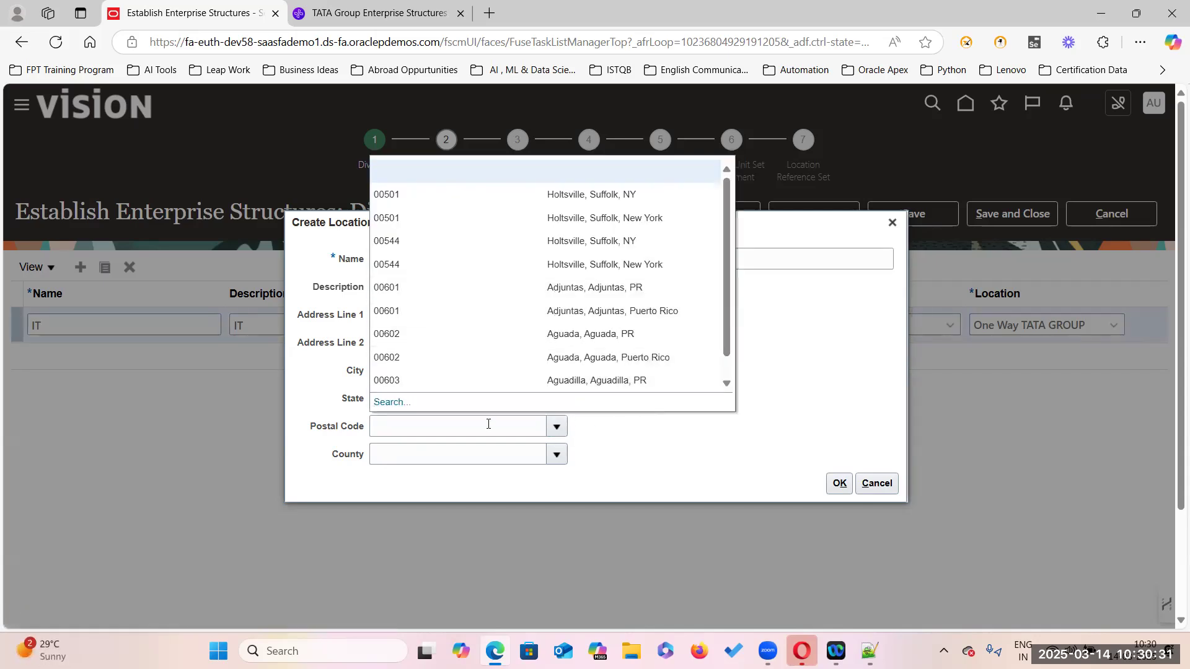
{"action": "left_click", "coordinate": [389, 402]}
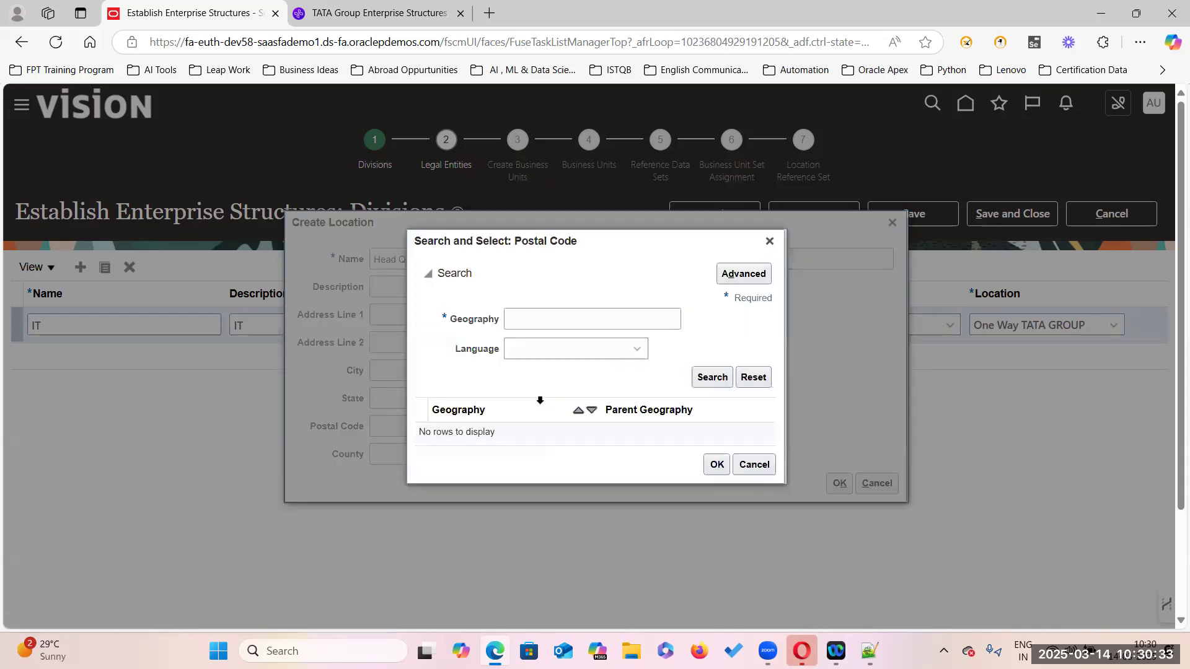
{"action": "left_click", "coordinate": [556, 316]}
{"action": "type", "text": "94061"}
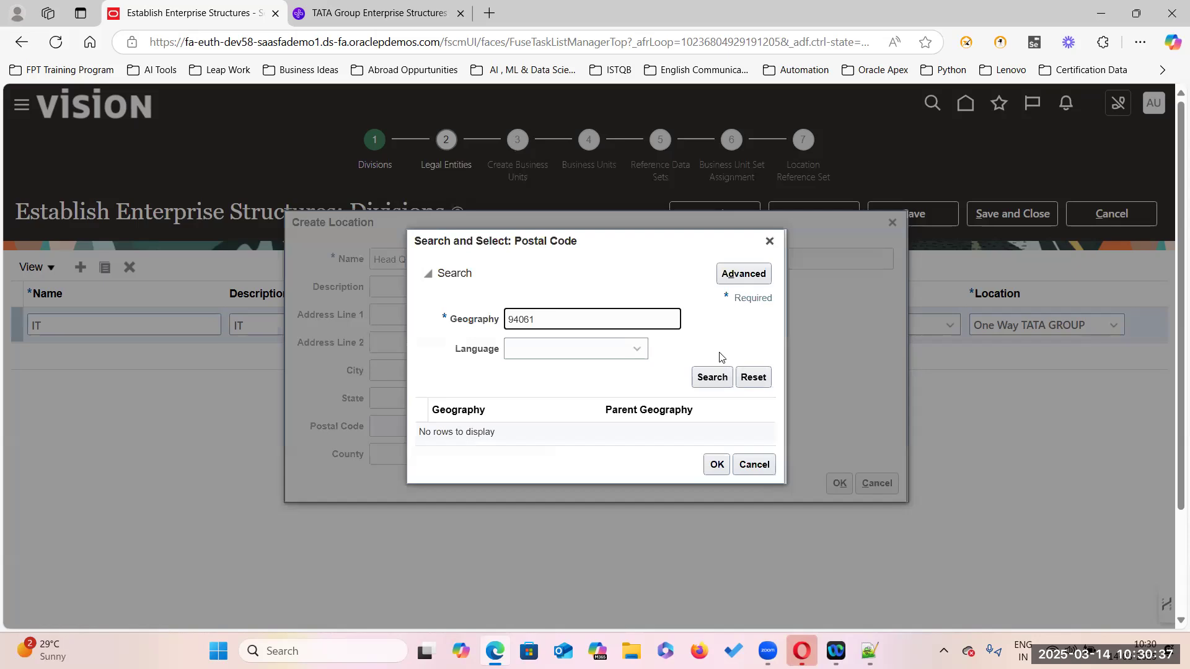
{"action": "left_click", "coordinate": [712, 378]}
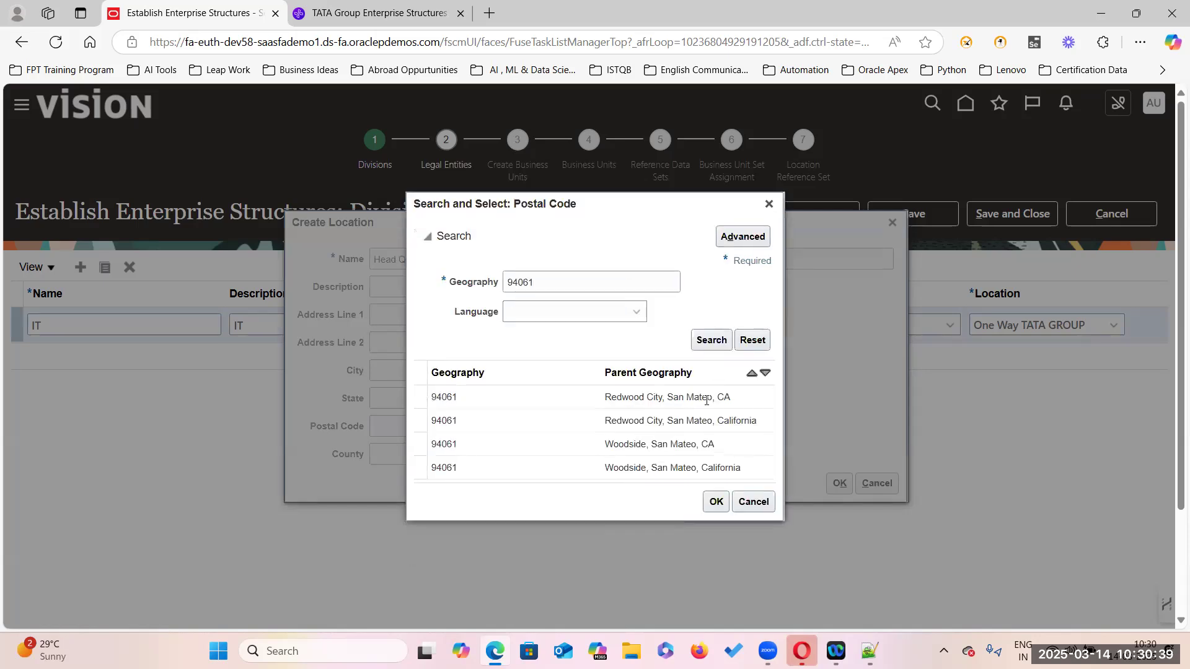
{"action": "left_click", "coordinate": [716, 502]}
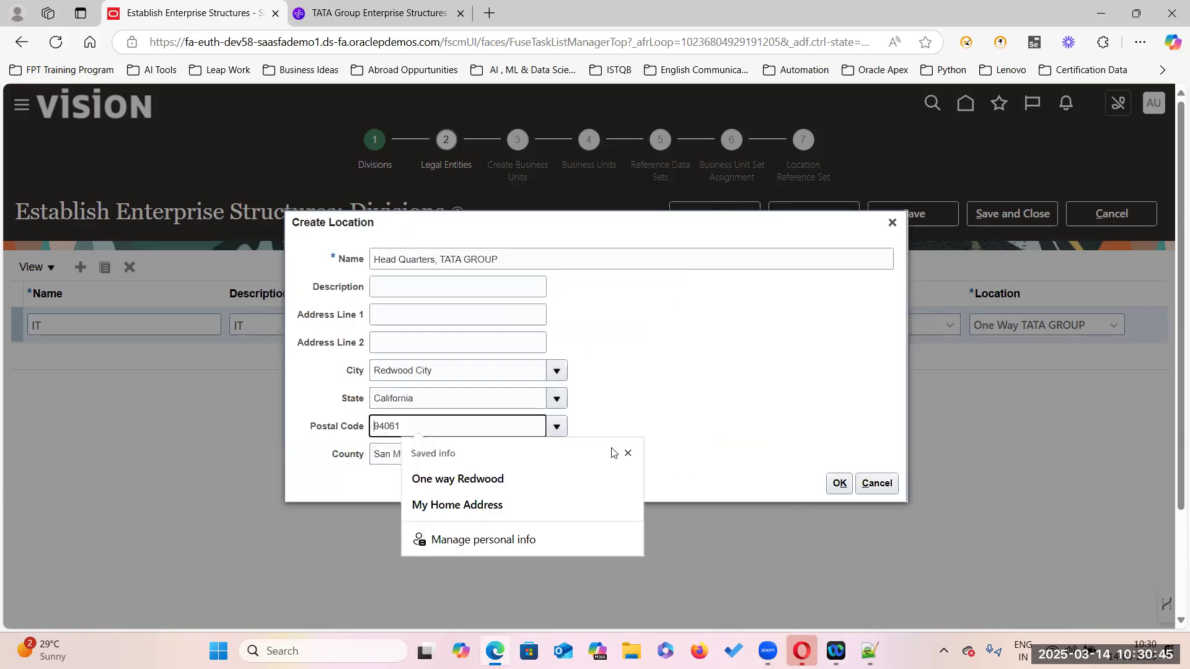
{"action": "left_click", "coordinate": [784, 373]}
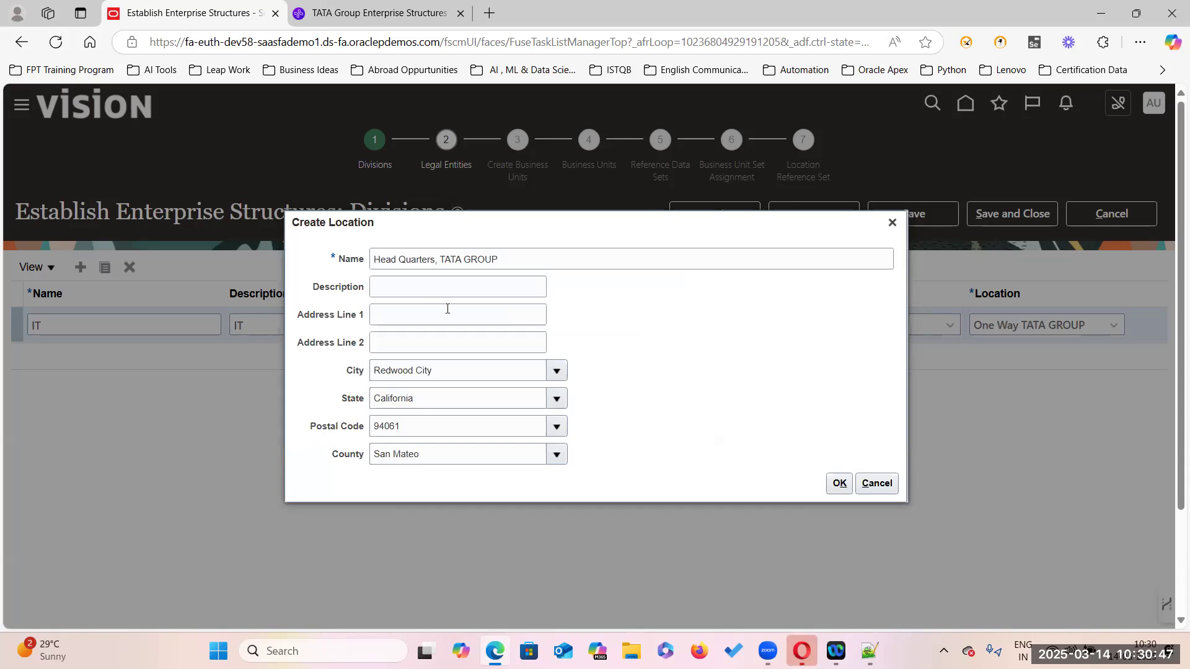
{"action": "left_click", "coordinate": [840, 483]}
Try to switch the IT division's location to Head Quarters, TATA GROUP
{"action": "left_click", "coordinate": [1114, 325]}
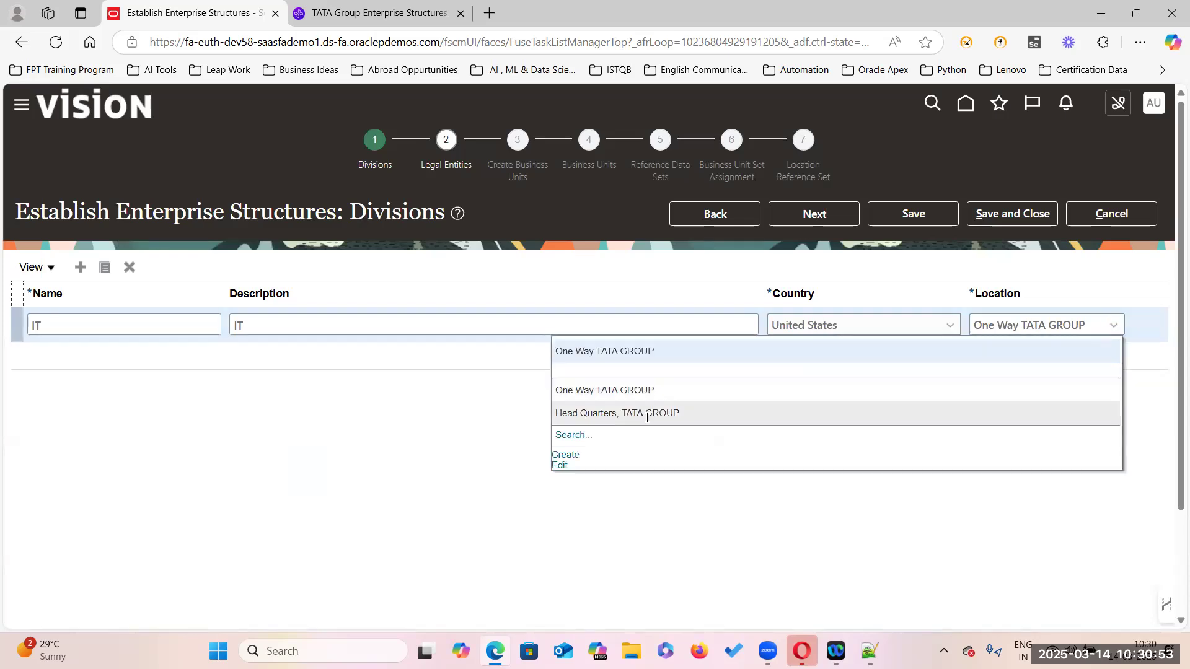
{"action": "left_click", "coordinate": [647, 418]}
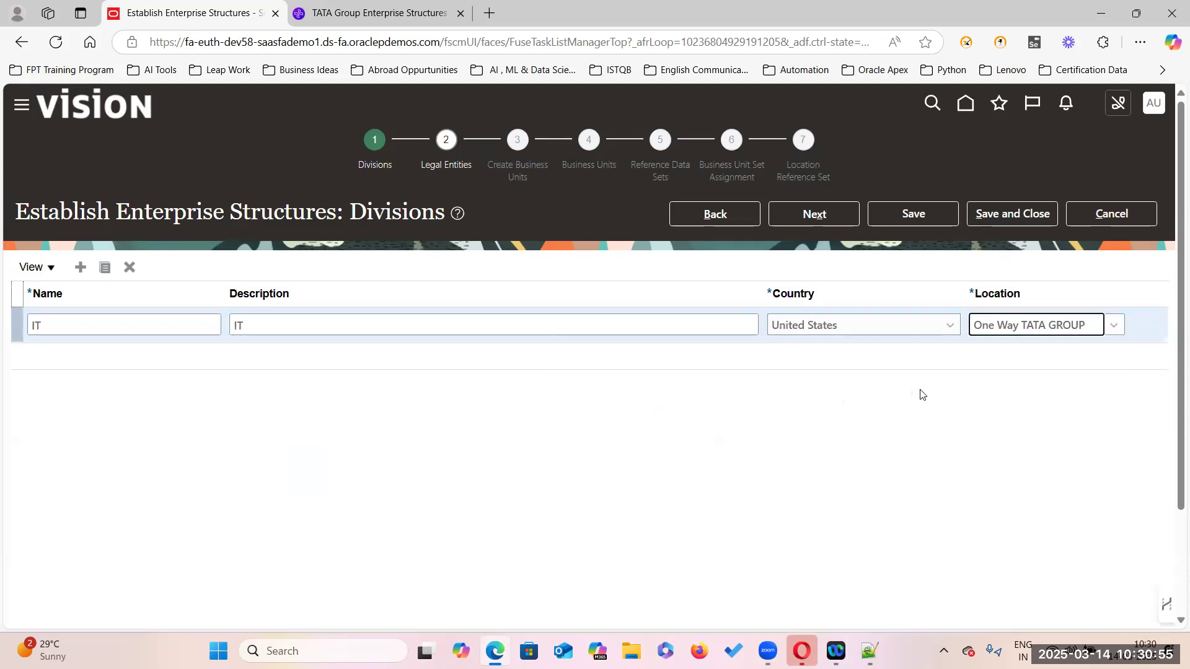
{"action": "left_click", "coordinate": [1115, 325]}
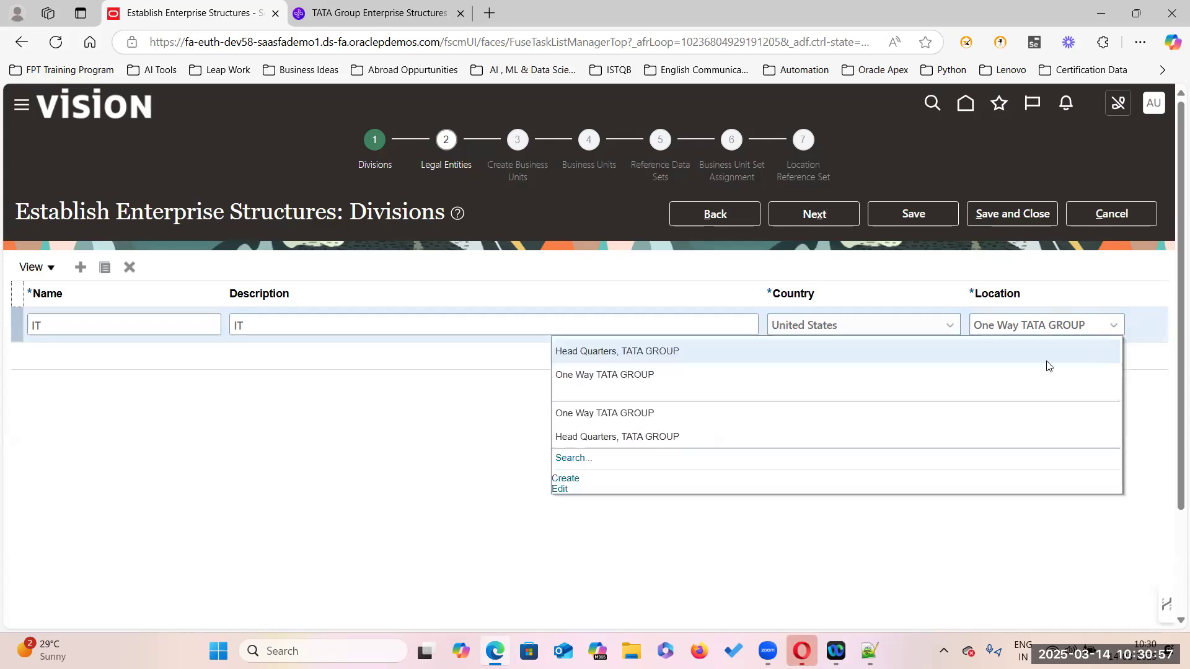
{"action": "left_click", "coordinate": [630, 351]}
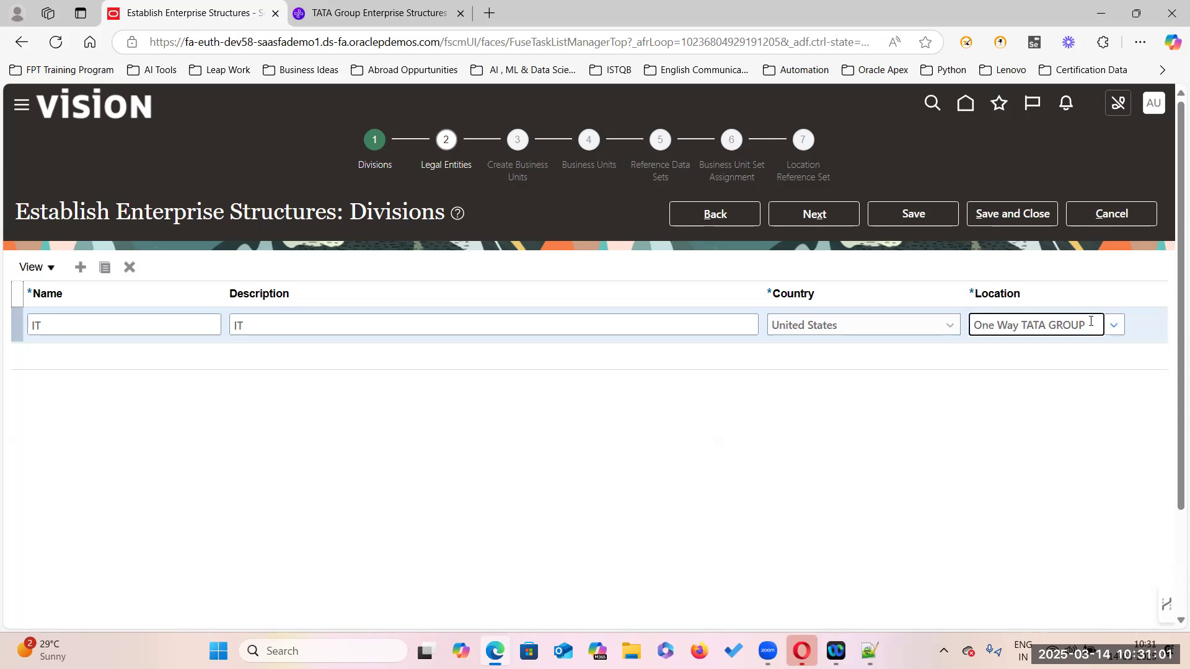
Clear the IT division's location and try to assign Head Quarters, TATA GROUP to the emptied field
{"action": "left_click_drag", "start_coordinate": [1090, 321], "coordinate": [945, 327]}
{"action": "key", "text": "BackSpace"}
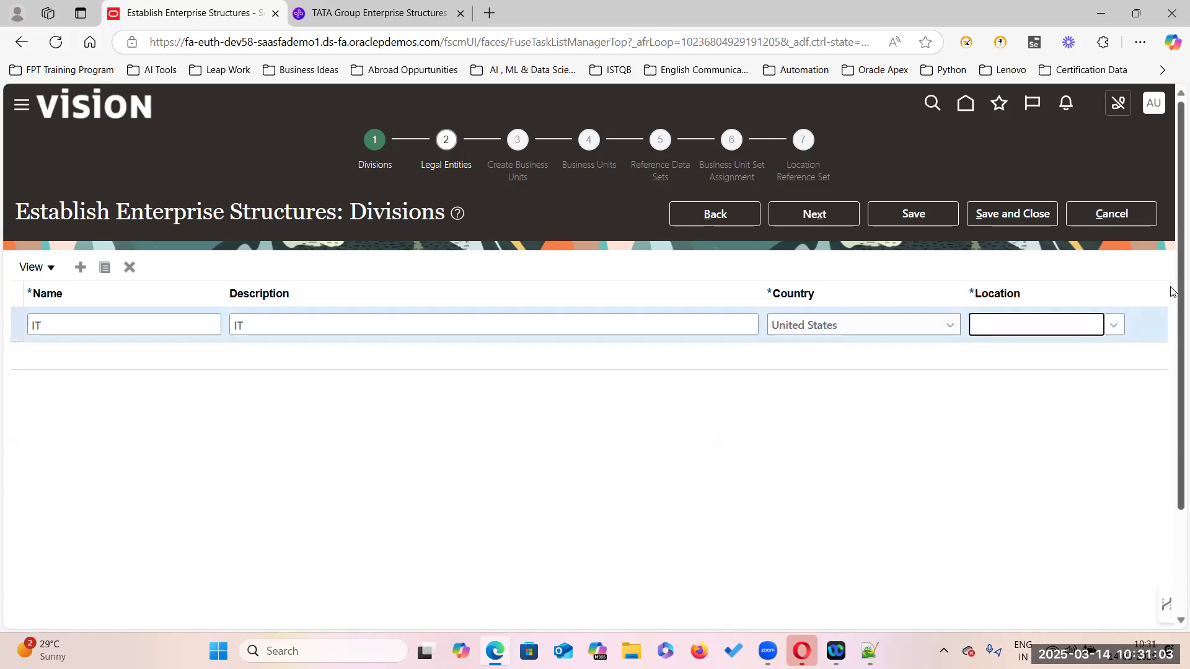
{"action": "left_click", "coordinate": [1114, 325]}
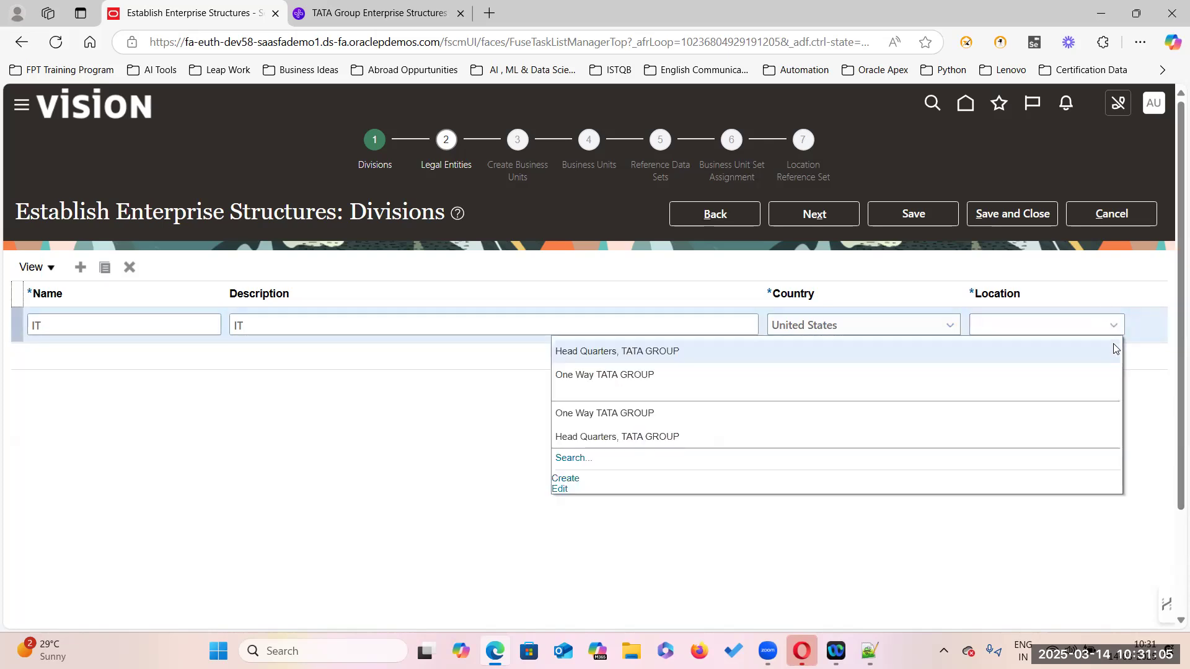
{"action": "left_click", "coordinate": [673, 352]}
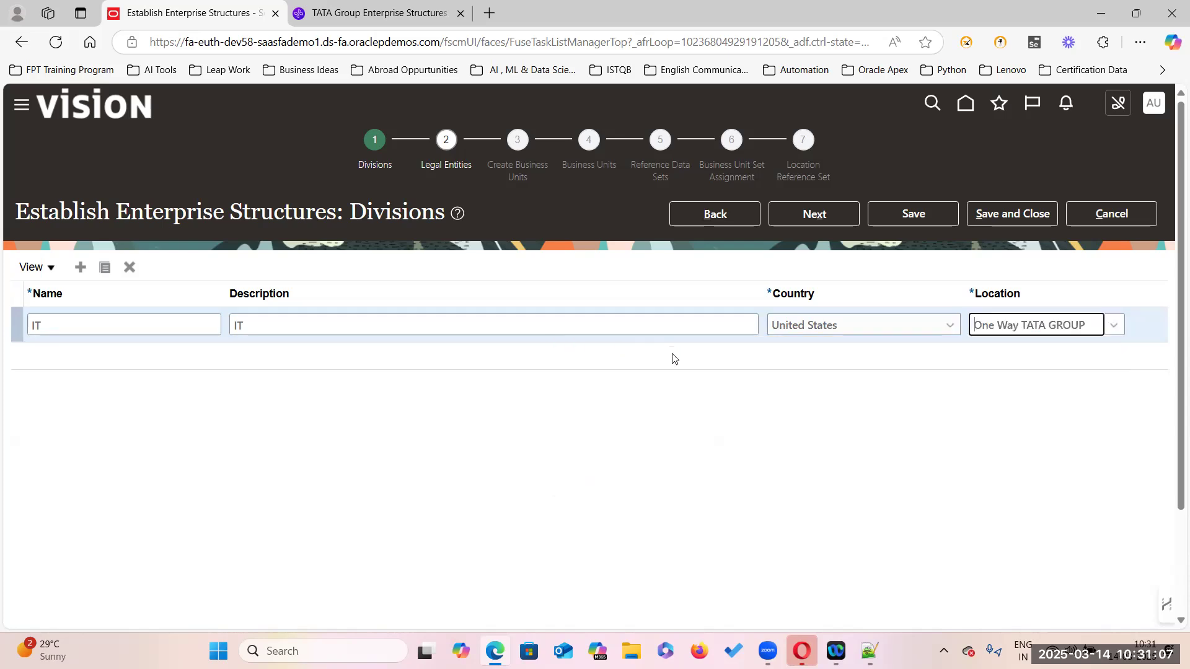
Search the location names for Head% to try assigning the headquarters location to the IT division
{"action": "left_click", "coordinate": [1113, 325]}
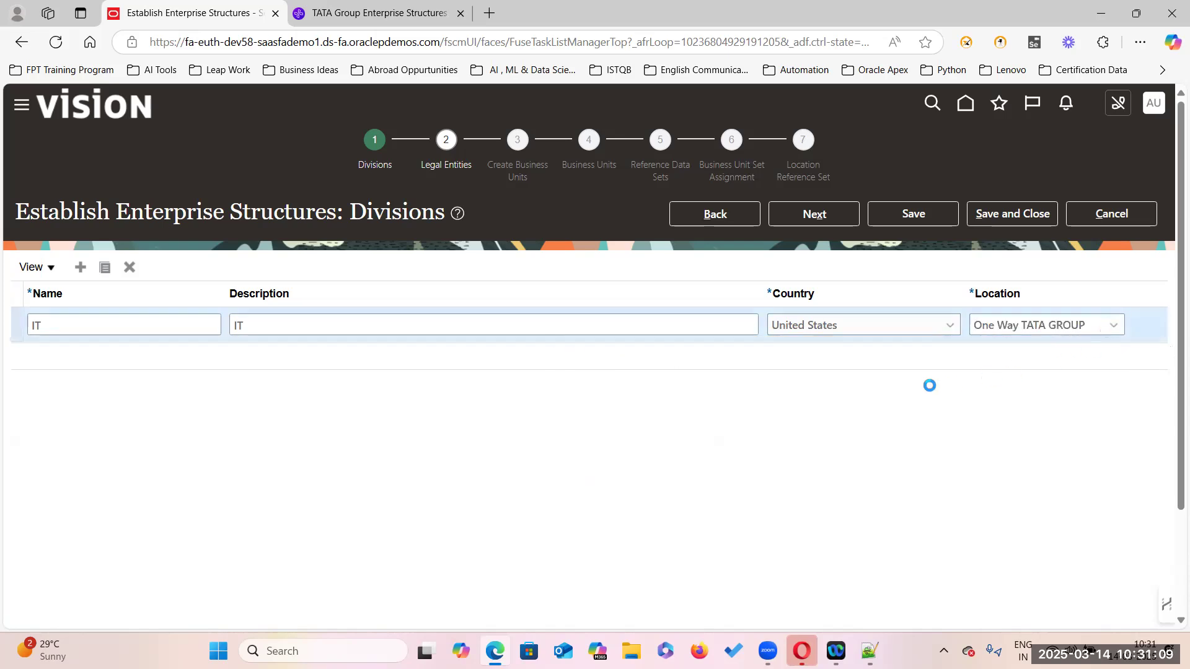
{"action": "left_click", "coordinate": [571, 459]}
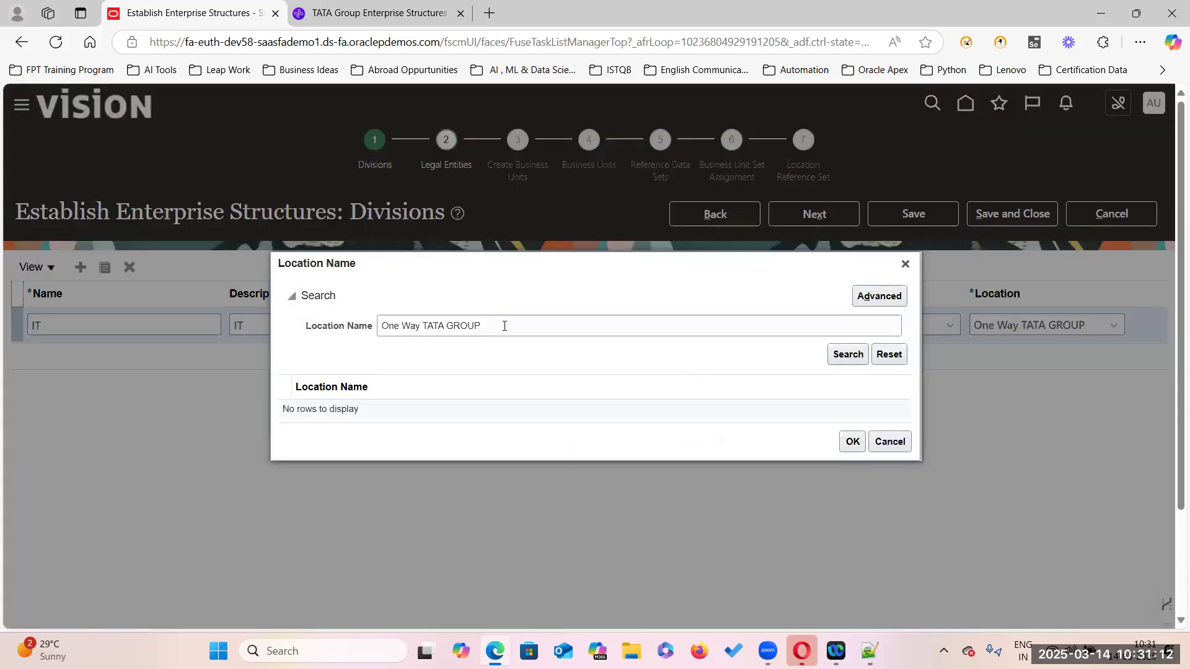
{"action": "left_click_drag", "start_coordinate": [505, 324], "coordinate": [385, 326]}
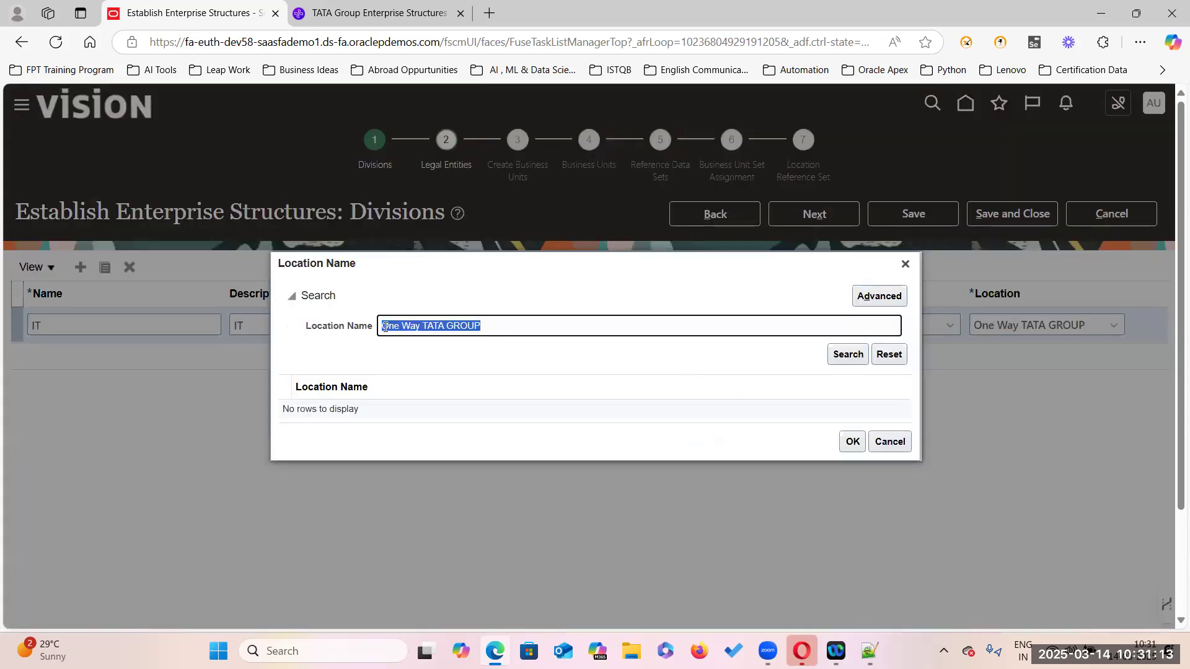
{"action": "key", "text": "BackSpace"}
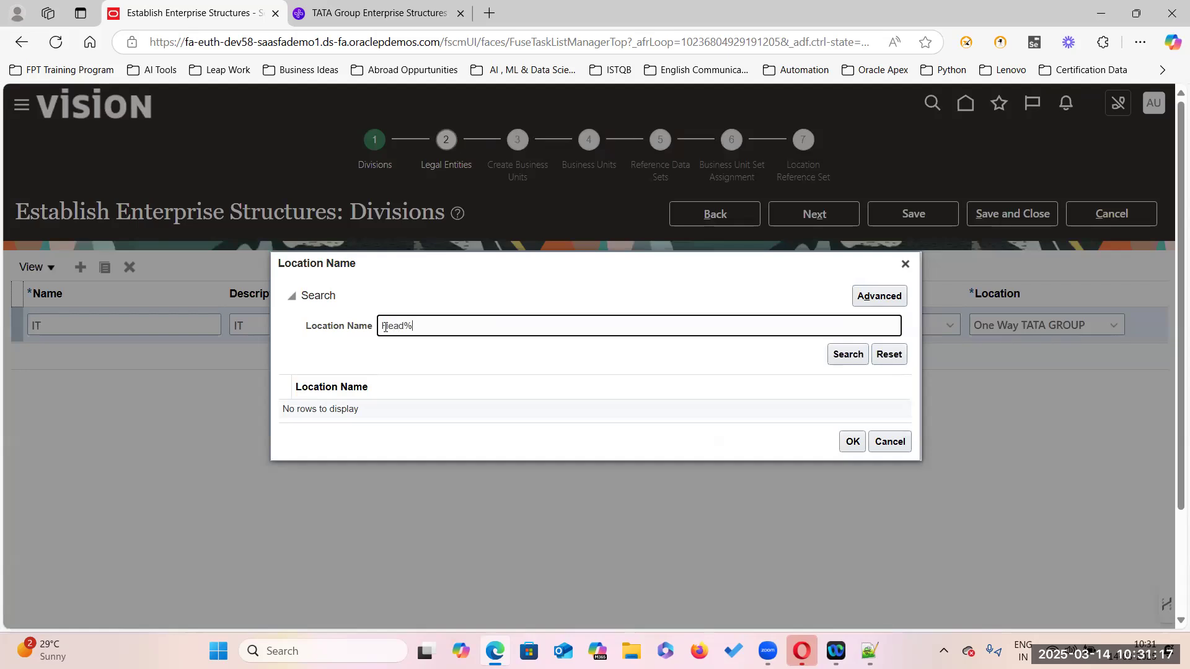
{"action": "left_click", "coordinate": [848, 354]}
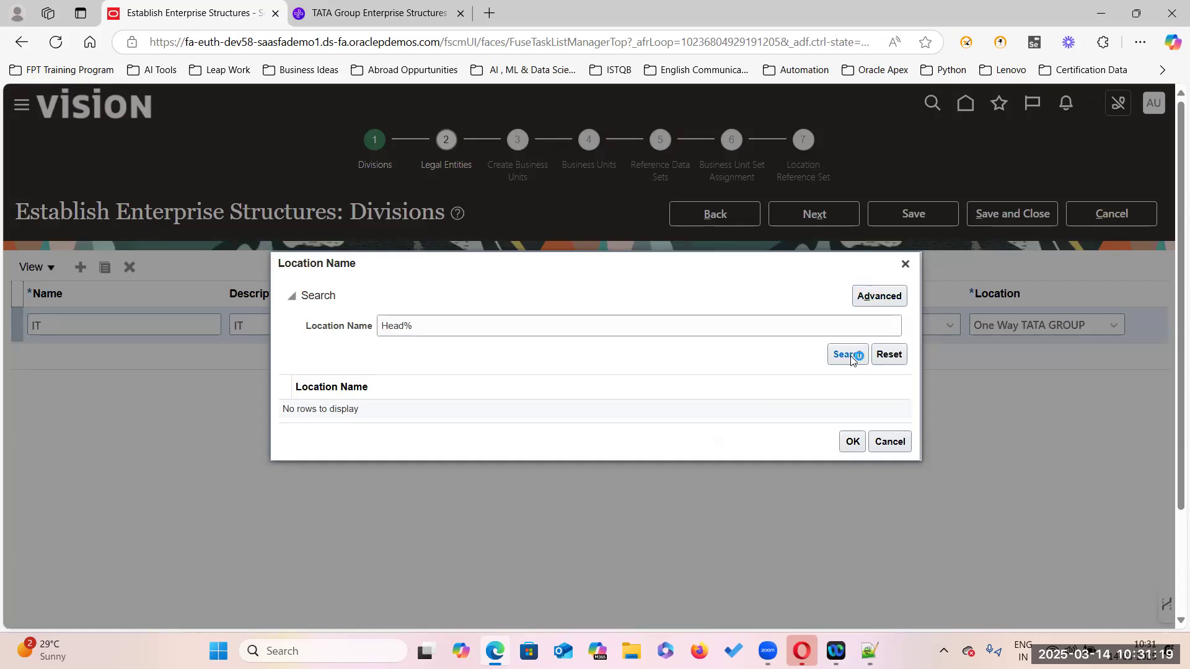
Repeat the location name search with Head% for another attempt at changing the IT division's location
{"action": "left_click", "coordinate": [1114, 325]}
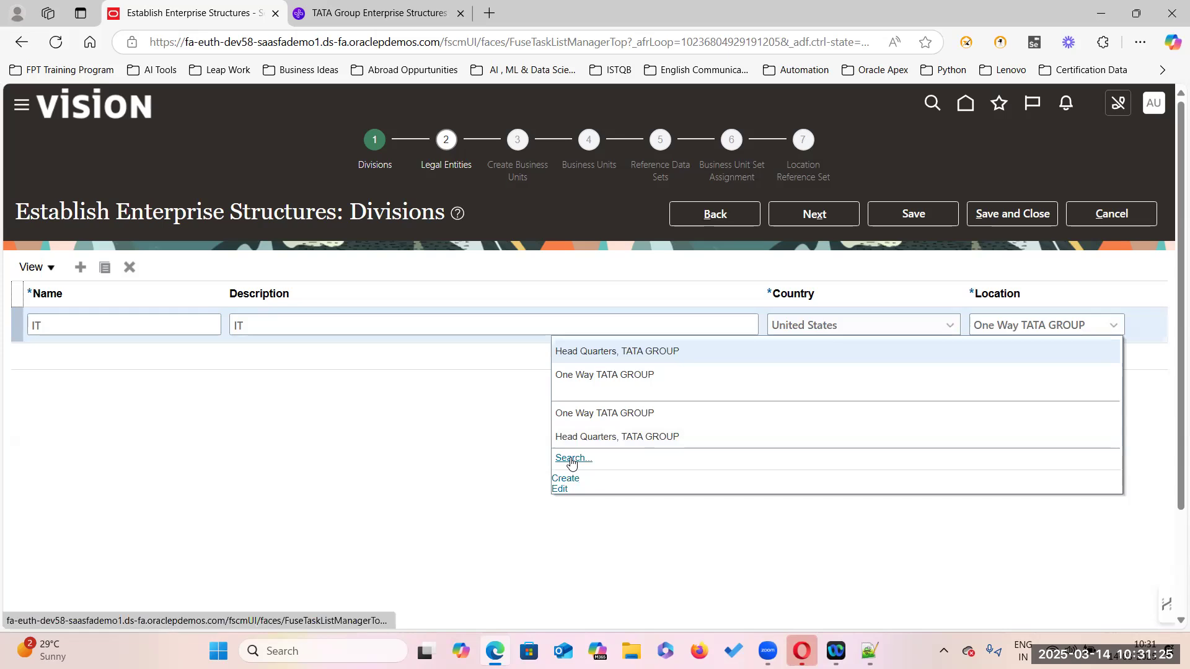
{"action": "left_click", "coordinate": [571, 458]}
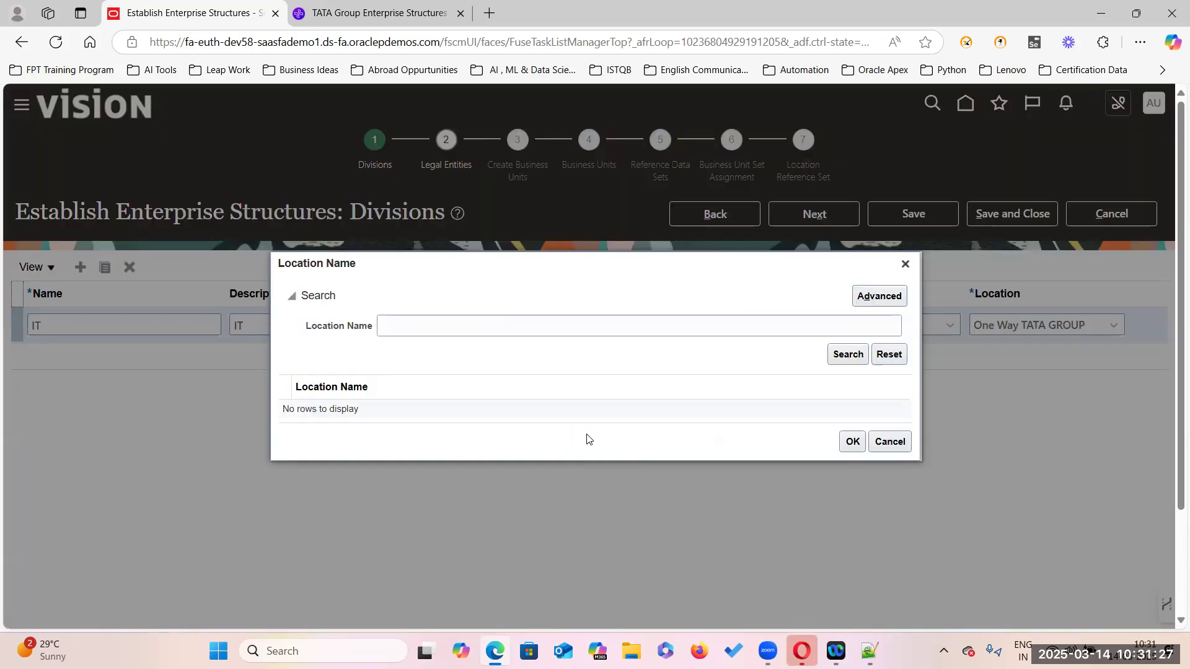
{"action": "left_click", "coordinate": [395, 321]}
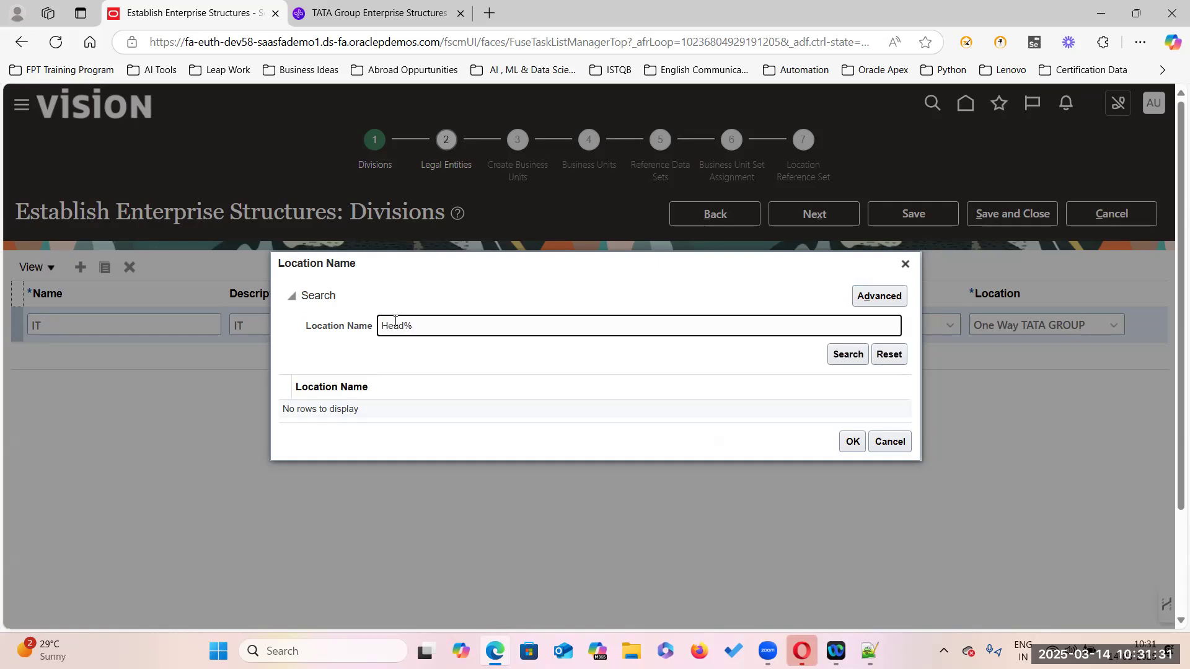
{"action": "left_click", "coordinate": [838, 354]}
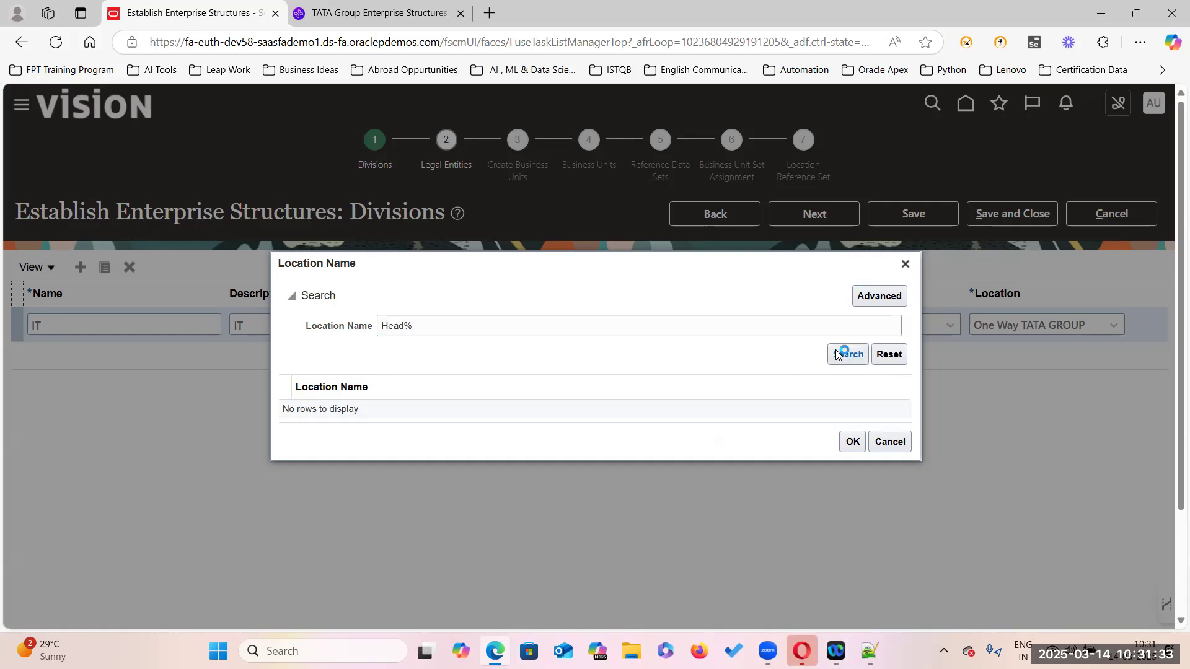
Try to reassign the IT division's location, choosing between One Way TATA GROUP and Head Quarters, TATA GROUP
{"action": "left_click", "coordinate": [1114, 324]}
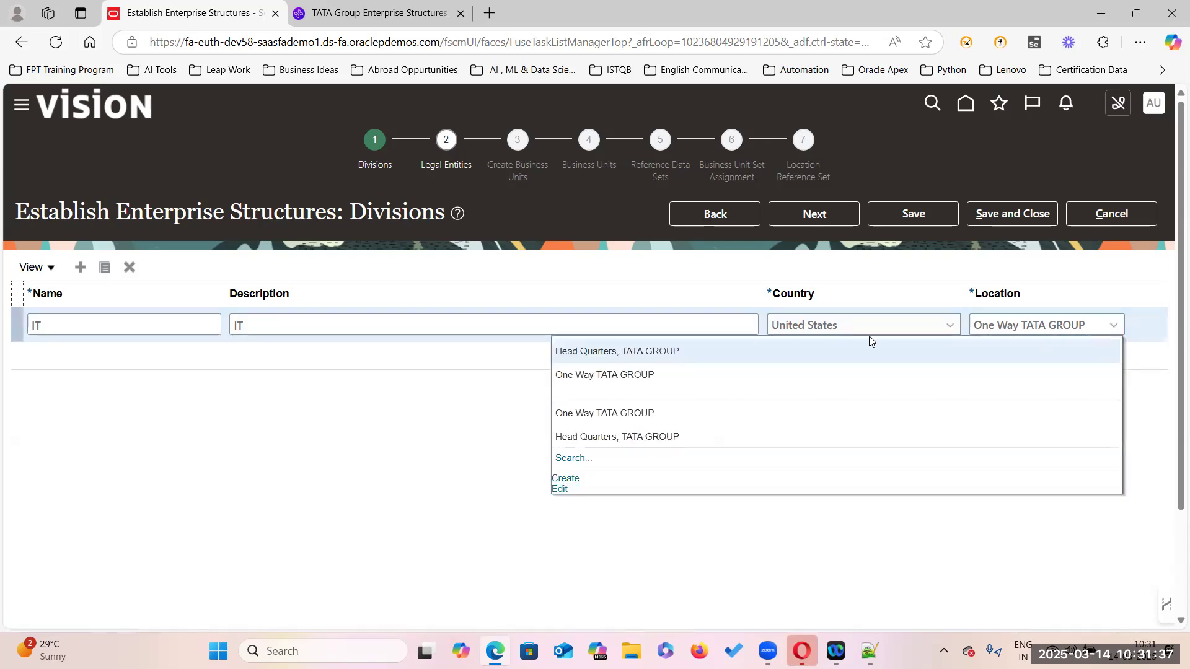
{"action": "left_click", "coordinate": [675, 379]}
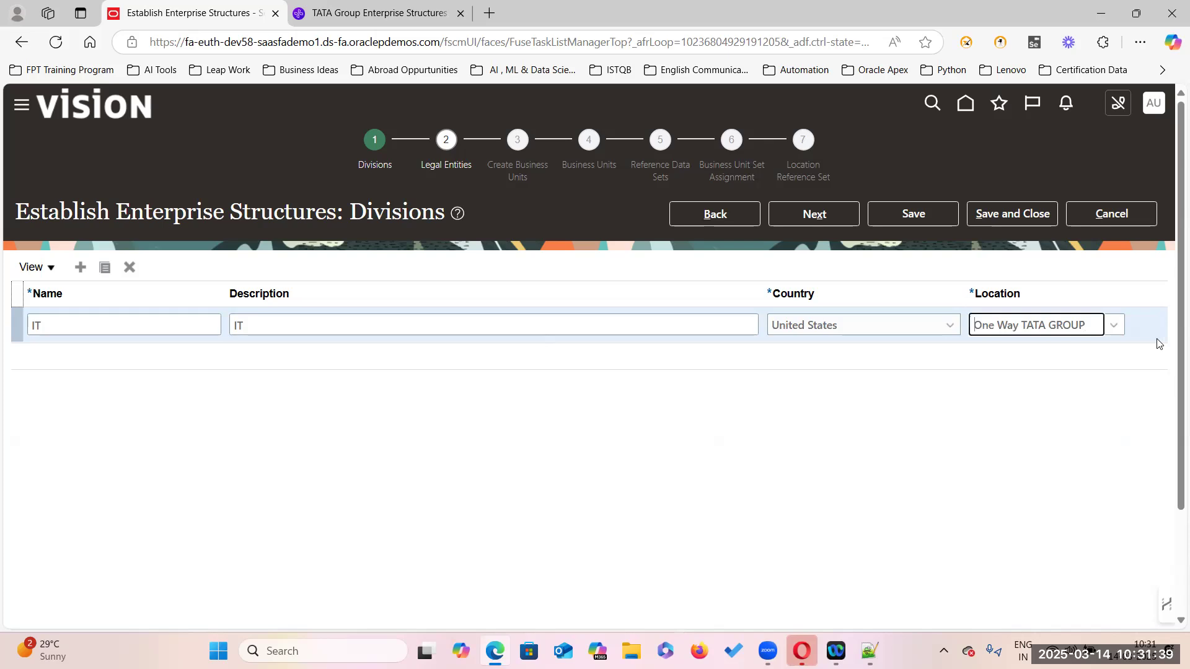
{"action": "left_click", "coordinate": [1116, 323]}
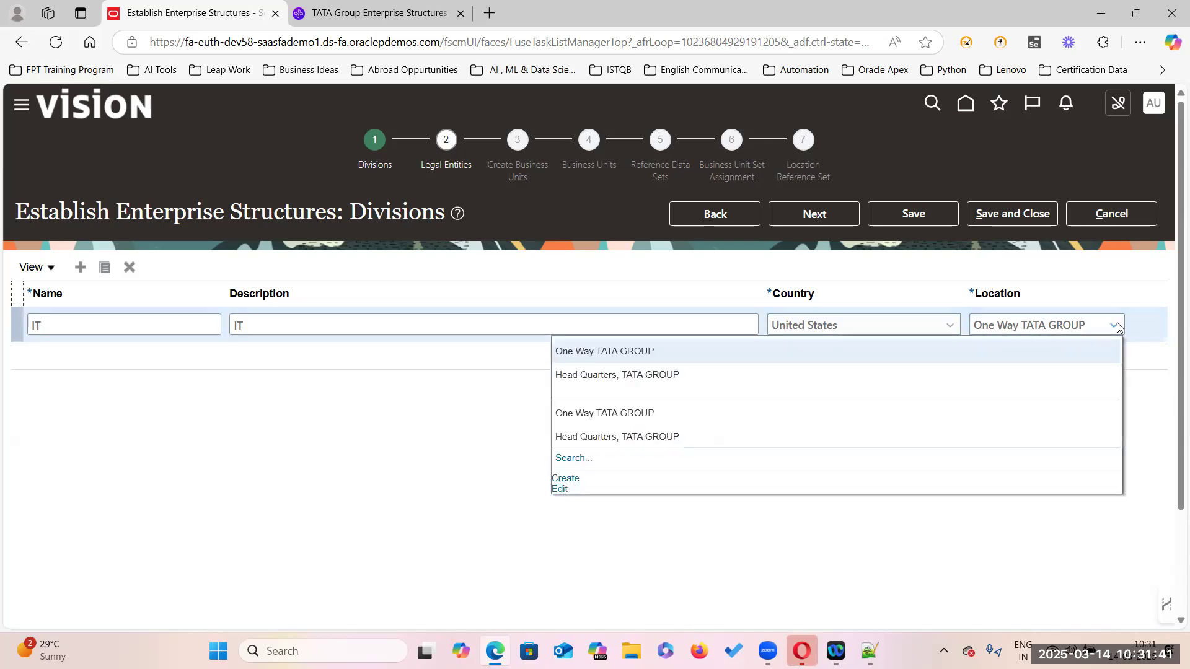
{"action": "left_click", "coordinate": [680, 374]}
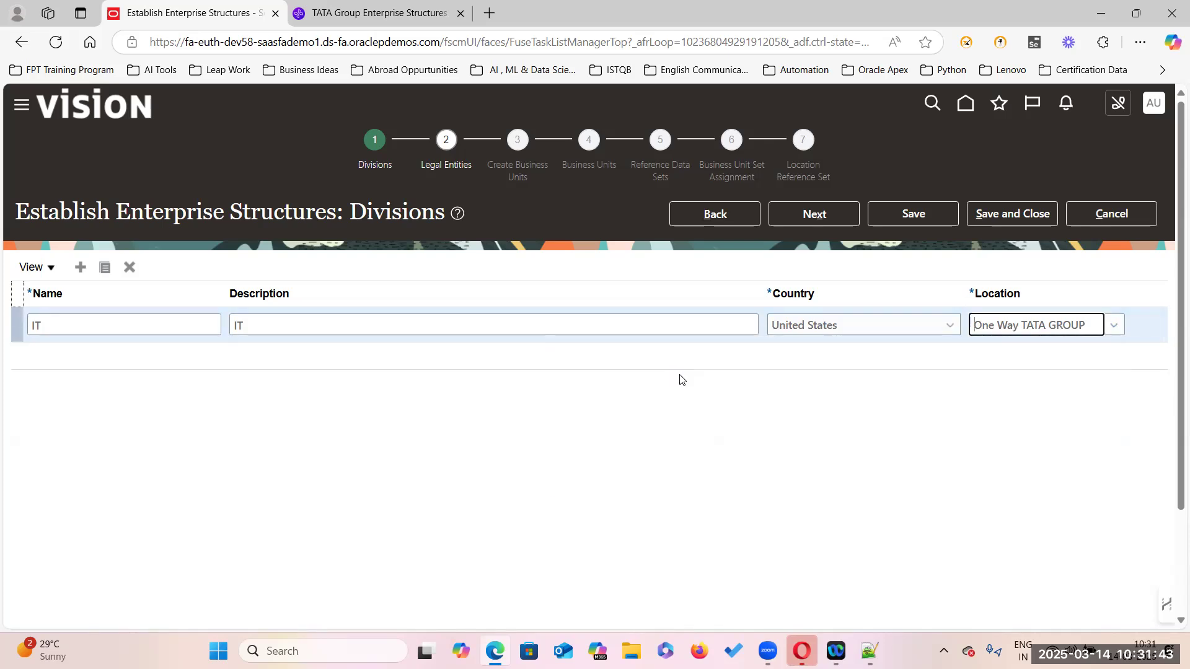
{"action": "left_click", "coordinate": [1120, 325]}
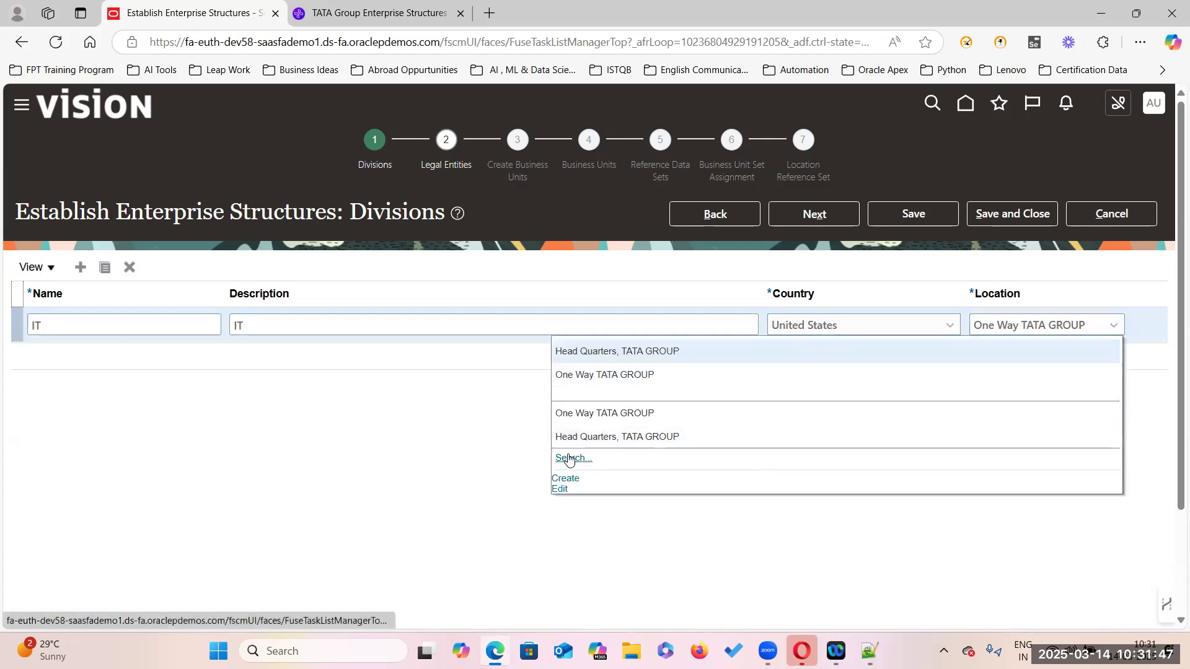
{"action": "left_click", "coordinate": [610, 436]}
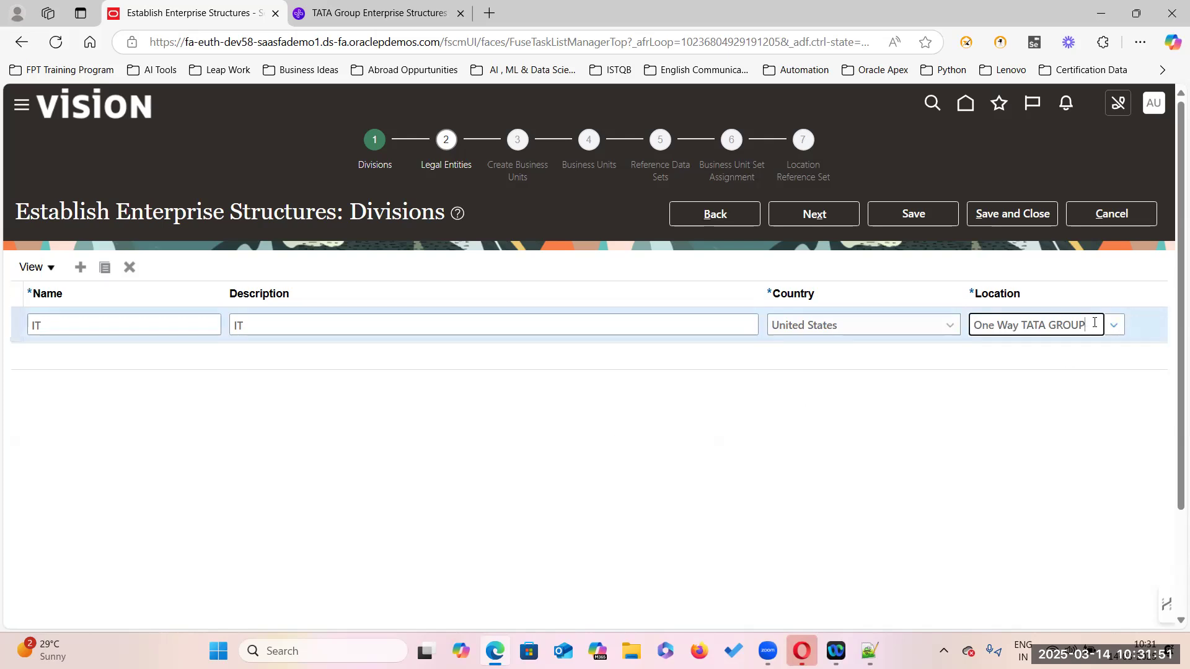
{"action": "left_click", "coordinate": [1114, 325]}
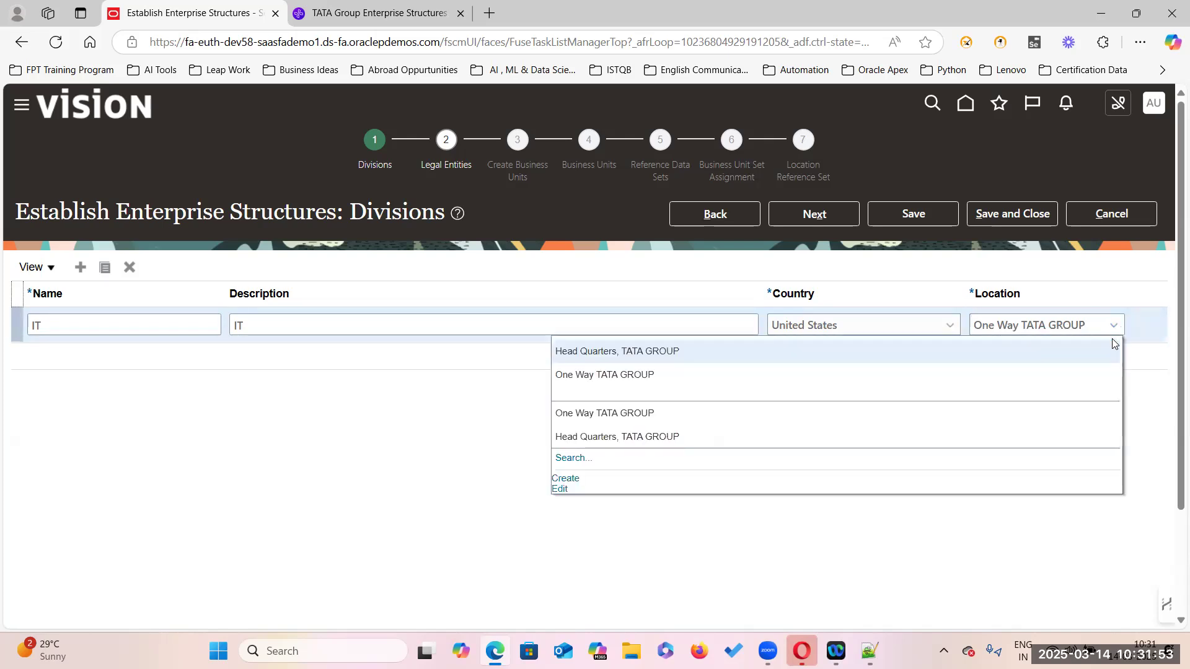
{"action": "left_click", "coordinate": [639, 413]}
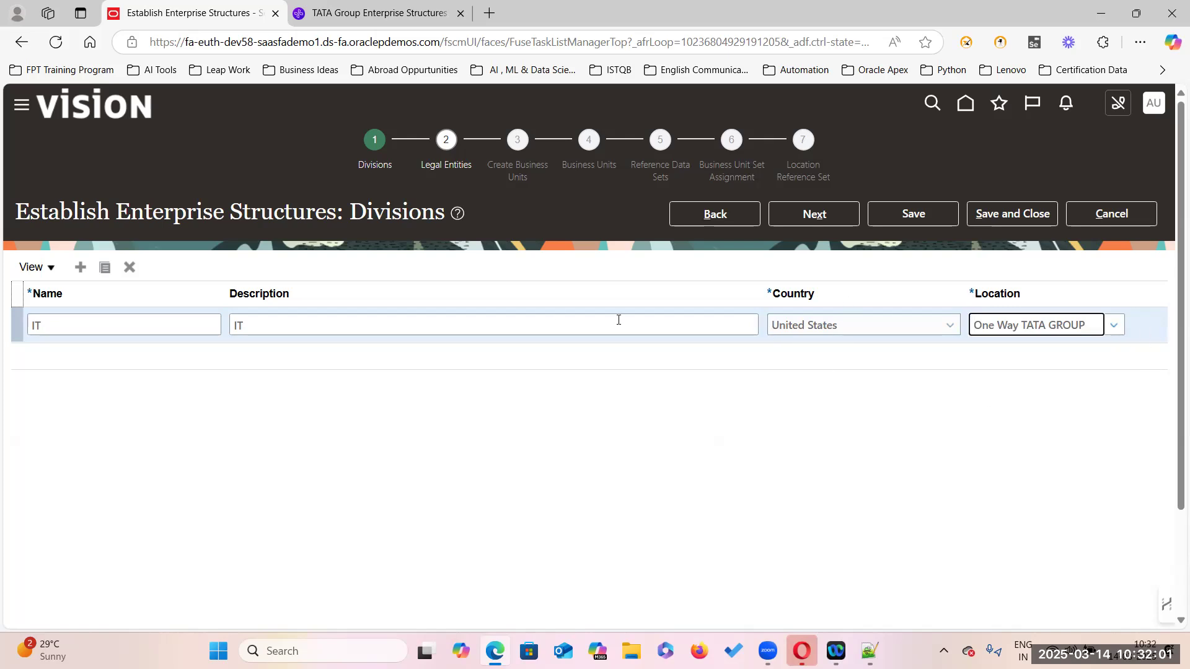
Return to the enterprise information and cancel the configuration, discarding its unsaved changes
{"action": "left_click", "coordinate": [701, 215]}
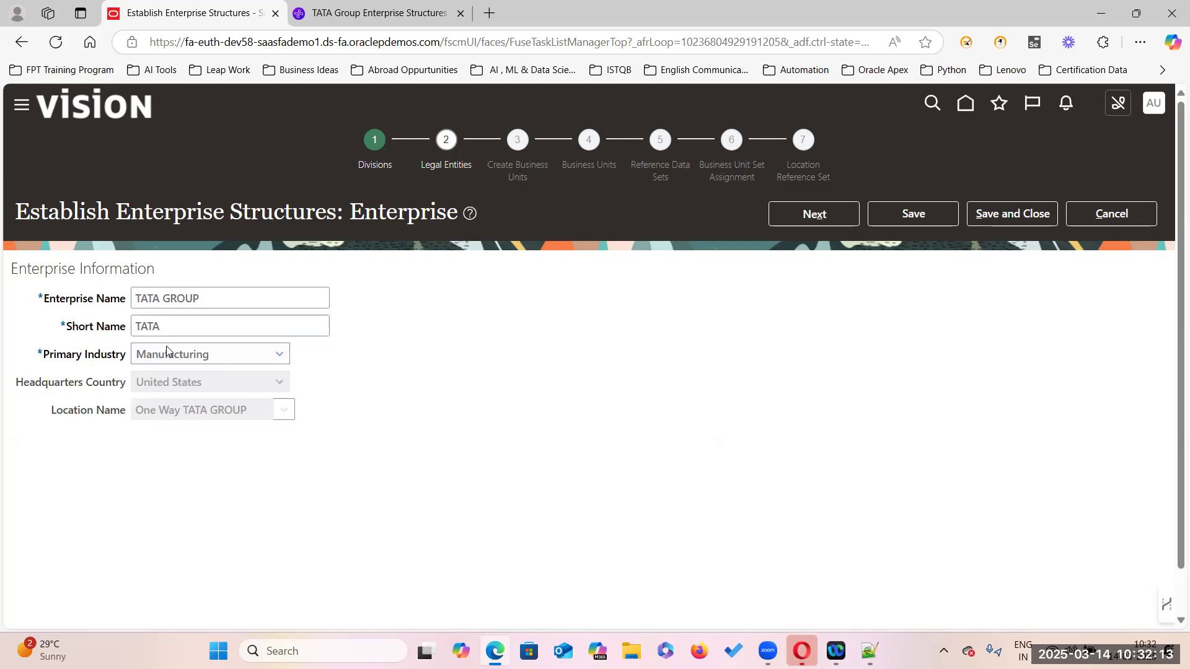
{"action": "left_click", "coordinate": [1086, 214]}
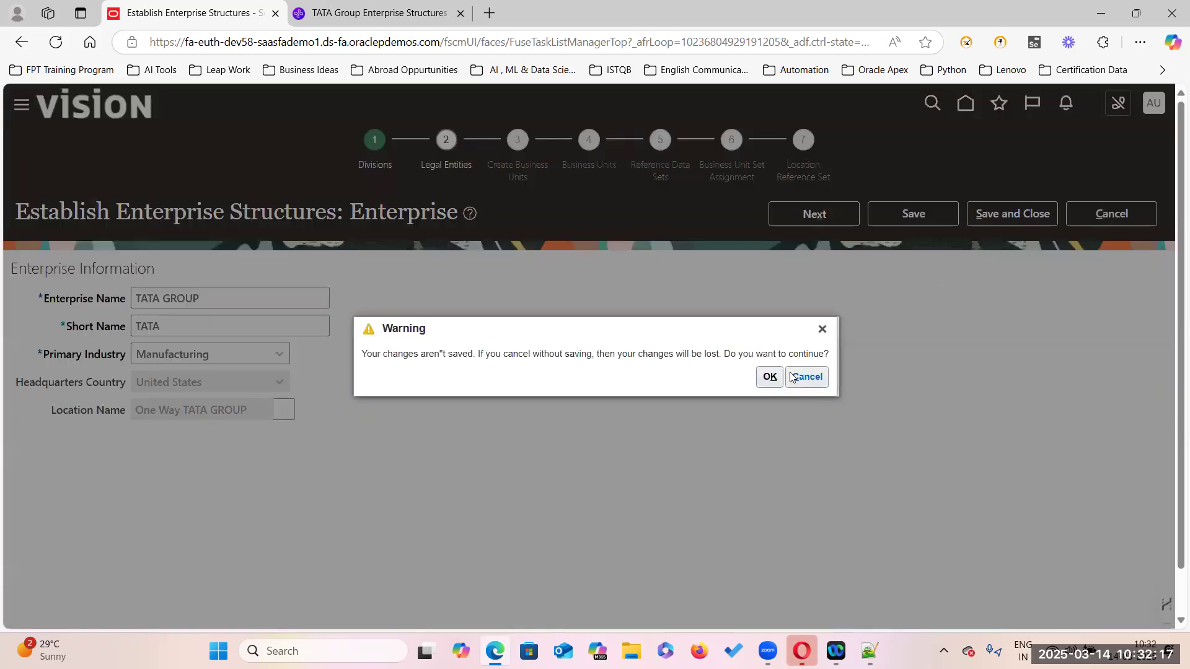
{"action": "left_click", "coordinate": [769, 376]}
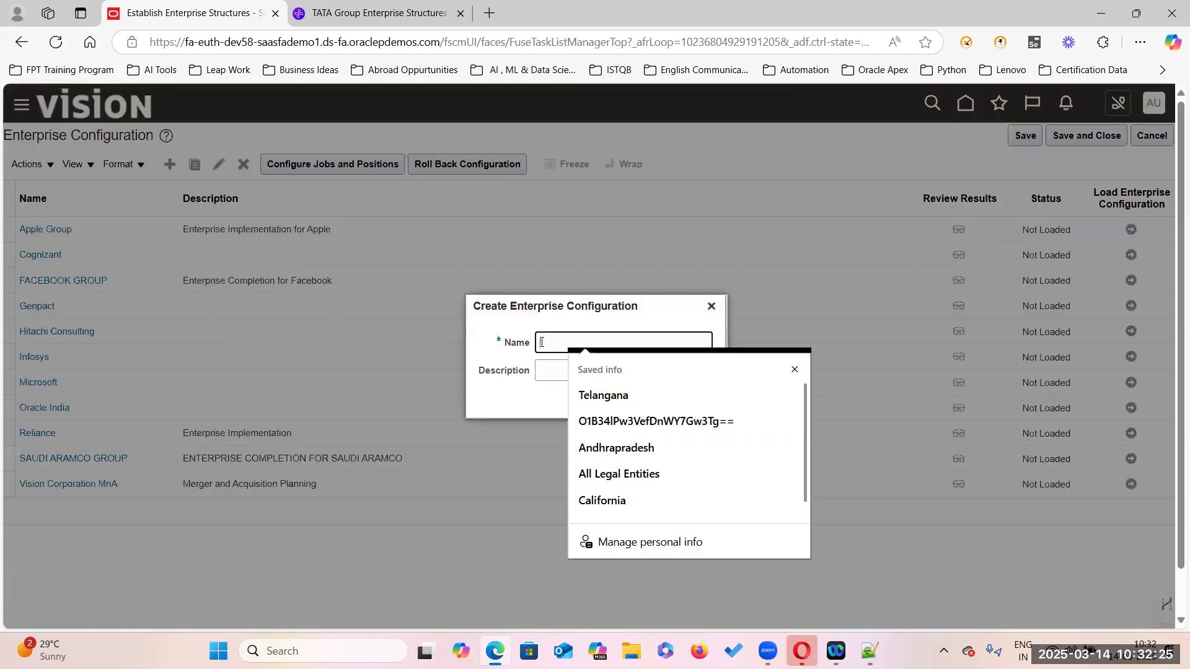
Create a new enterprise configuration with TATA GROUP as both its name and description
{"action": "type", "text": "TA"}
{"action": "key", "text": "Tab"}
{"action": "key", "text": "shift+Tab"}
{"action": "key", "text": "ctrl+c"}
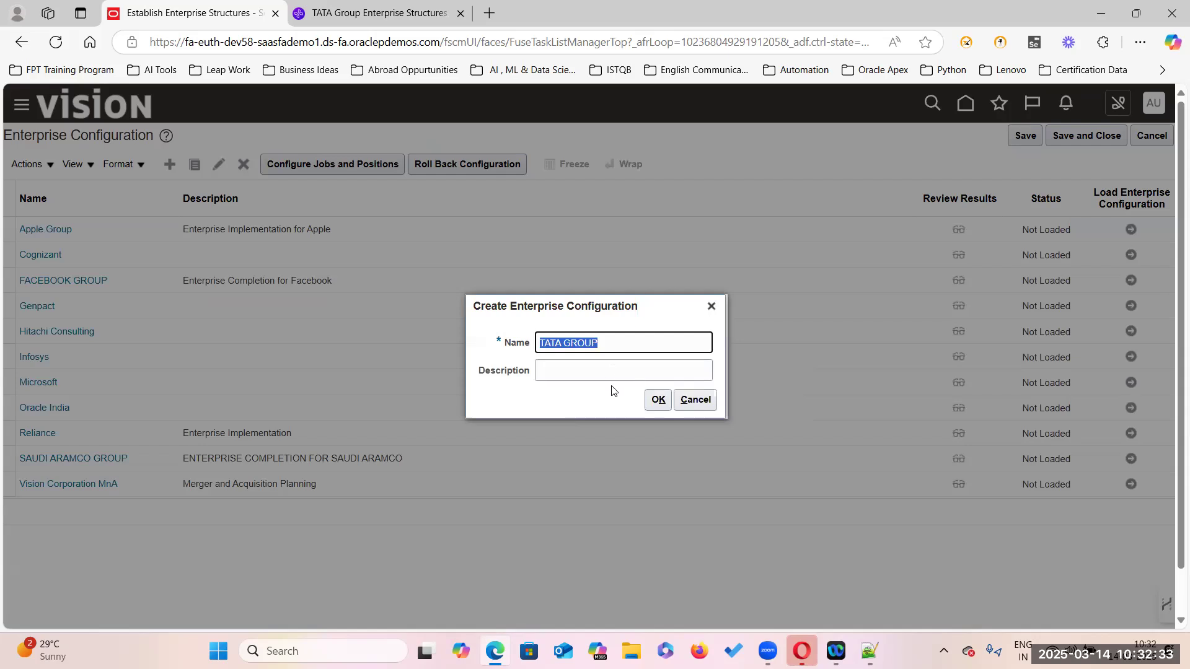
{"action": "key", "text": "Tab"}
{"action": "key", "text": "ctrl+v"}
{"action": "left_click", "coordinate": [658, 401]}
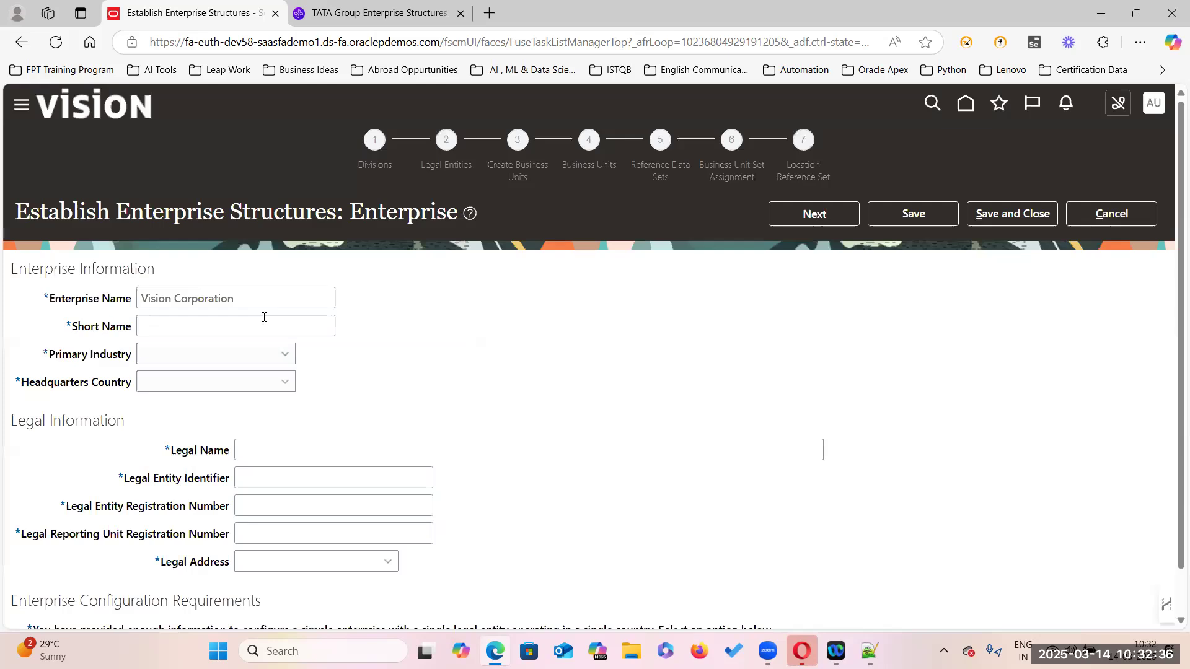
Set the enterprise name to TATA GROUP and its short name to TATA
{"action": "left_click", "coordinate": [258, 298]}
{"action": "key", "text": "ctrl+a"}
{"action": "key", "text": "BackSpace"}
{"action": "type", "text": "TATA GRR"}
{"action": "key", "text": "BackSpace"}
{"action": "type", "text": "O"}
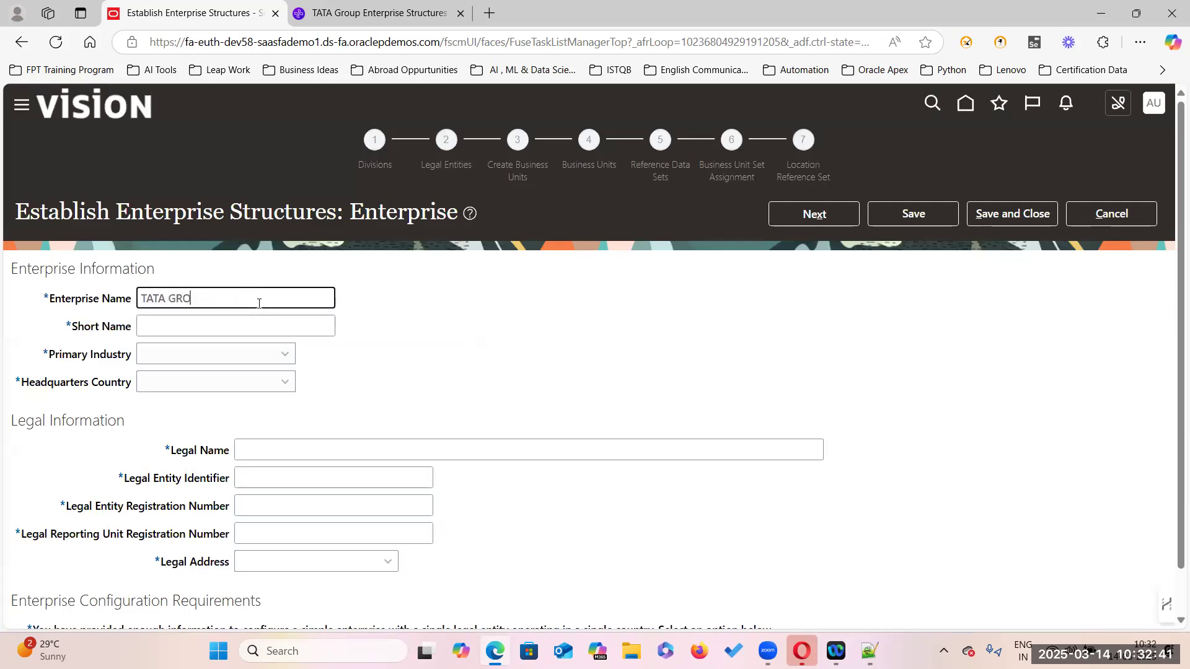
{"action": "left_click", "coordinate": [225, 327]}
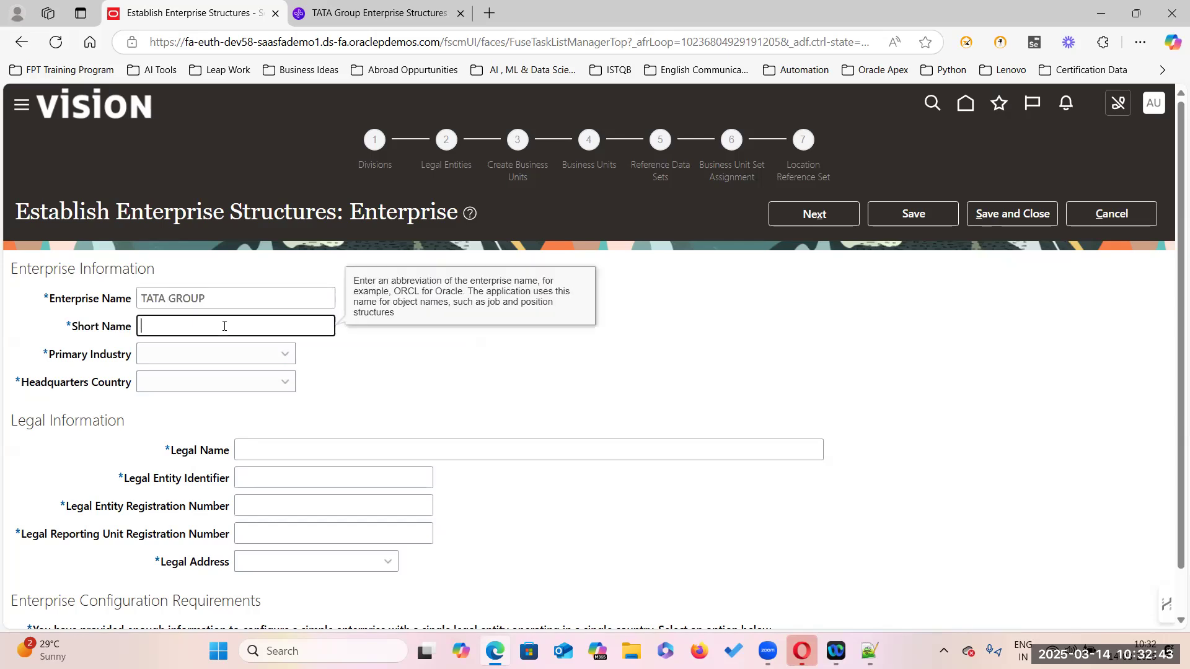
{"action": "type", "text": "TATA"}
{"action": "key", "text": "shift+Tab"}
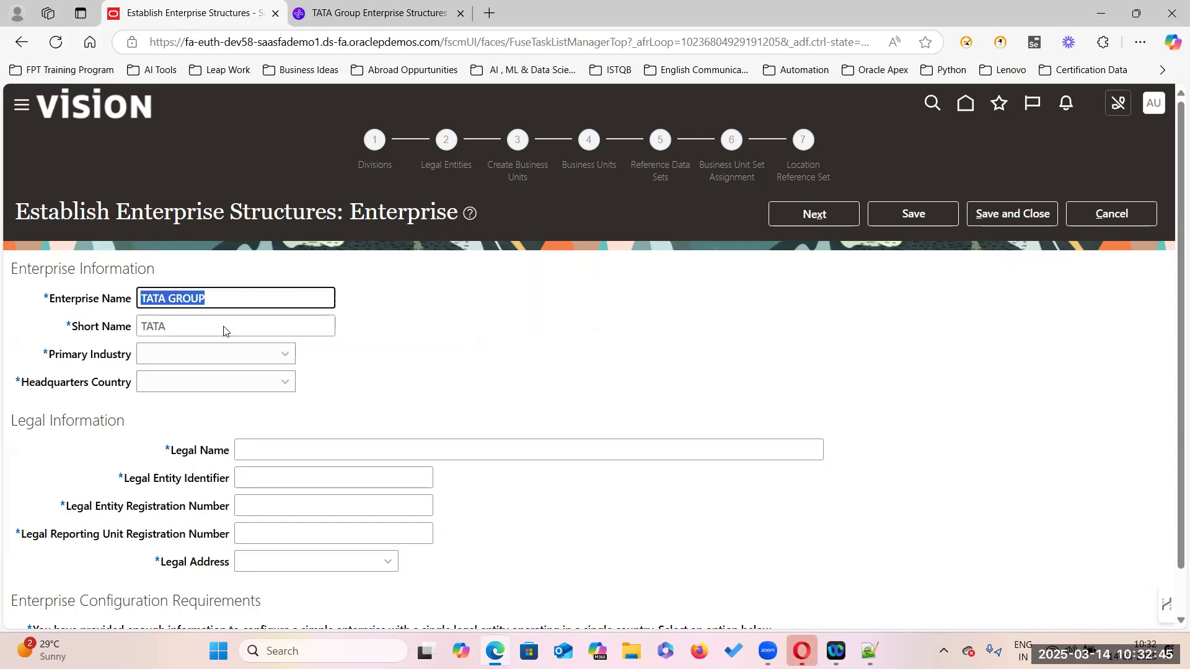
{"action": "key", "text": "Tab"}
Set the primary industry to Manufacturing and the headquarters country to United States
{"action": "left_click", "coordinate": [282, 354]}
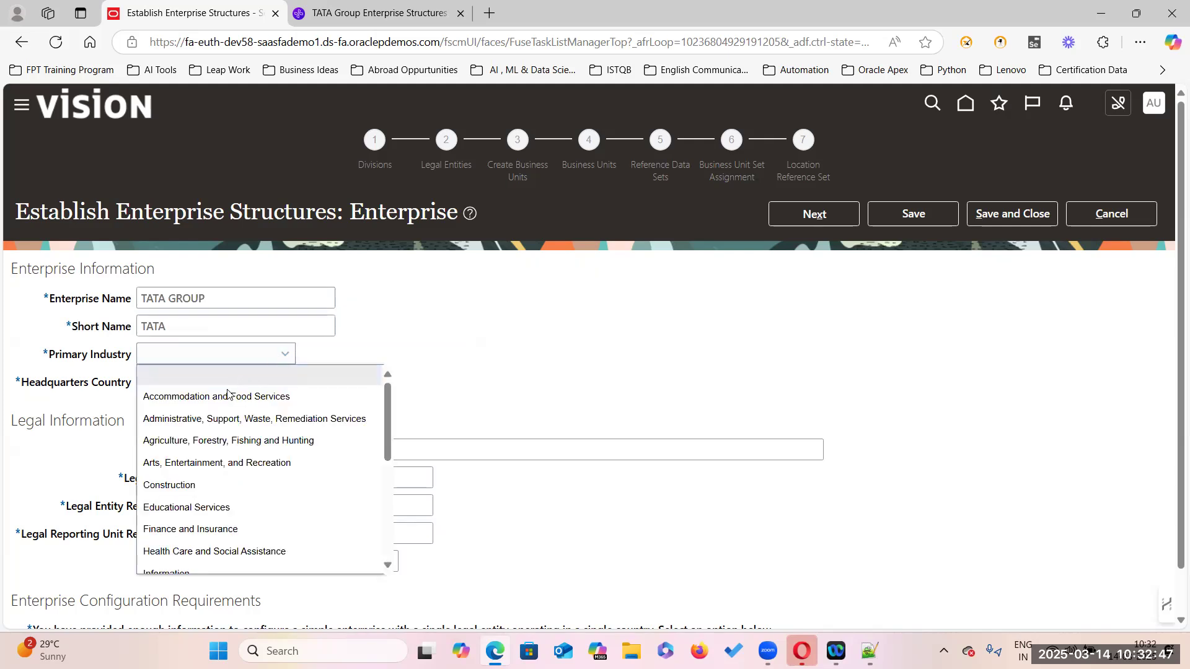
{"action": "scroll", "coordinate": [170, 492], "scroll_direction": "down", "scroll_amount": 2}
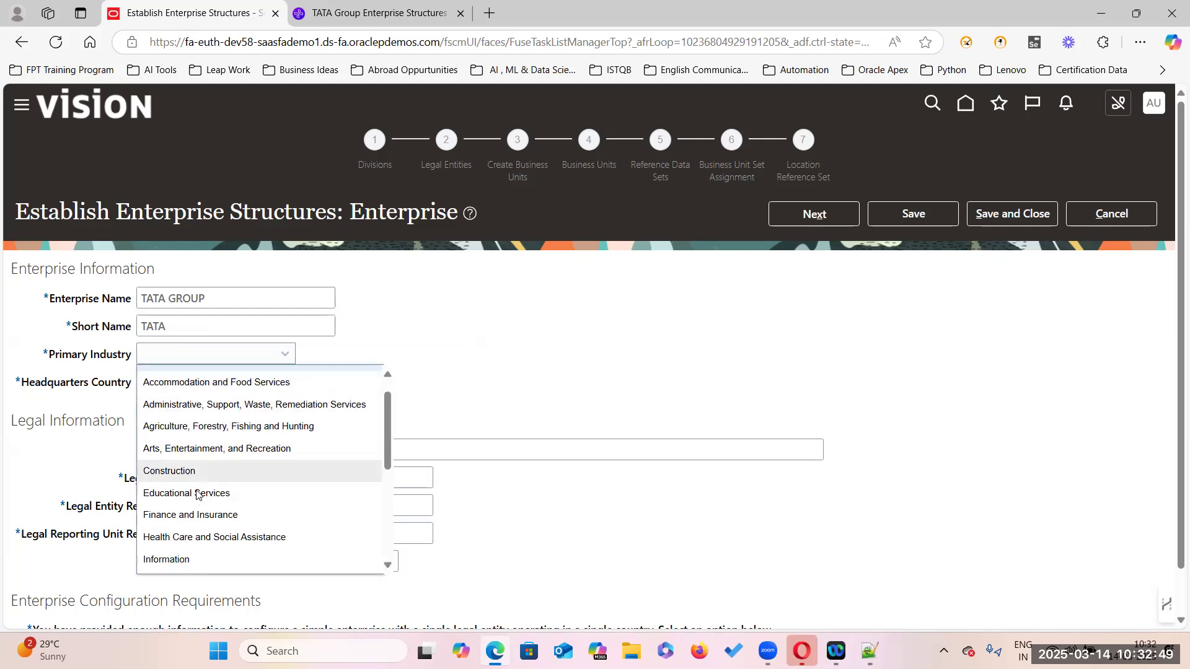
{"action": "left_click", "coordinate": [192, 540]}
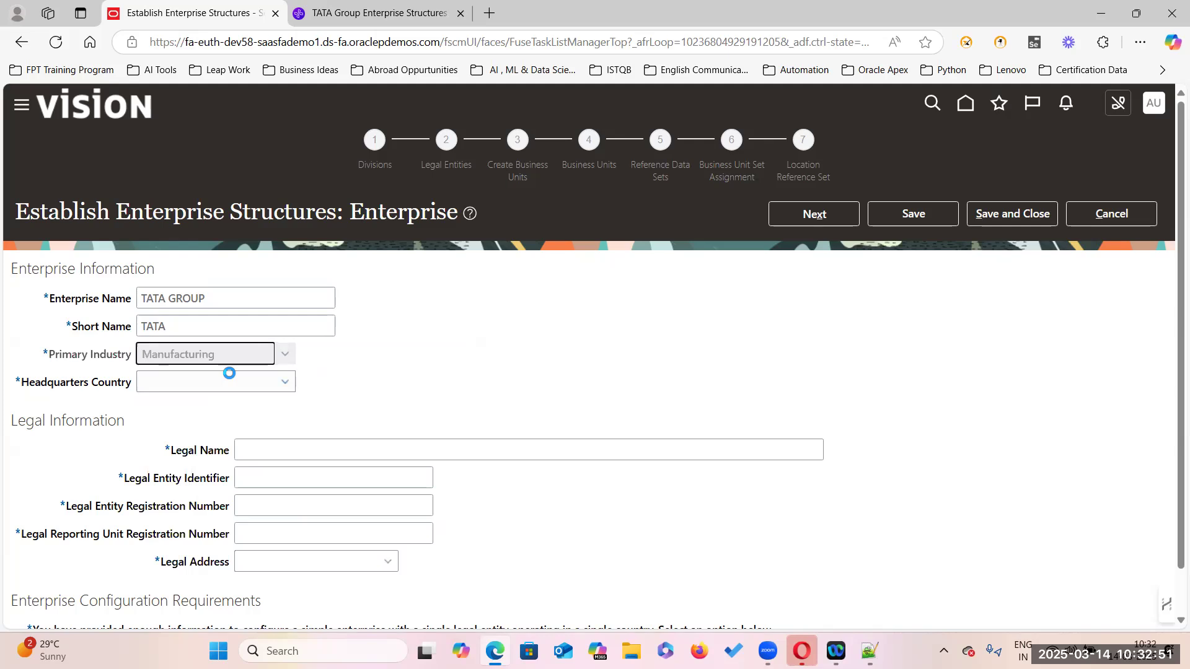
{"action": "left_click", "coordinate": [282, 379]}
{"action": "scroll", "coordinate": [192, 471], "scroll_direction": "down", "scroll_amount": 3}
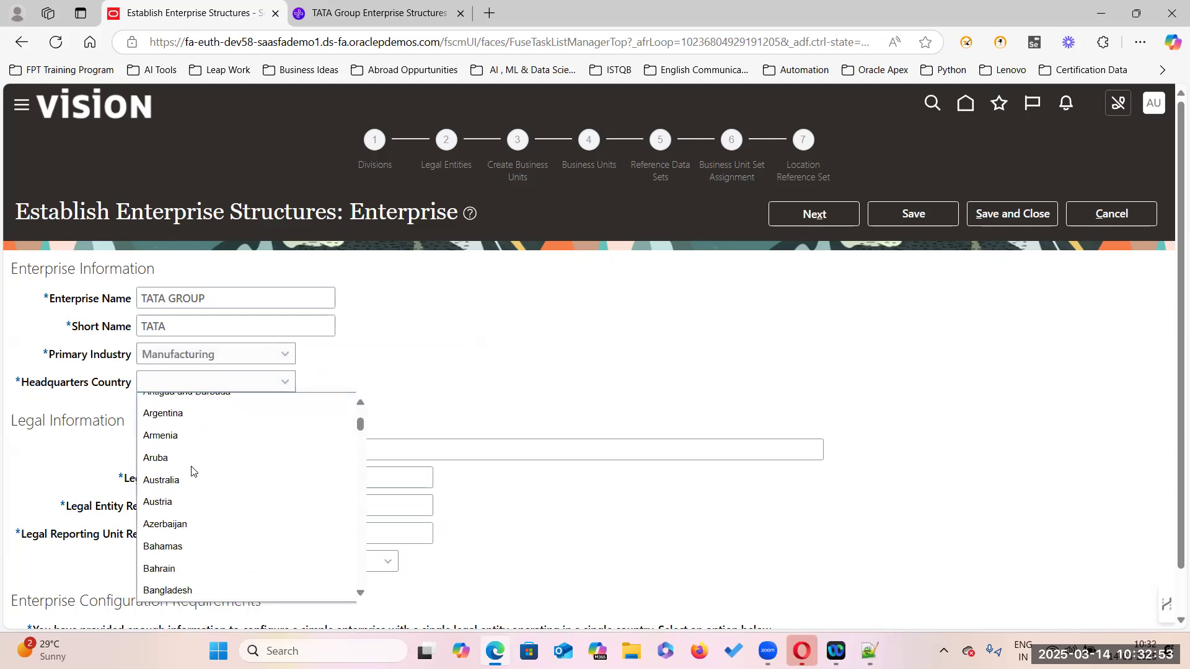
{"action": "type", "text": "un"}
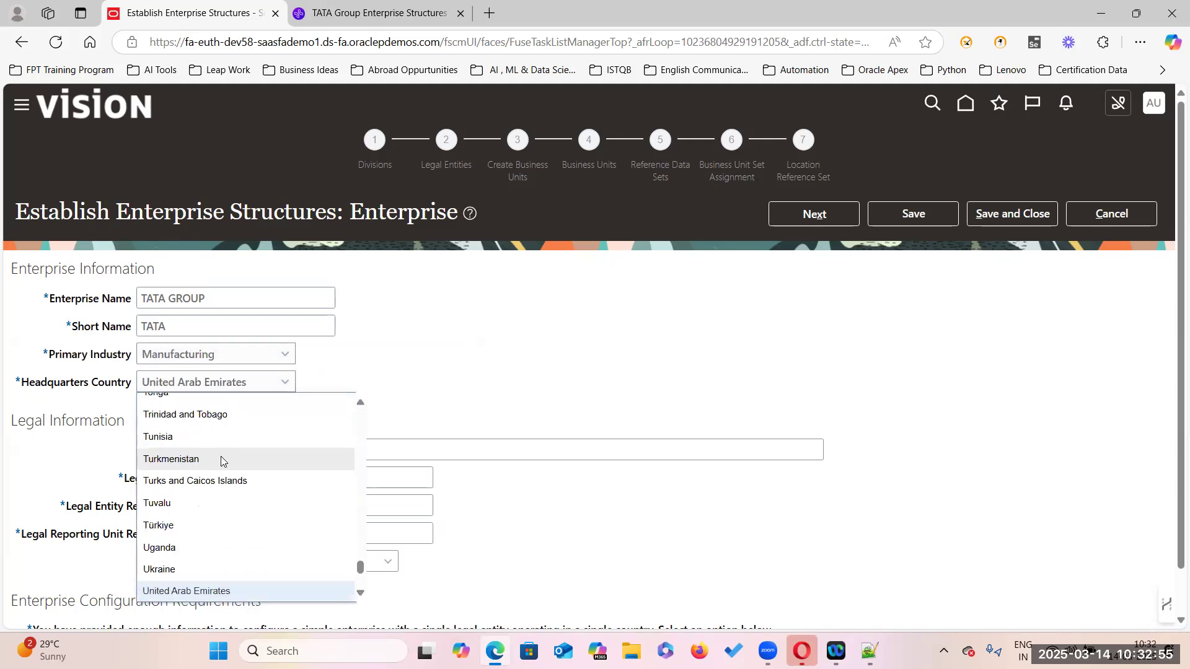
{"action": "scroll", "coordinate": [223, 461], "scroll_direction": "down", "scroll_amount": 2}
{"action": "left_click", "coordinate": [185, 485]}
Enter TATA GROUP as the legal name and 2479 as the legal entity identifier, entity registration number and reporting unit registration number
{"action": "left_click", "coordinate": [291, 447]}
{"action": "type", "text": "TATA Gr"}
{"action": "type", "text": "OUYP"}
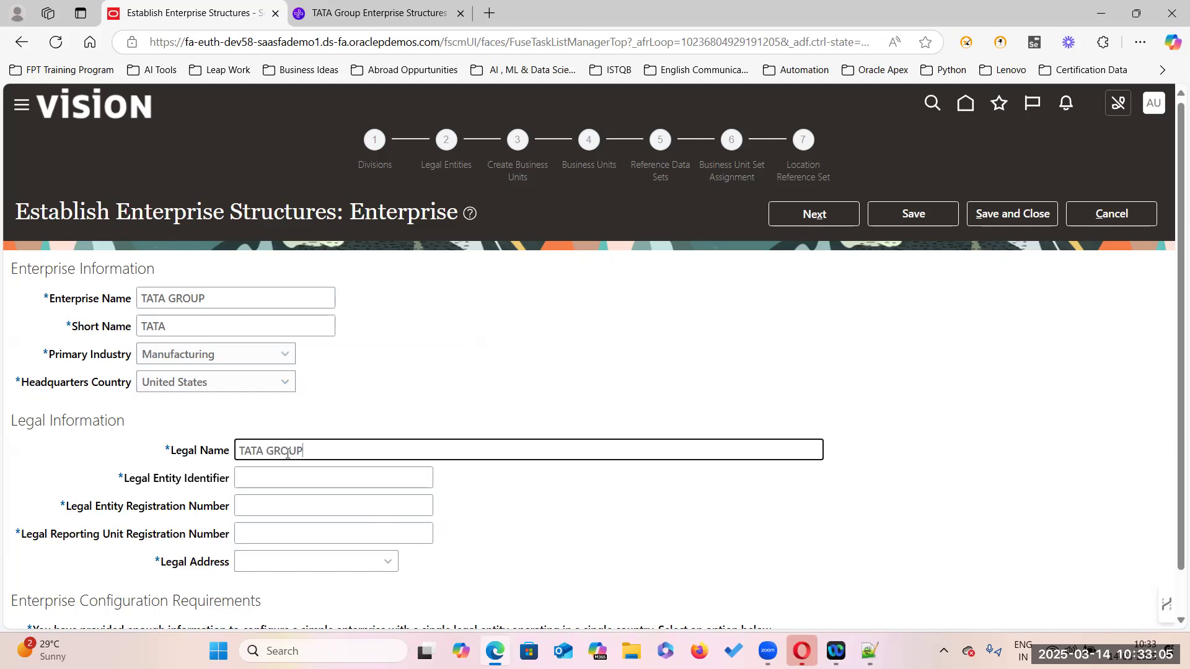
{"action": "scroll", "coordinate": [281, 437], "scroll_direction": "down", "scroll_amount": 1}
{"action": "left_click", "coordinate": [275, 424]}
{"action": "type", "text": "2479"}
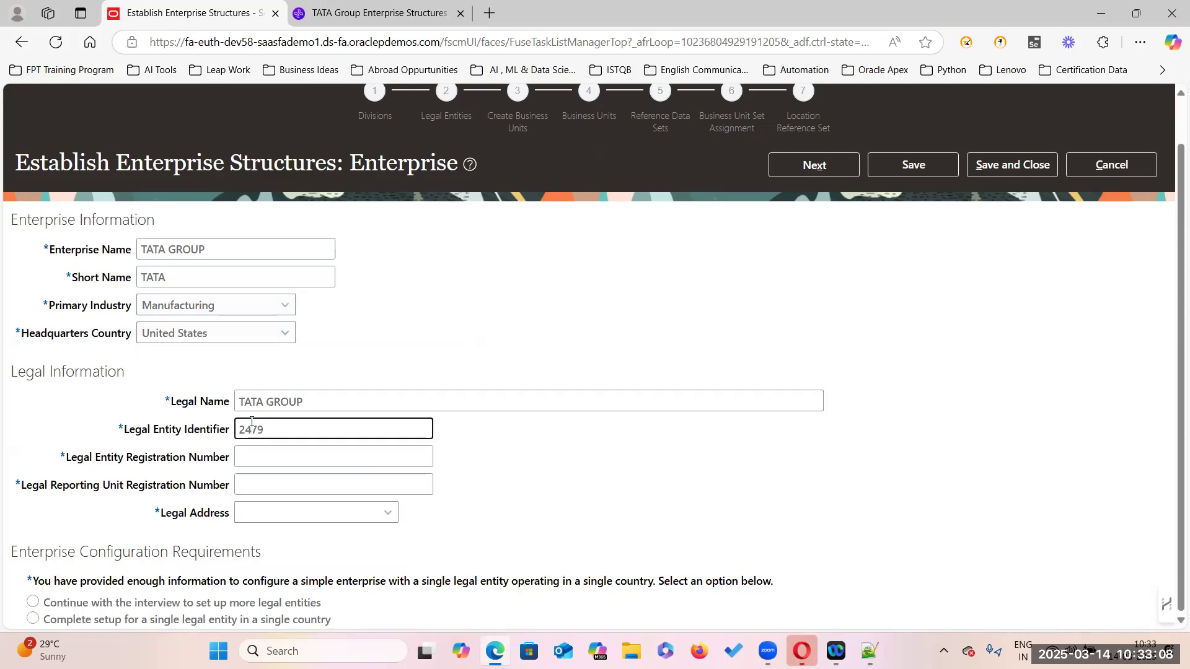
{"action": "left_click", "coordinate": [242, 459]}
{"action": "type", "text": "2479"}
{"action": "left_click", "coordinate": [264, 484]}
{"action": "type", "text": "247"}
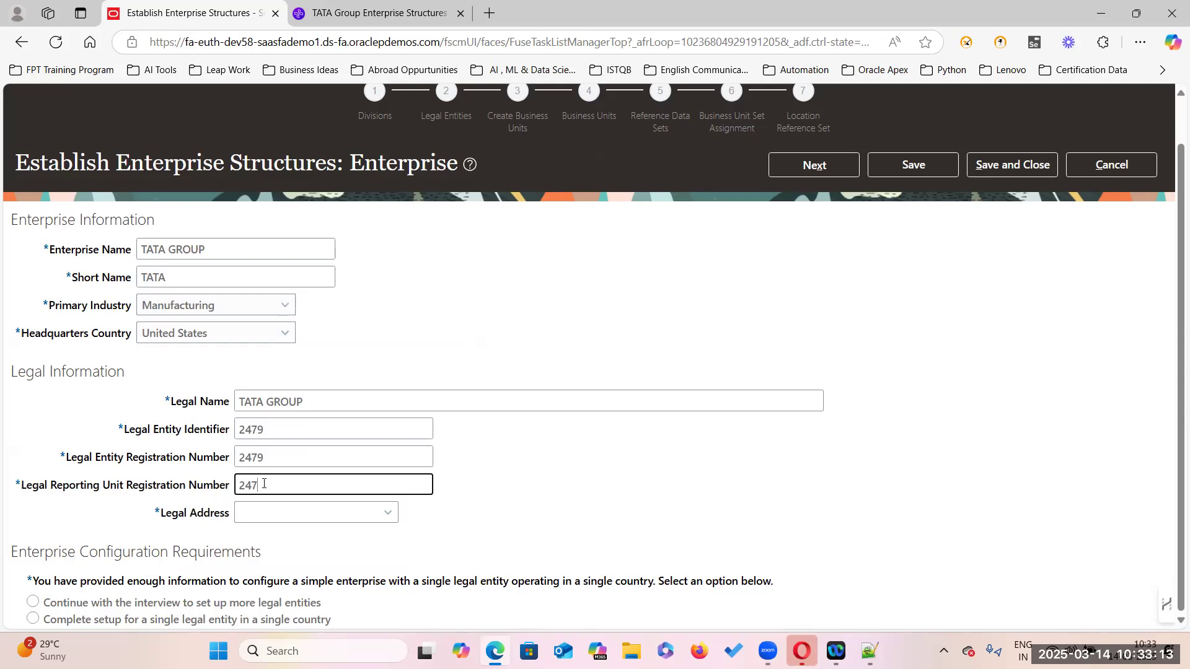
{"action": "type", "text": "9"}
Search the location names for Head% to look for an existing legal address, and close the search without choosing one
{"action": "left_click", "coordinate": [388, 512]}
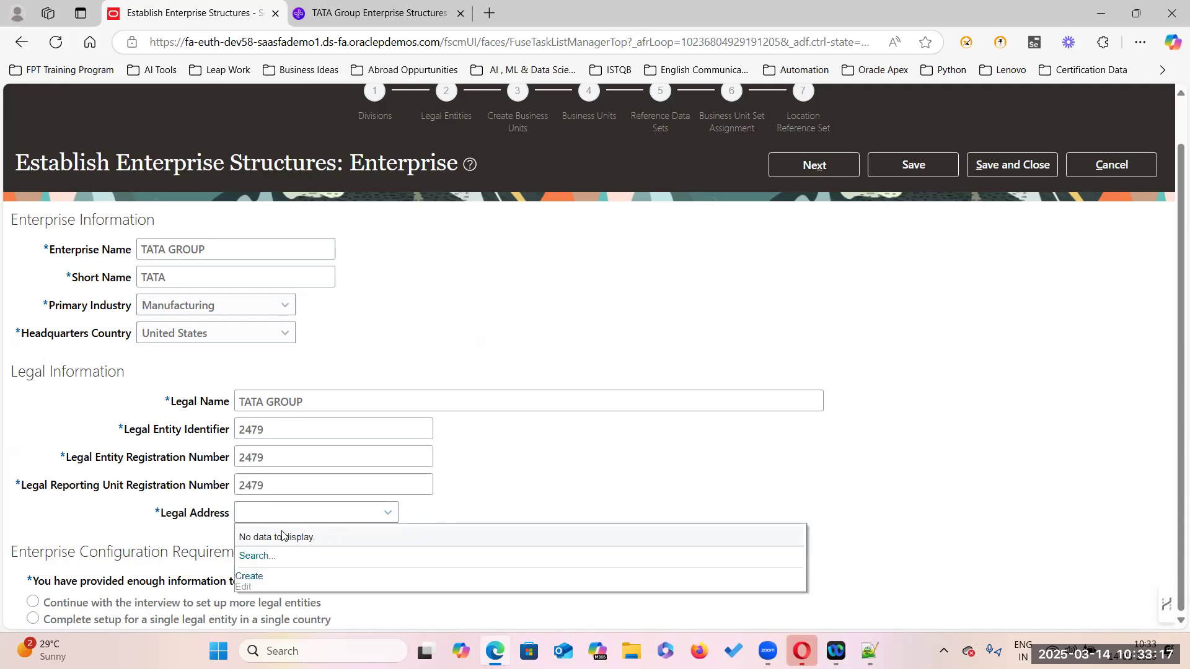
{"action": "left_click", "coordinate": [255, 555]}
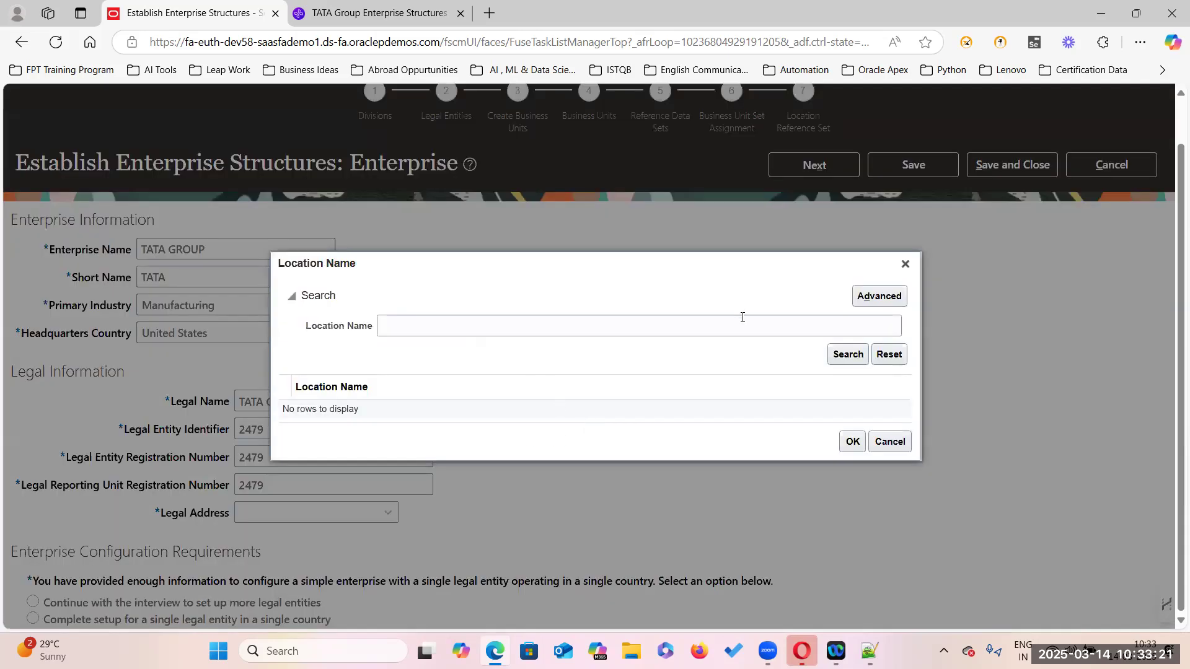
{"action": "left_click", "coordinate": [716, 330]}
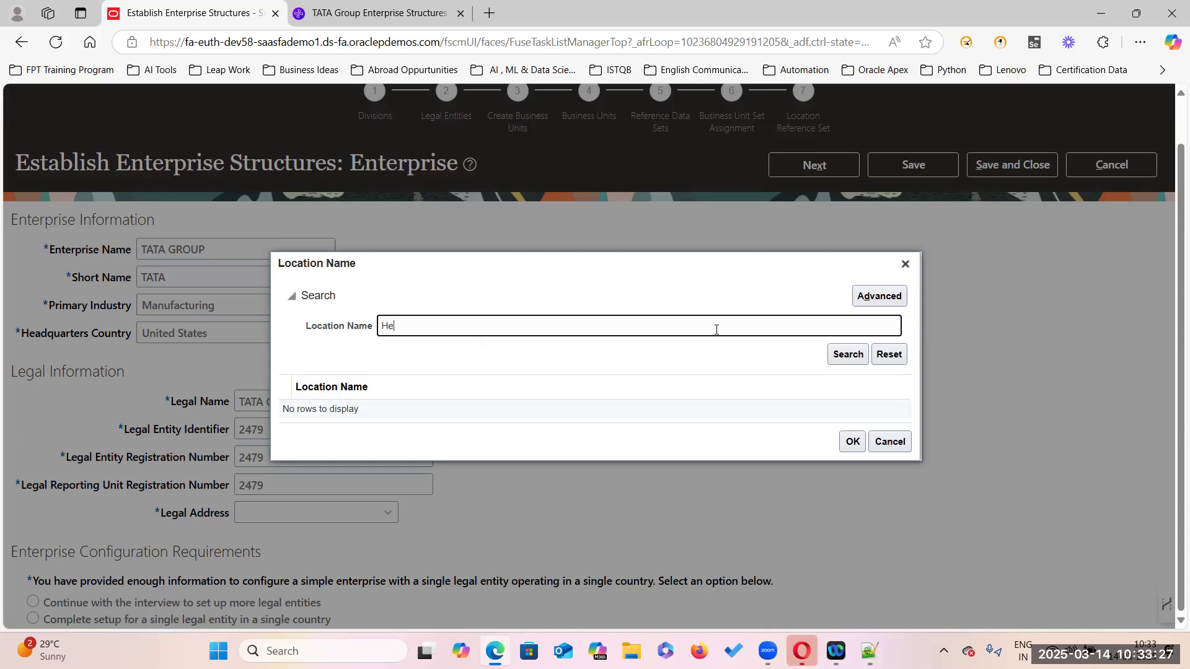
{"action": "type", "text": "Head%"}
{"action": "left_click", "coordinate": [838, 352]}
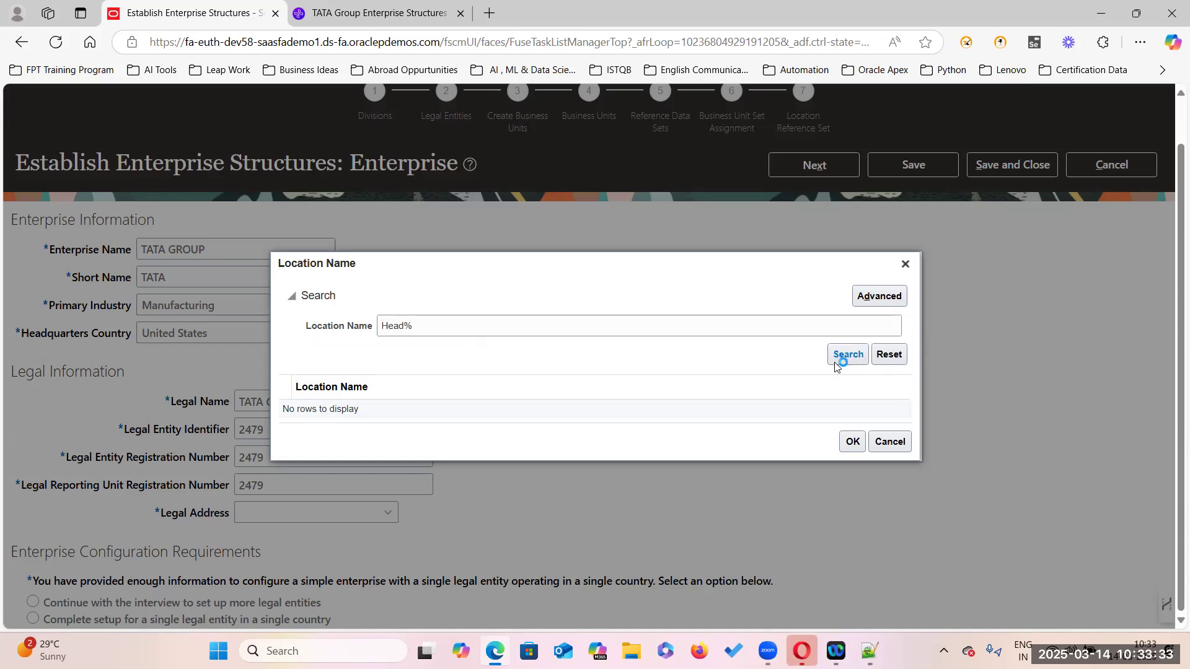
{"action": "left_click", "coordinate": [890, 441]}
{"action": "left_click", "coordinate": [369, 514]}
{"action": "left_click", "coordinate": [485, 532]}
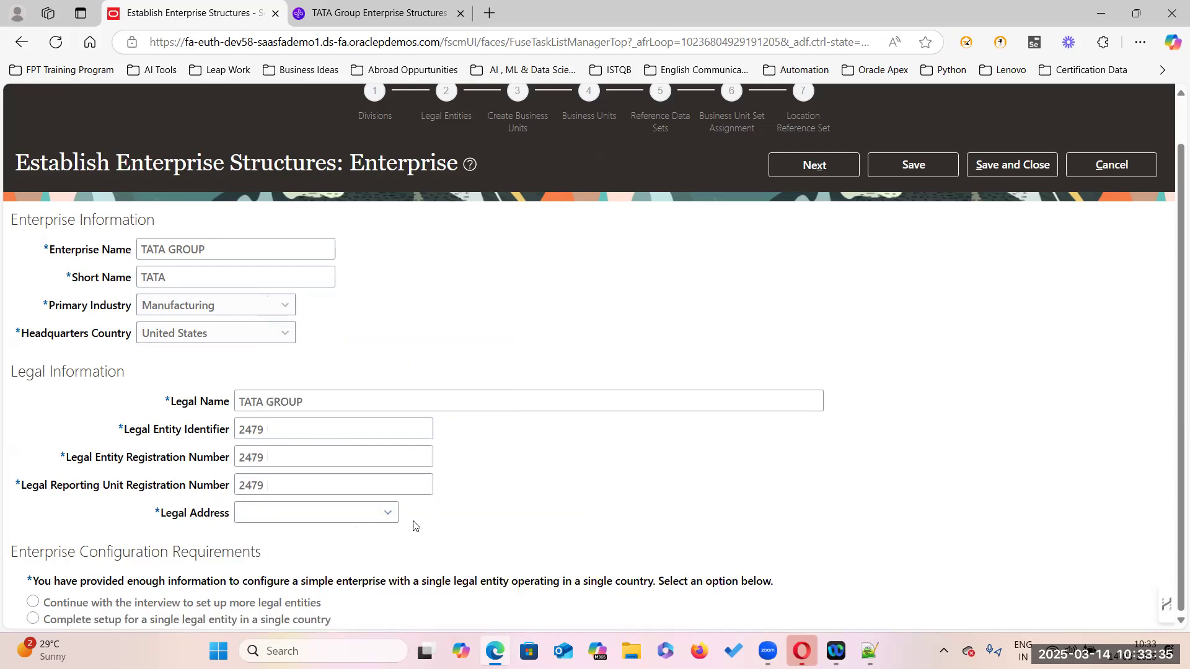
Start creating a new location for the legal address and name it Head Quarters, TATA GROUP
{"action": "left_click", "coordinate": [387, 514]}
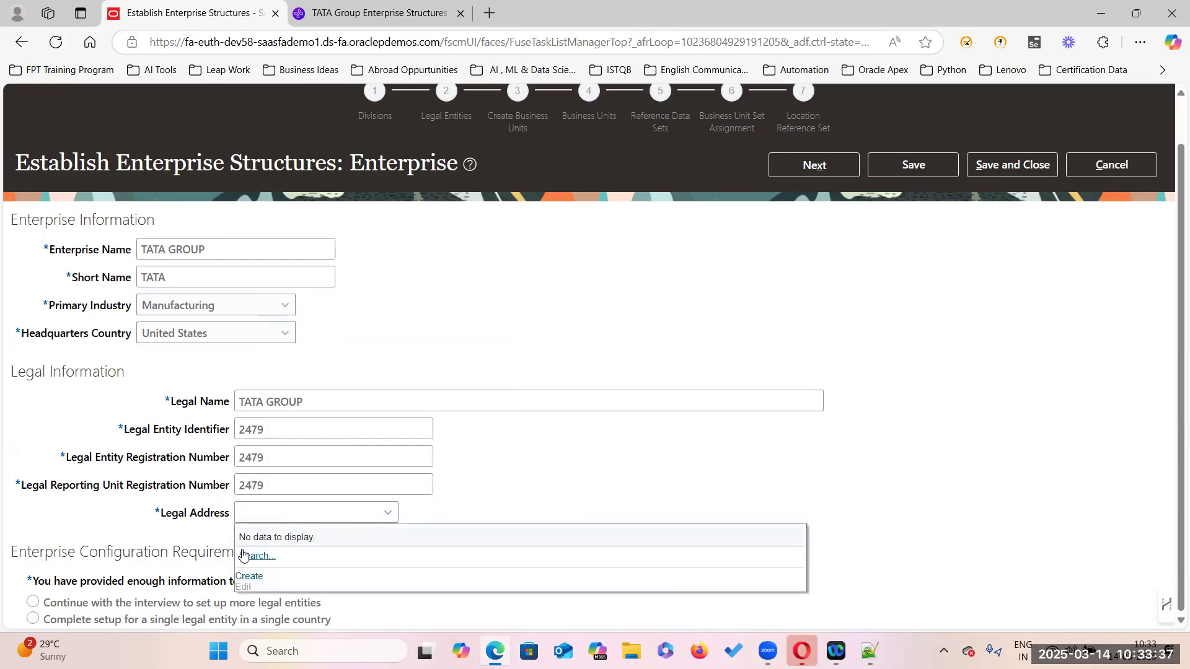
{"action": "left_click", "coordinate": [251, 556]}
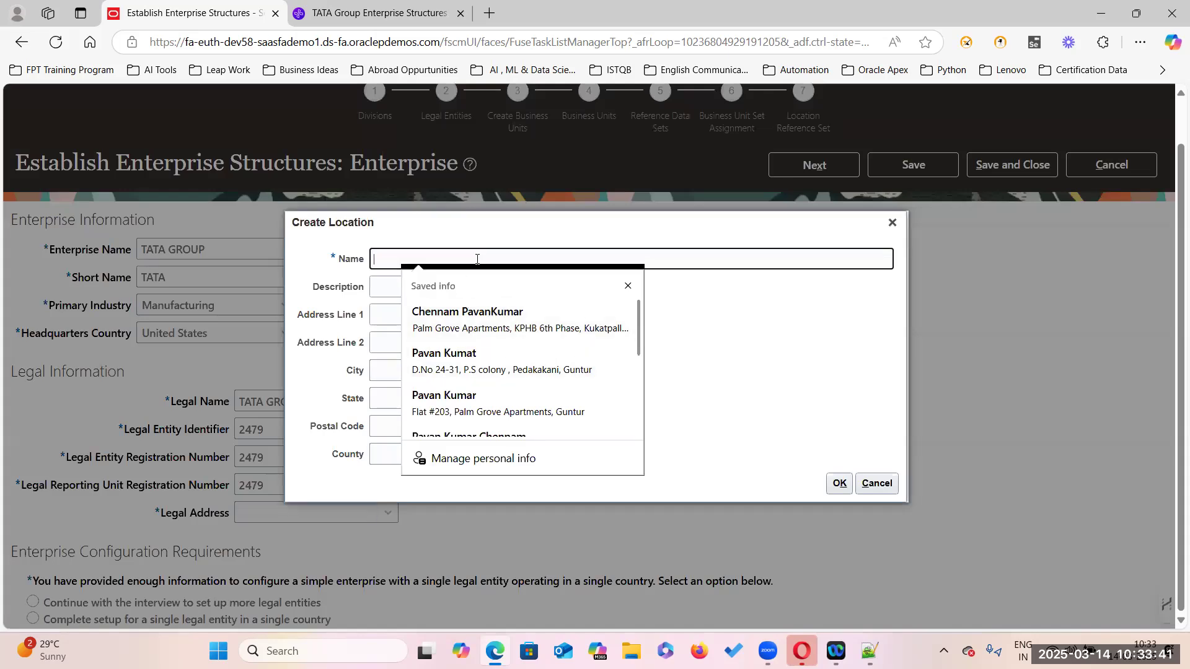
{"action": "type", "text": "Head Quarter"}
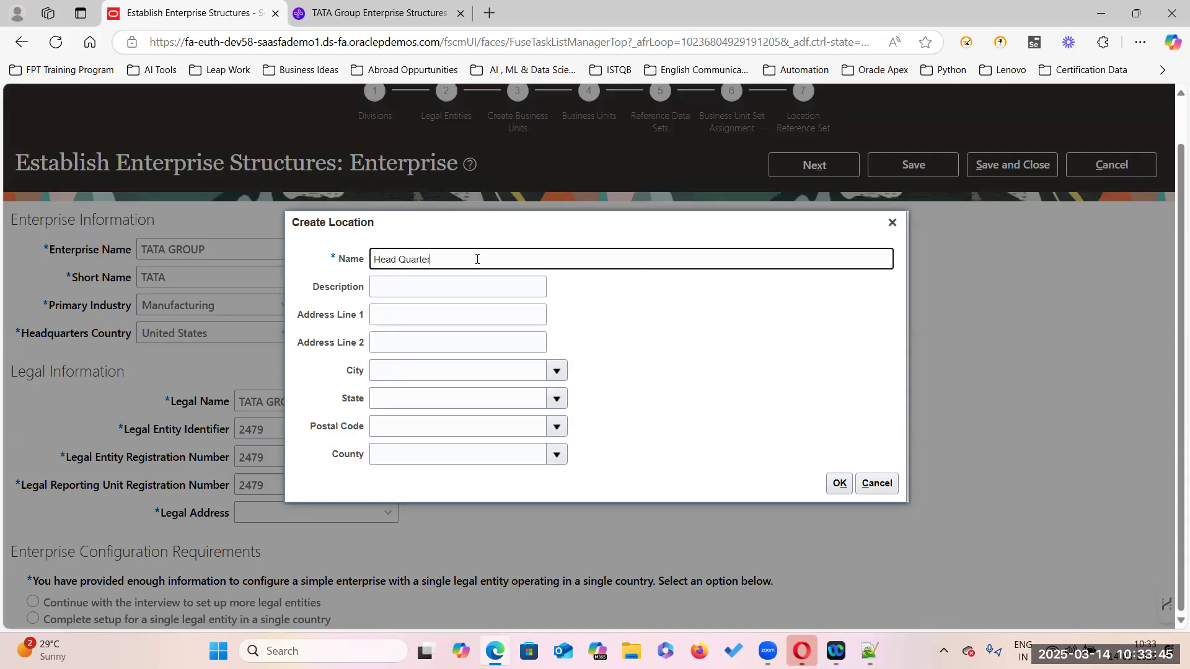
{"action": "type", "text": "s , TATA GROUP"}
{"action": "left_click", "coordinate": [437, 261]}
{"action": "key", "text": "BackSpace"}
Look up postal code 94061, choose the entry for Redwood City, San Mateo, California, and confirm the new headquarters location
{"action": "left_click", "coordinate": [554, 426]}
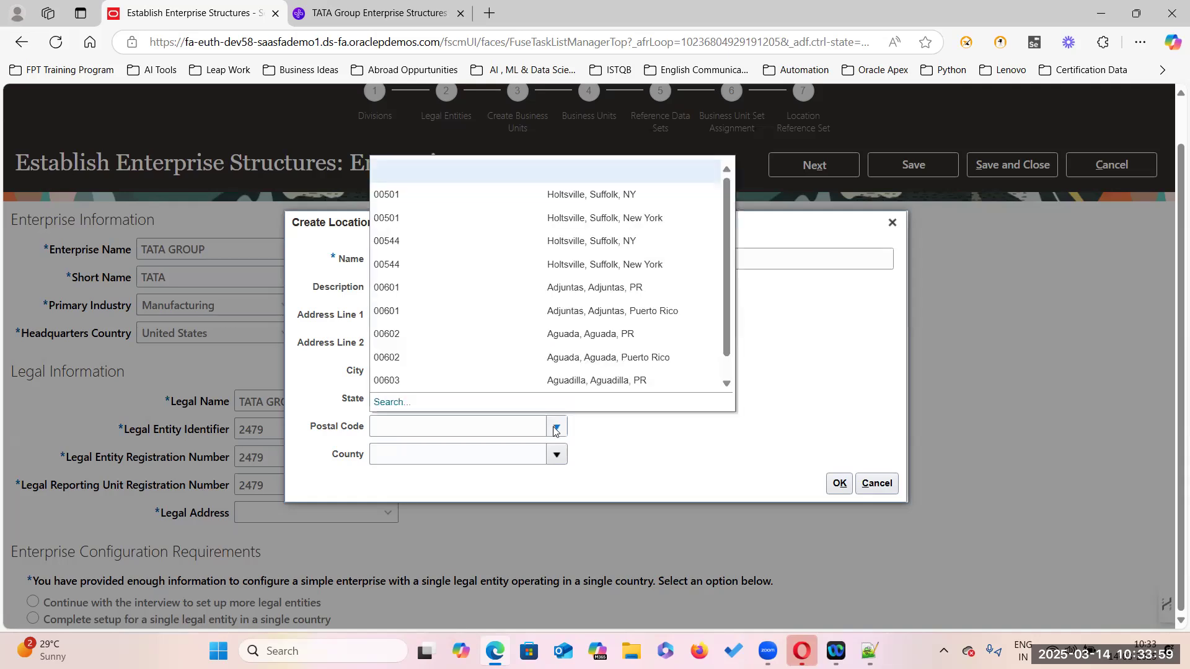
{"action": "left_click", "coordinate": [395, 404]}
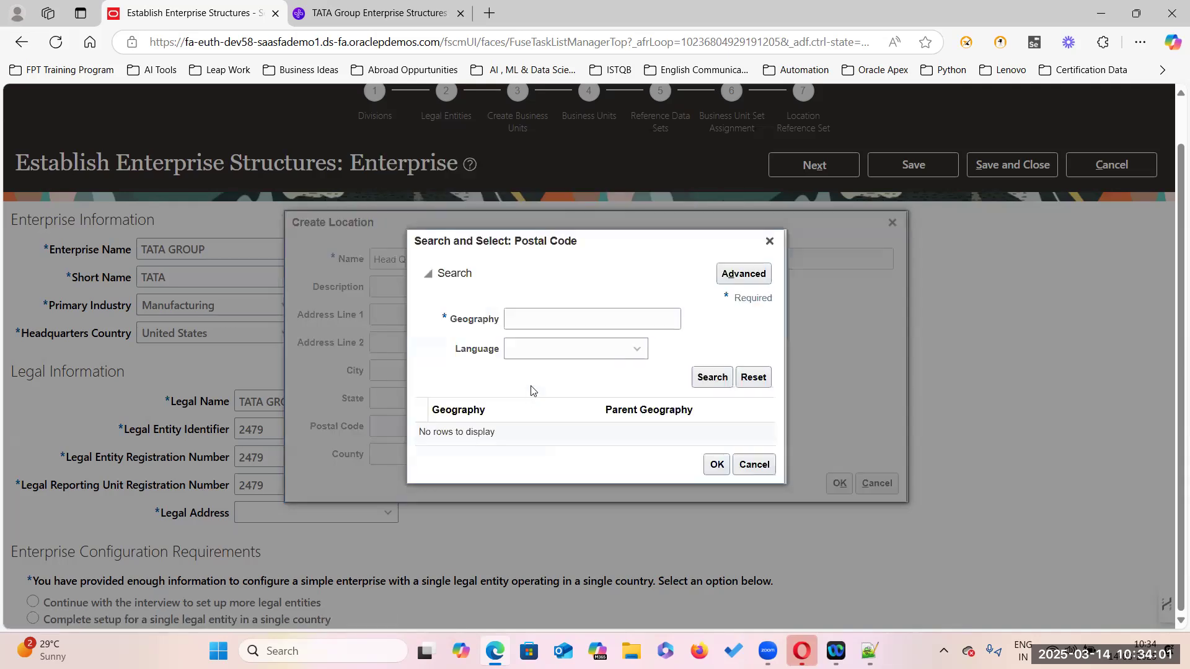
{"action": "left_click", "coordinate": [547, 320]}
{"action": "type", "text": "94061"}
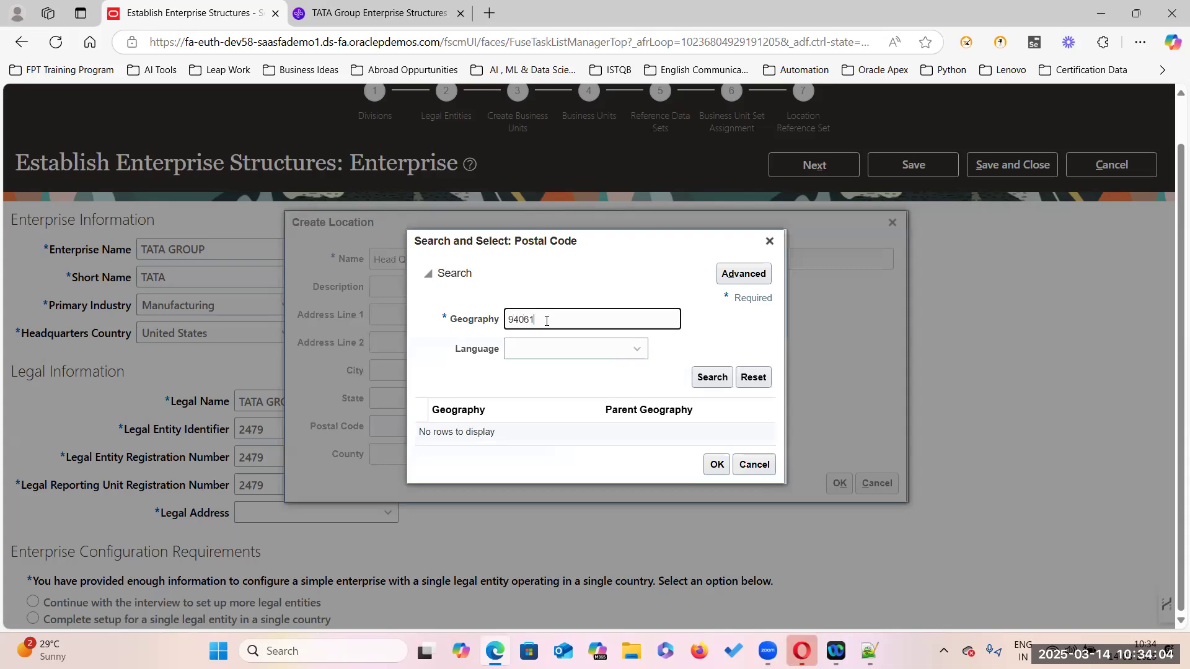
{"action": "left_click", "coordinate": [711, 377]}
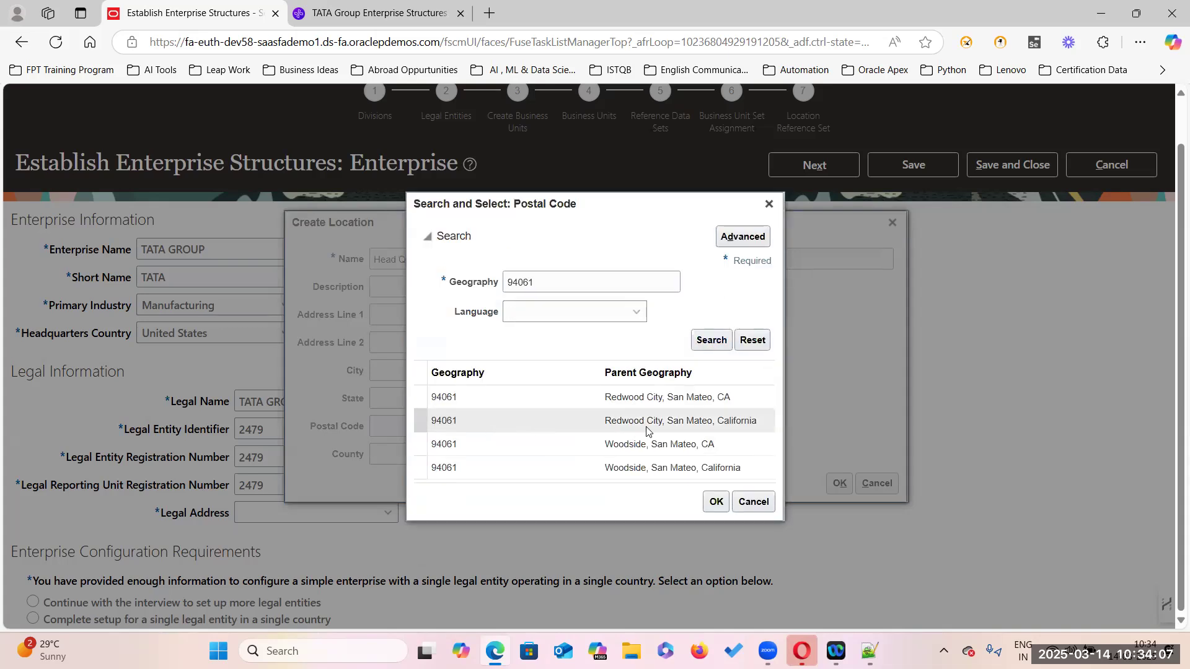
{"action": "left_click", "coordinate": [639, 423]}
{"action": "left_click", "coordinate": [716, 501]}
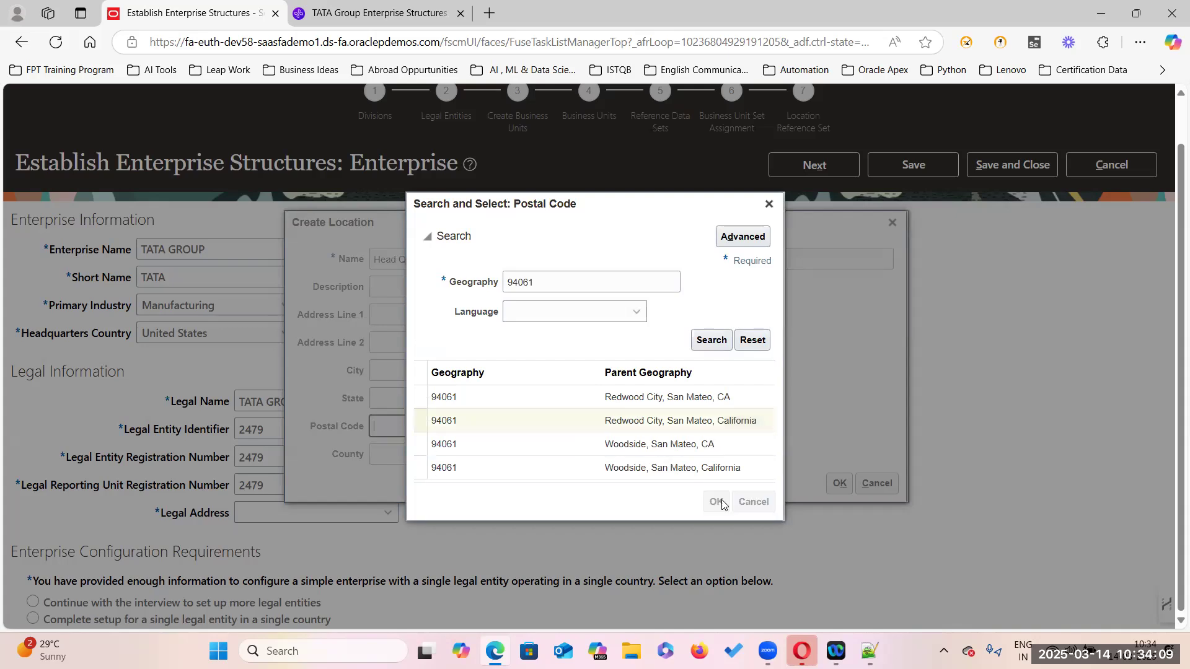
{"action": "left_click", "coordinate": [736, 417]}
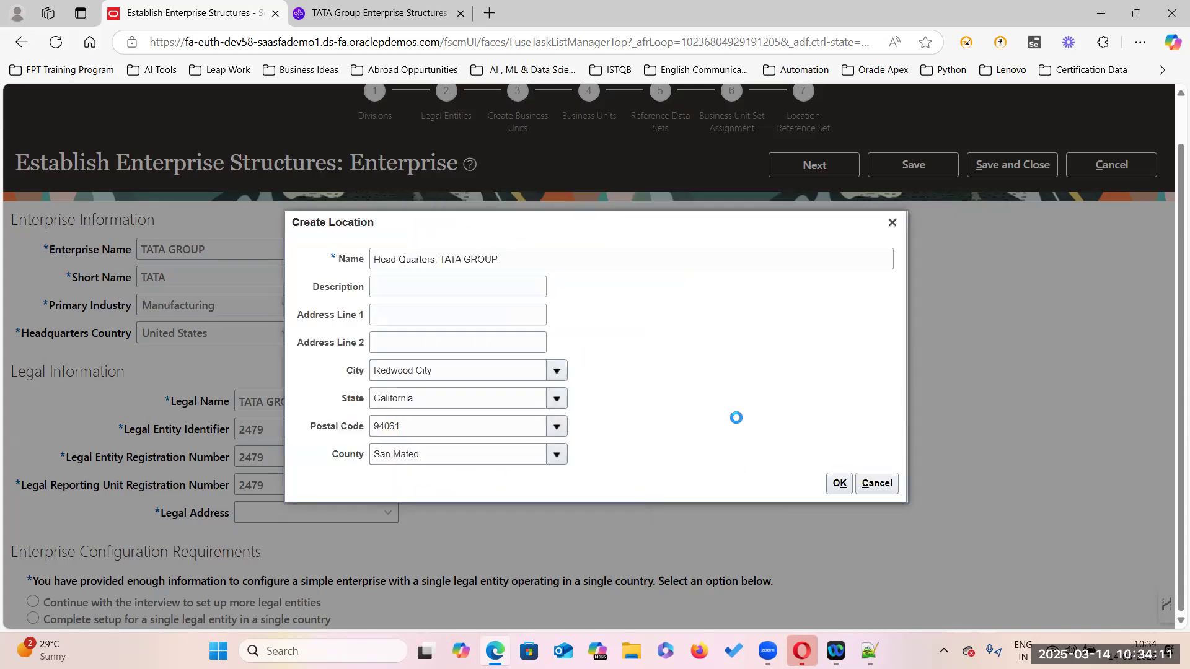
{"action": "left_click", "coordinate": [840, 484]}
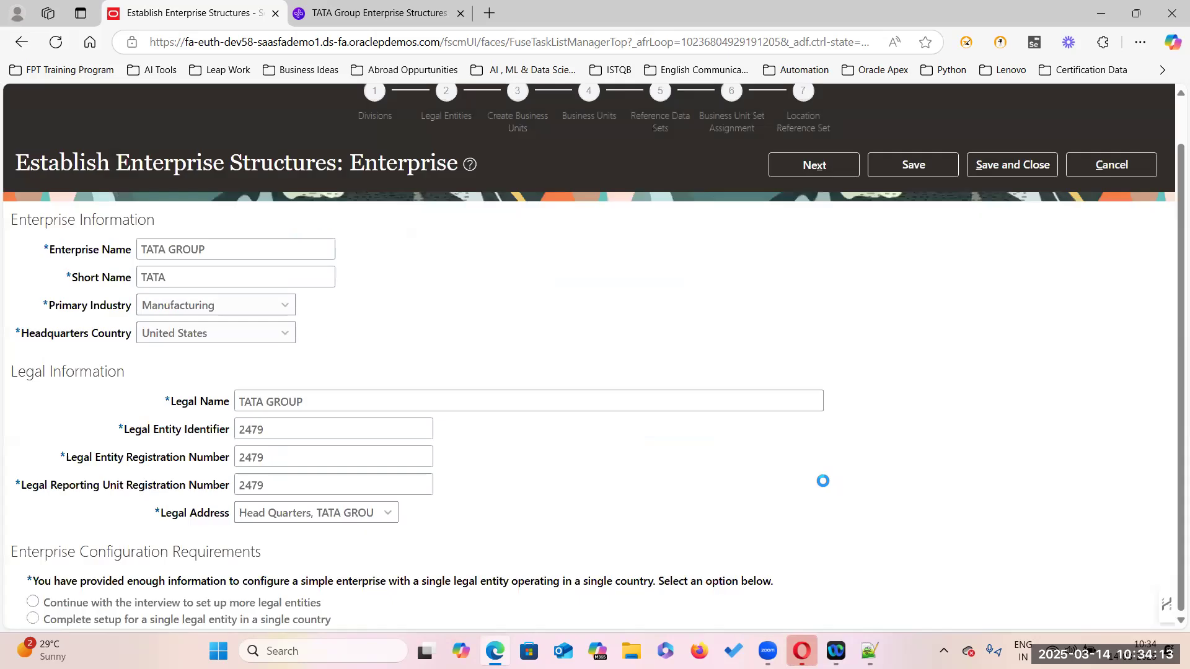
Choose to continue the interview to set up more legal entities and proceed to the Divisions stage
{"action": "left_click", "coordinate": [33, 602]}
{"action": "scroll", "coordinate": [642, 357], "scroll_direction": "up", "scroll_amount": 1}
{"action": "scroll", "coordinate": [635, 352], "scroll_direction": "down", "scroll_amount": 1}
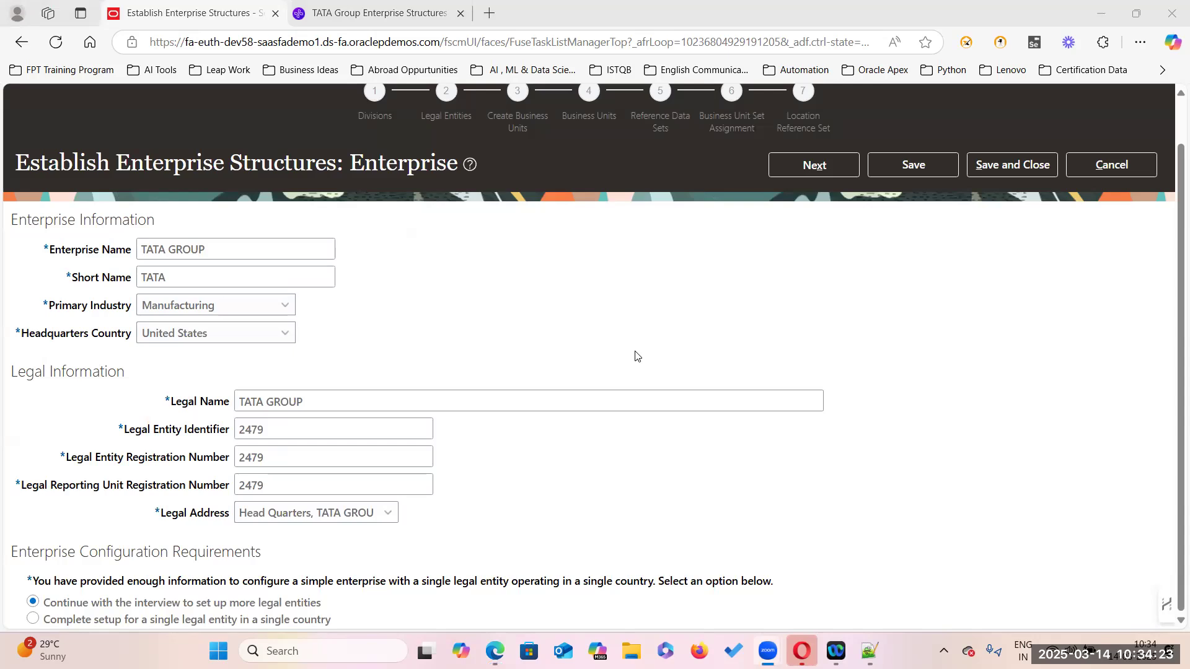
{"action": "scroll", "coordinate": [635, 355], "scroll_direction": "up", "scroll_amount": 1}
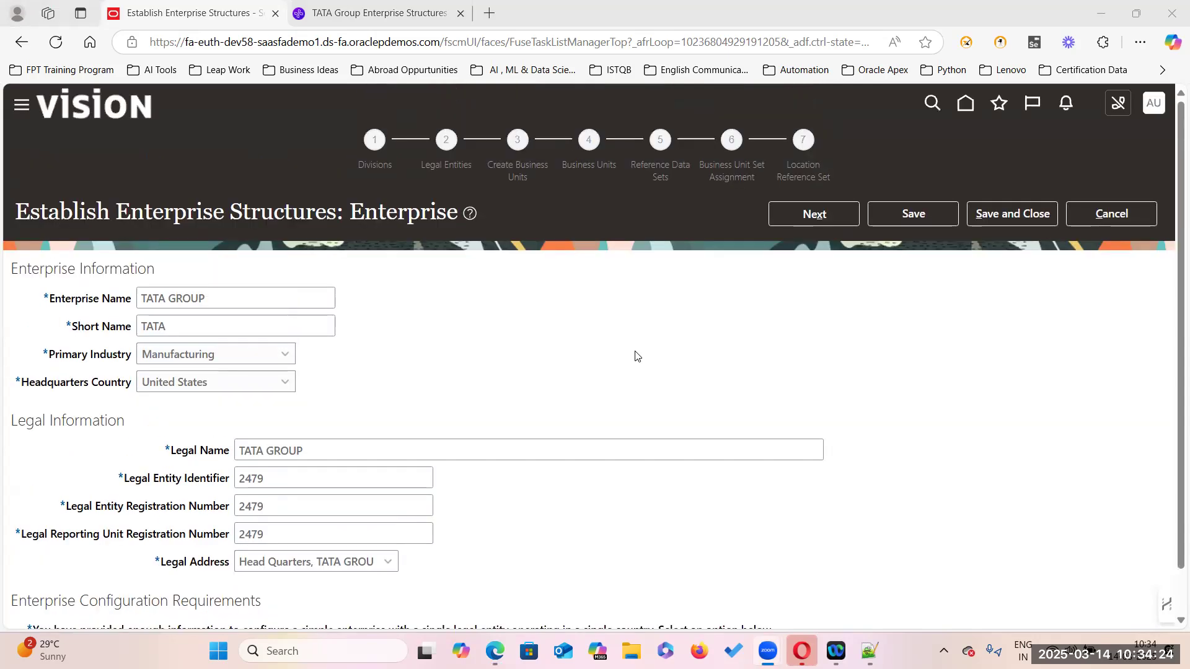
{"action": "left_click", "coordinate": [824, 216]}
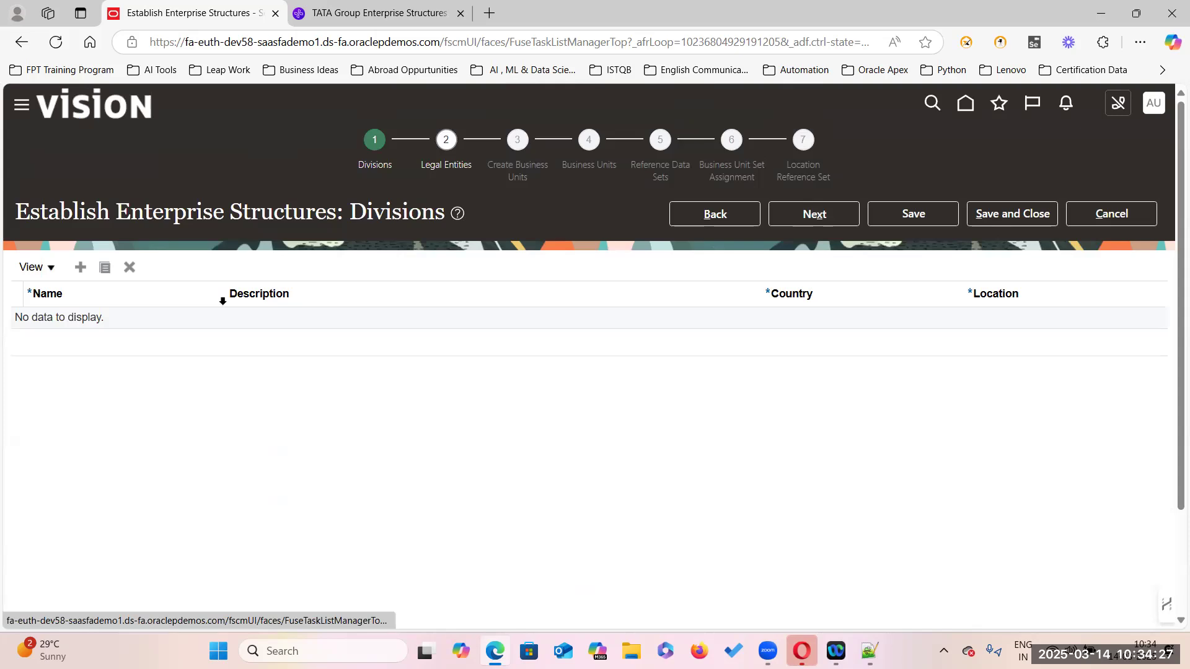
Add a division named IT with the description Information Technology
{"action": "left_click", "coordinate": [79, 274]}
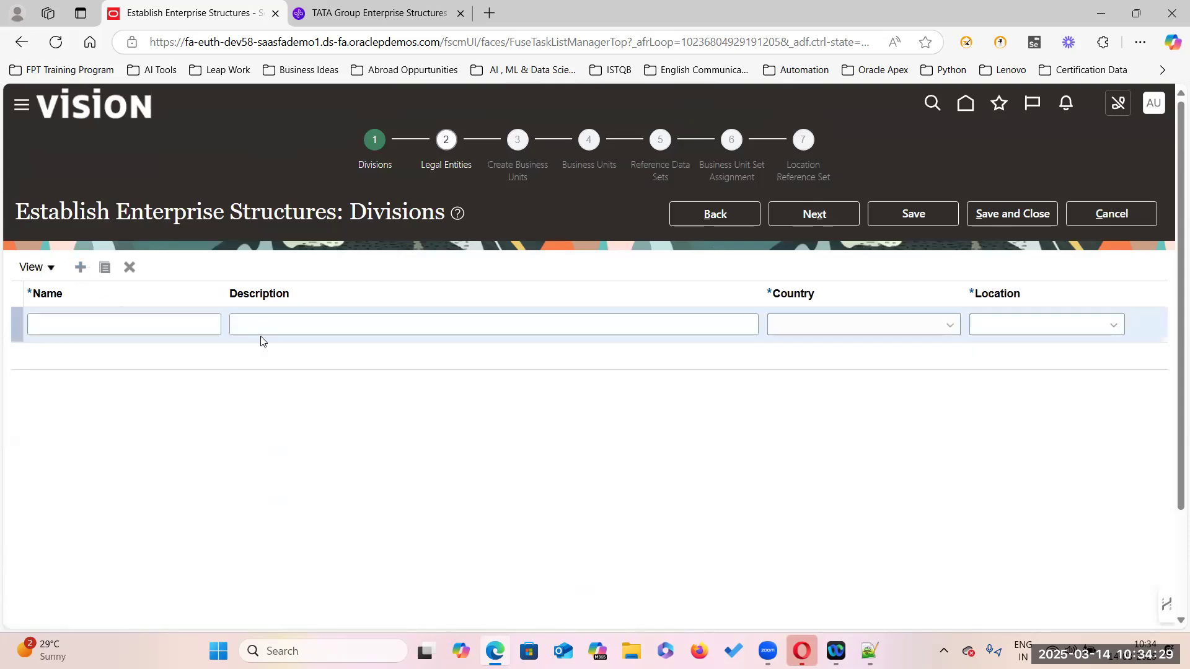
{"action": "left_click", "coordinate": [181, 321]}
{"action": "type", "text": "IT"}
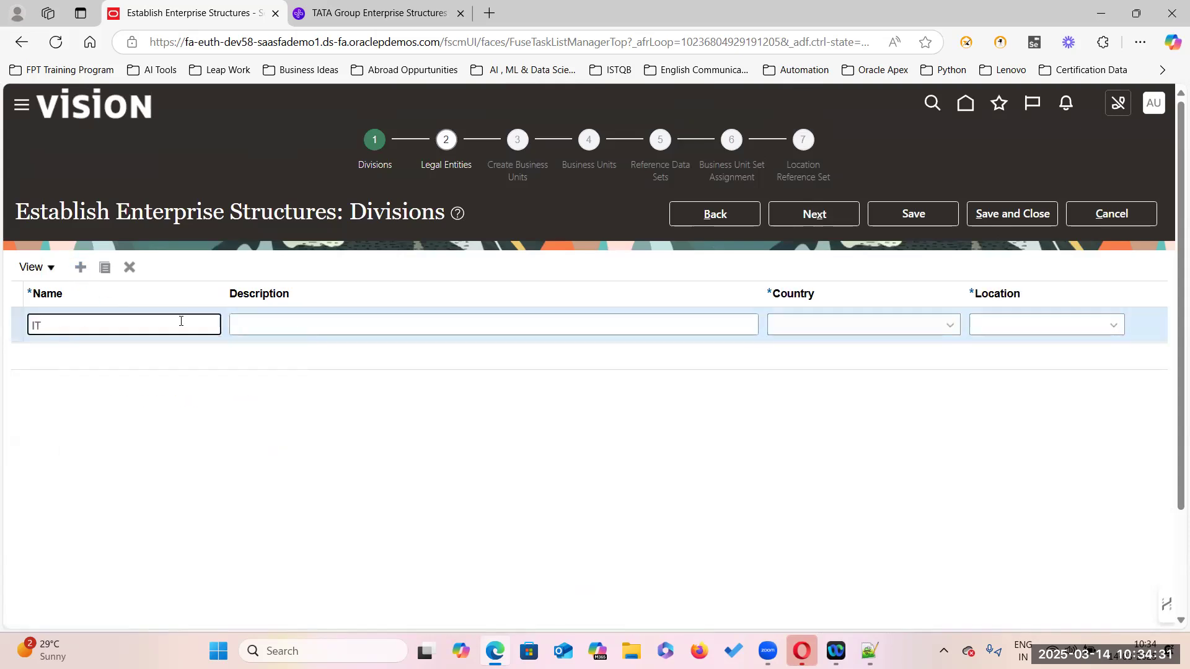
{"action": "left_click", "coordinate": [246, 325]}
{"action": "type", "text": "Information Technology"}
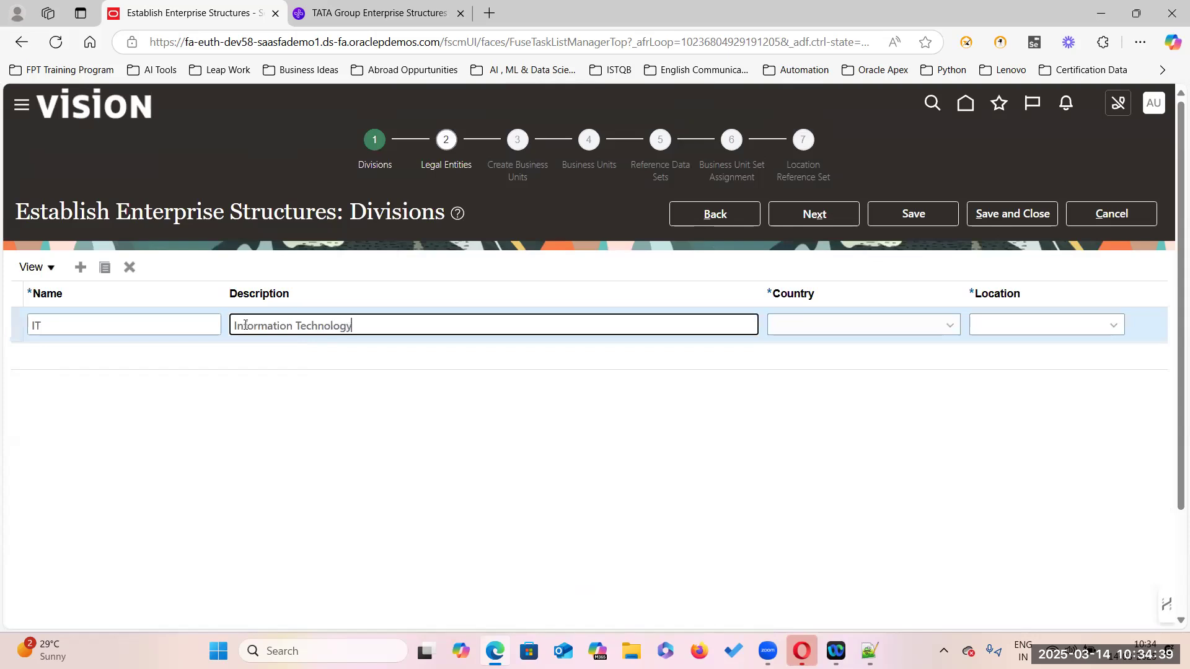
Set the IT division's country to United States and its location to Head Quarters, TATA GROUP
{"action": "left_click", "coordinate": [949, 326]}
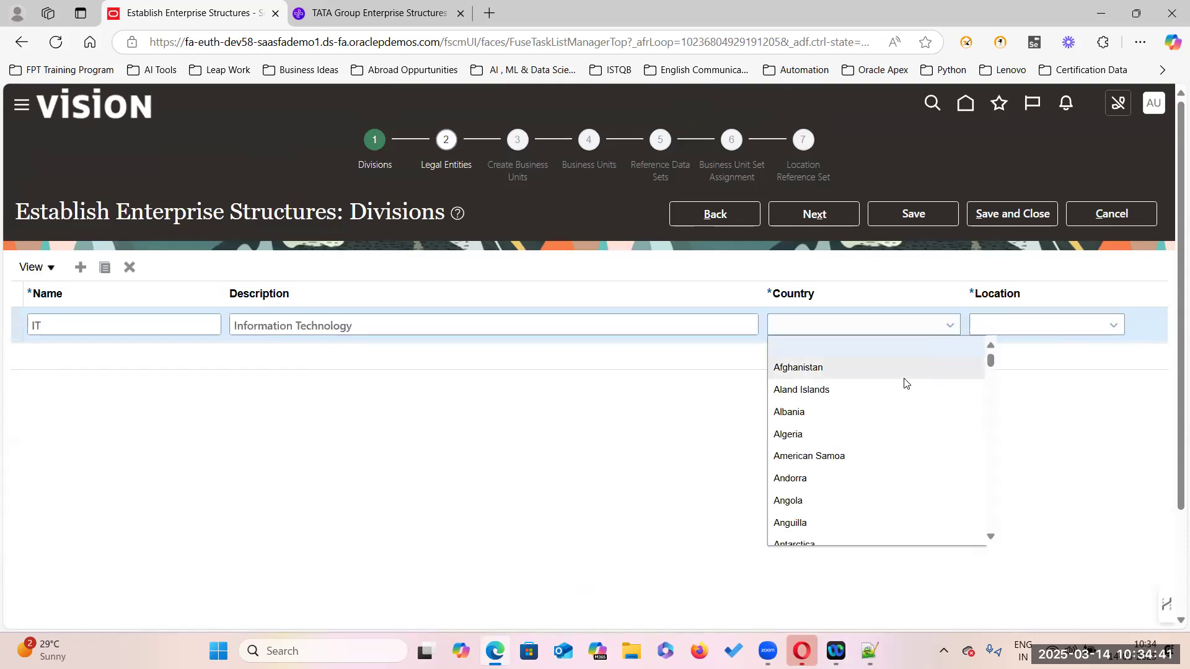
{"action": "type", "text": "un"}
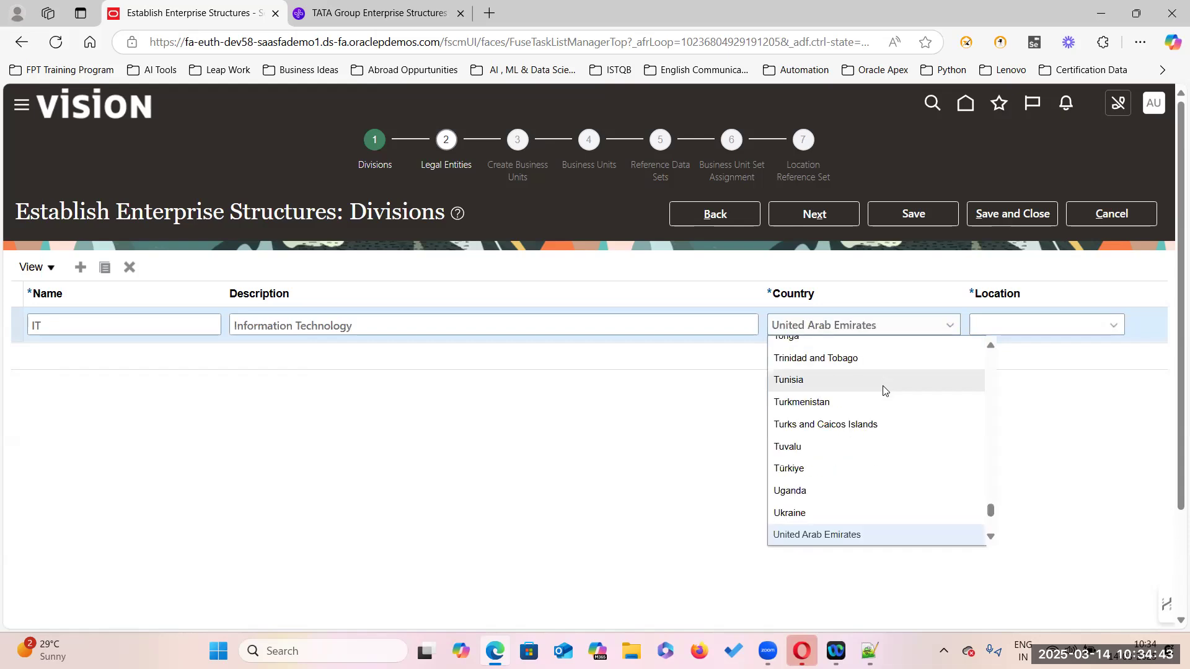
{"action": "scroll", "coordinate": [883, 391], "scroll_direction": "down", "scroll_amount": 4}
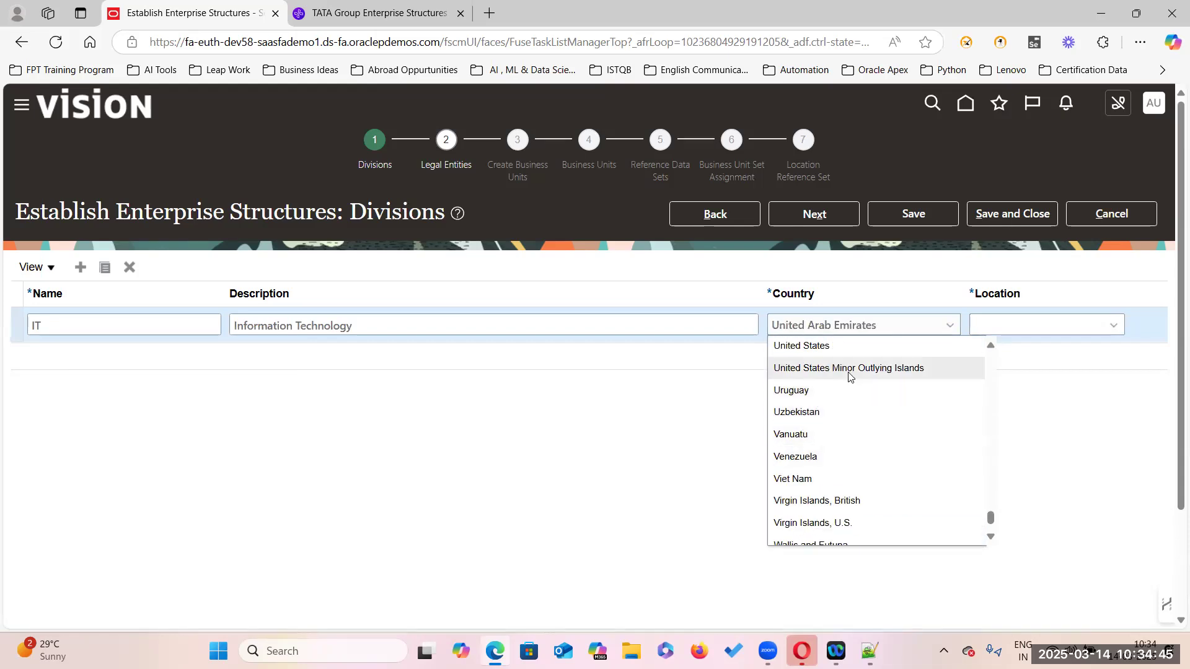
{"action": "left_click", "coordinate": [843, 347]}
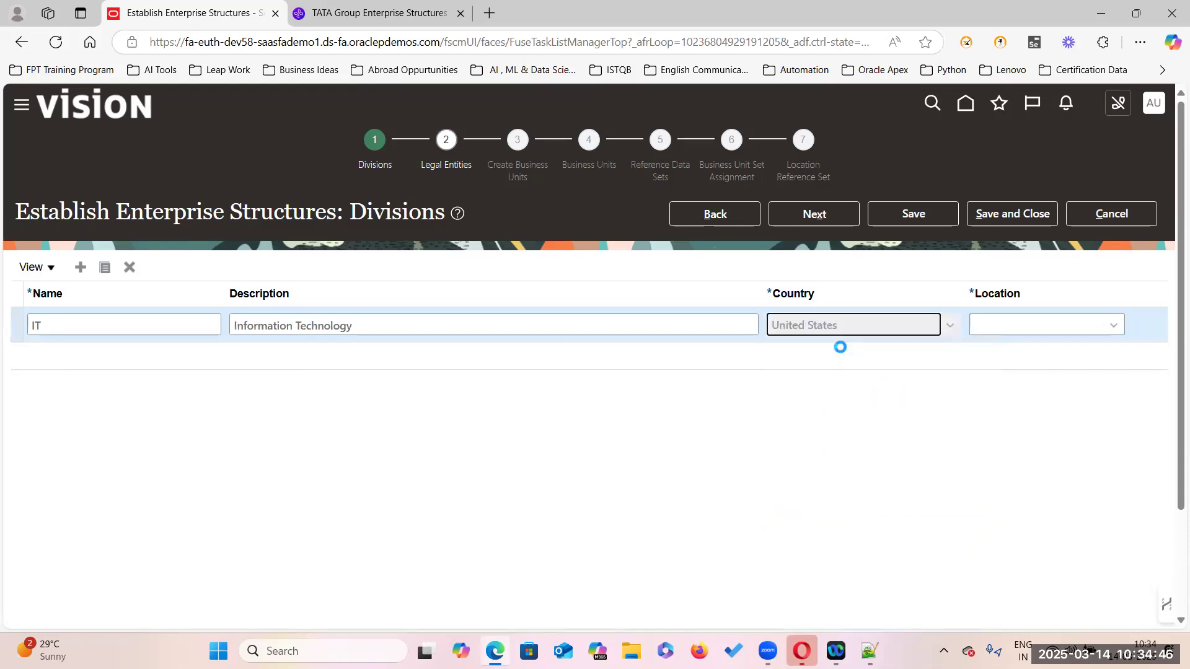
{"action": "left_click", "coordinate": [1112, 330]}
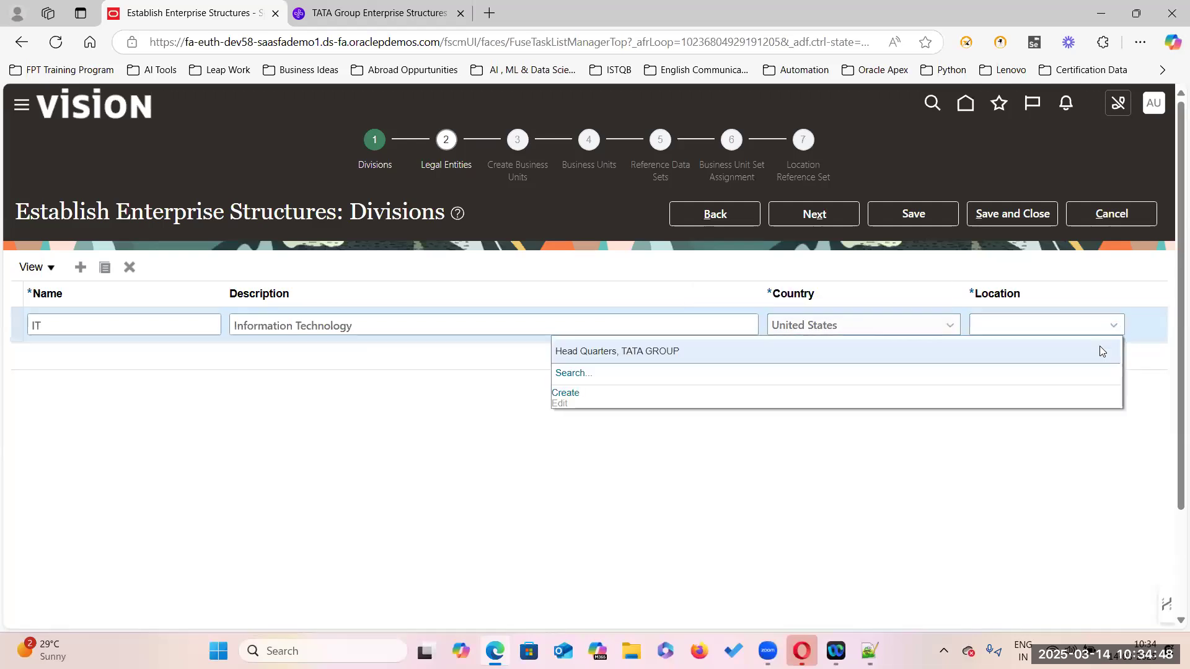
{"action": "left_click", "coordinate": [663, 350]}
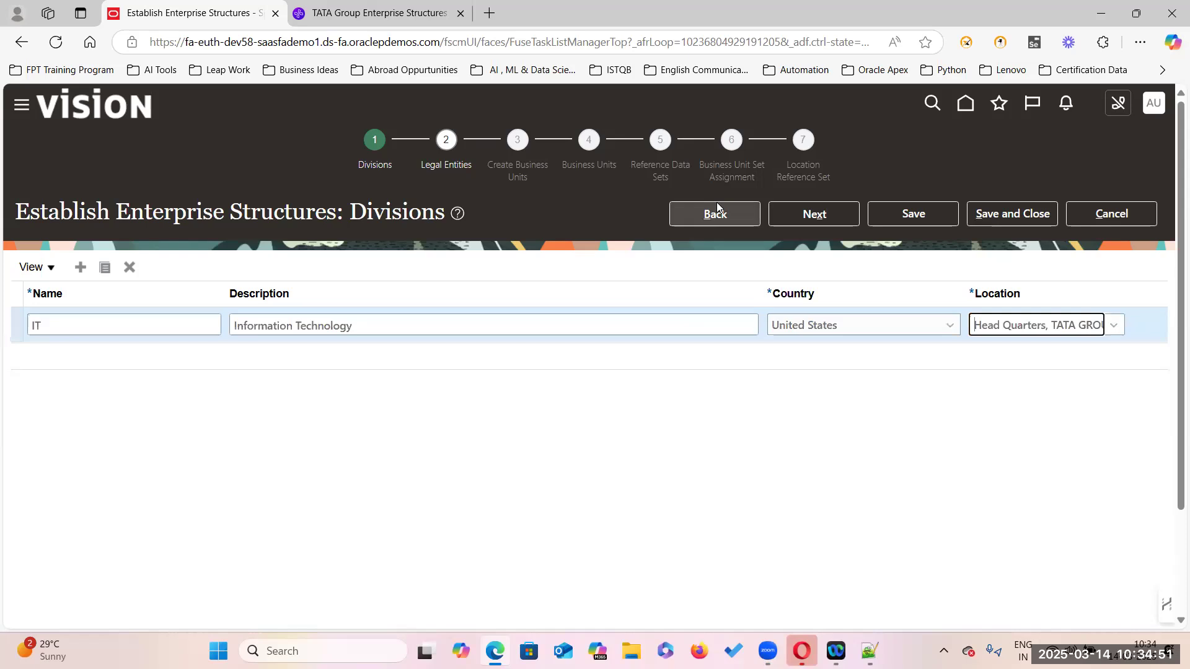
Add another division row and check the TATA Group structure diagram in Xmind for the next division before returning to the setup
{"action": "left_click", "coordinate": [80, 267]}
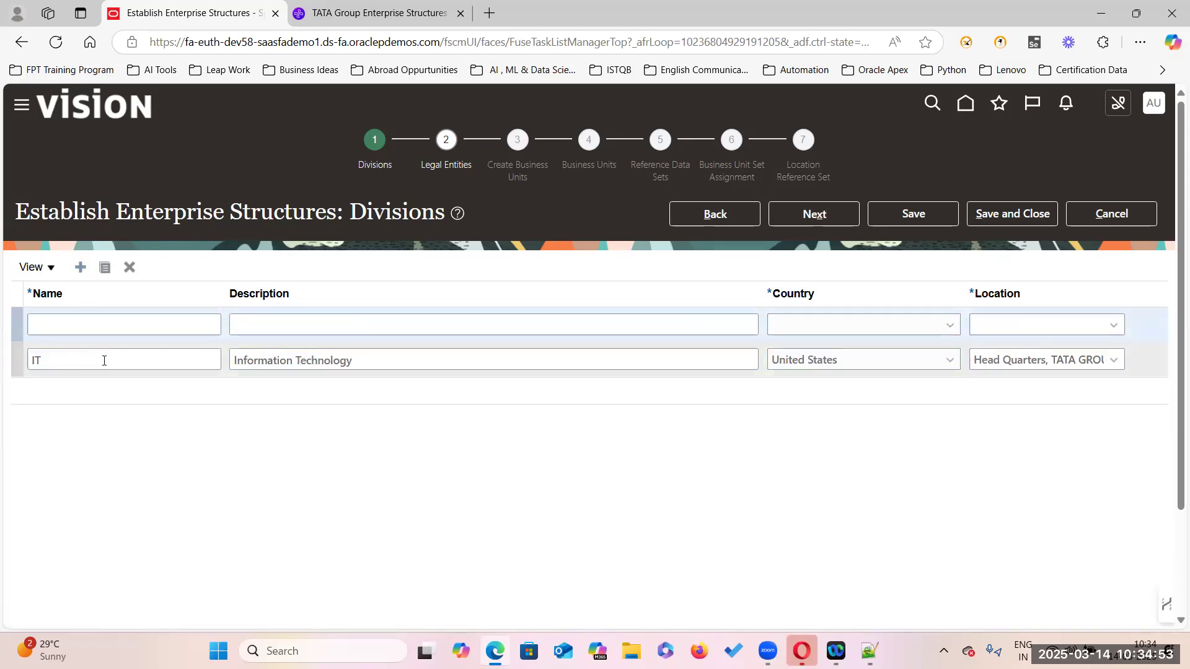
{"action": "left_click", "coordinate": [53, 321]}
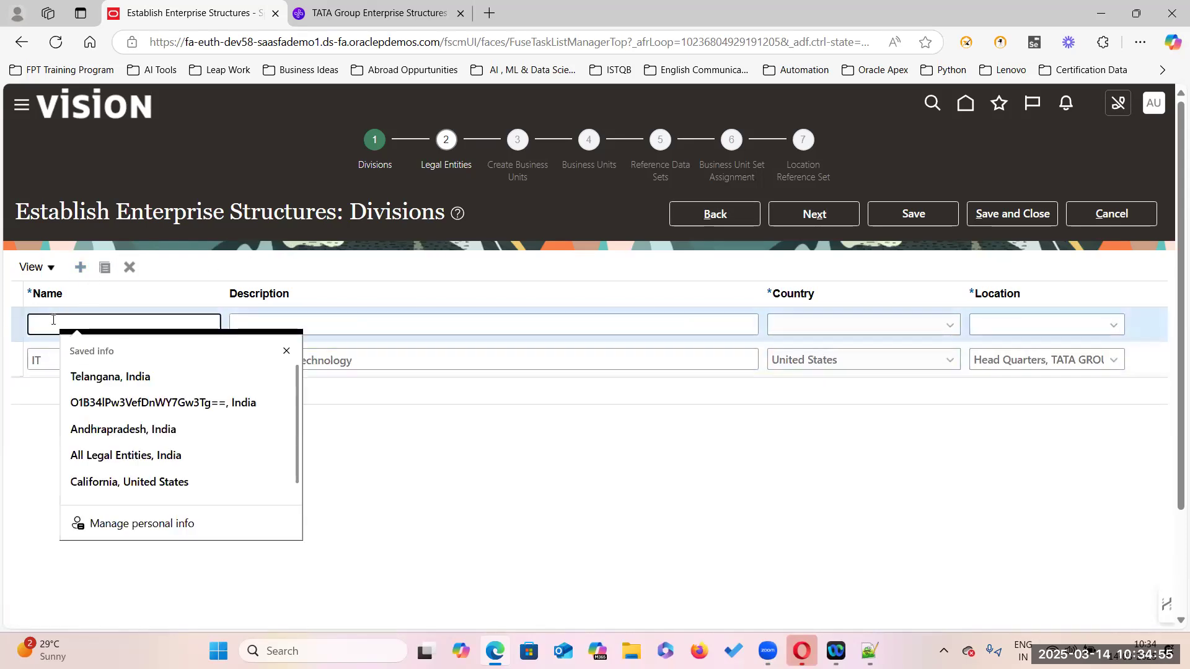
{"action": "left_click", "coordinate": [645, 541]}
{"action": "key", "text": "alt+Tab"}
{"action": "key", "text": "alt+Tab"}
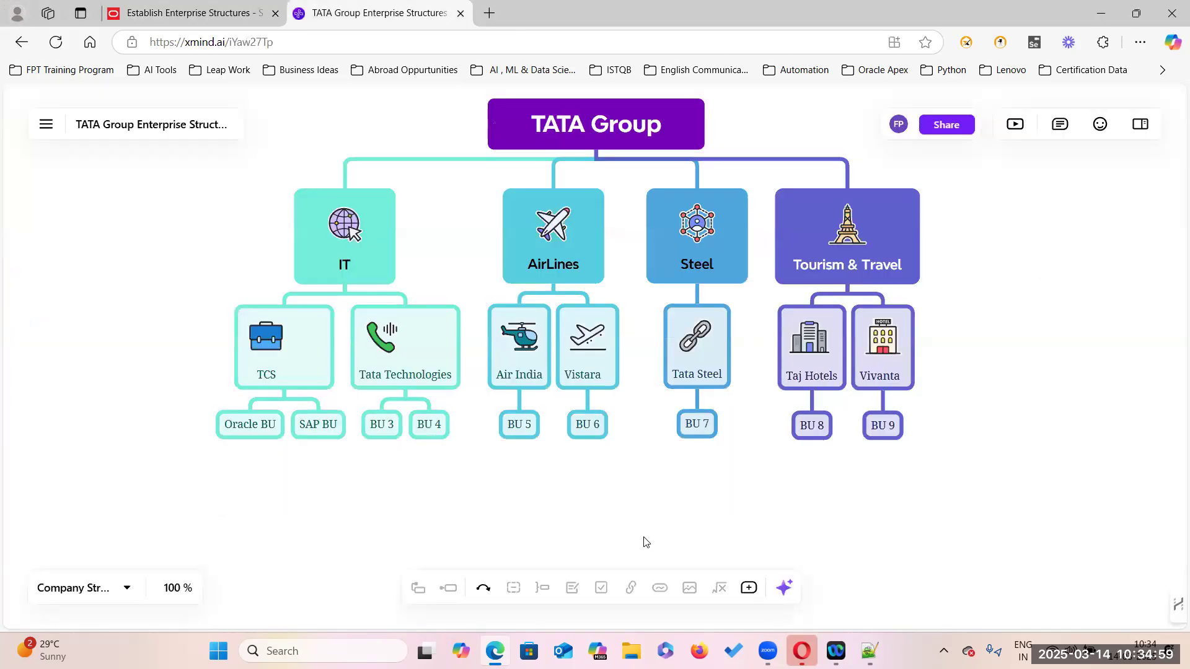
{"action": "key", "text": "alt+Tab"}
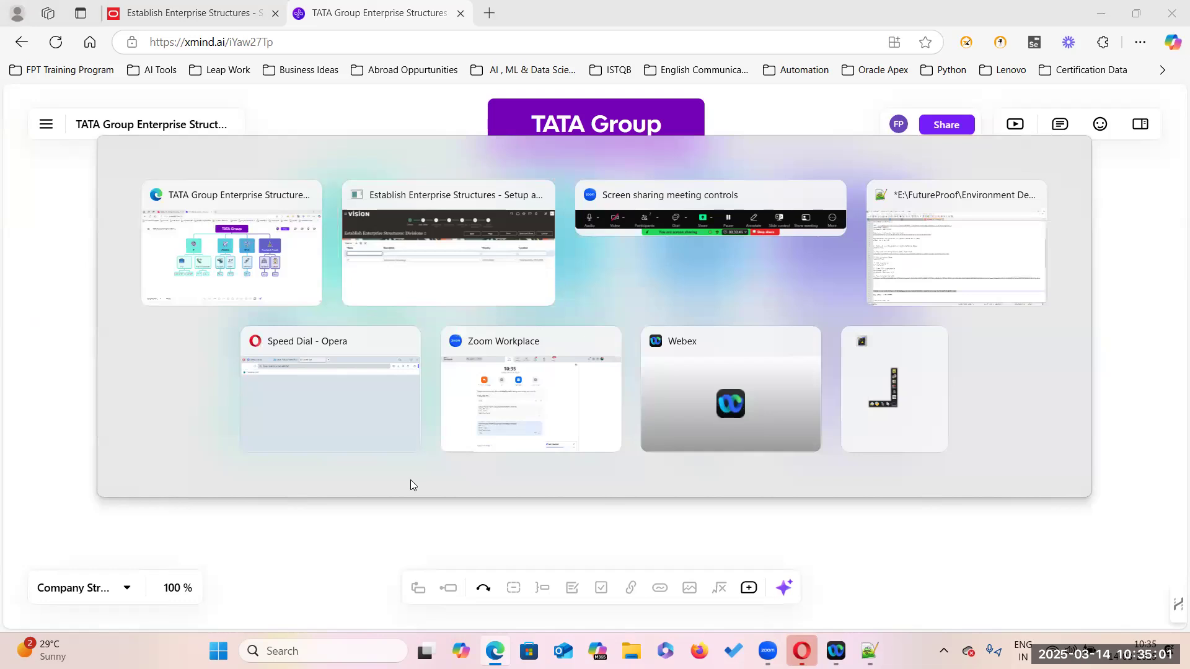
Enter TATA AIR LINES as both the name and the description of the new division
{"action": "type", "text": "AIR"}
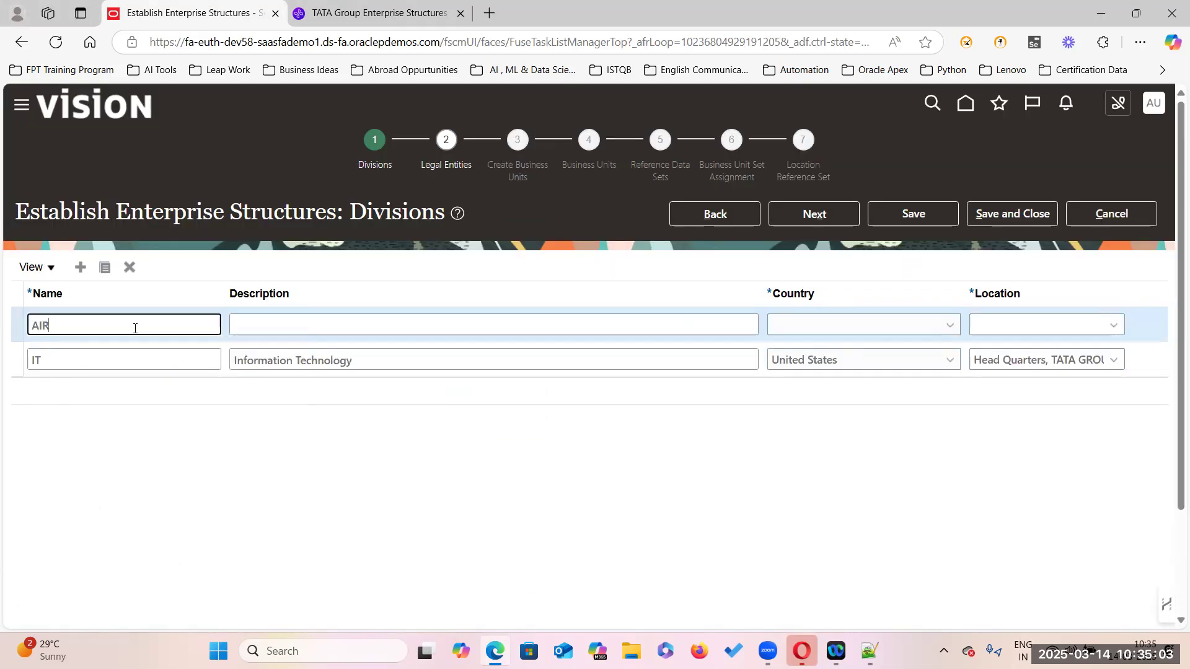
{"action": "type", "text": "Lines"}
{"action": "left_click", "coordinate": [46, 325]}
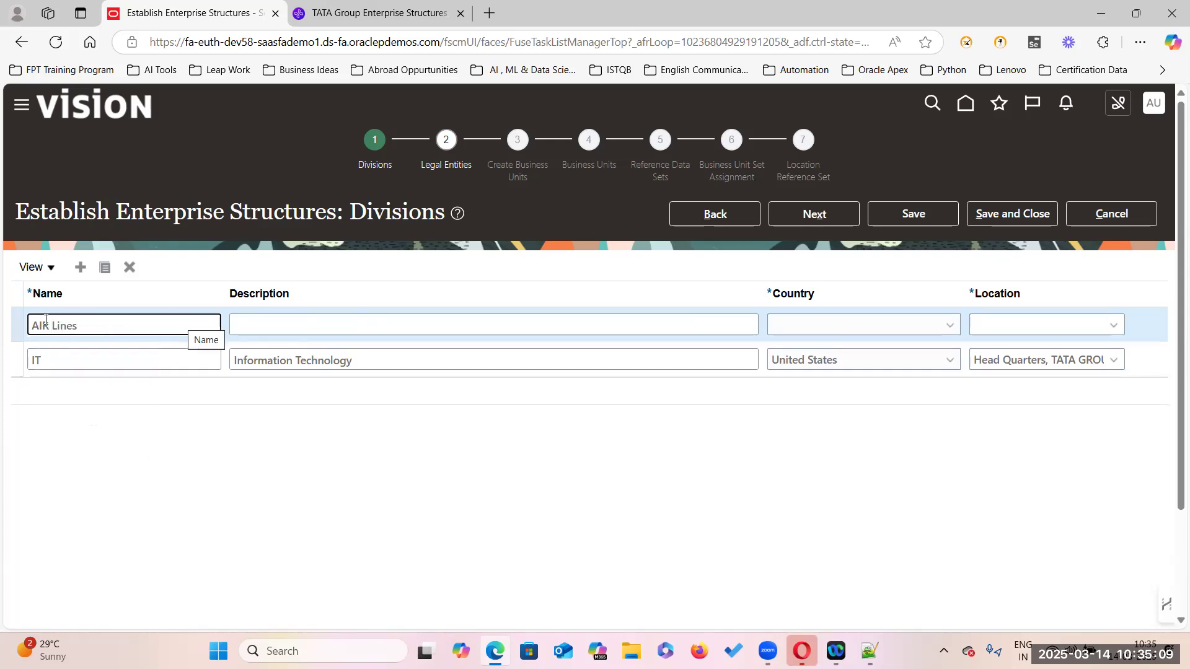
{"action": "left_click", "coordinate": [252, 320]}
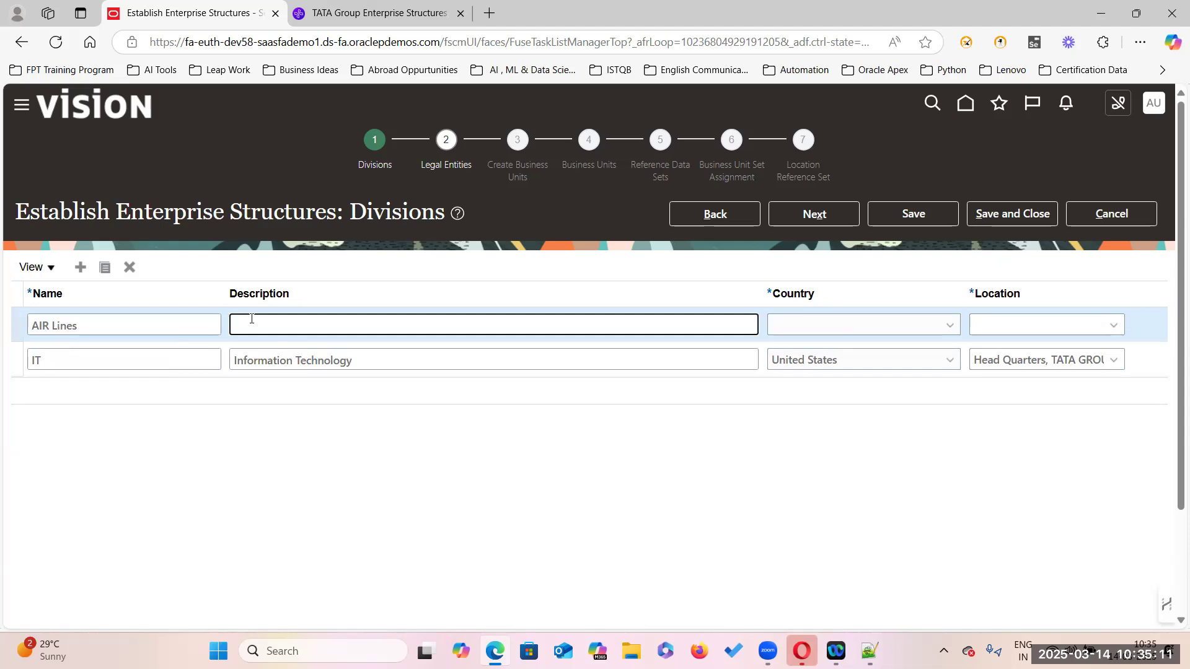
{"action": "type", "text": "TATA AIR LINES"}
{"action": "left_click", "coordinate": [40, 329]}
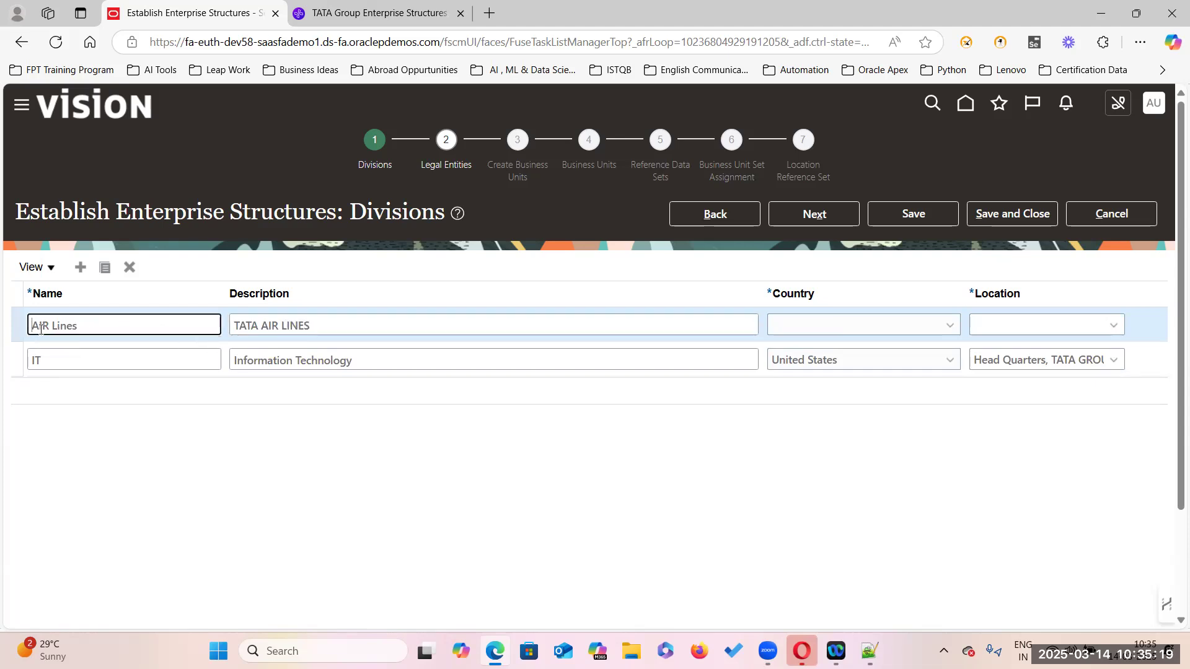
{"action": "type", "text": "TATA"}
{"action": "key", "text": "BackSpace"}
{"action": "key", "text": "BackSpace"}
{"action": "key", "text": "BackSpace"}
{"action": "key", "text": "BackSpace"}
{"action": "type", "text": "INES"}
Assign the TATA AIR LINES division to United States with Head Quarters, TATA GROUP as its location
{"action": "left_click", "coordinate": [948, 326]}
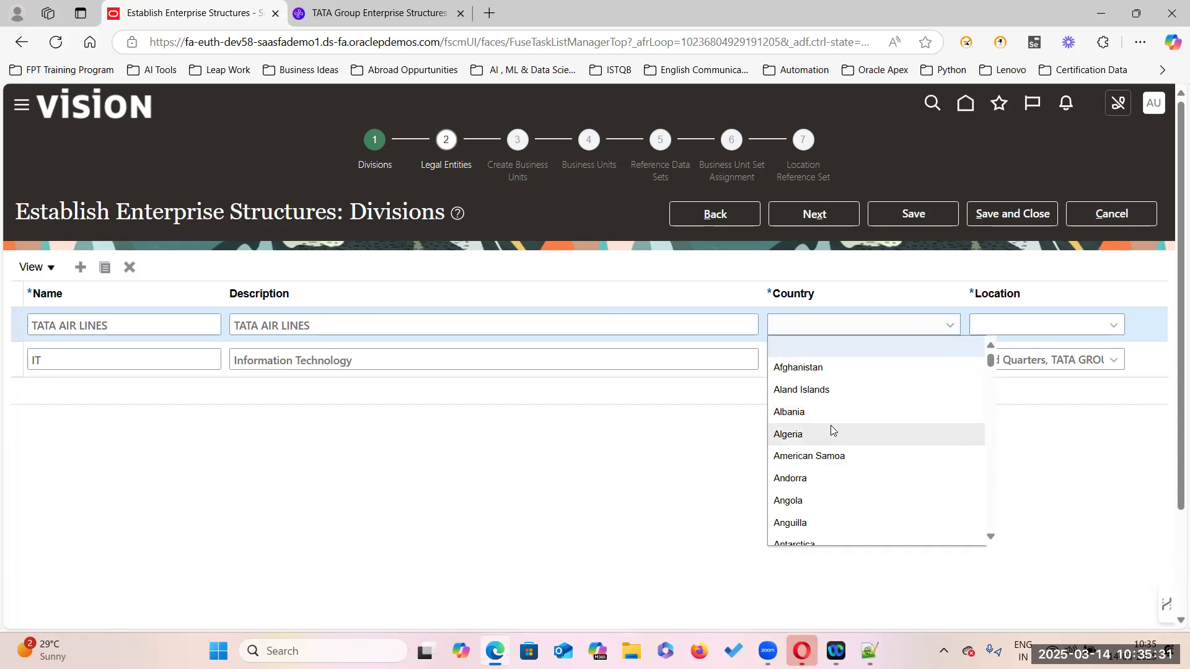
{"action": "type", "text": "un"}
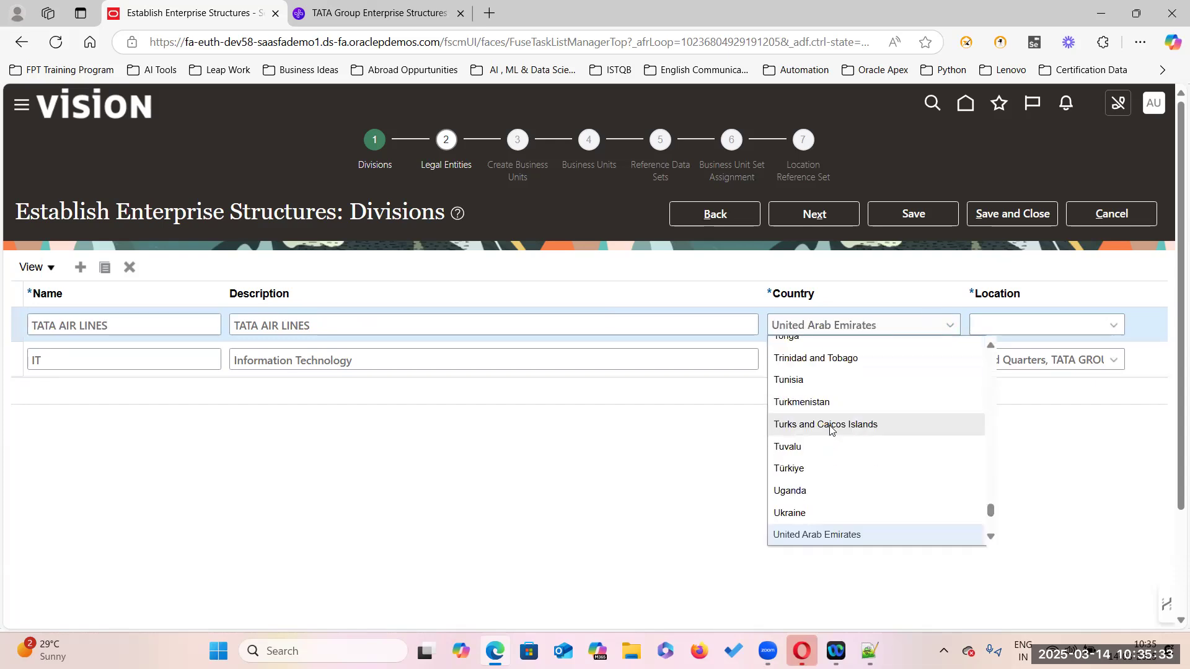
{"action": "scroll", "coordinate": [830, 431], "scroll_direction": "down", "scroll_amount": 3}
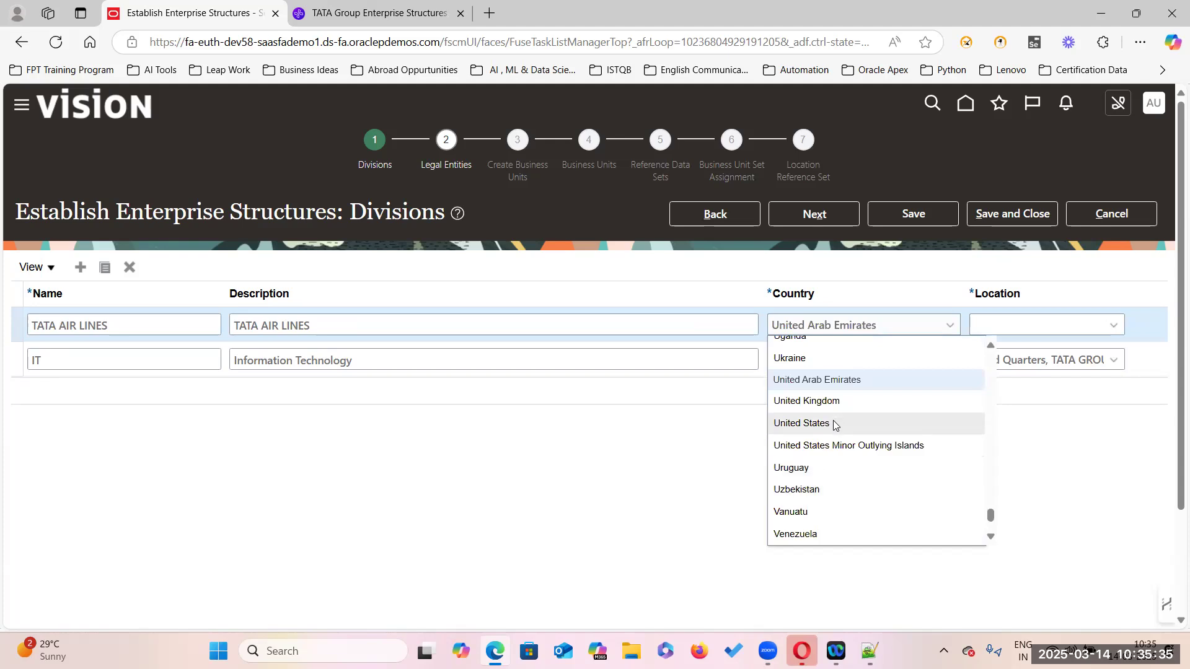
{"action": "left_click", "coordinate": [837, 420]}
{"action": "left_click", "coordinate": [1114, 326]}
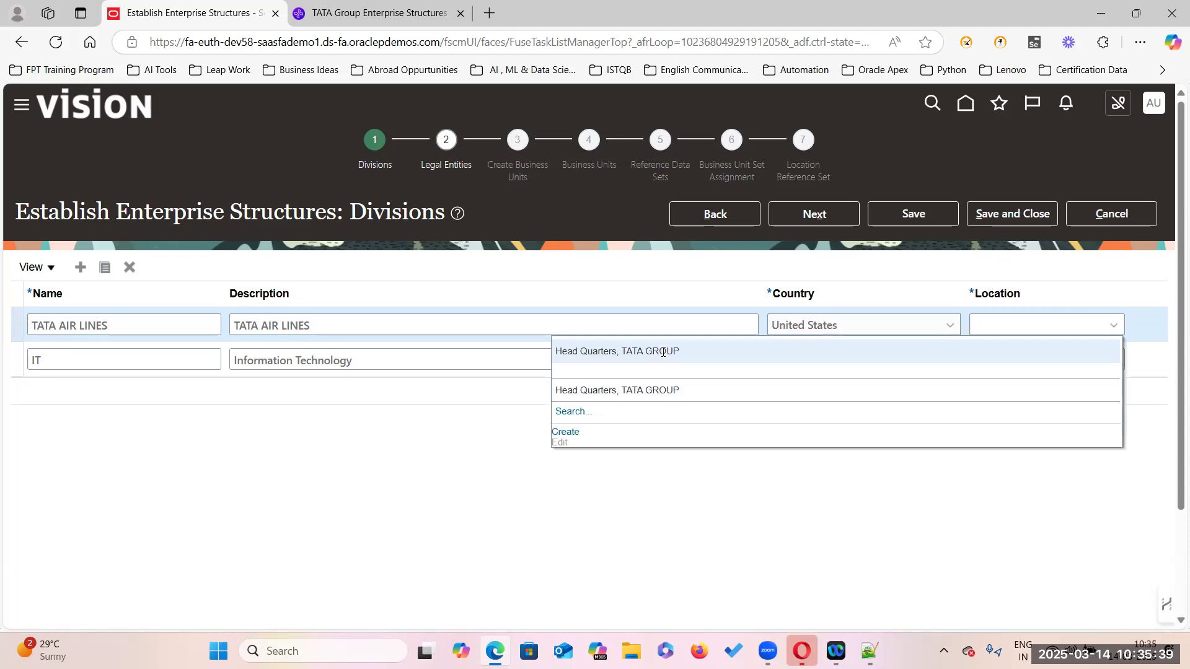
{"action": "left_click", "coordinate": [664, 351]}
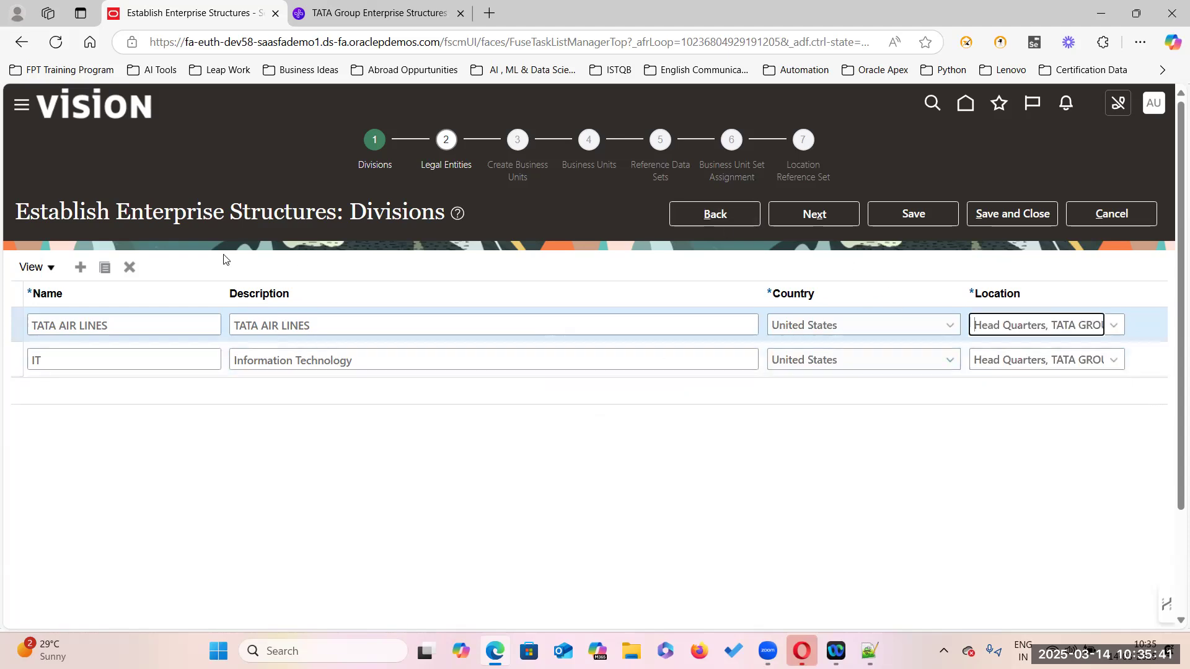
Add another division with TATA STEEL as both its name and description
{"action": "left_click", "coordinate": [81, 266]}
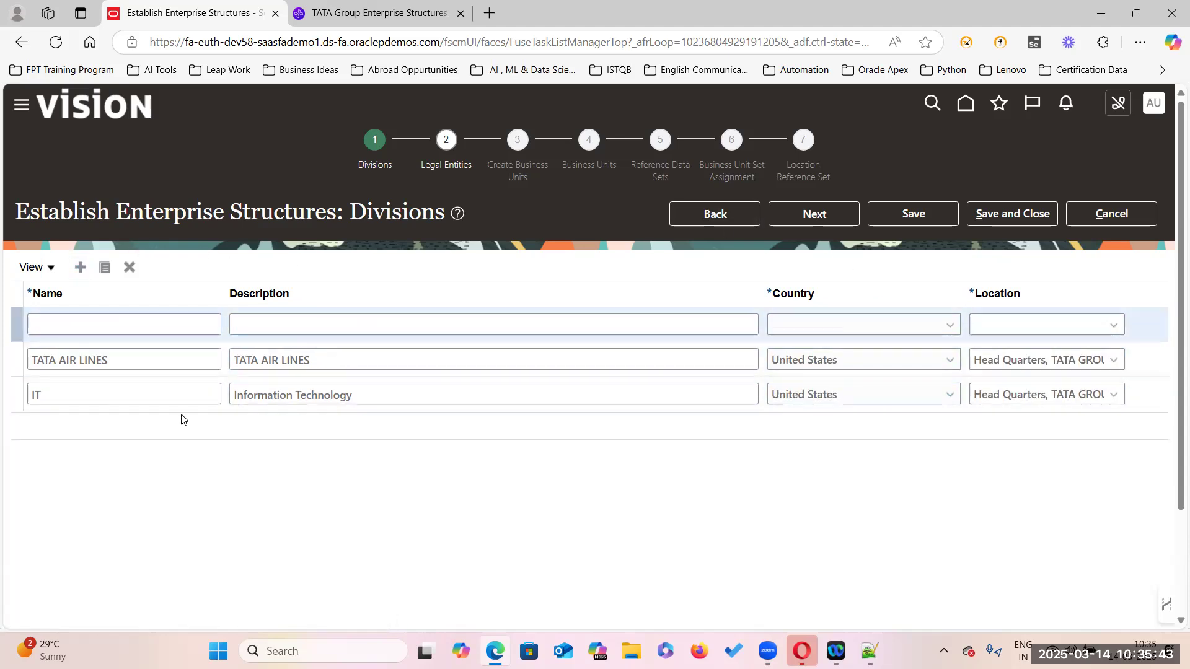
{"action": "left_click", "coordinate": [62, 329]}
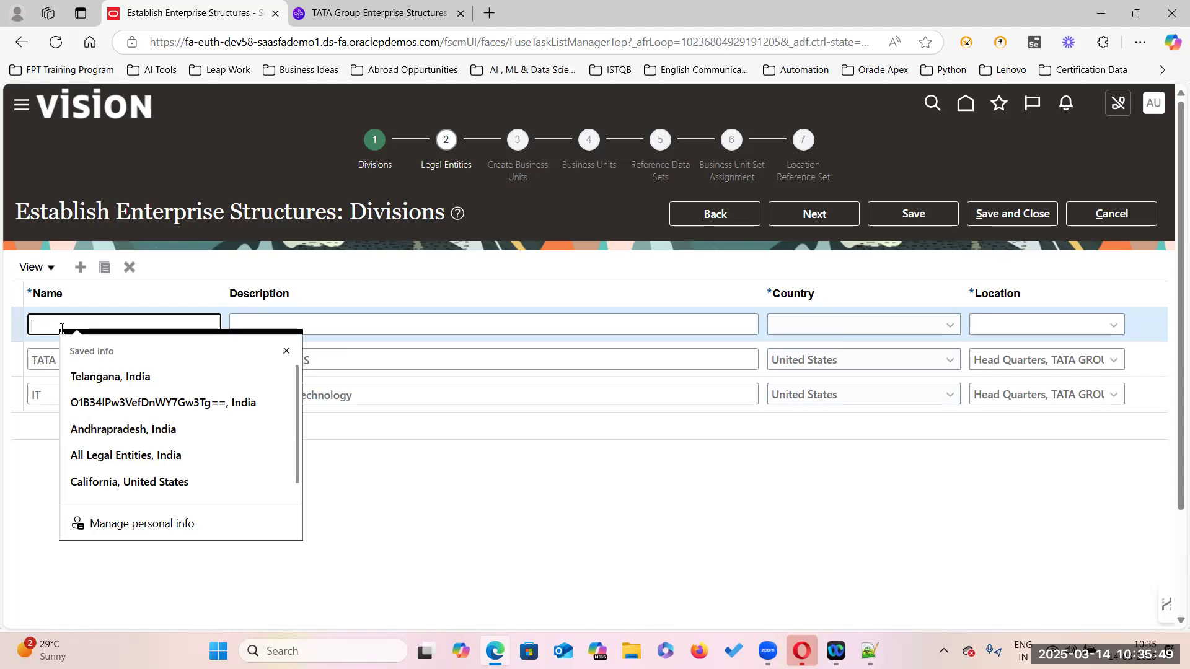
{"action": "type", "text": "TATA STEEL"}
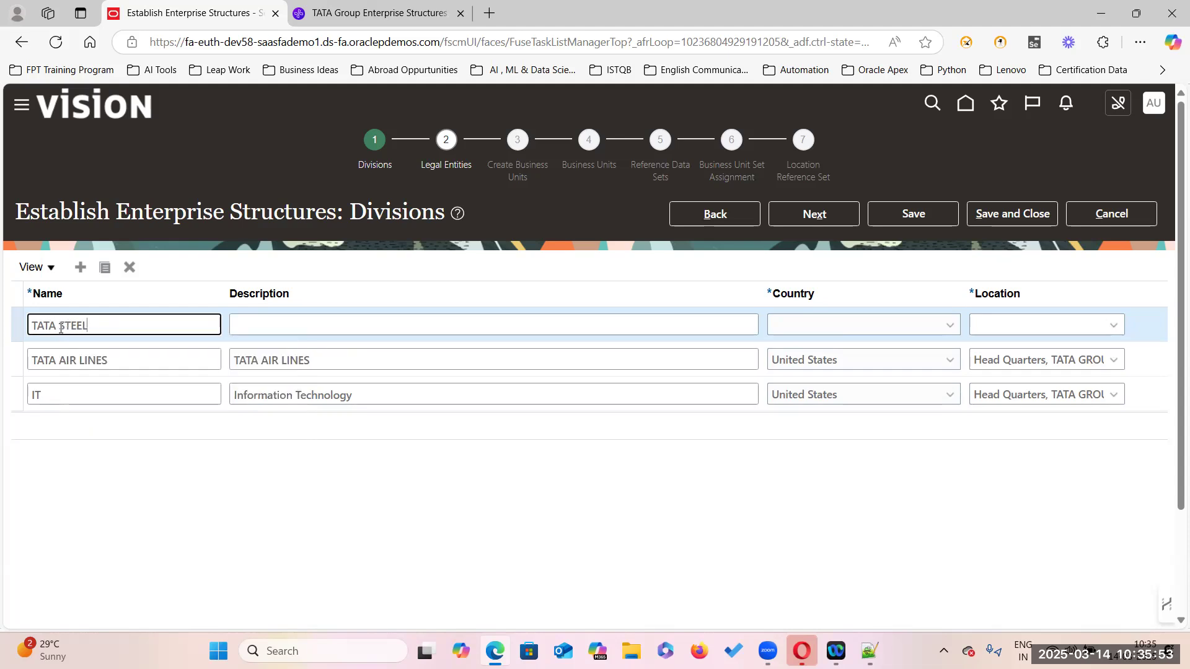
{"action": "key", "text": "ctrl+a"}
{"action": "key", "text": "ctrl+c"}
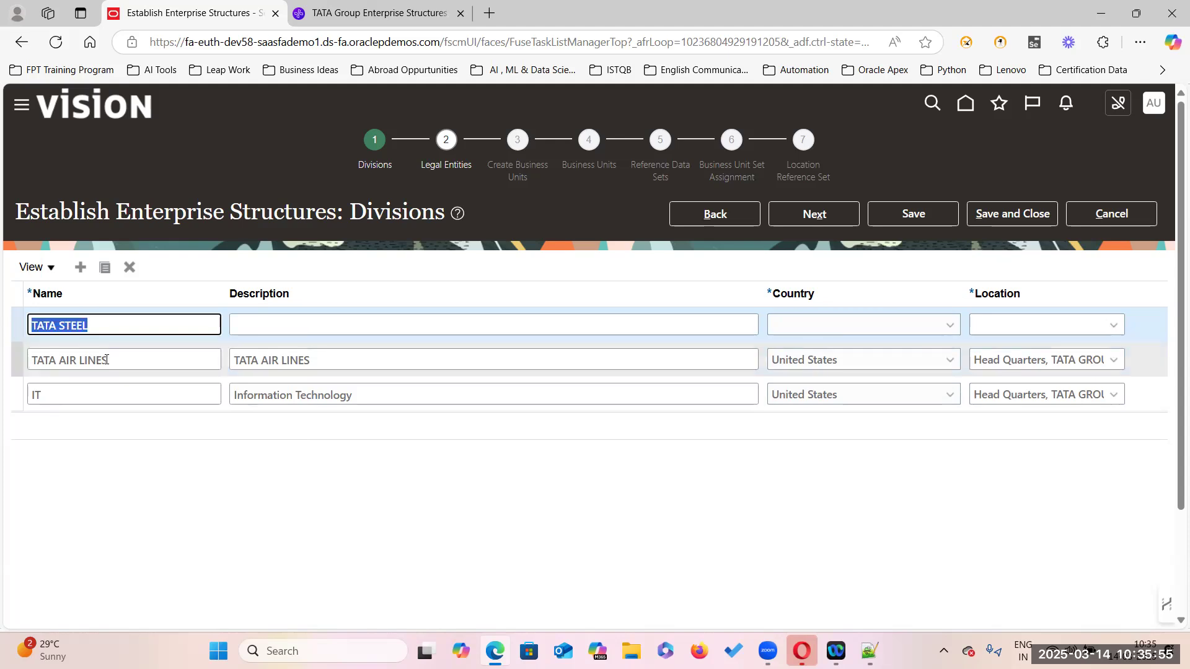
{"action": "left_click", "coordinate": [295, 325]}
{"action": "key", "text": "ctrl+v"}
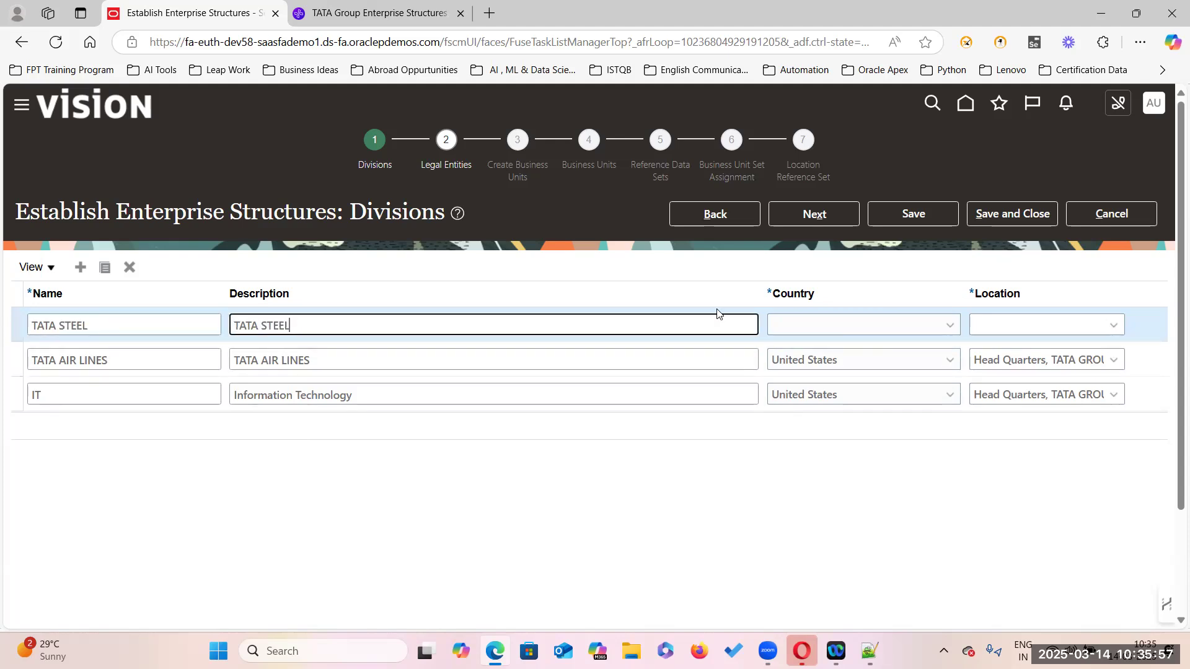
Set the TATA STEEL division's country to United States and its location to Head Quarters, TATA GROUP
{"action": "left_click", "coordinate": [954, 327]}
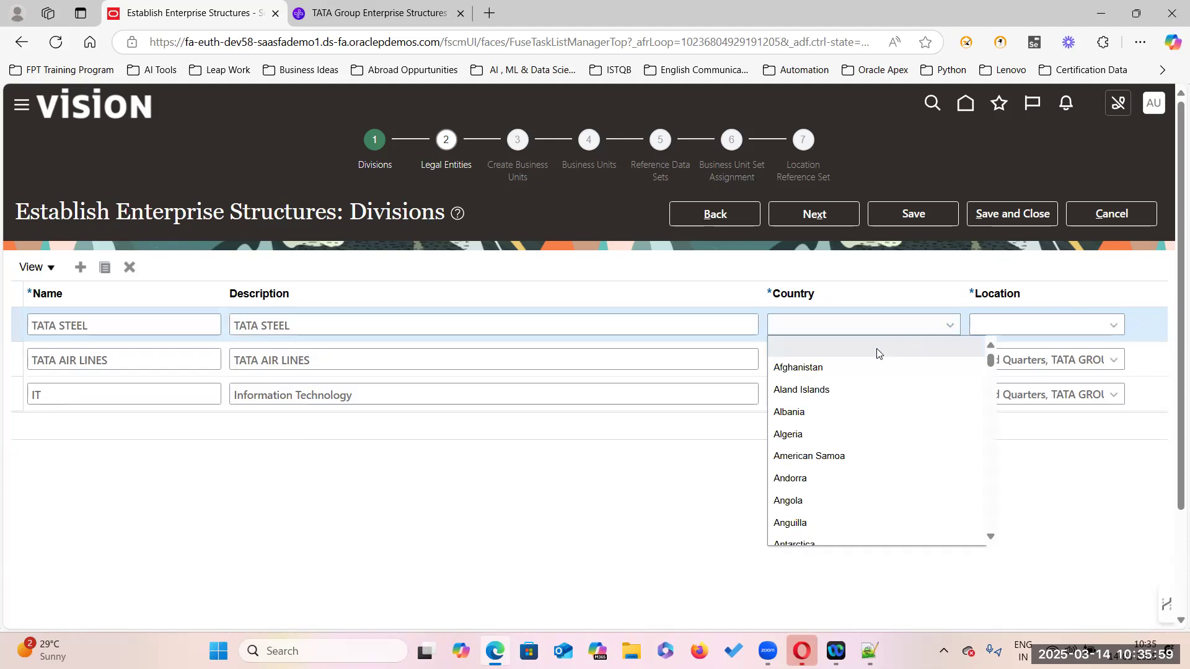
{"action": "type", "text": "un"}
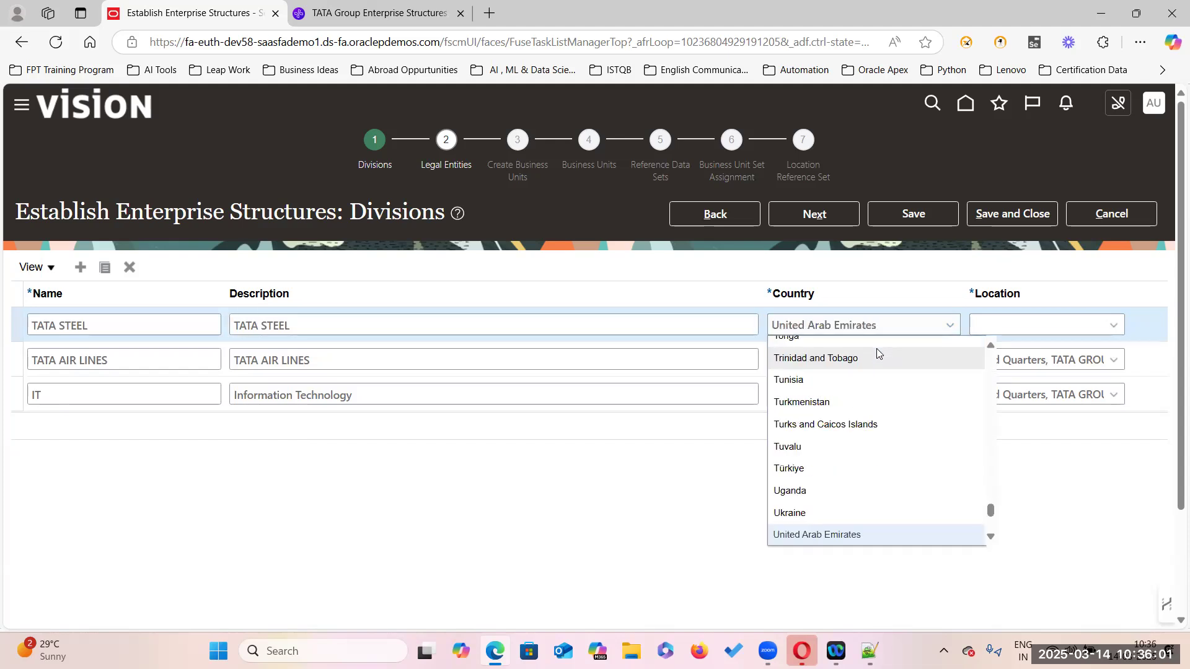
{"action": "scroll", "coordinate": [869, 525], "scroll_direction": "down", "scroll_amount": 3}
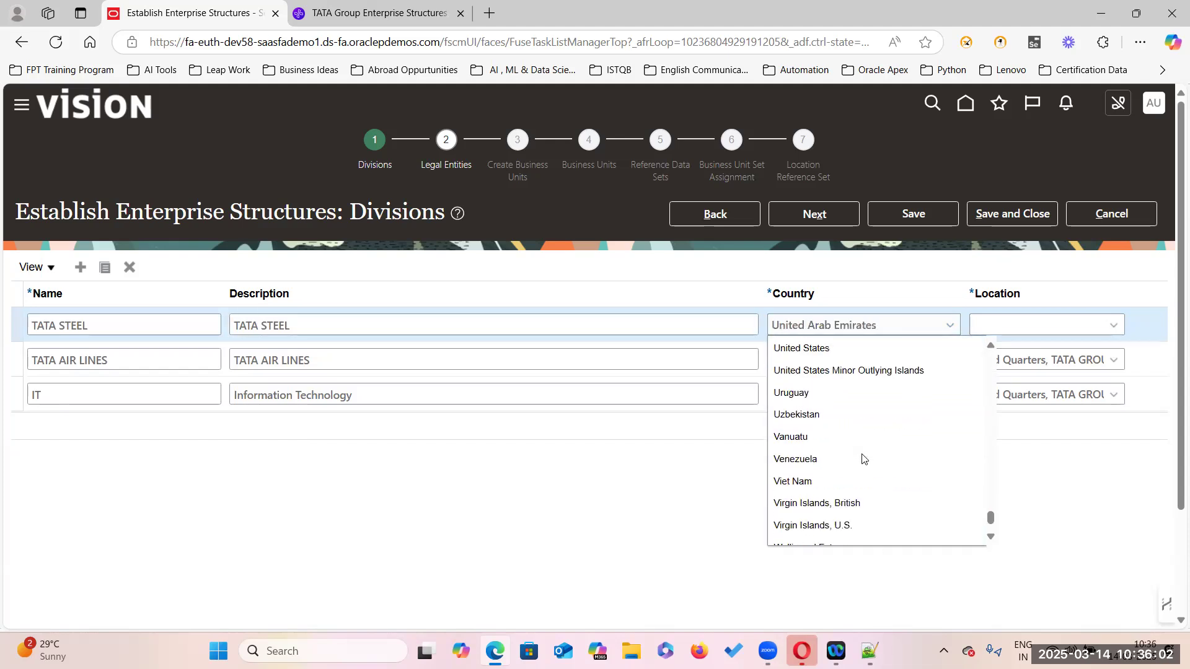
{"action": "left_click", "coordinate": [833, 347]}
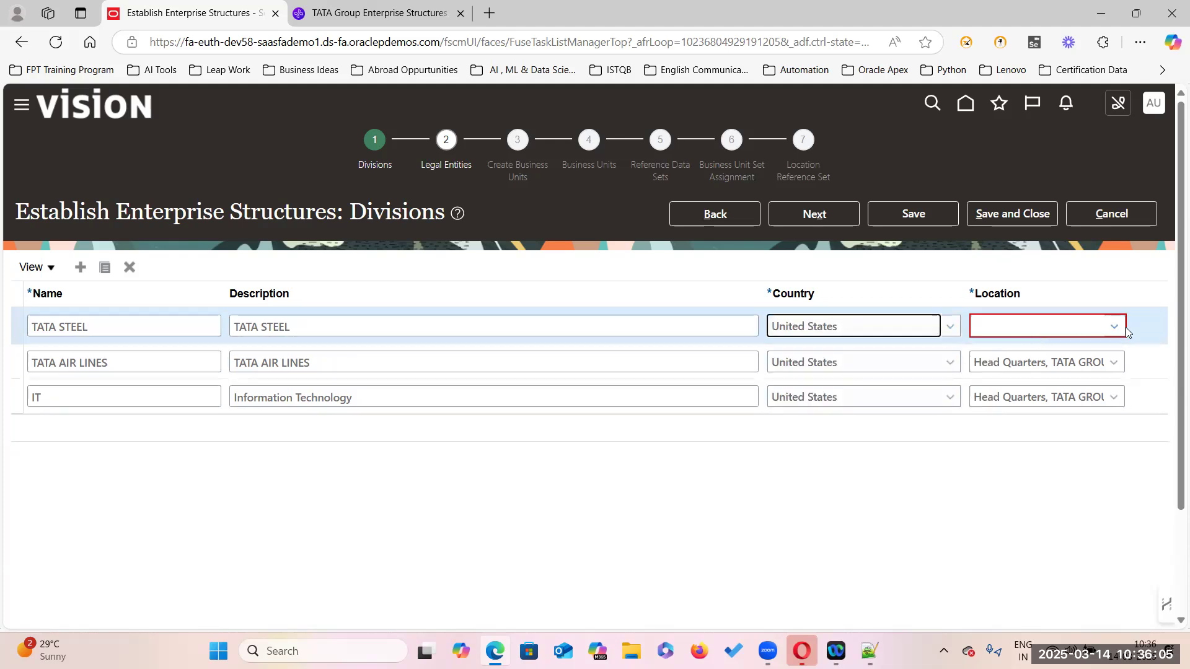
{"action": "left_click", "coordinate": [1119, 329]}
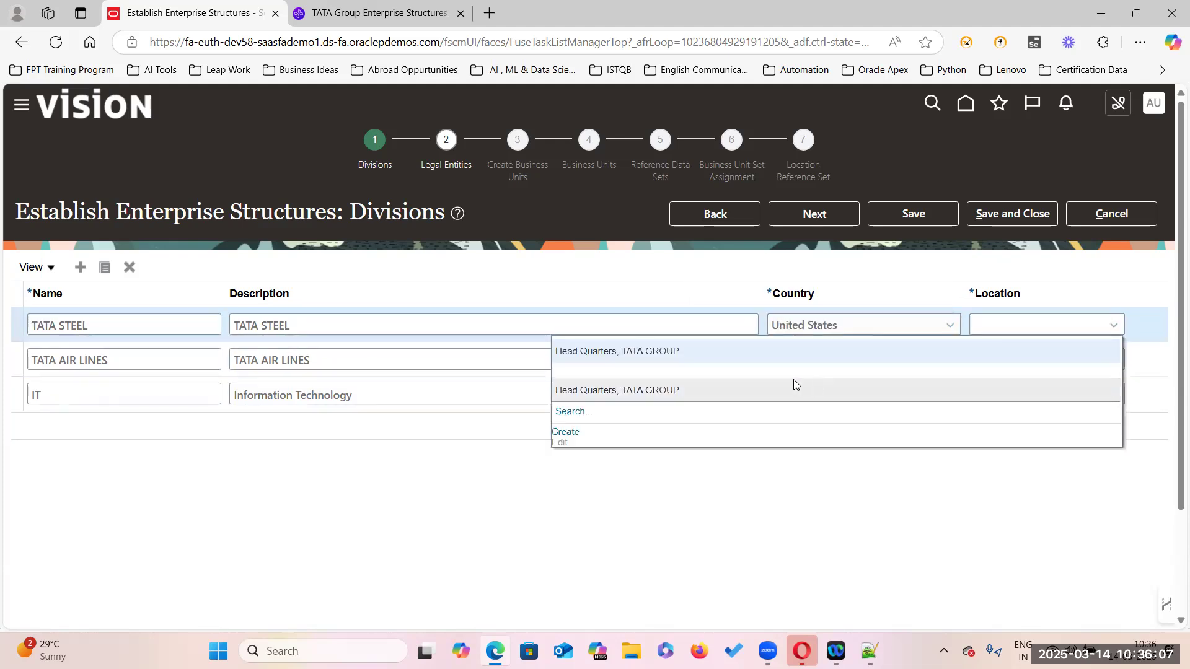
{"action": "left_click", "coordinate": [616, 353]}
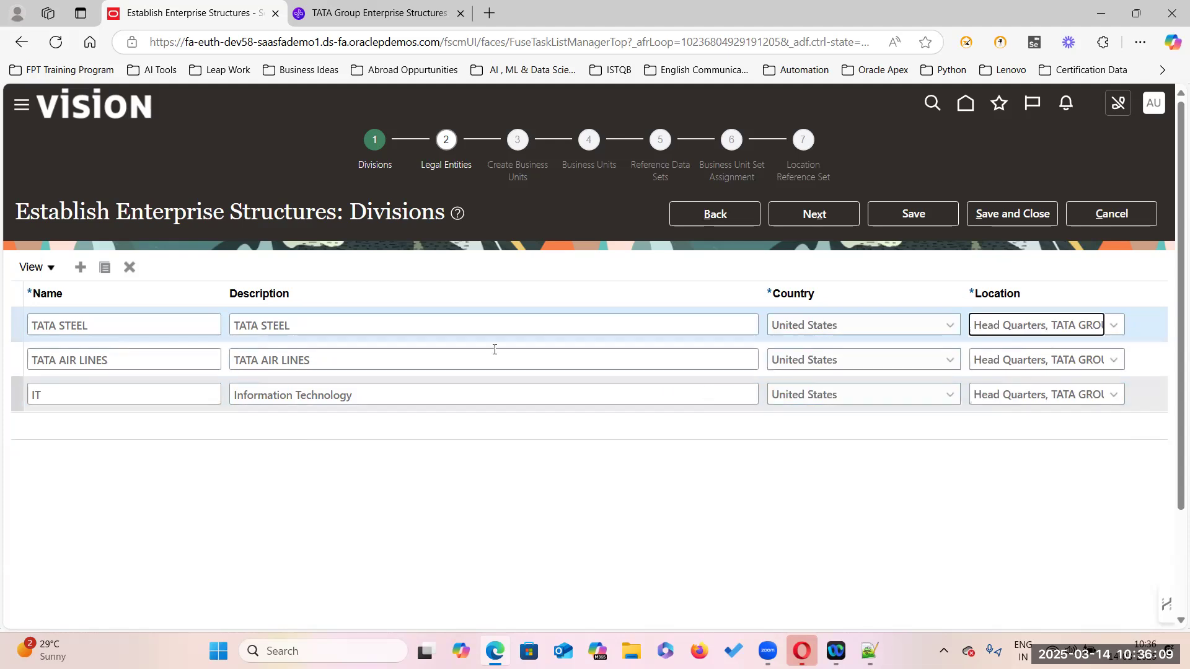
Add a fourth division with TATA HOTELS as both its name and description
{"action": "left_click", "coordinate": [80, 267]}
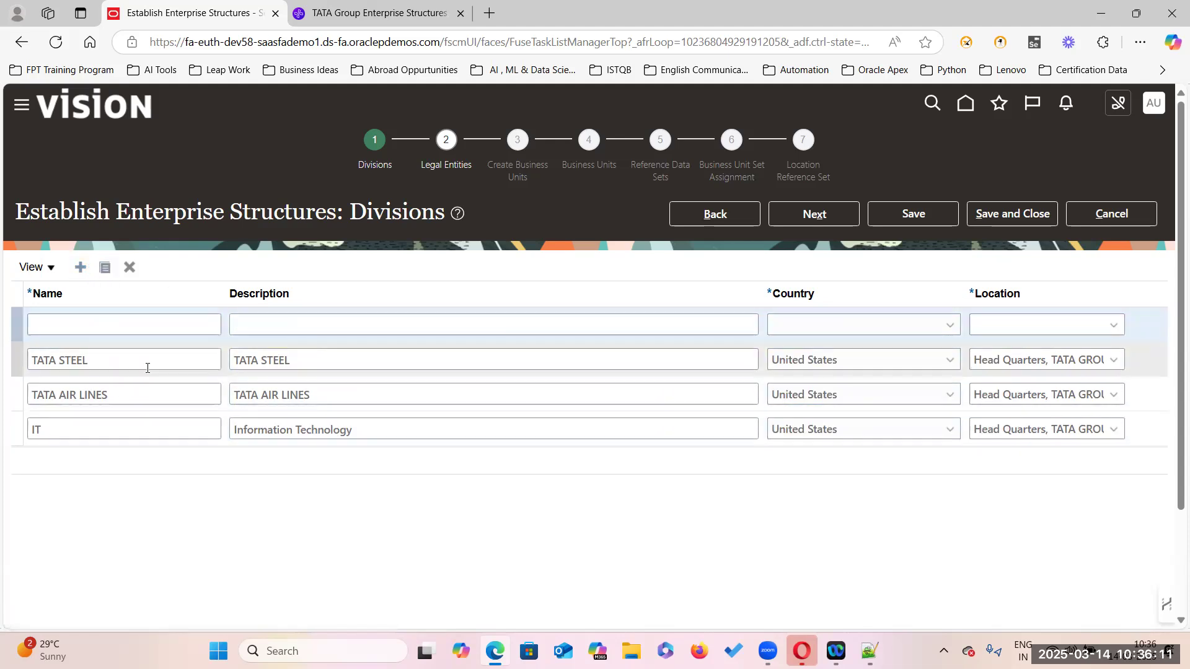
{"action": "left_click", "coordinate": [67, 324]}
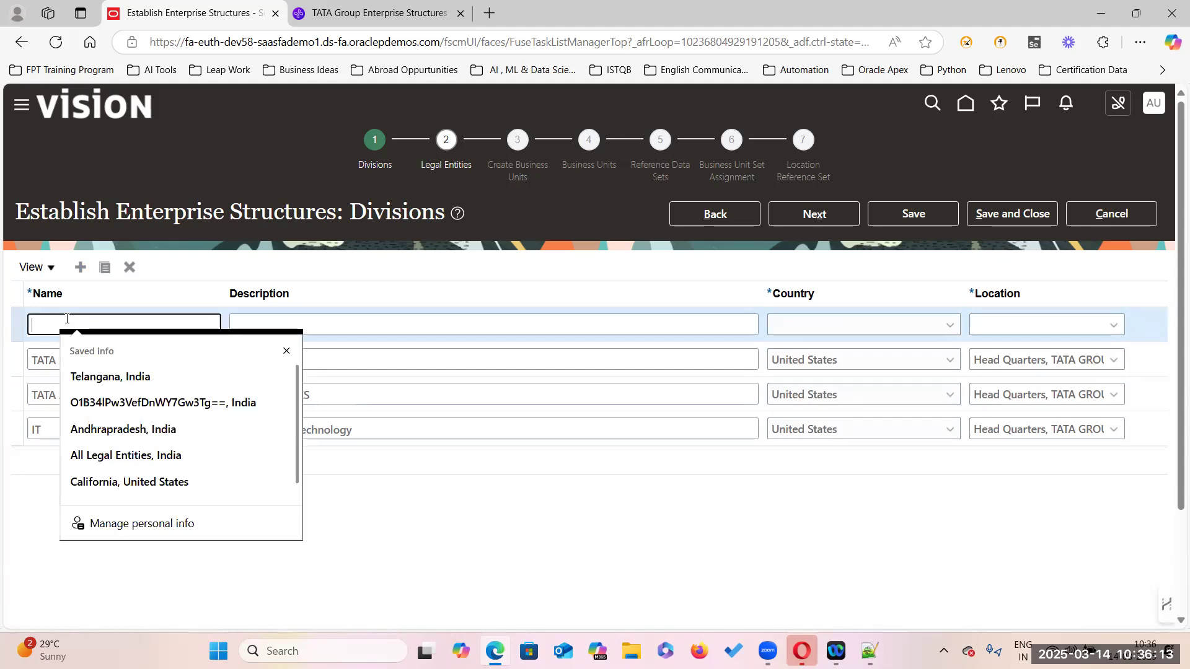
{"action": "type", "text": "T"}
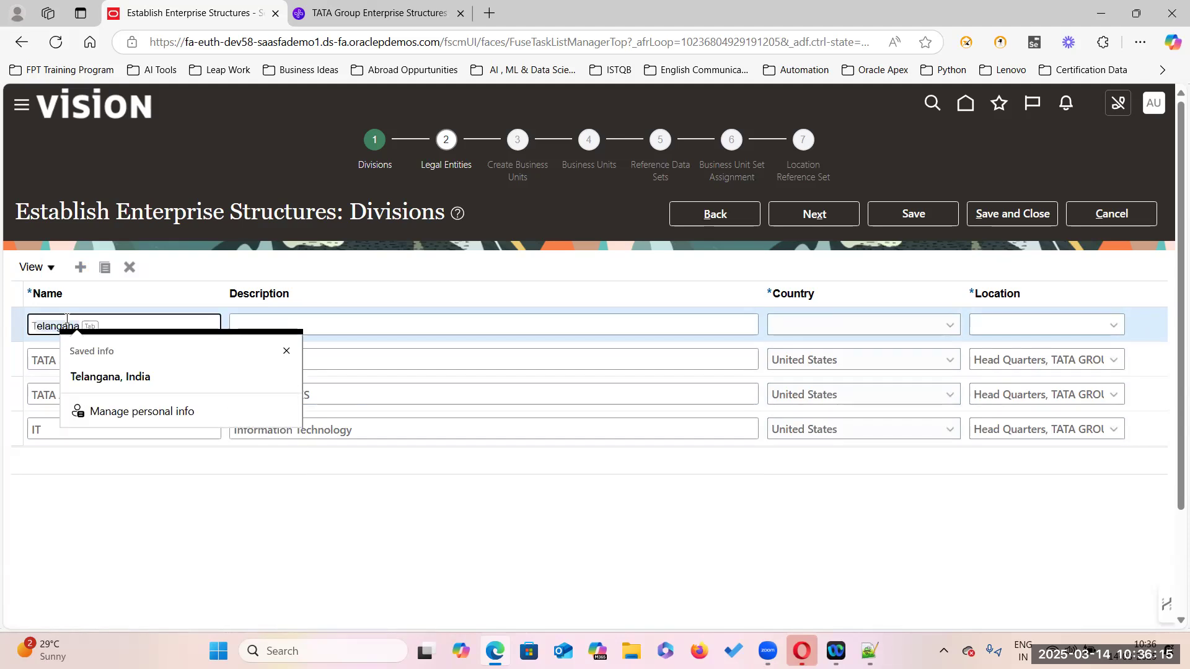
{"action": "type", "text": "ATA HOTELS"}
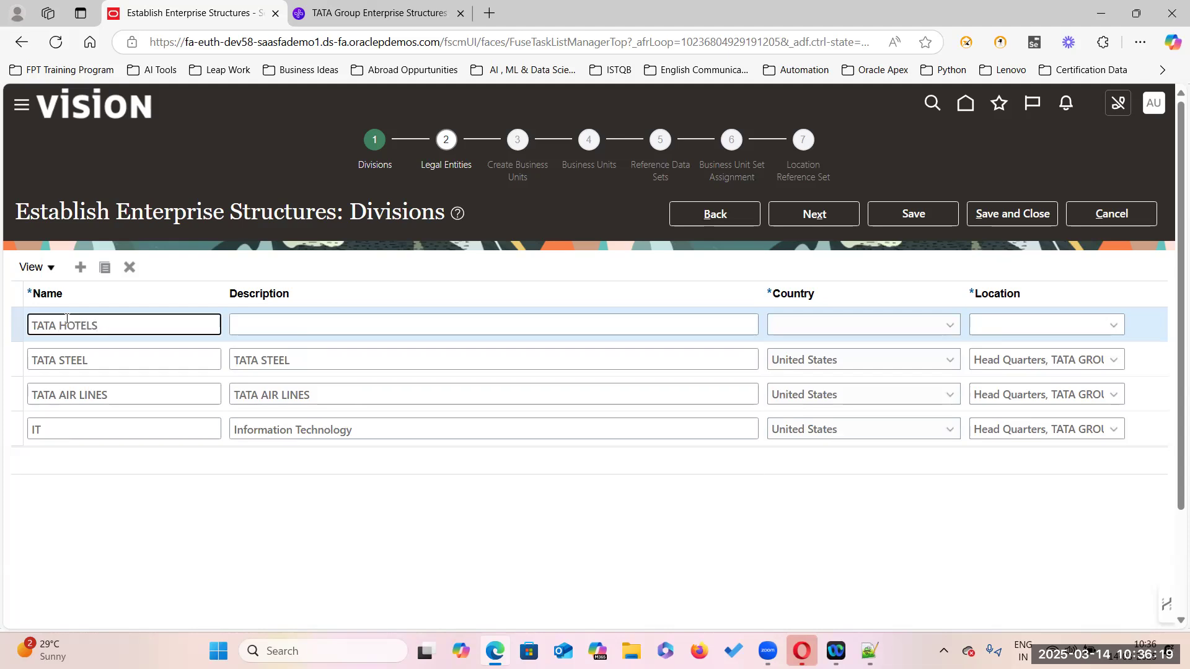
{"action": "key", "text": "BackSpace"}
{"action": "left_click_drag", "start_coordinate": [100, 326], "coordinate": [19, 333]}
{"action": "key", "text": "ctrl+c"}
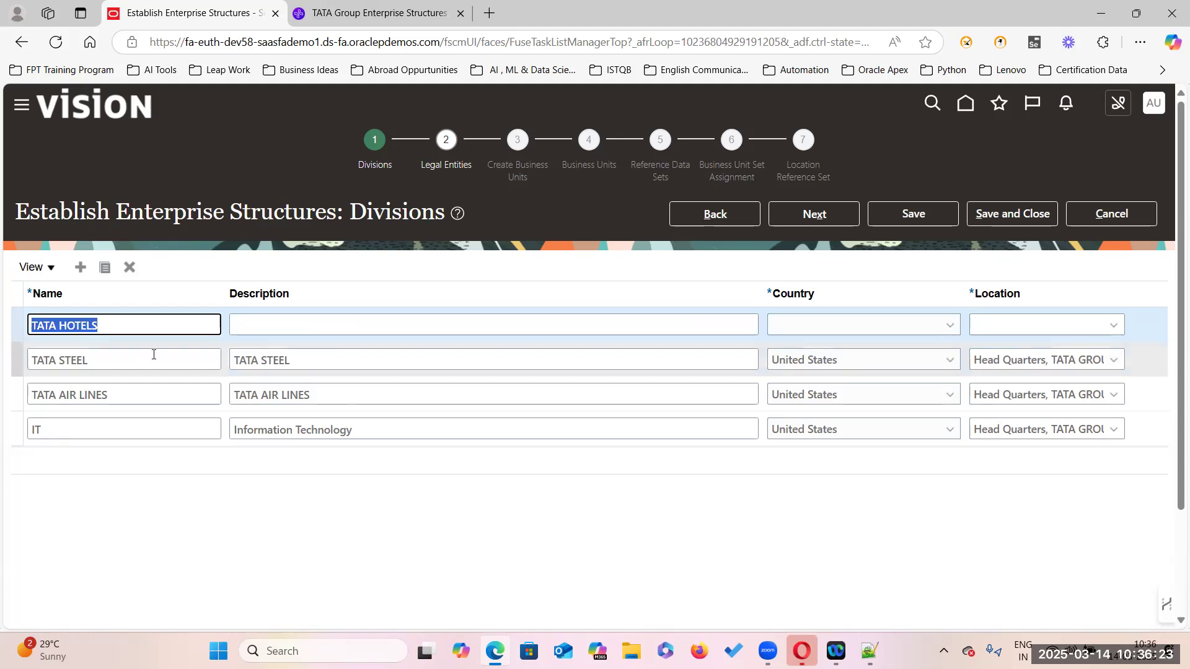
{"action": "left_click", "coordinate": [234, 327]}
{"action": "key", "text": "ctrl+v"}
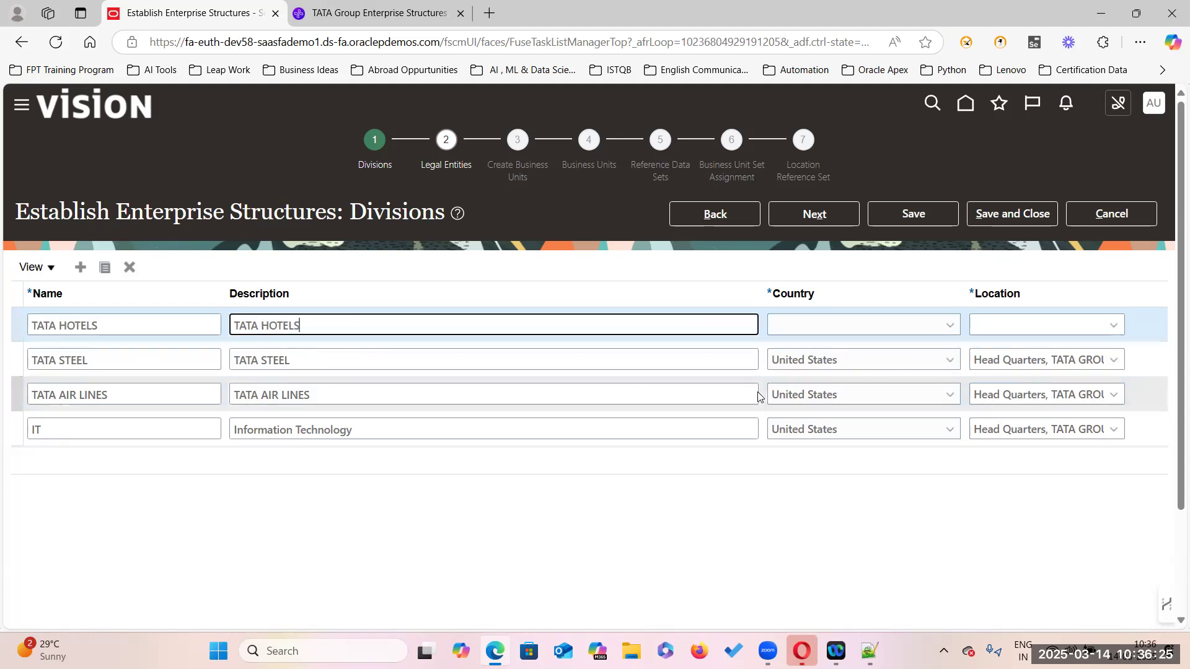
Assign TATA HOTELS to United States with Head Quarters, TATA GROUP as its location, and continue to the legal entities stage
{"action": "left_click", "coordinate": [948, 326]}
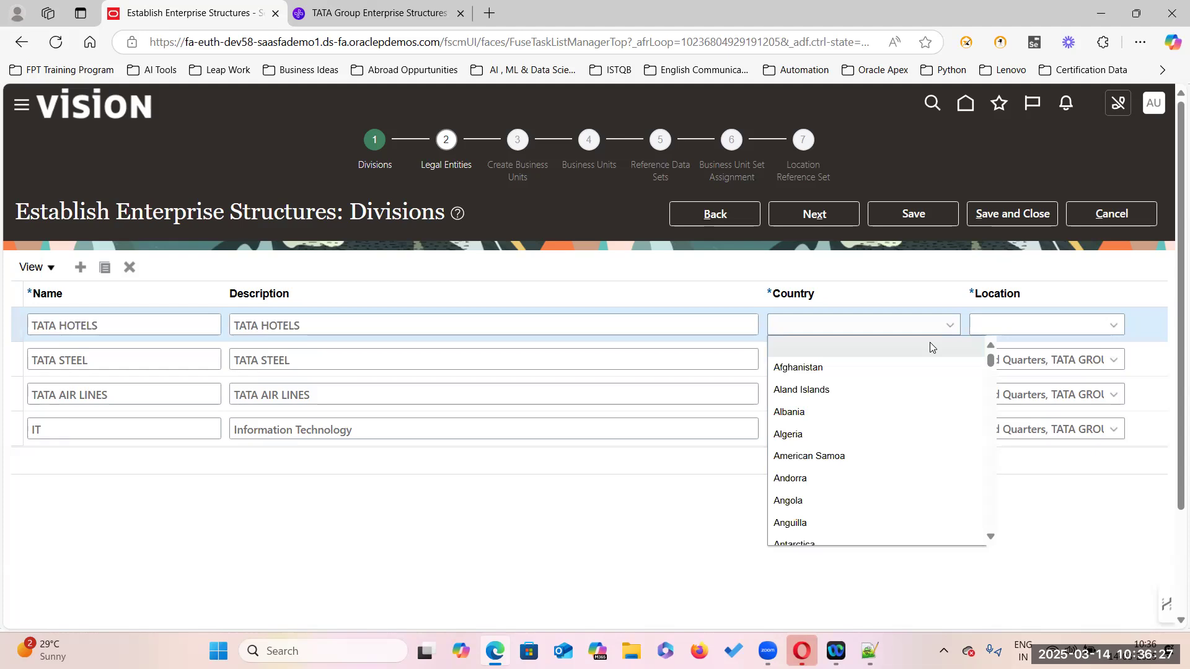
{"action": "key", "text": "u"}
{"action": "key", "text": "n"}
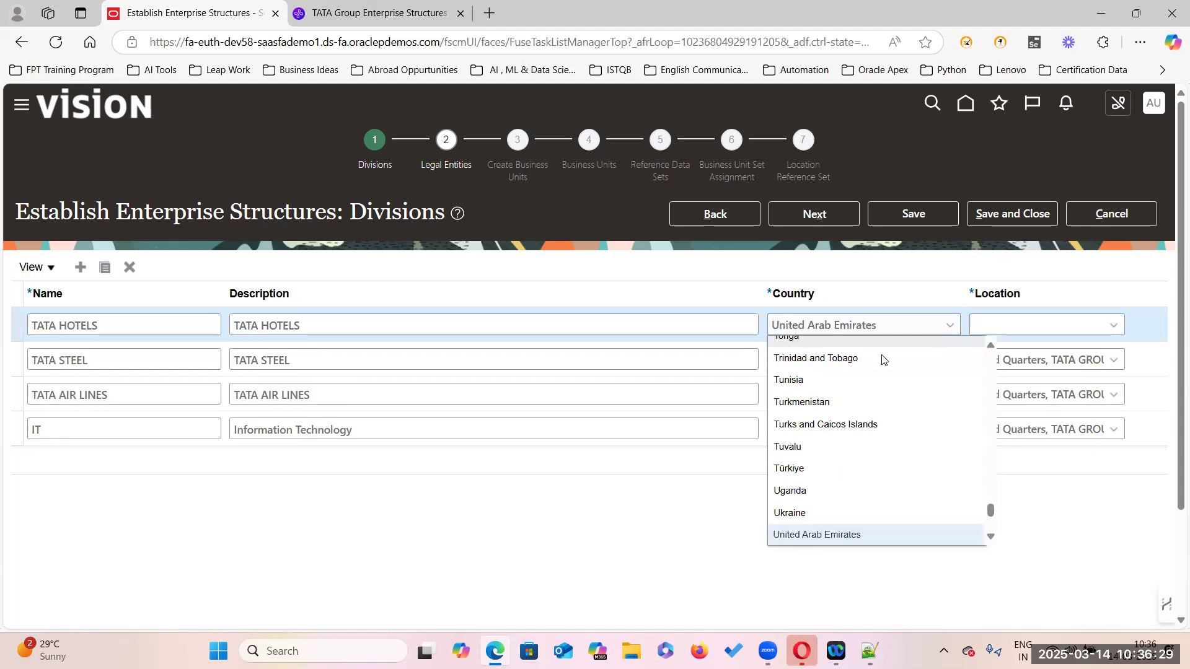
{"action": "scroll", "coordinate": [892, 397], "scroll_direction": "down", "scroll_amount": 3}
{"action": "left_click", "coordinate": [833, 424]}
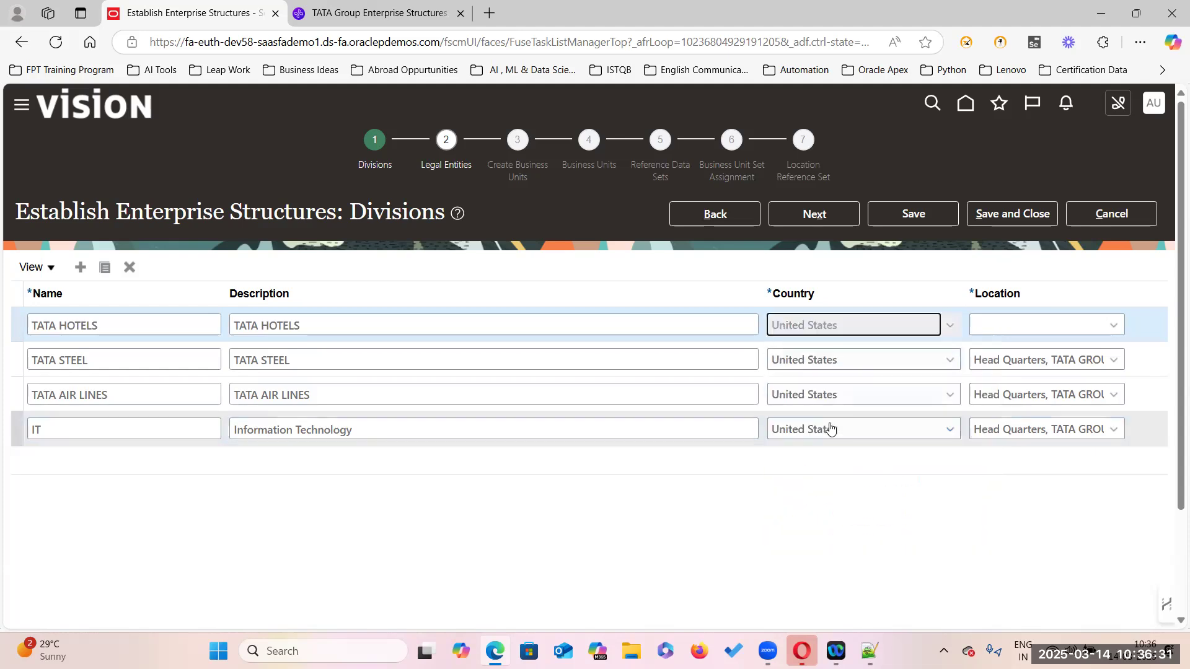
{"action": "left_click", "coordinate": [1115, 324]}
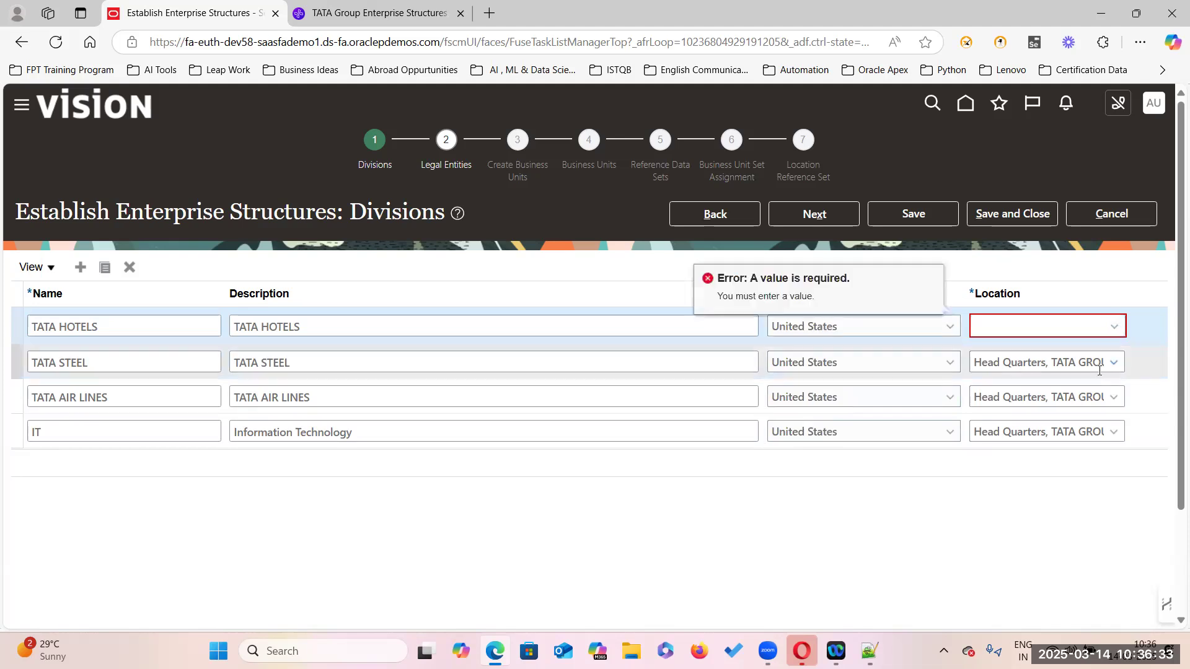
{"action": "left_click", "coordinate": [674, 389]}
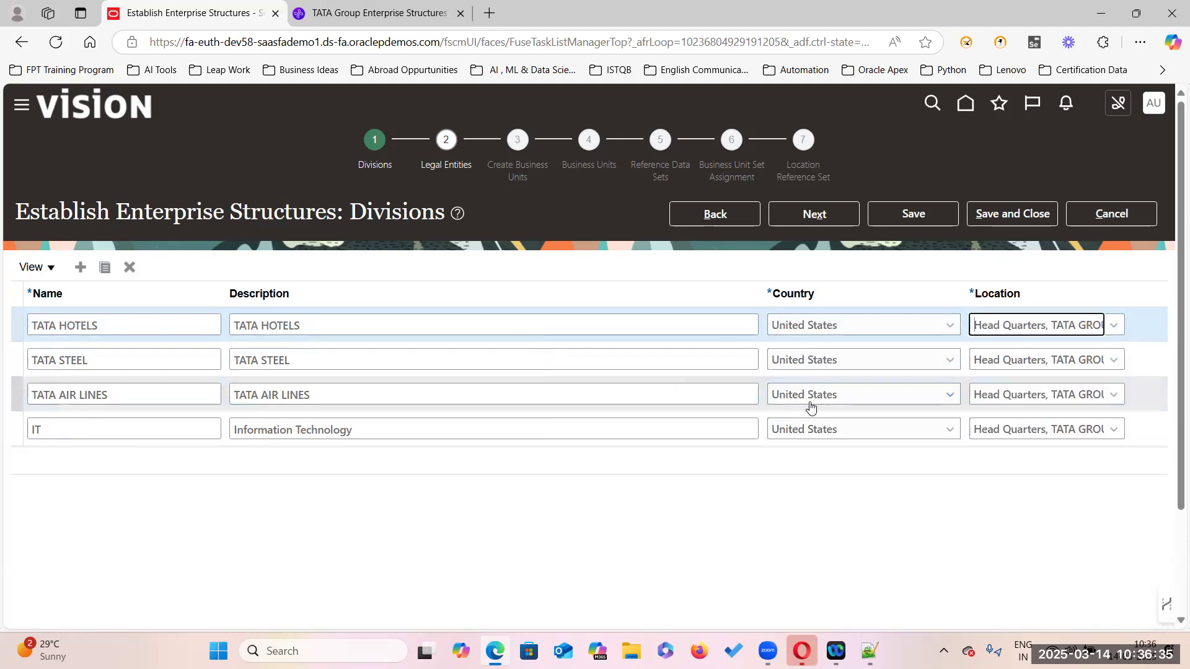
{"action": "left_click", "coordinate": [825, 213]}
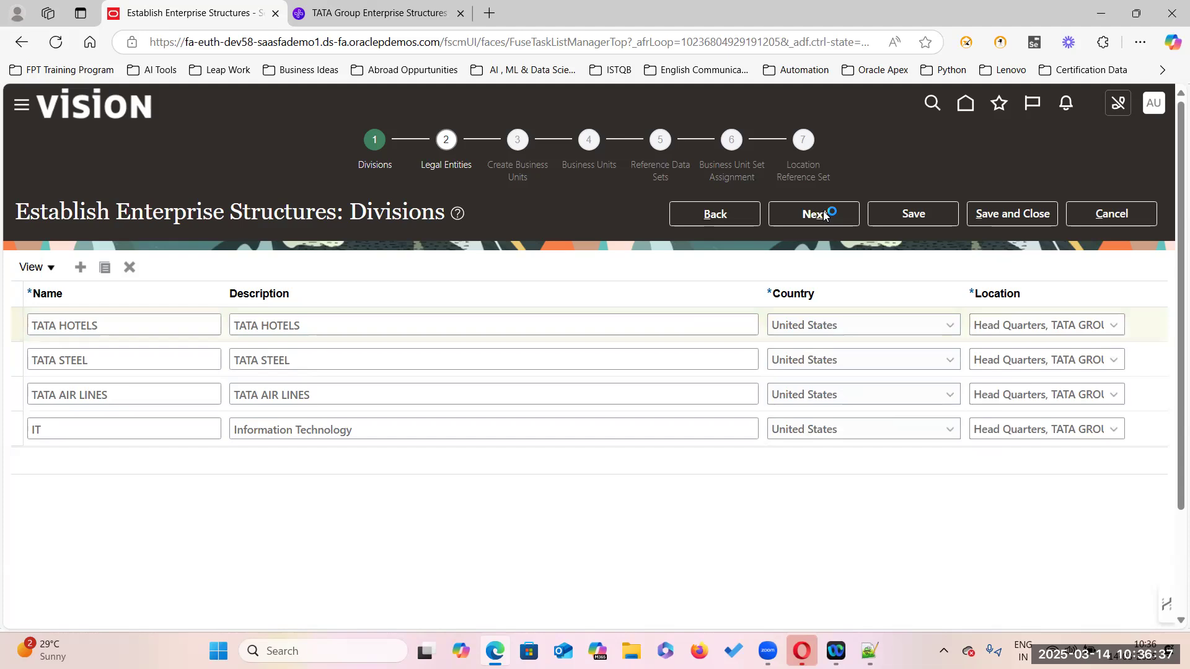
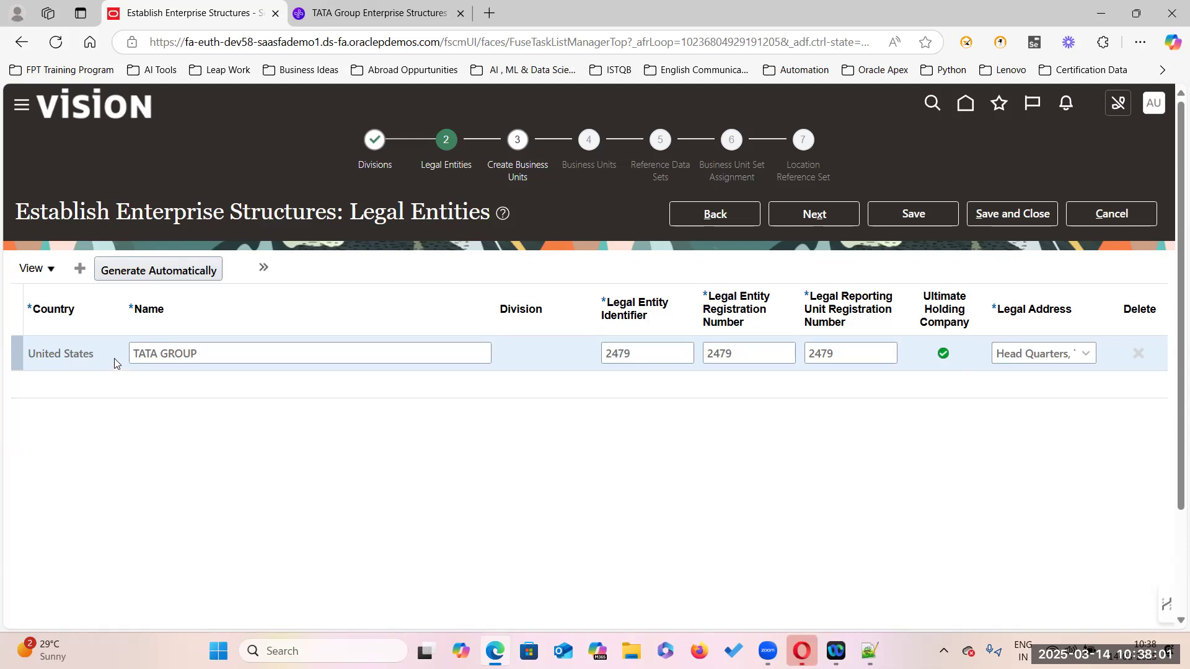
Review the TATA GROUP legal entity, go back to check the divisions, and return to the legal entities stage
{"action": "left_click_drag", "start_coordinate": [132, 352], "coordinate": [198, 352]}
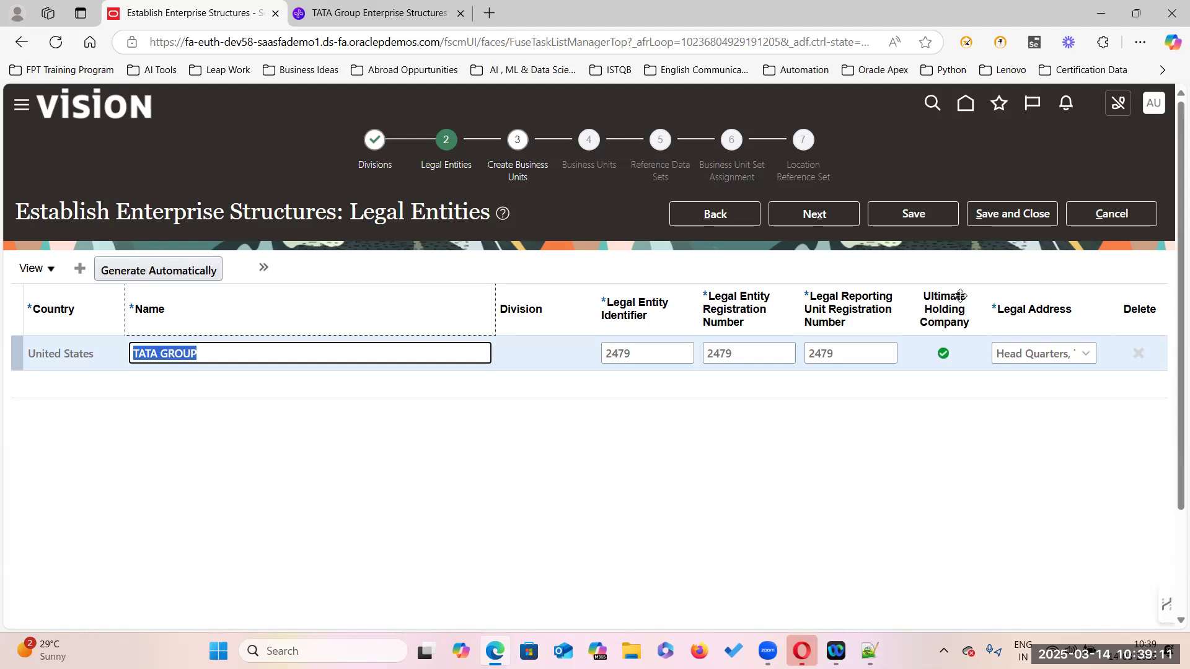
{"action": "left_click", "coordinate": [714, 220]}
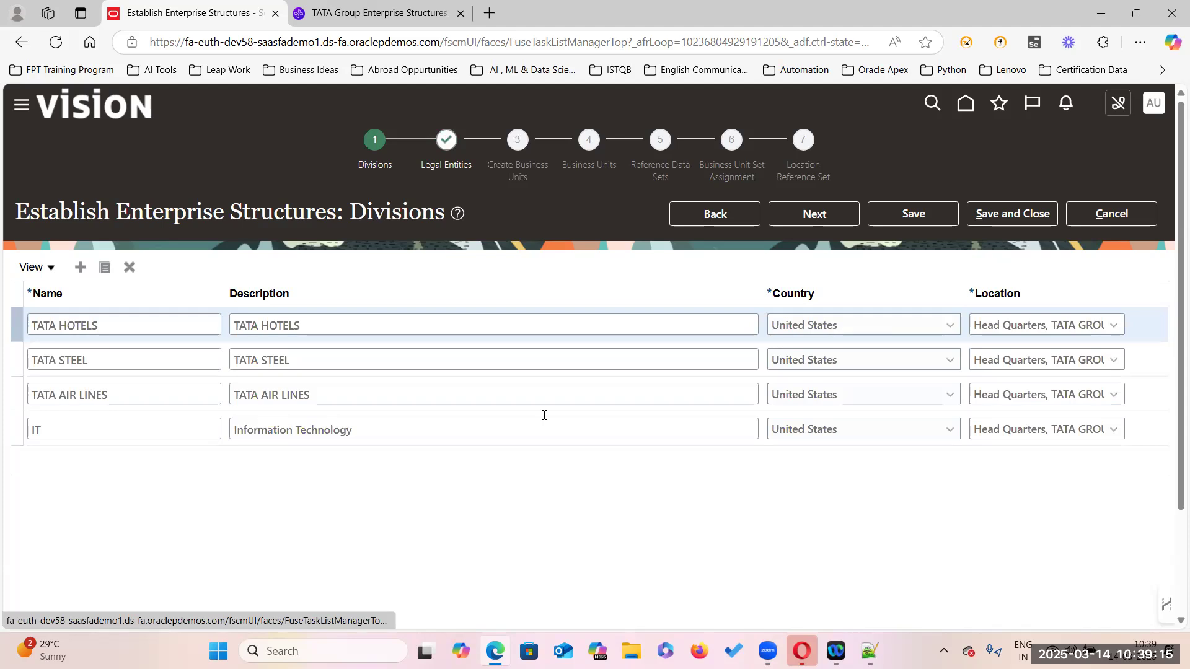
{"action": "left_click", "coordinate": [822, 216]}
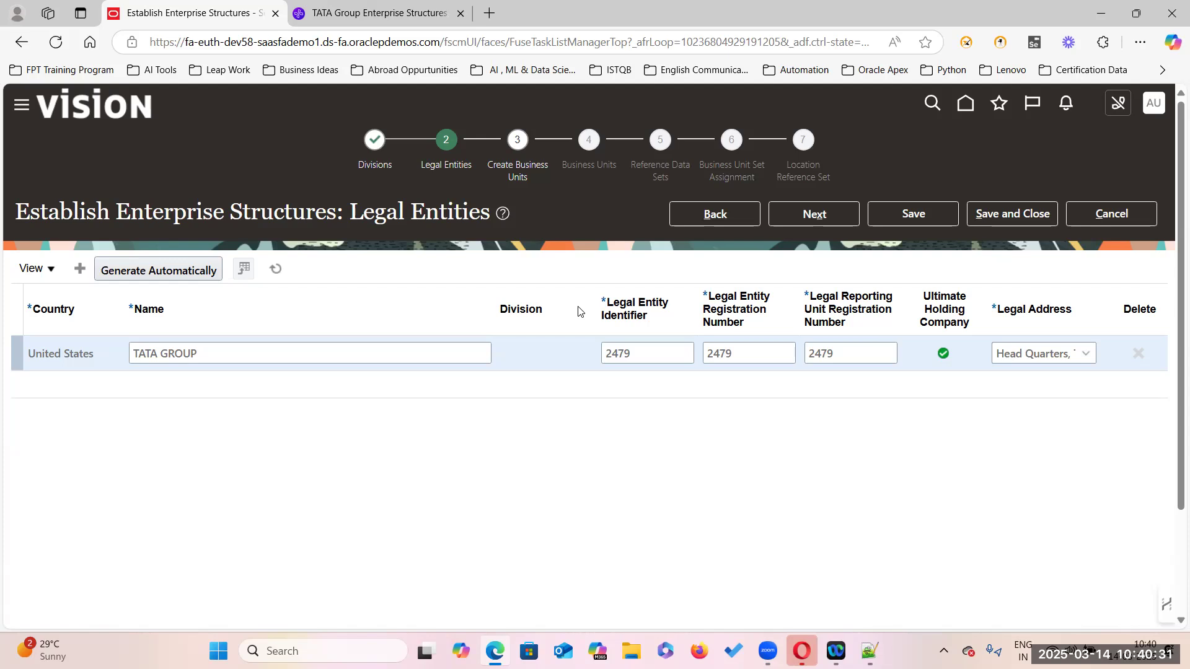
{"action": "left_click", "coordinate": [248, 354]}
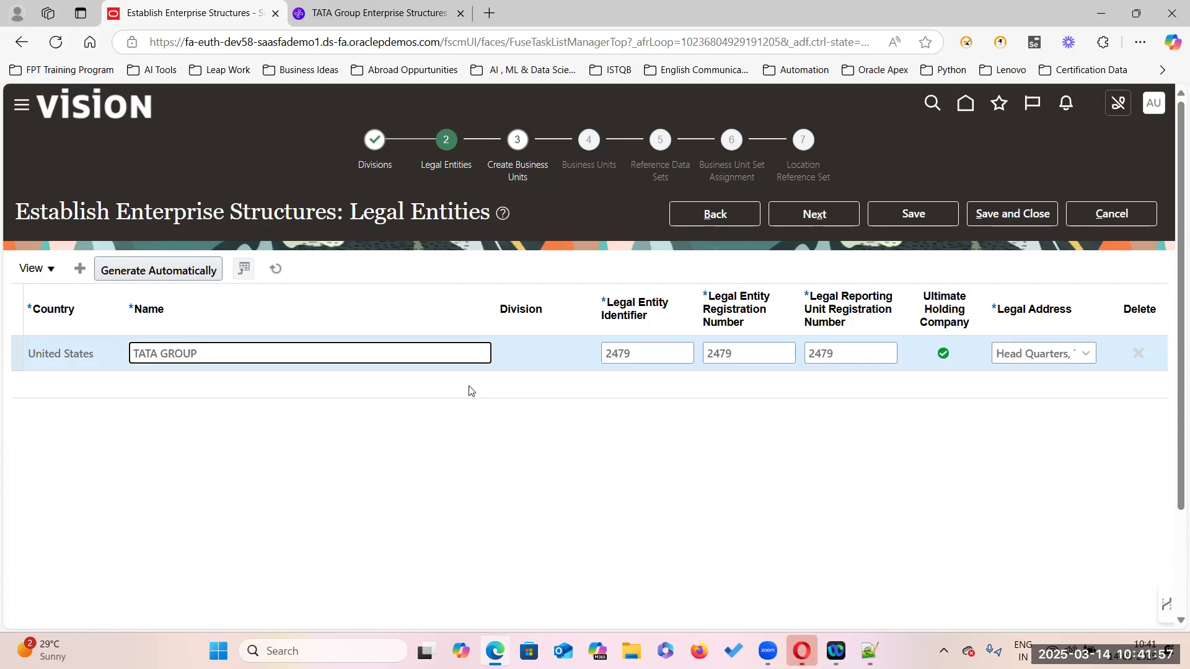
Add a new legal entity row and check the TATA Group structure diagram in Xmind before returning to the setup
{"action": "left_click", "coordinate": [79, 269]}
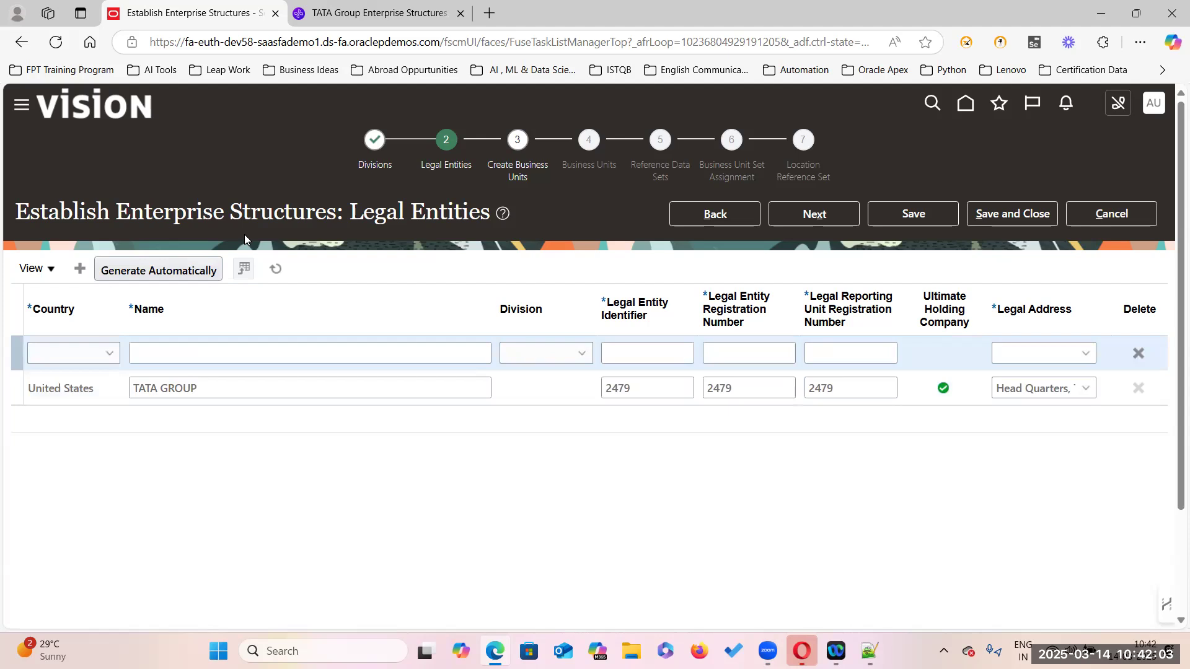
{"action": "left_click", "coordinate": [373, 16]}
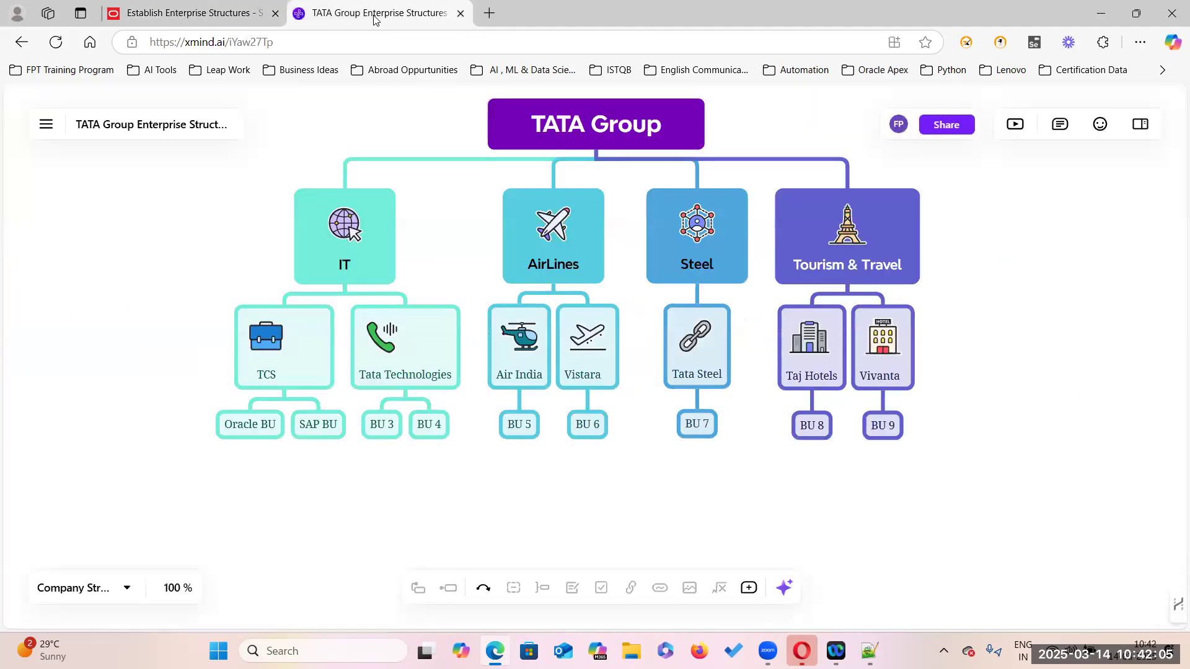
{"action": "left_click", "coordinate": [239, 15]}
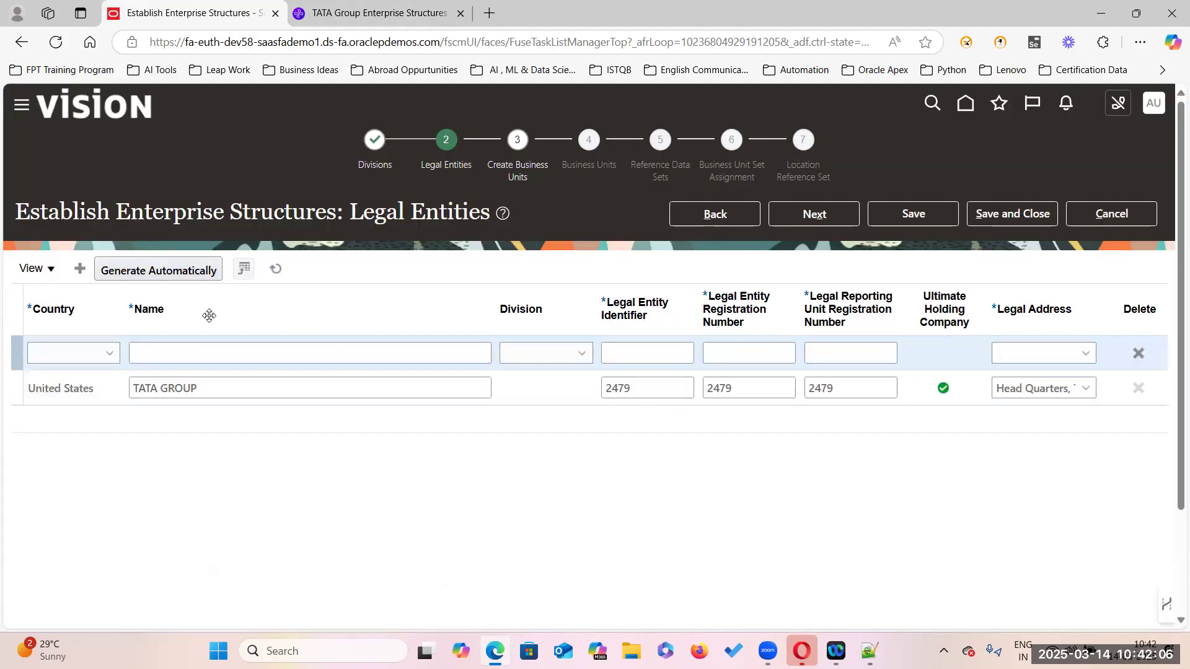
Set the new legal entity's country to United States and its name to TCS
{"action": "left_click", "coordinate": [106, 352]}
{"action": "scroll", "coordinate": [93, 467], "scroll_direction": "down", "scroll_amount": 10}
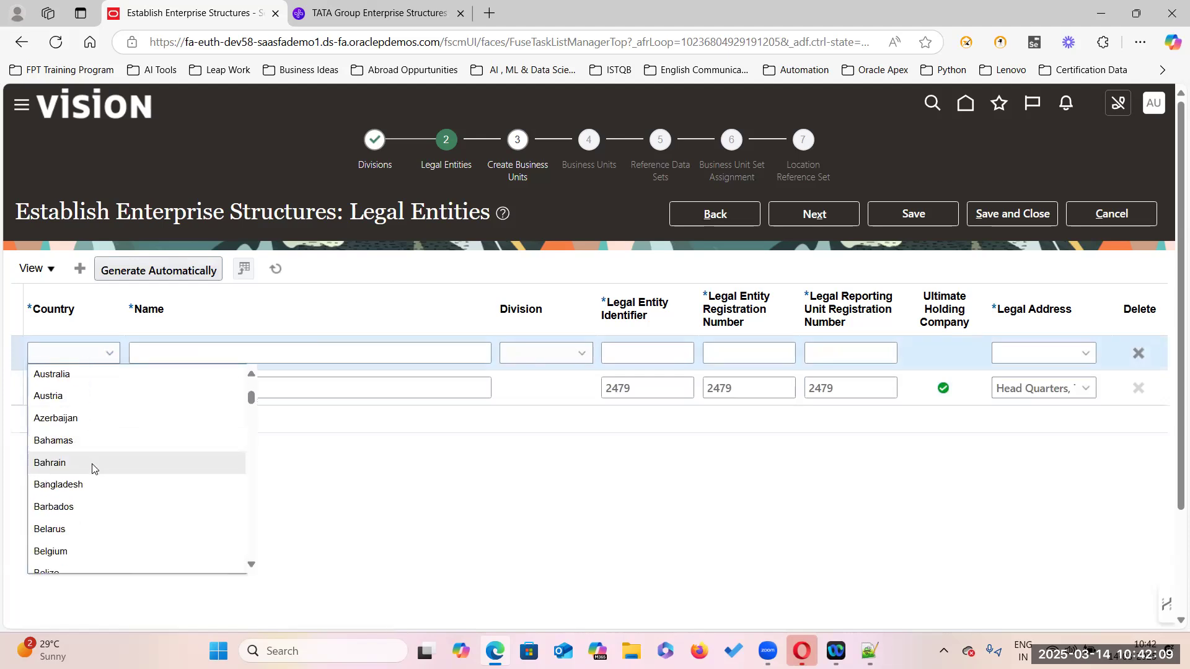
{"action": "scroll", "coordinate": [95, 471], "scroll_direction": "down", "scroll_amount": 20}
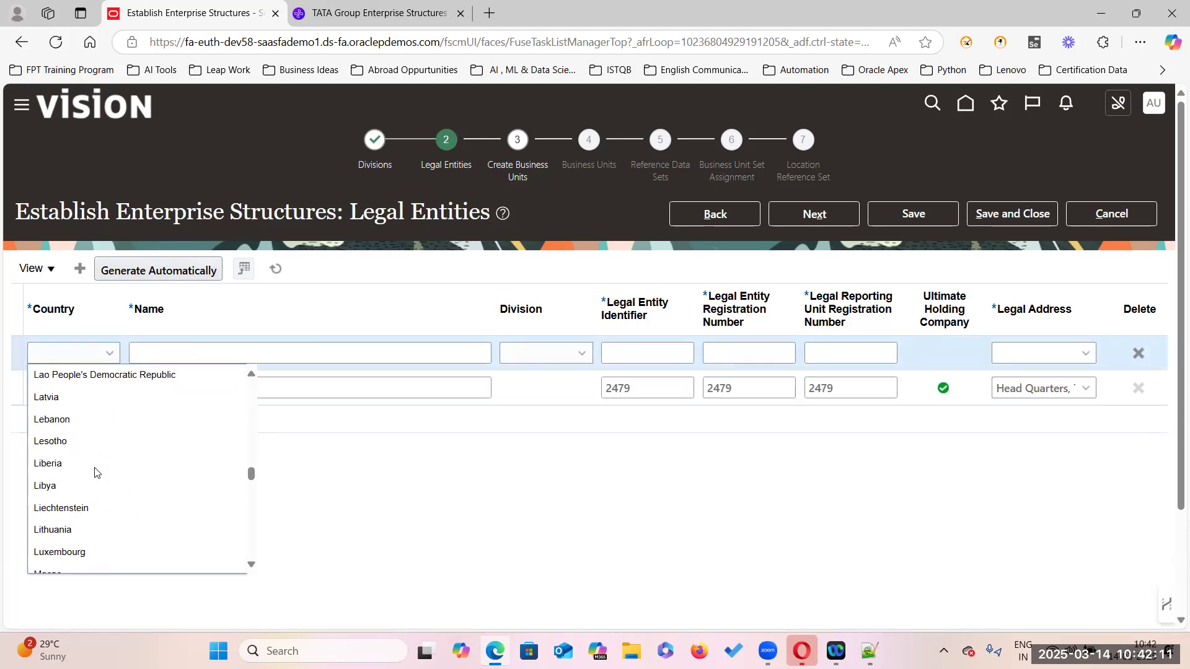
{"action": "scroll", "coordinate": [94, 472], "scroll_direction": "down", "scroll_amount": 20}
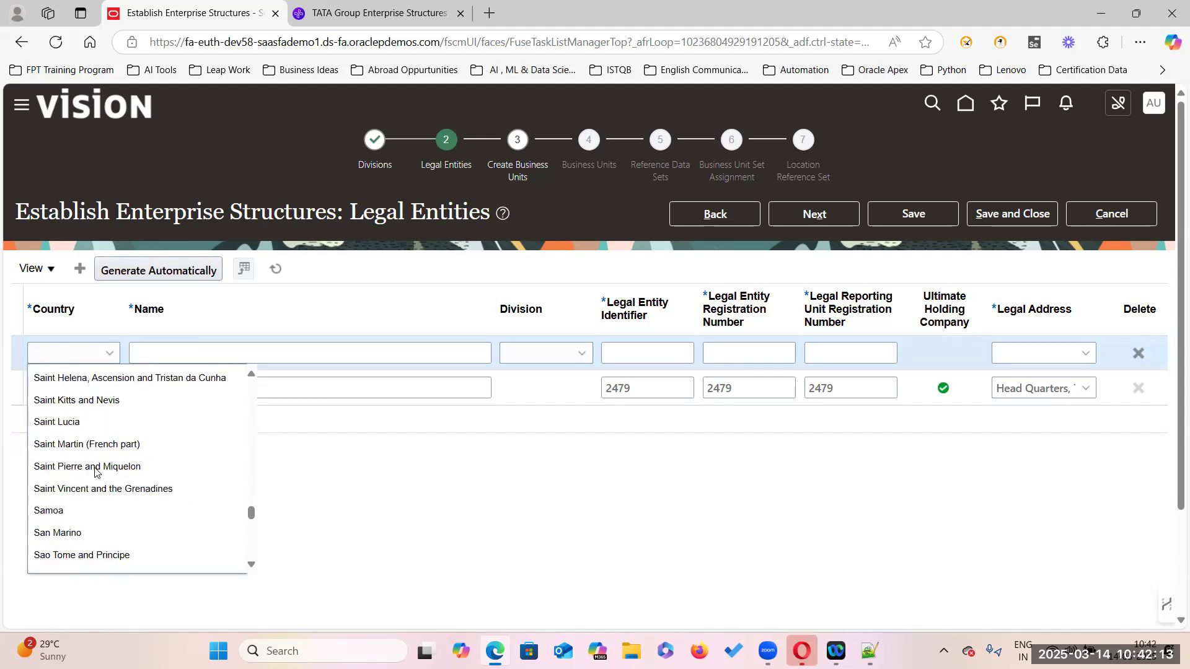
{"action": "scroll", "coordinate": [95, 472], "scroll_direction": "down", "scroll_amount": 20}
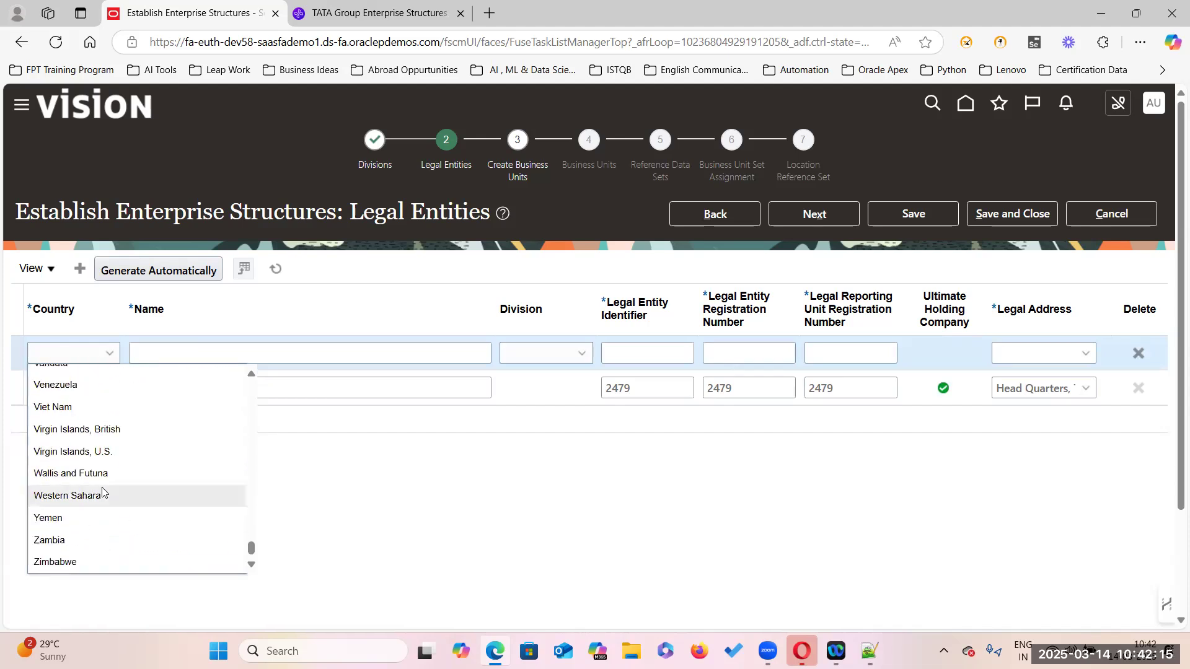
{"action": "scroll", "coordinate": [103, 492], "scroll_direction": "up", "scroll_amount": 8}
{"action": "left_click", "coordinate": [101, 507]}
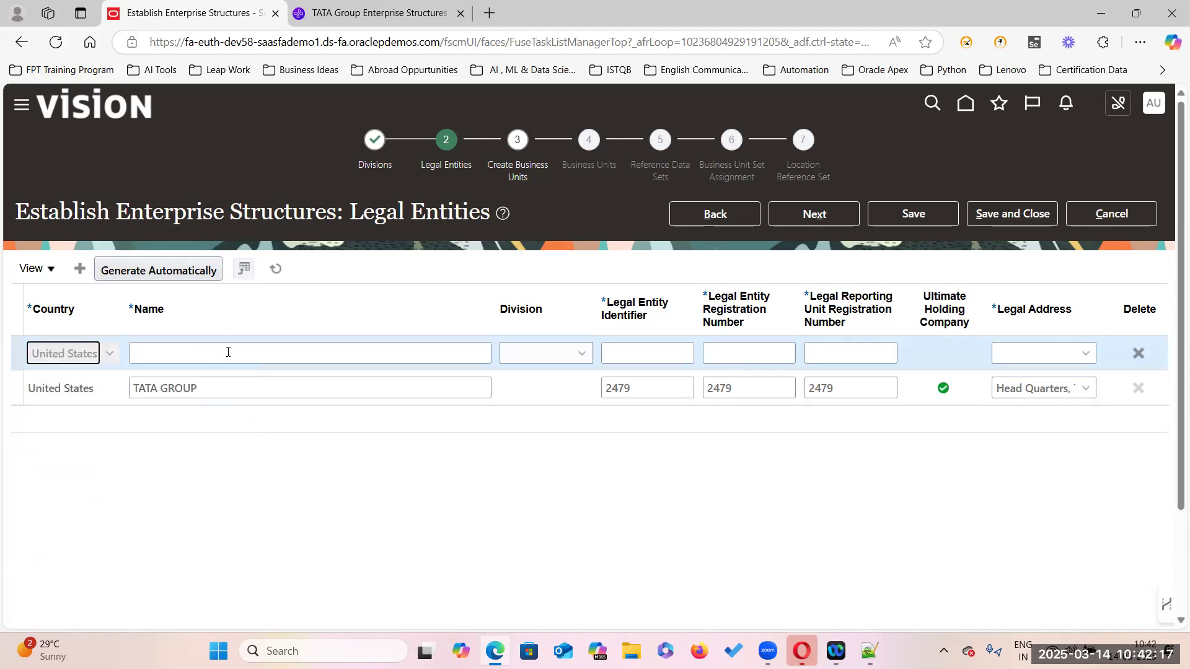
{"action": "left_click", "coordinate": [221, 352]}
{"action": "type", "text": "TCS"}
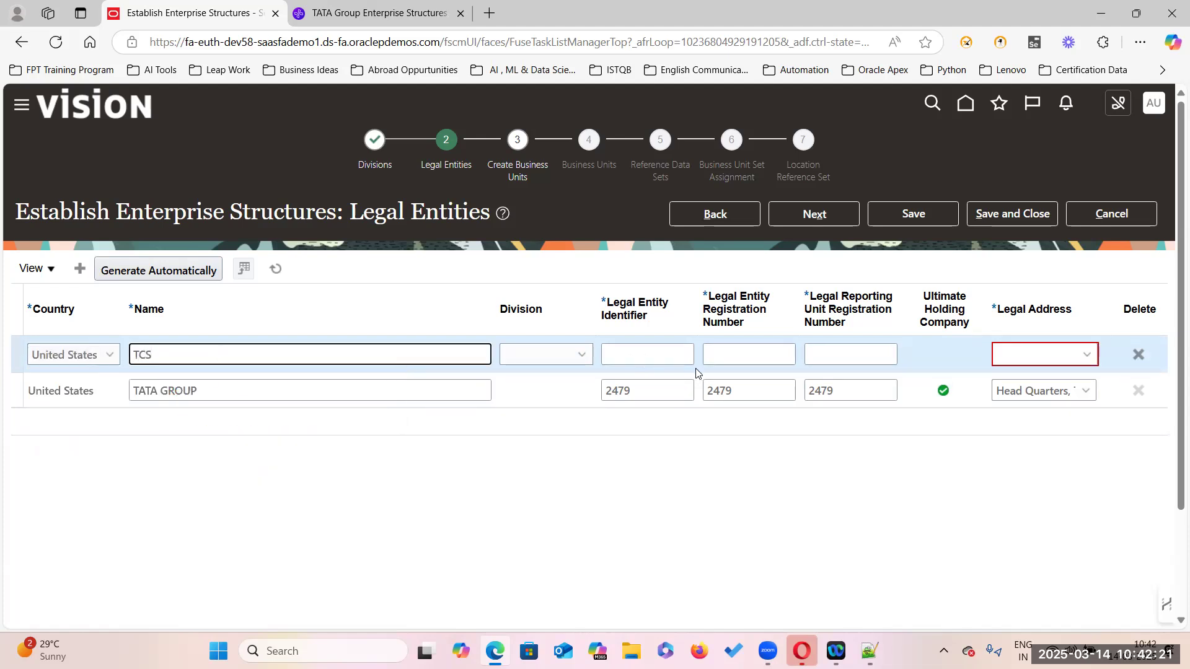
Assign the TCS legal entity to the IT division
{"action": "left_click", "coordinate": [655, 354]}
{"action": "left_click", "coordinate": [585, 355]}
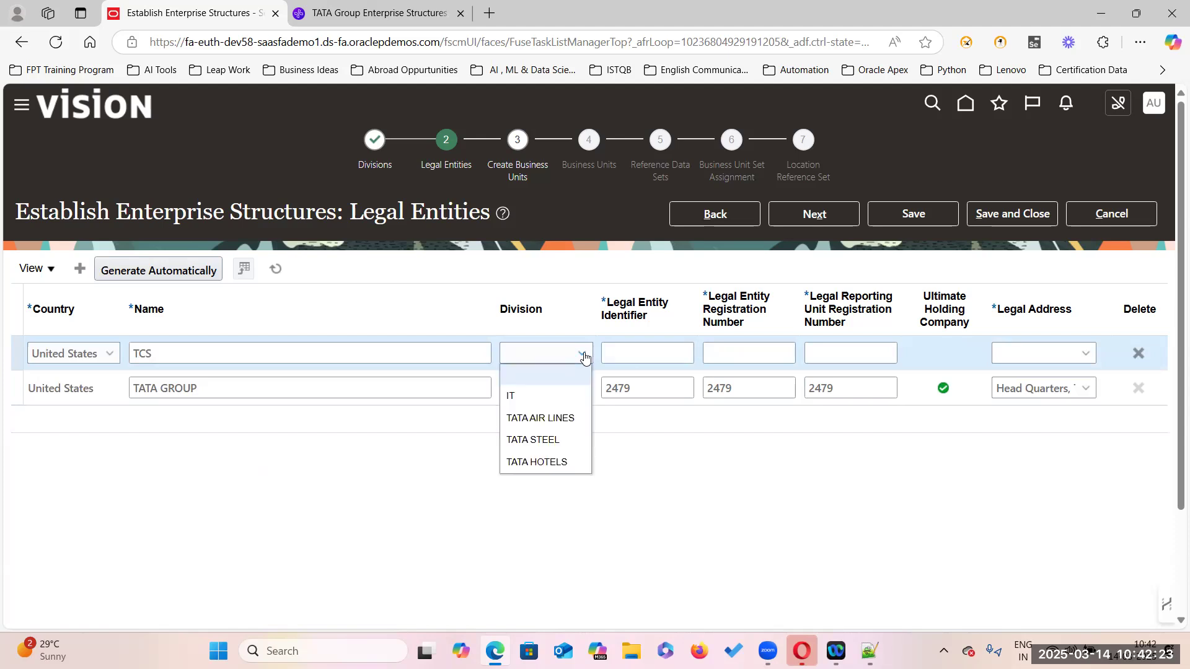
{"action": "left_click", "coordinate": [530, 395]}
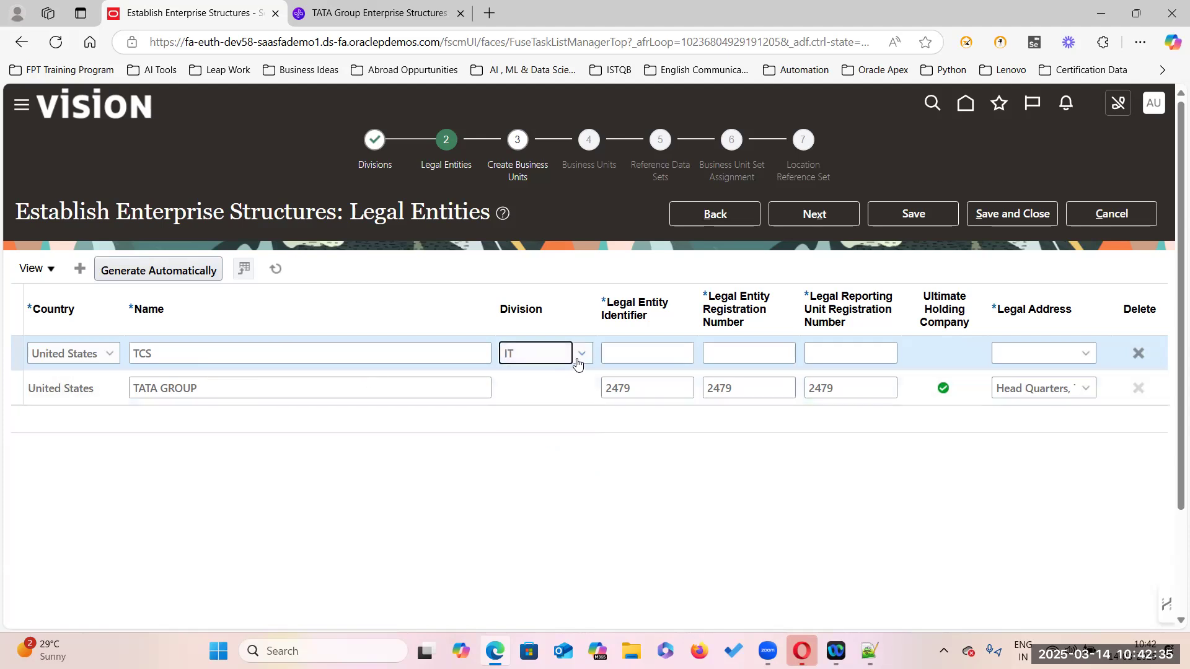
Enter 2480 as TCS's identifier, registration number and reporting unit registration number, and choose Head Quarters, TATA GROUP as its legal address
{"action": "left_click", "coordinate": [662, 351]}
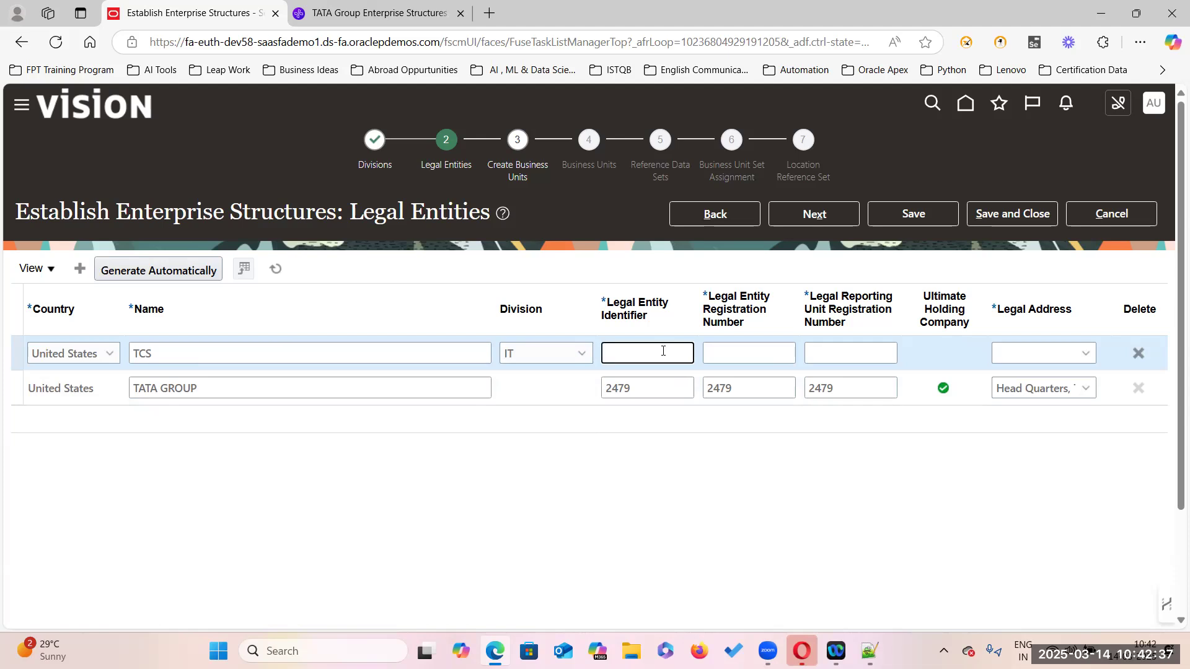
{"action": "type", "text": "2480"}
{"action": "left_click", "coordinate": [718, 352]}
{"action": "type", "text": "248"}
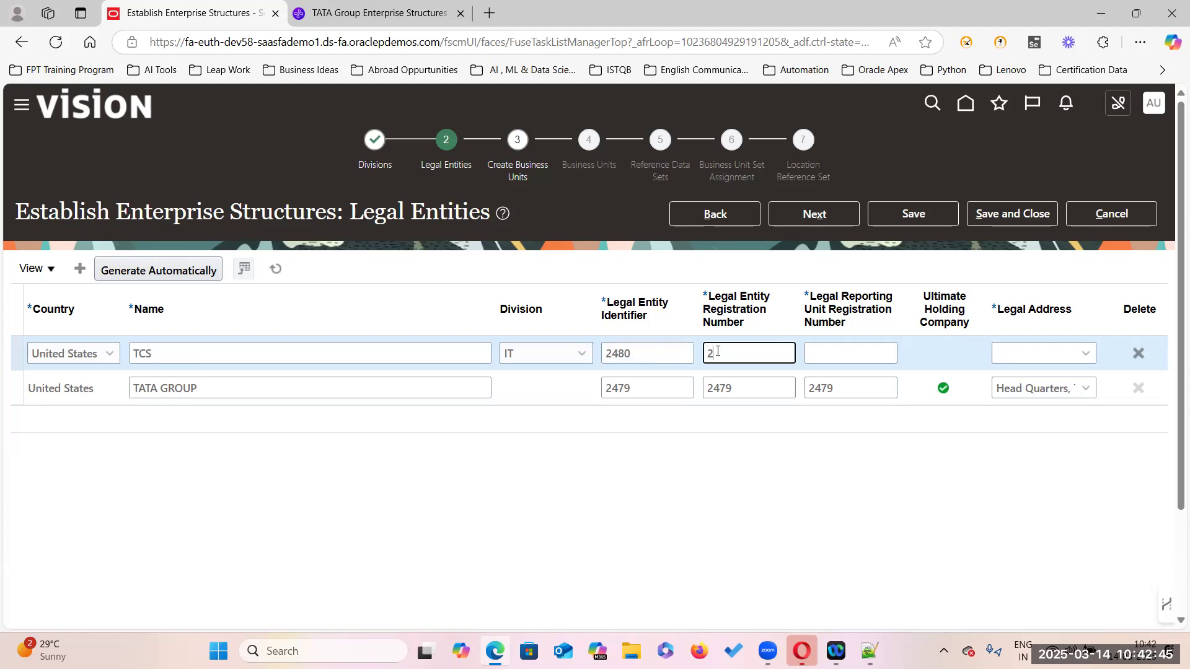
{"action": "key", "text": "BackSpace"}
{"action": "type", "text": "80"}
{"action": "left_click", "coordinate": [856, 354]}
{"action": "type", "text": "2480"}
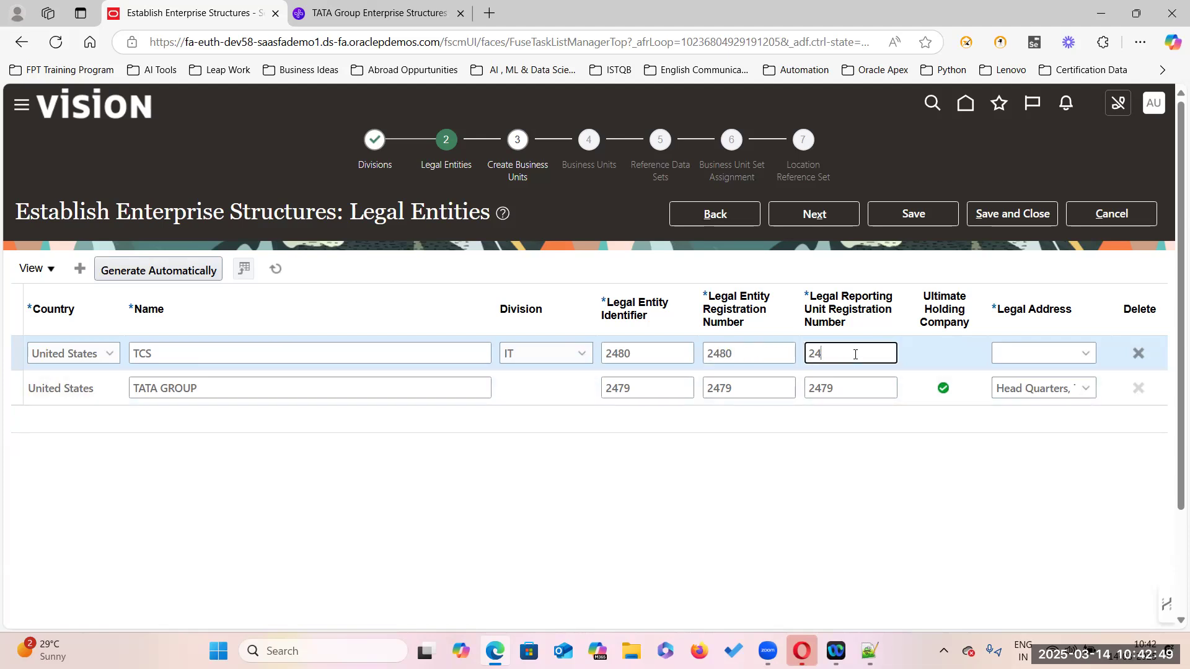
{"action": "left_click", "coordinate": [1088, 354]}
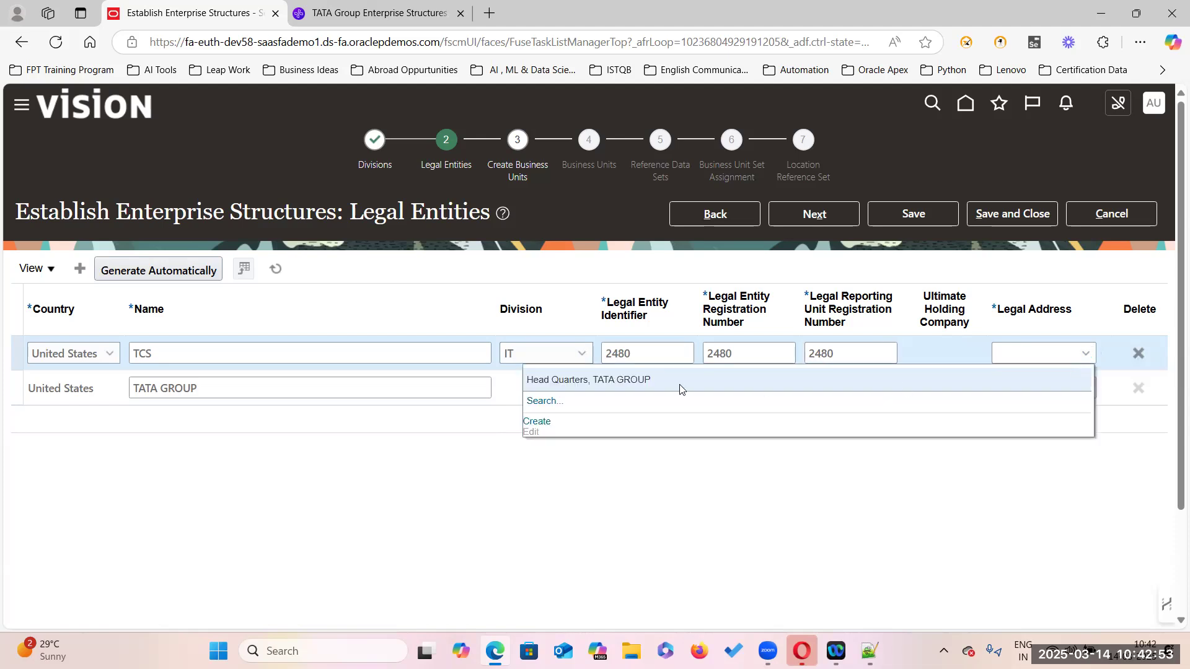
{"action": "left_click", "coordinate": [679, 383]}
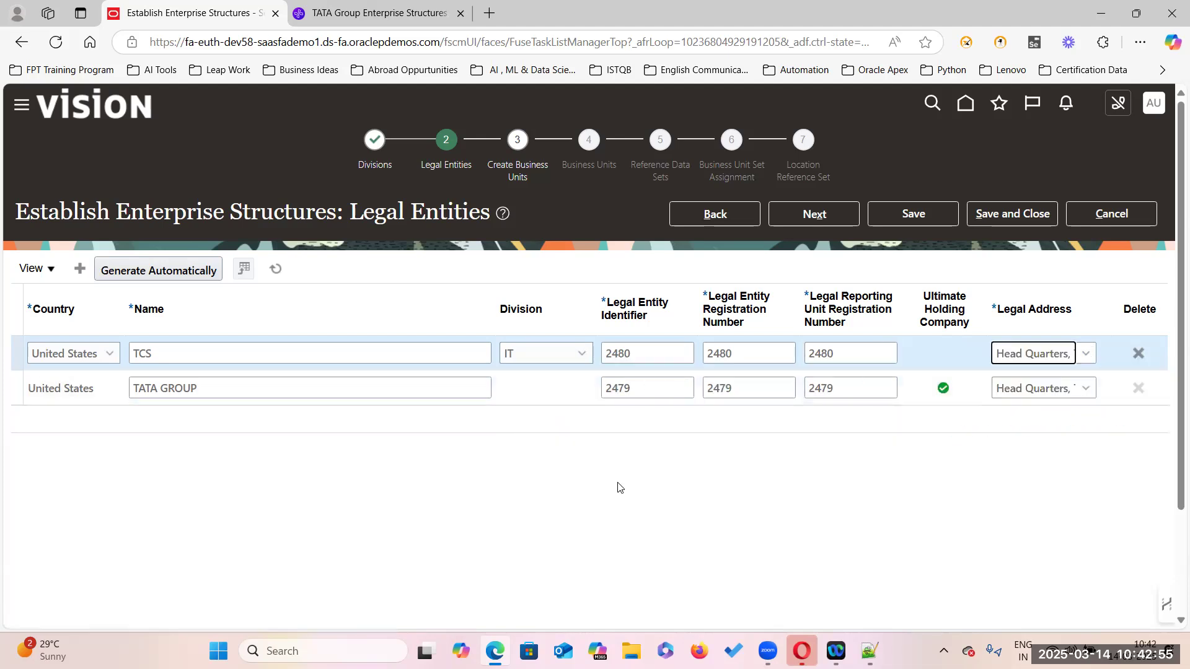
Add another legal entity row, check the structure diagram in Xmind, and name the entity TATA Technologies back in the setup
{"action": "left_click", "coordinate": [85, 280]}
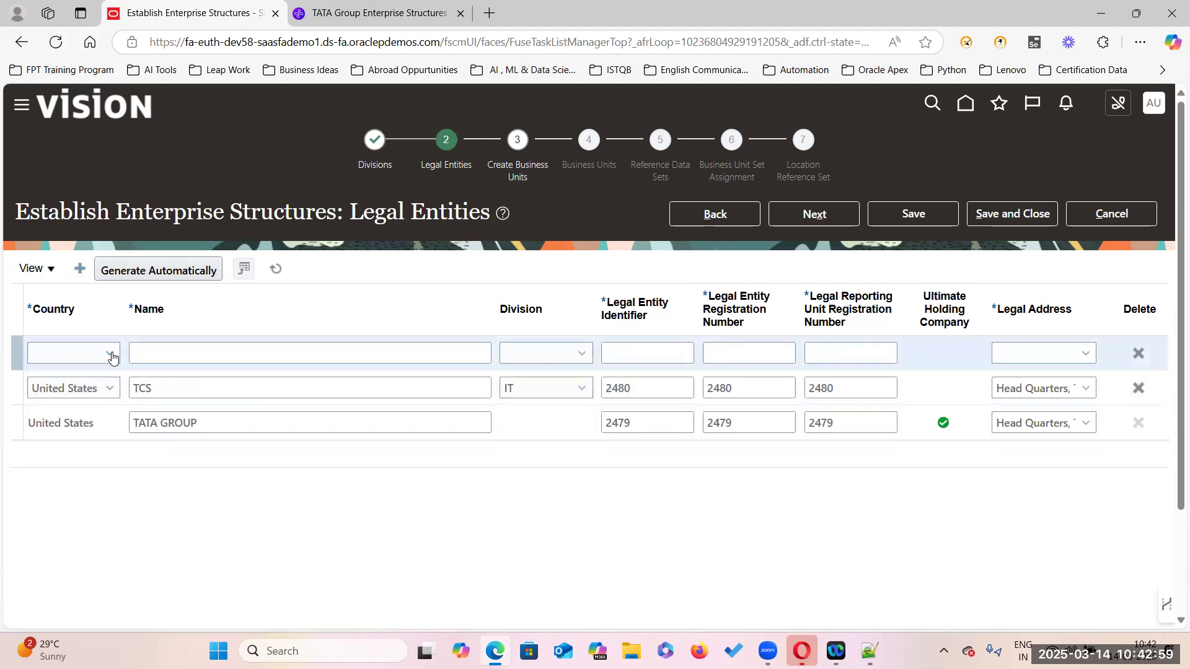
{"action": "left_click", "coordinate": [344, 14]}
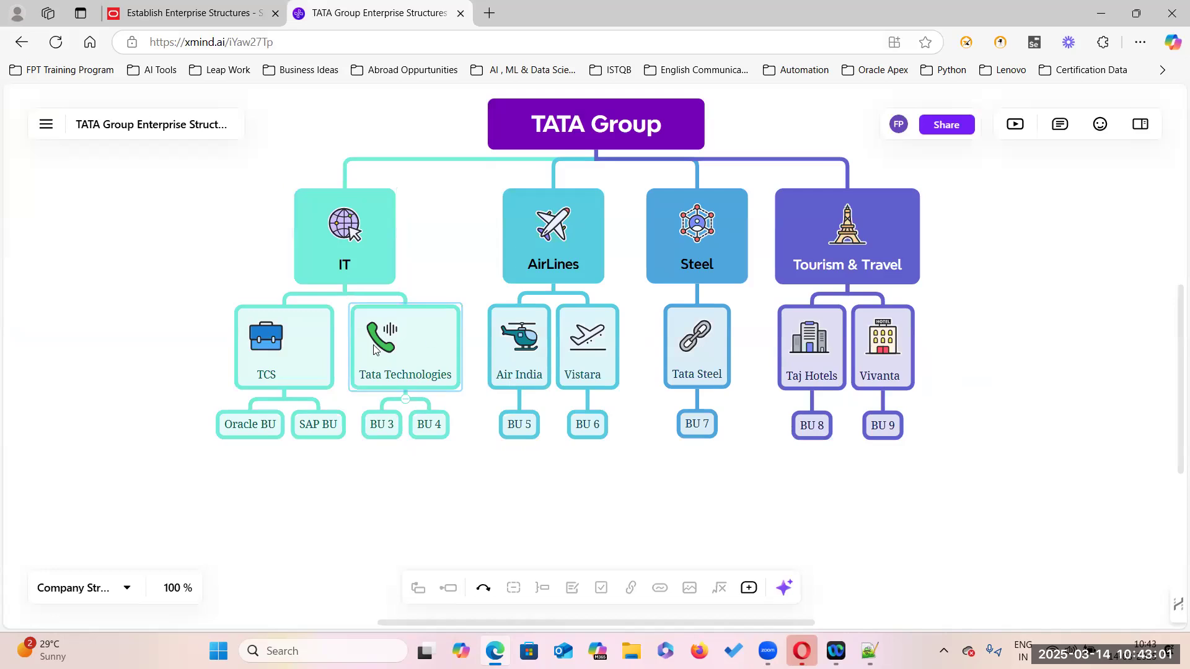
{"action": "left_click", "coordinate": [242, 14]}
{"action": "left_click", "coordinate": [156, 354]}
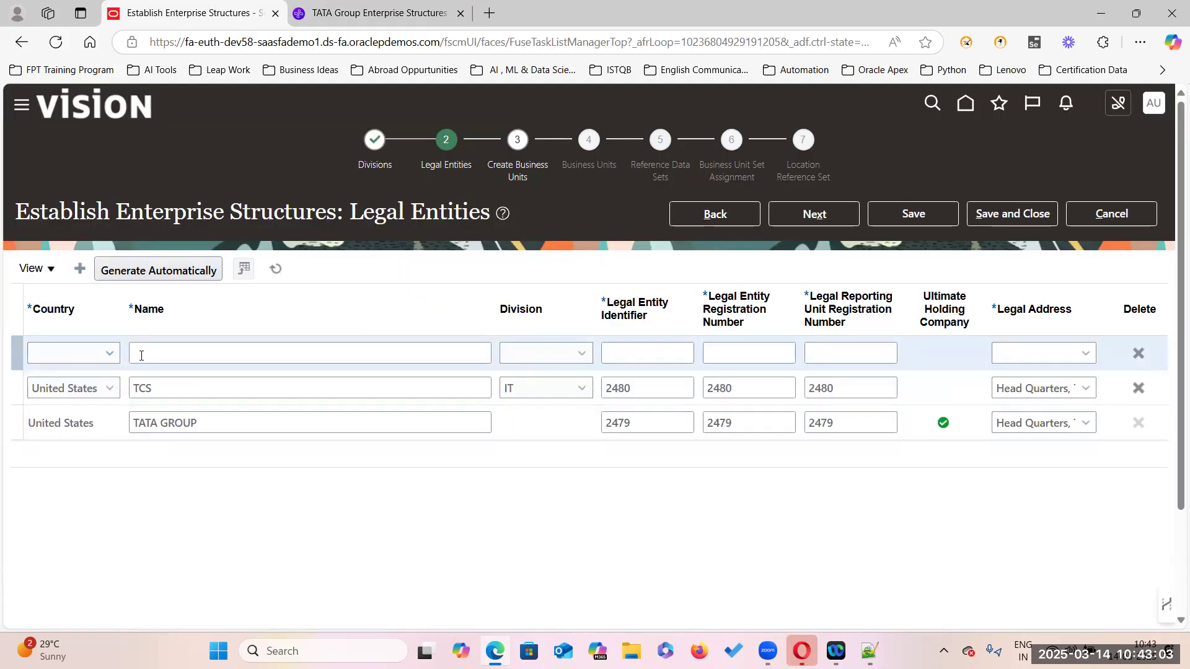
{"action": "type", "text": "TATA"}
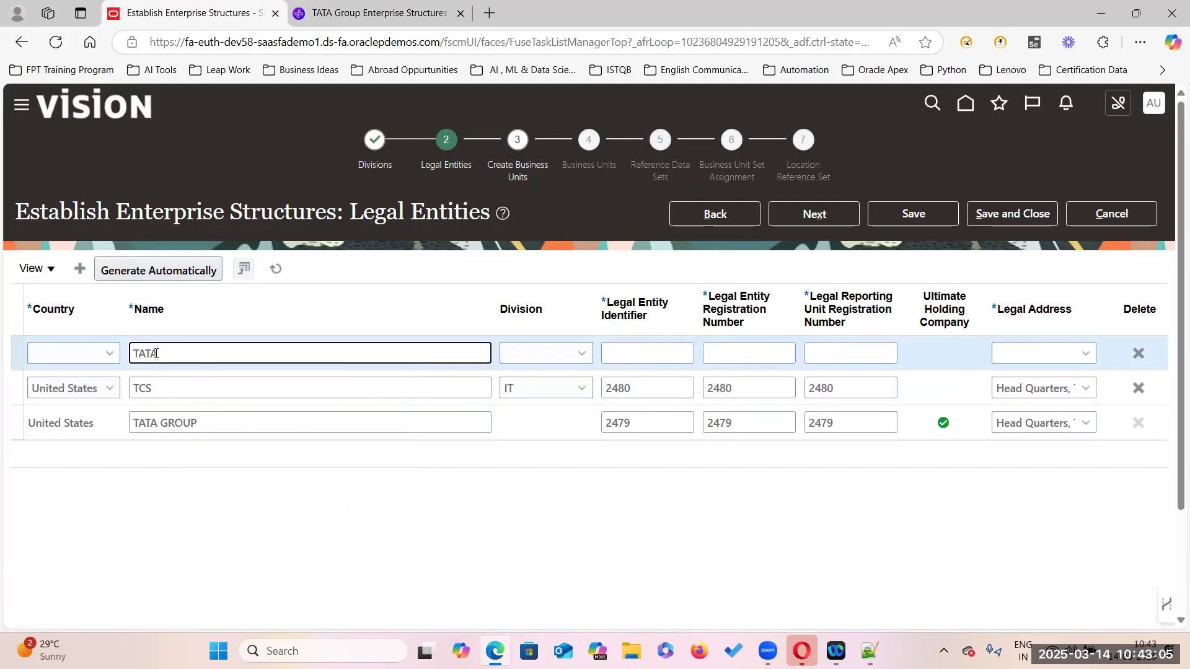
{"action": "type", "text": " Technologies"}
Set TATA Technologies' country to United States and its division to IT
{"action": "left_click", "coordinate": [108, 353]}
{"action": "scroll", "coordinate": [76, 481], "scroll_direction": "down", "scroll_amount": 10}
{"action": "type", "text": "un"}
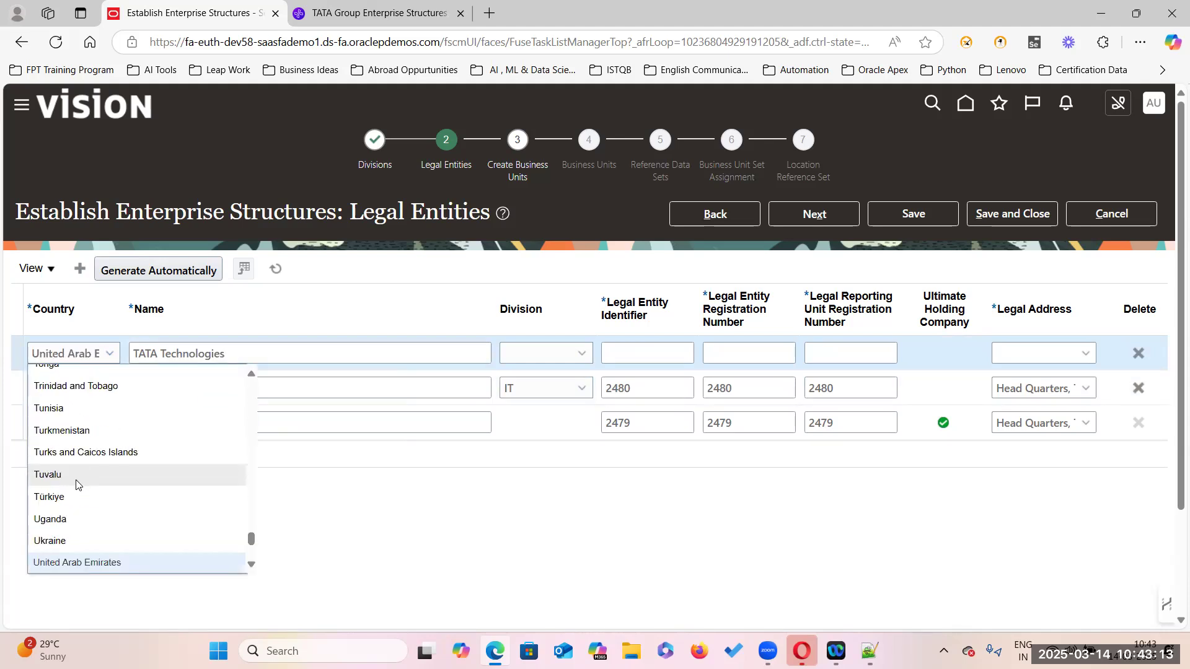
{"action": "scroll", "coordinate": [77, 485], "scroll_direction": "down", "scroll_amount": 3}
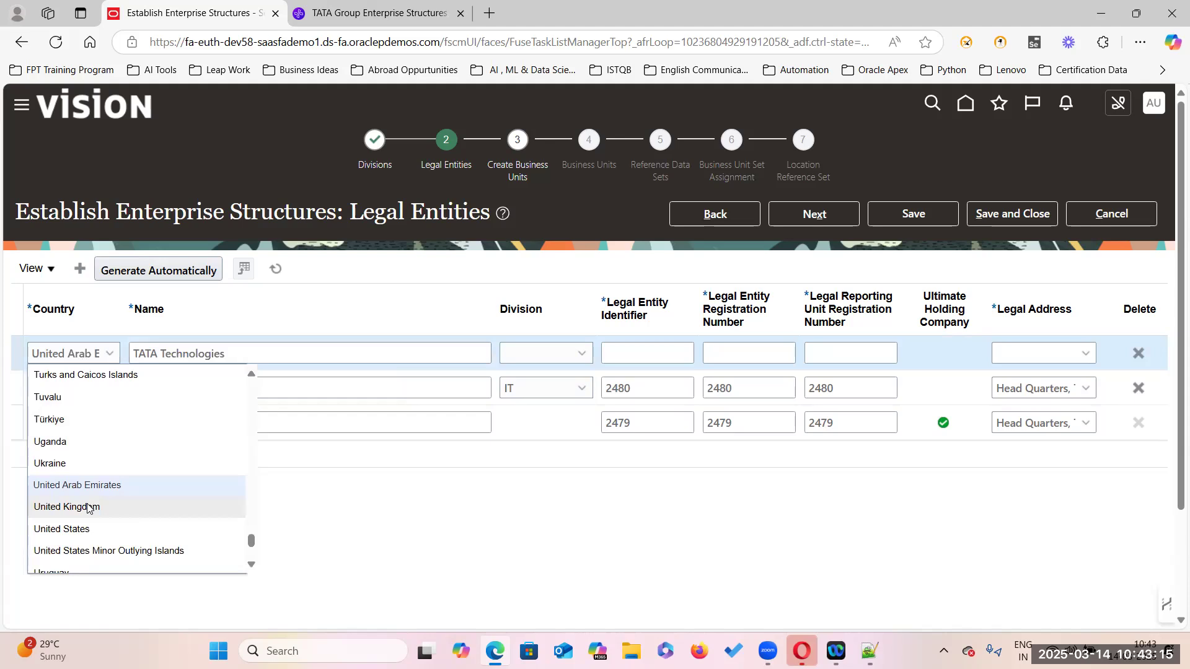
{"action": "left_click", "coordinate": [86, 531]}
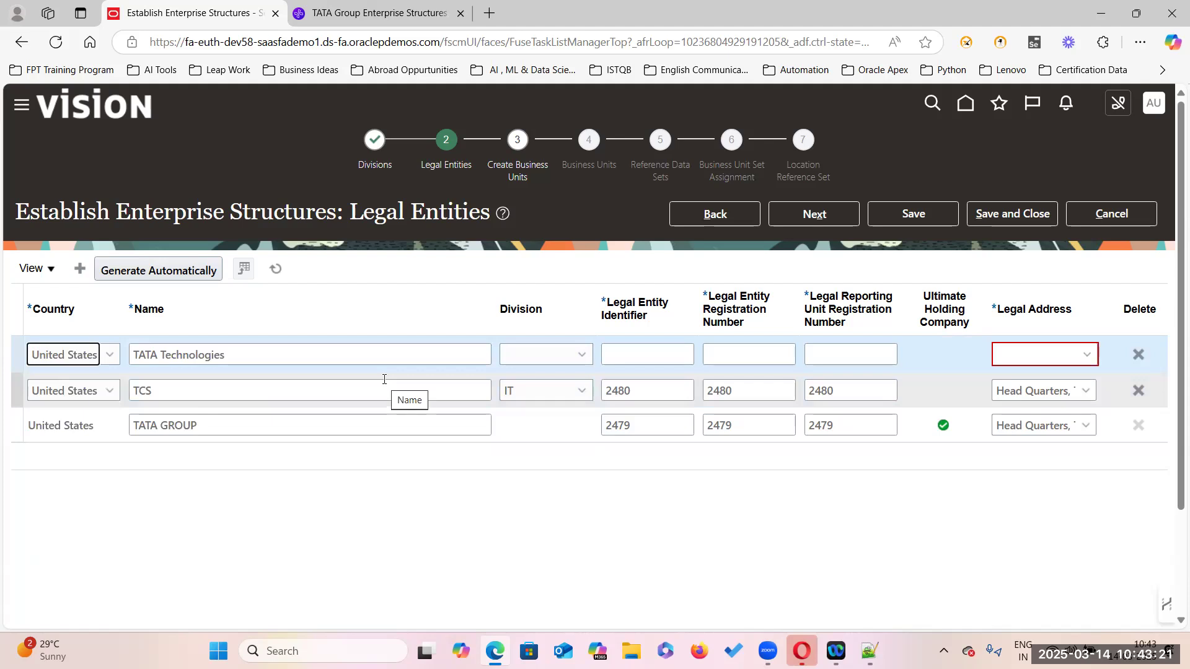
{"action": "left_click", "coordinate": [580, 354]}
{"action": "left_click", "coordinate": [540, 396]}
Enter 2481 as TATA Technologies' identifier, registration number and reporting unit registration number, and choose Head Quarters, TATA GROUP as its legal address
{"action": "left_click", "coordinate": [648, 354]}
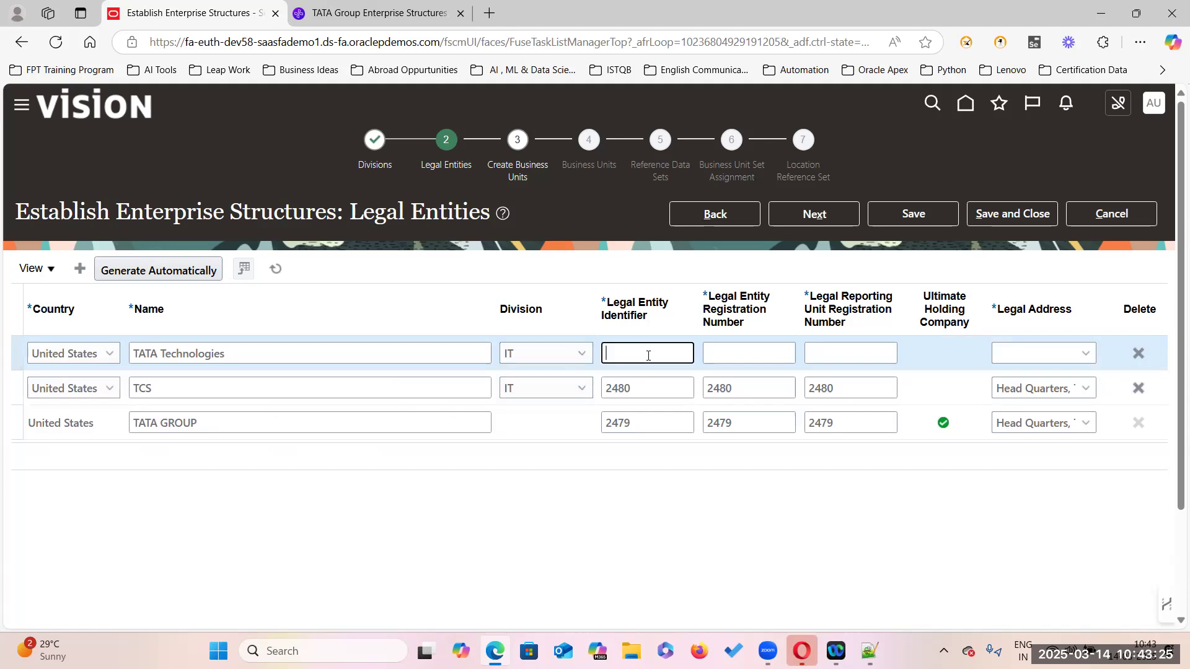
{"action": "type", "text": "2481"}
{"action": "left_click", "coordinate": [765, 361]}
{"action": "type", "text": "2481"}
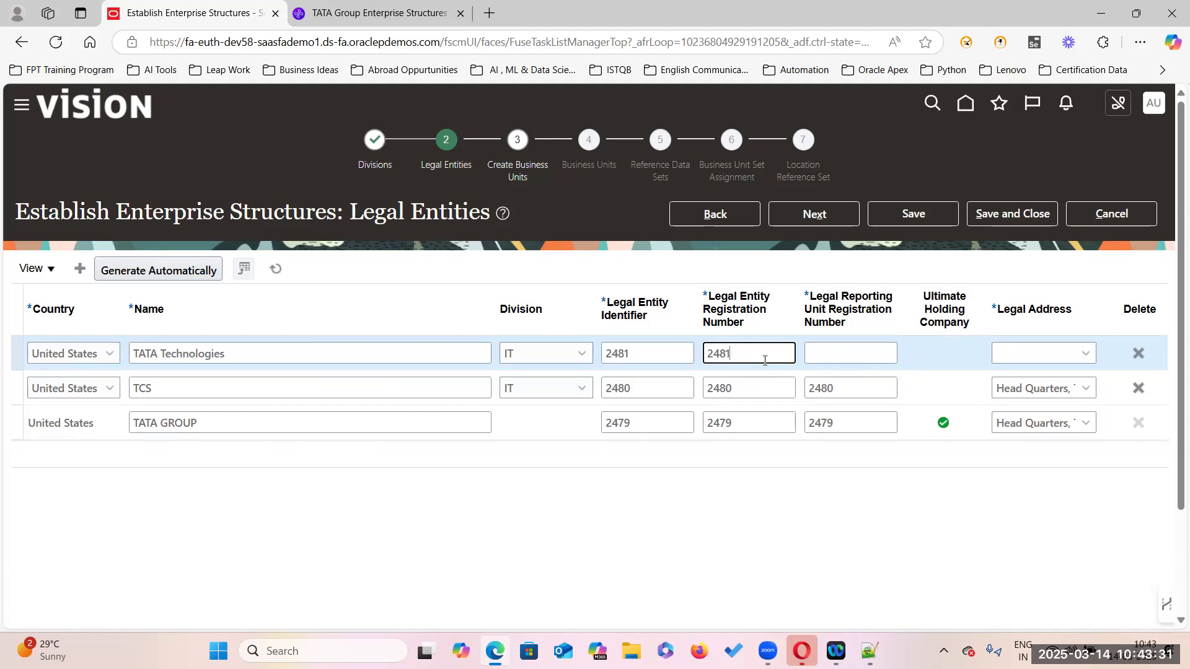
{"action": "left_click", "coordinate": [834, 351]}
{"action": "type", "text": "2481"}
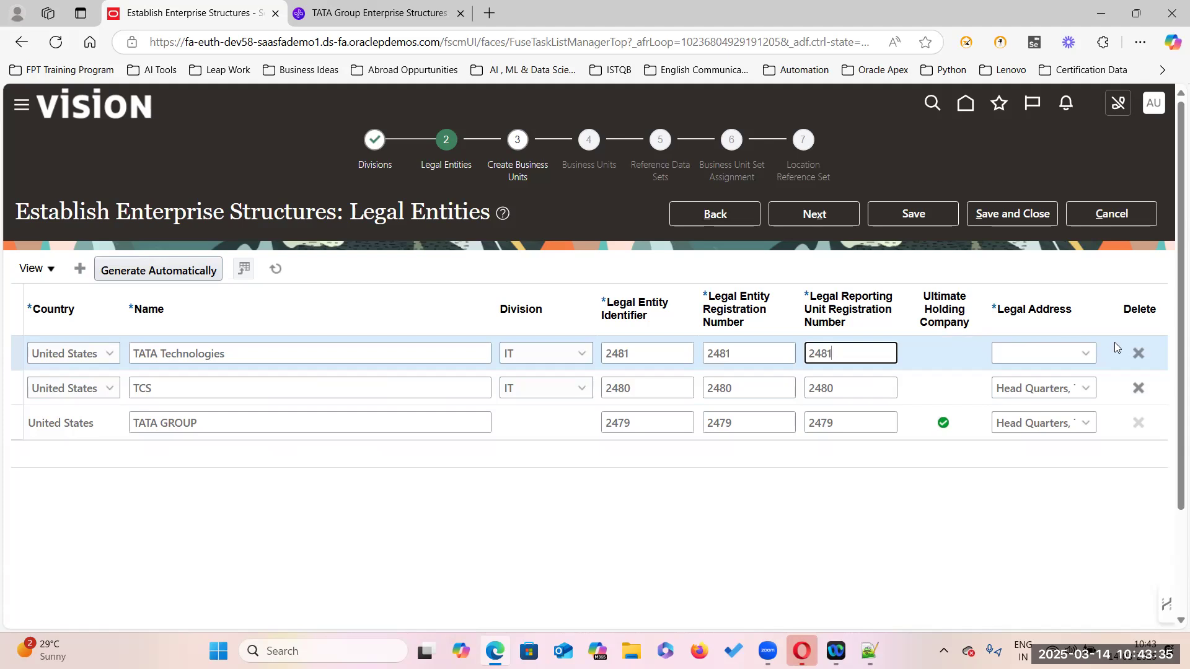
{"action": "left_click", "coordinate": [1086, 354]}
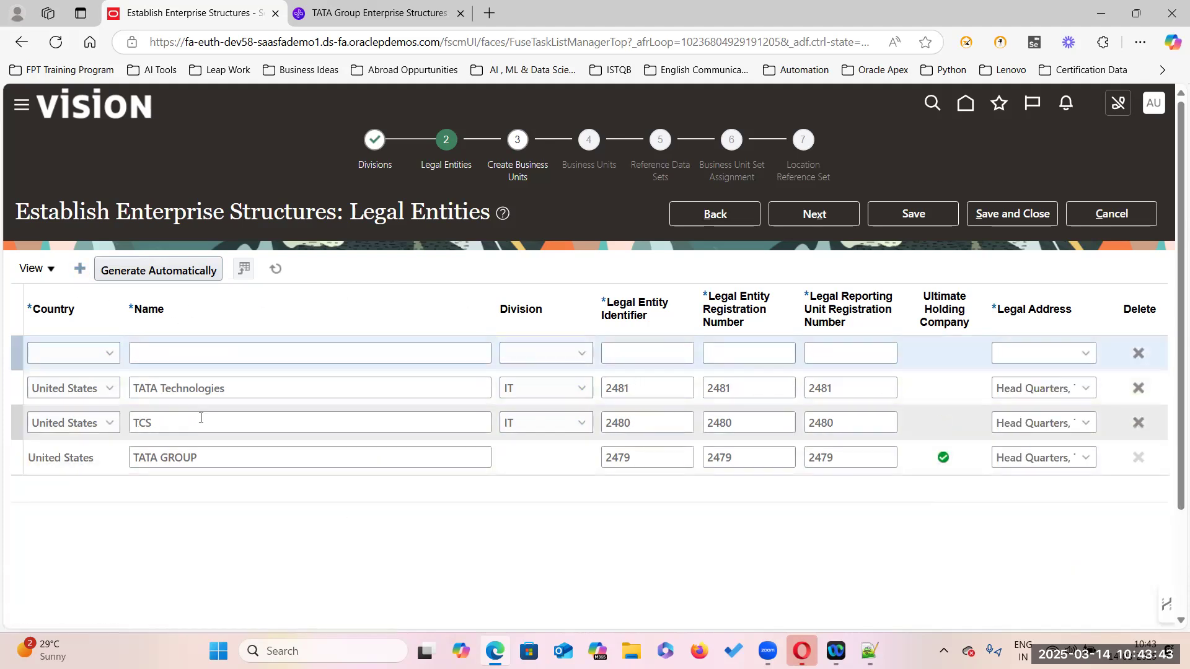
Check the Xmind diagram for the next legal entity, return to the setup and start naming the blank row
{"action": "left_click", "coordinate": [338, 13]}
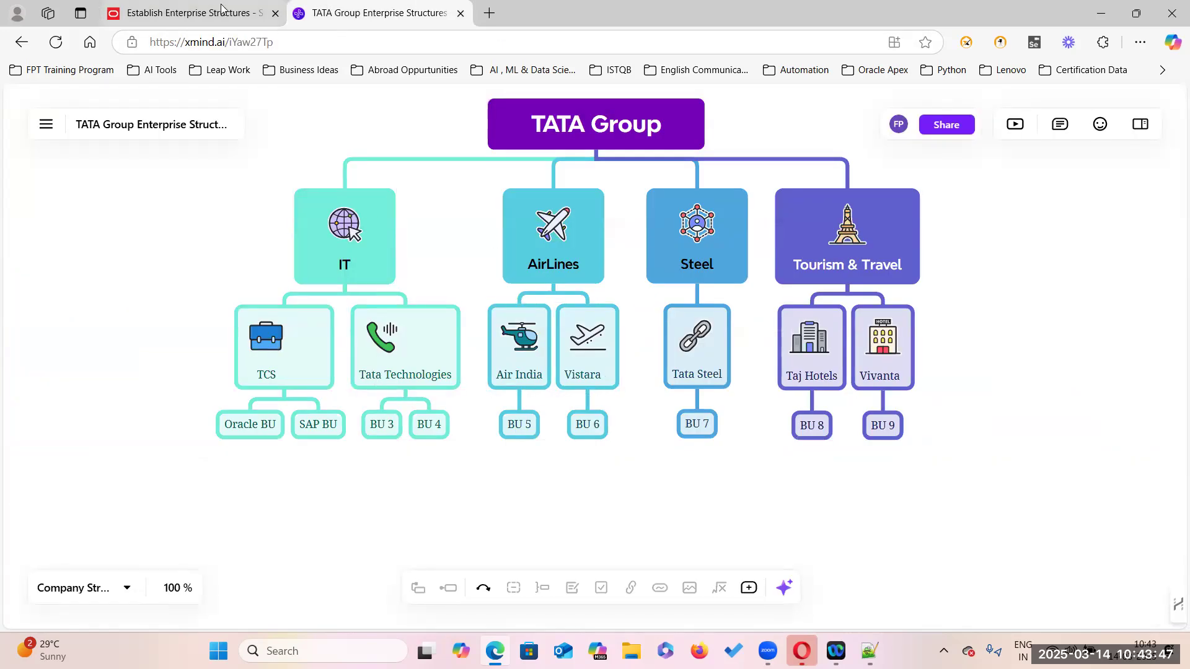
{"action": "left_click", "coordinate": [186, 13]}
{"action": "left_click", "coordinate": [205, 350]}
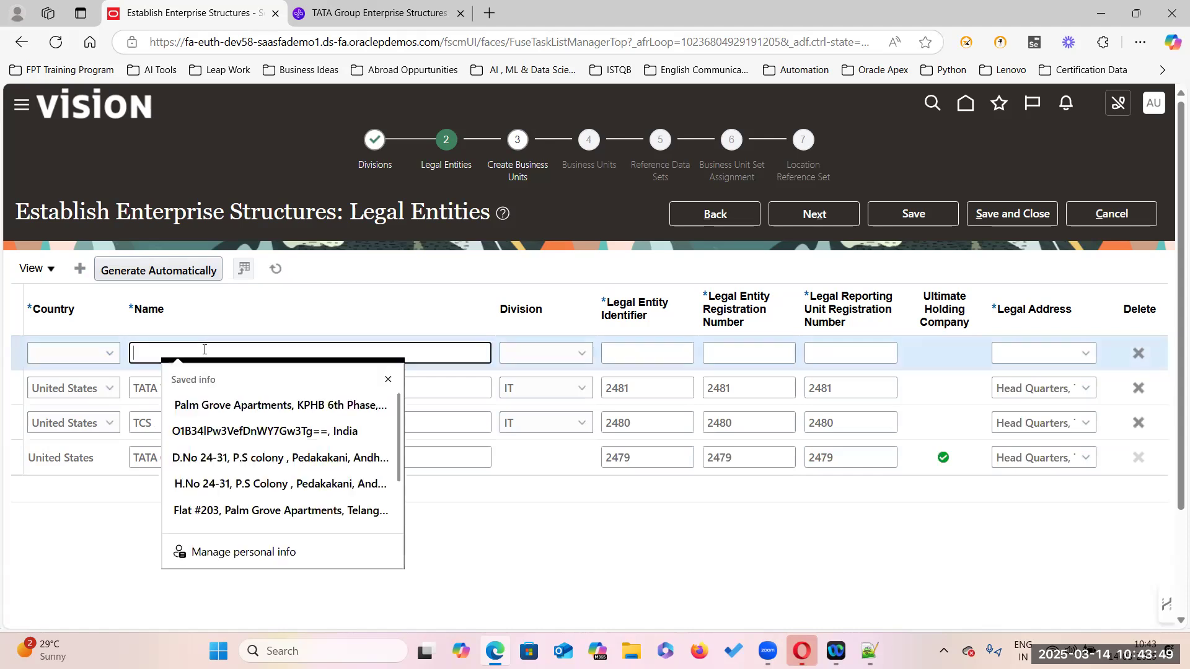
Name the new legal entity AIR India, with country United States and division TATA AIR LINES
{"action": "type", "text": "AIR India"}
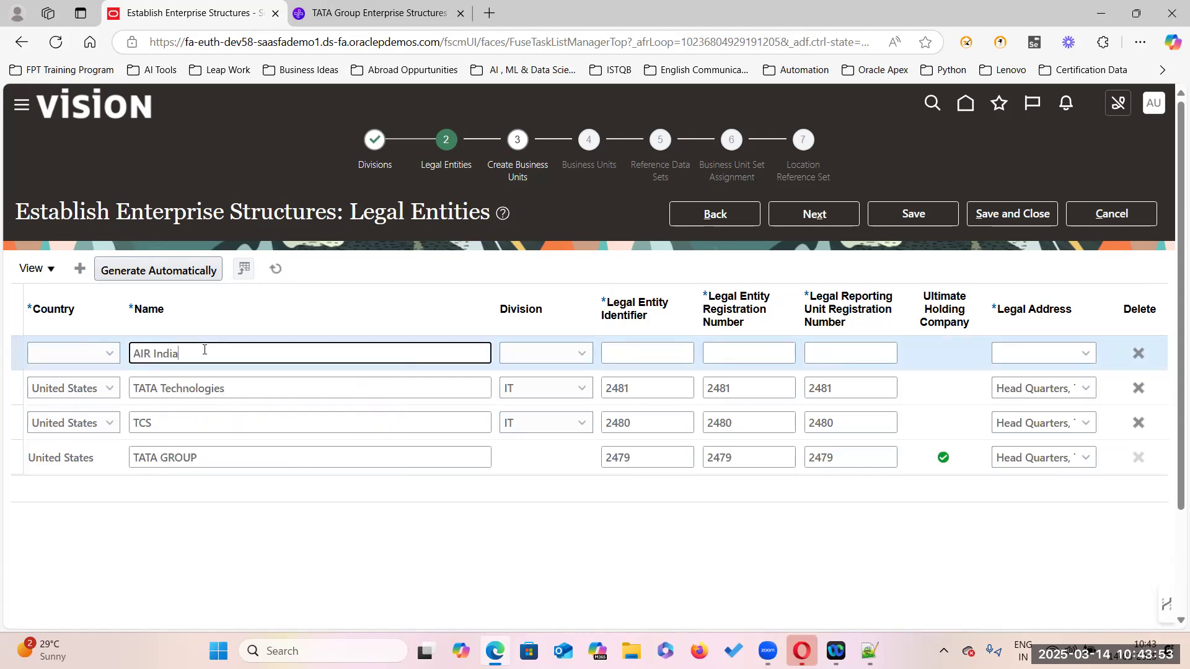
{"action": "left_click", "coordinate": [110, 353]}
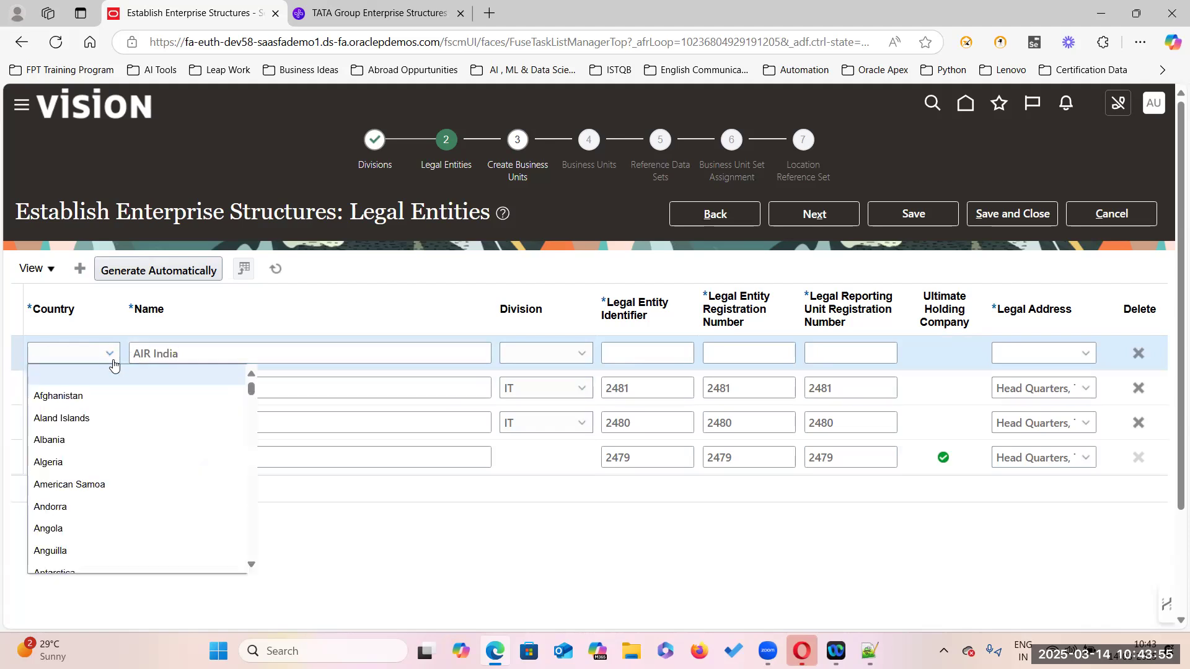
{"action": "type", "text": "un"}
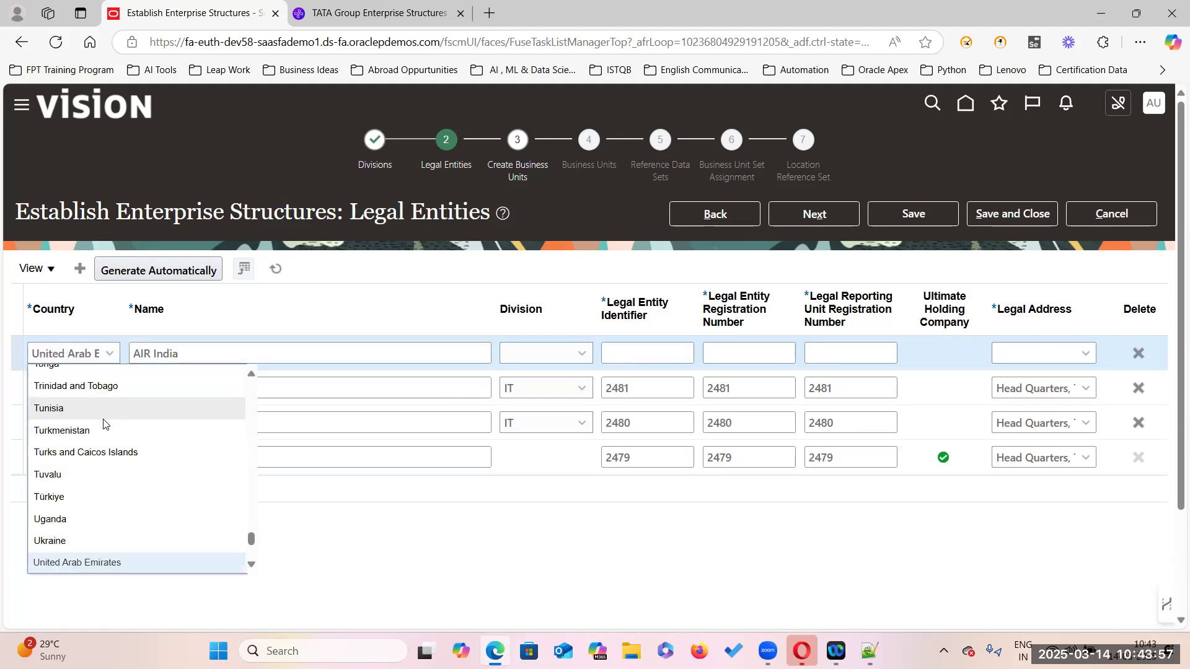
{"action": "type", "text": "t"}
{"action": "scroll", "coordinate": [103, 423], "scroll_direction": "down", "scroll_amount": 5}
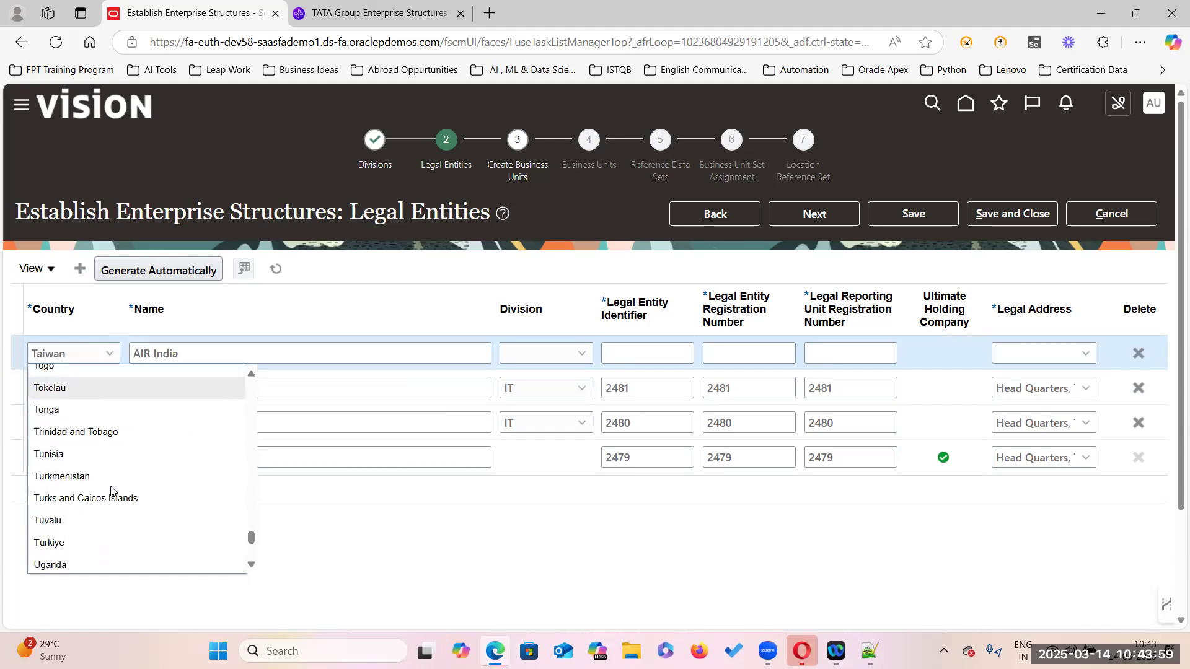
{"action": "left_click", "coordinate": [88, 462]}
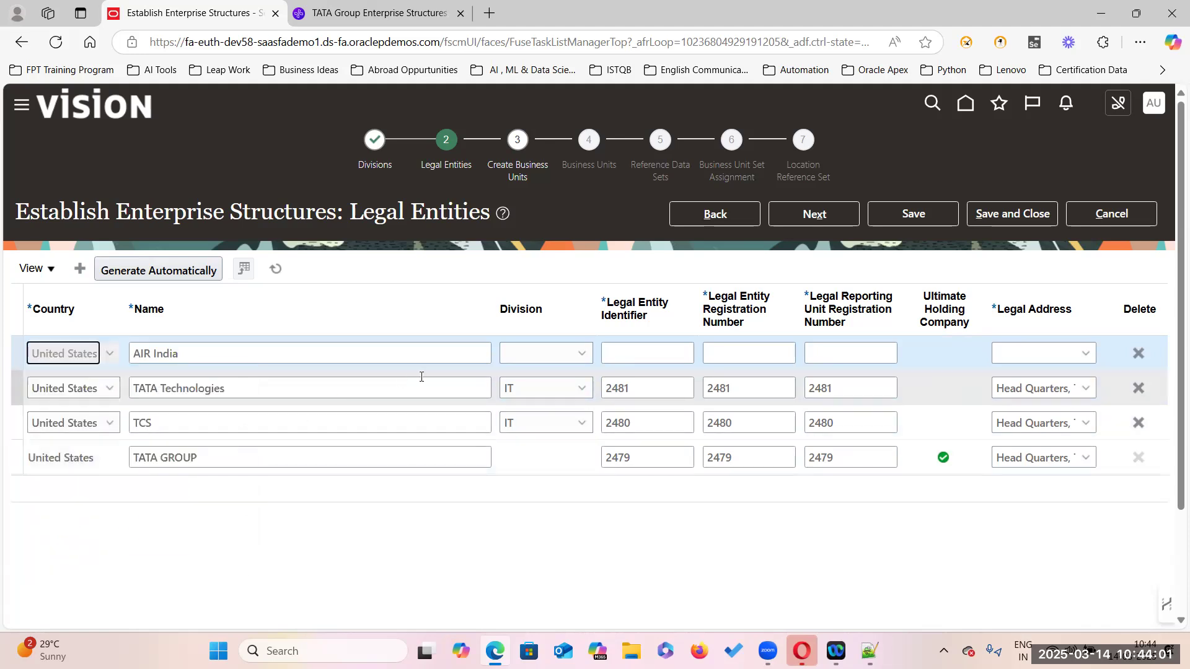
{"action": "left_click", "coordinate": [583, 354]}
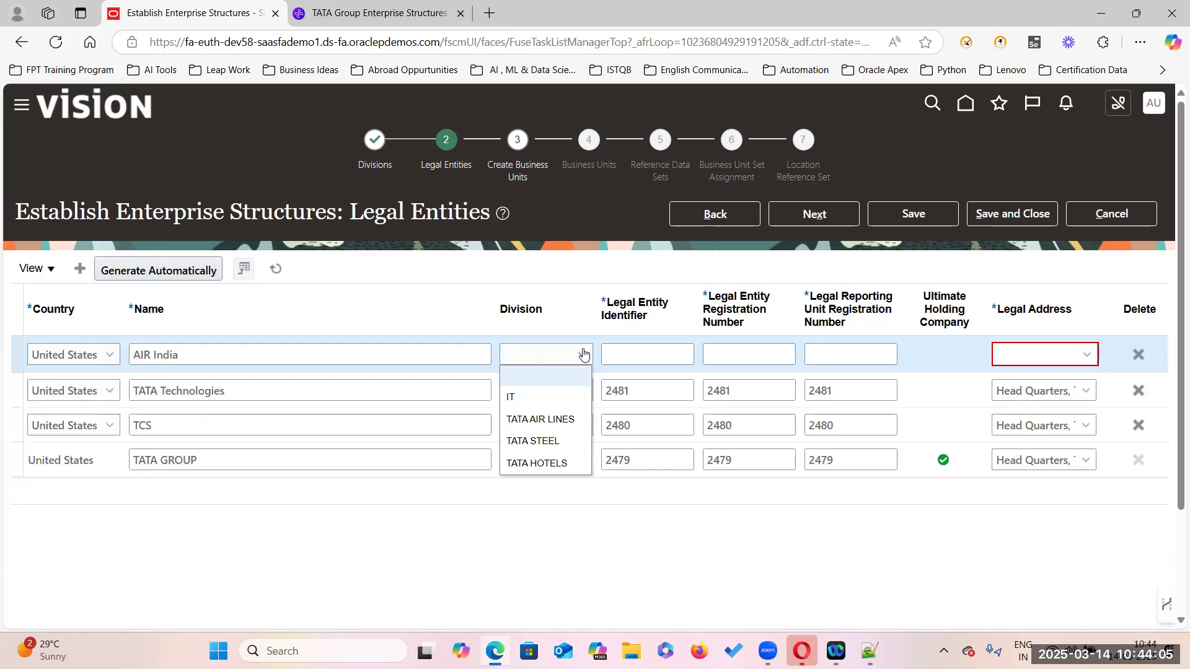
{"action": "left_click", "coordinate": [558, 420]}
Set AIR India's identifier and both registration numbers to 2482, and choose Head Quarters, TATA GROUP as its legal address
{"action": "left_click", "coordinate": [671, 352]}
{"action": "type", "text": "2482"}
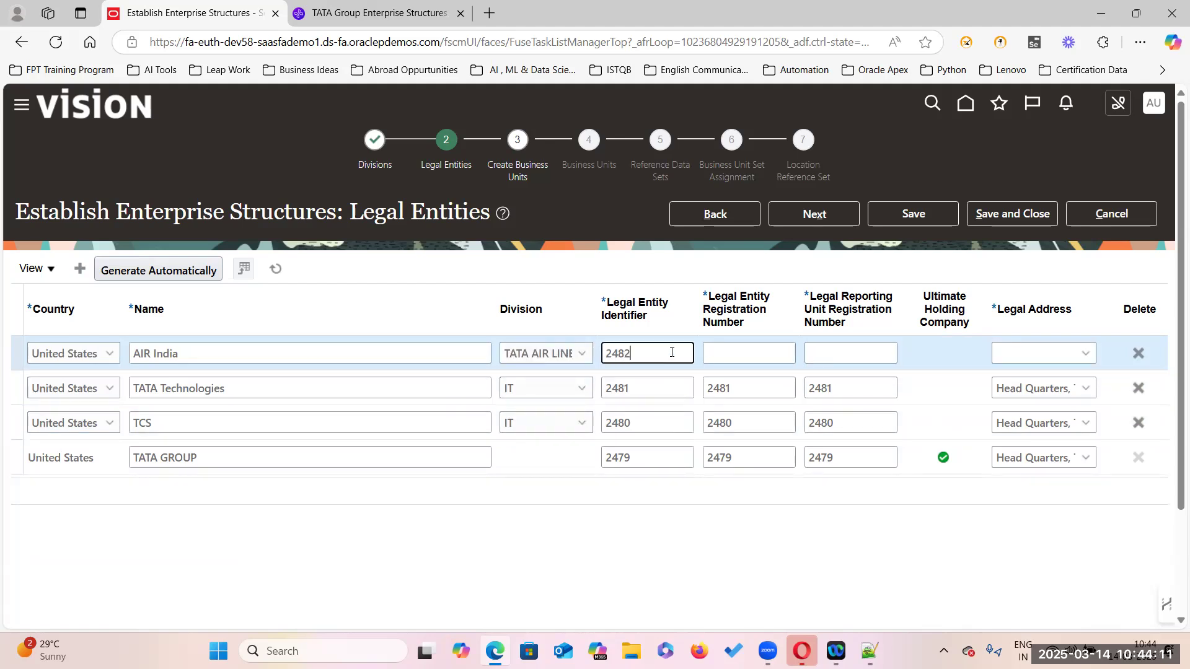
{"action": "left_click", "coordinate": [749, 358]}
{"action": "type", "text": "2482"}
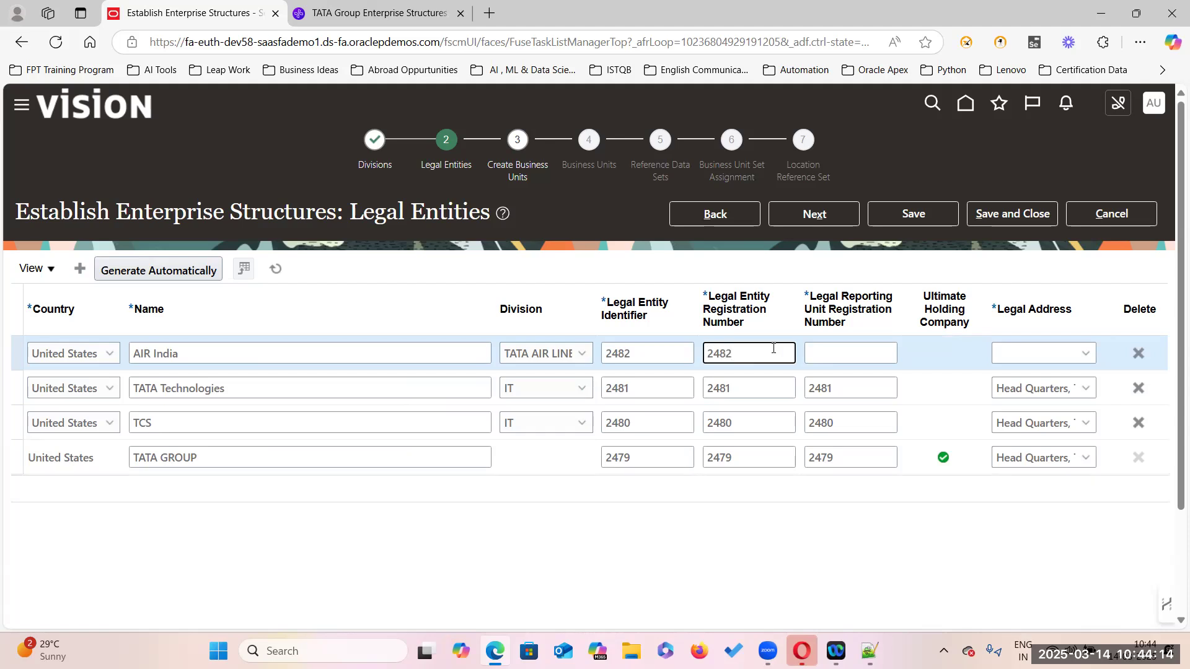
{"action": "left_click", "coordinate": [820, 349]}
{"action": "type", "text": "2482"}
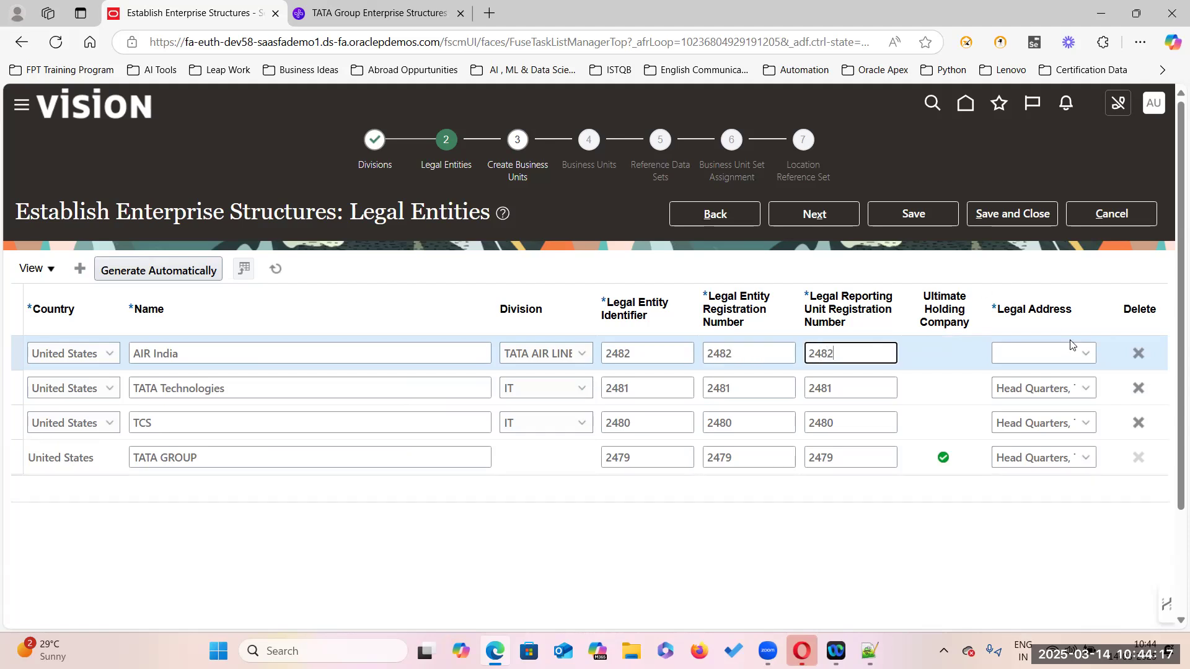
{"action": "left_click", "coordinate": [1086, 353]}
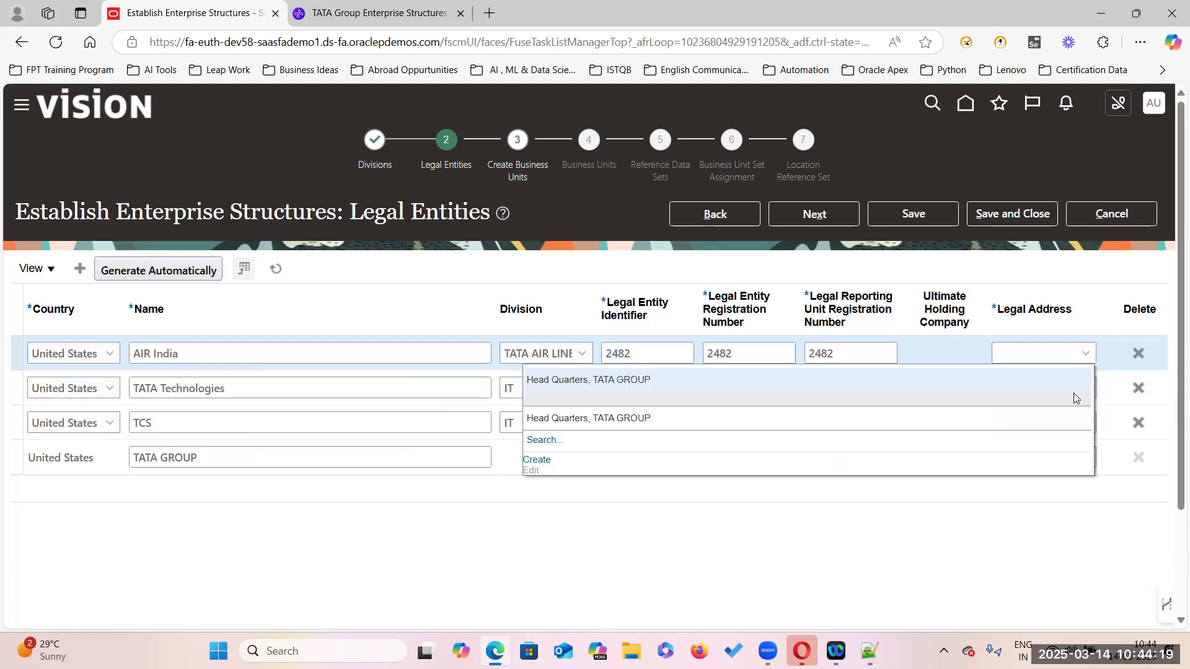
{"action": "left_click", "coordinate": [628, 381]}
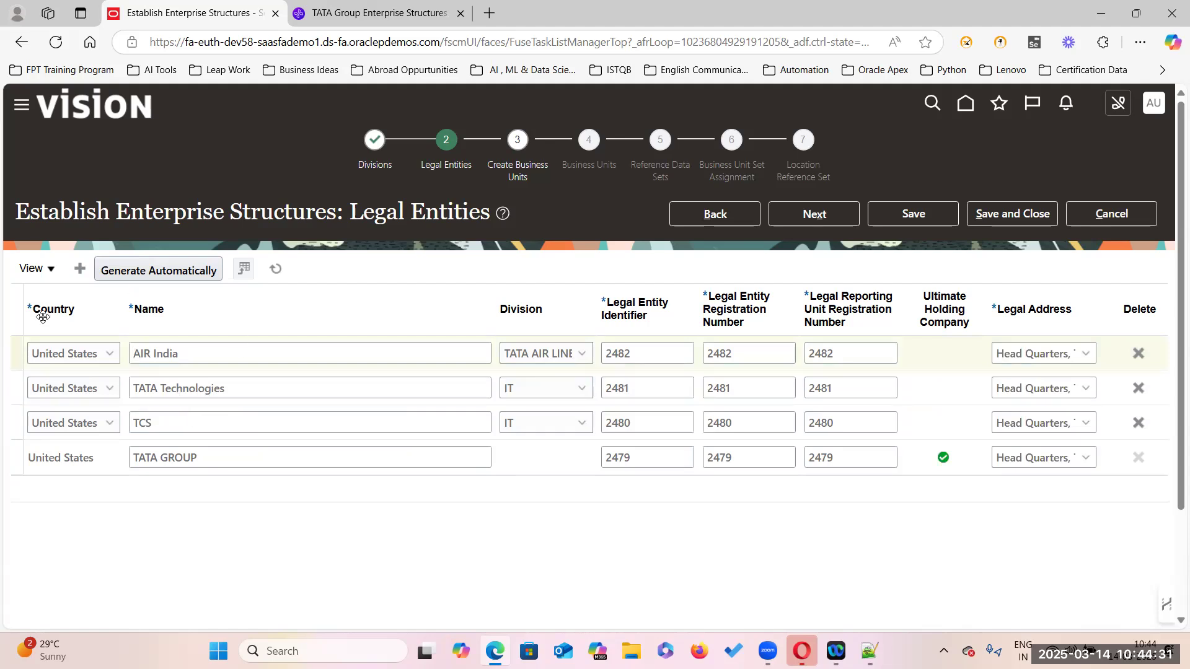
Add a legal entity named Vistara with country United States and division TATA AIR LINES
{"action": "left_click", "coordinate": [81, 271]}
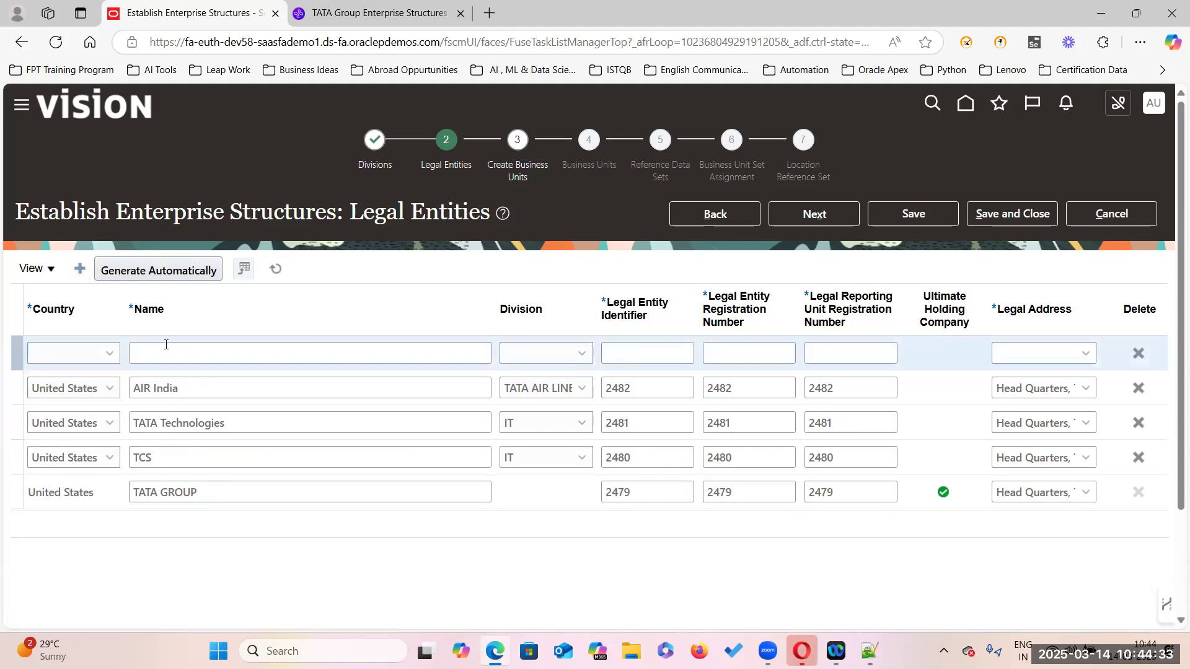
{"action": "left_click", "coordinate": [176, 358]}
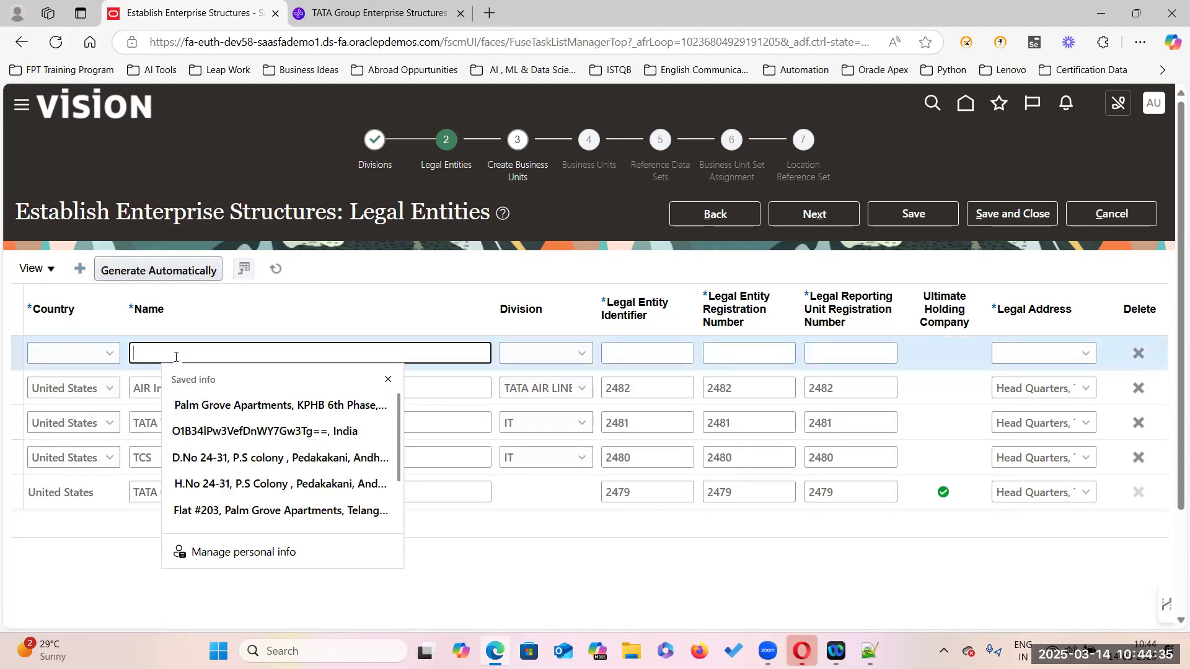
{"action": "type", "text": "vi"}
{"action": "type", "text": "Vistara"}
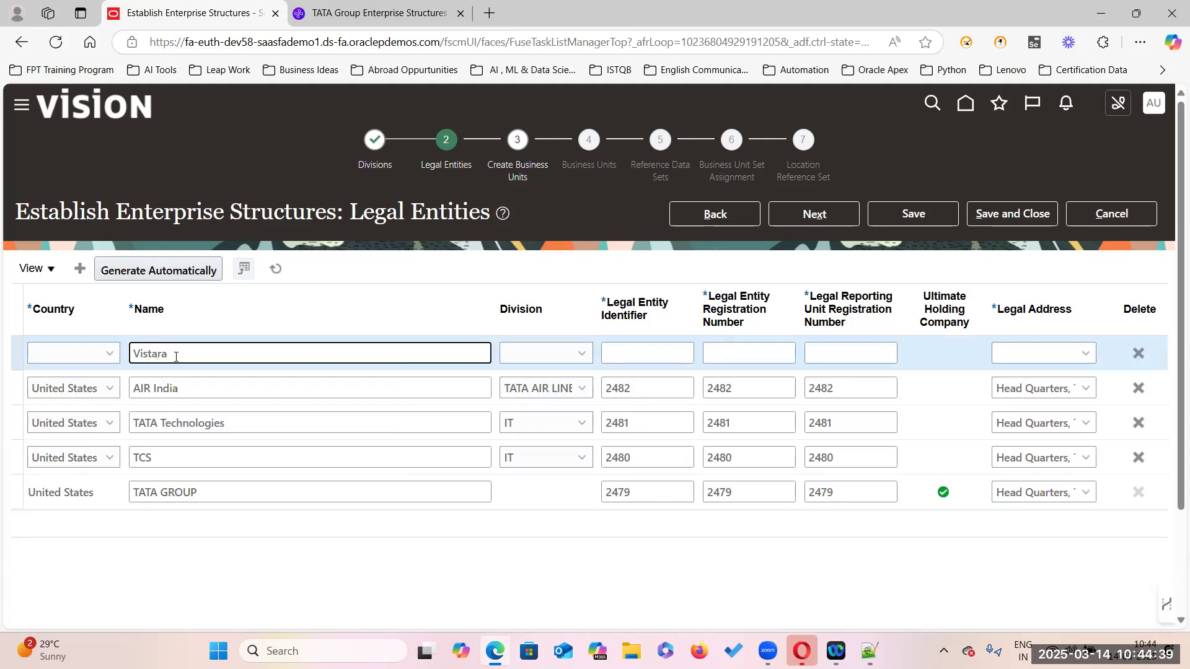
{"action": "left_click", "coordinate": [110, 353]}
{"action": "scroll", "coordinate": [87, 484], "scroll_direction": "down", "scroll_amount": 10}
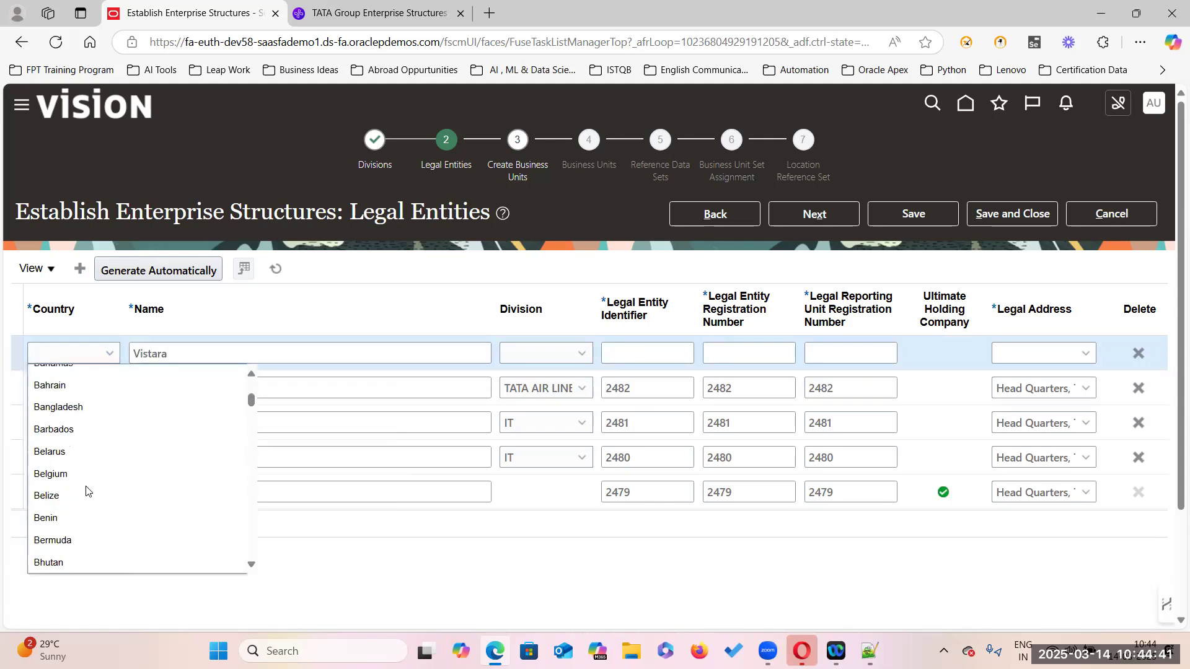
{"action": "scroll", "coordinate": [86, 487], "scroll_direction": "down", "scroll_amount": 13}
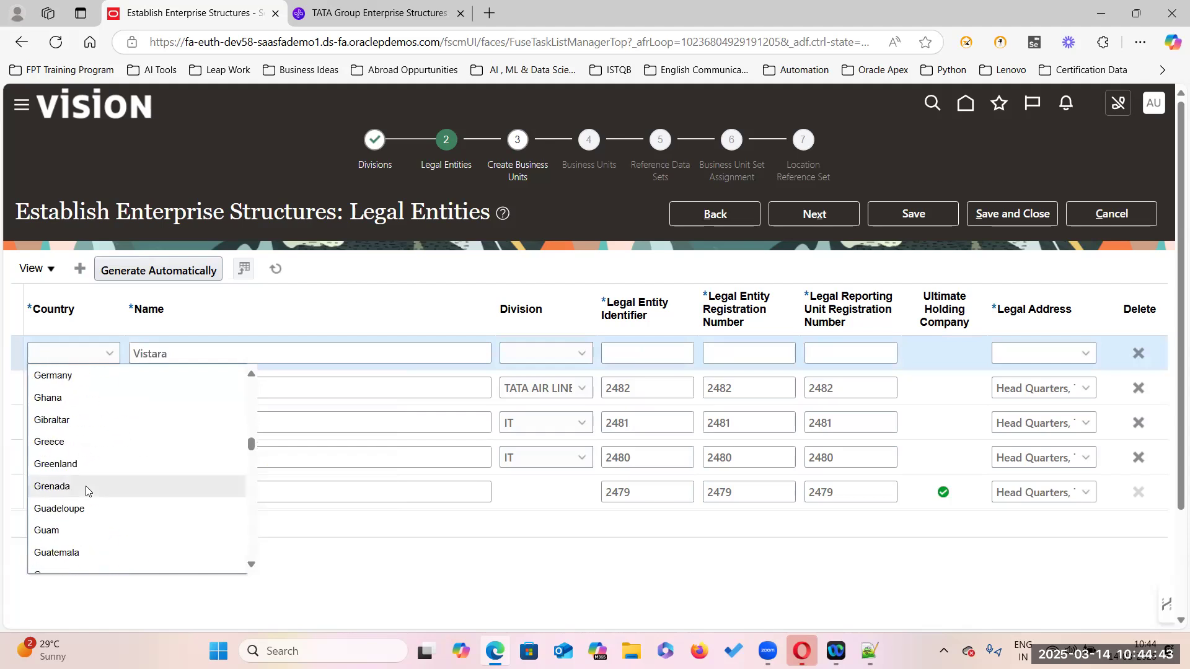
{"action": "type", "text": "un"}
{"action": "scroll", "coordinate": [87, 496], "scroll_direction": "down", "scroll_amount": 2}
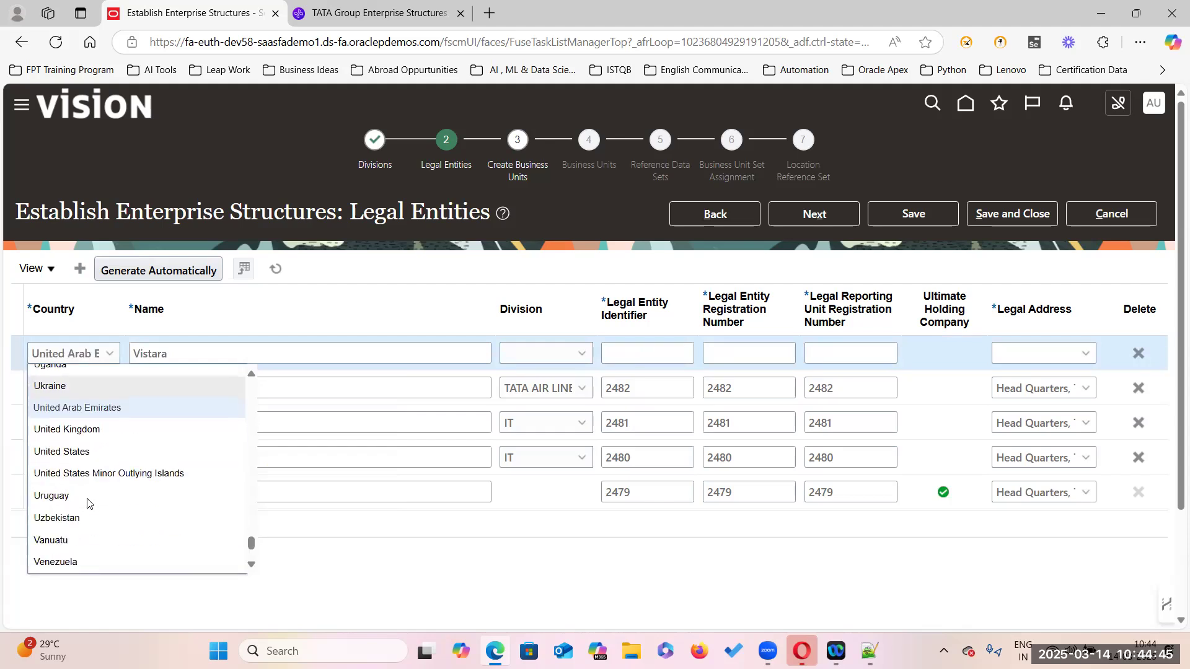
{"action": "left_click", "coordinate": [162, 441]}
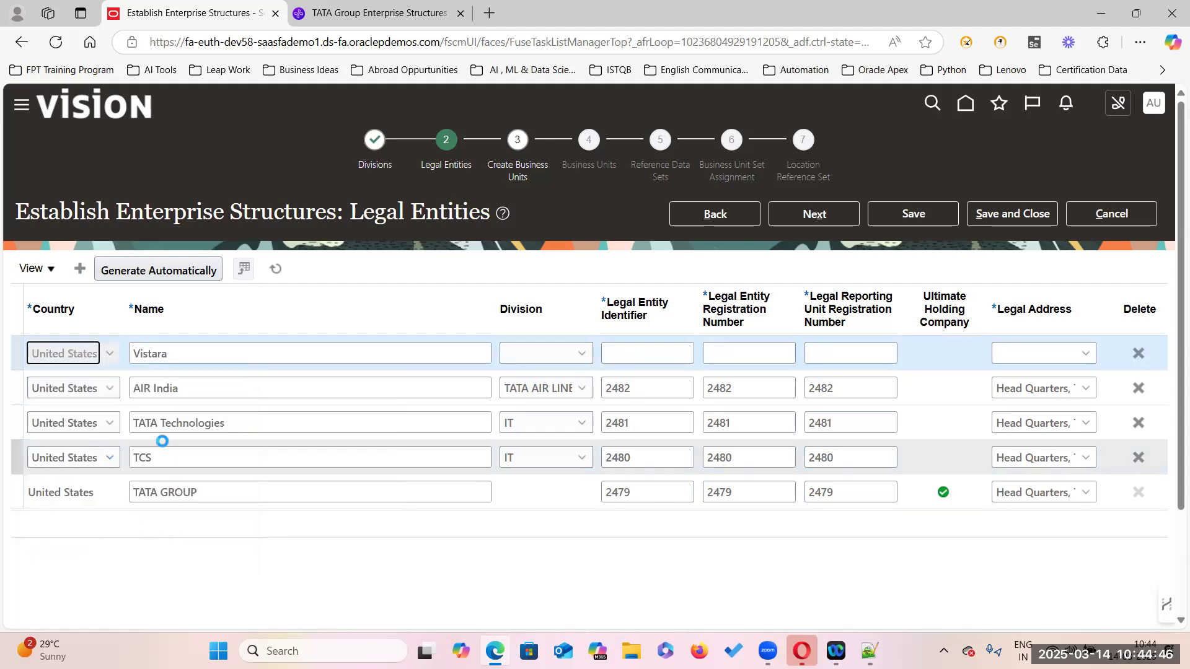
{"action": "left_click", "coordinate": [581, 354]}
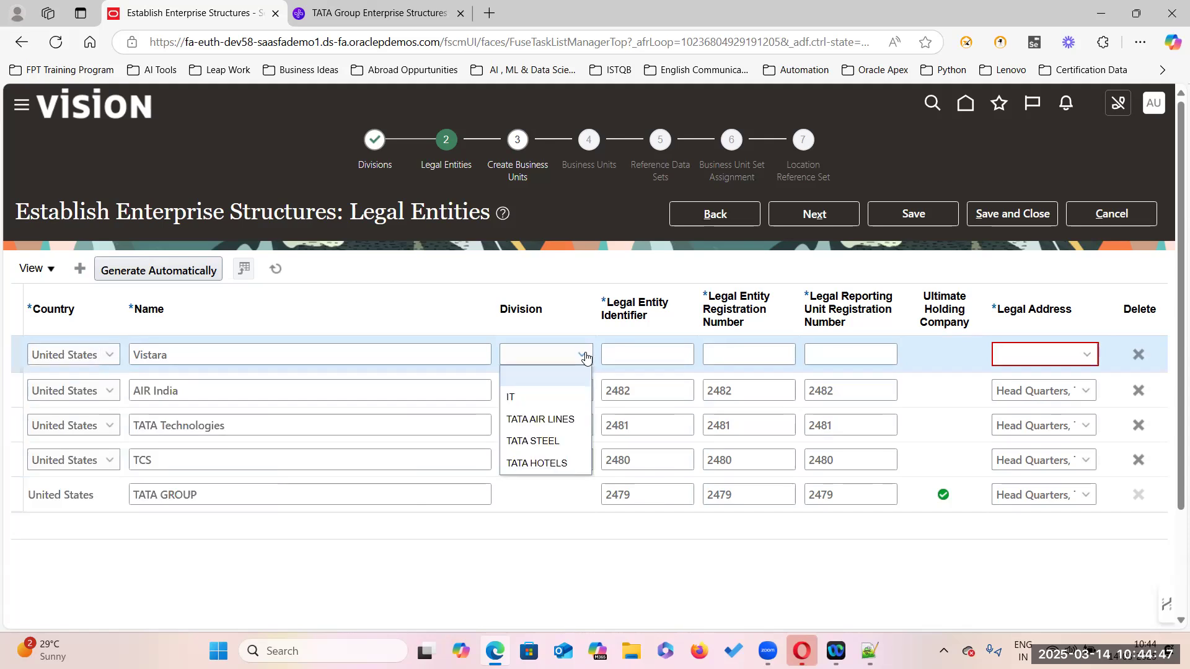
{"action": "left_click", "coordinate": [545, 423]}
Set Vistara's identifier and both registration numbers to 2483, and assign the Head Quarters, TATA GROUP legal address
{"action": "left_click", "coordinate": [675, 354]}
{"action": "type", "text": "2483"}
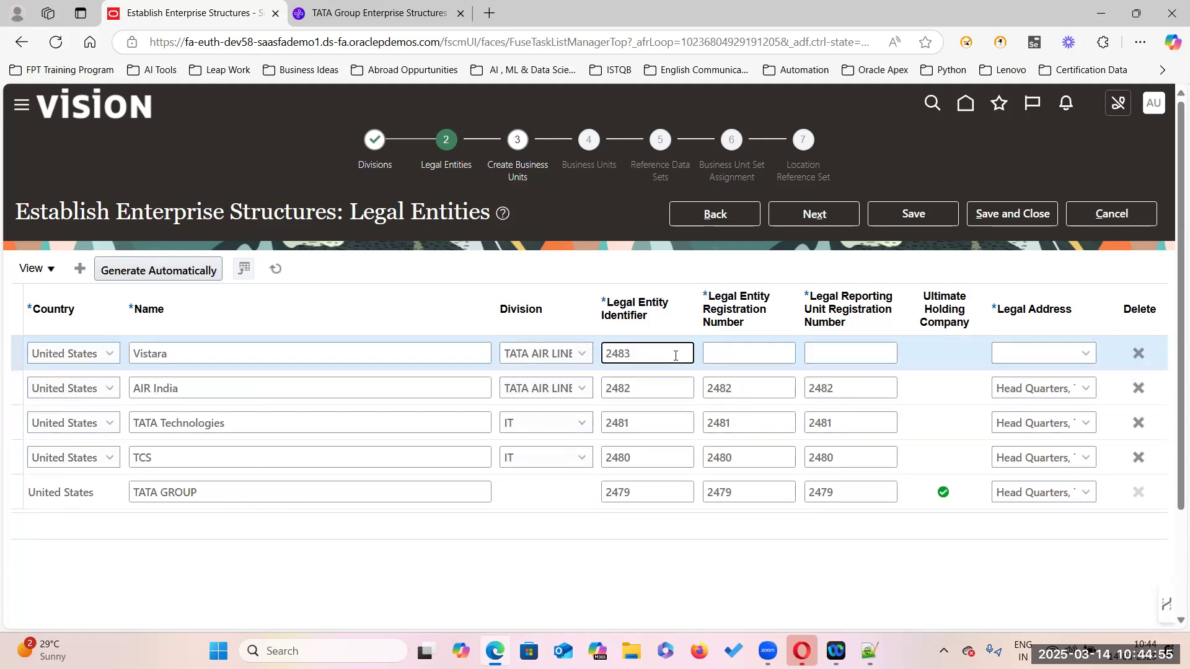
{"action": "left_click", "coordinate": [736, 353]}
{"action": "type", "text": "2483"}
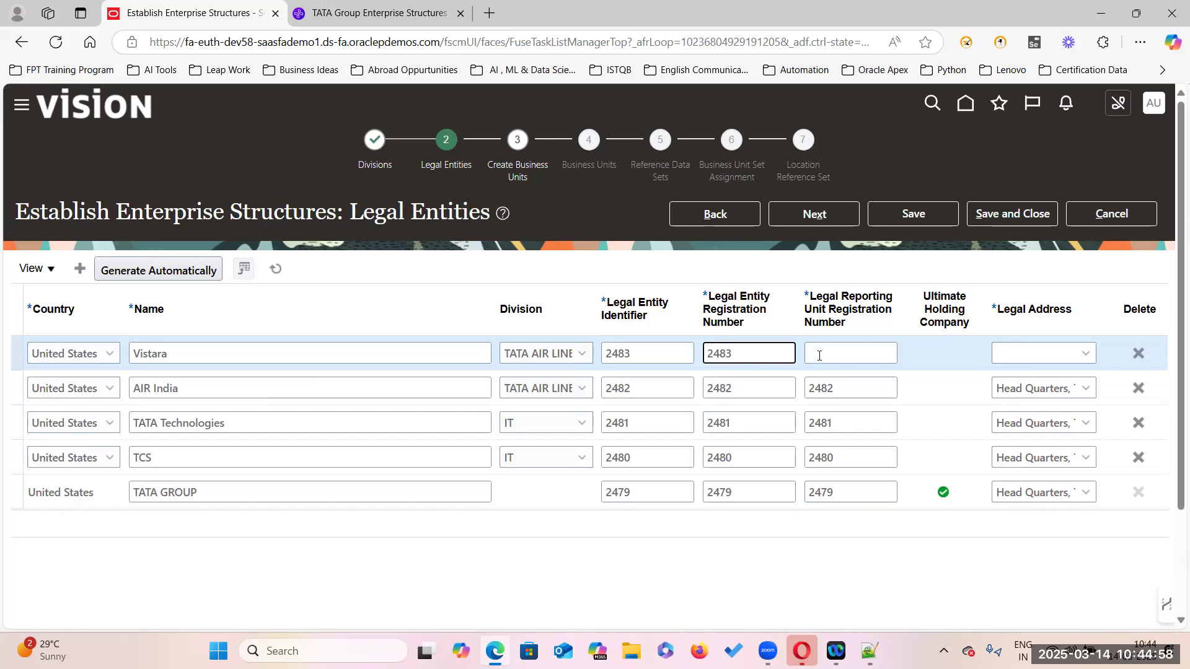
{"action": "left_click", "coordinate": [819, 354]}
{"action": "type", "text": "2483"}
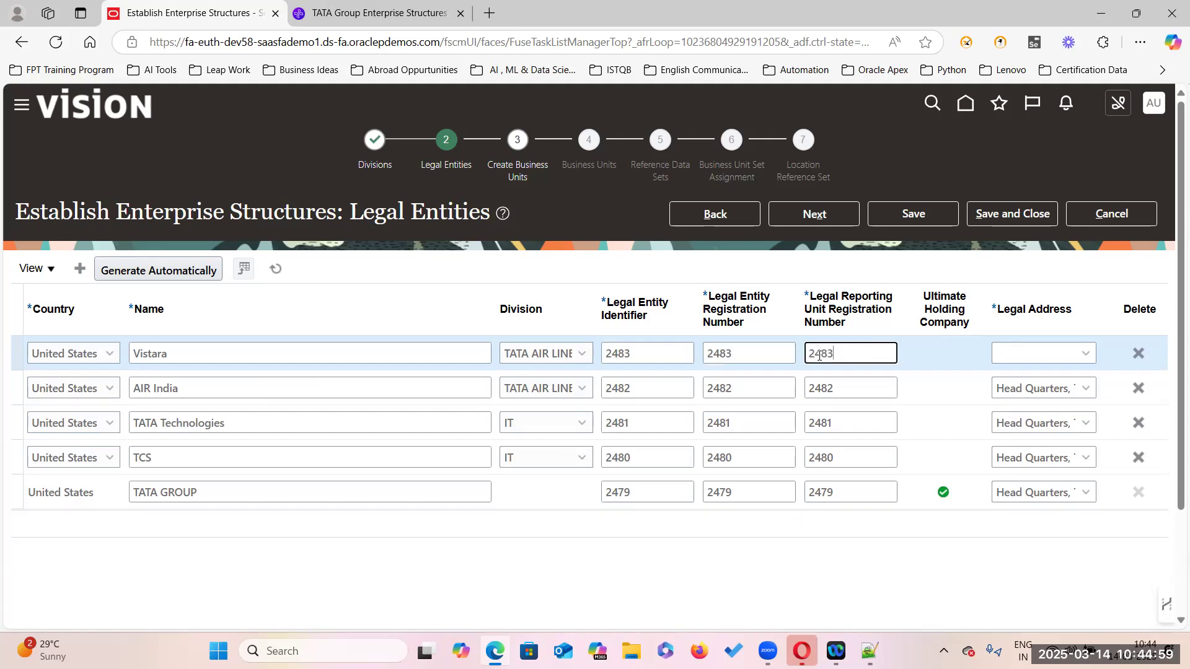
{"action": "left_click", "coordinate": [1089, 356]}
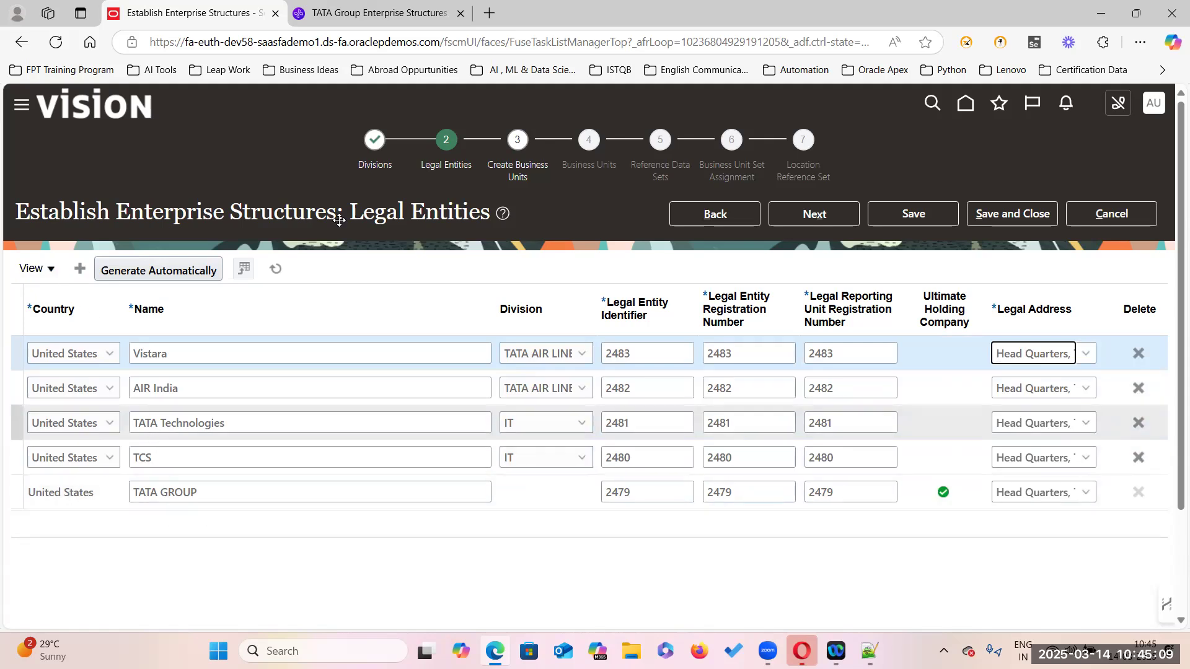
Consult the TATA Group structure map in Xmind, and add a legal entity named TATA STEEL with country United States and division TATA STEEL
{"action": "left_click", "coordinate": [379, 13]}
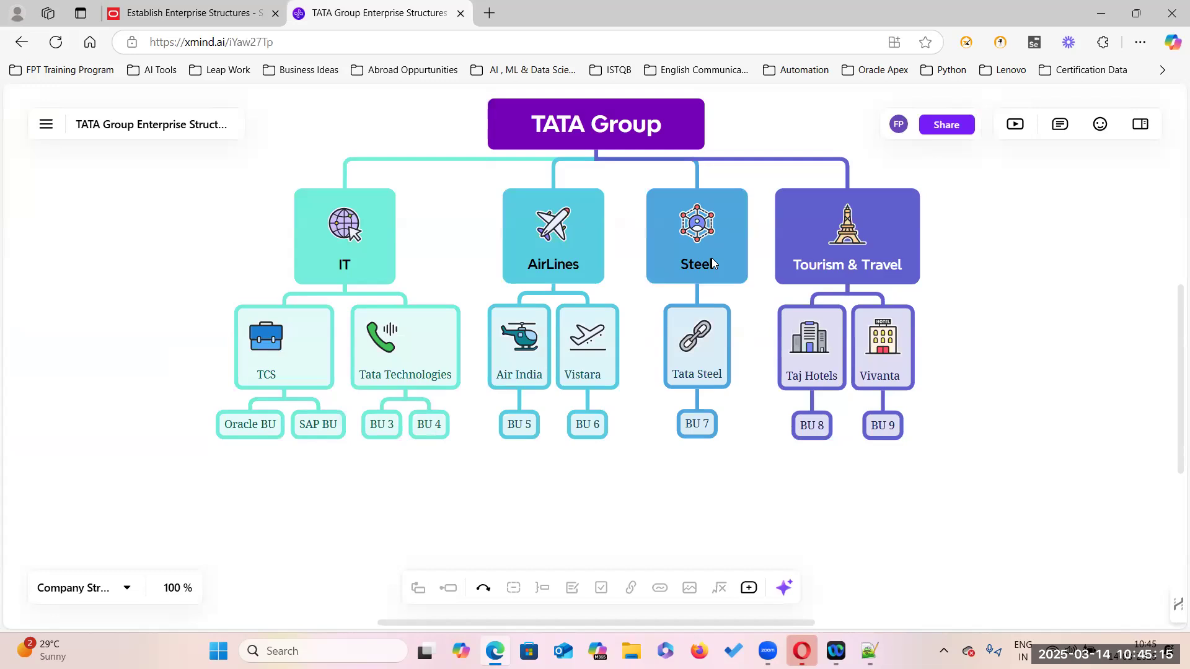
{"action": "left_click", "coordinate": [232, 17]}
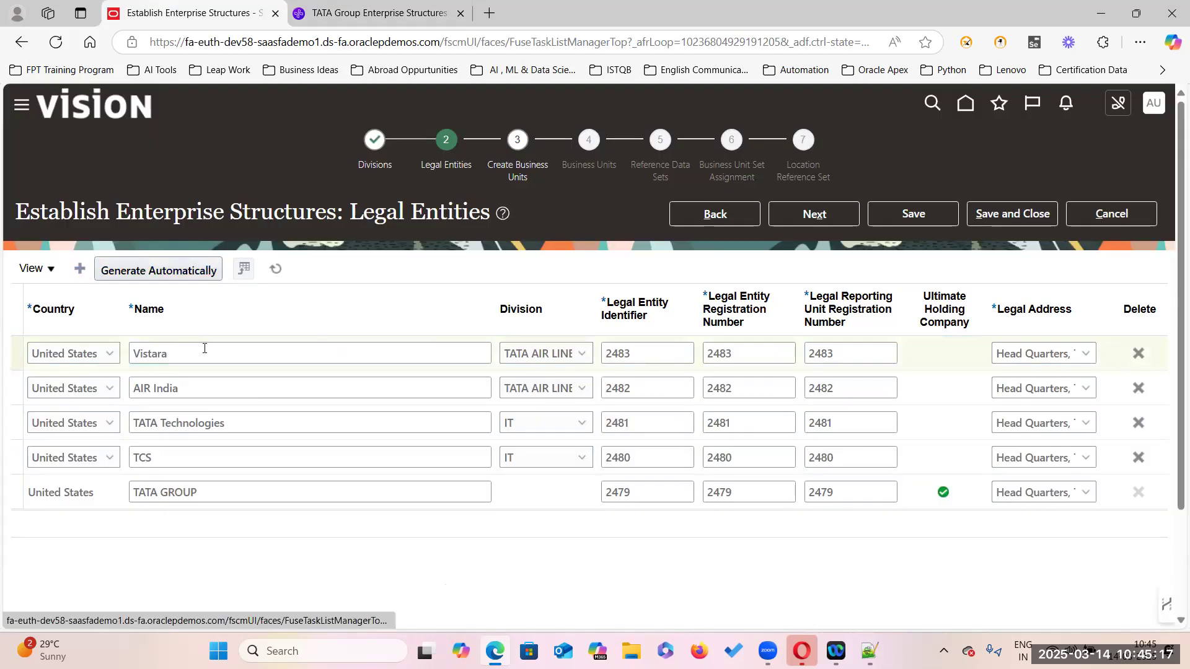
{"action": "left_click", "coordinate": [153, 352]}
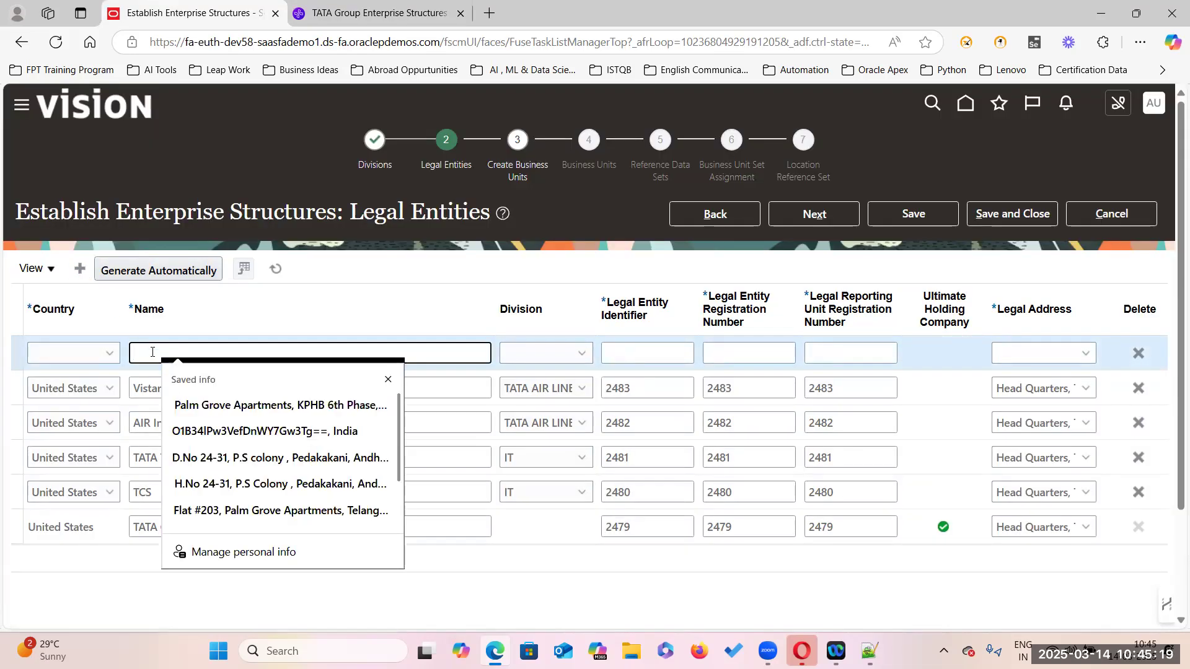
{"action": "type", "text": "TATA STEEL"}
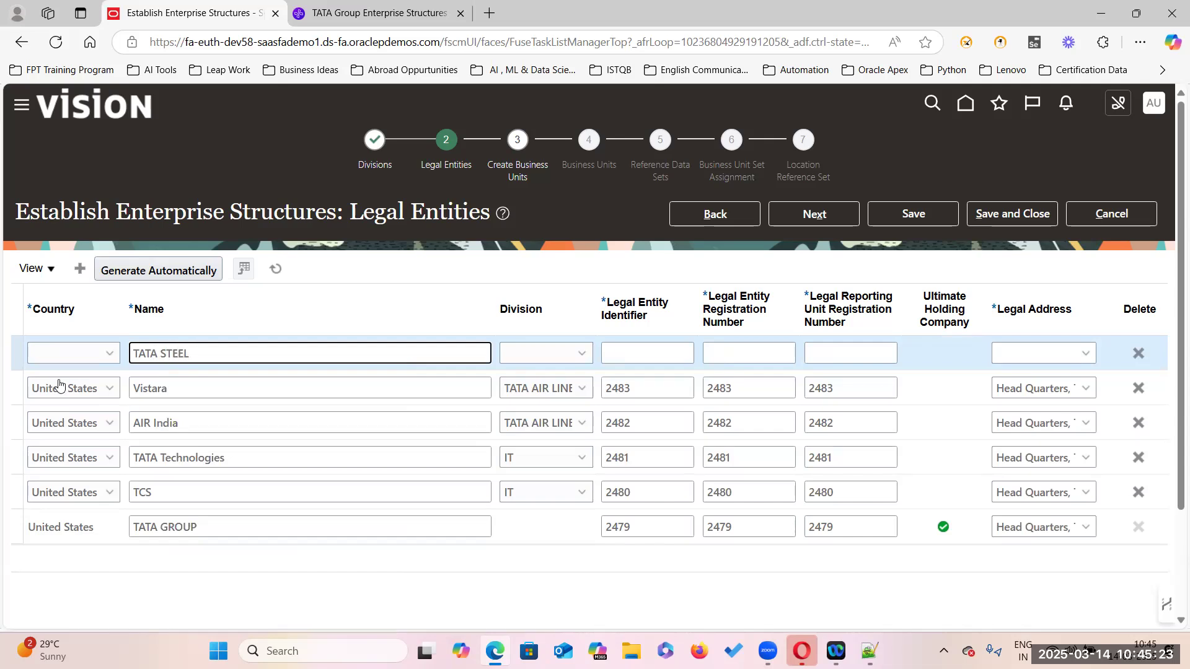
{"action": "left_click", "coordinate": [107, 355]}
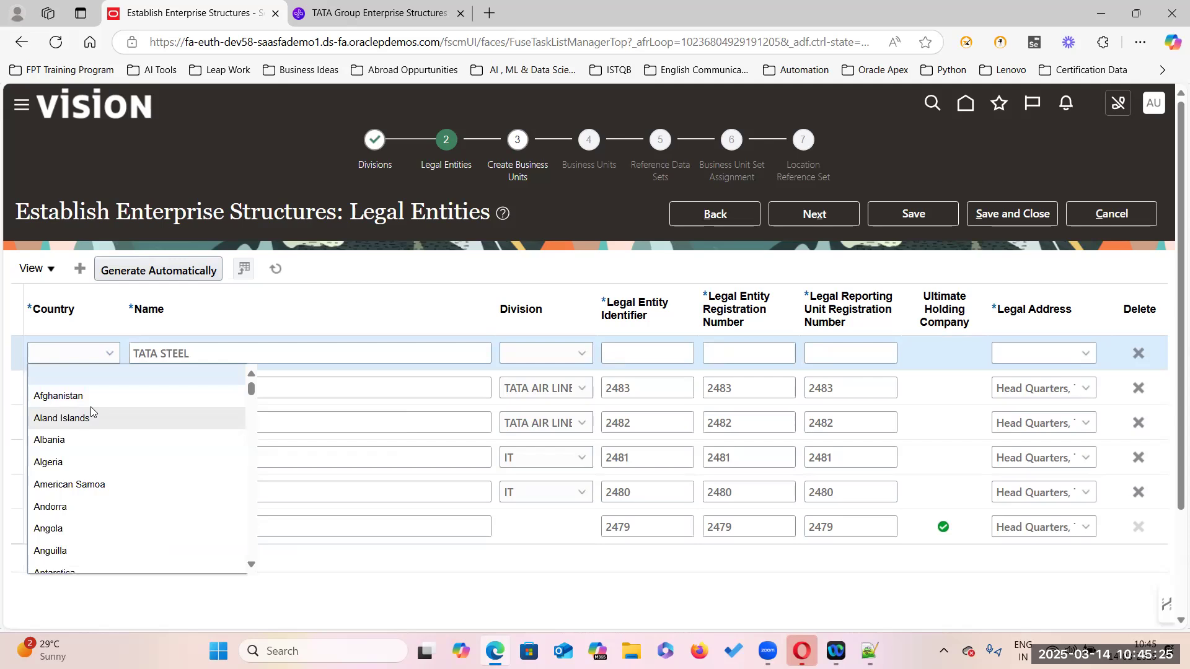
{"action": "type", "text": "un"}
{"action": "scroll", "coordinate": [92, 411], "scroll_direction": "down", "scroll_amount": 1}
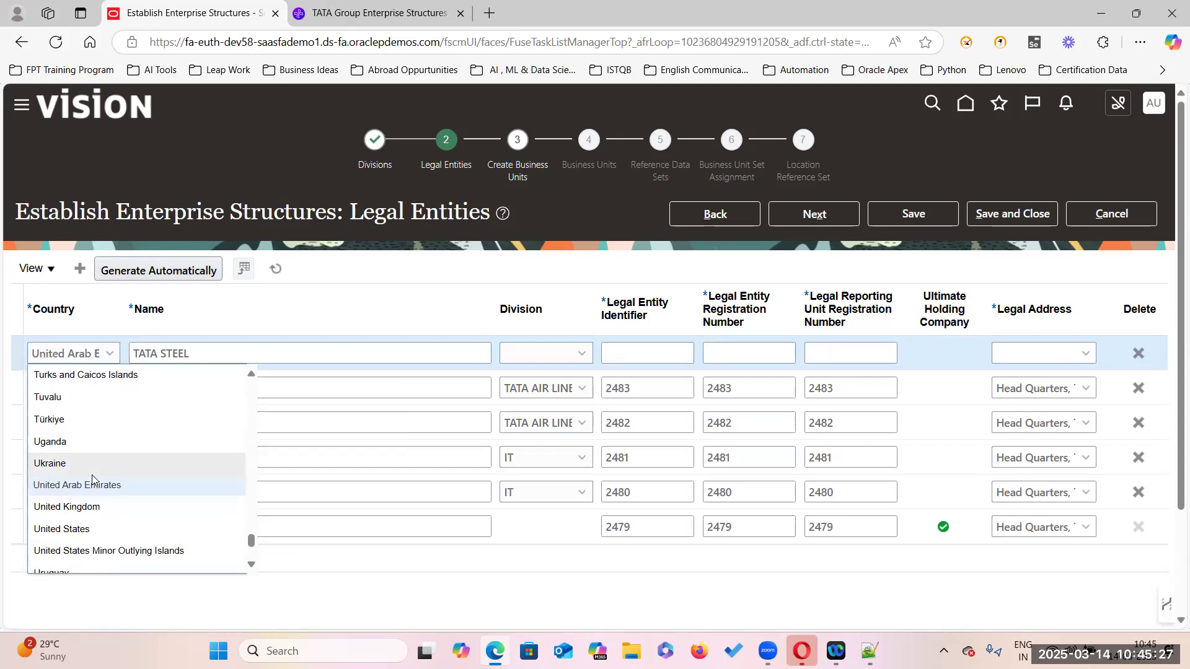
{"action": "left_click", "coordinate": [68, 528]}
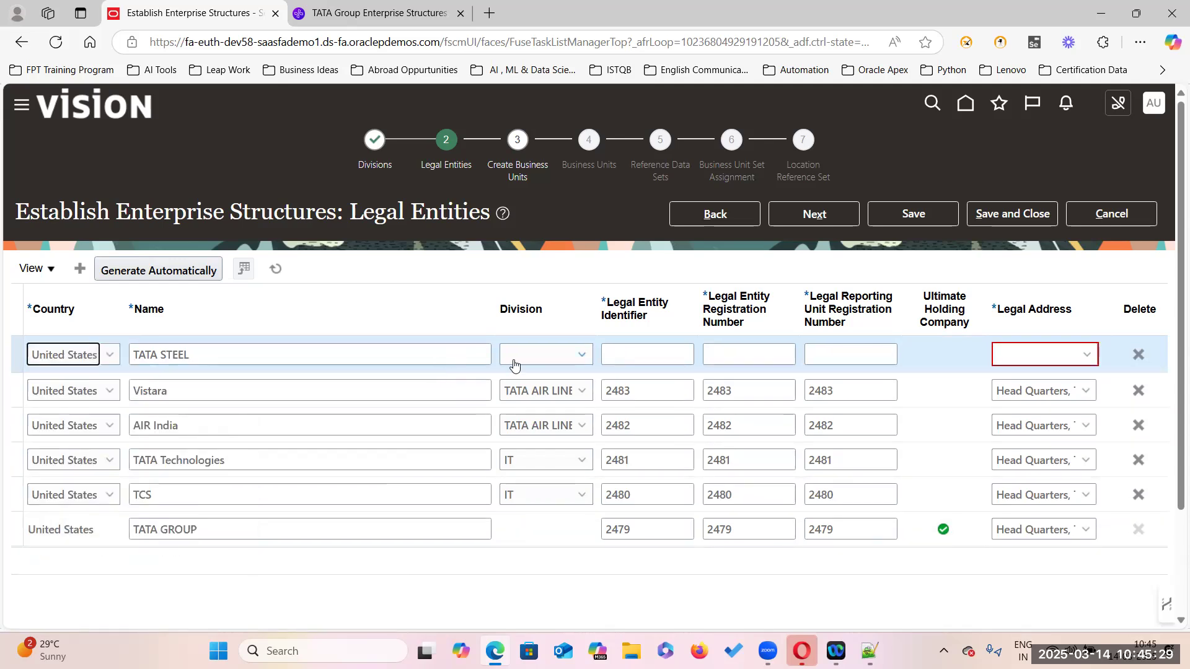
{"action": "left_click", "coordinate": [577, 355]}
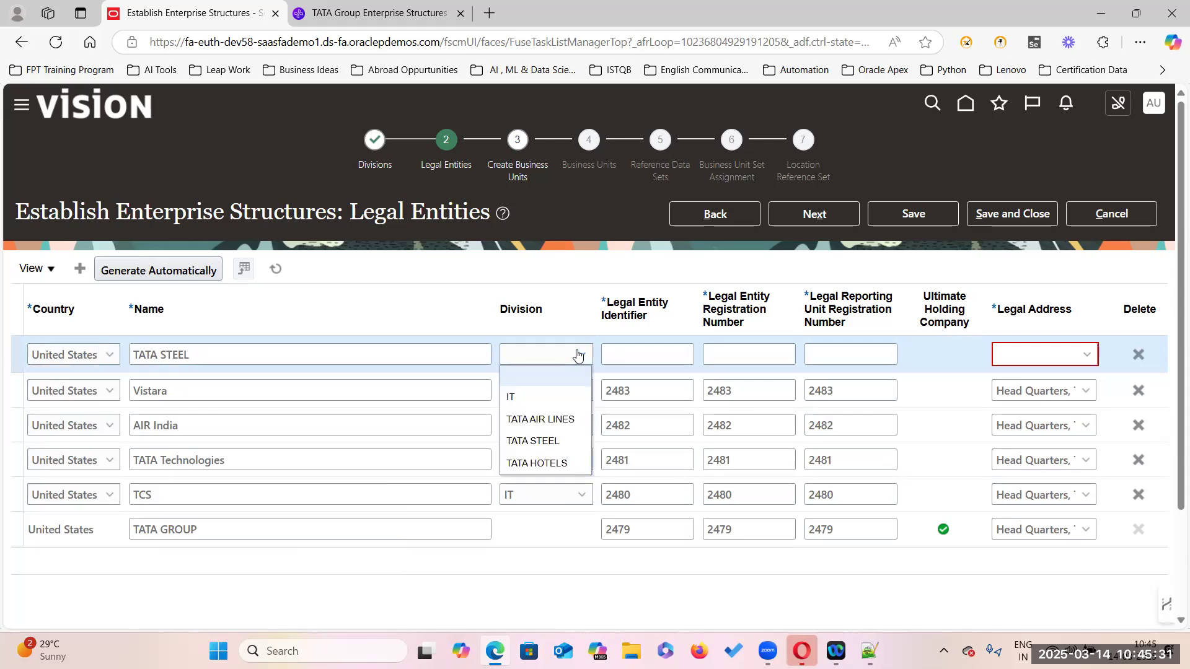
{"action": "left_click", "coordinate": [556, 442]}
Set the TATA STEEL entity's identifier and both registration numbers to 2484, and choose Head Quarters, TATA GROUP as its legal address
{"action": "left_click", "coordinate": [641, 353]}
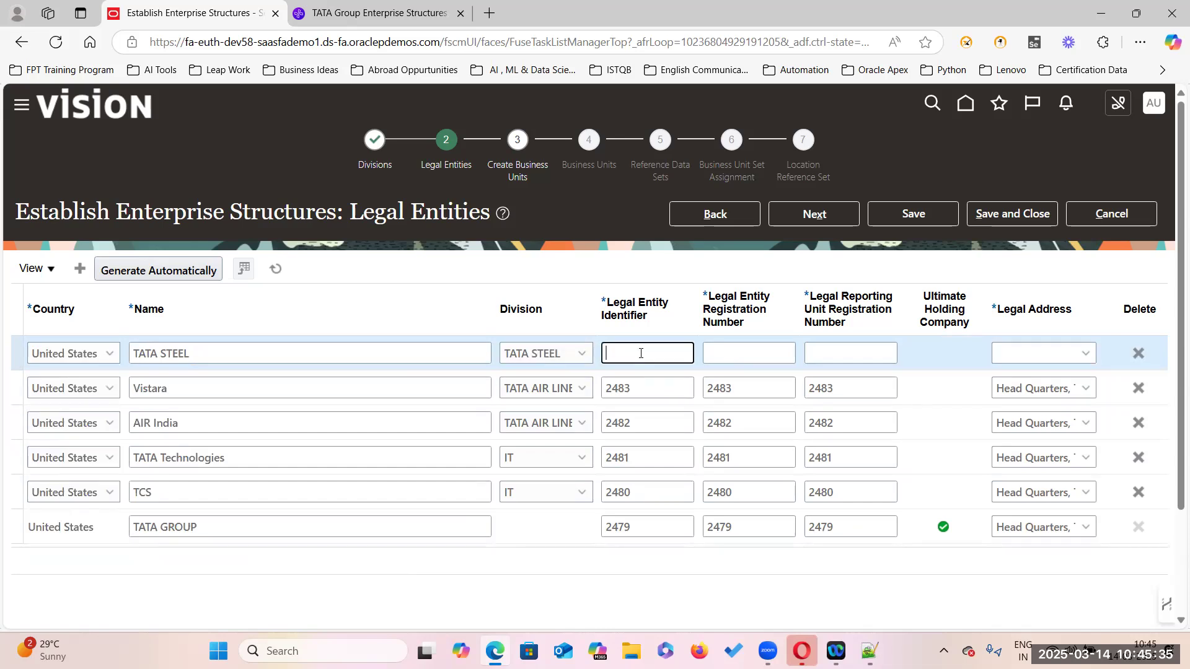
{"action": "type", "text": "2484"}
{"action": "left_click", "coordinate": [747, 352]}
{"action": "type", "text": "2484"}
{"action": "left_click", "coordinate": [852, 354]}
{"action": "type", "text": "248"}
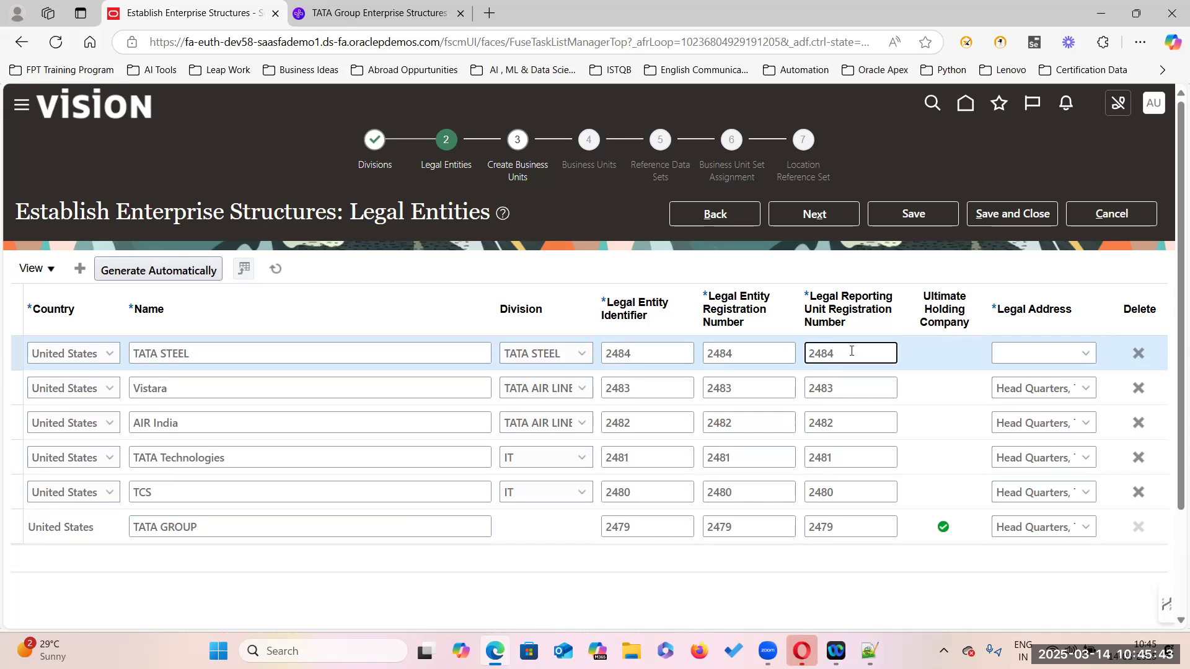
{"action": "type", "text": "4"}
{"action": "left_click", "coordinate": [1091, 353]}
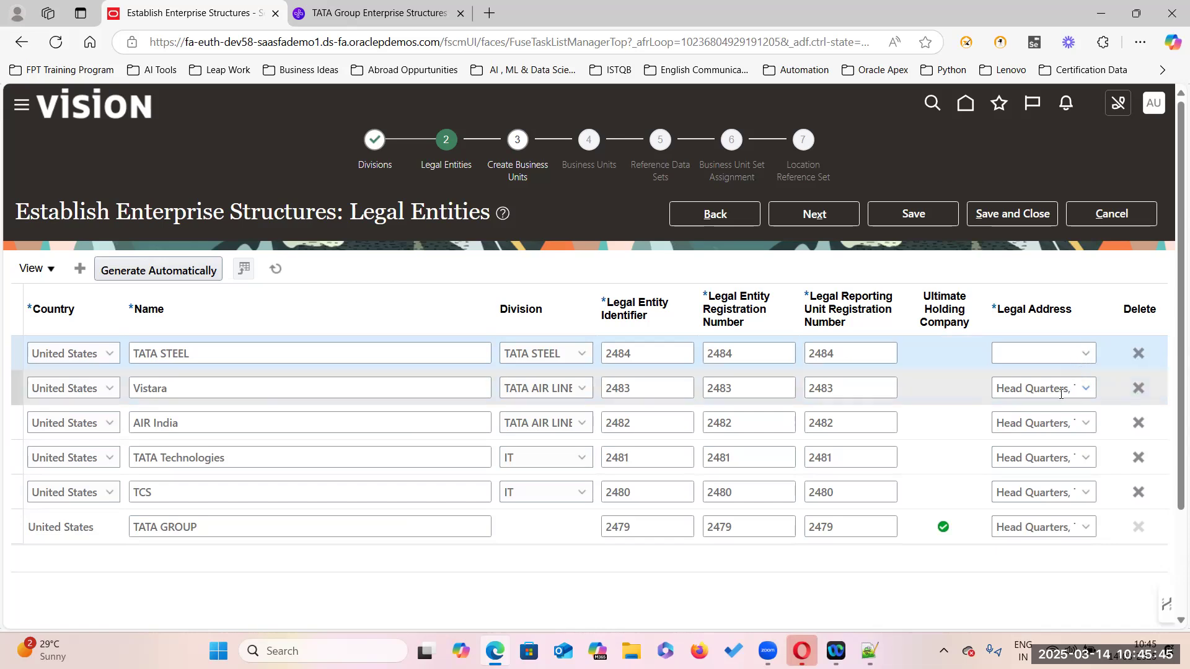
{"action": "left_click", "coordinate": [587, 418]}
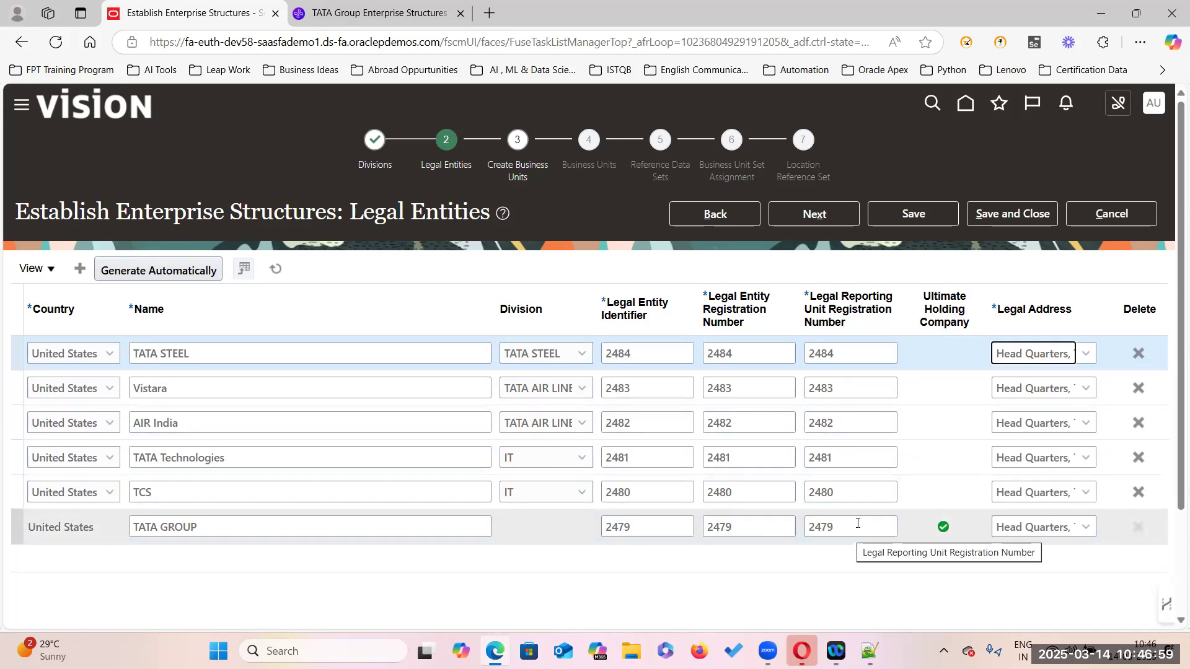
Add a legal entity named TAJ Hotels with country United States and division TATA HOTELS
{"action": "left_click", "coordinate": [79, 271]}
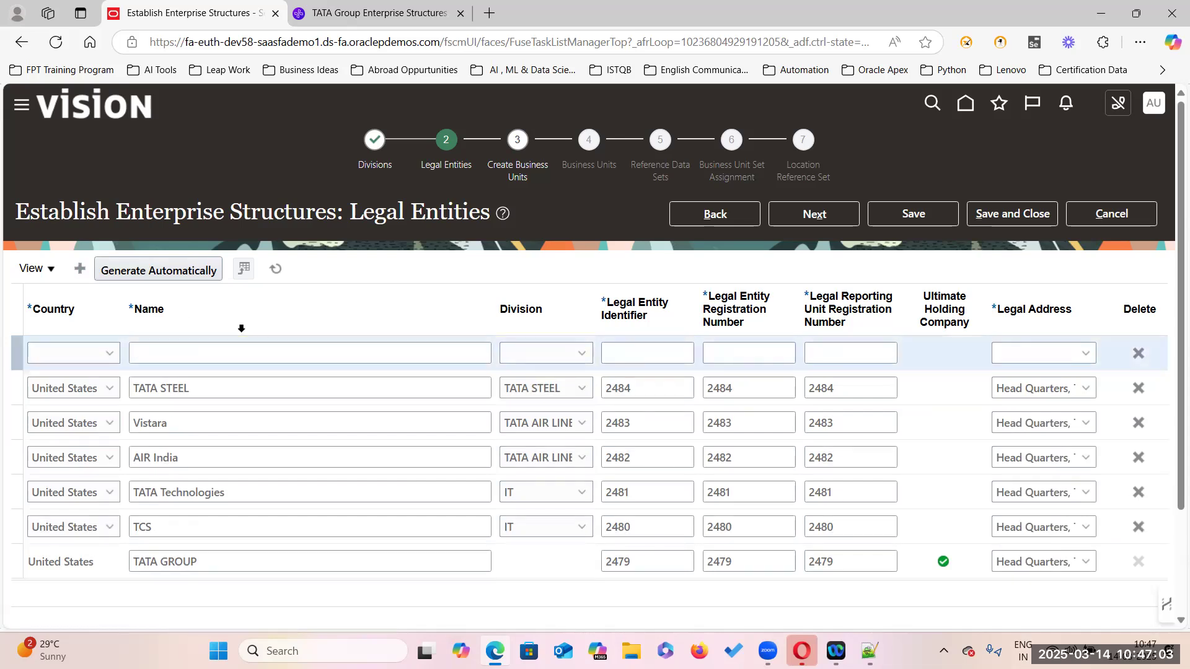
{"action": "left_click", "coordinate": [107, 353]}
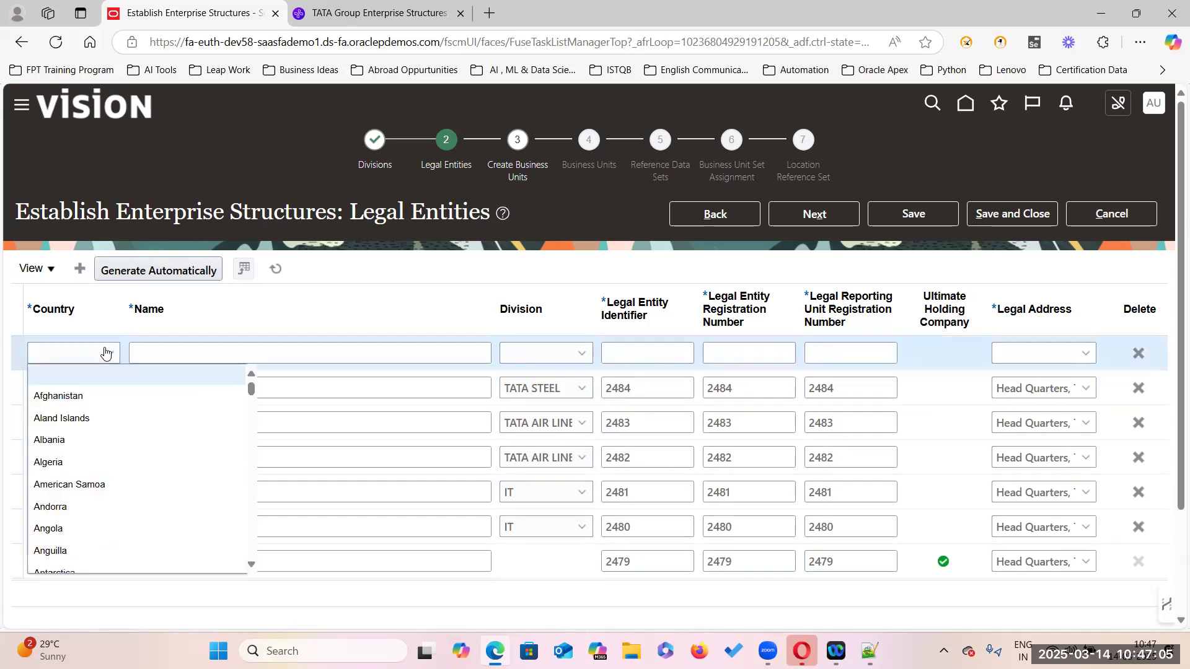
{"action": "scroll", "coordinate": [104, 453], "scroll_direction": "down", "scroll_amount": 20}
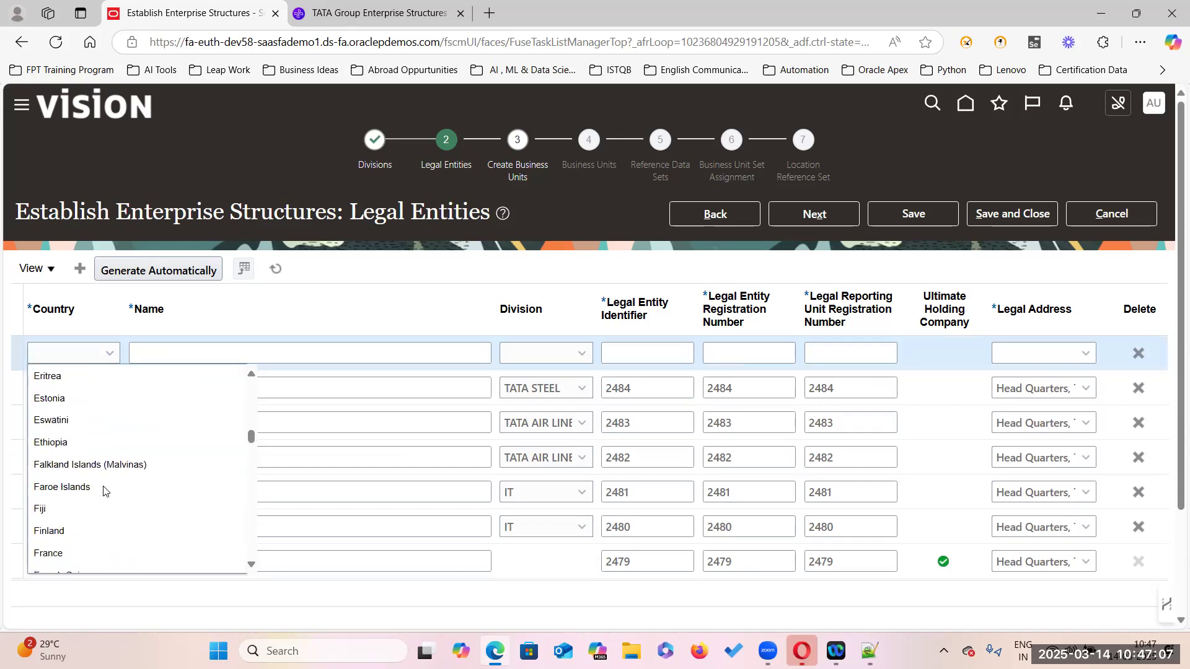
{"action": "scroll", "coordinate": [103, 492], "scroll_direction": "down", "scroll_amount": 15}
{"action": "left_click_drag", "start_coordinate": [250, 473], "coordinate": [257, 557]}
{"action": "scroll", "coordinate": [106, 510], "scroll_direction": "down", "scroll_amount": 5}
{"action": "scroll", "coordinate": [93, 421], "scroll_direction": "up", "scroll_amount": 3}
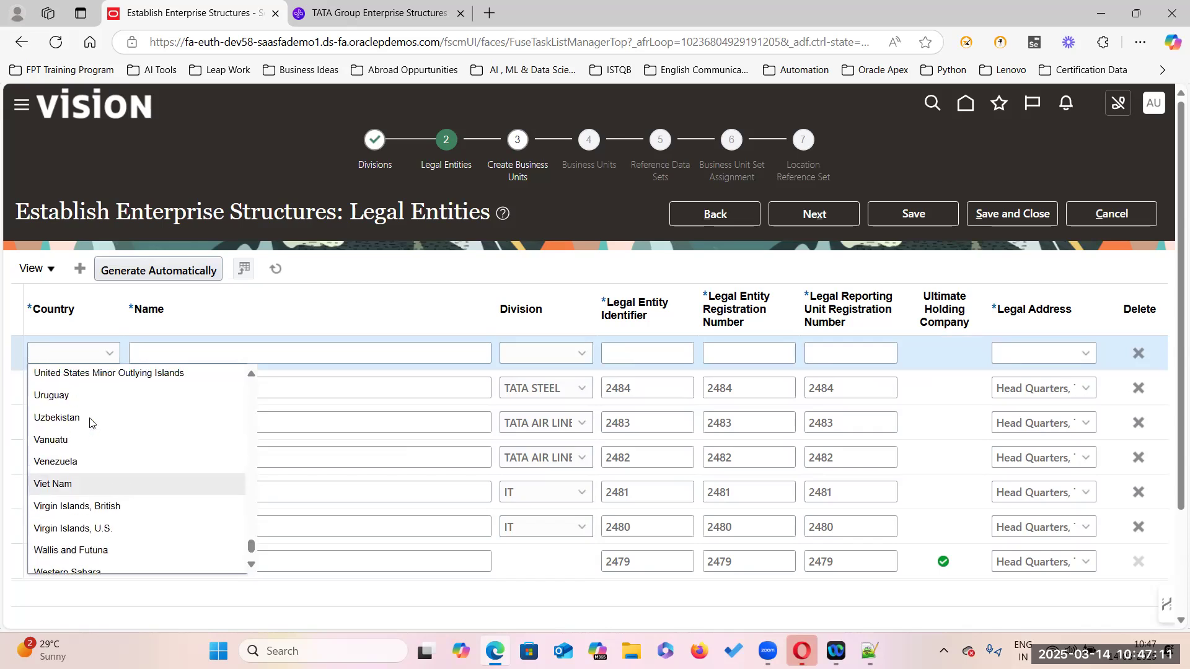
{"action": "scroll", "coordinate": [80, 409], "scroll_direction": "up", "scroll_amount": 1}
{"action": "scroll", "coordinate": [82, 434], "scroll_direction": "up", "scroll_amount": 2}
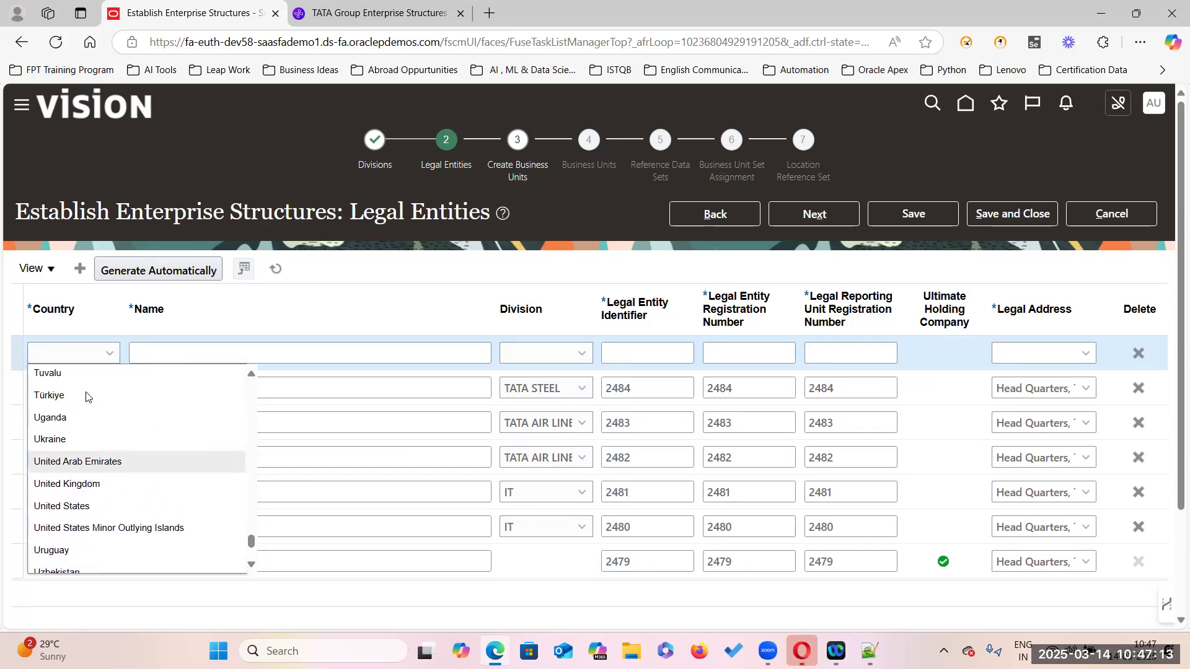
{"action": "left_click", "coordinate": [68, 506]}
{"action": "left_click", "coordinate": [155, 356]}
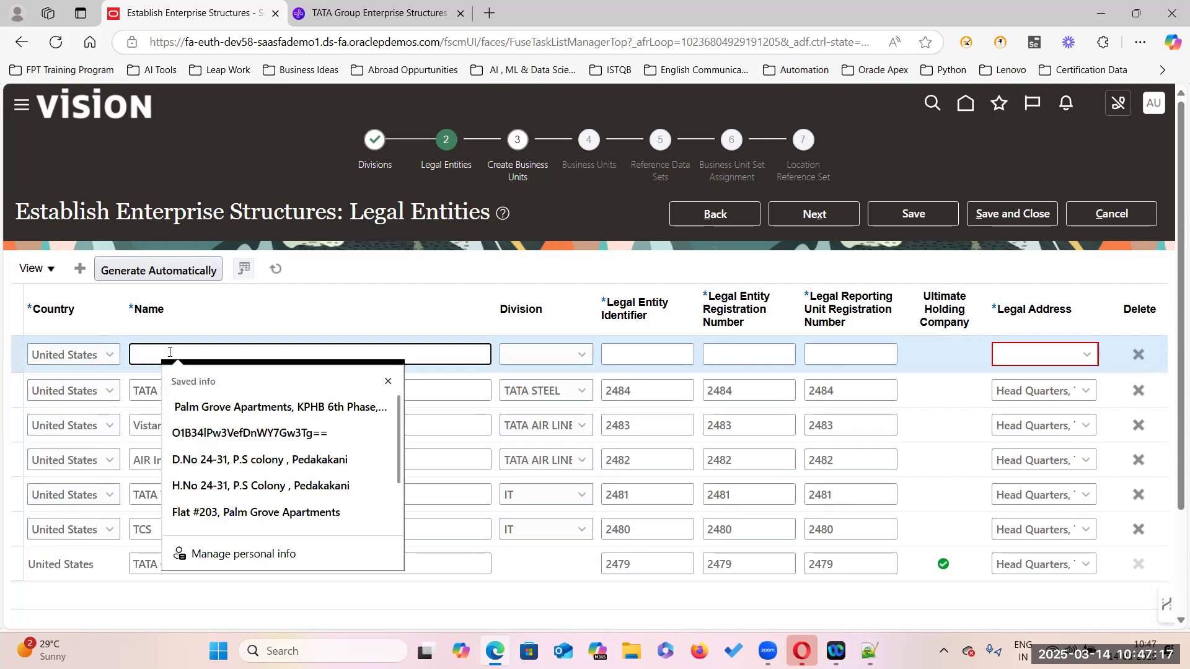
{"action": "type", "text": "TAJ Hotels"}
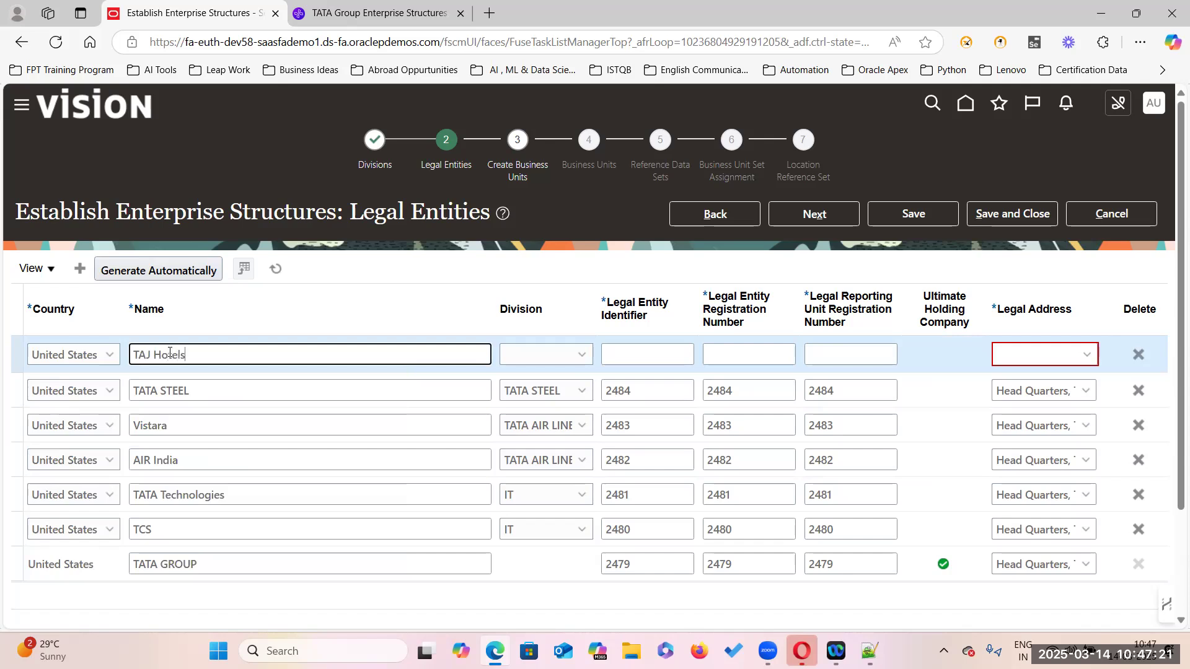
{"action": "left_click", "coordinate": [576, 353]}
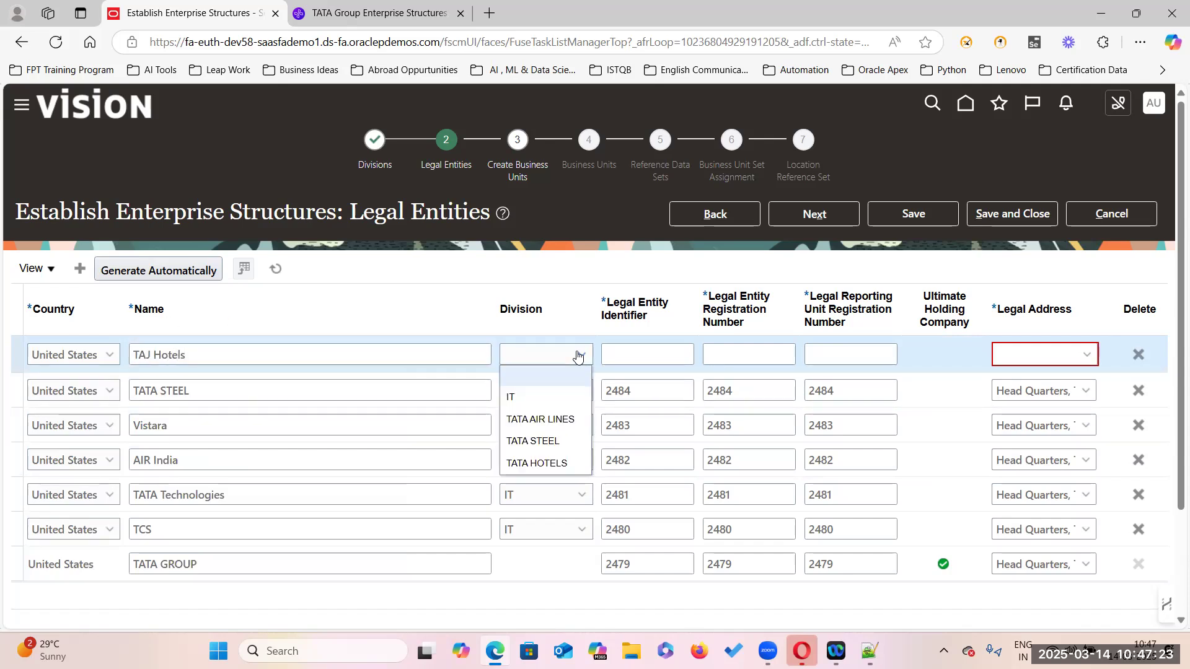
{"action": "left_click", "coordinate": [562, 466]}
Set TAJ Hotels' entity identifier and both registration numbers to 2485, and assign the same Head Quarters legal address as the other entities
{"action": "left_click", "coordinate": [657, 348]}
{"action": "type", "text": "2485"}
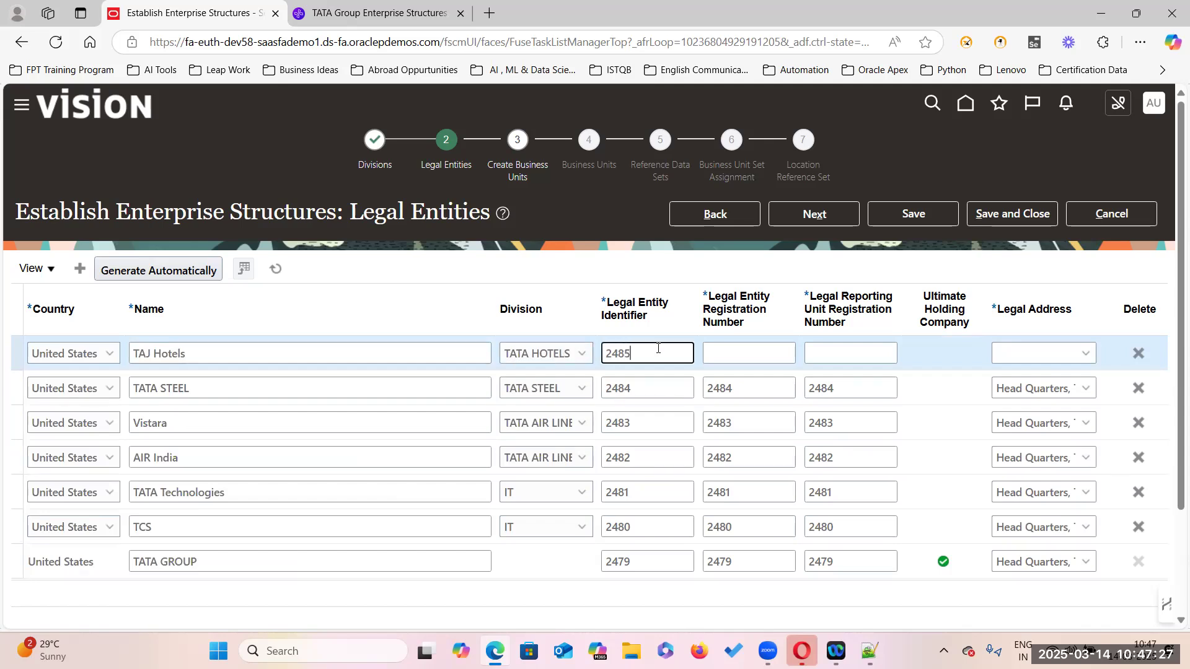
{"action": "left_click", "coordinate": [712, 356]}
{"action": "type", "text": "2485"}
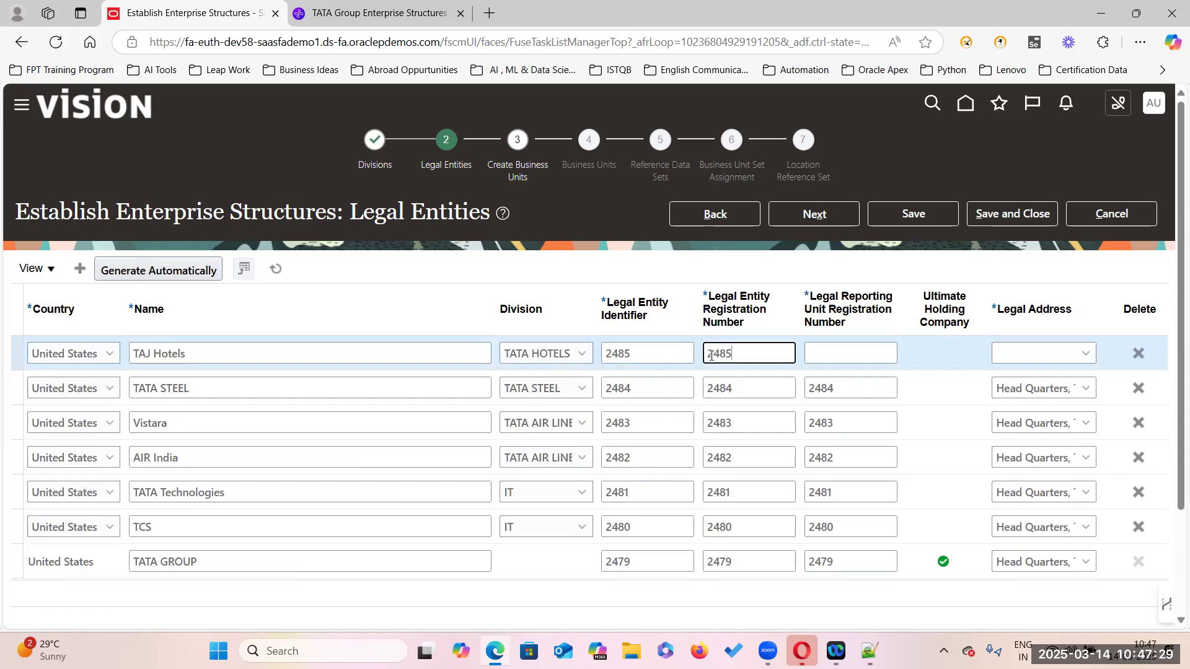
{"action": "left_click", "coordinate": [835, 352]}
{"action": "type", "text": "2485"}
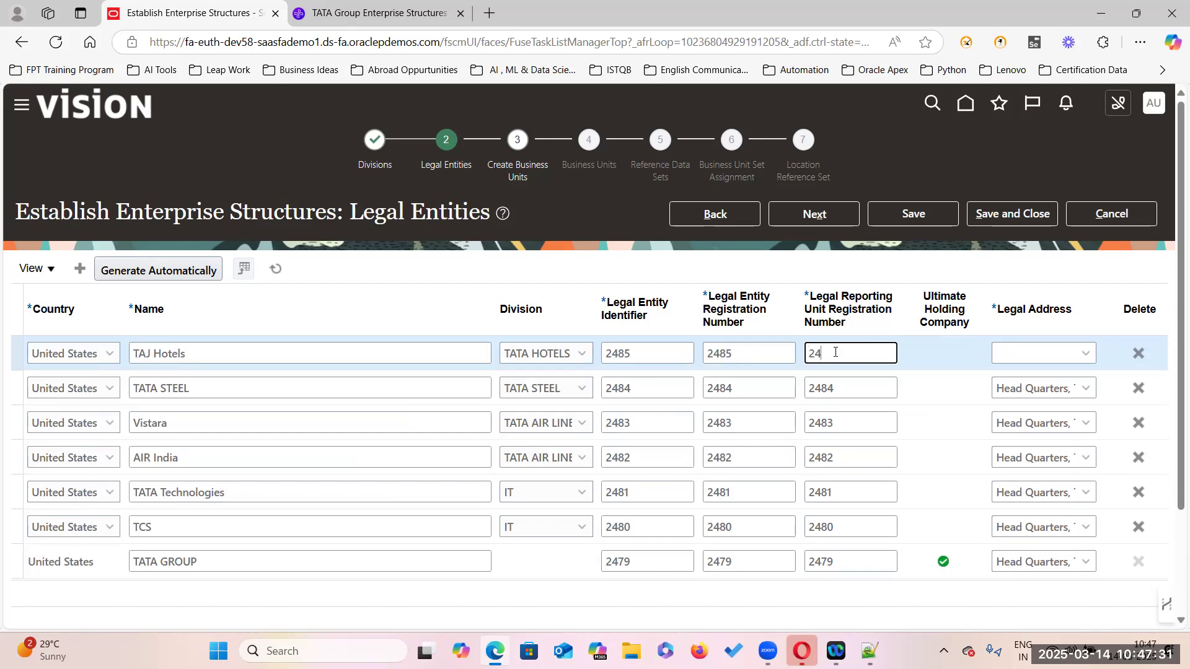
{"action": "left_click", "coordinate": [1086, 354]}
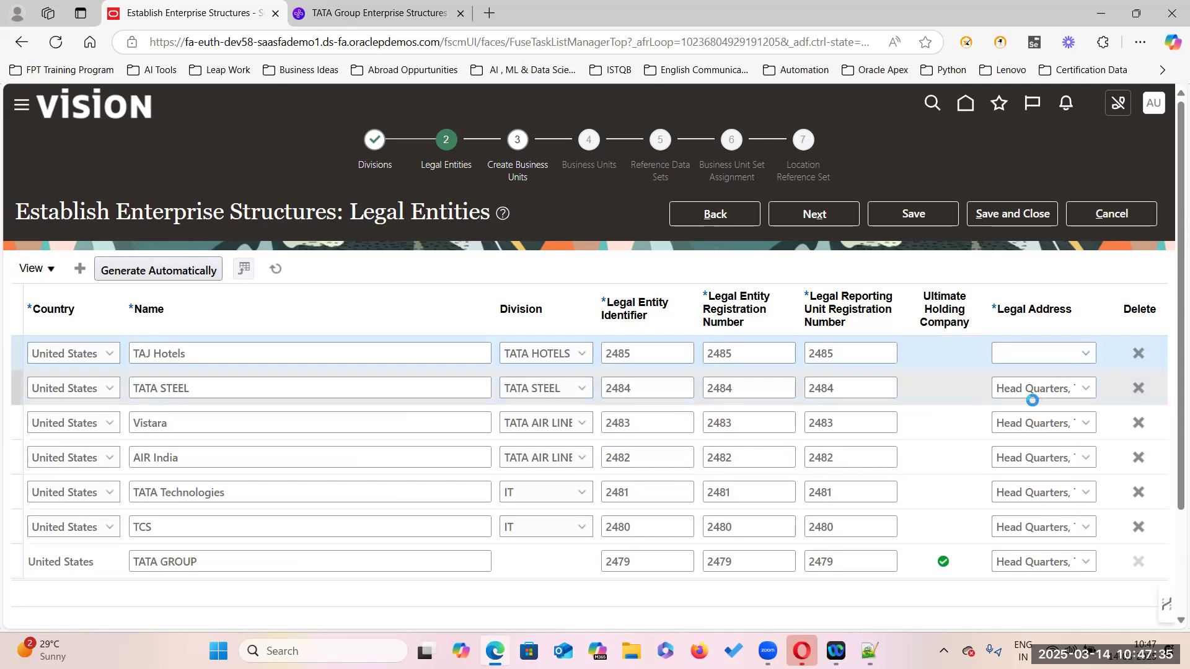
{"action": "left_click", "coordinate": [701, 389]}
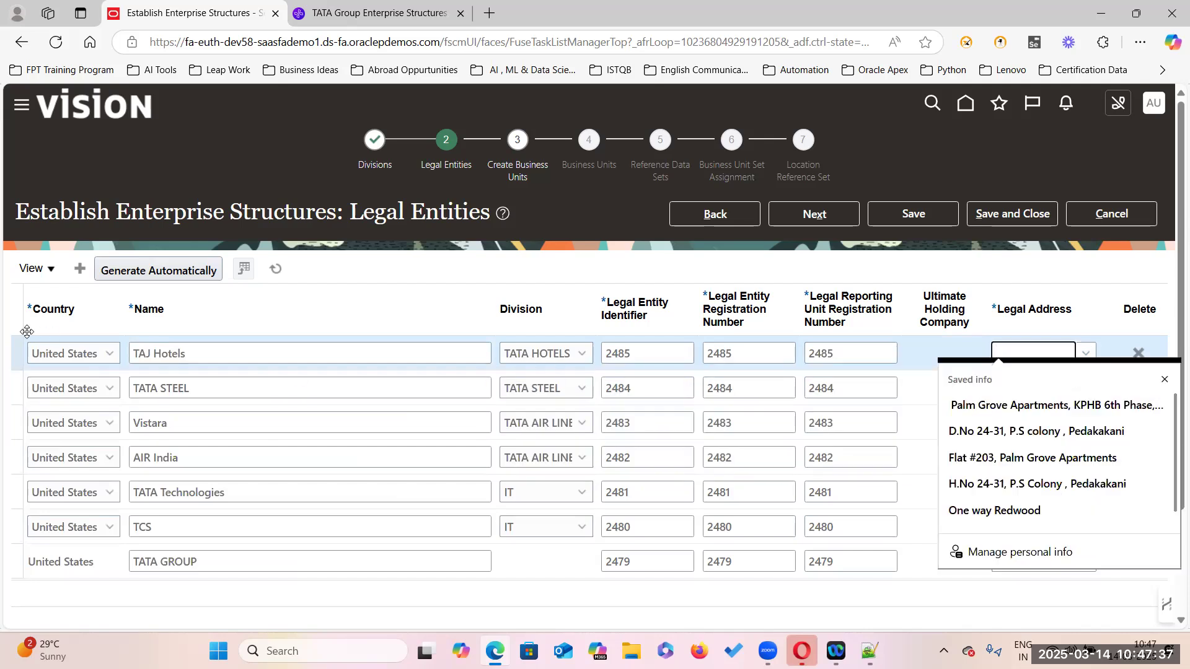
Add a legal entity named Vivanta with country United States and division TATA HOTELS, checking the TATA Group structure map in Xmind
{"action": "left_click", "coordinate": [79, 268]}
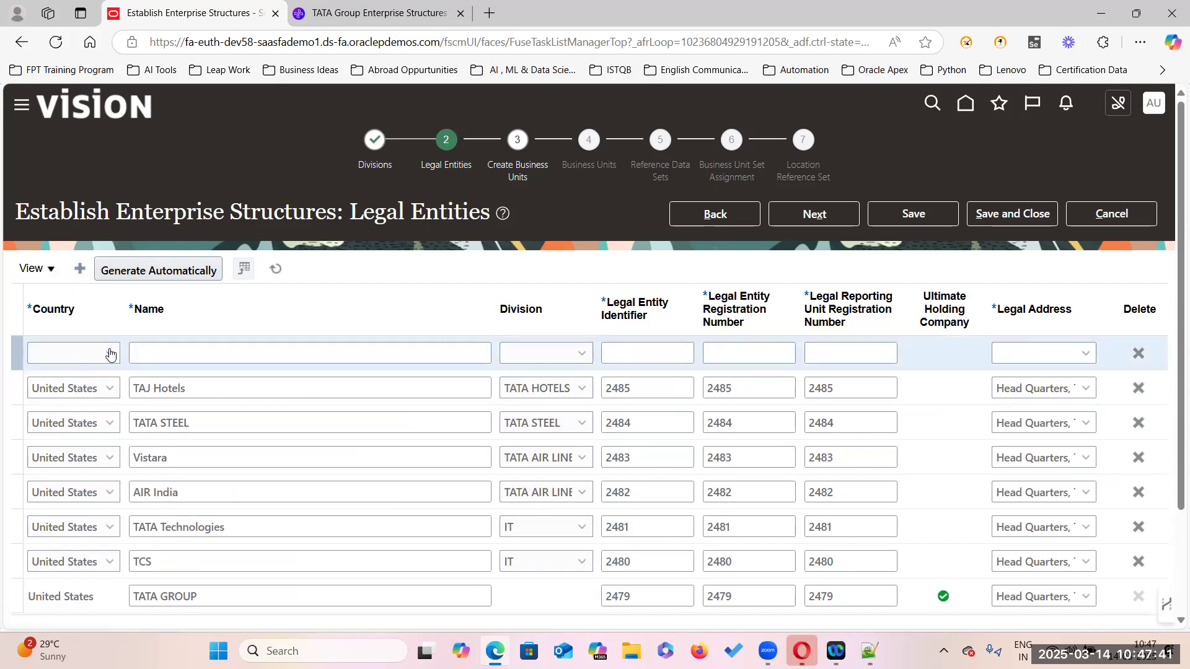
{"action": "left_click", "coordinate": [109, 354]}
{"action": "scroll", "coordinate": [87, 473], "scroll_direction": "down", "scroll_amount": 10}
{"action": "scroll", "coordinate": [85, 474], "scroll_direction": "down", "scroll_amount": 20}
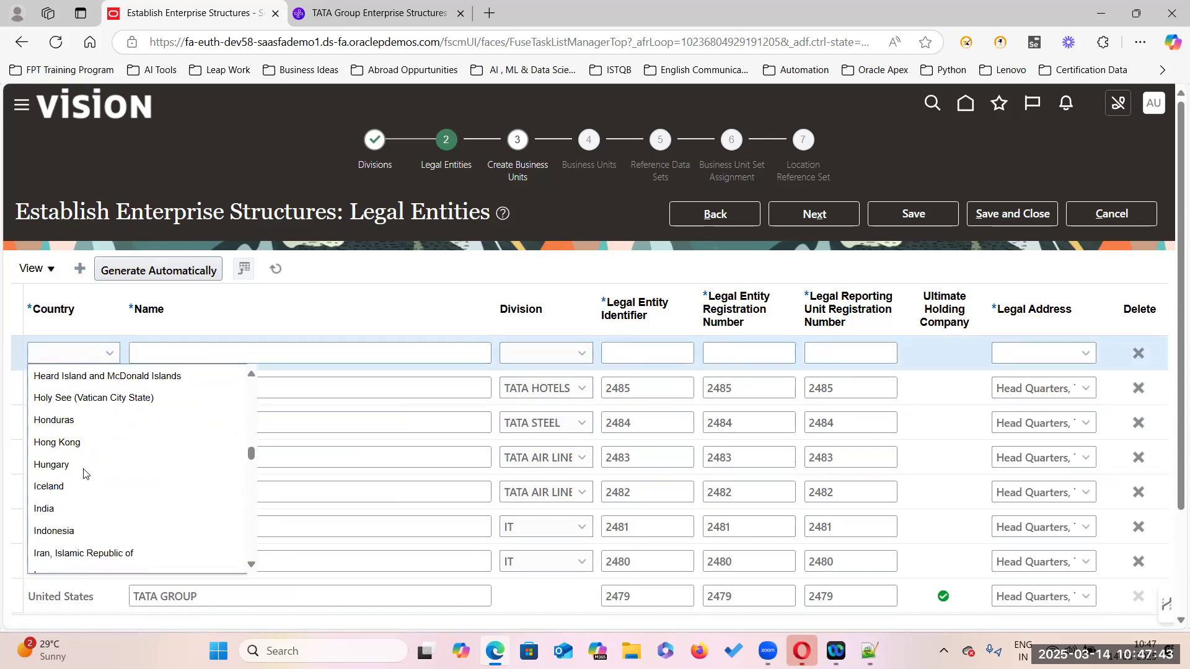
{"action": "scroll", "coordinate": [84, 473], "scroll_direction": "down", "scroll_amount": 10}
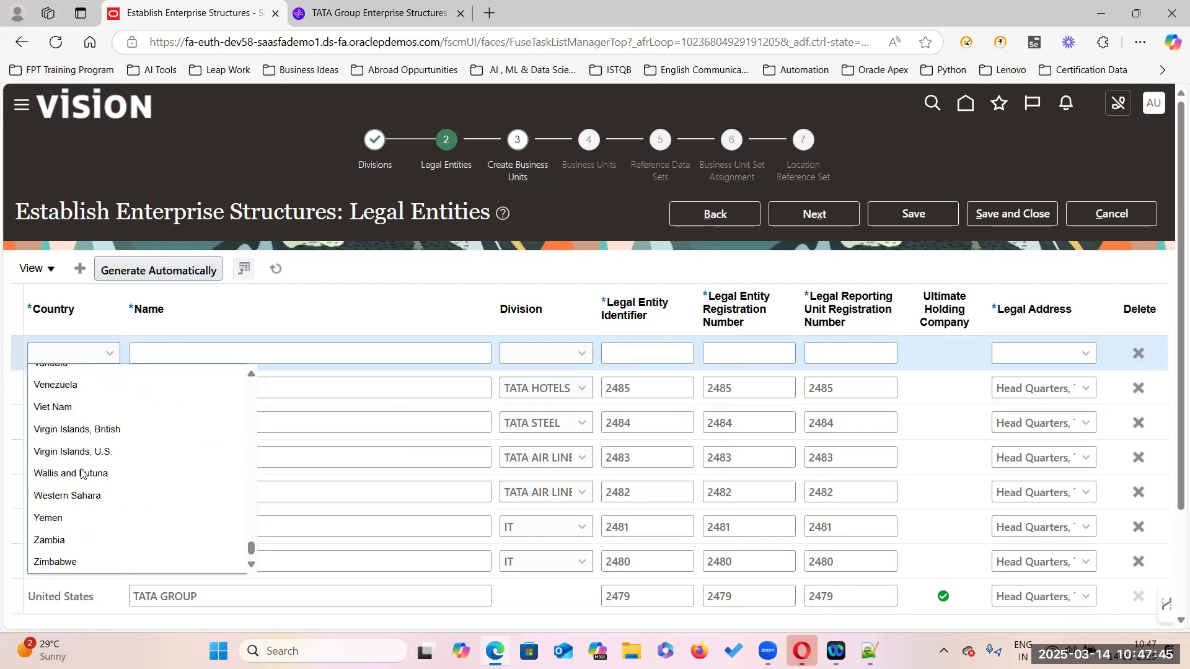
{"action": "scroll", "coordinate": [81, 414], "scroll_direction": "up", "scroll_amount": 3}
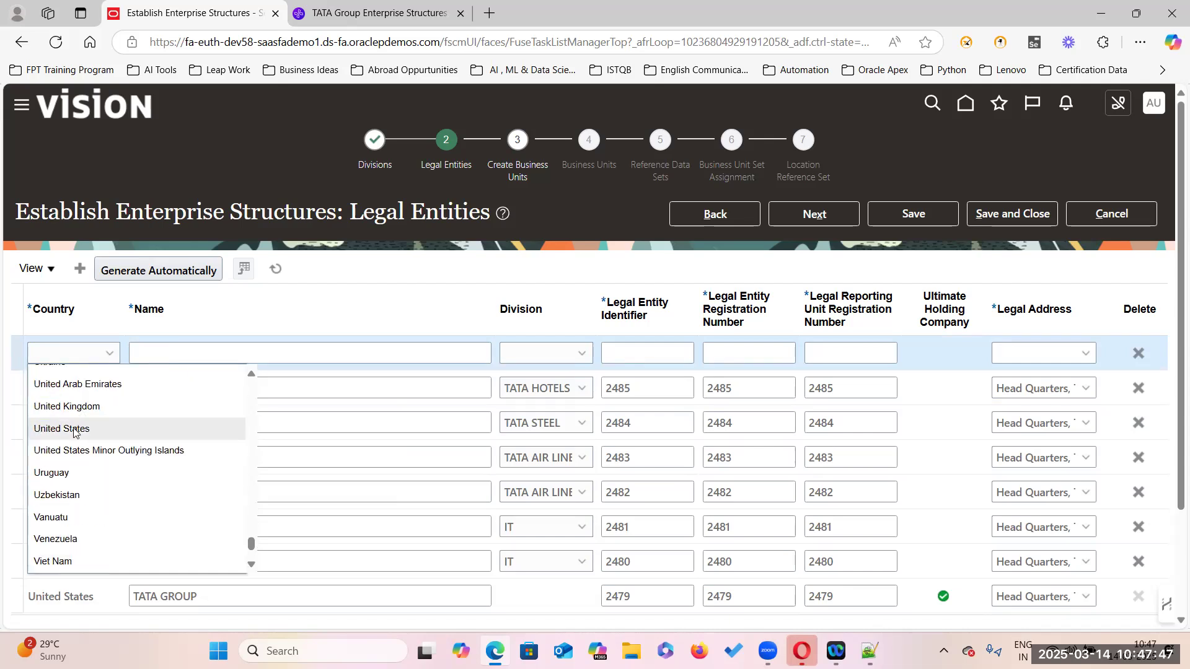
{"action": "left_click", "coordinate": [77, 432]}
{"action": "left_click", "coordinate": [182, 356]}
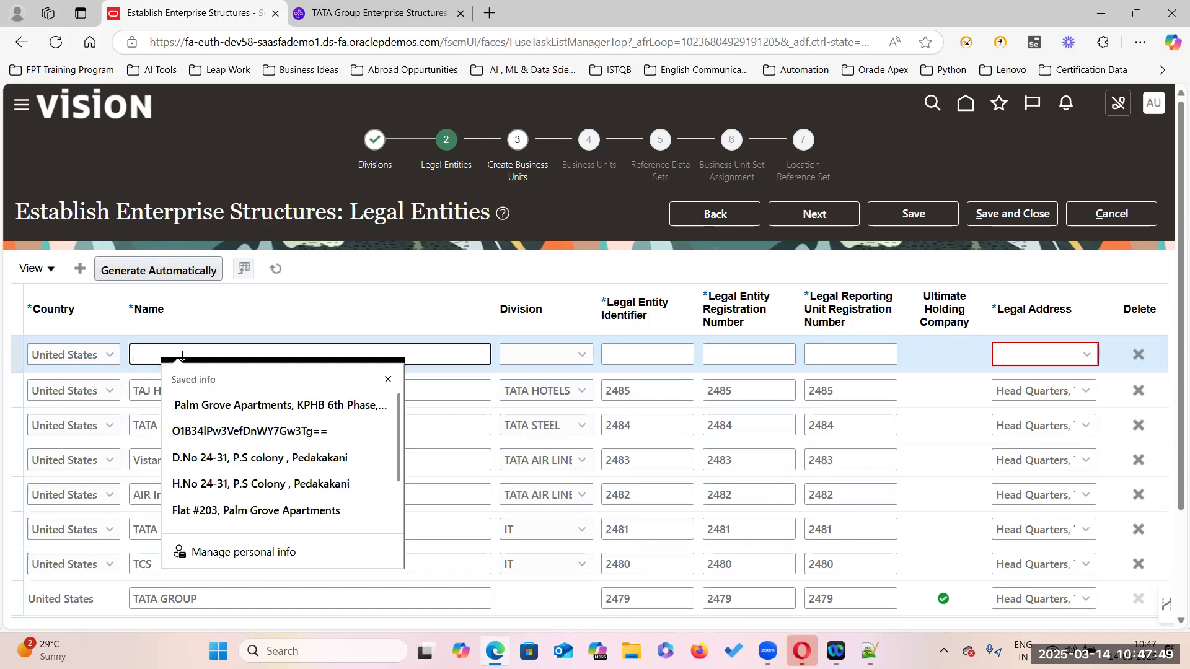
{"action": "type", "text": "Vivanta"}
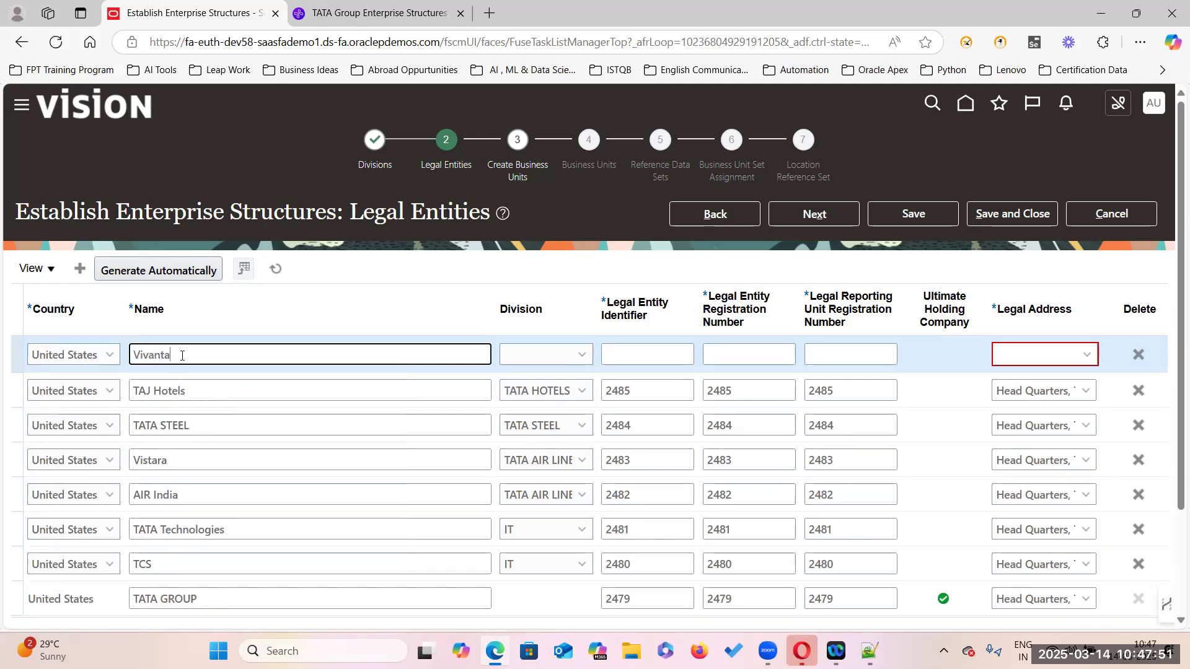
{"action": "left_click", "coordinate": [374, 311]}
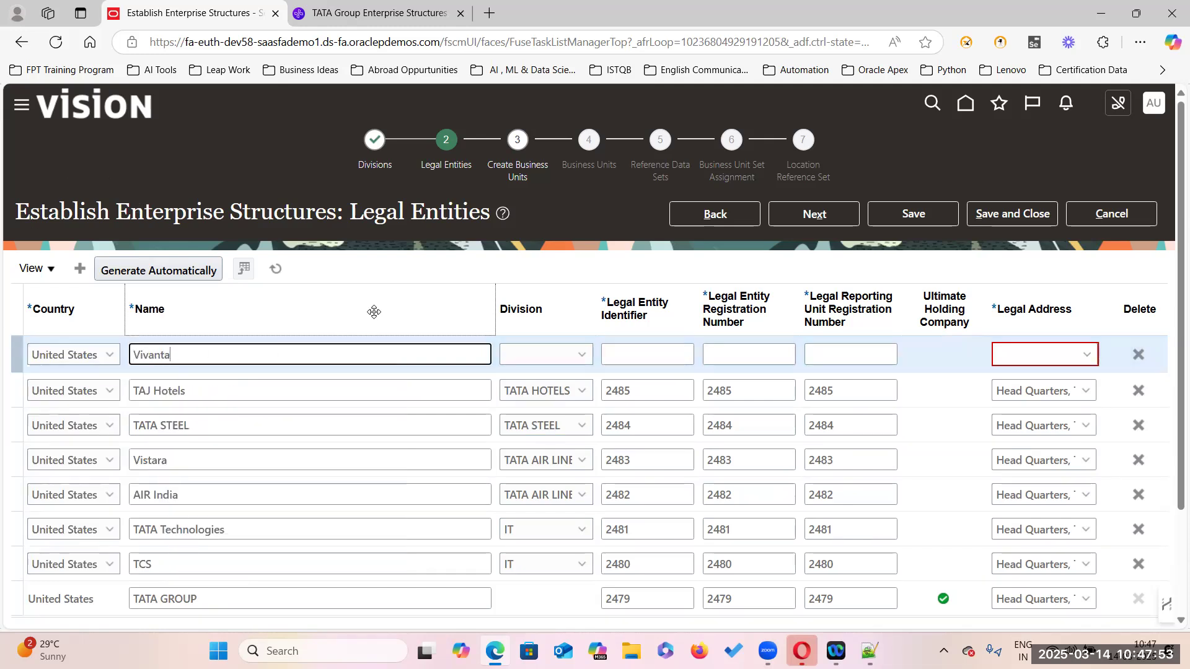
{"action": "left_click", "coordinate": [368, 22]}
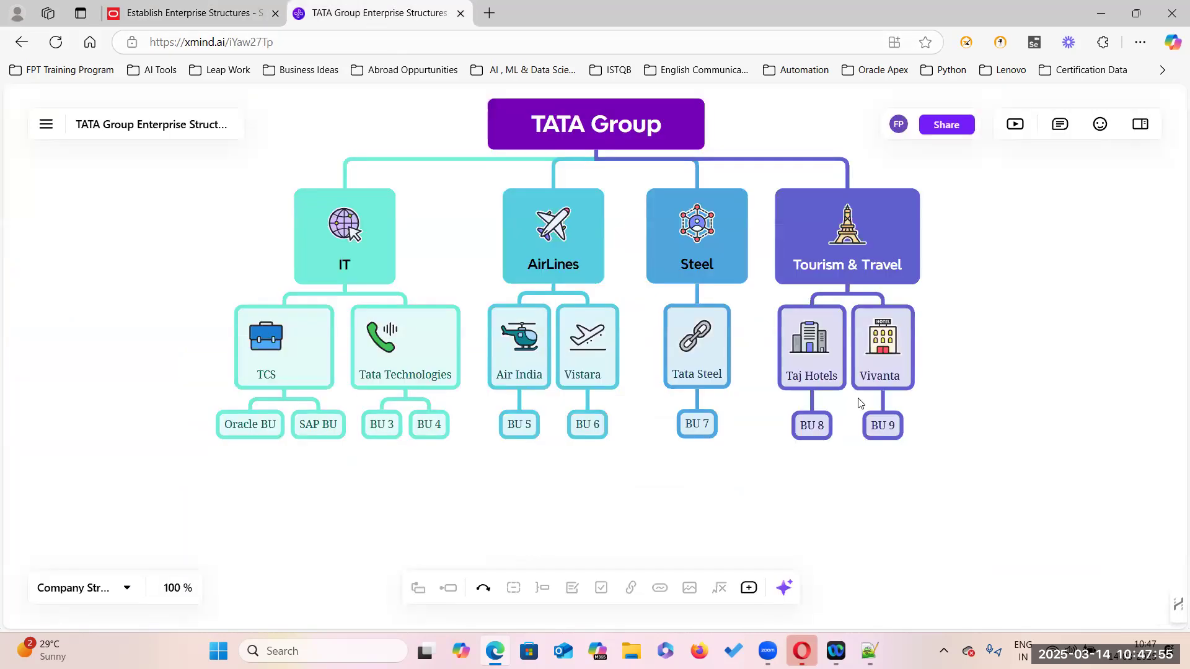
{"action": "left_click", "coordinate": [283, 15]}
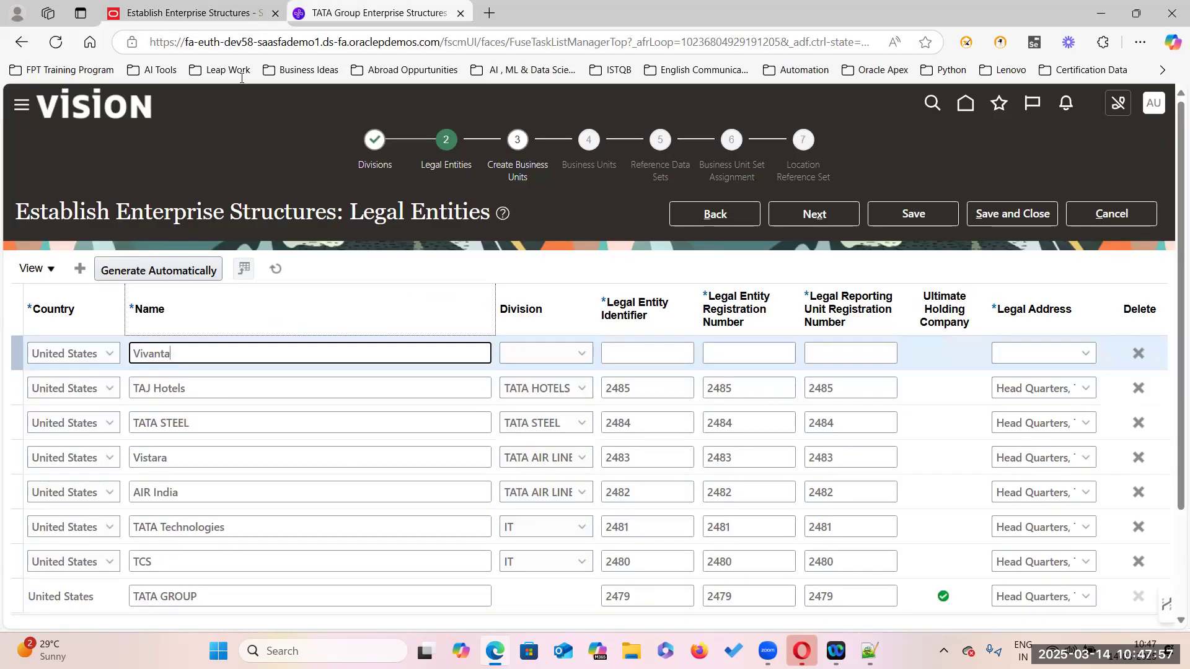
{"action": "left_click", "coordinate": [578, 354]}
{"action": "left_click", "coordinate": [537, 463]}
Set Vivanta's entity identifier and both registration numbers to 2486, and choose the shared Head Quarters legal address
{"action": "left_click", "coordinate": [628, 352]}
{"action": "type", "text": "2486"}
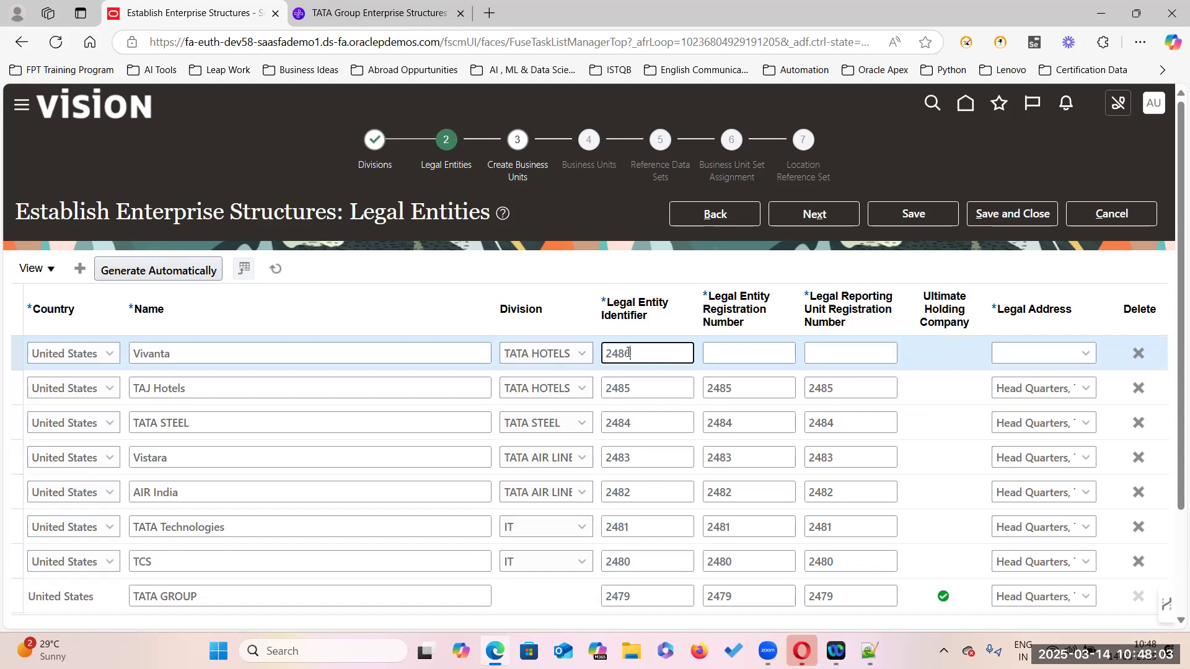
{"action": "left_click", "coordinate": [730, 355]}
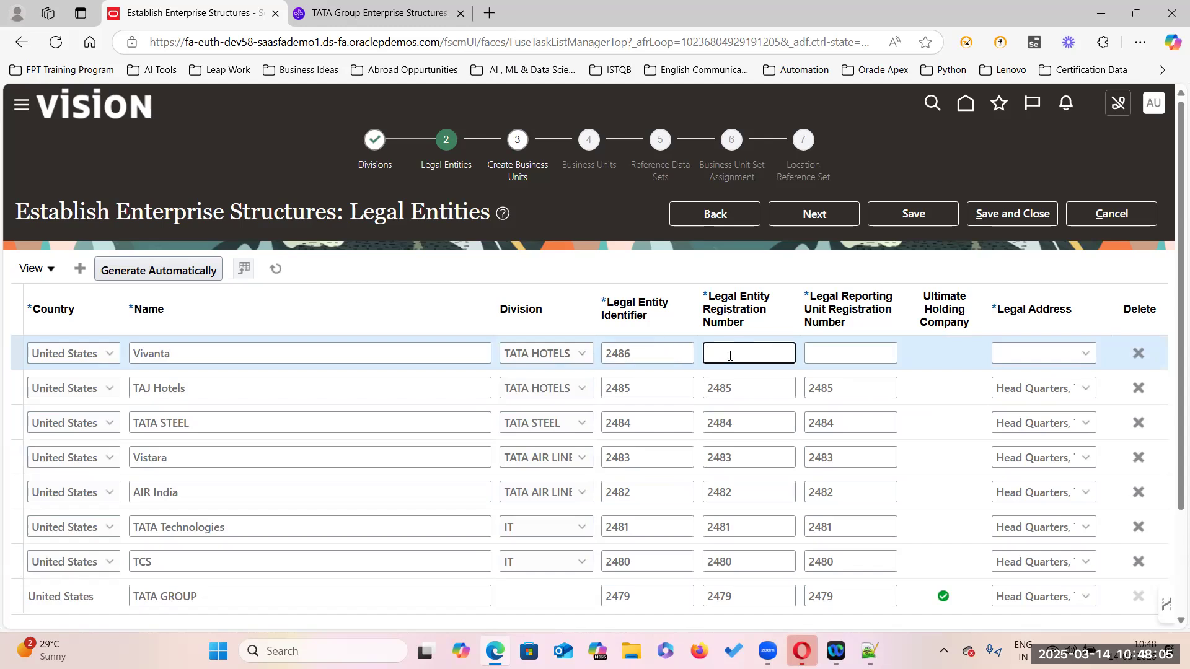
{"action": "left_click", "coordinate": [837, 352]}
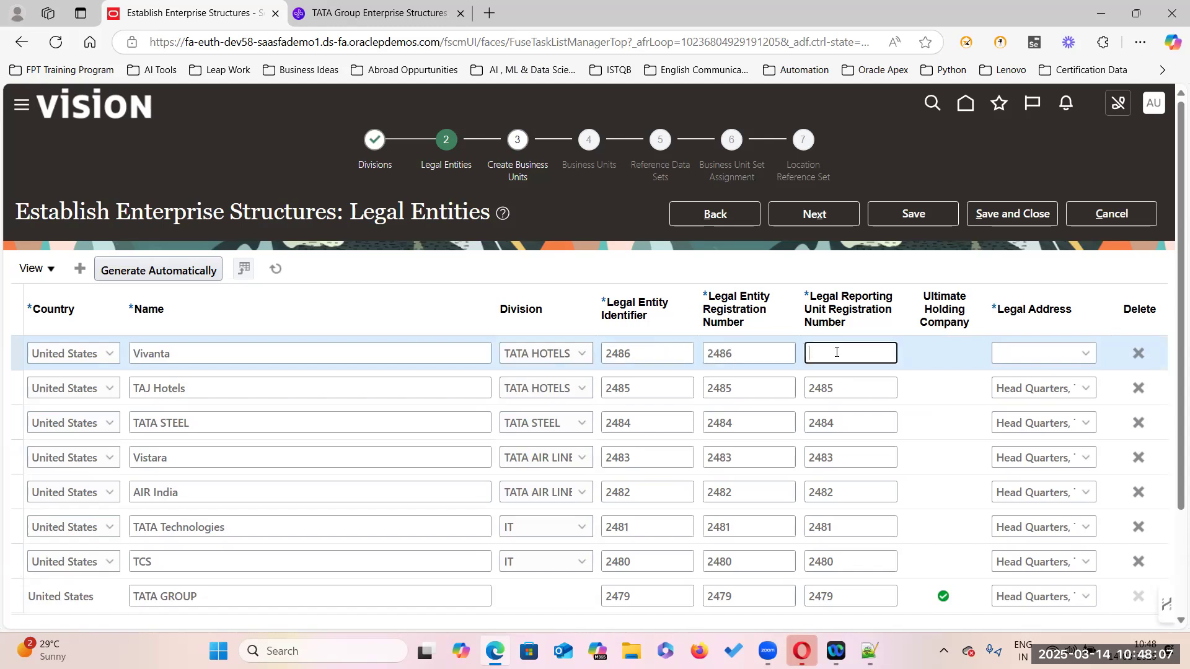
{"action": "type", "text": "2486"}
{"action": "left_click", "coordinate": [1085, 352]}
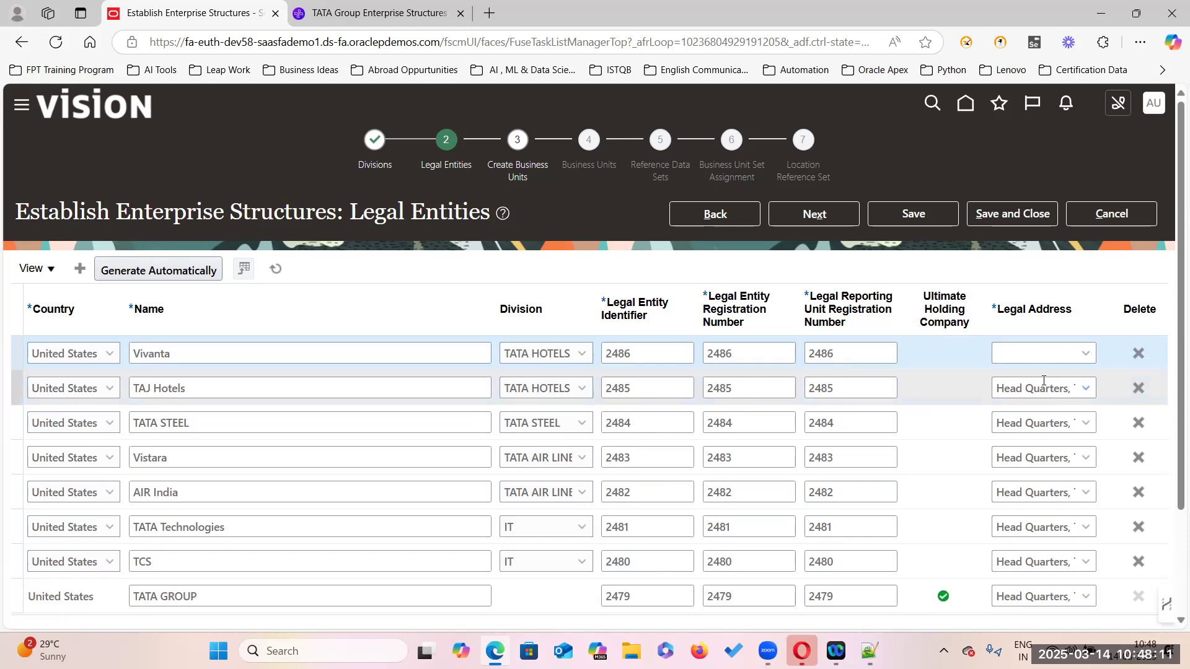
{"action": "left_click", "coordinate": [664, 377]}
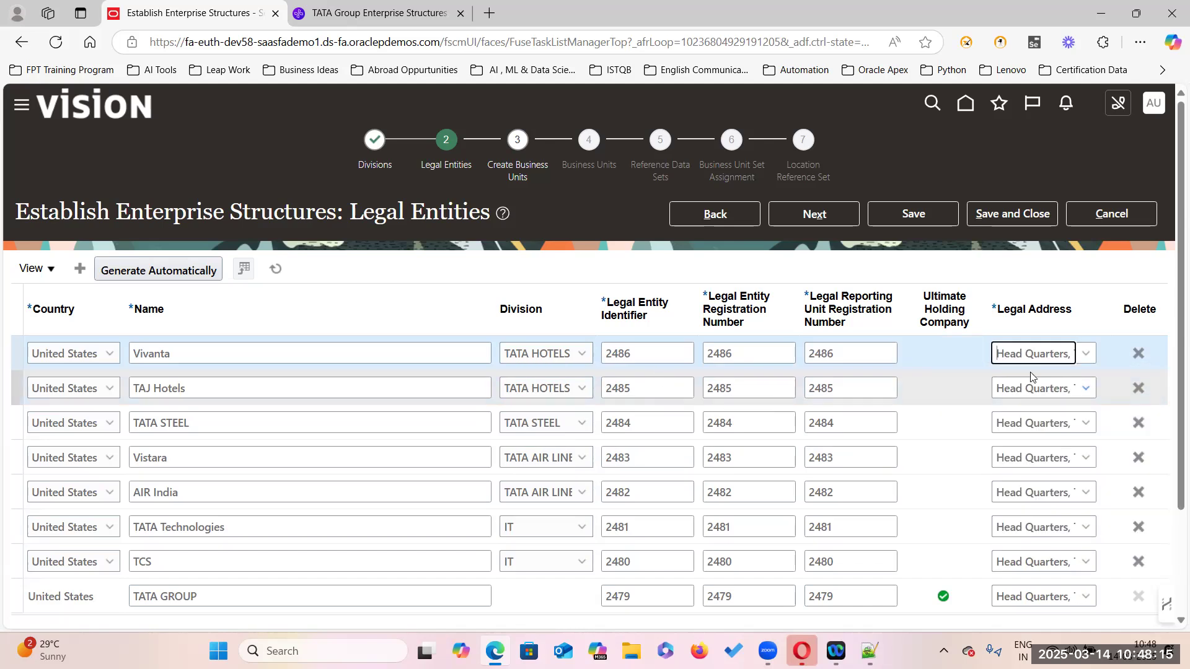
Review the completed list of legal entities and proceed to the Create Business Units stage
{"action": "scroll", "coordinate": [187, 372], "scroll_direction": "down", "scroll_amount": 1}
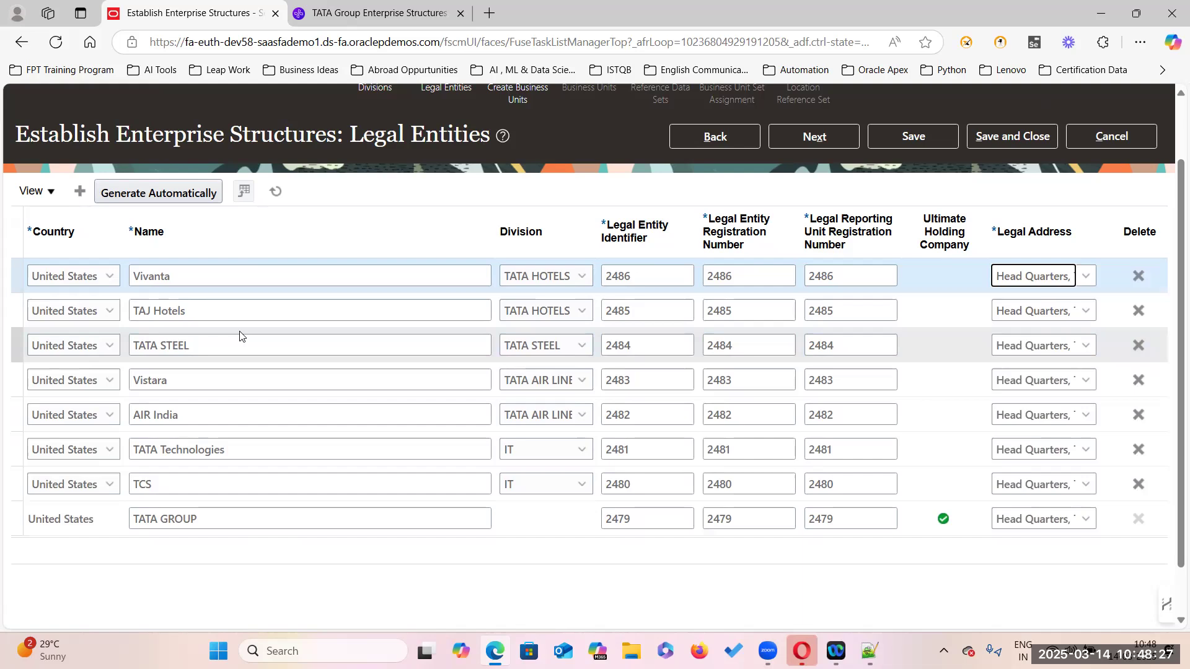
{"action": "scroll", "coordinate": [242, 336], "scroll_direction": "up", "scroll_amount": 2}
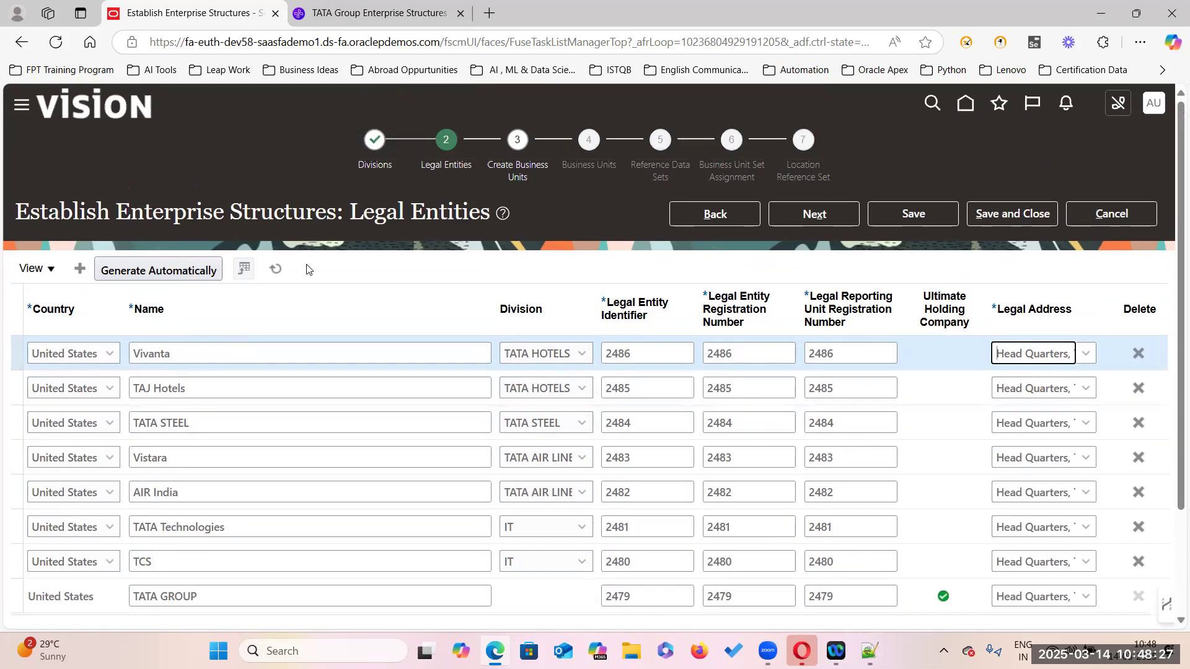
{"action": "left_click", "coordinate": [810, 215]}
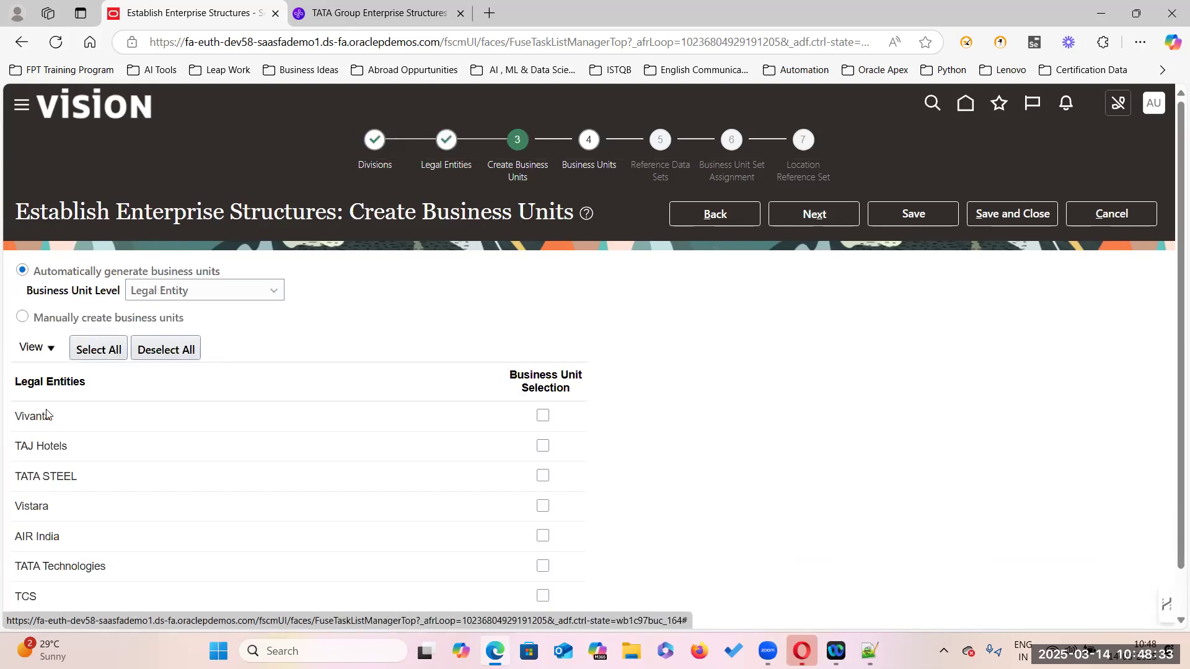
Examine the levels available for automatic business unit generation and try changing the level to Division
{"action": "scroll", "coordinate": [335, 426], "scroll_direction": "down", "scroll_amount": 1}
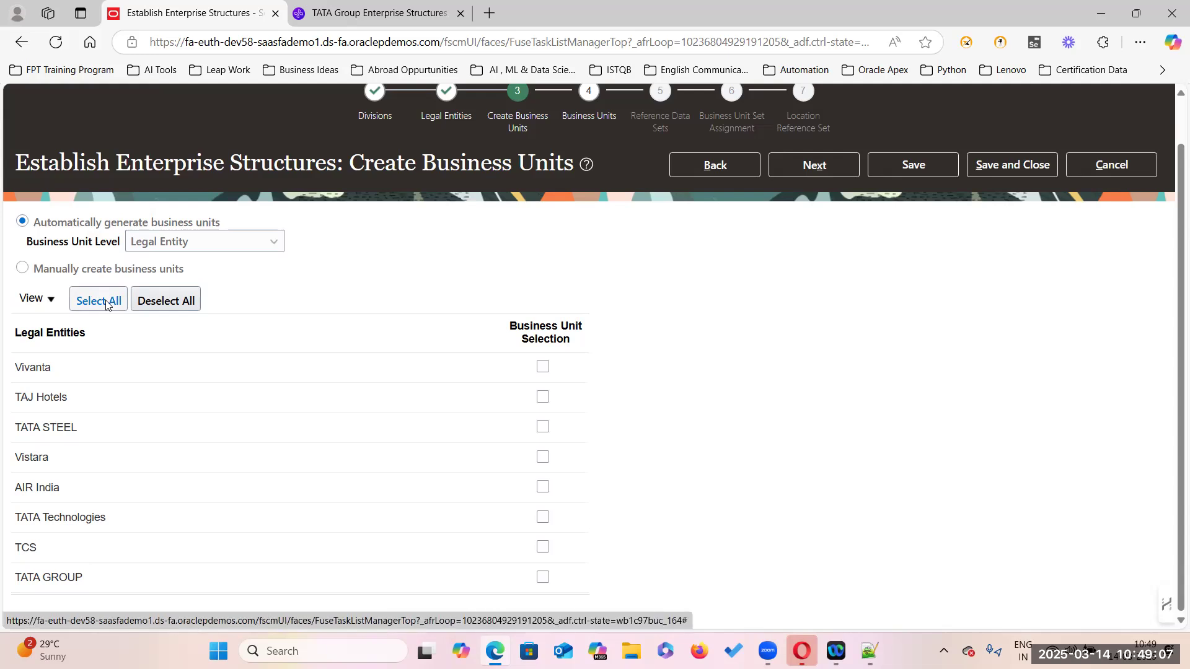
{"action": "left_click", "coordinate": [271, 243]}
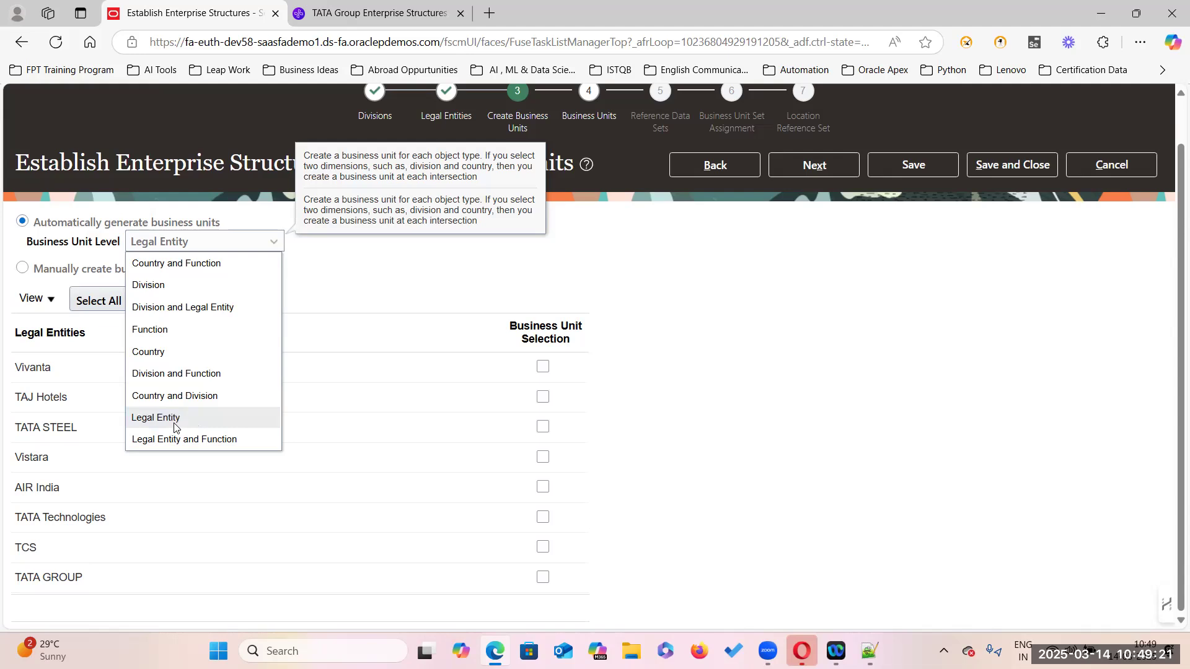
{"action": "left_click", "coordinate": [651, 330]}
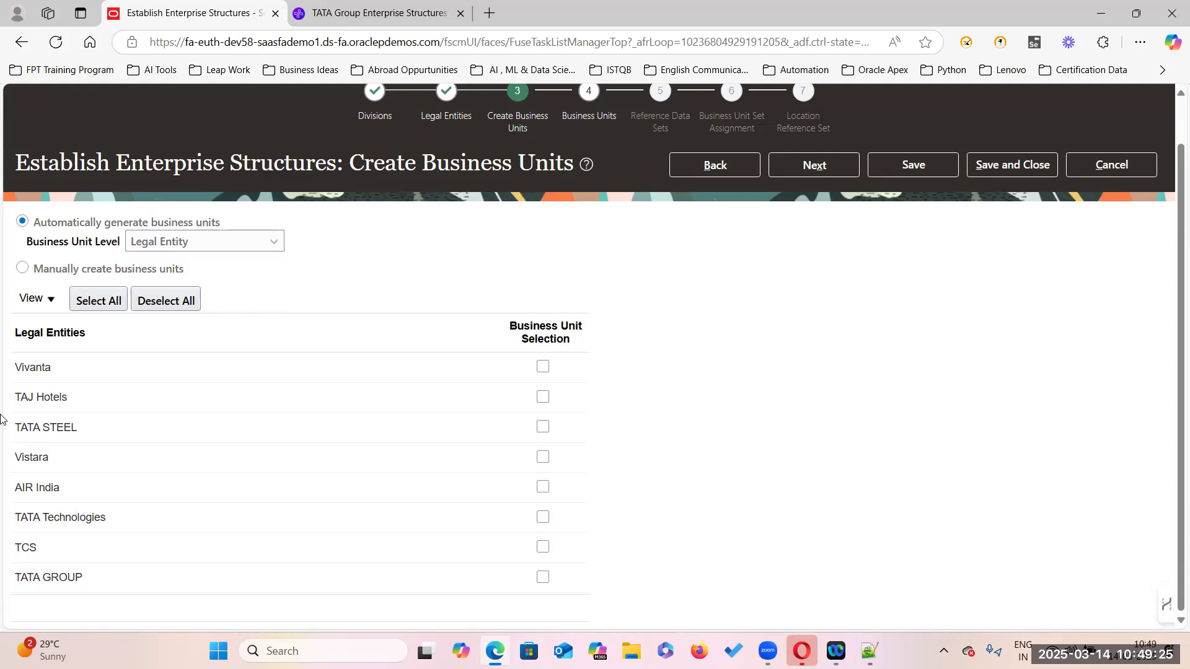
{"action": "left_click", "coordinate": [270, 245]}
{"action": "left_click", "coordinate": [193, 287]}
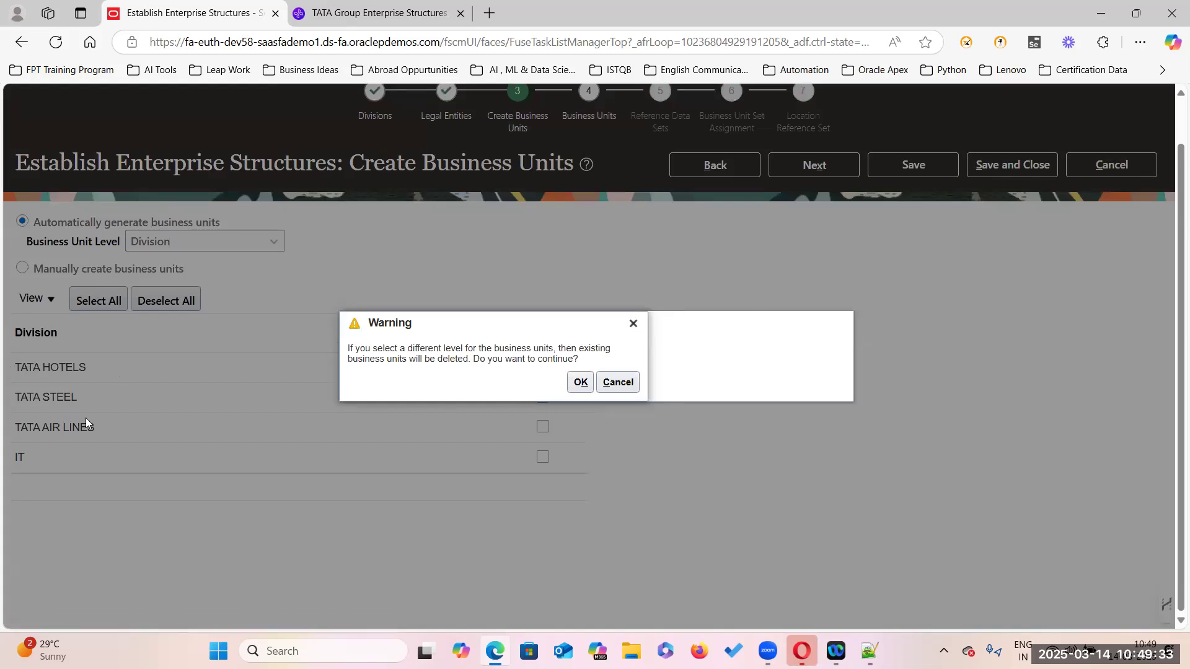
{"action": "left_click", "coordinate": [581, 382]}
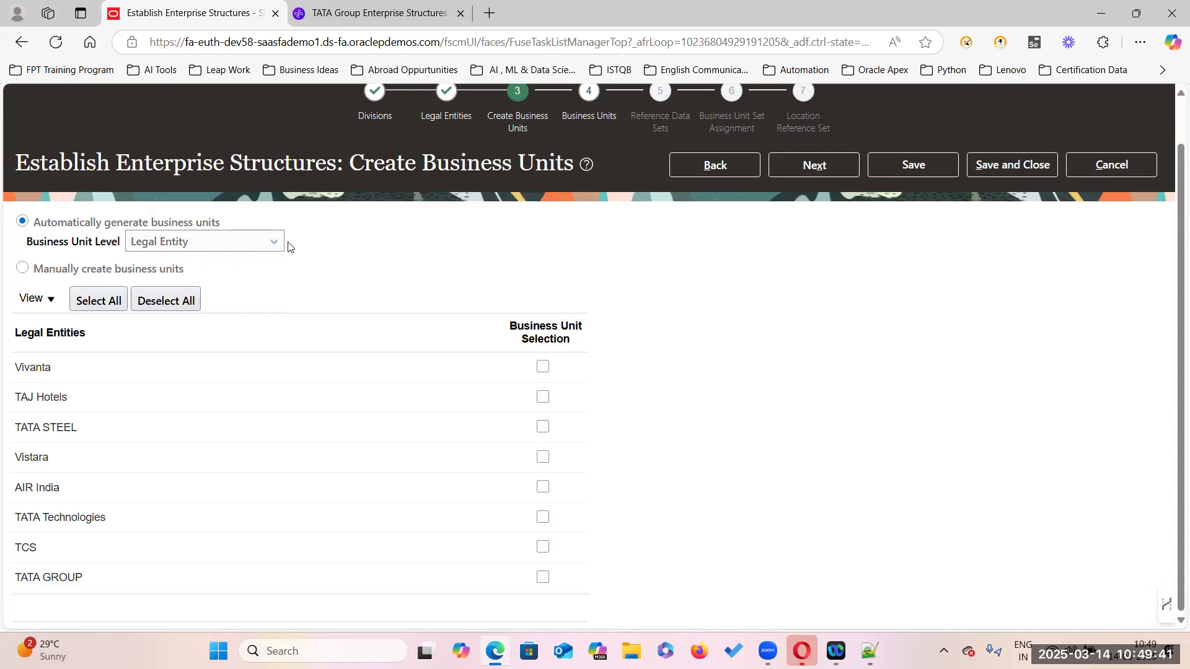
Generate business units automatically at the Legal Entity level for all legal entities and review the generated list
{"action": "mouse_move", "coordinate": [288, 246]}
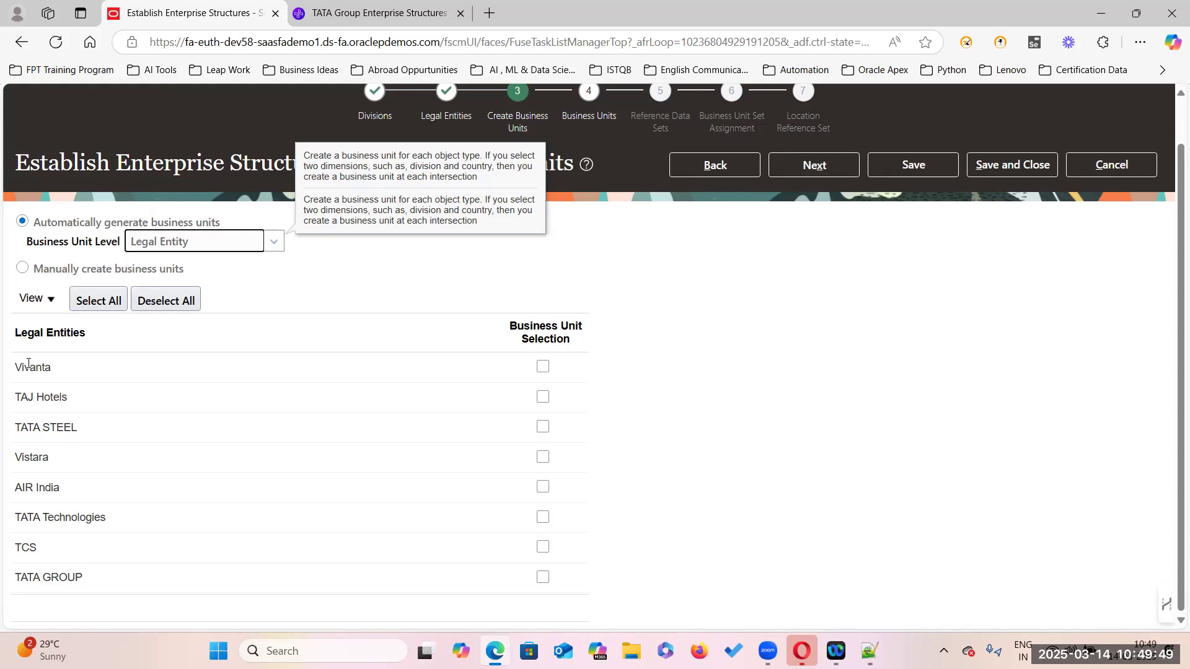
{"action": "left_click", "coordinate": [104, 306]}
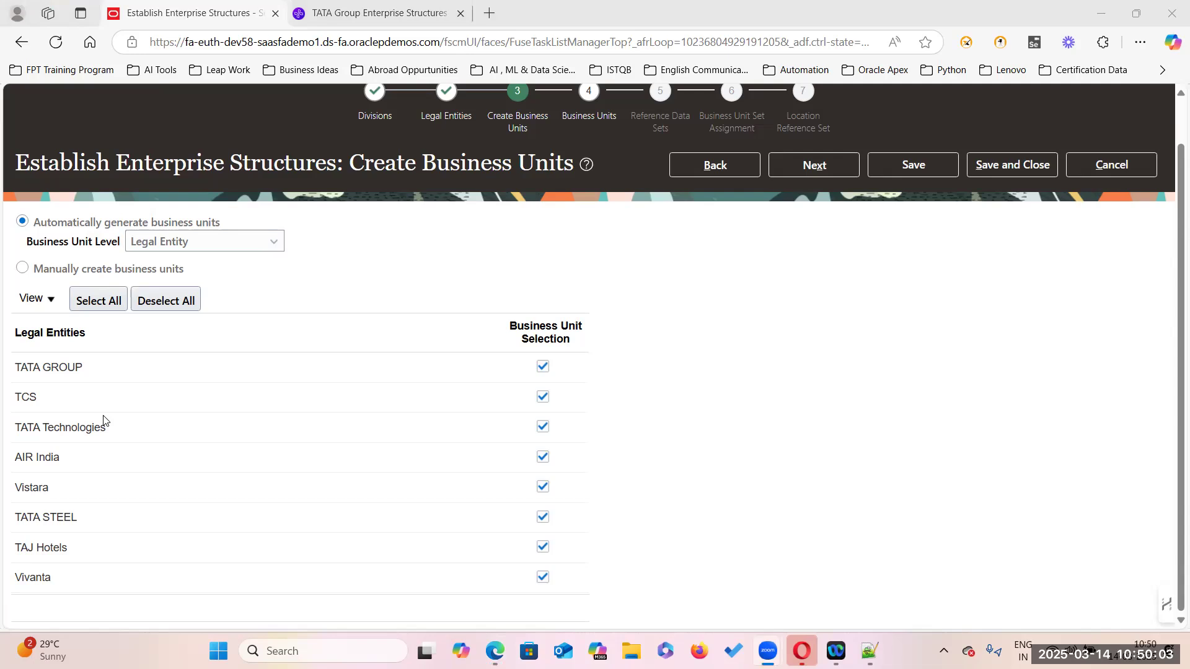
{"action": "left_click", "coordinate": [804, 165]}
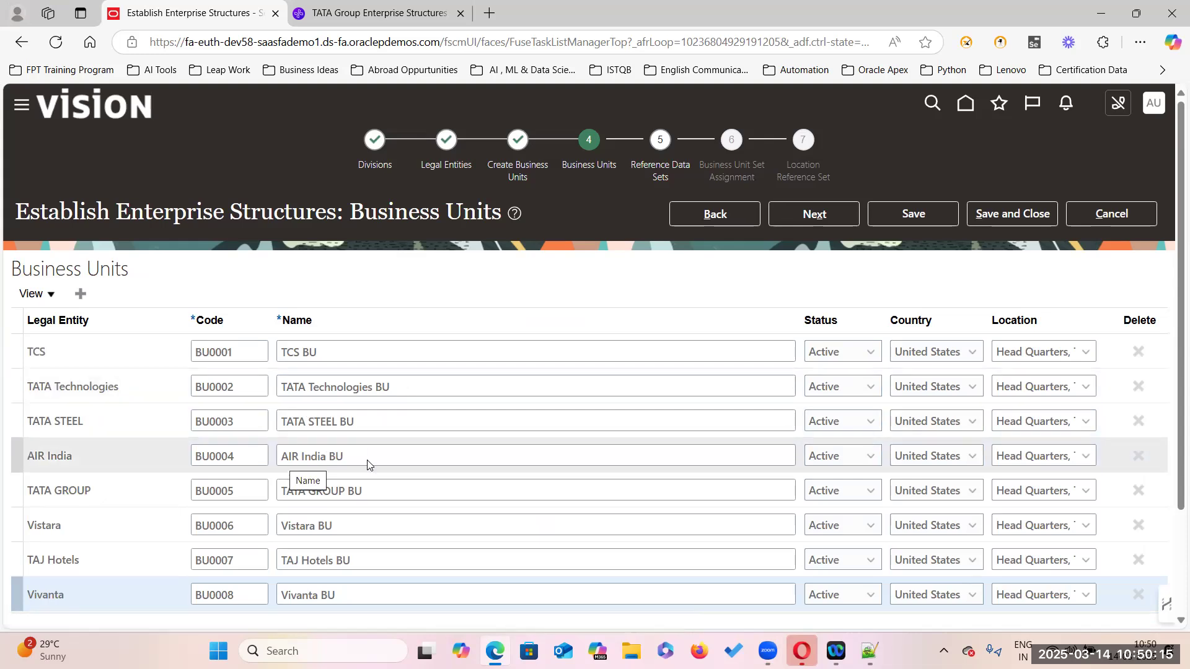
{"action": "scroll", "coordinate": [375, 496], "scroll_direction": "down", "scroll_amount": 2}
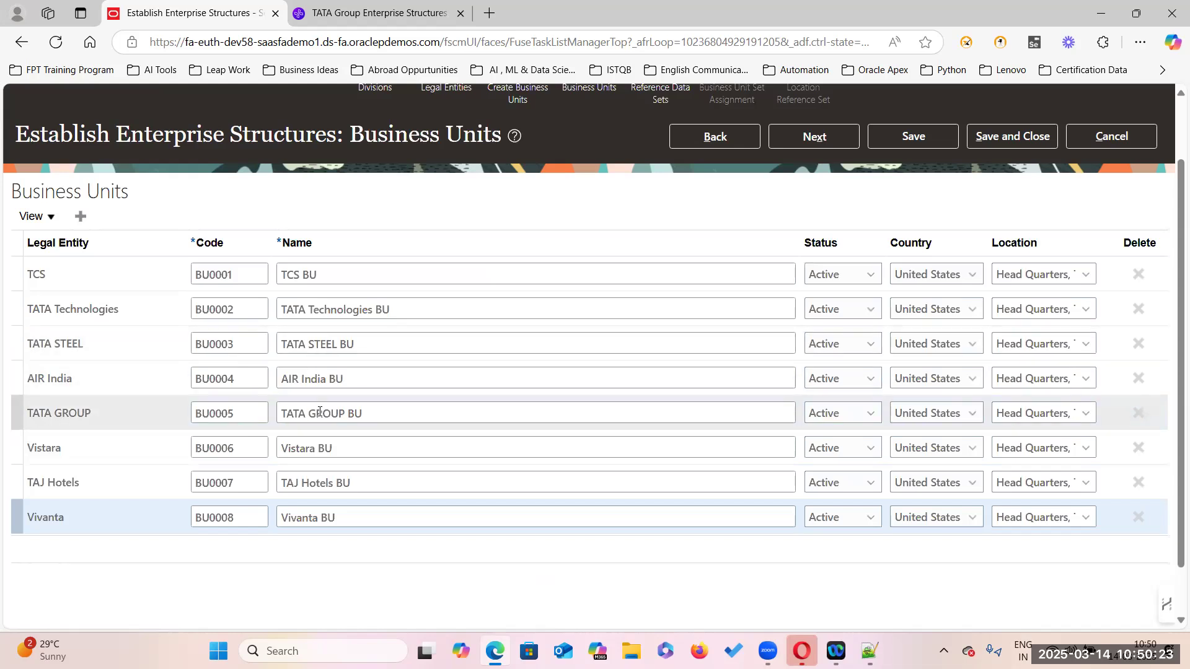
{"action": "scroll", "coordinate": [297, 397], "scroll_direction": "up", "scroll_amount": 2}
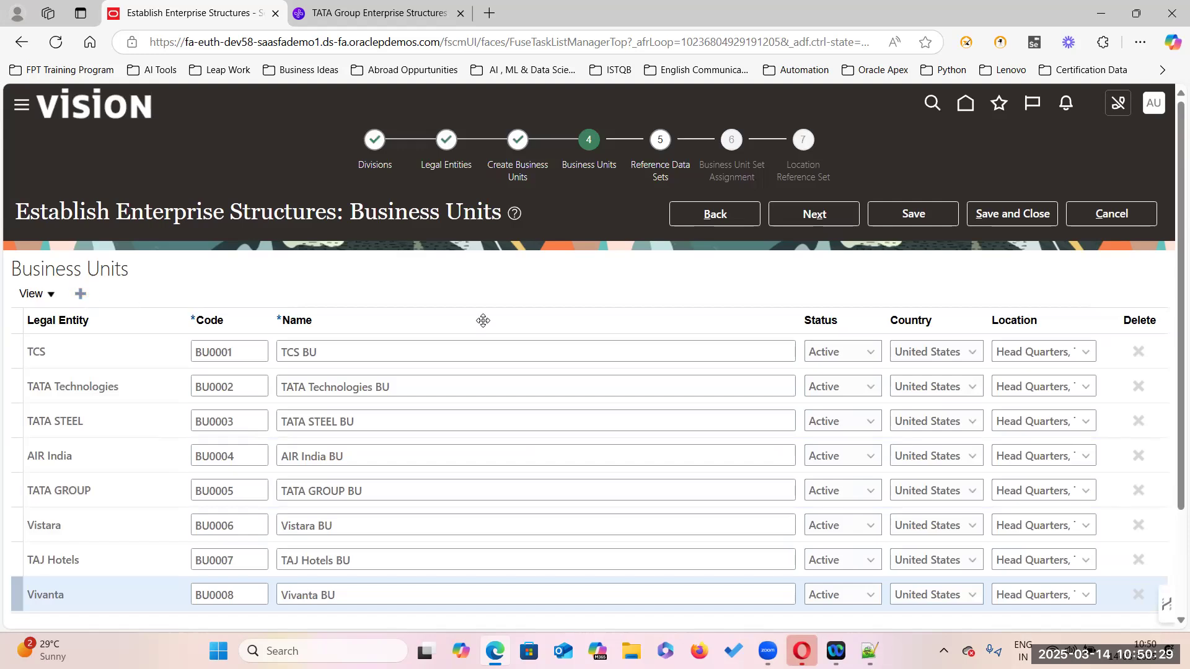
Add a business unit with code BU009 and name HR BU
{"action": "scroll", "coordinate": [484, 320], "scroll_direction": "down", "scroll_amount": 2}
{"action": "left_click", "coordinate": [81, 158]}
{"action": "left_click", "coordinate": [239, 454]}
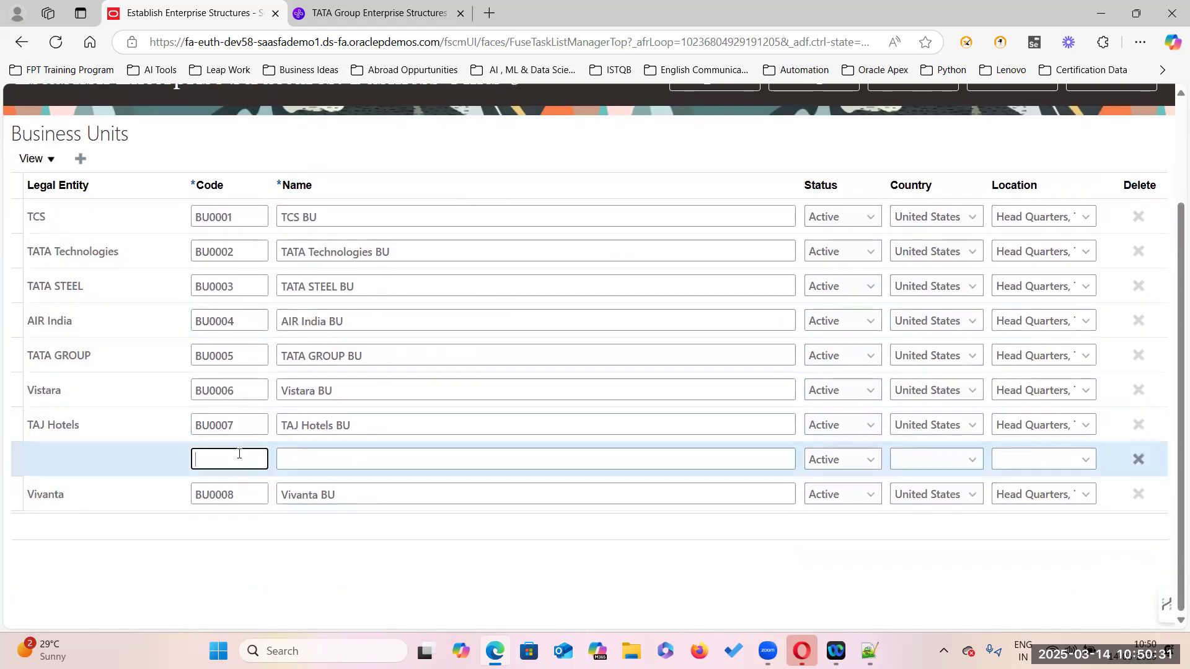
{"action": "type", "text": "BU009"}
{"action": "left_click", "coordinate": [315, 457]}
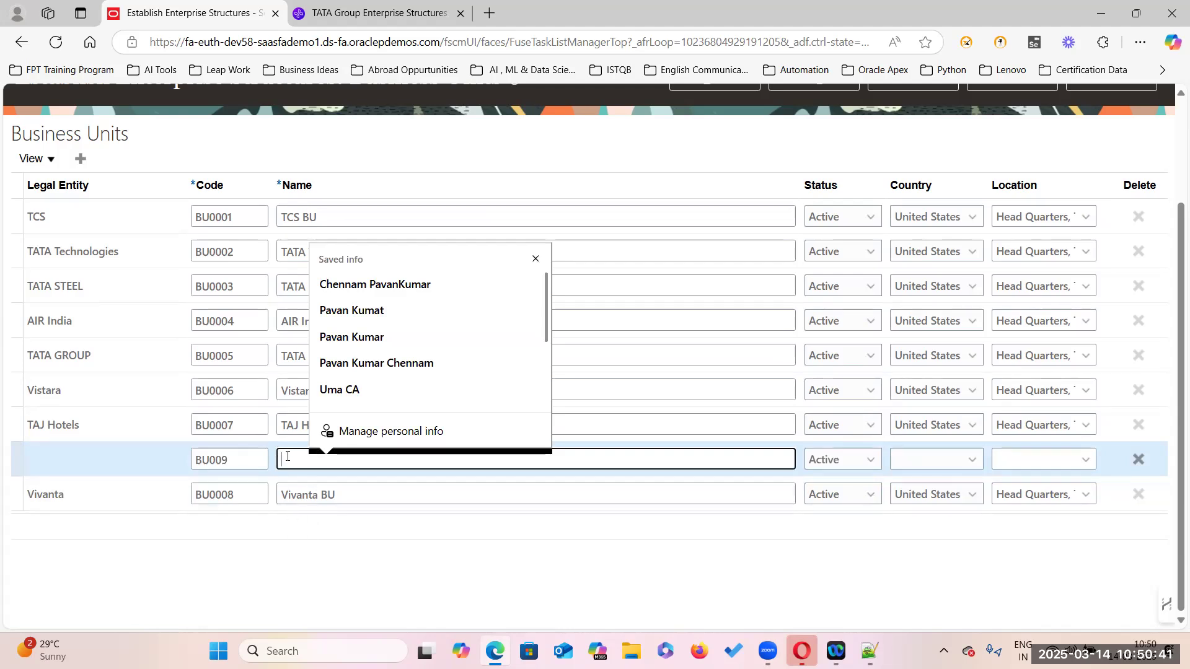
{"action": "type", "text": "Human"}
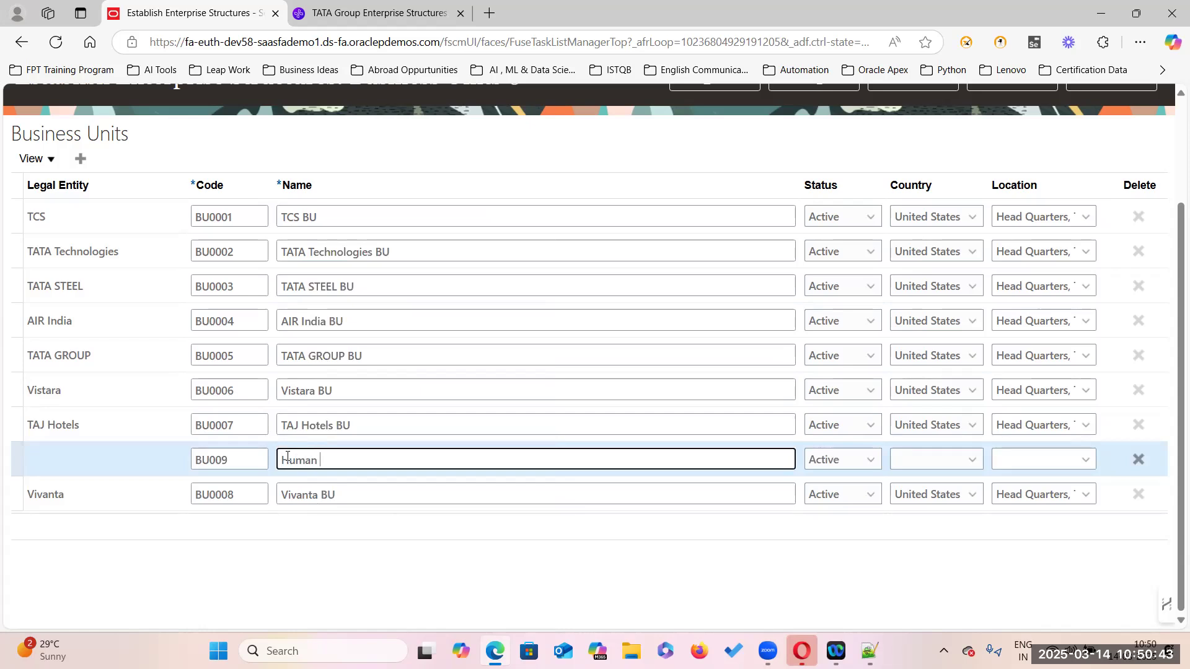
{"action": "key", "text": "BackSpace"}
{"action": "key", "text": "BackSpace"}
{"action": "key", "text": "BackSpace"}
{"action": "type", "text": "Human"}
{"action": "key", "text": "BackSpace"}
{"action": "key", "text": "BackSpace"}
{"action": "key", "text": "BackSpace"}
{"action": "key", "text": "BackSpace"}
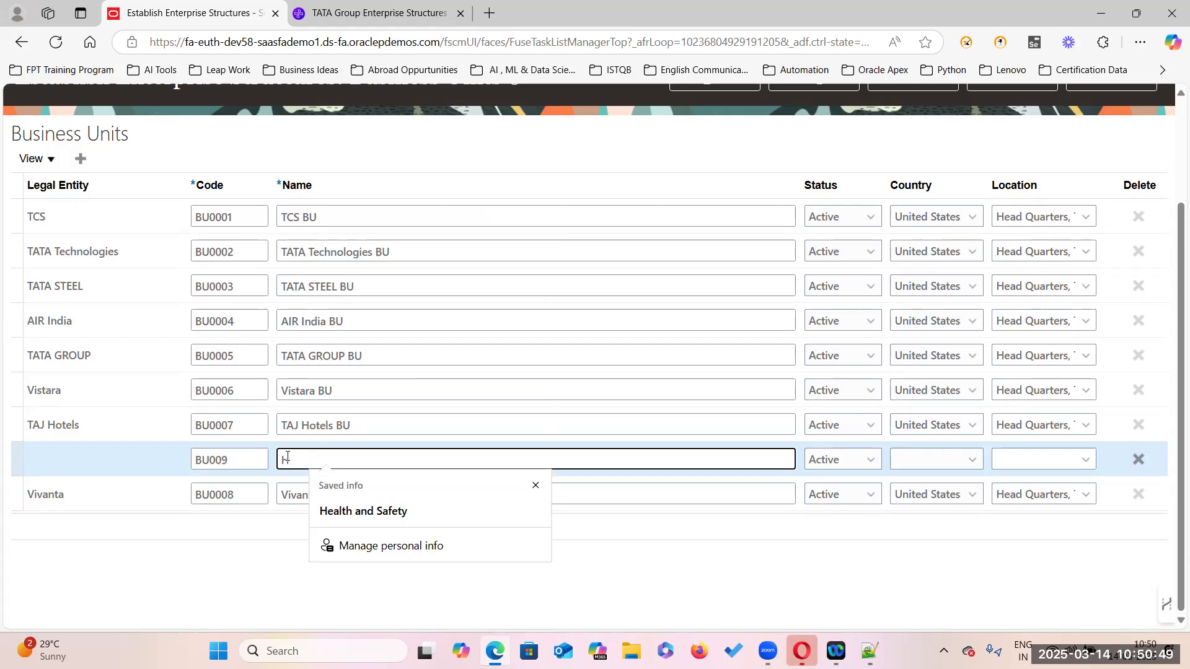
{"action": "type", "text": "R BU"}
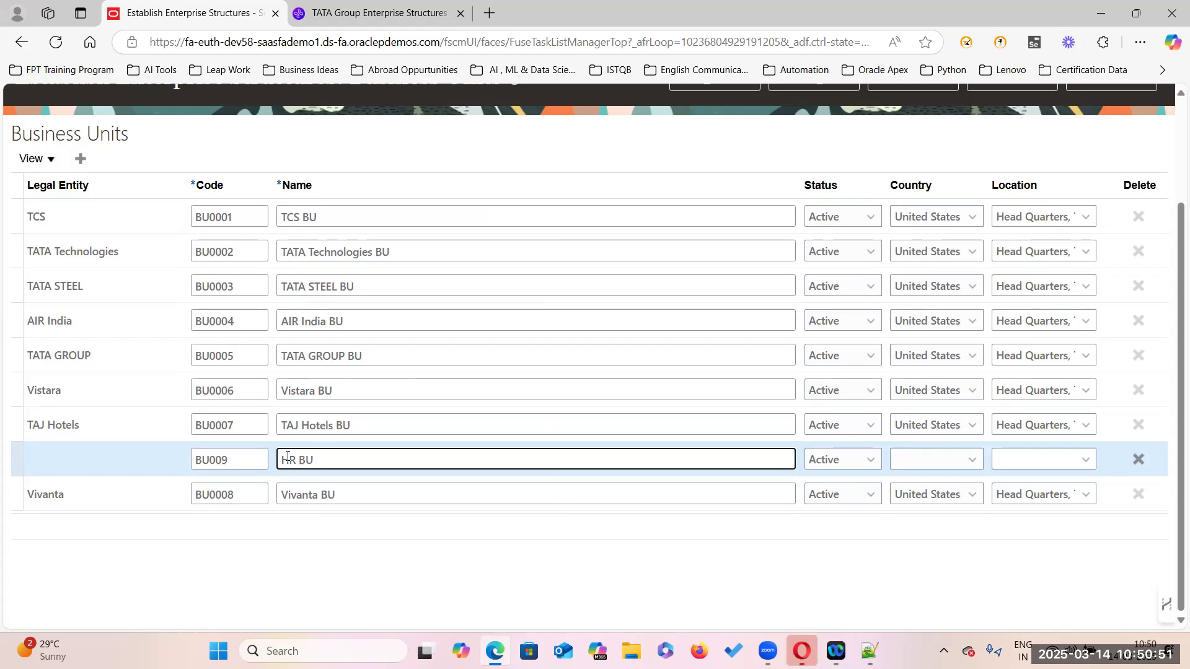
Set the HR BU business unit's country to United States and its location to Head Quarters, TATA GROUP
{"action": "left_click", "coordinate": [973, 459]}
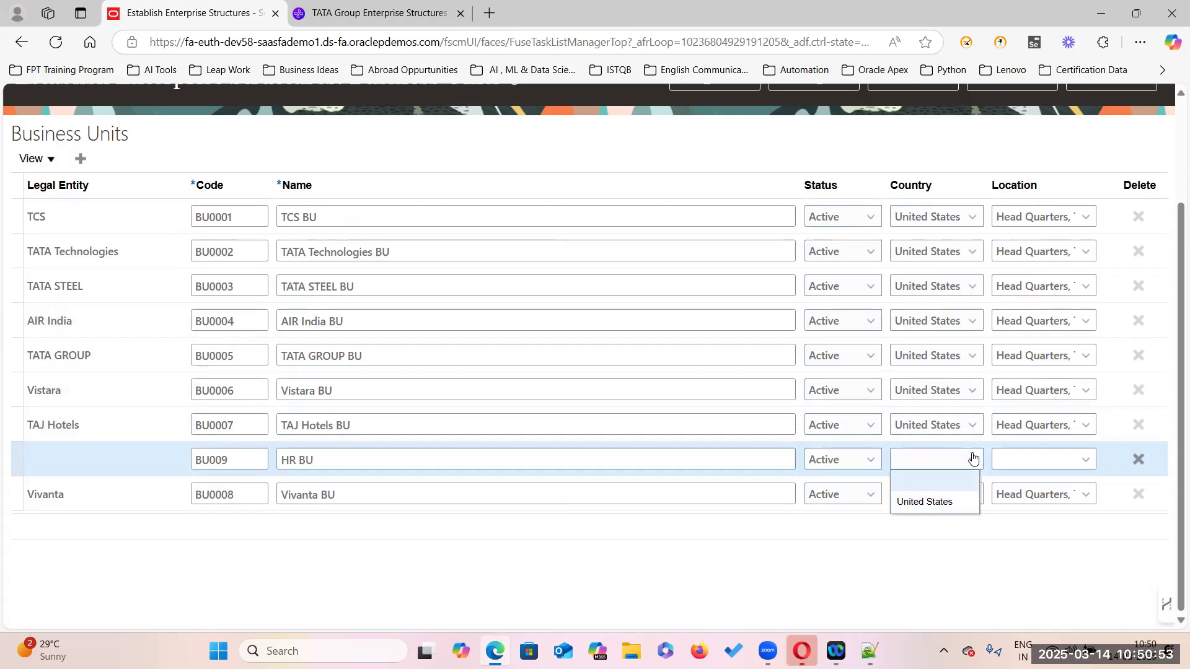
{"action": "left_click", "coordinate": [925, 502]}
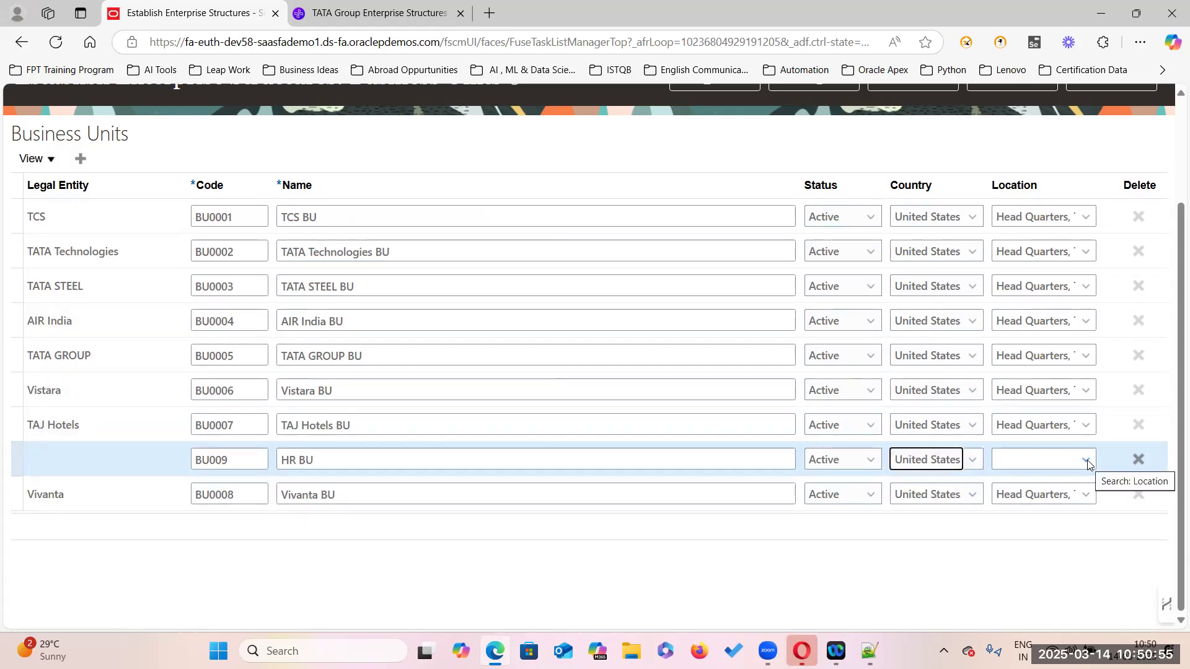
{"action": "left_click", "coordinate": [1085, 461]}
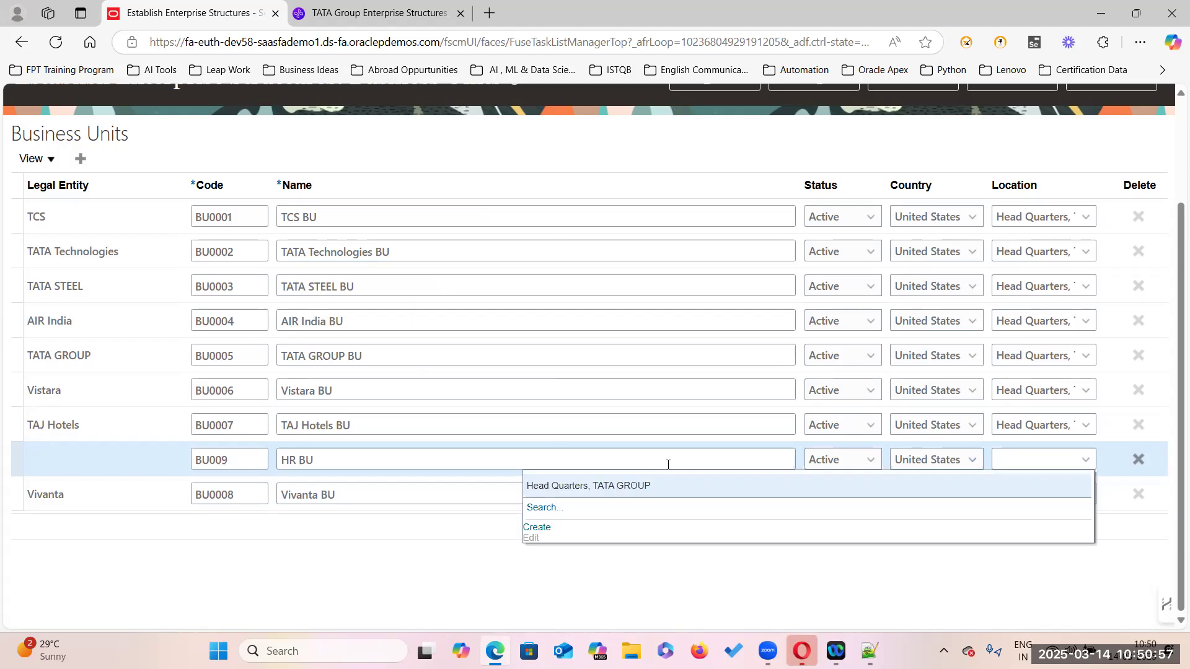
{"action": "left_click", "coordinate": [648, 486]}
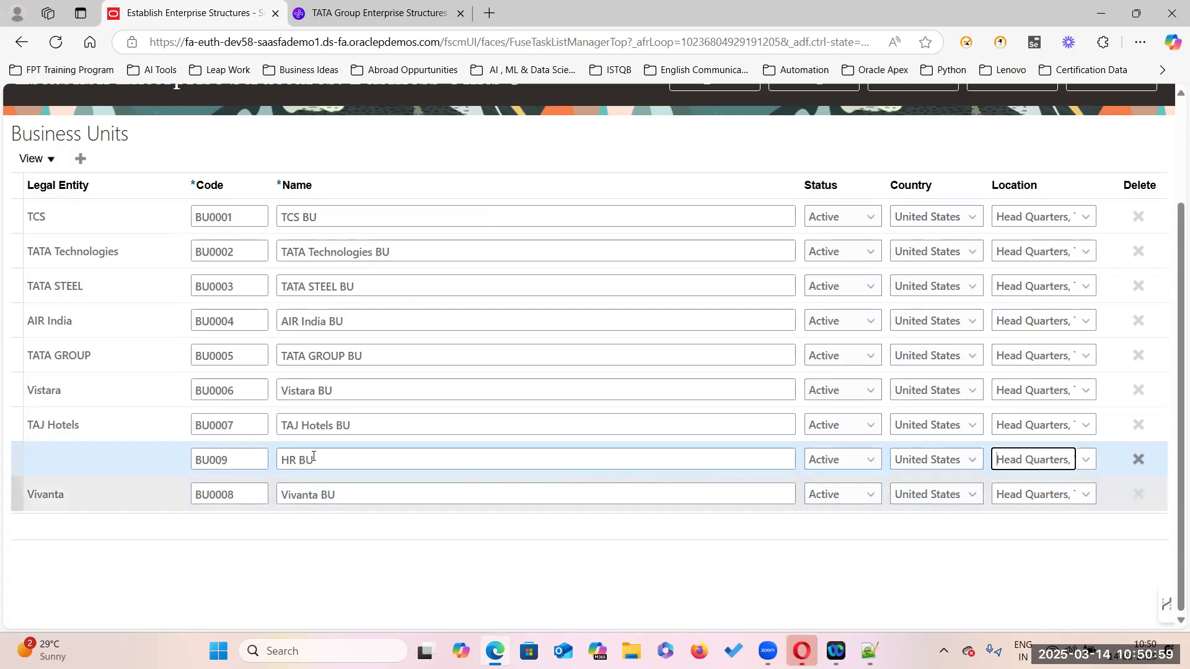
Add another business unit with code BU010 and name Finance BU
{"action": "scroll", "coordinate": [149, 261], "scroll_direction": "up", "scroll_amount": 3}
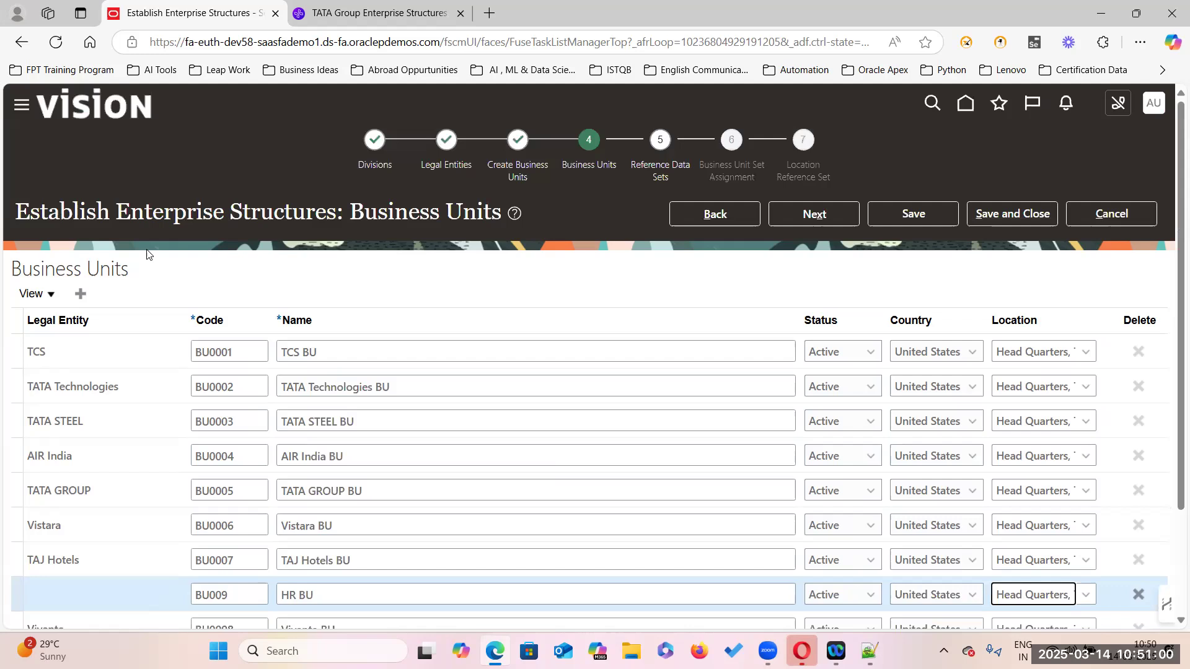
{"action": "left_click", "coordinate": [79, 295]}
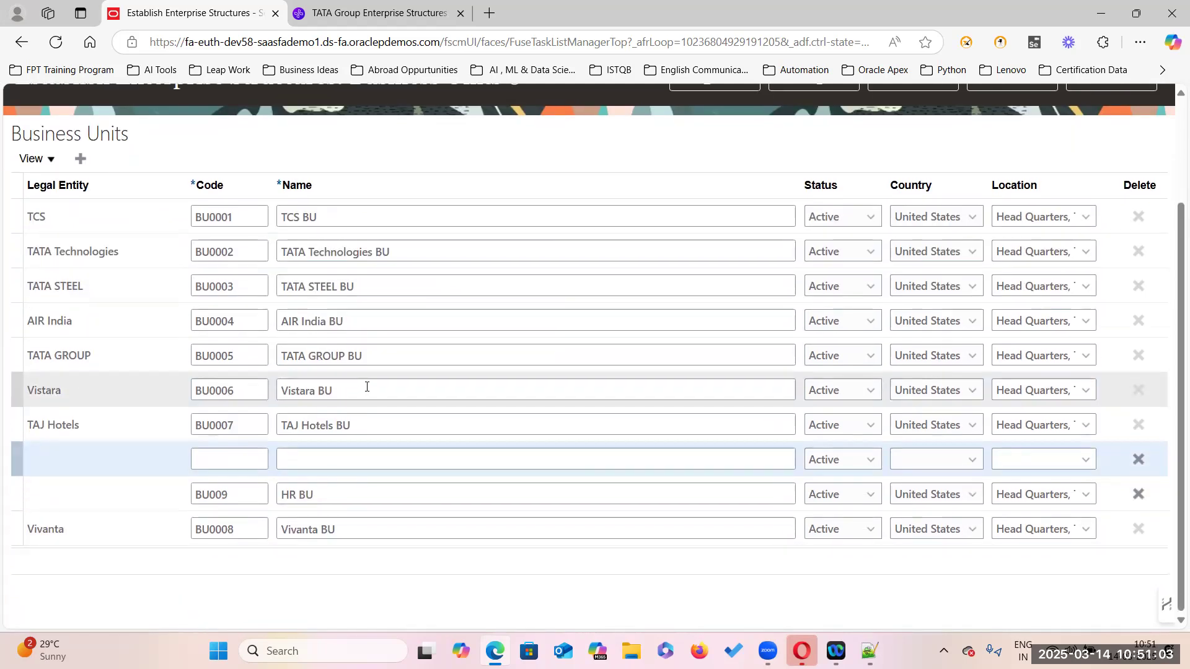
{"action": "left_click", "coordinate": [233, 458]}
{"action": "type", "text": "B"}
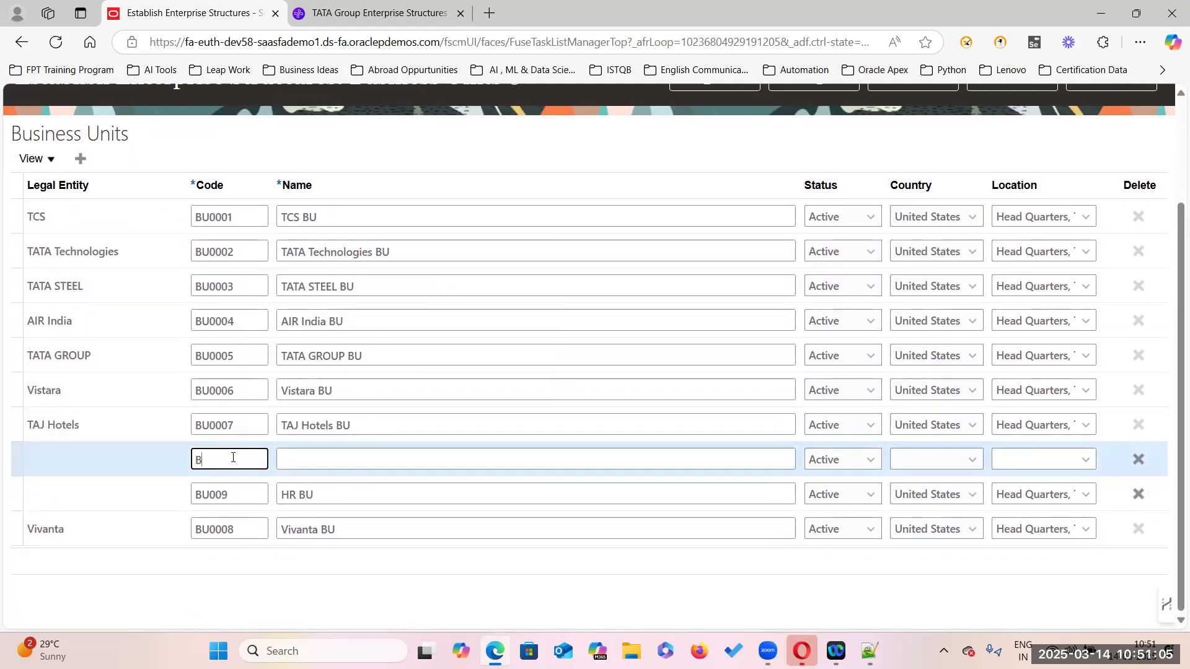
{"action": "type", "text": "U010"}
{"action": "left_click", "coordinate": [295, 467]}
{"action": "type", "text": "Finance BU"}
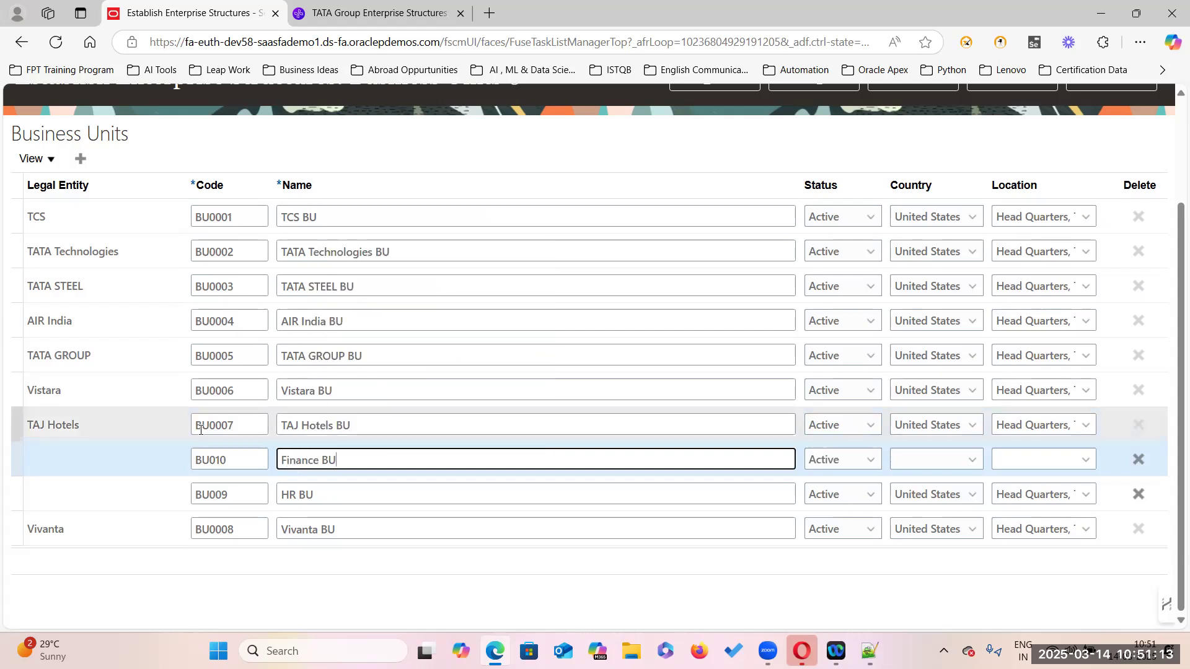
Set the Finance BU business unit's country to United States and its location to Head Quarters, TATA GROUP
{"action": "scroll", "coordinate": [353, 505], "scroll_direction": "up", "scroll_amount": 3}
{"action": "scroll", "coordinate": [351, 503], "scroll_direction": "down", "scroll_amount": 3}
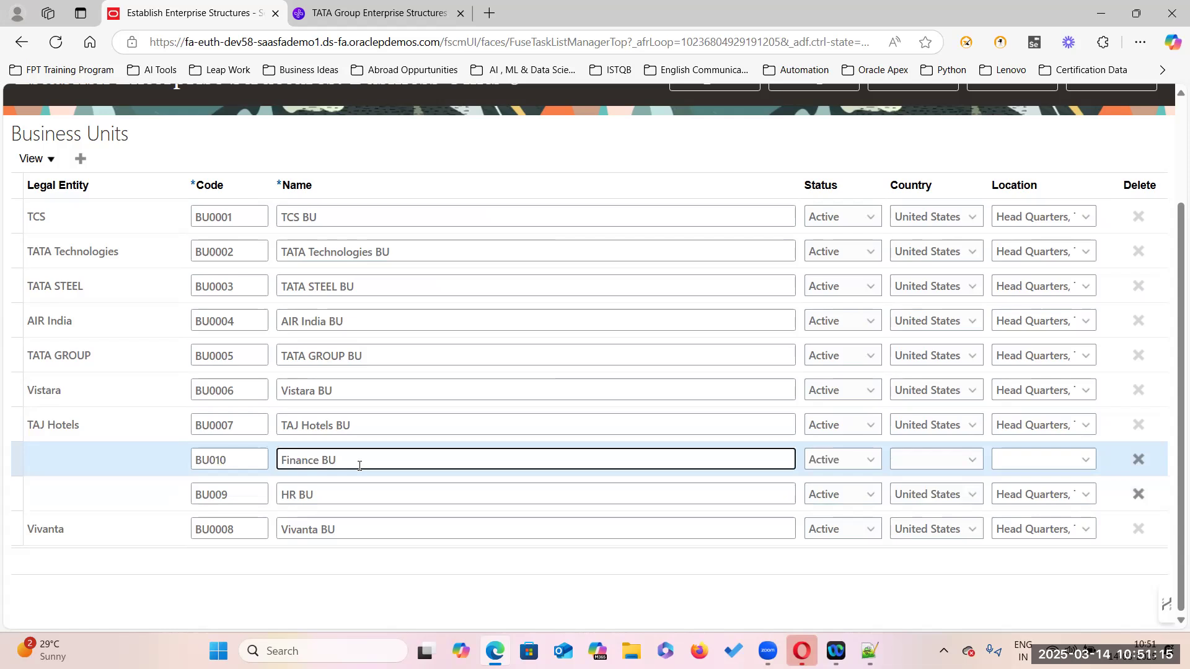
{"action": "scroll", "coordinate": [481, 478], "scroll_direction": "up", "scroll_amount": 3}
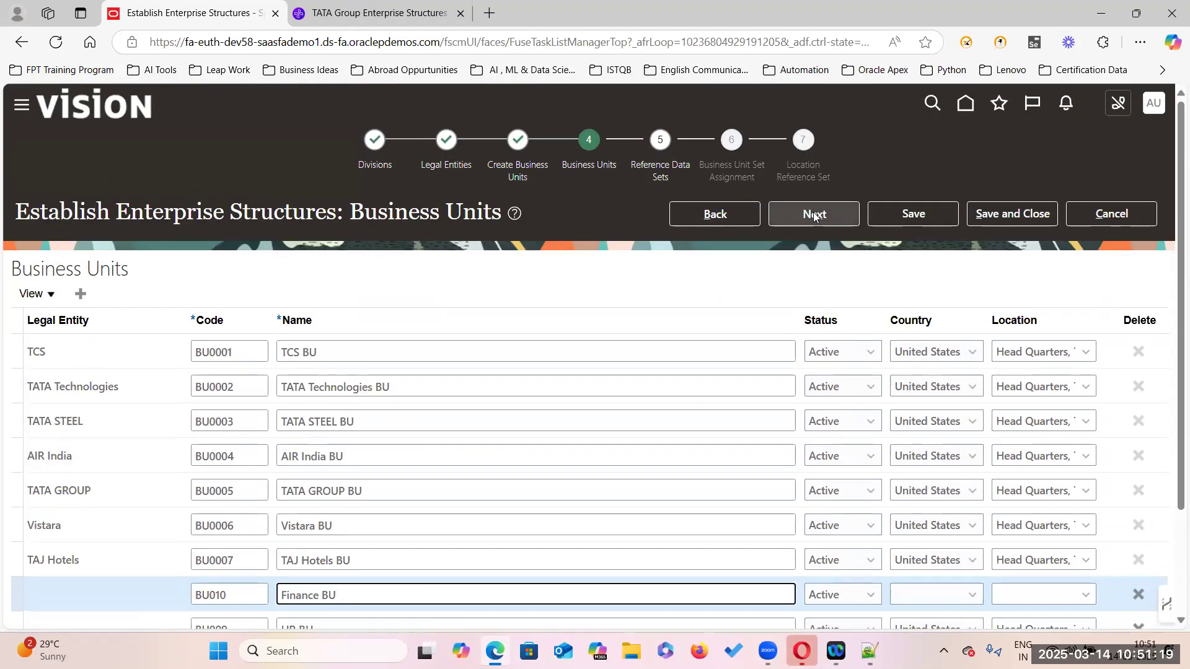
{"action": "scroll", "coordinate": [820, 303], "scroll_direction": "down", "scroll_amount": 3}
{"action": "left_click", "coordinate": [963, 458]}
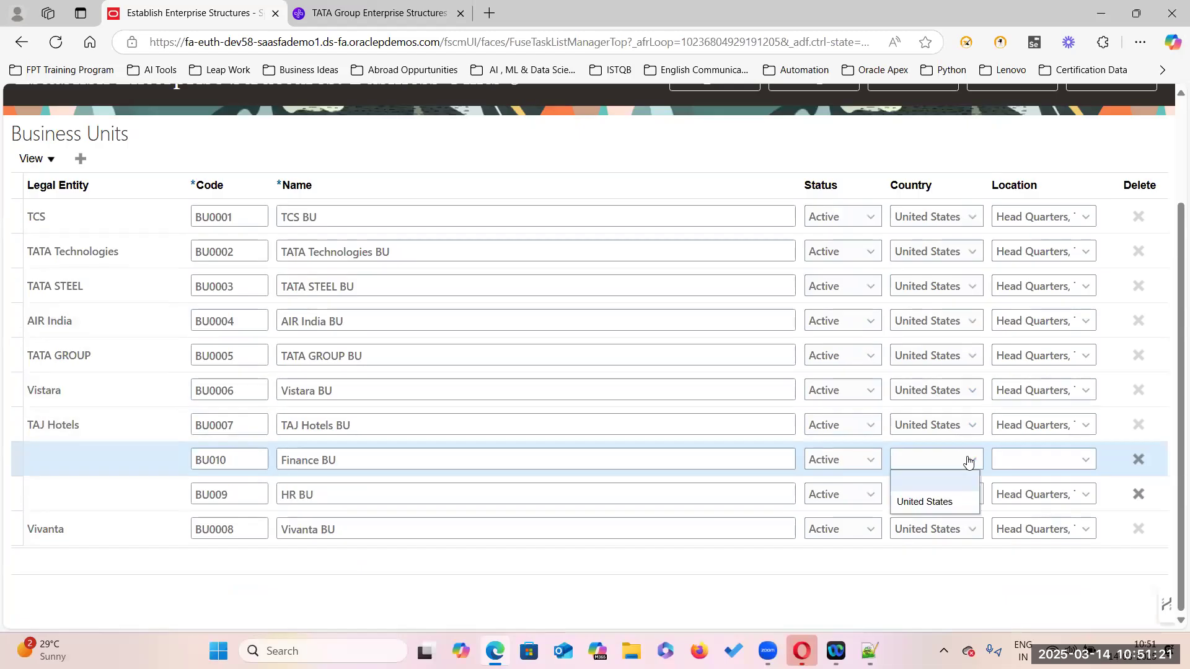
{"action": "left_click", "coordinate": [942, 499]}
{"action": "left_click", "coordinate": [1085, 460]}
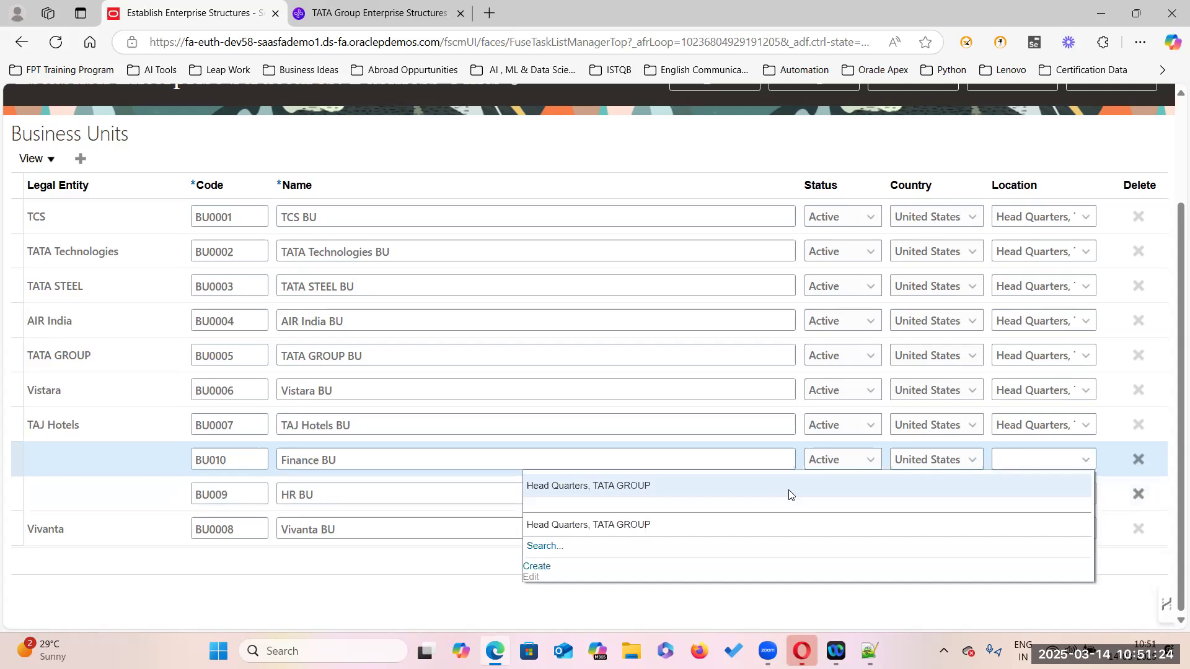
{"action": "left_click", "coordinate": [707, 485]}
Proceed to Reference Data Sets, review the generated sets, and continue to the Business Unit Set Assignment stage
{"action": "scroll", "coordinate": [719, 471], "scroll_direction": "up", "scroll_amount": 3}
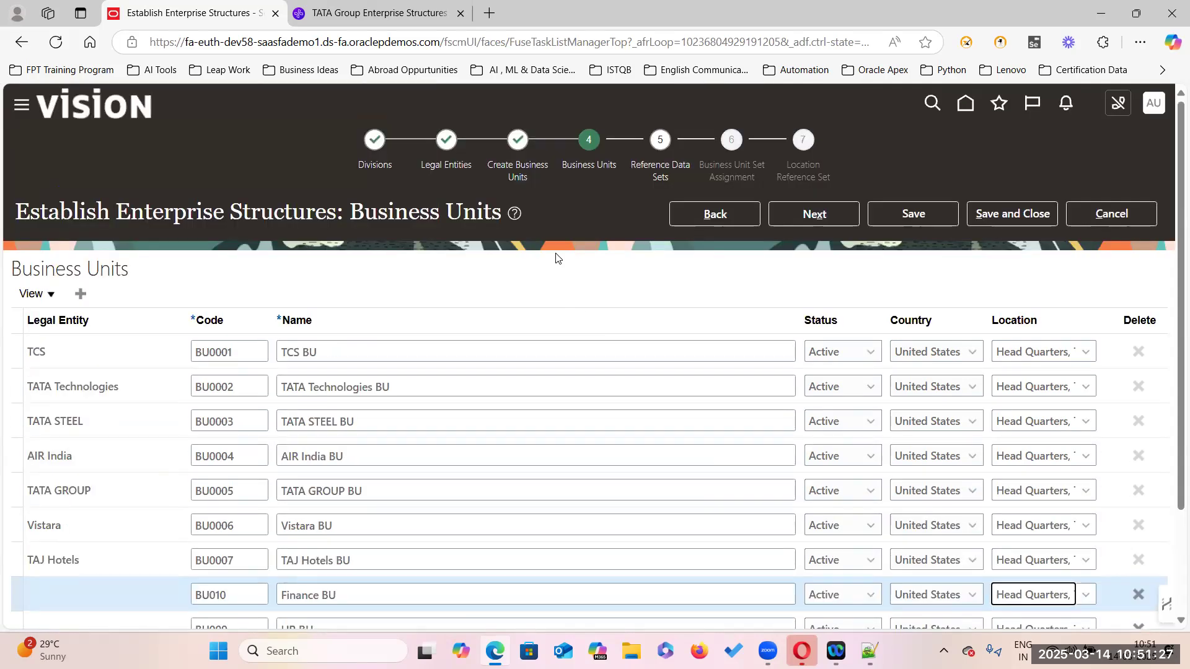
{"action": "left_click", "coordinate": [834, 221]}
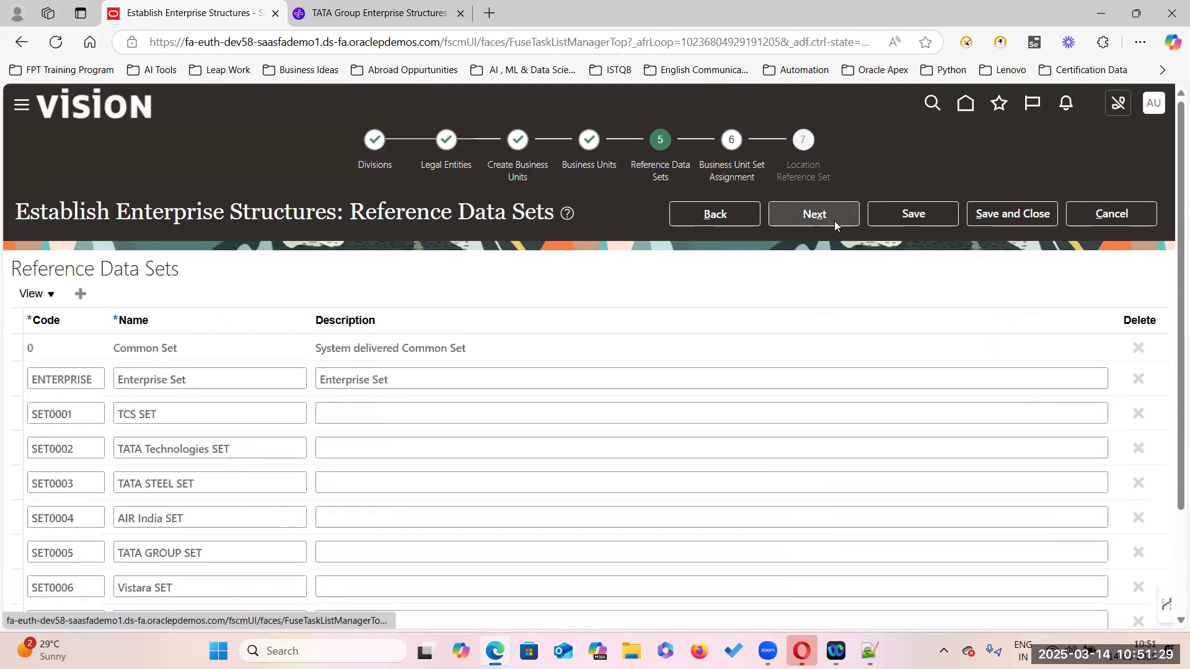
{"action": "scroll", "coordinate": [635, 374], "scroll_direction": "down", "scroll_amount": 3}
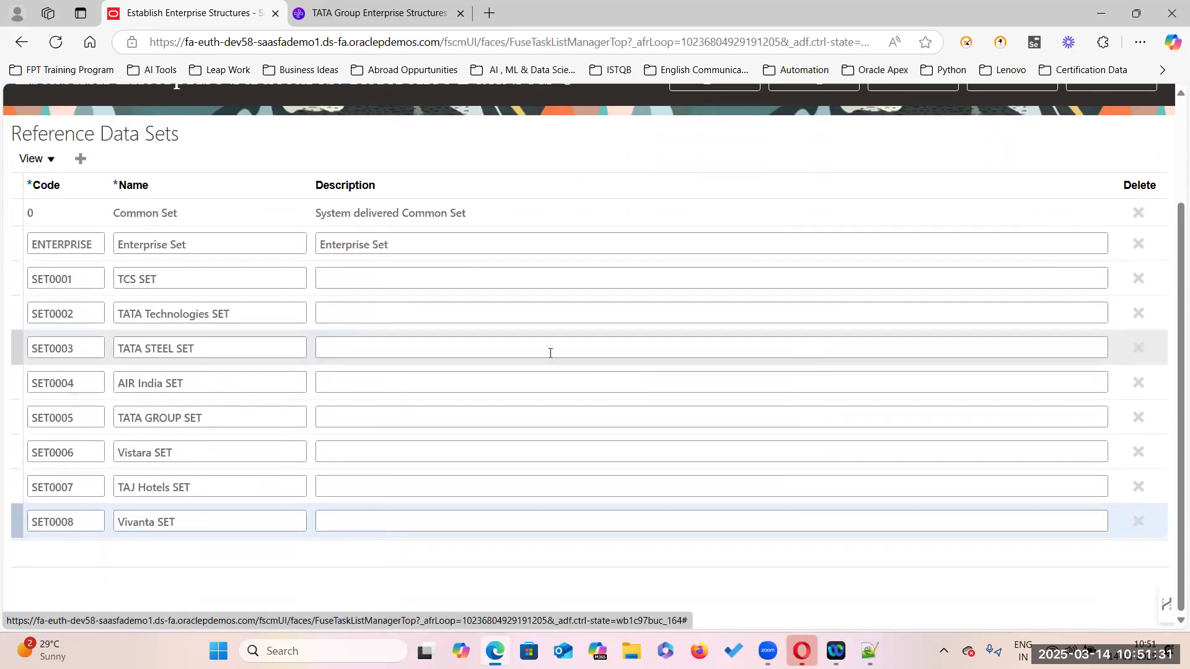
{"action": "scroll", "coordinate": [155, 333], "scroll_direction": "up", "scroll_amount": 3}
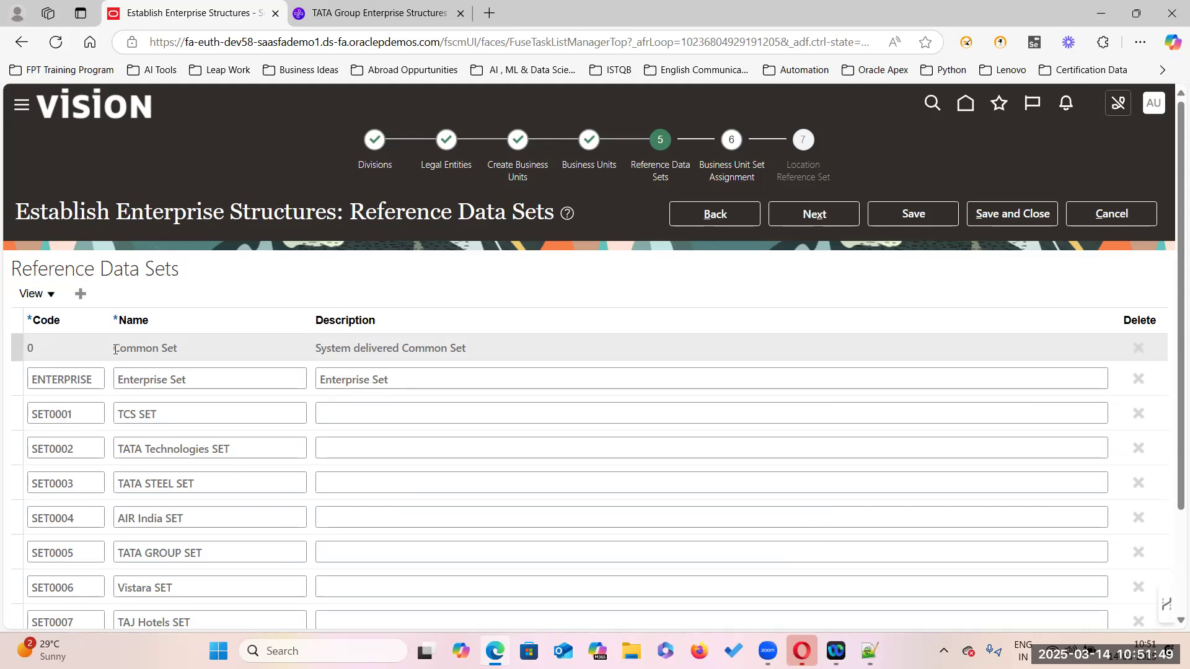
{"action": "scroll", "coordinate": [279, 504], "scroll_direction": "down", "scroll_amount": 2}
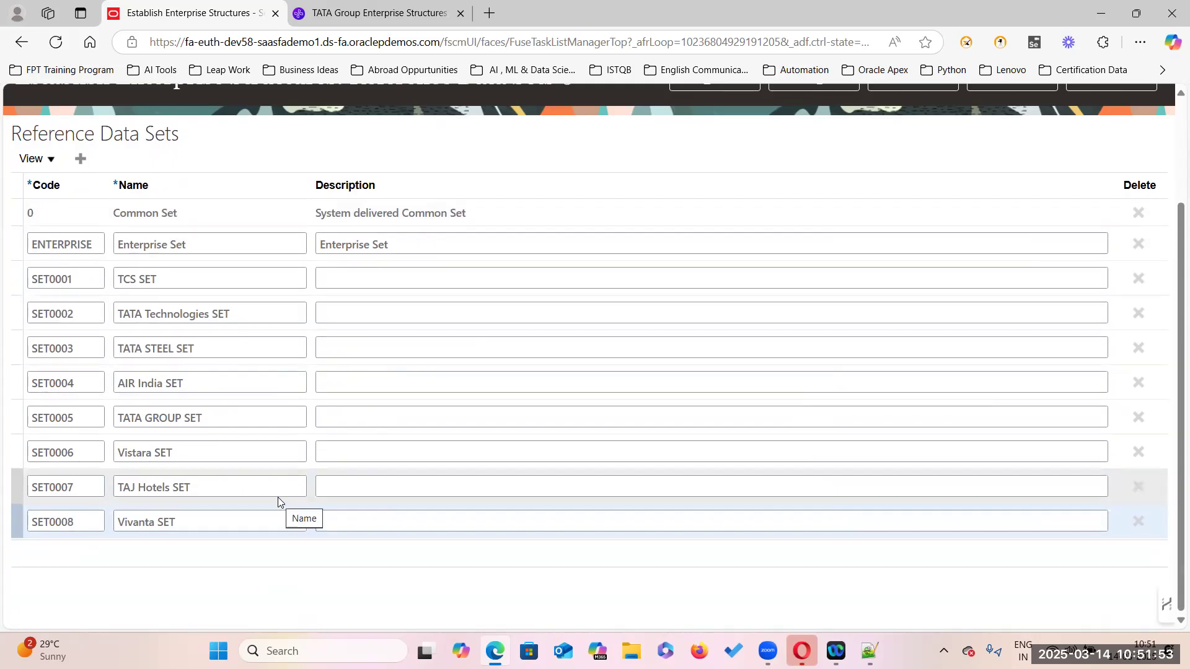
{"action": "scroll", "coordinate": [277, 471], "scroll_direction": "up", "scroll_amount": 2}
{"action": "left_click", "coordinate": [808, 214]}
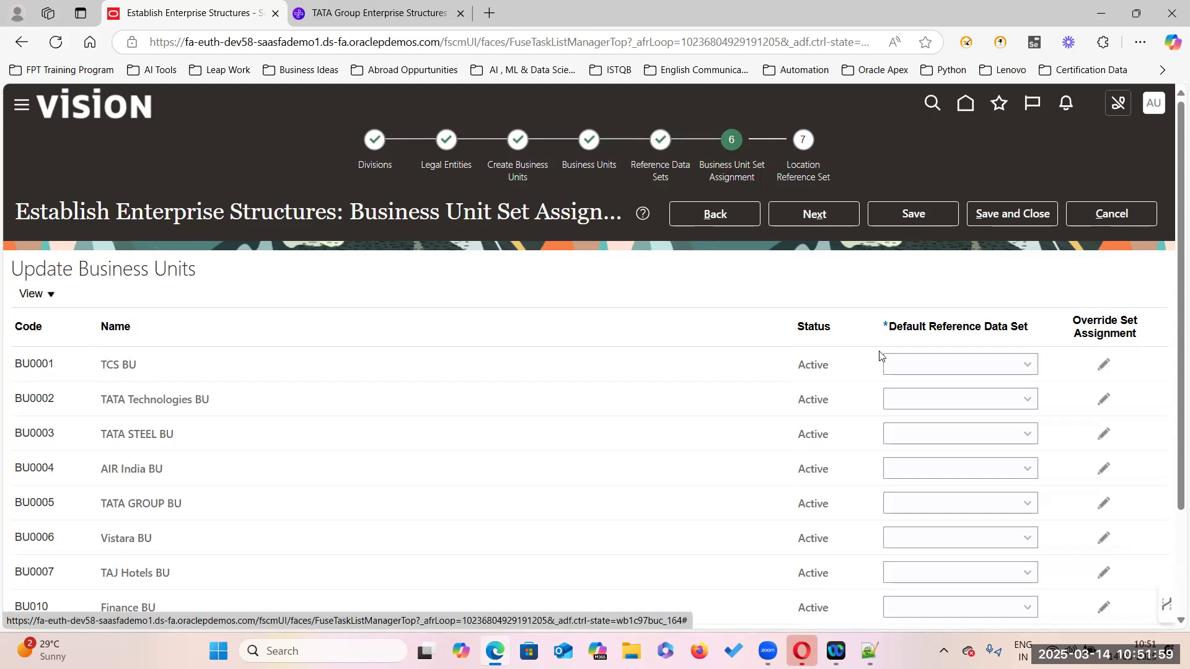
Set the default reference data set to Common Set for TCS BU, TATA Technologies BU and TATA STEEL BU
{"action": "left_click", "coordinate": [1028, 366]}
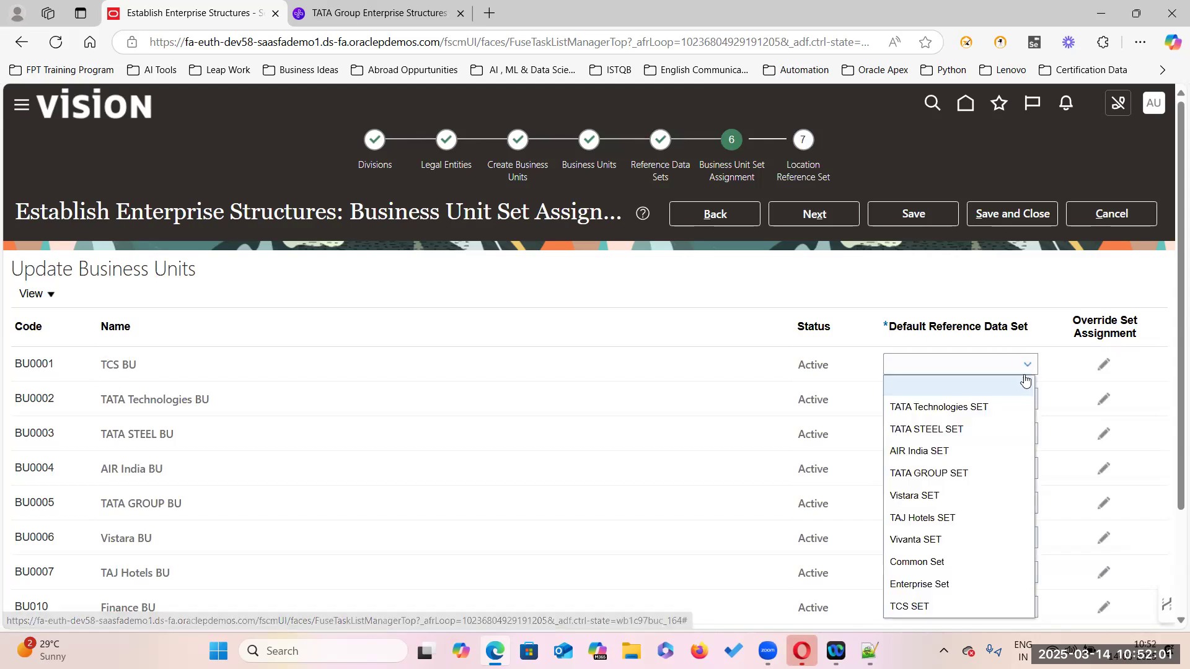
{"action": "scroll", "coordinate": [948, 539], "scroll_direction": "down", "scroll_amount": 2}
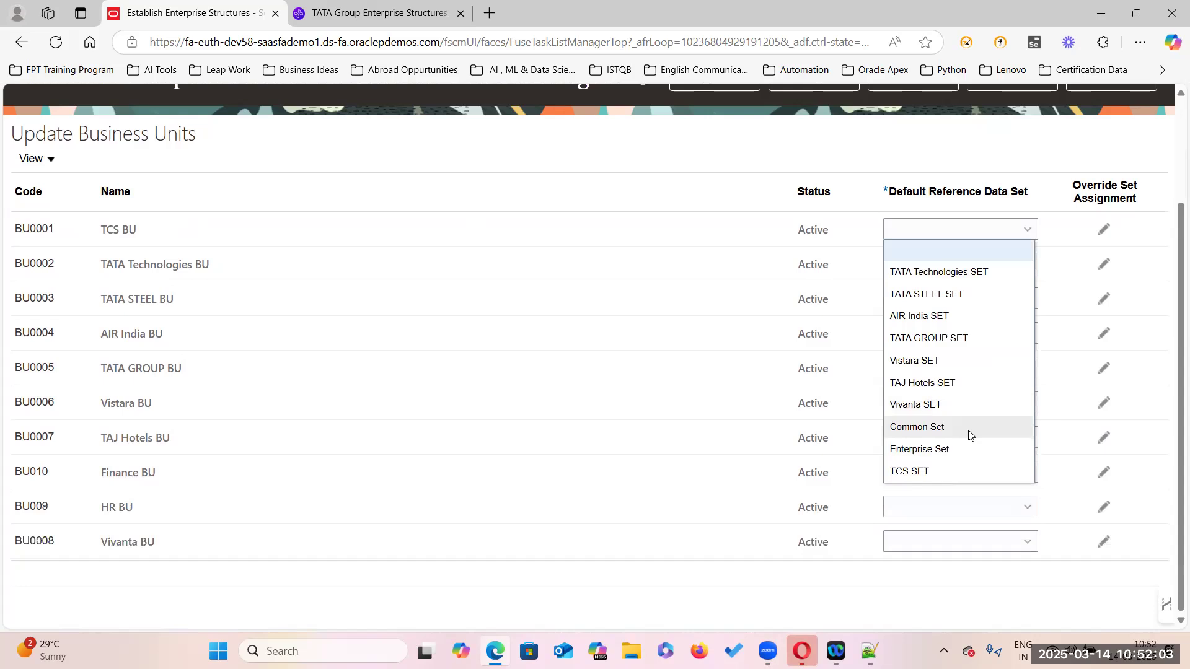
{"action": "left_click", "coordinate": [970, 434]}
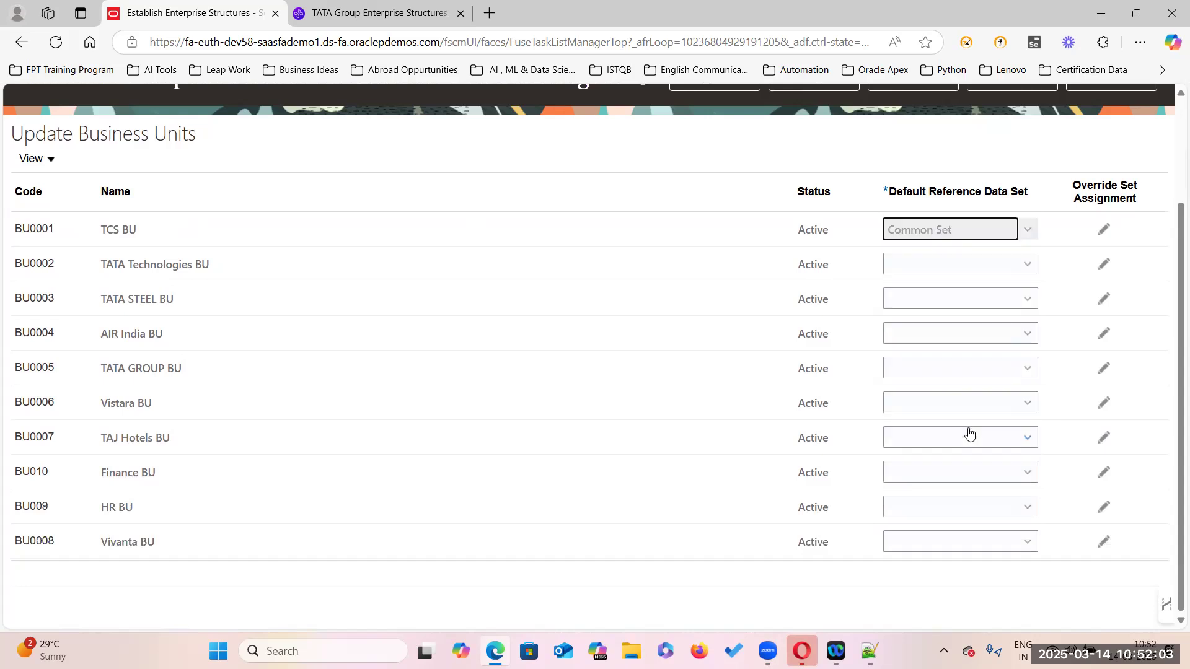
{"action": "left_click", "coordinate": [1028, 264]}
{"action": "left_click", "coordinate": [948, 462]}
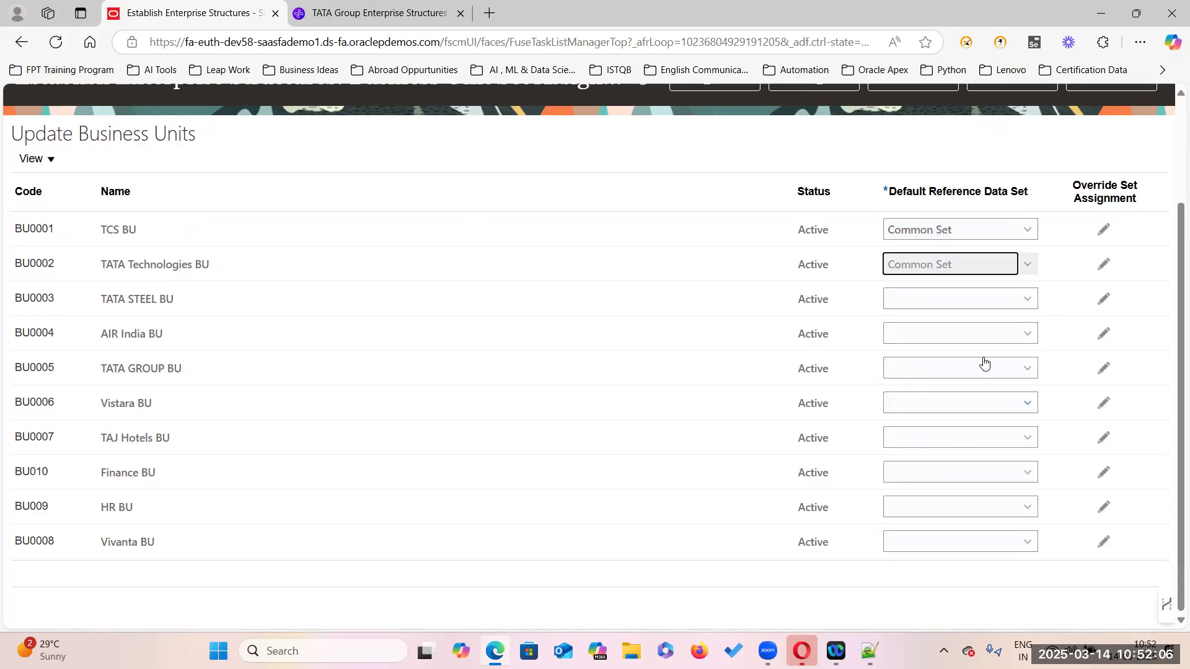
{"action": "left_click", "coordinate": [1024, 298]}
{"action": "left_click", "coordinate": [941, 499]}
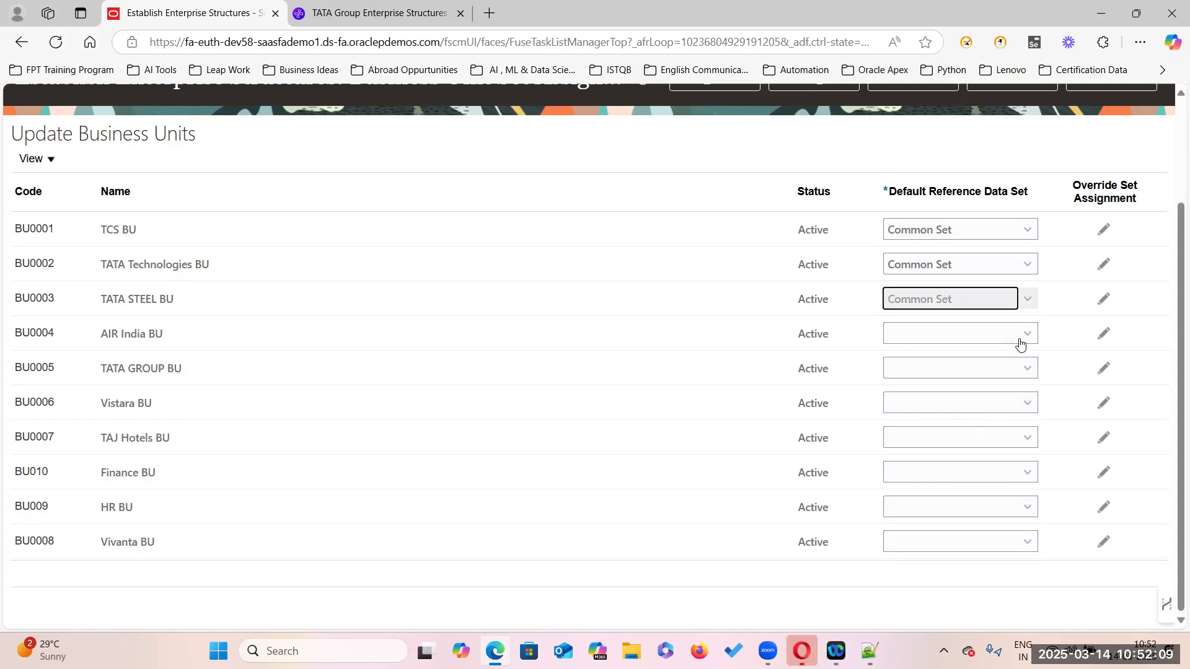
Assign Common Set as the default reference data set for AIR India BU, TATA GROUP BU, Vistara BU and TAJ Hotels BU
{"action": "left_click", "coordinate": [1027, 334]}
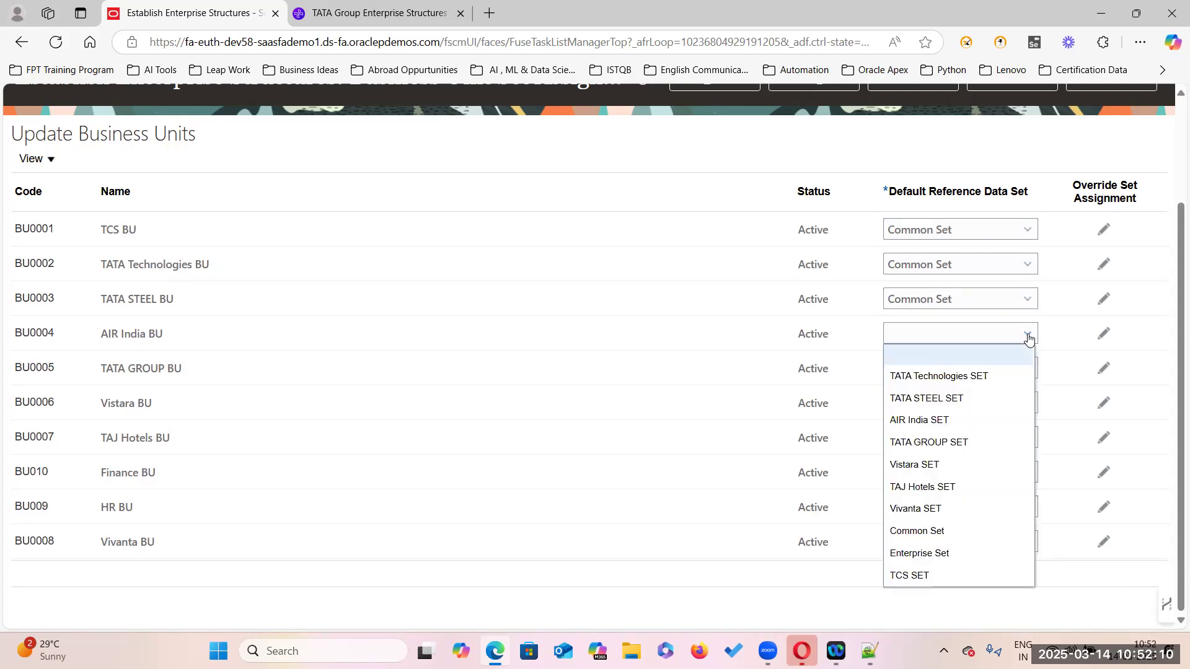
{"action": "left_click", "coordinate": [945, 532]}
{"action": "left_click", "coordinate": [1027, 368]}
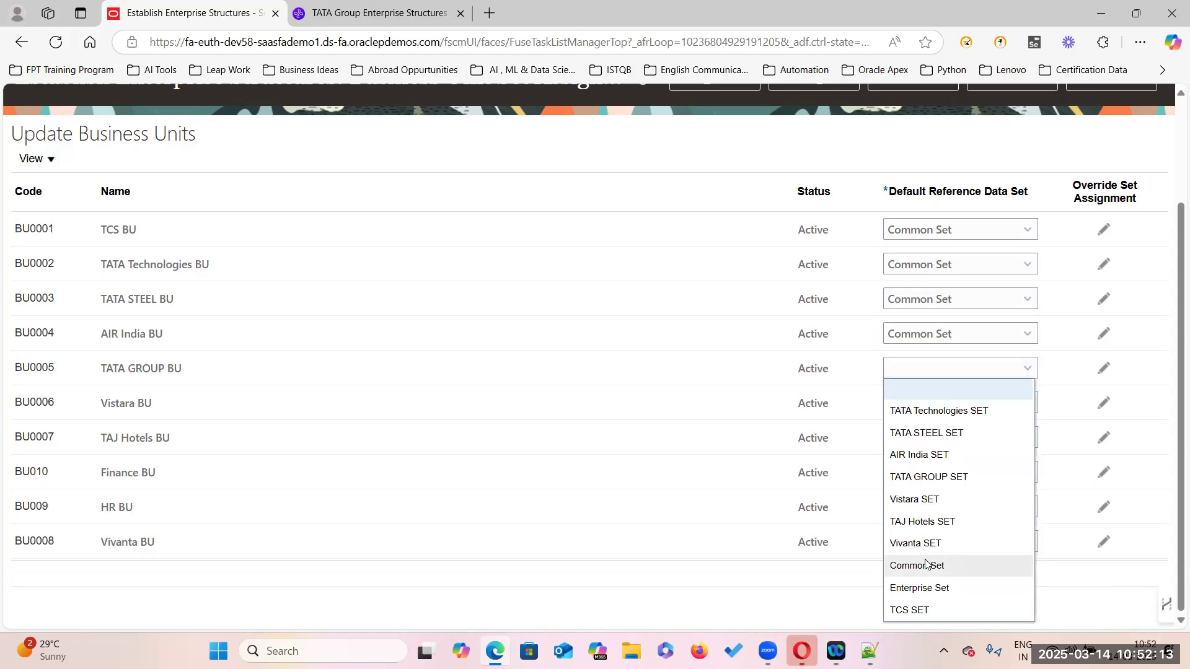
{"action": "left_click", "coordinate": [926, 566]}
{"action": "left_click", "coordinate": [1023, 402]}
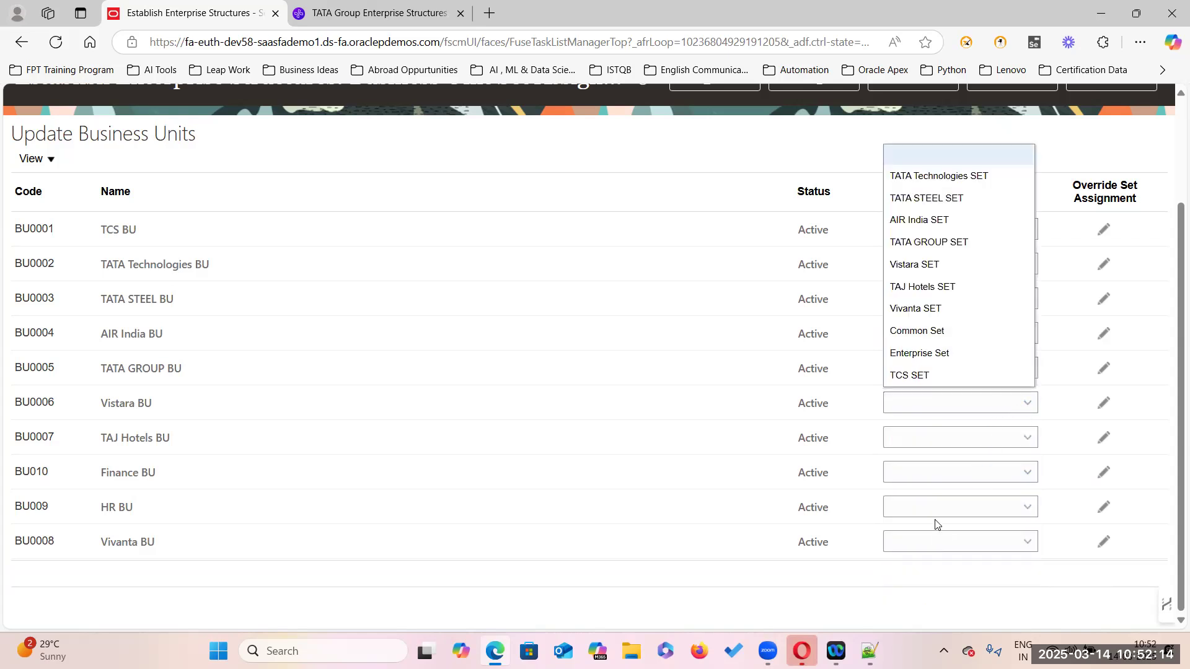
{"action": "left_click", "coordinate": [961, 331]}
{"action": "left_click", "coordinate": [1028, 438]}
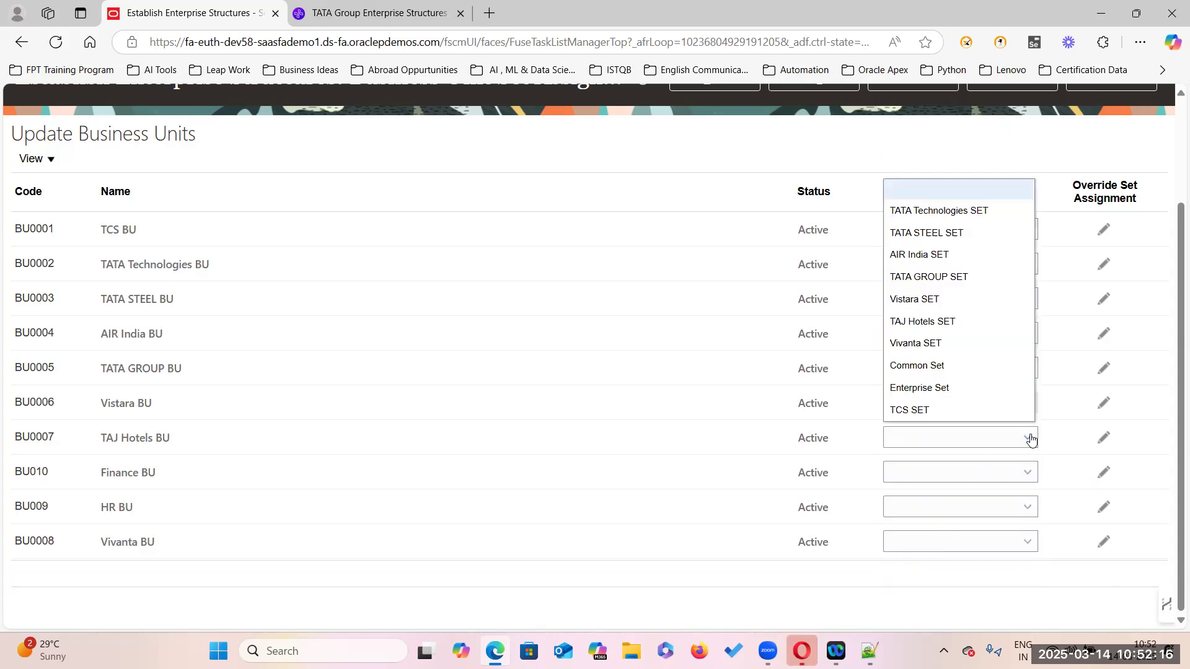
{"action": "left_click", "coordinate": [937, 367]}
Assign Common Set to Finance BU, HR BU and Vivanta BU, and continue to the Location Reference Set stage
{"action": "left_click", "coordinate": [1024, 473]}
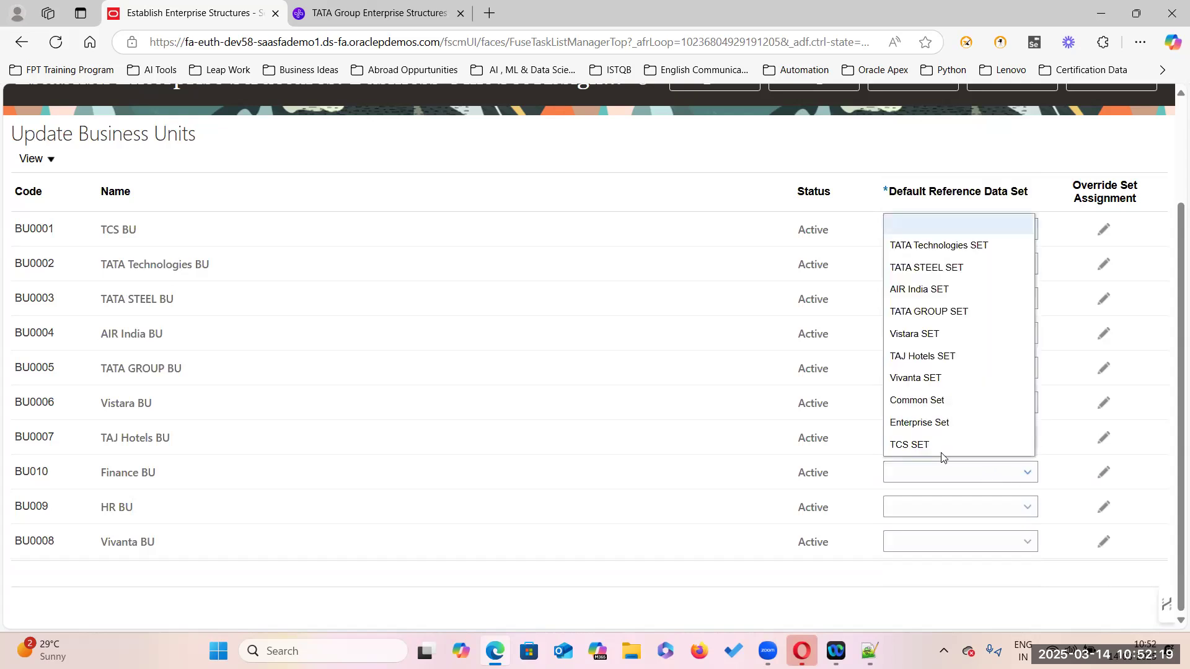
{"action": "left_click", "coordinate": [937, 400]}
{"action": "left_click", "coordinate": [1027, 508]}
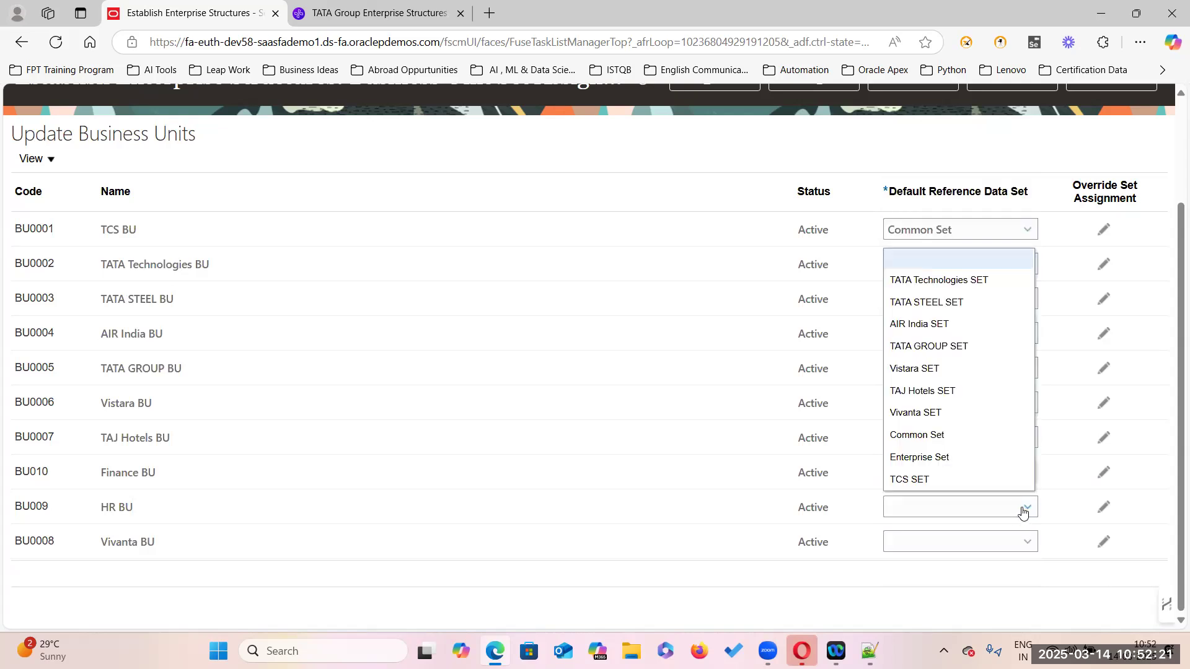
{"action": "left_click", "coordinate": [935, 436]}
{"action": "left_click", "coordinate": [1026, 546]}
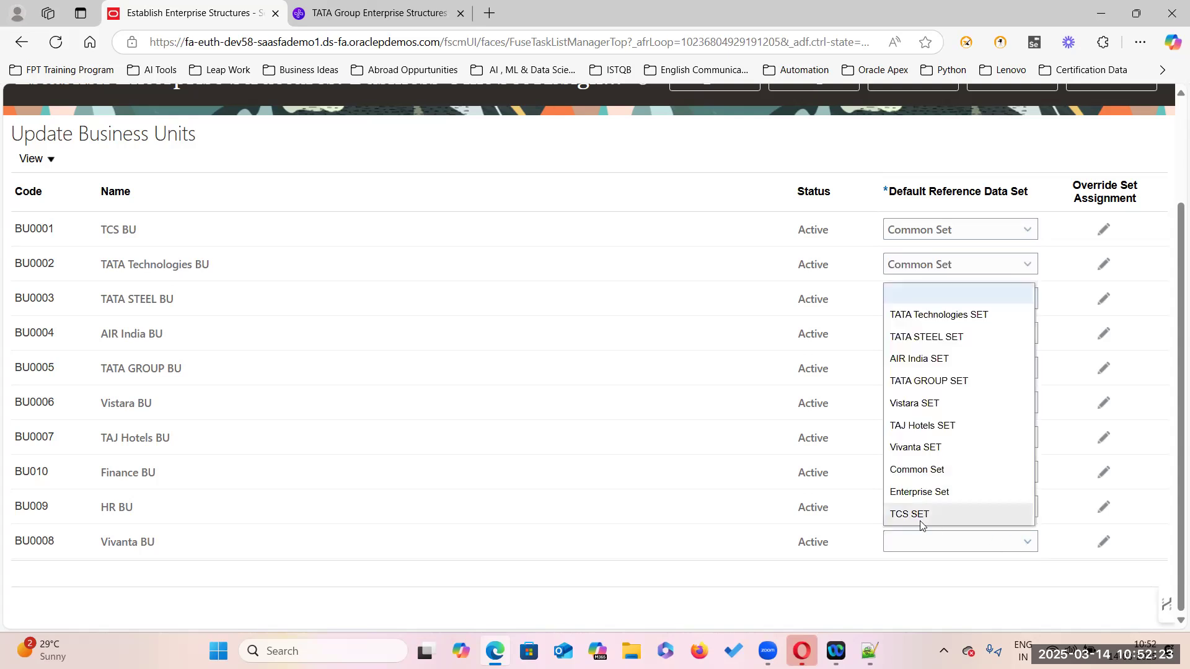
{"action": "left_click", "coordinate": [927, 476]}
{"action": "scroll", "coordinate": [577, 465], "scroll_direction": "up", "scroll_amount": 3}
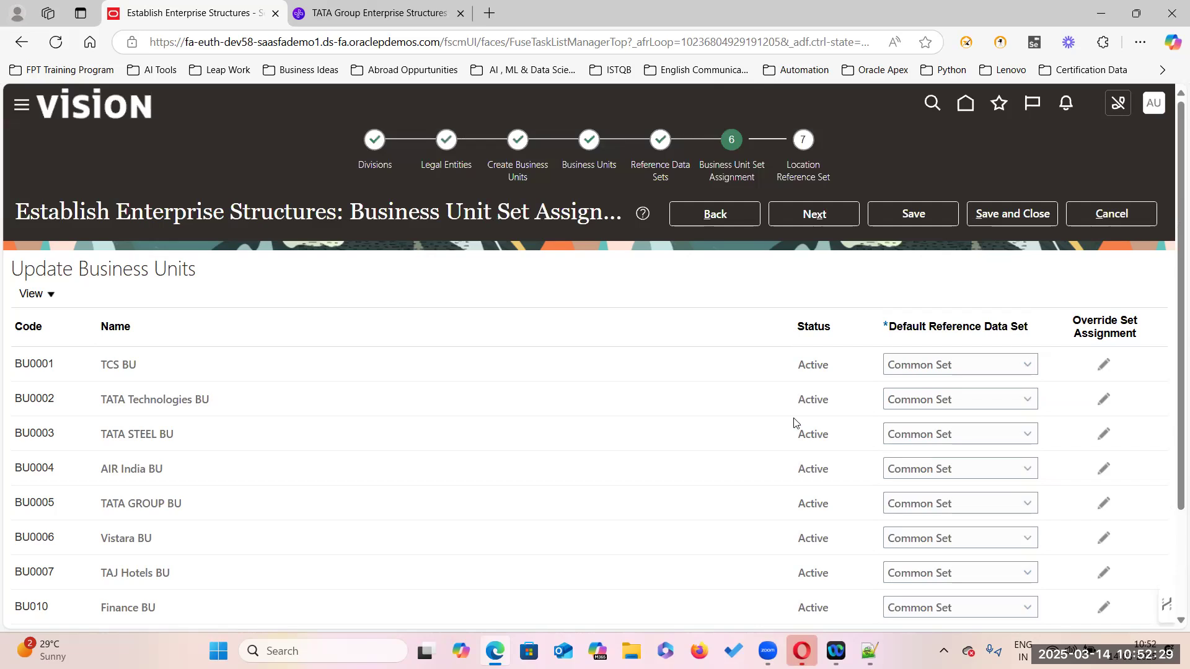
{"action": "scroll", "coordinate": [117, 463], "scroll_direction": "down", "scroll_amount": 4}
{"action": "scroll", "coordinate": [218, 457], "scroll_direction": "up", "scroll_amount": 4}
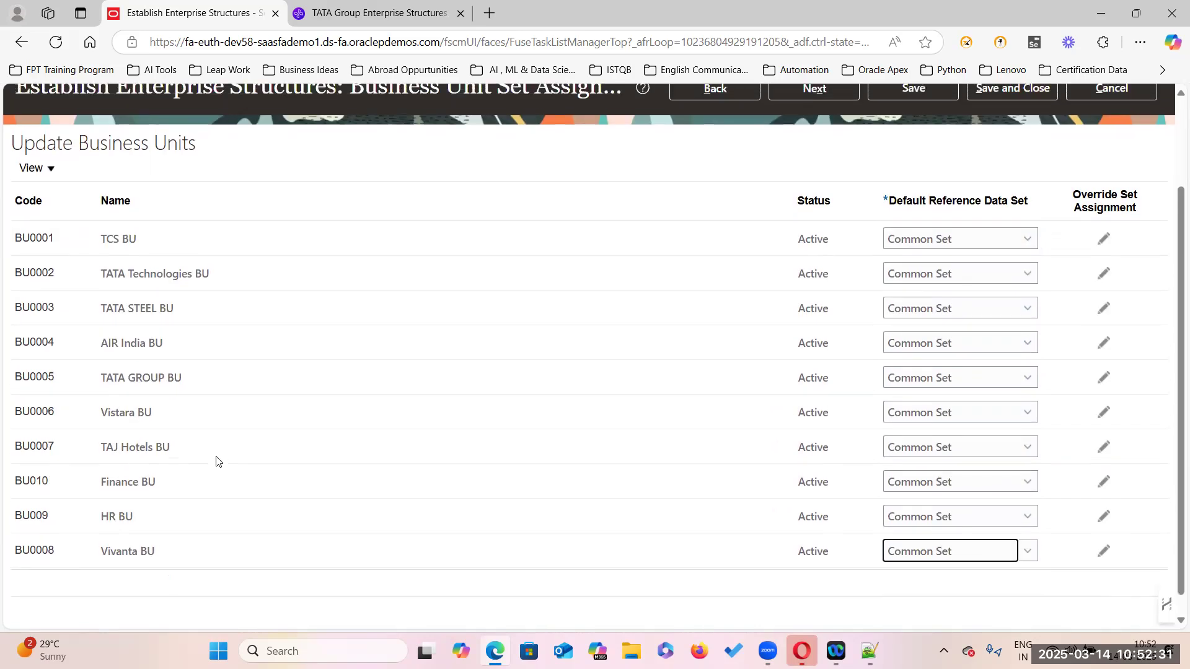
{"action": "left_click", "coordinate": [809, 215]}
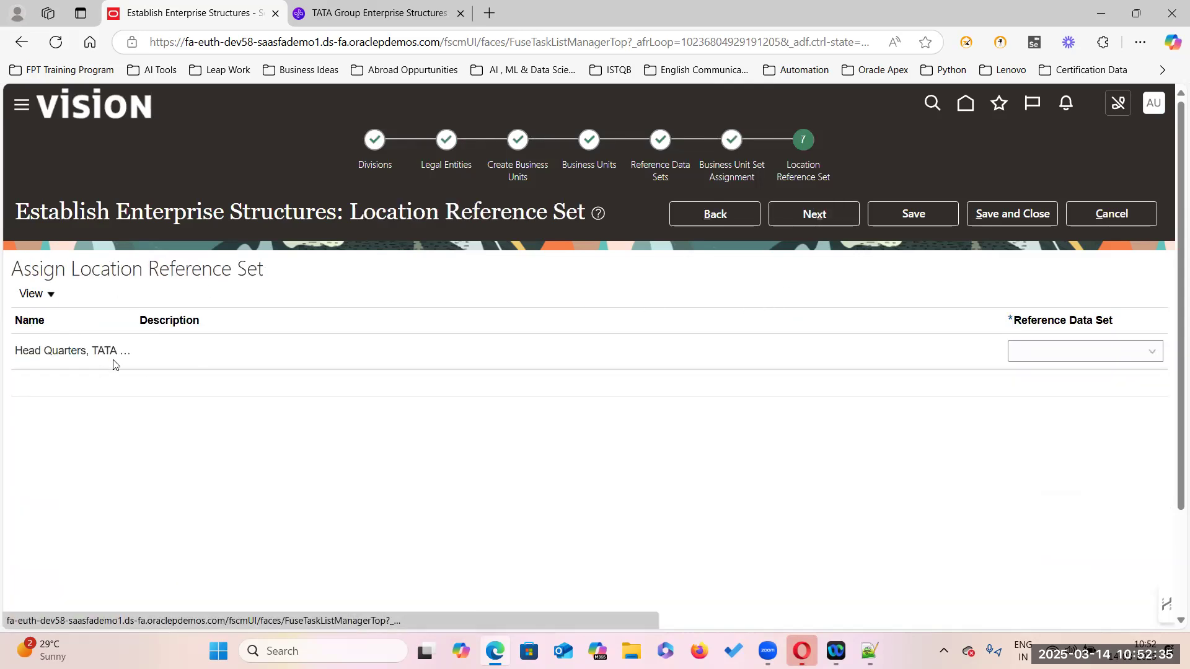
Assign Common Set to the Head Quarters, TATA GROUP location and proceed to the Review Results page
{"action": "left_click_drag", "start_coordinate": [137, 319], "coordinate": [229, 316]}
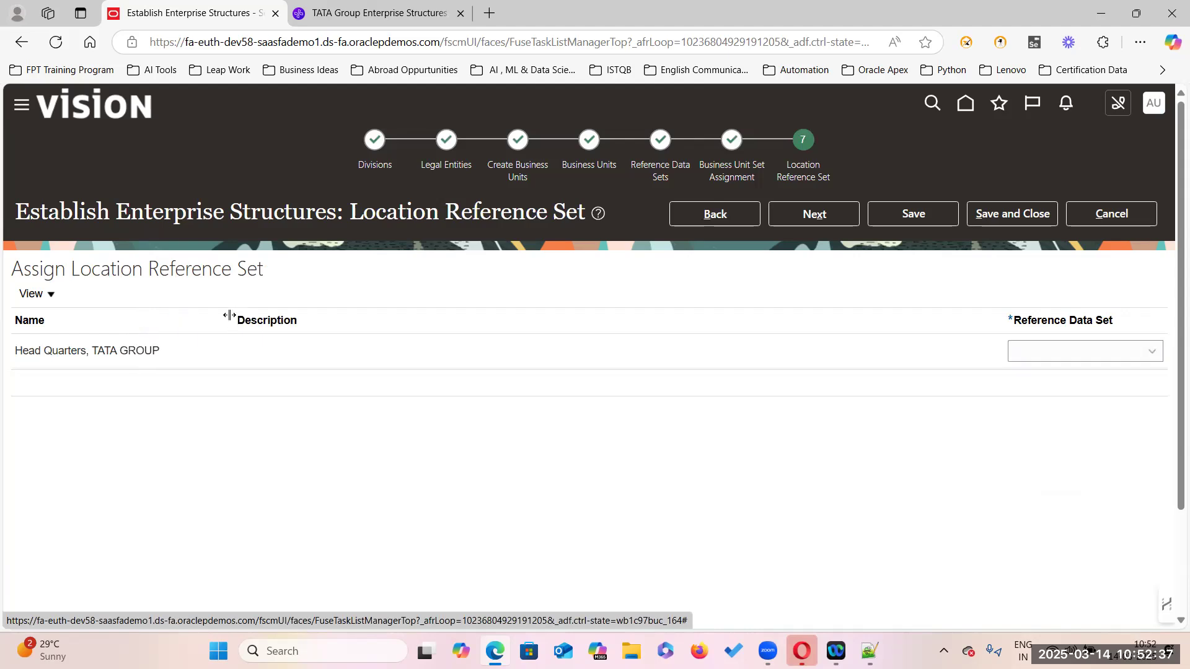
{"action": "left_click", "coordinate": [1150, 354]}
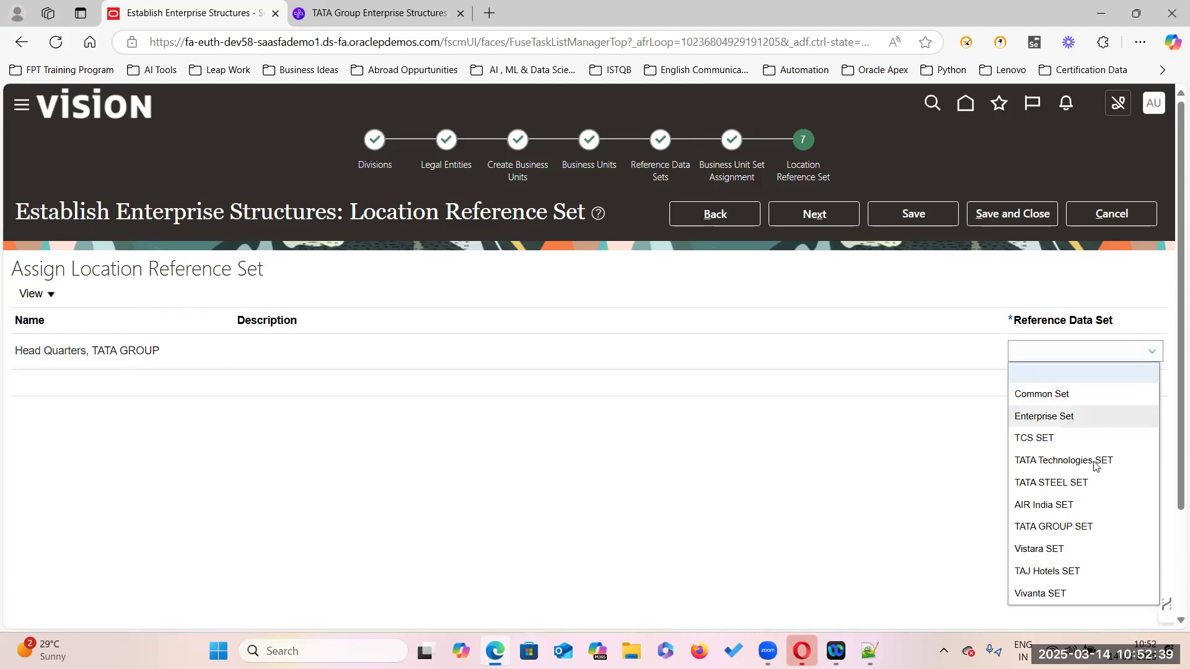
{"action": "left_click", "coordinate": [1072, 396]}
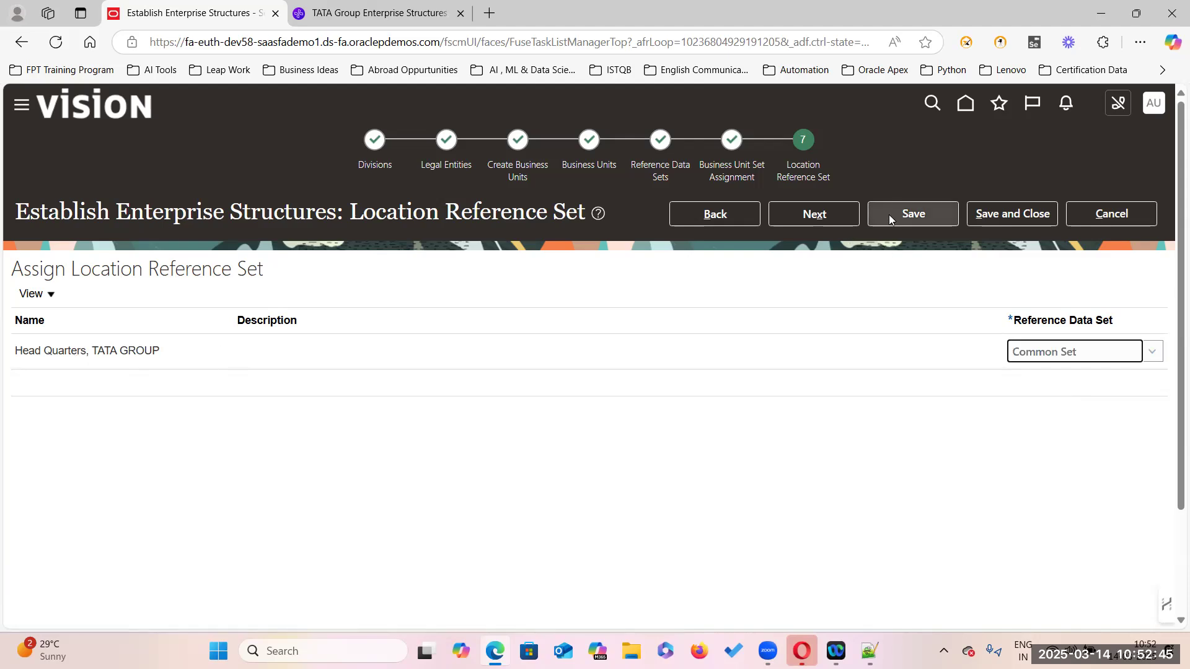
{"action": "left_click", "coordinate": [811, 218]}
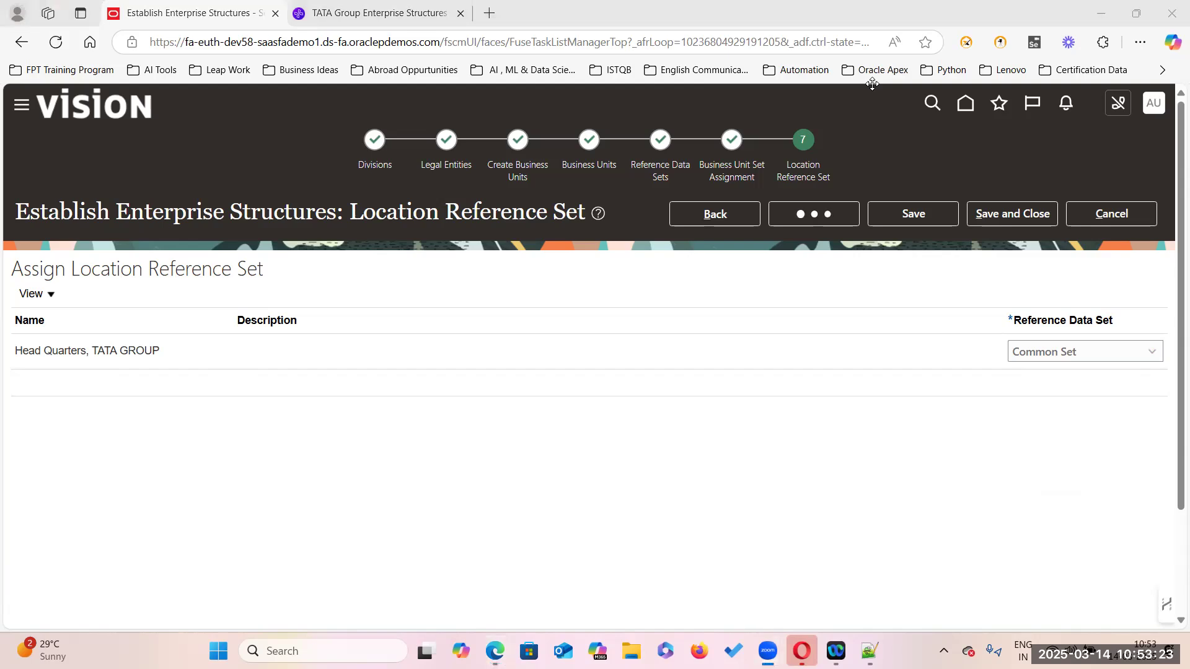
{"action": "left_click", "coordinate": [783, 552]}
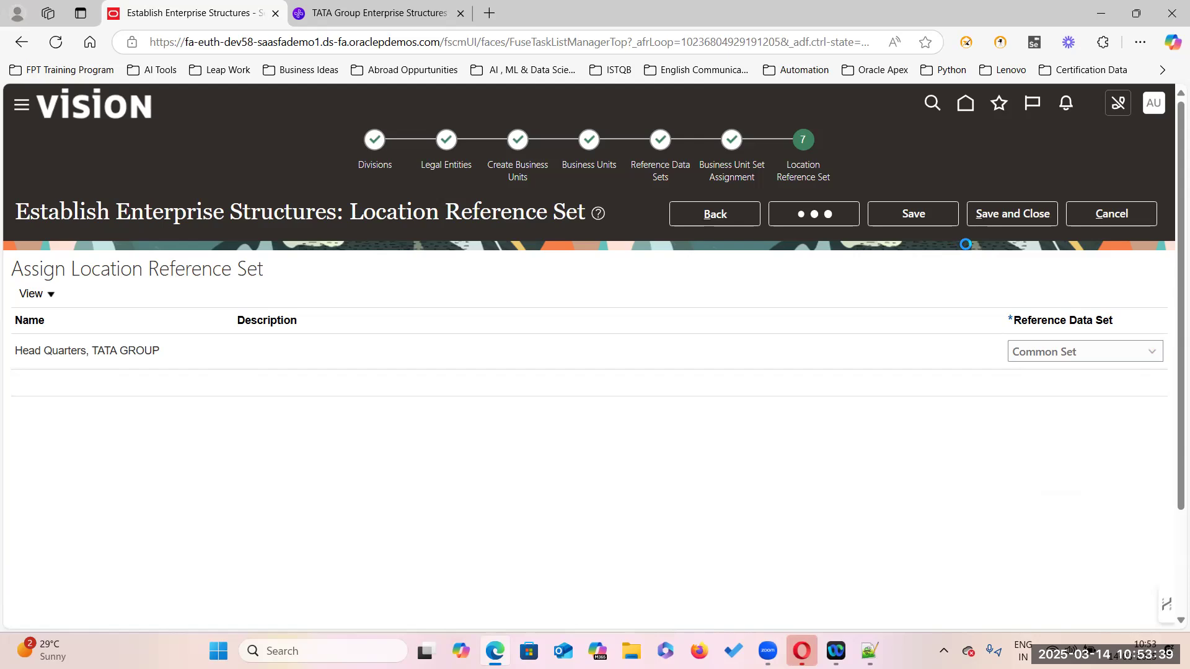
{"action": "left_click", "coordinate": [1021, 217]}
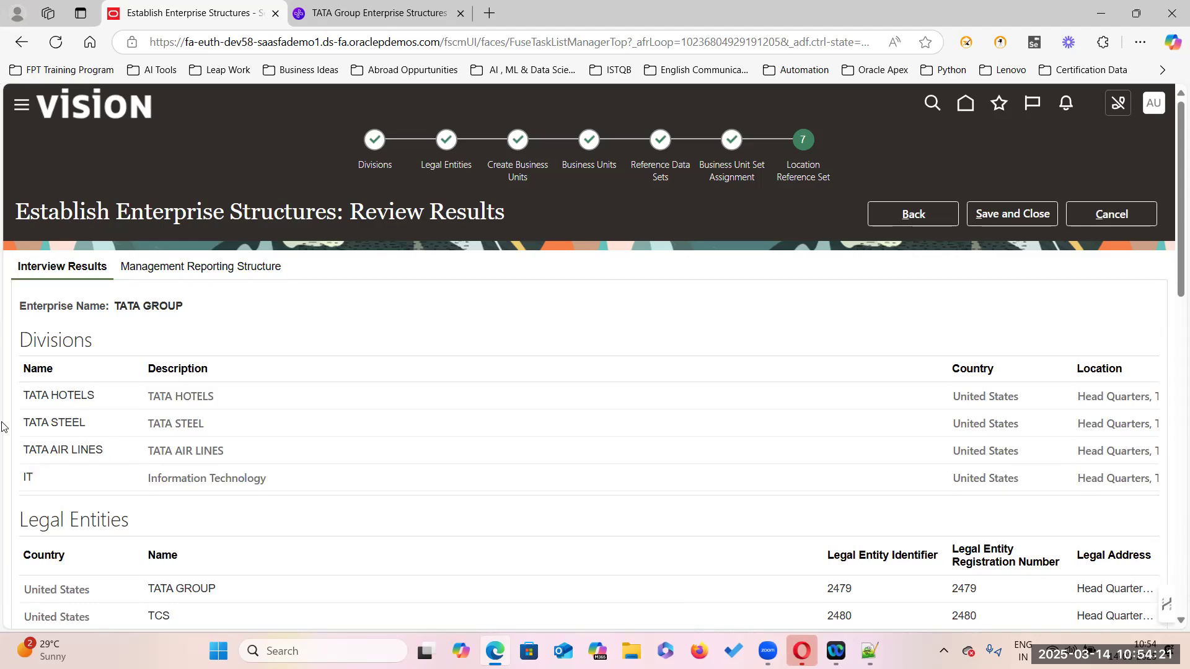
Examine the divisions, legal entities, business units and reference data sets in the TATA GROUP interview results
{"action": "scroll", "coordinate": [142, 497], "scroll_direction": "down", "scroll_amount": 5}
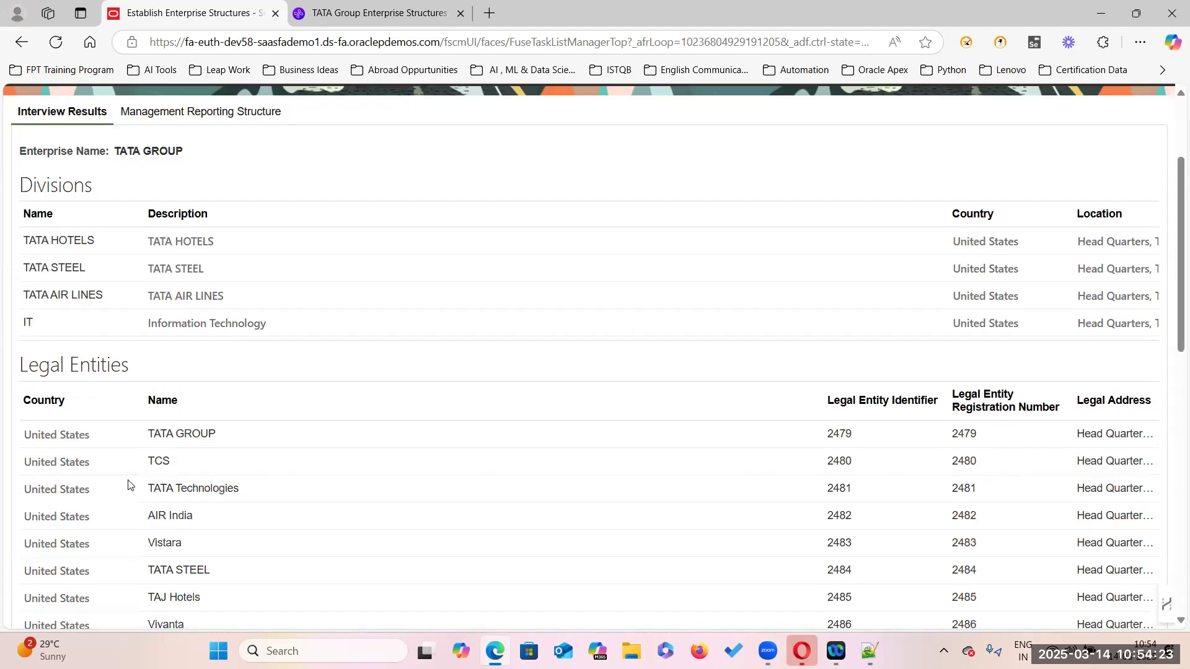
{"action": "scroll", "coordinate": [161, 396], "scroll_direction": "down", "scroll_amount": 6}
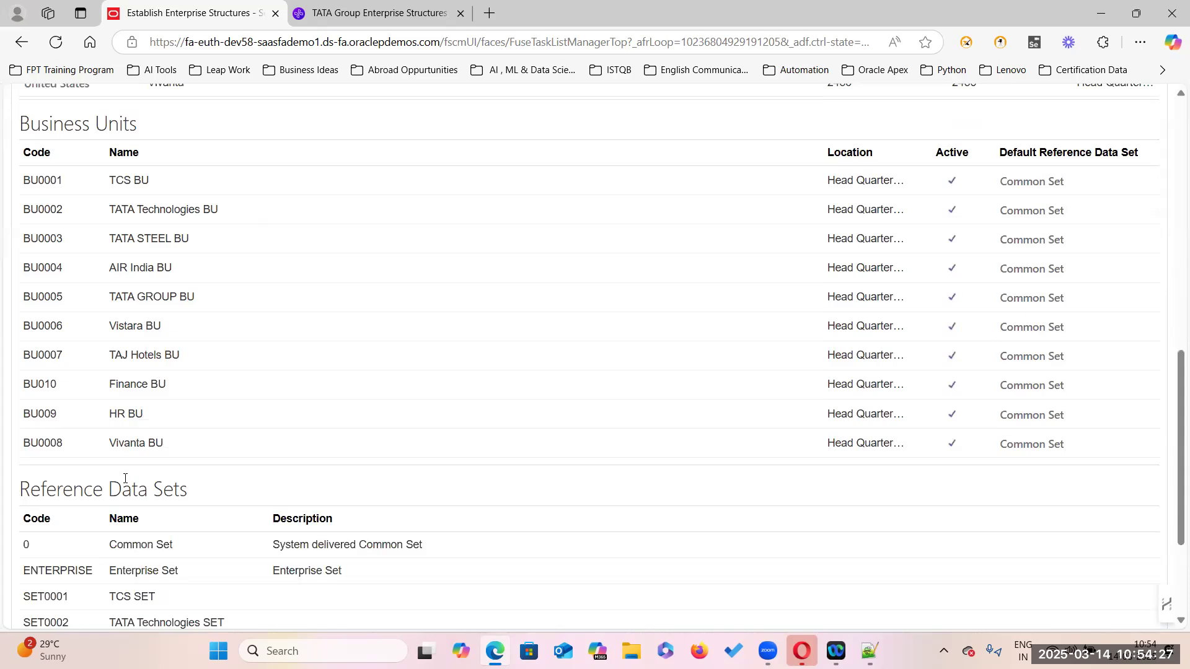
{"action": "scroll", "coordinate": [142, 434], "scroll_direction": "down", "scroll_amount": 3}
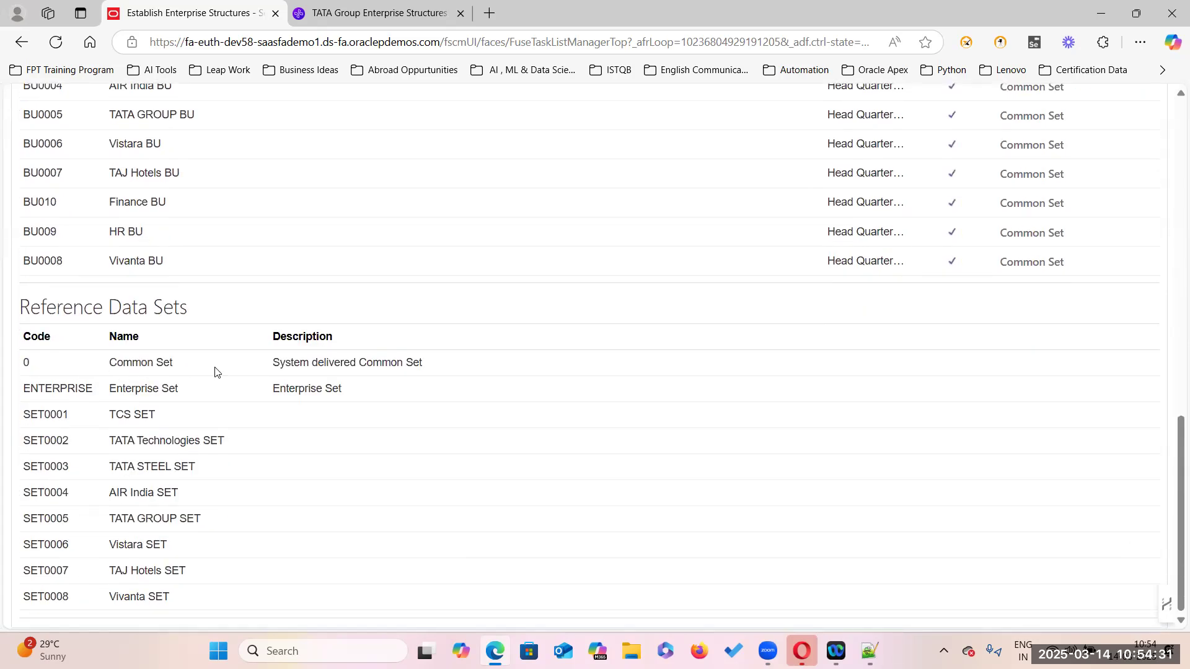
{"action": "scroll", "coordinate": [445, 388], "scroll_direction": "up", "scroll_amount": 10}
{"action": "scroll", "coordinate": [446, 388], "scroll_direction": "up", "scroll_amount": 4}
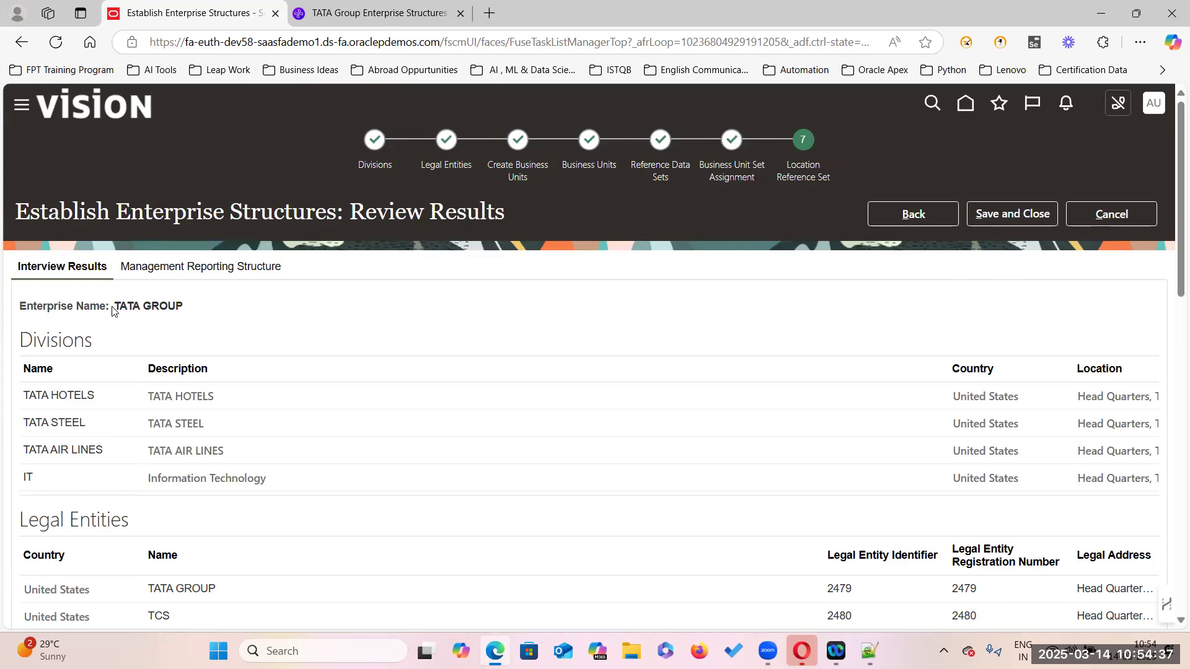
{"action": "scroll", "coordinate": [55, 333], "scroll_direction": "down", "scroll_amount": 2}
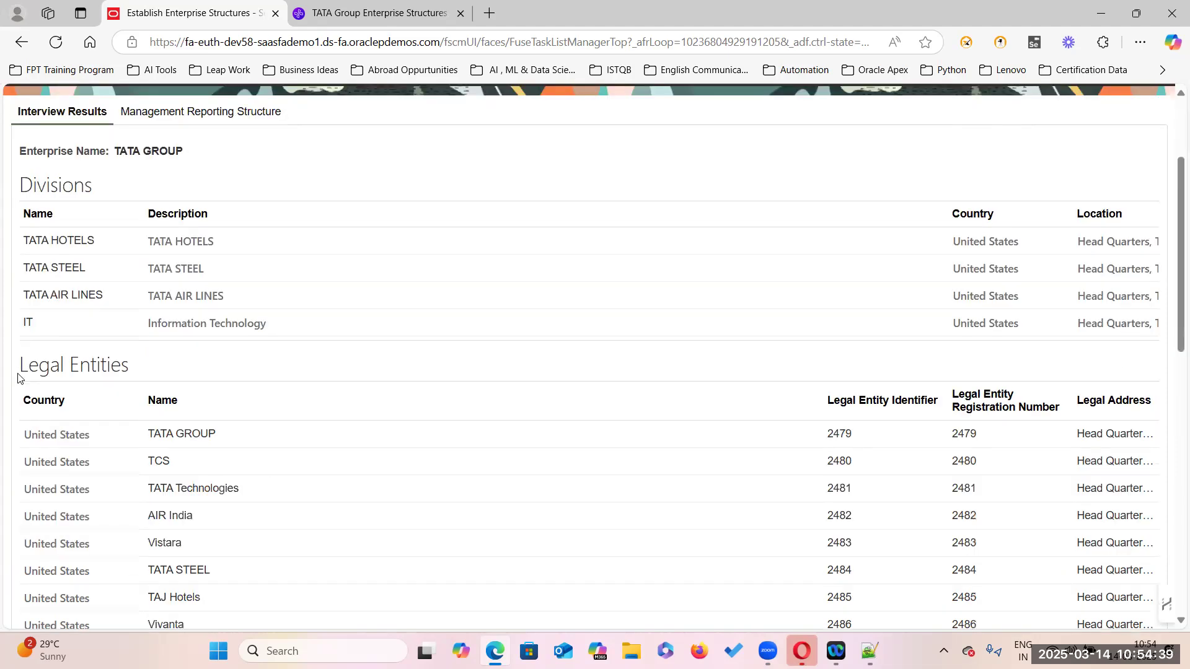
{"action": "scroll", "coordinate": [37, 381], "scroll_direction": "down", "scroll_amount": 5}
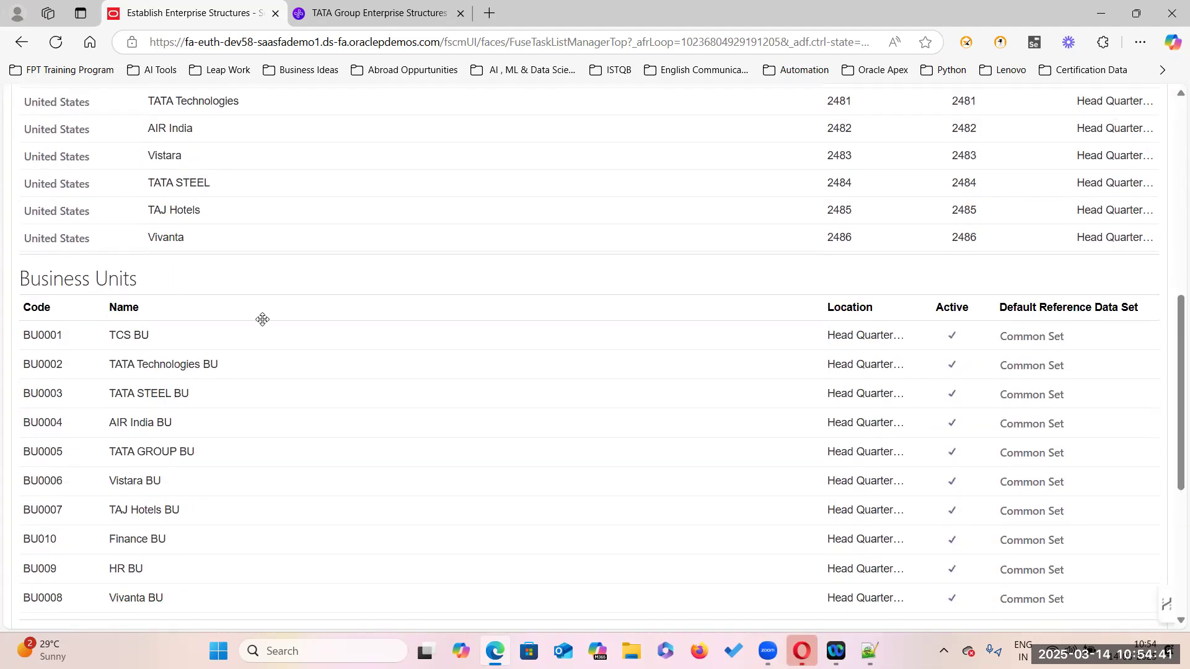
{"action": "scroll", "coordinate": [231, 425], "scroll_direction": "down", "scroll_amount": 4}
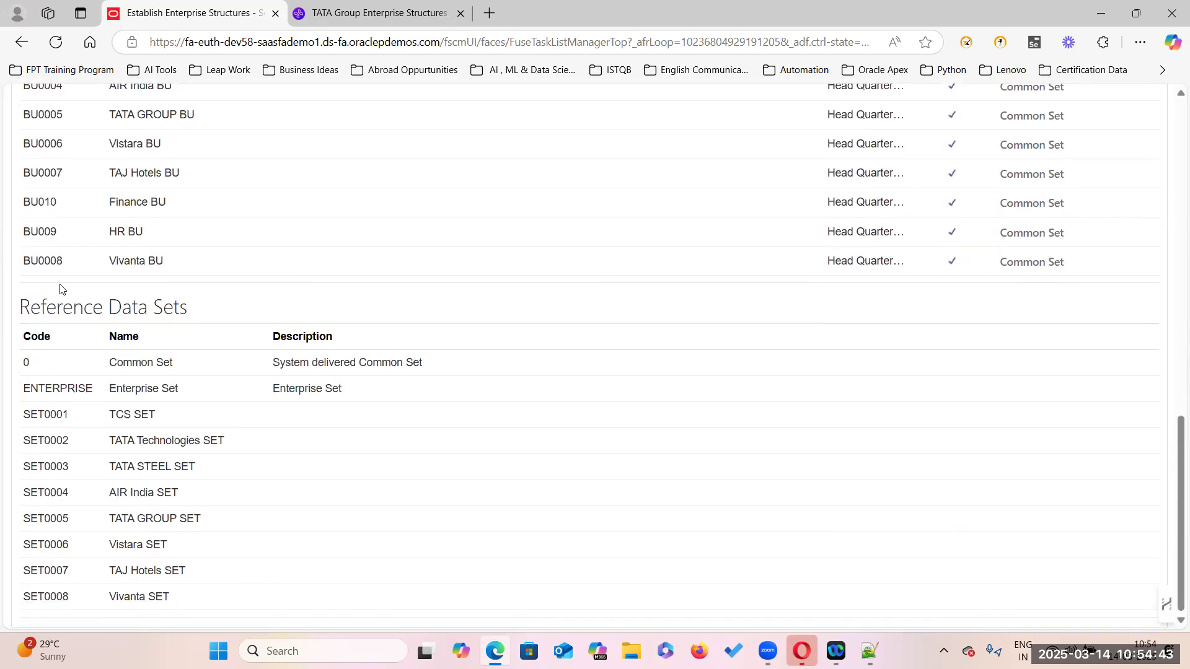
{"action": "scroll", "coordinate": [437, 427], "scroll_direction": "up", "scroll_amount": 12}
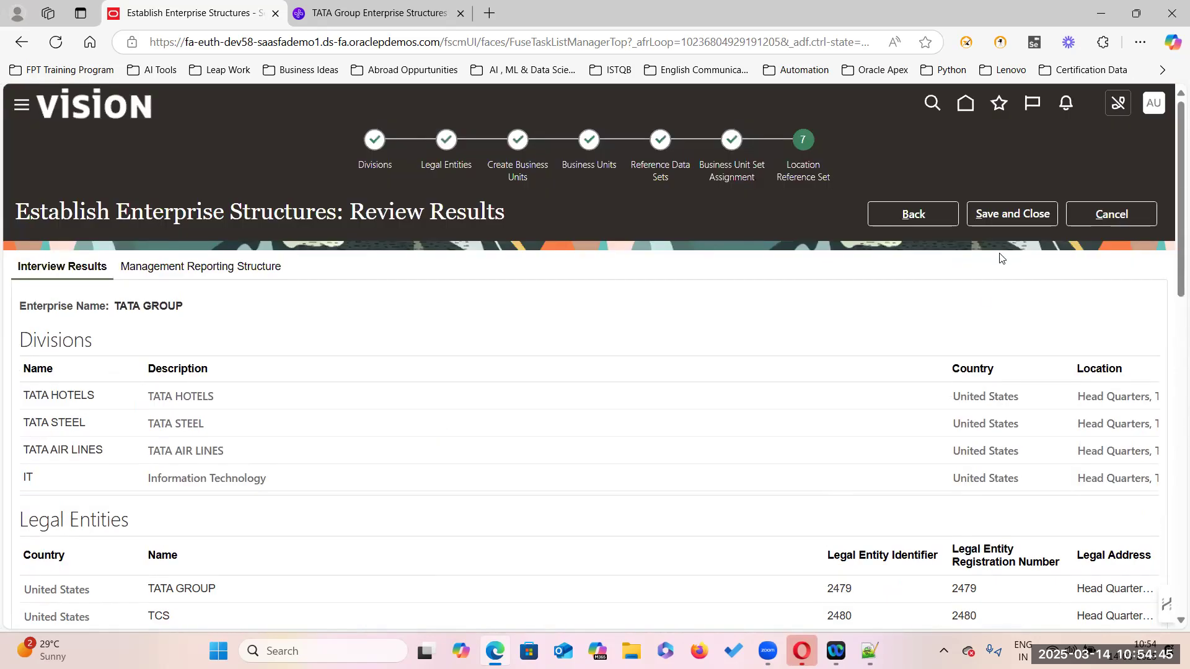
Save and close the enterprise structure, and open the review results for the TATA GROUP configuration
{"action": "left_click", "coordinate": [1029, 219]}
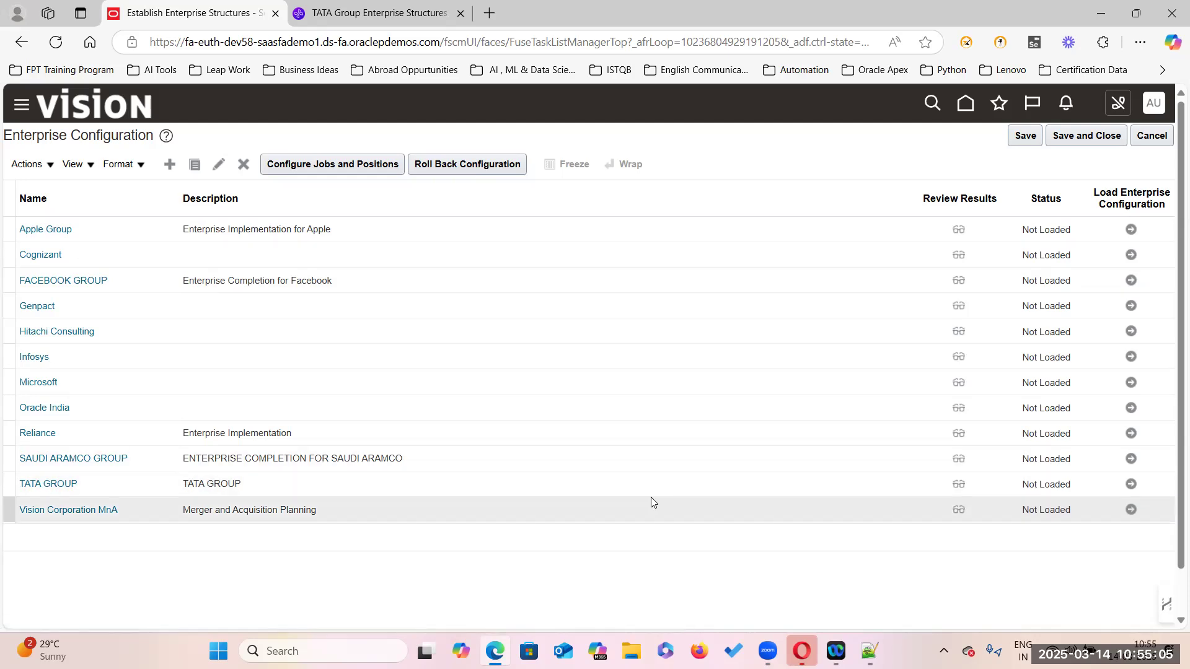
{"action": "left_click", "coordinate": [664, 488]}
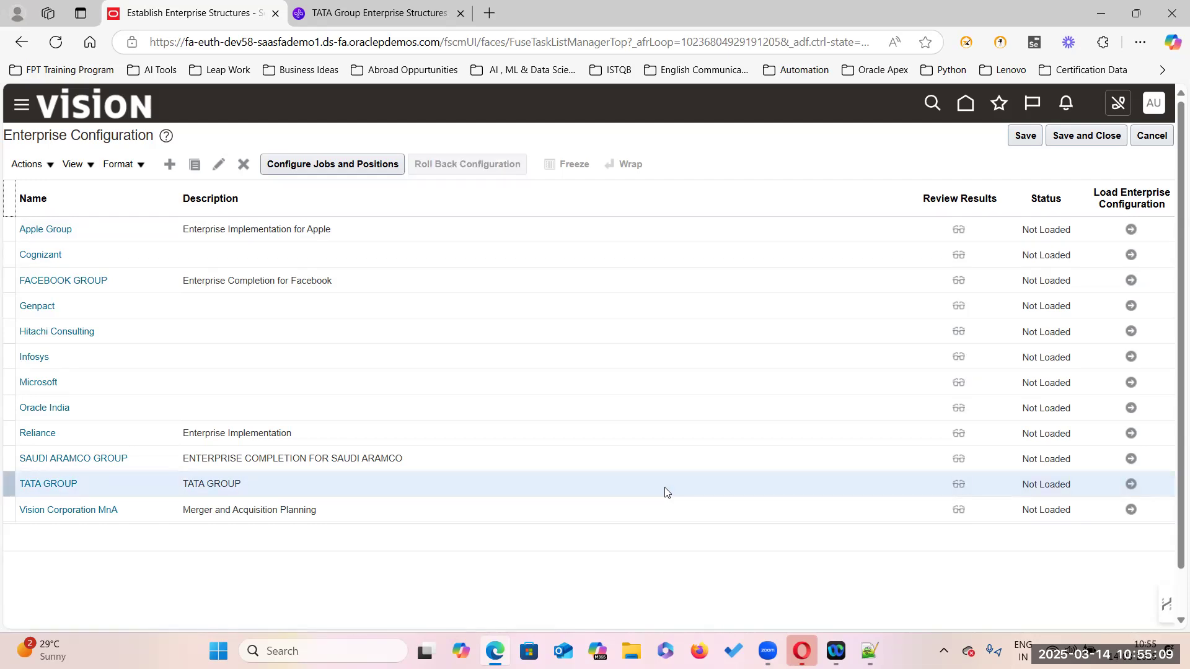
{"action": "left_click", "coordinate": [960, 486]}
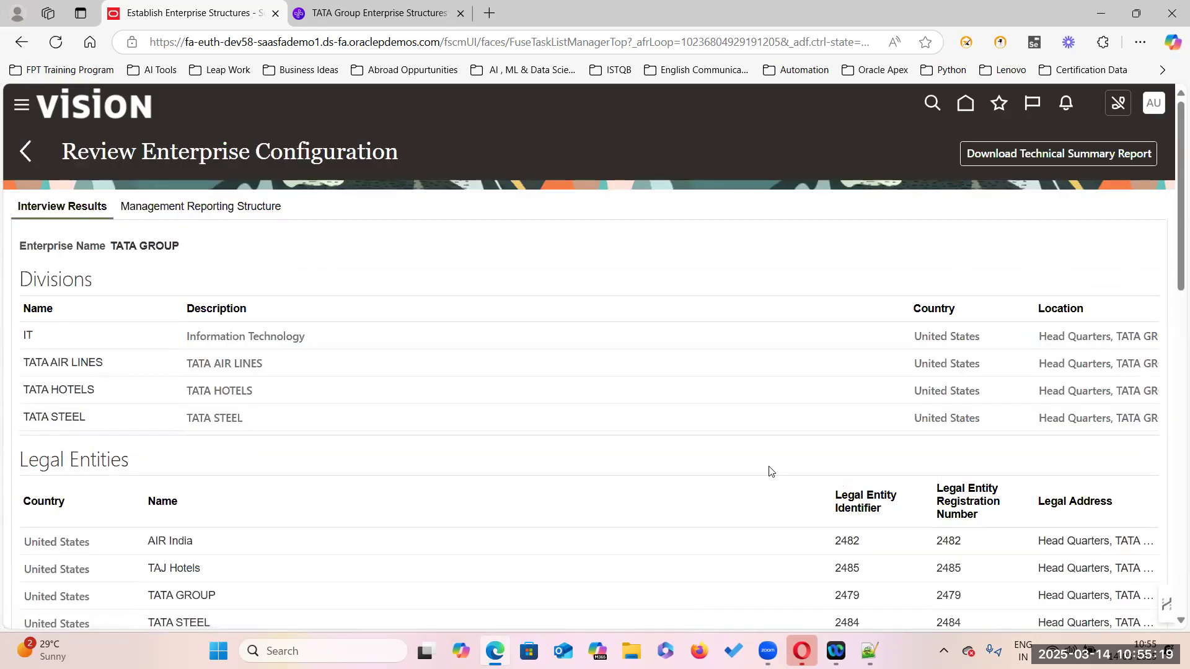
Review the TATA GROUP configuration down to its job structures and download the technical summary report
{"action": "scroll", "coordinate": [321, 357], "scroll_direction": "down", "scroll_amount": 10}
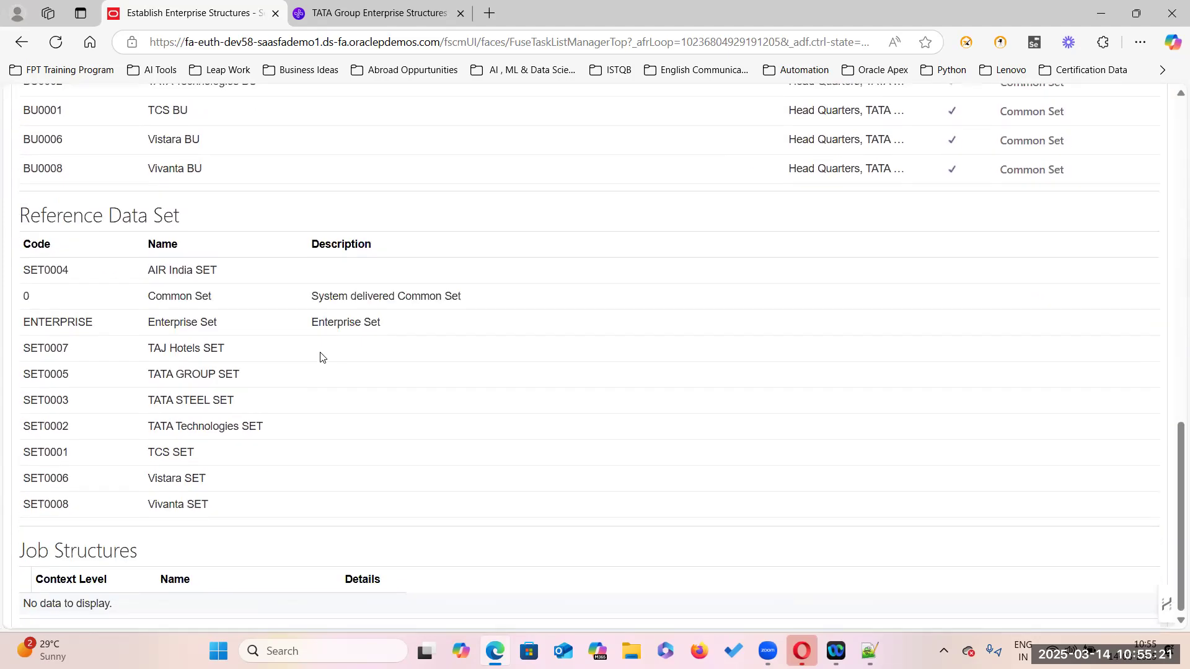
{"action": "scroll", "coordinate": [321, 358], "scroll_direction": "up", "scroll_amount": 20}
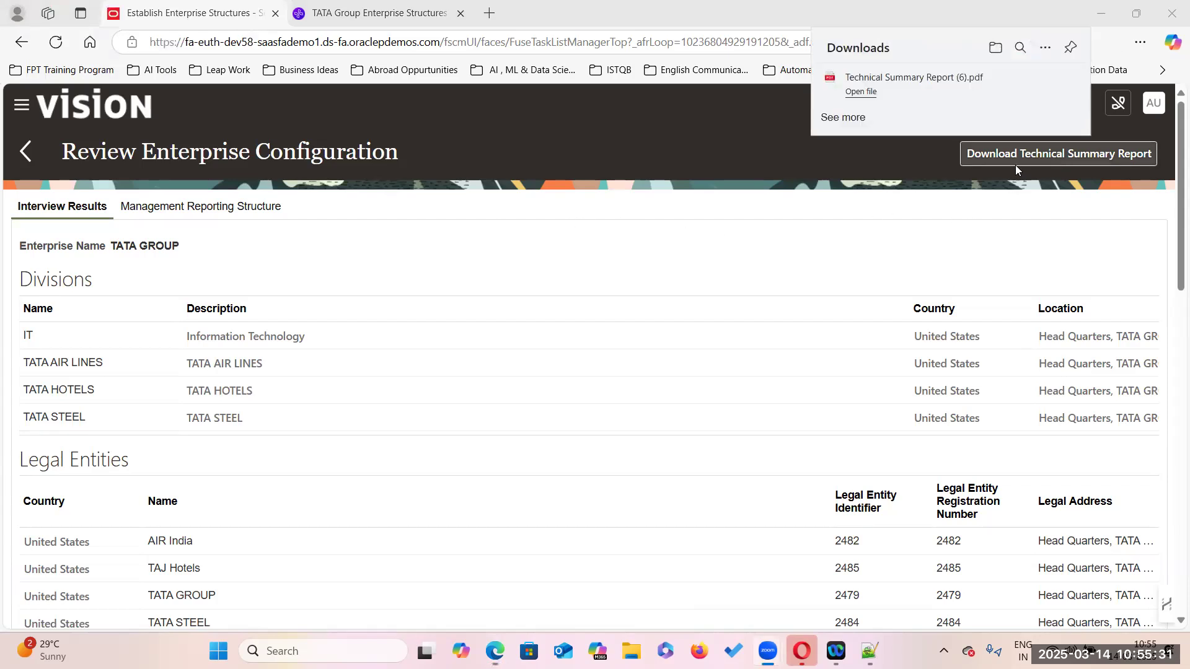
{"action": "mouse_move", "coordinate": [1018, 109]}
{"action": "left_click", "coordinate": [1073, 111]}
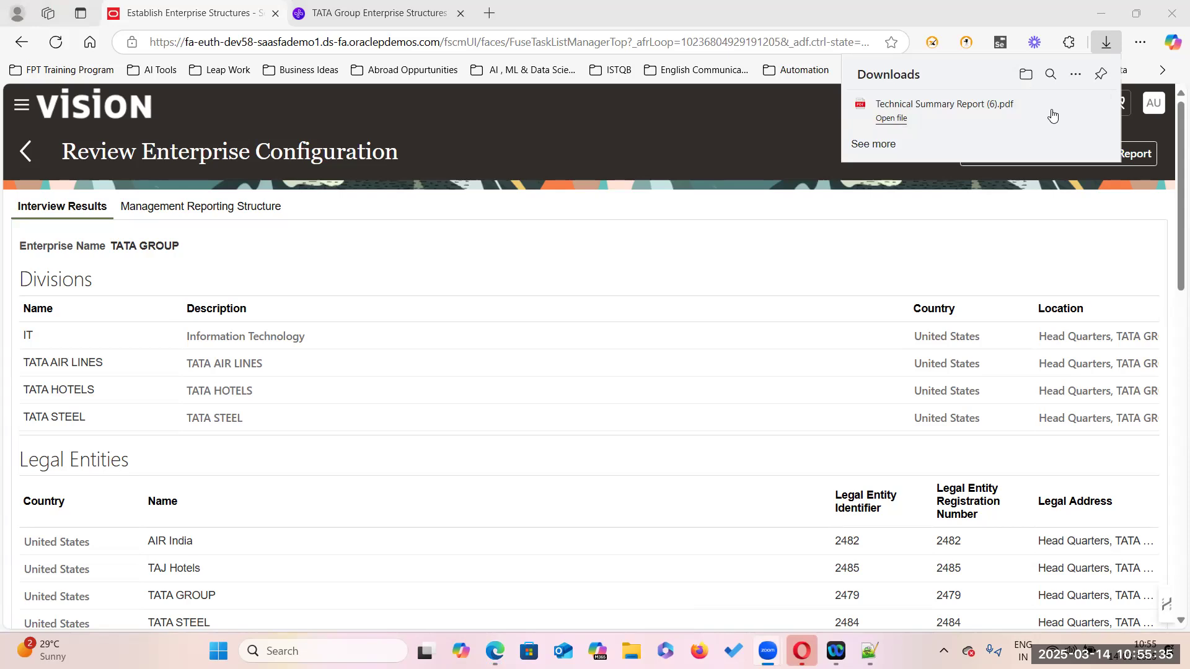
{"action": "left_click", "coordinate": [965, 264]}
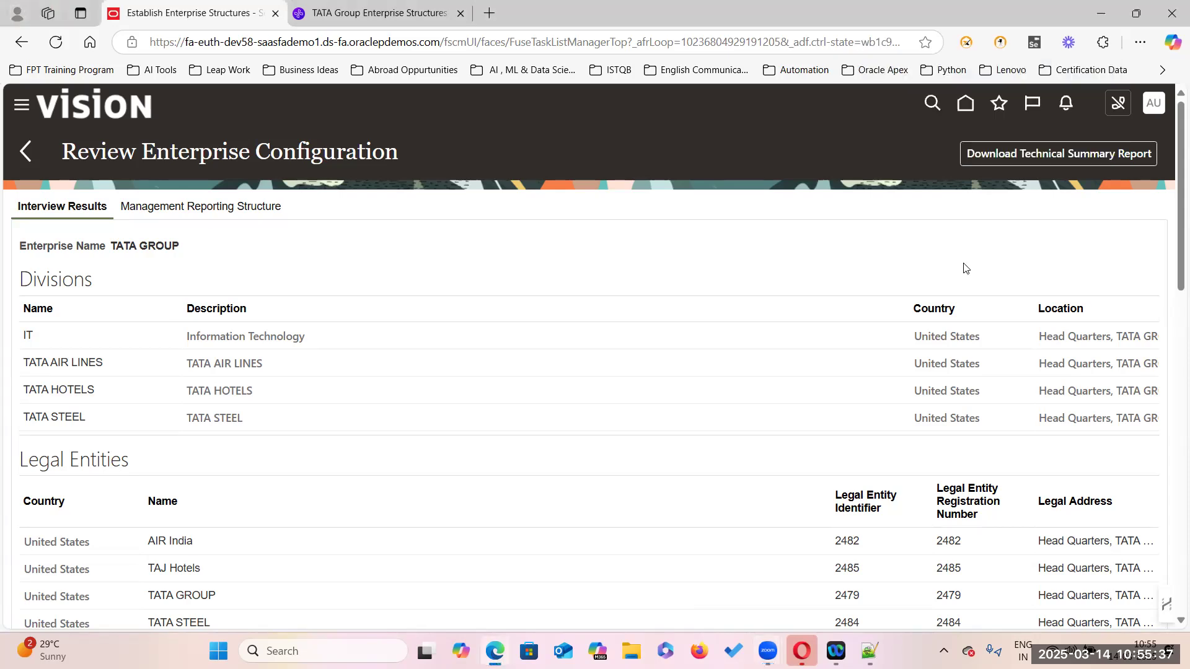
Return to the enterprise configuration list and load the TATA GROUP configuration to create its enterprise structures
{"action": "left_click", "coordinate": [26, 152]}
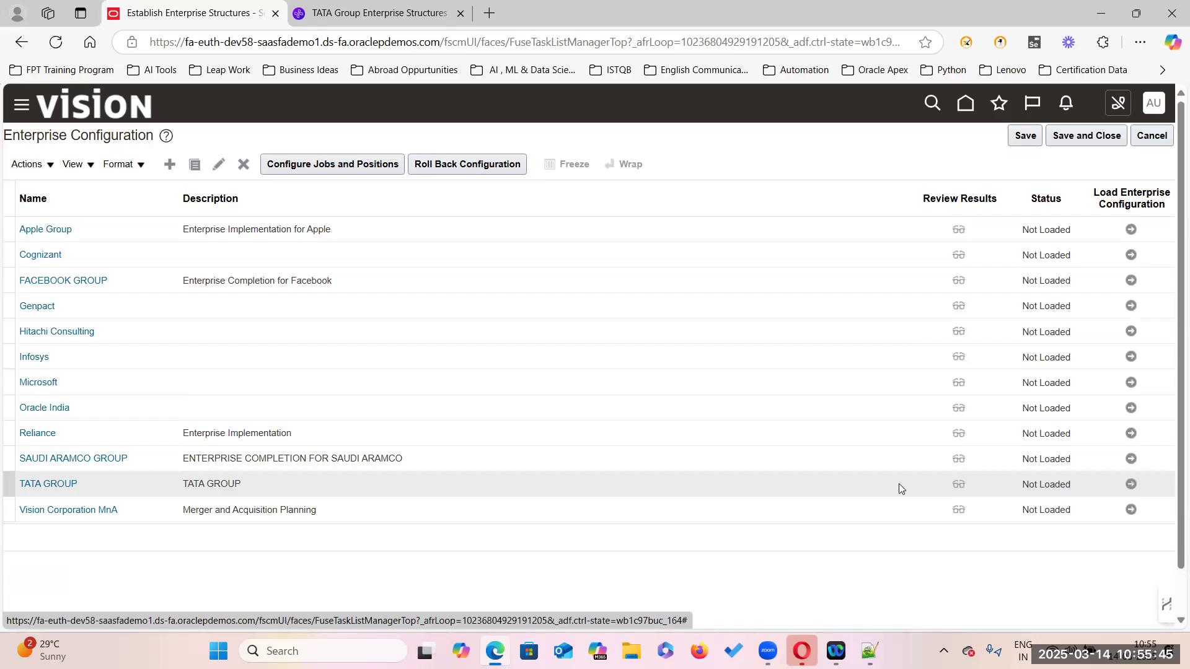
{"action": "left_click", "coordinate": [817, 483]}
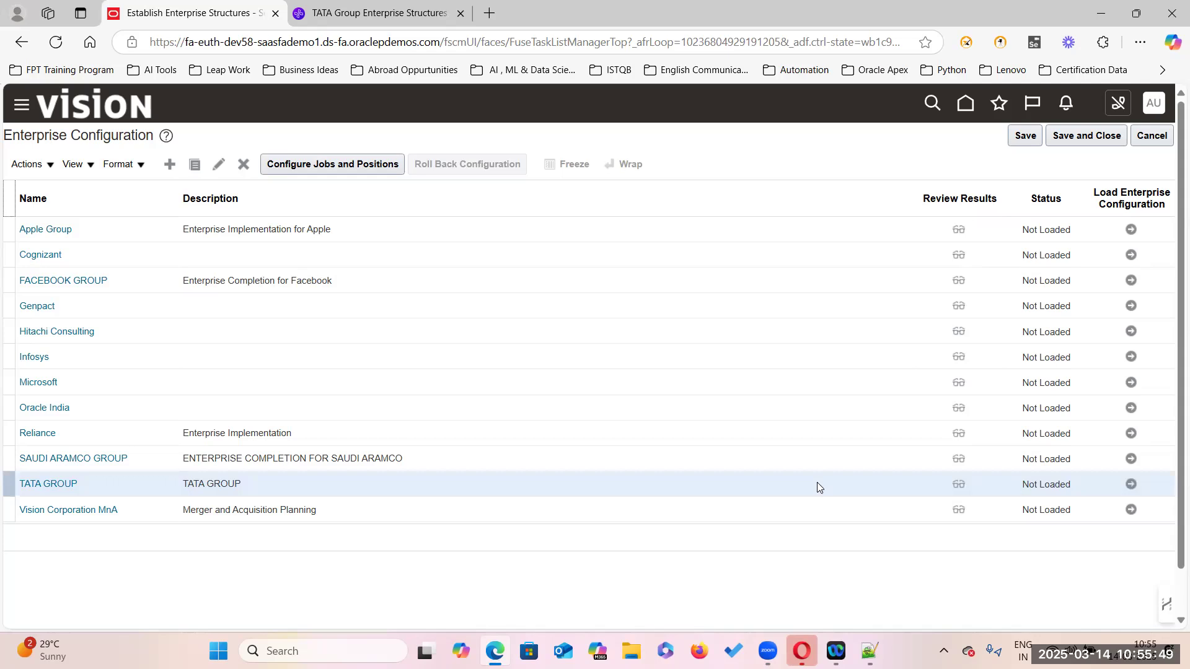
{"action": "left_click", "coordinate": [1132, 485]}
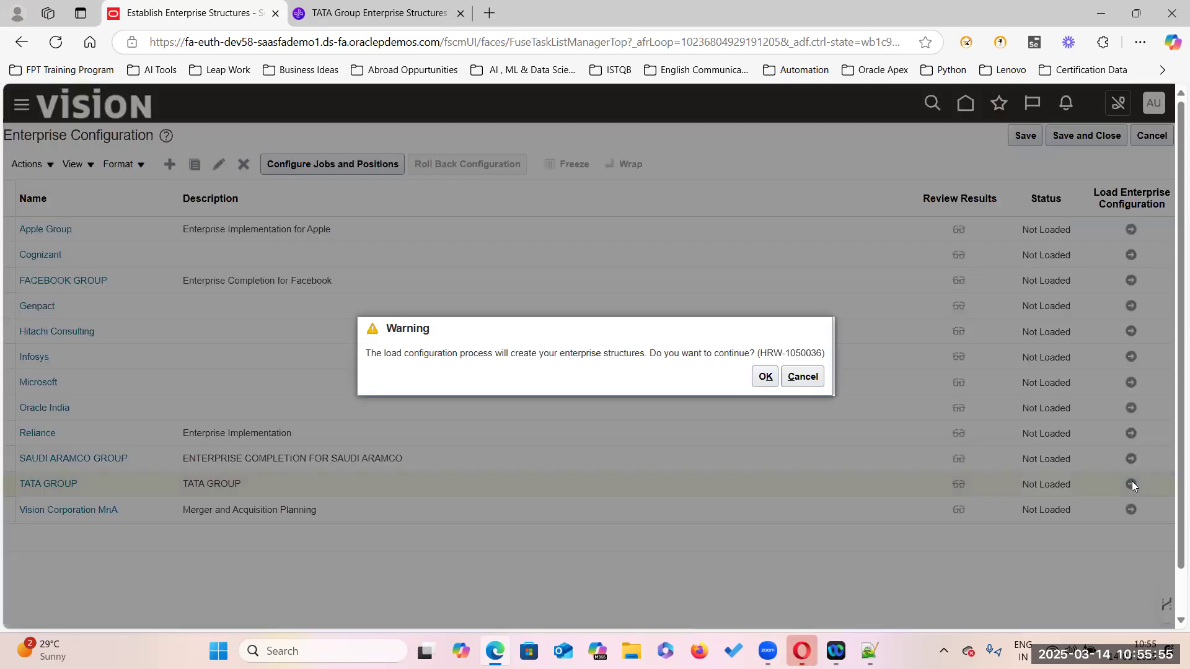
{"action": "left_click", "coordinate": [763, 377]}
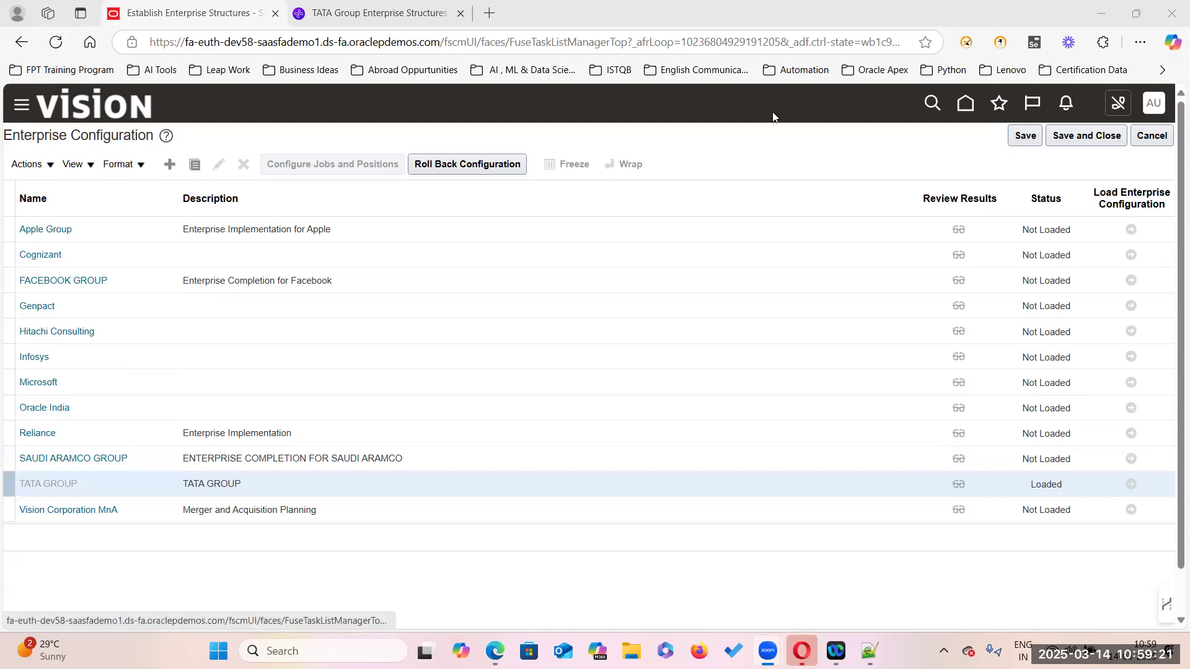
Return to the home page and open Workforce Structures from My Client Groups
{"action": "left_click", "coordinate": [966, 104]}
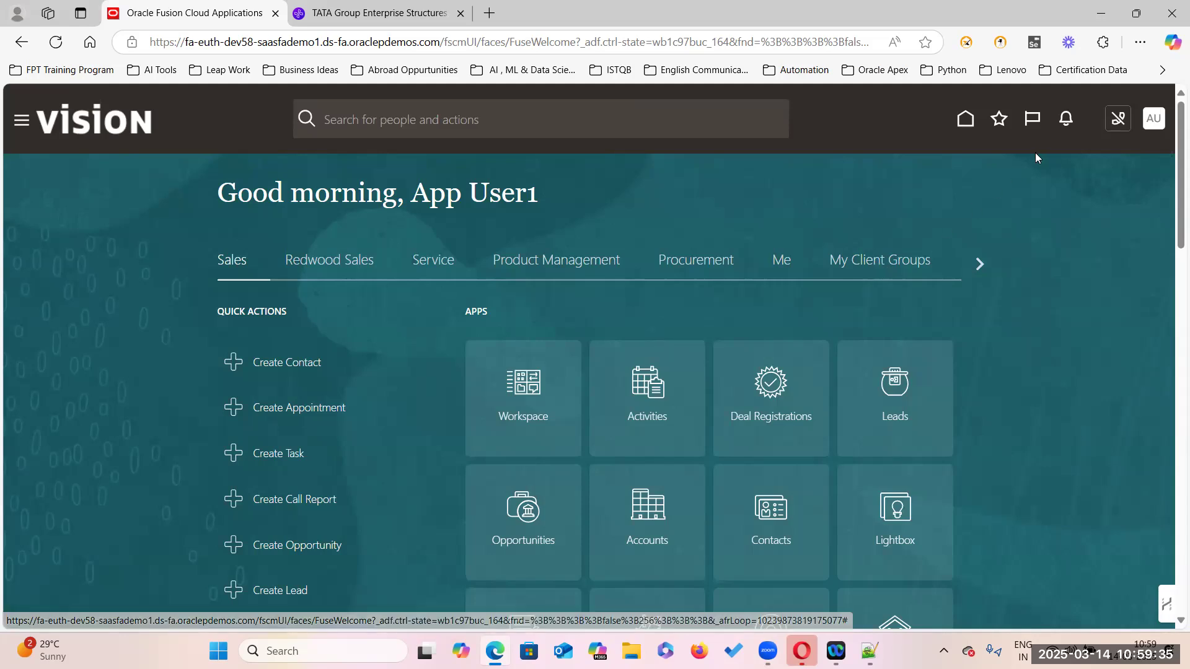
{"action": "left_click", "coordinate": [867, 263]}
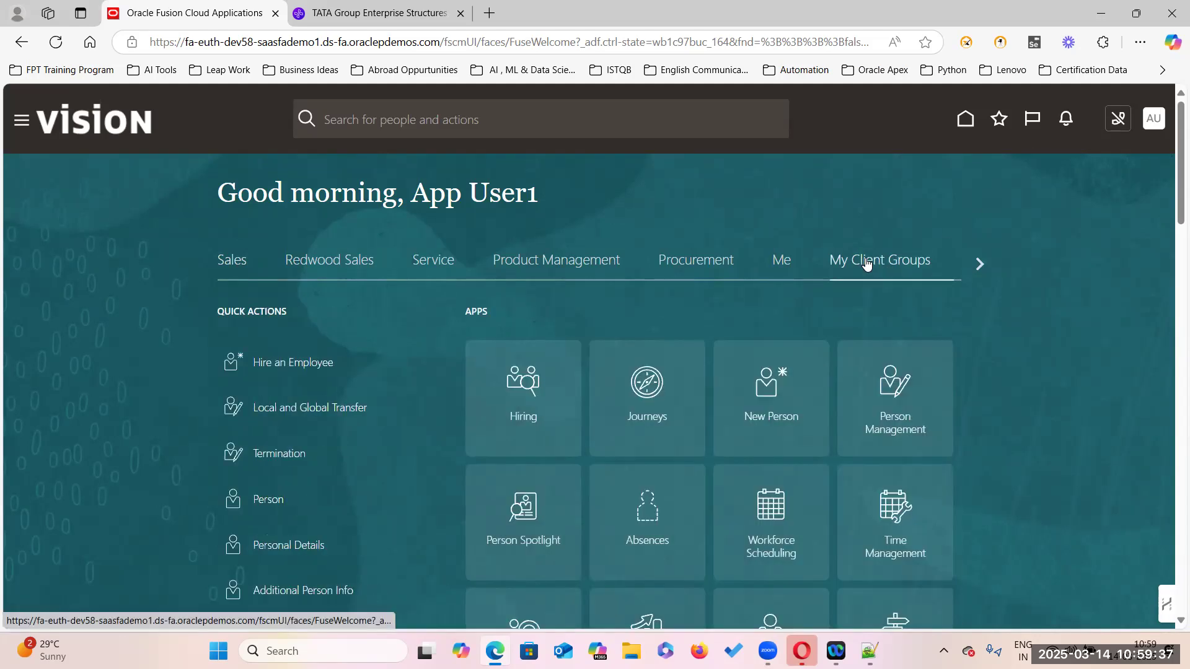
{"action": "scroll", "coordinate": [688, 502], "scroll_direction": "down", "scroll_amount": 5}
{"action": "scroll", "coordinate": [645, 455], "scroll_direction": "down", "scroll_amount": 4}
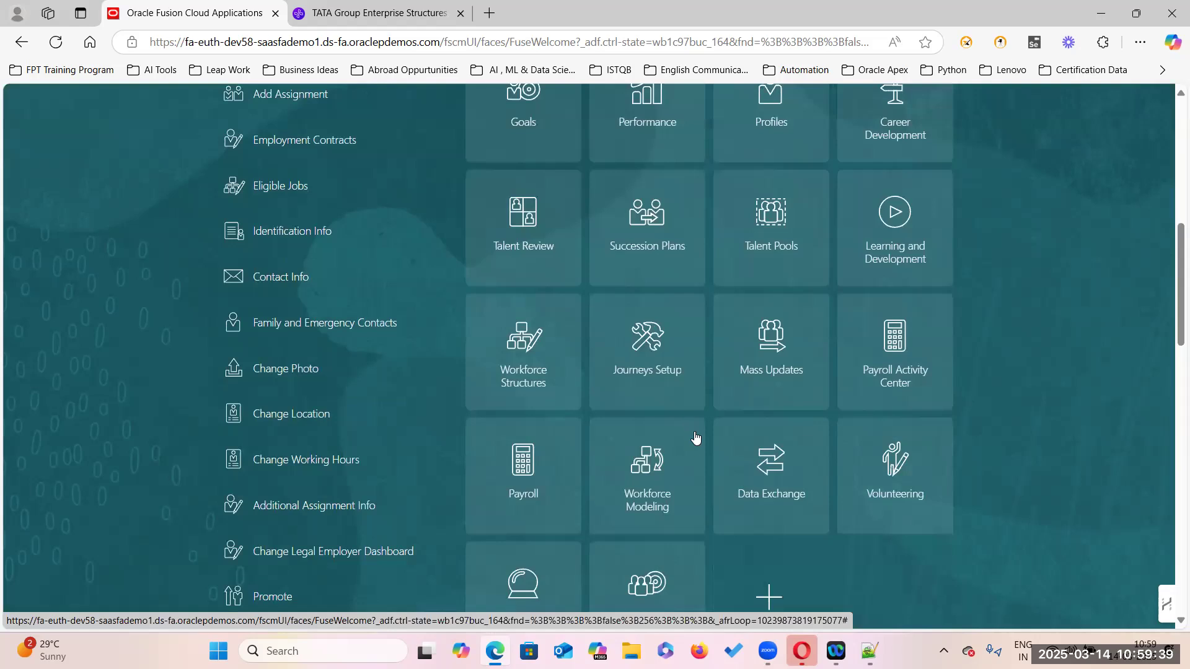
{"action": "scroll", "coordinate": [769, 471], "scroll_direction": "down", "scroll_amount": 2}
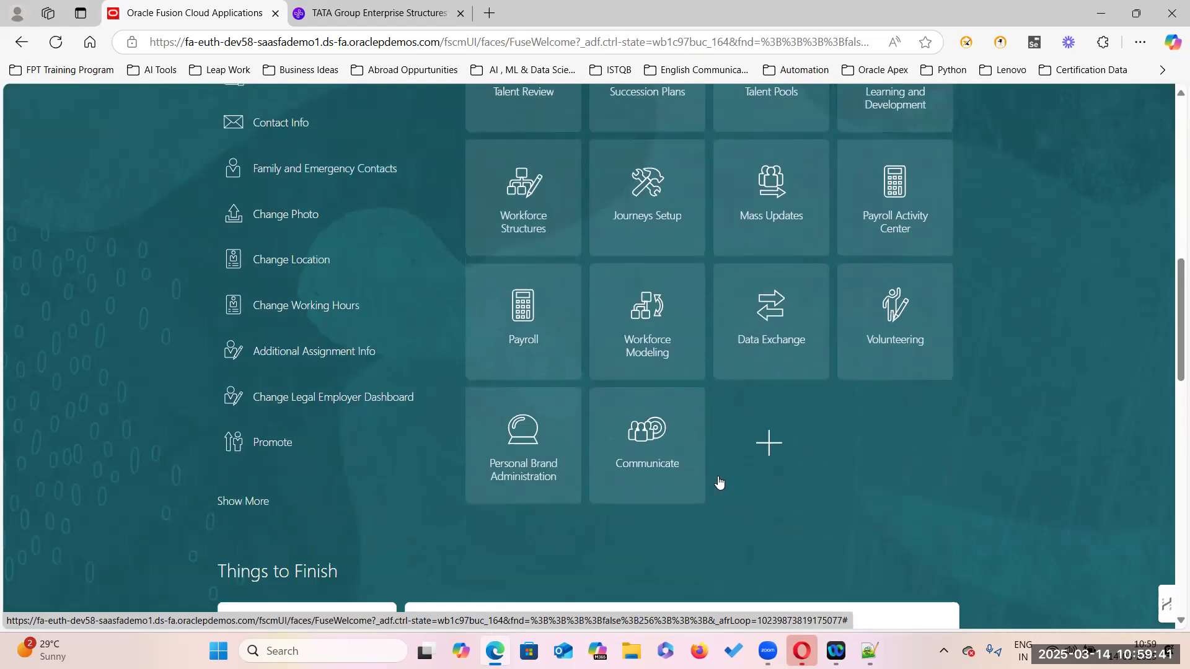
{"action": "scroll", "coordinate": [768, 393], "scroll_direction": "up", "scroll_amount": 2}
{"action": "scroll", "coordinate": [761, 345], "scroll_direction": "up", "scroll_amount": 2}
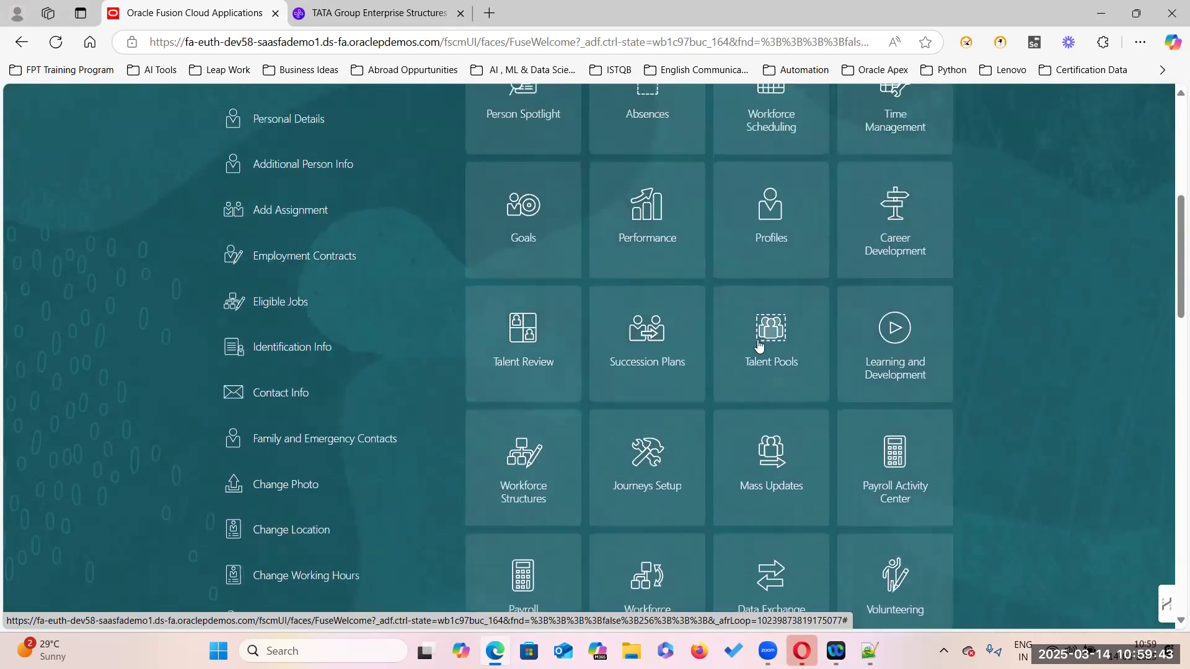
{"action": "left_click", "coordinate": [611, 493]}
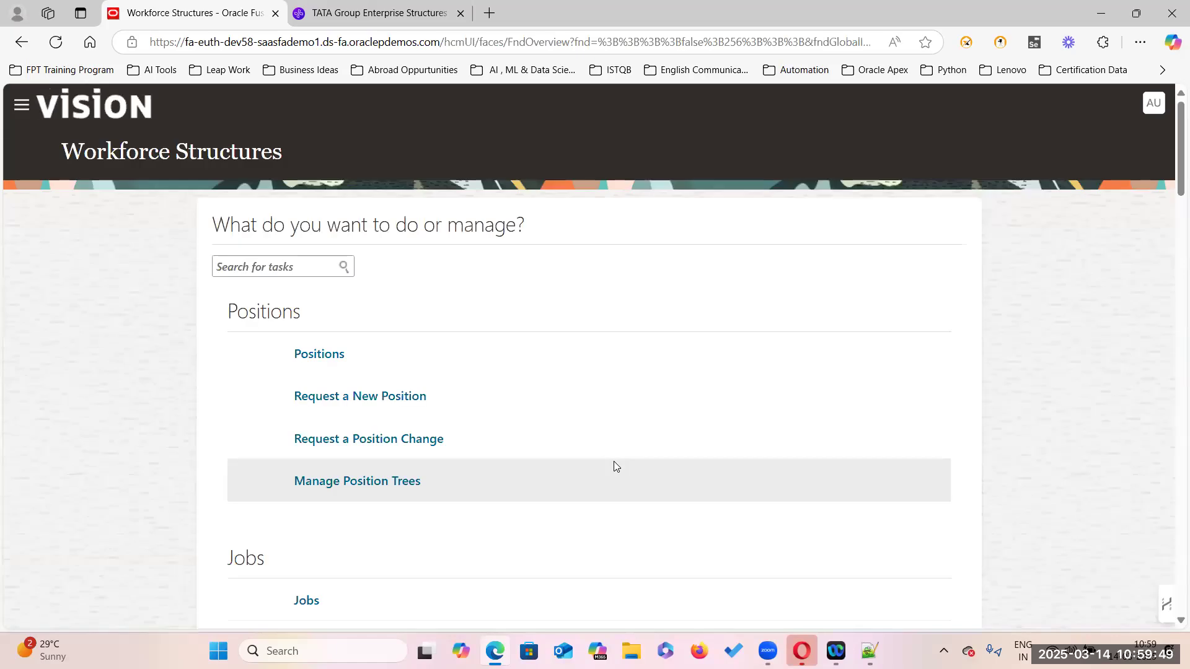
Open the Divisions task among the organization tasks
{"action": "scroll", "coordinate": [484, 496], "scroll_direction": "down", "scroll_amount": 3}
{"action": "scroll", "coordinate": [466, 475], "scroll_direction": "down", "scroll_amount": 5}
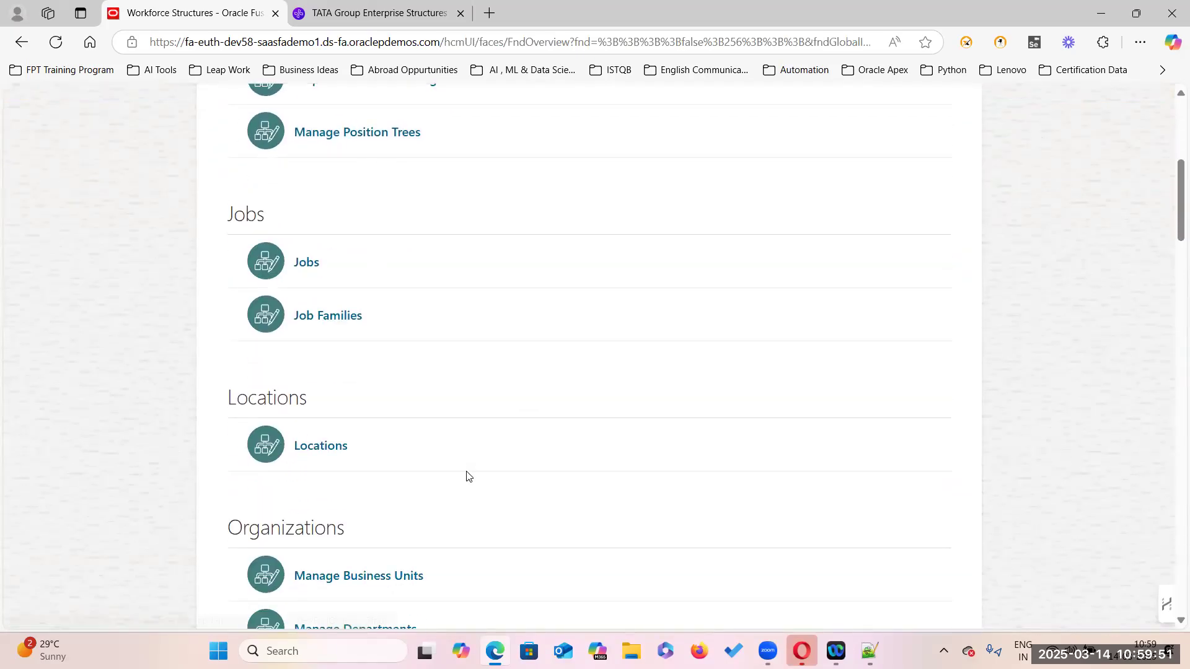
{"action": "scroll", "coordinate": [467, 471], "scroll_direction": "down", "scroll_amount": 1}
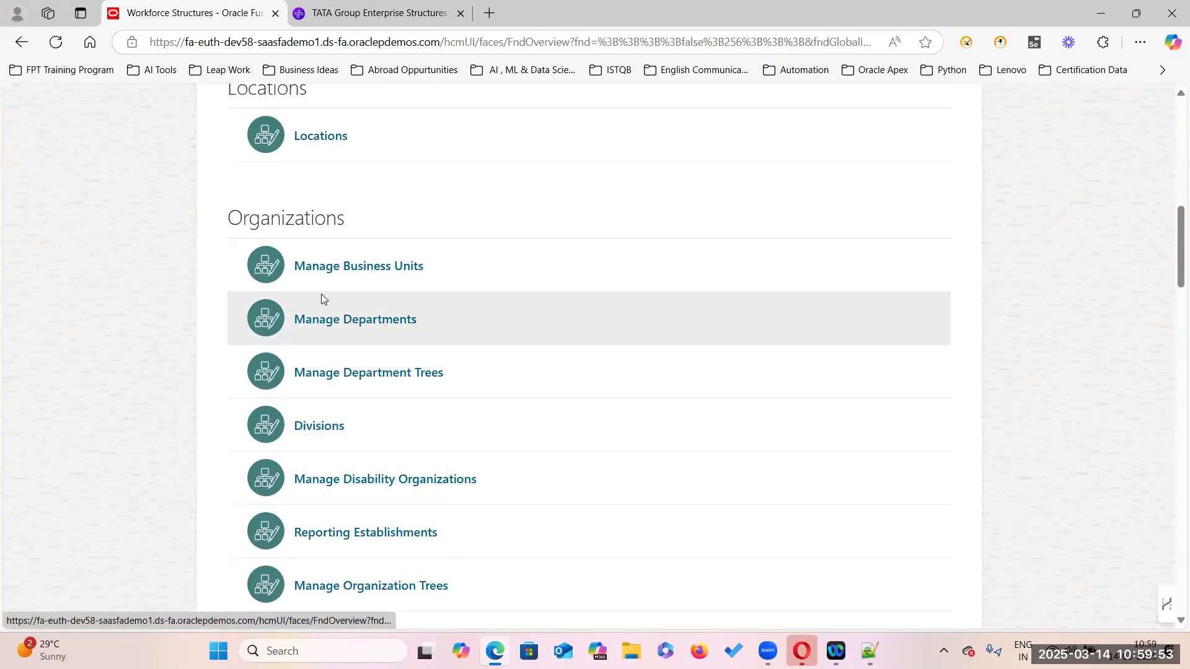
{"action": "scroll", "coordinate": [321, 298], "scroll_direction": "down", "scroll_amount": 2}
{"action": "left_click", "coordinate": [320, 278]}
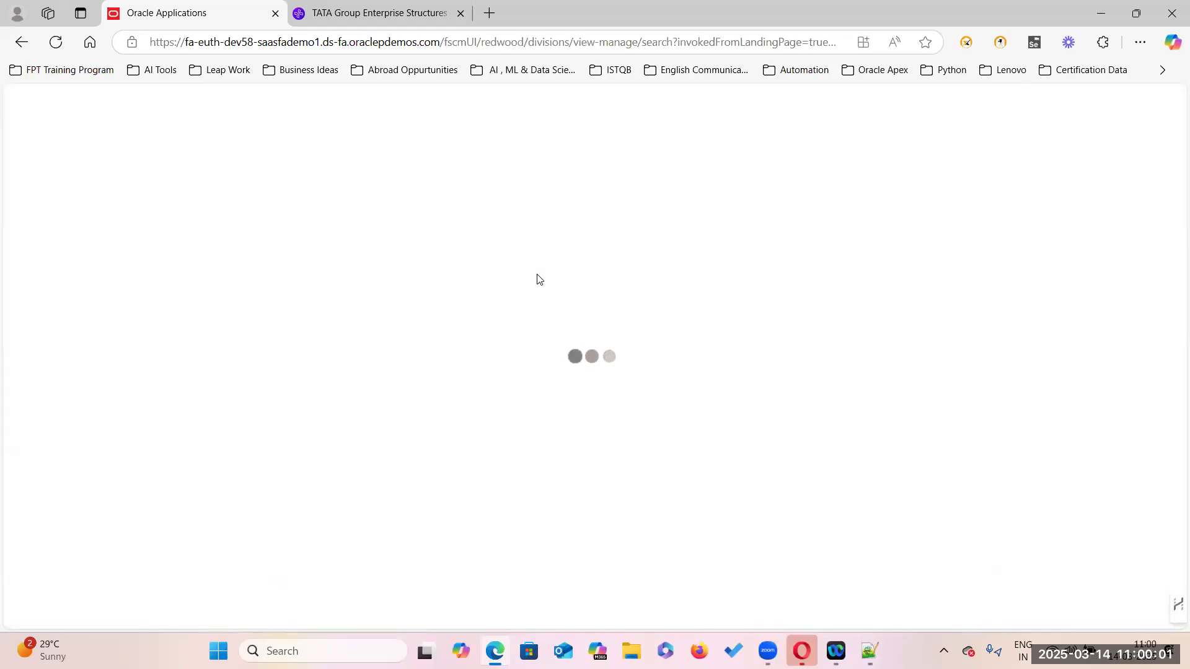
Search the divisions for IT, and replace the search text with TATA AIR LINES
{"action": "left_click", "coordinate": [178, 203]}
{"action": "type", "text": "IT"}
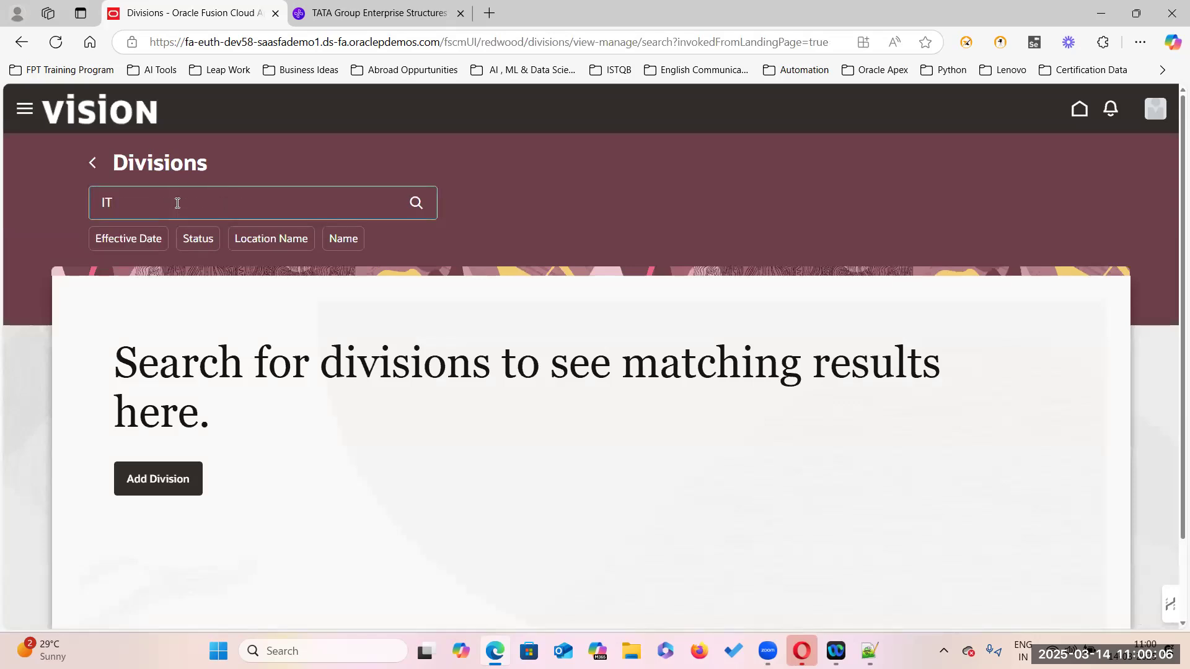
{"action": "key", "text": "Return"}
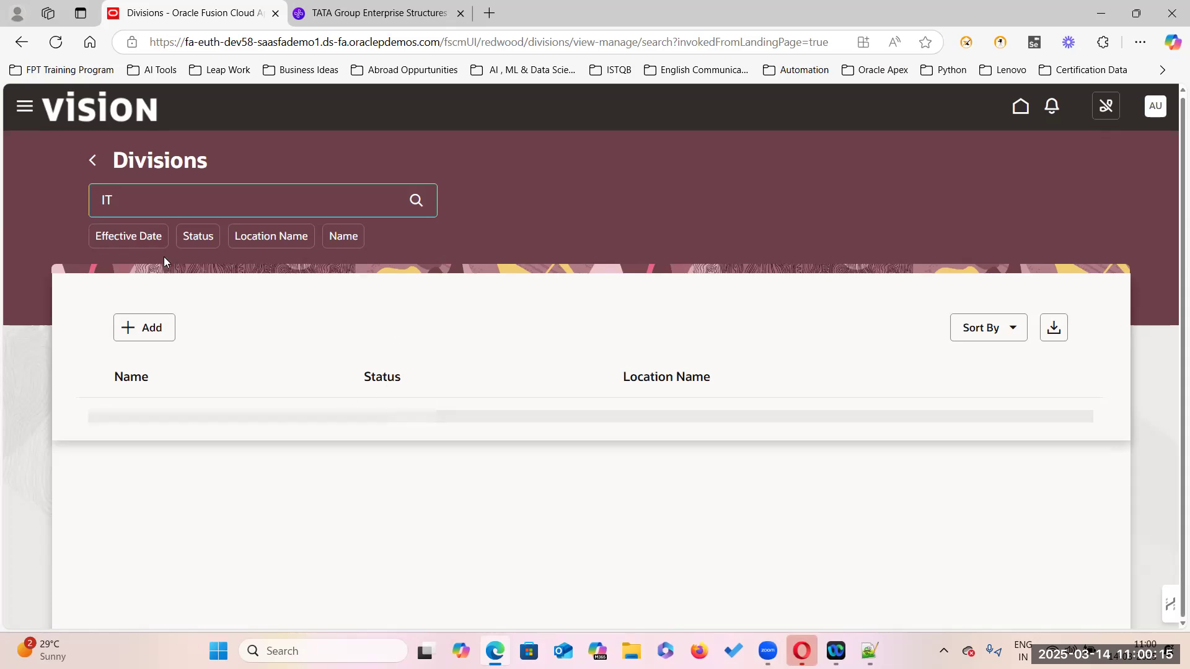
{"action": "double_click", "coordinate": [178, 200]}
{"action": "key", "text": "BackSpace"}
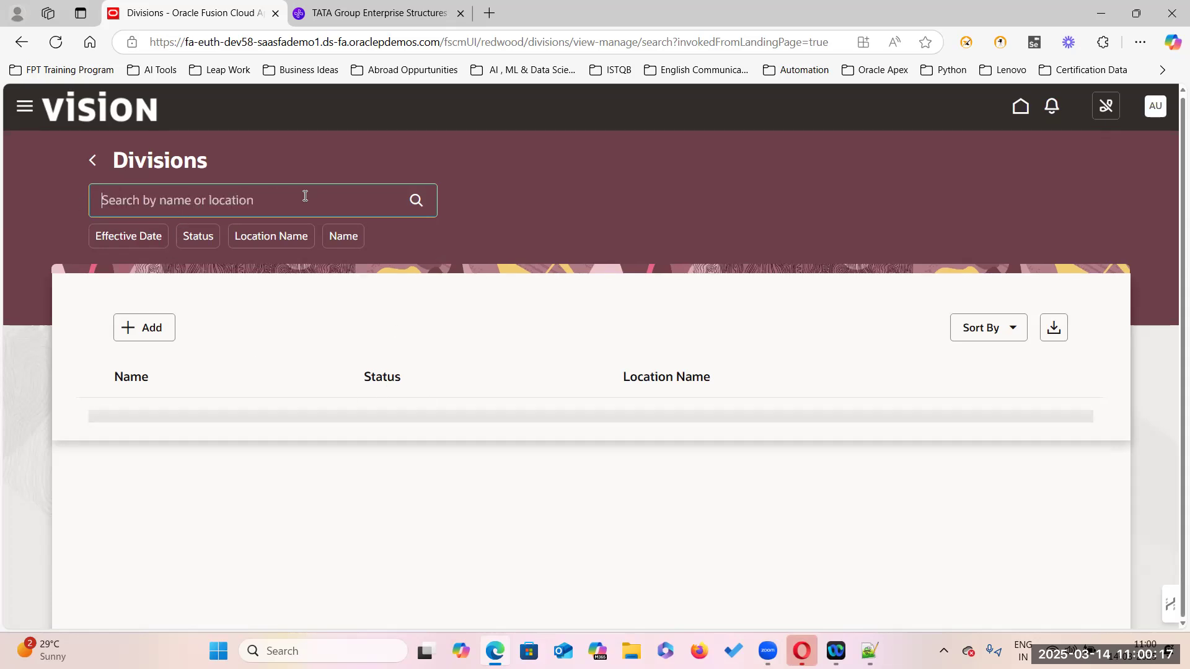
{"action": "type", "text": "AIR LINES"}
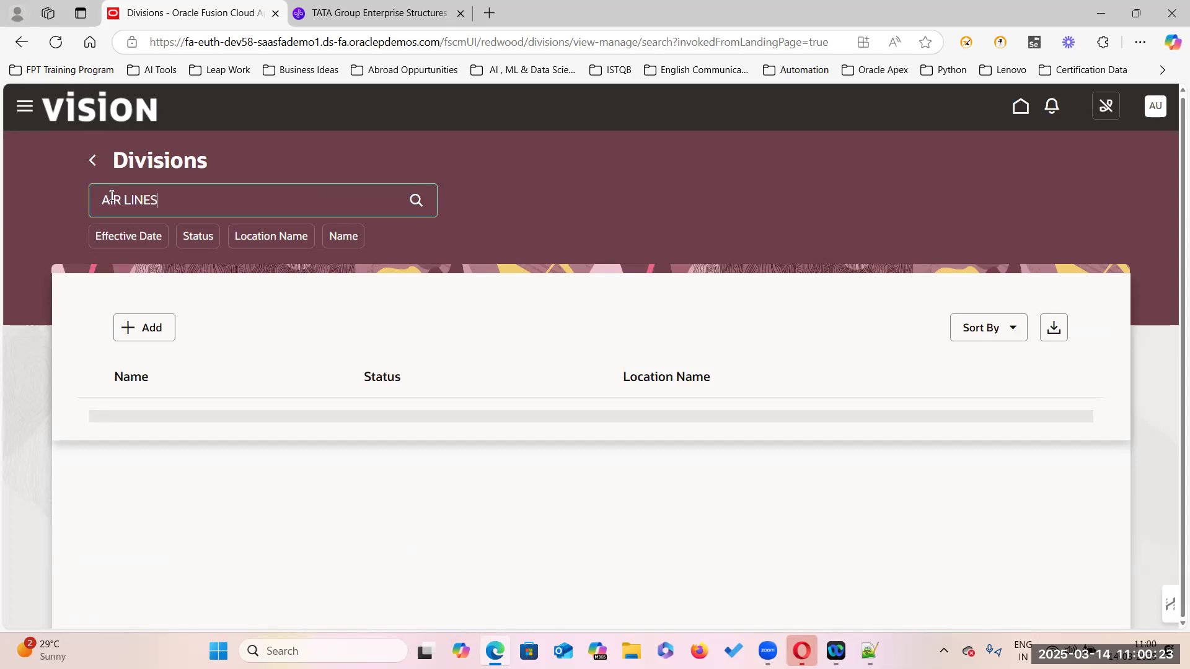
{"action": "type", "text": "TATA"}
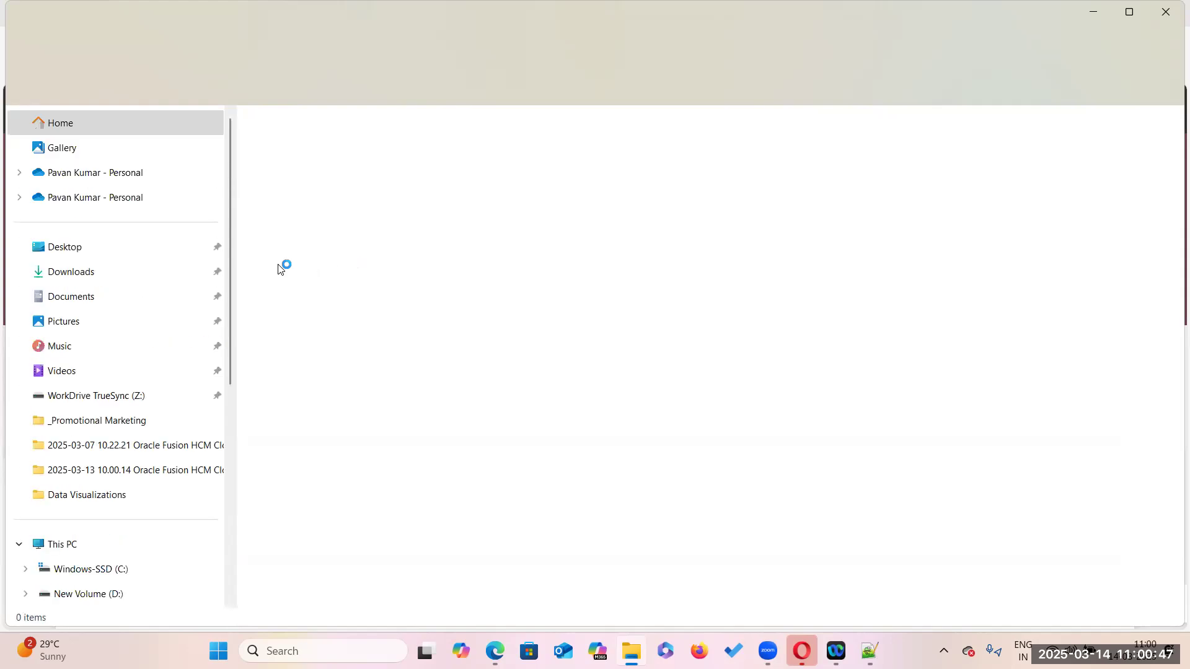
Open Technical Summary Report (6) from the Downloads folder and copy the TATA HOTELS division name from its Divisions section
{"action": "left_click", "coordinate": [70, 270]}
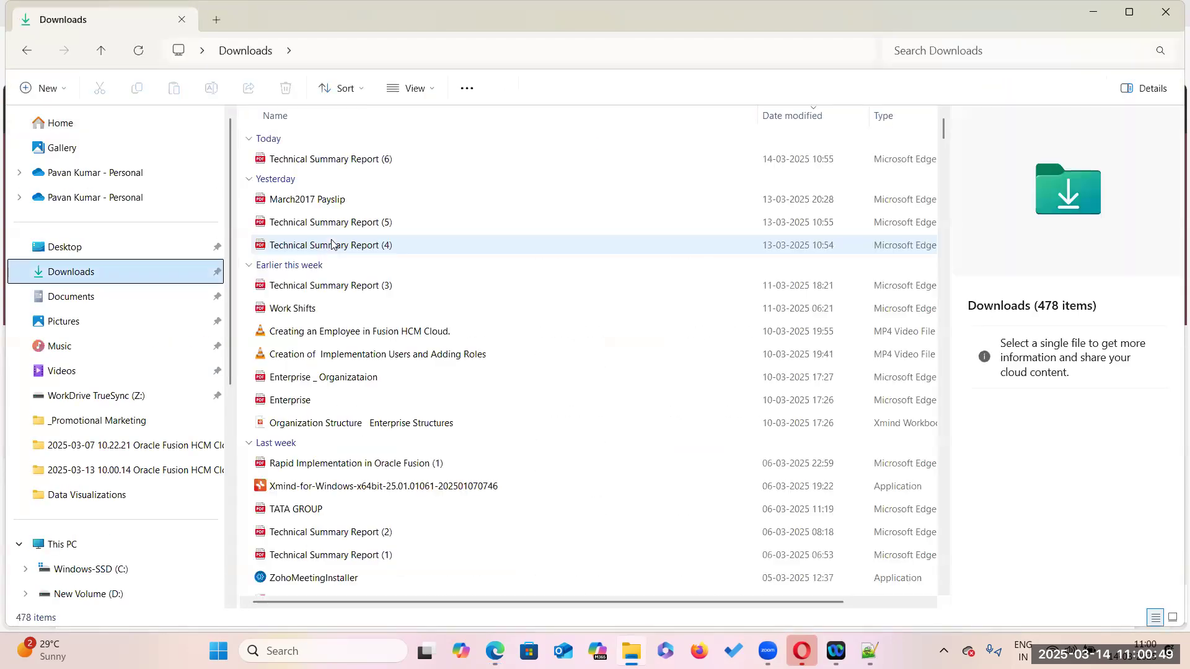
{"action": "double_click", "coordinate": [326, 159]}
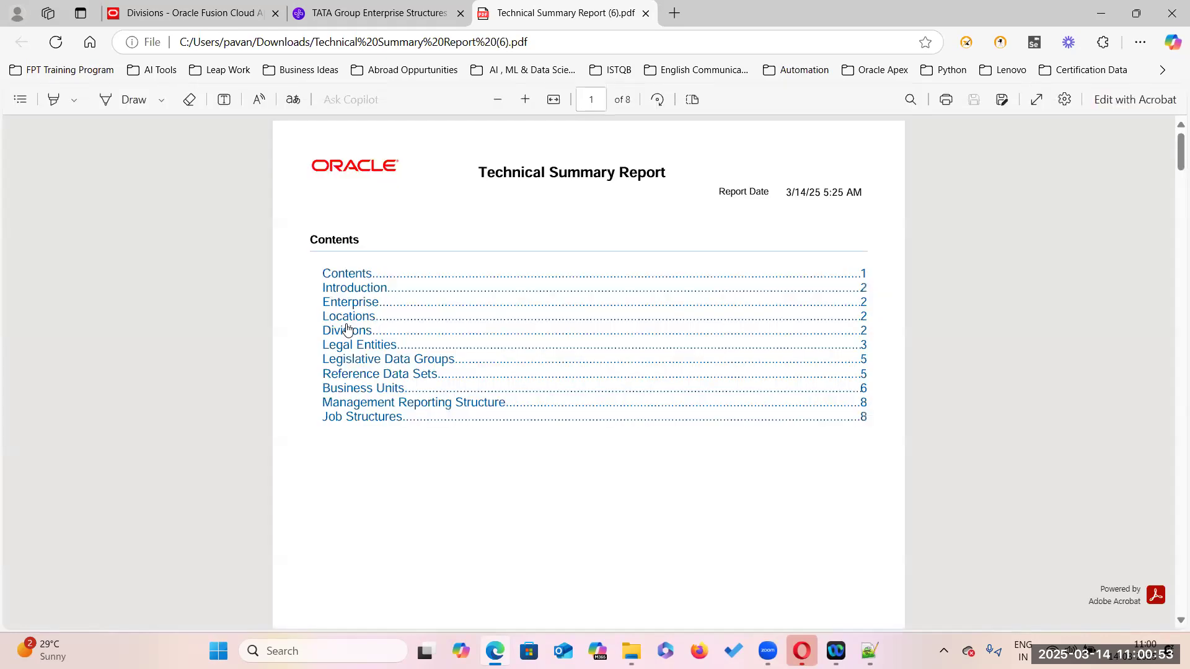
{"action": "left_click", "coordinate": [347, 330]}
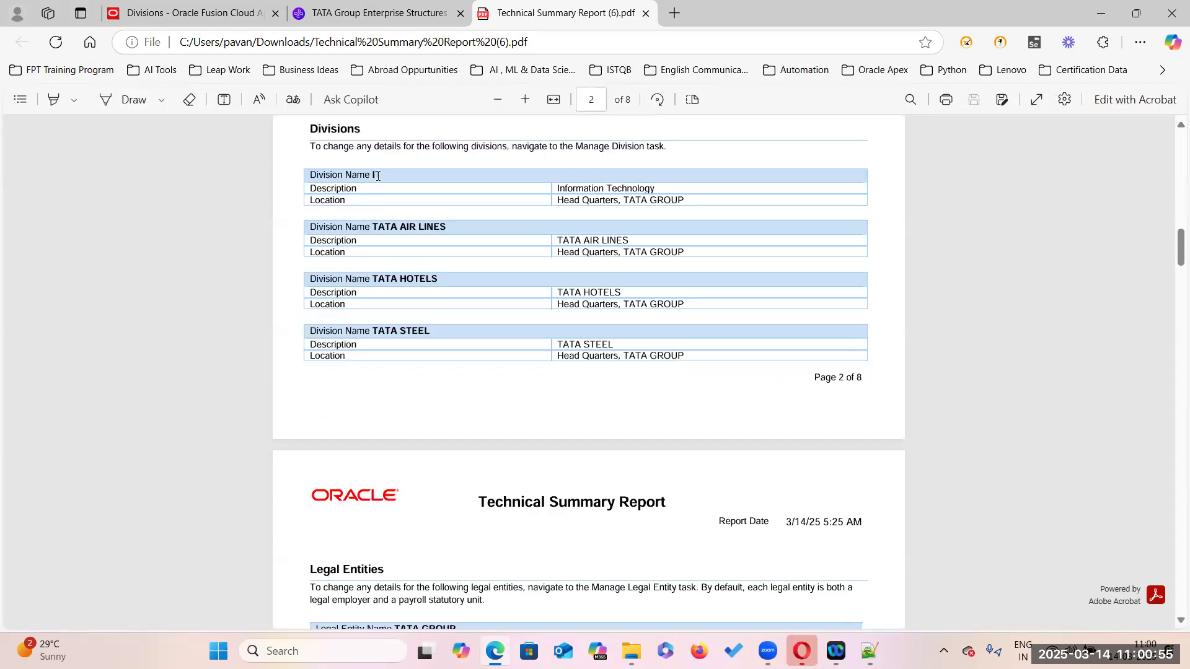
{"action": "left_click_drag", "start_coordinate": [372, 279], "coordinate": [437, 279]}
{"action": "key", "text": "ctrl+c"}
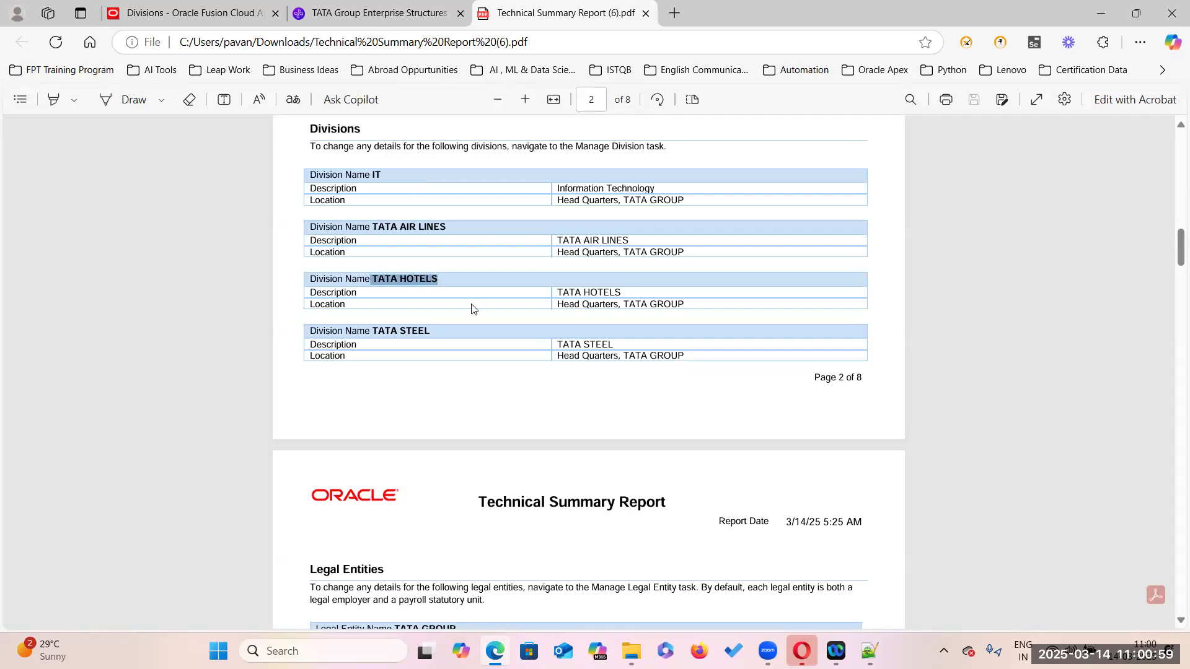
Switch back to the Divisions page in Oracle Fusion and search for the copied name TATA HOTELS
{"action": "key", "text": "alt+Tab"}
{"action": "key", "text": "alt+Tab"}
{"action": "key", "text": "Tab"}
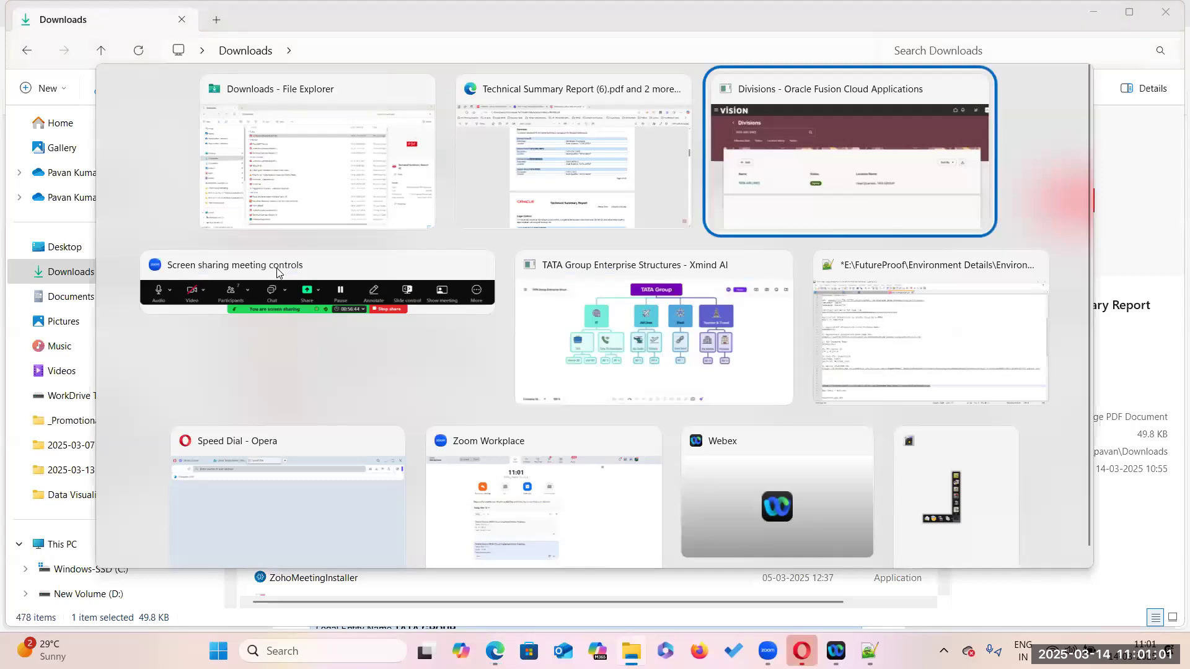
{"action": "key", "text": "ctrl+a"}
{"action": "key", "text": "ctrl+v"}
{"action": "key", "text": "Return"}
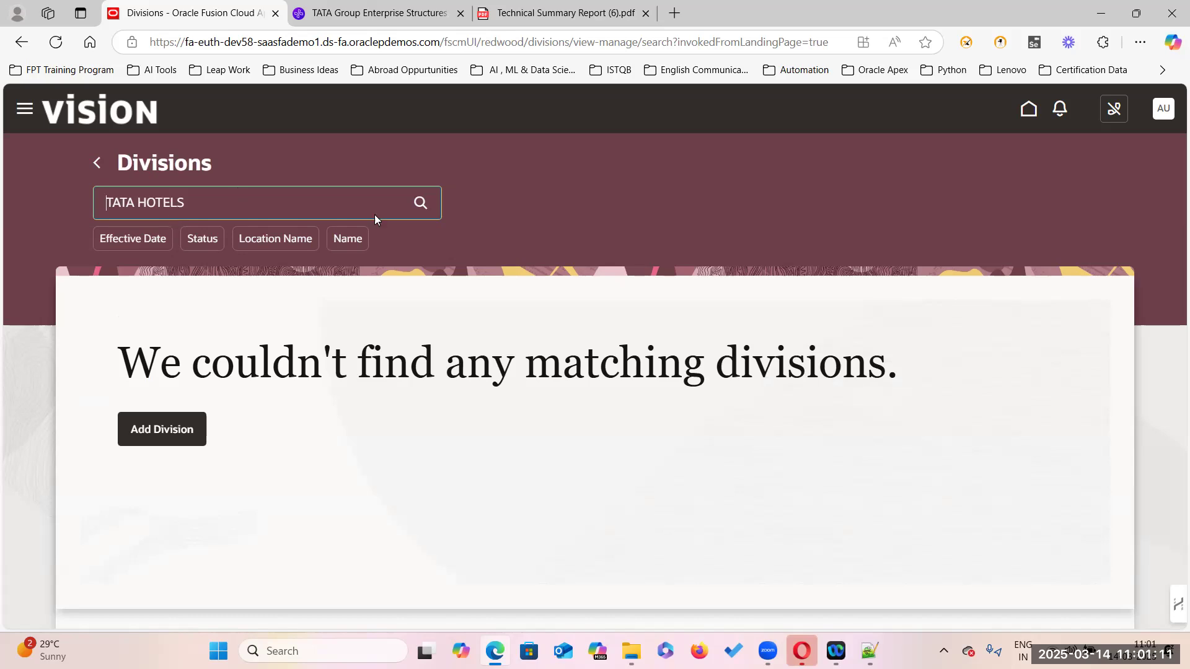
{"action": "left_click", "coordinate": [422, 205]}
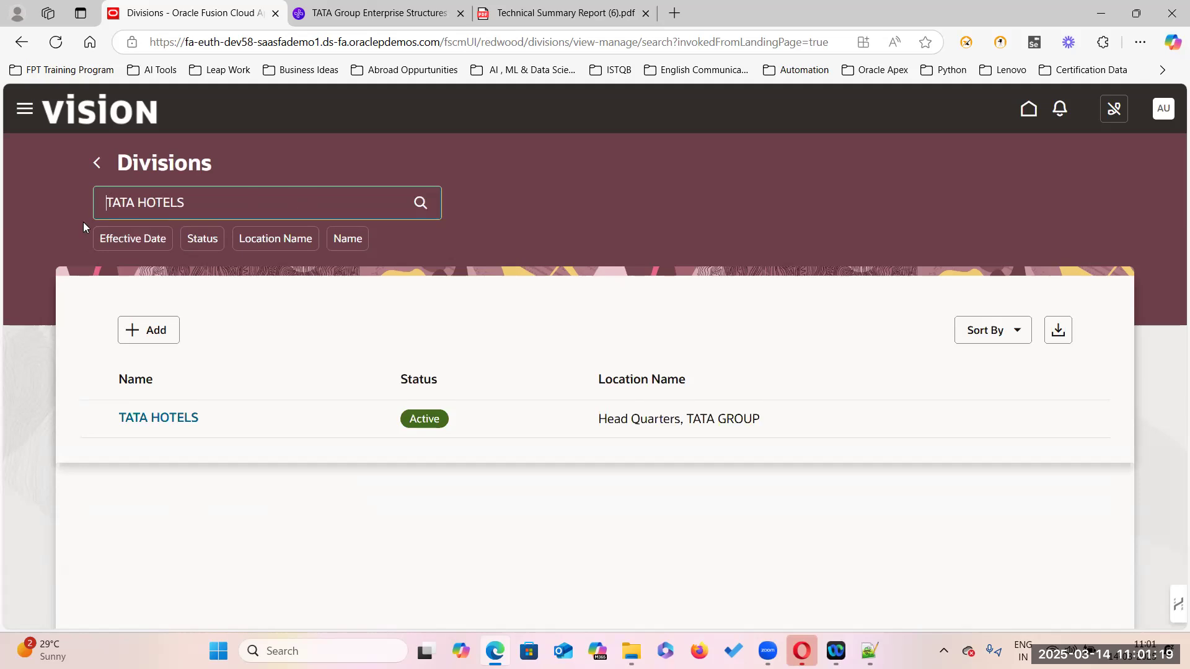
{"action": "left_click", "coordinate": [97, 199]}
{"action": "left_click", "coordinate": [427, 204]}
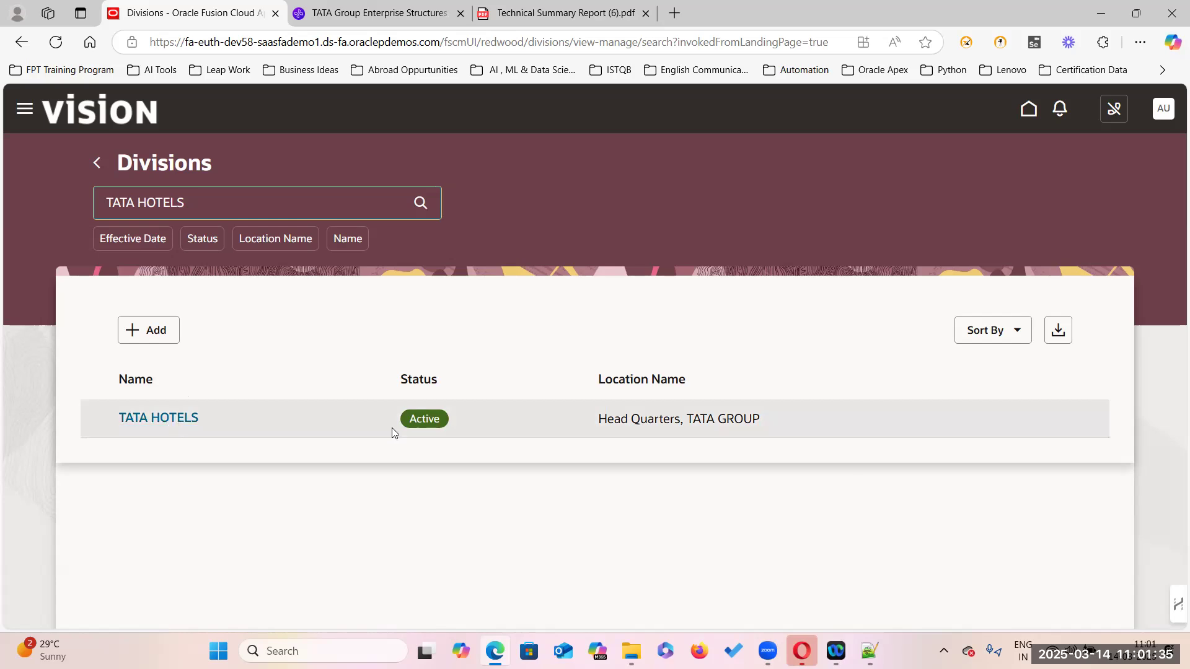
Switch to the technical summary report, select the TATA STEEL division name, and return to the Divisions page
{"action": "key", "text": "alt+Tab"}
{"action": "key", "text": "alt+Tab"}
{"action": "key", "text": "alt+Tab"}
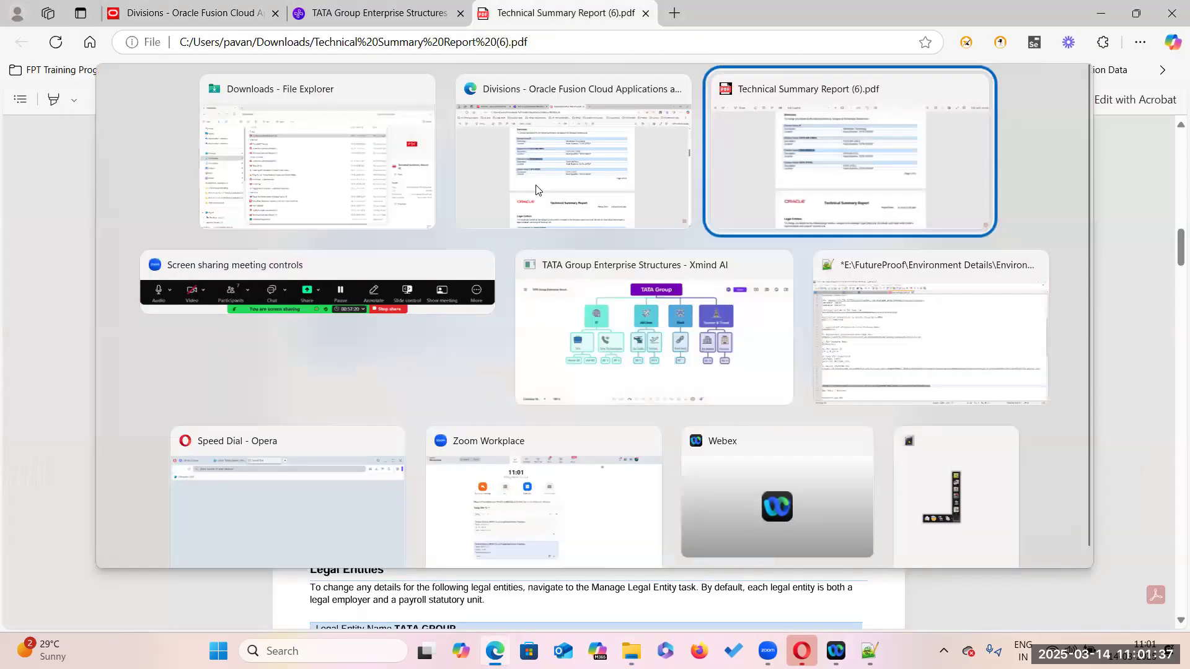
{"action": "left_click_drag", "start_coordinate": [372, 331], "coordinate": [417, 324]}
{"action": "left_click", "coordinate": [417, 338]}
{"action": "key", "text": "alt+Tab"}
{"action": "key", "text": "alt+Tab"}
{"action": "key", "text": "alt+Tab"}
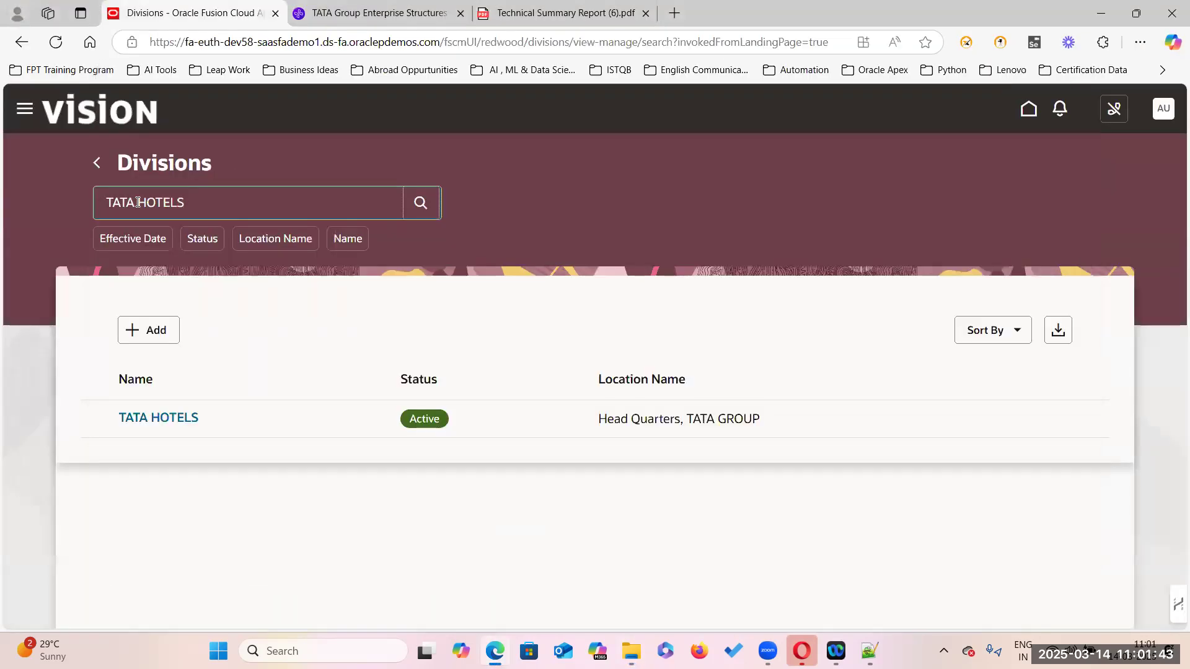
Search the divisions with the wildcard term TATA%
{"action": "left_click_drag", "start_coordinate": [138, 202], "coordinate": [373, 183]}
{"action": "key", "text": "BackSpace"}
{"action": "type", "text": "%"}
{"action": "key", "text": "Return"}
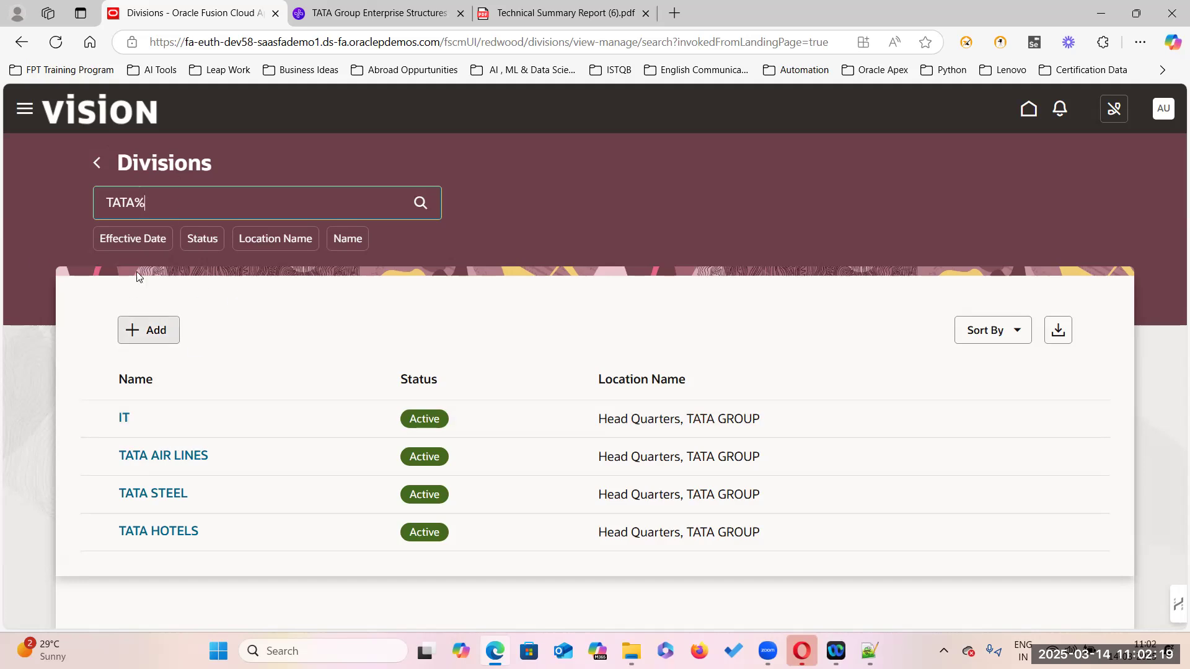
Open the form for a new division and review its basic details fields
{"action": "left_click", "coordinate": [156, 330]}
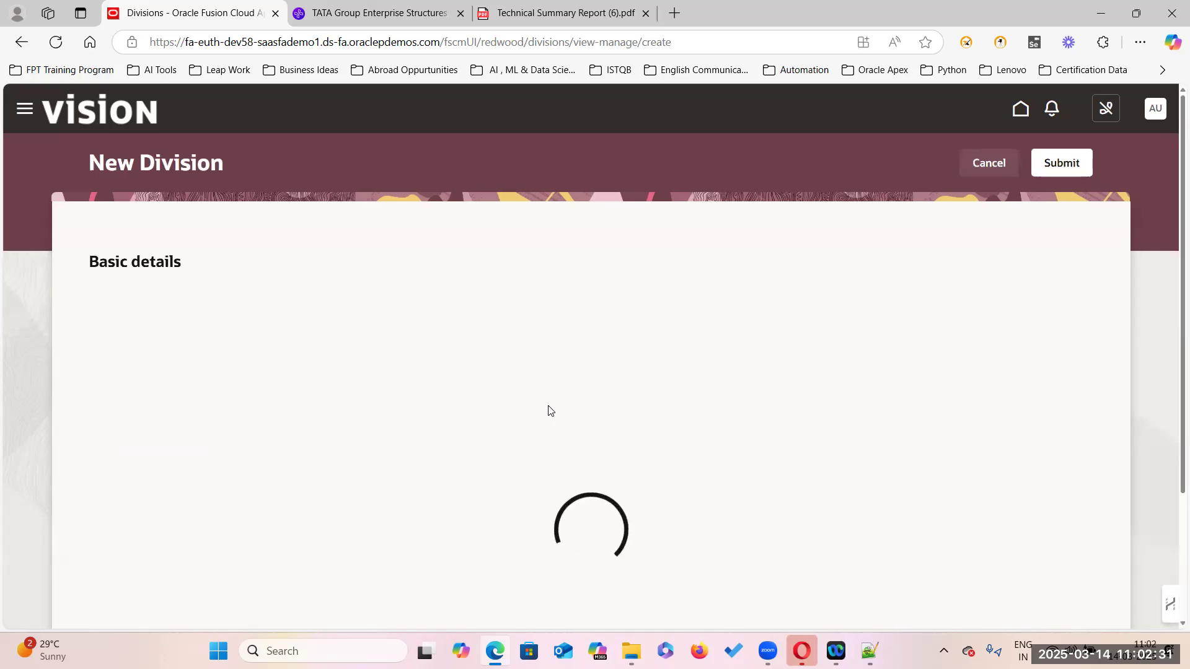
{"action": "scroll", "coordinate": [401, 501], "scroll_direction": "down", "scroll_amount": 5}
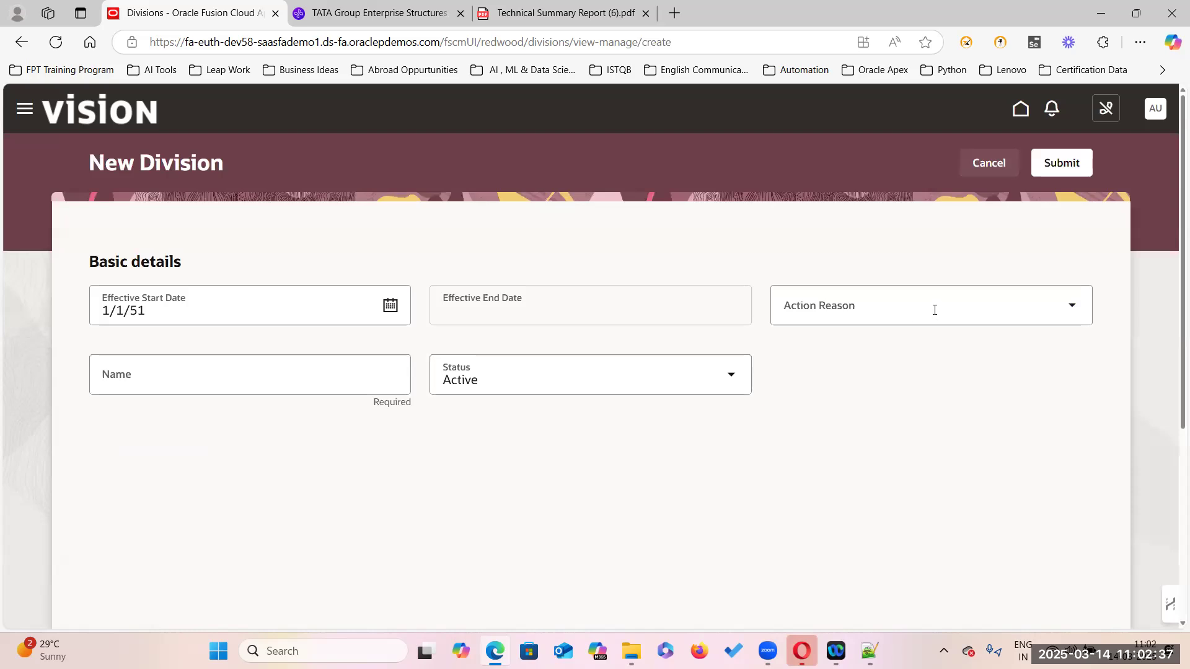
{"action": "left_click", "coordinate": [280, 378]}
Leave the new division form for the home page and open Workforce Structures
{"action": "left_click", "coordinate": [1024, 113]}
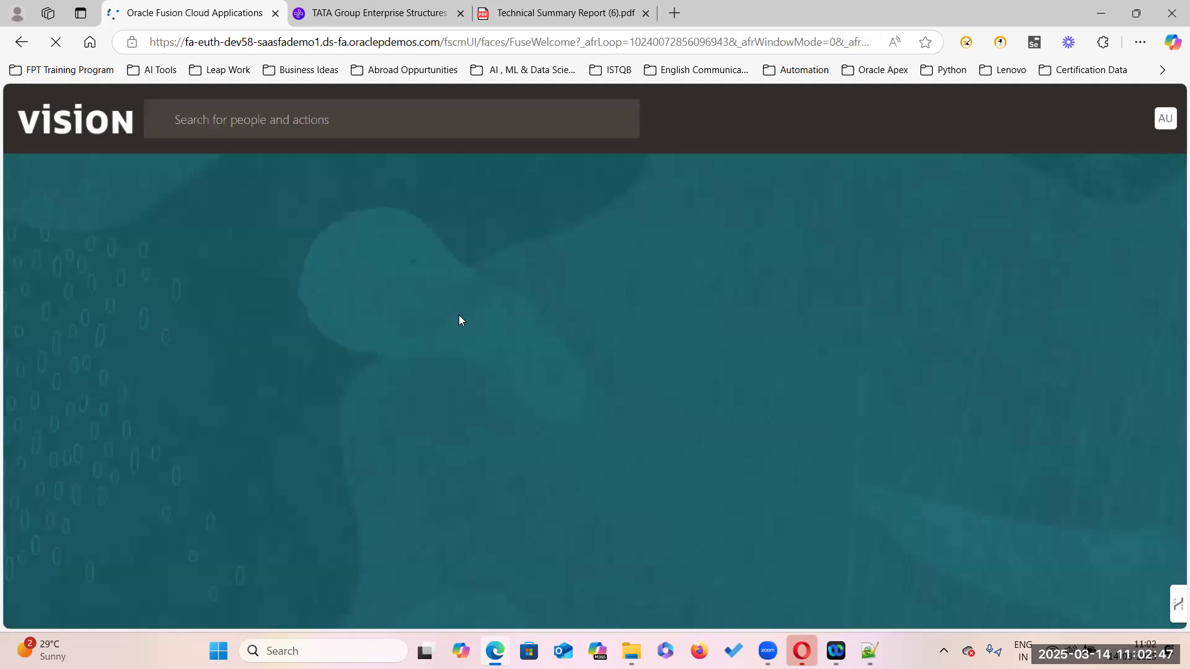
{"action": "scroll", "coordinate": [579, 434], "scroll_direction": "down", "scroll_amount": 6}
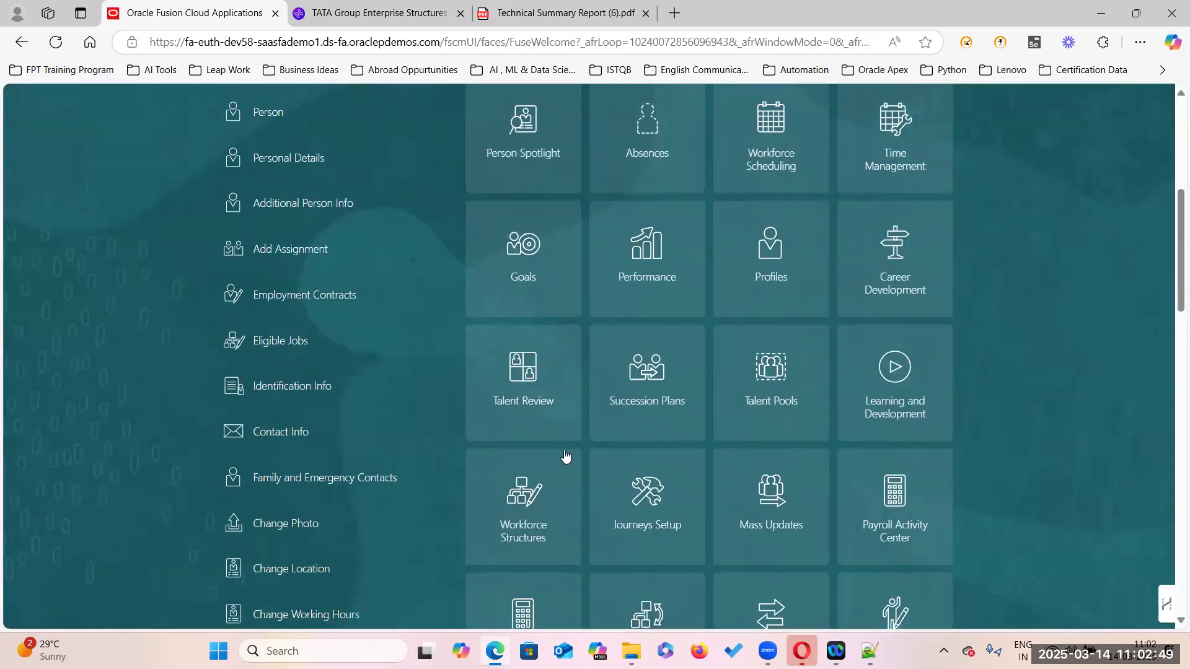
{"action": "scroll", "coordinate": [566, 460], "scroll_direction": "down", "scroll_amount": 3}
{"action": "left_click", "coordinate": [517, 262]}
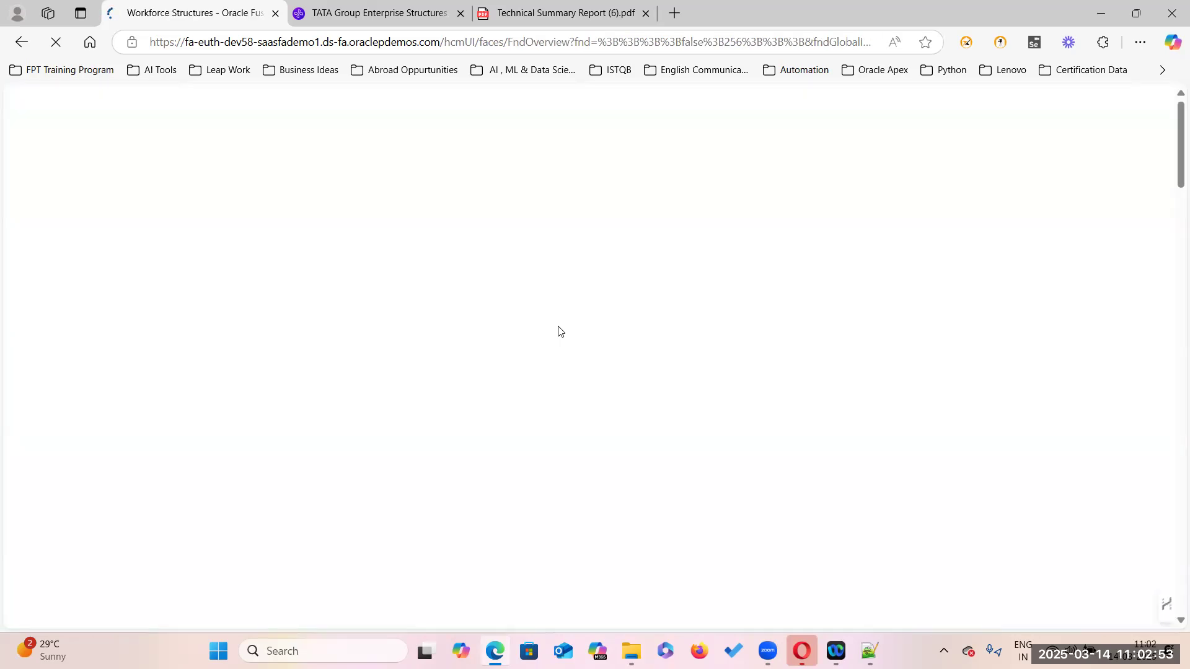
Look through the Workforce Structures tasks, from Jobs and Organizations to security profiles and data roles
{"action": "scroll", "coordinate": [449, 452], "scroll_direction": "down", "scroll_amount": 10}
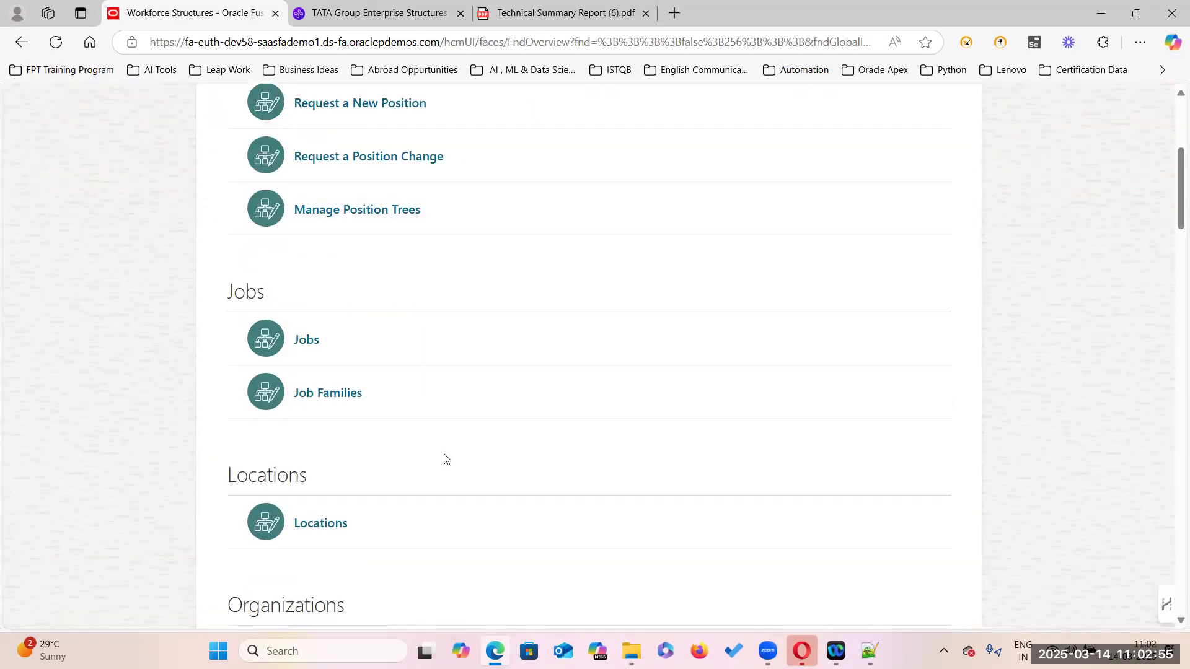
{"action": "scroll", "coordinate": [442, 458], "scroll_direction": "down", "scroll_amount": 3}
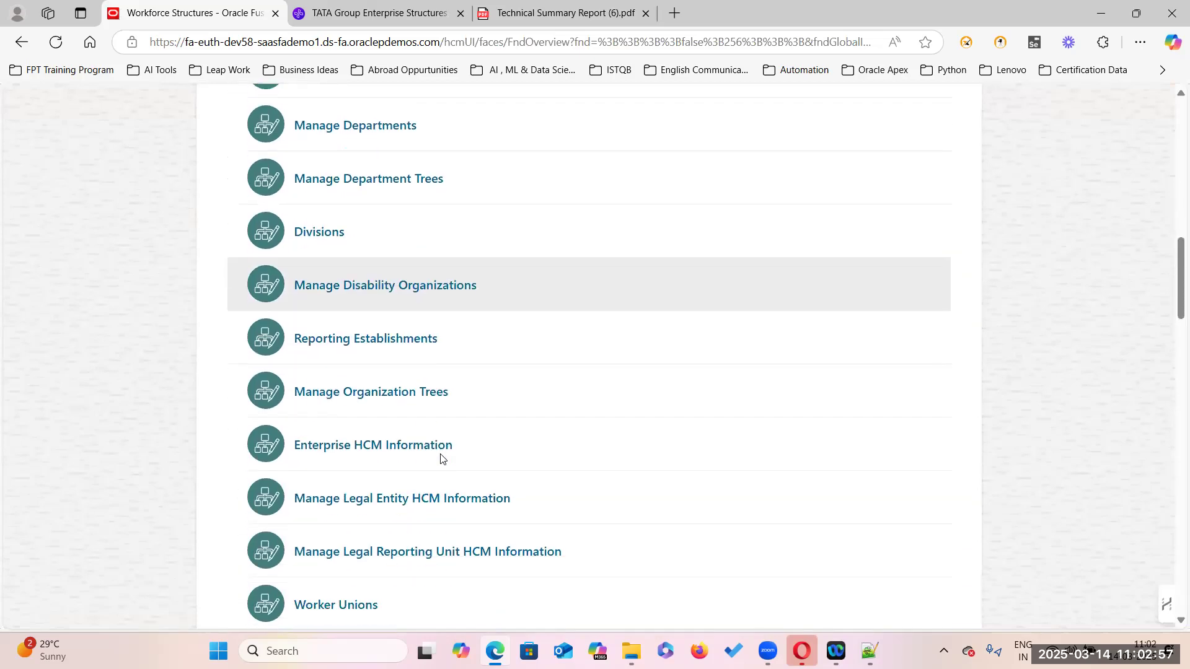
{"action": "scroll", "coordinate": [493, 469], "scroll_direction": "down", "scroll_amount": 3}
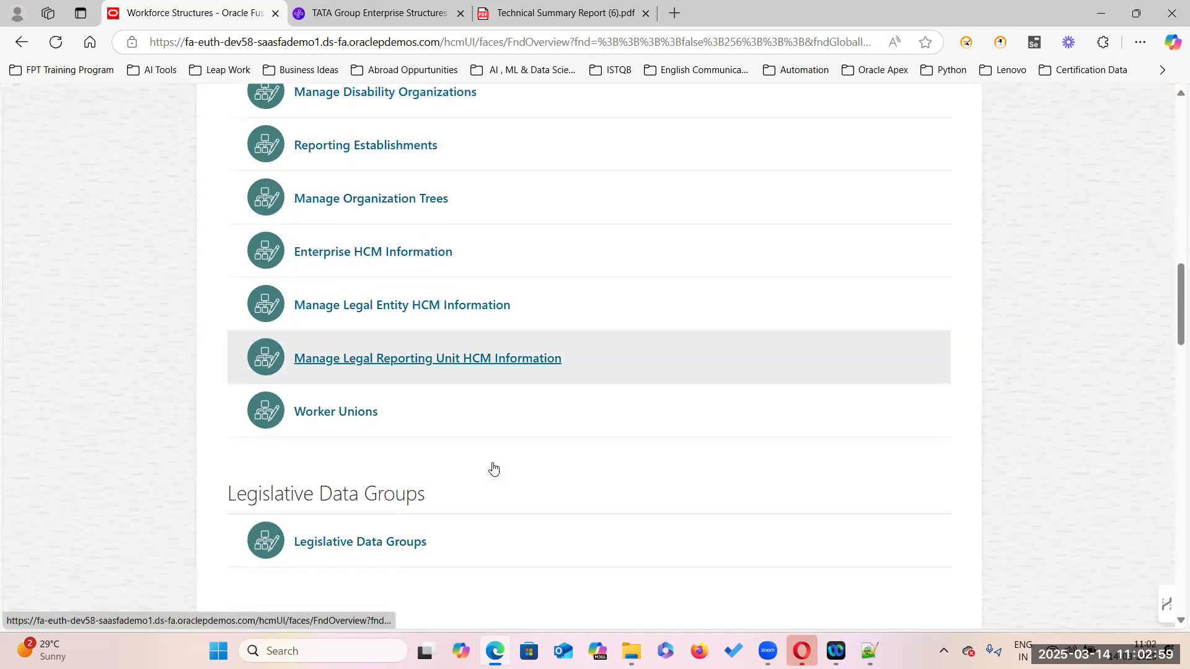
{"action": "scroll", "coordinate": [493, 469], "scroll_direction": "down", "scroll_amount": 5}
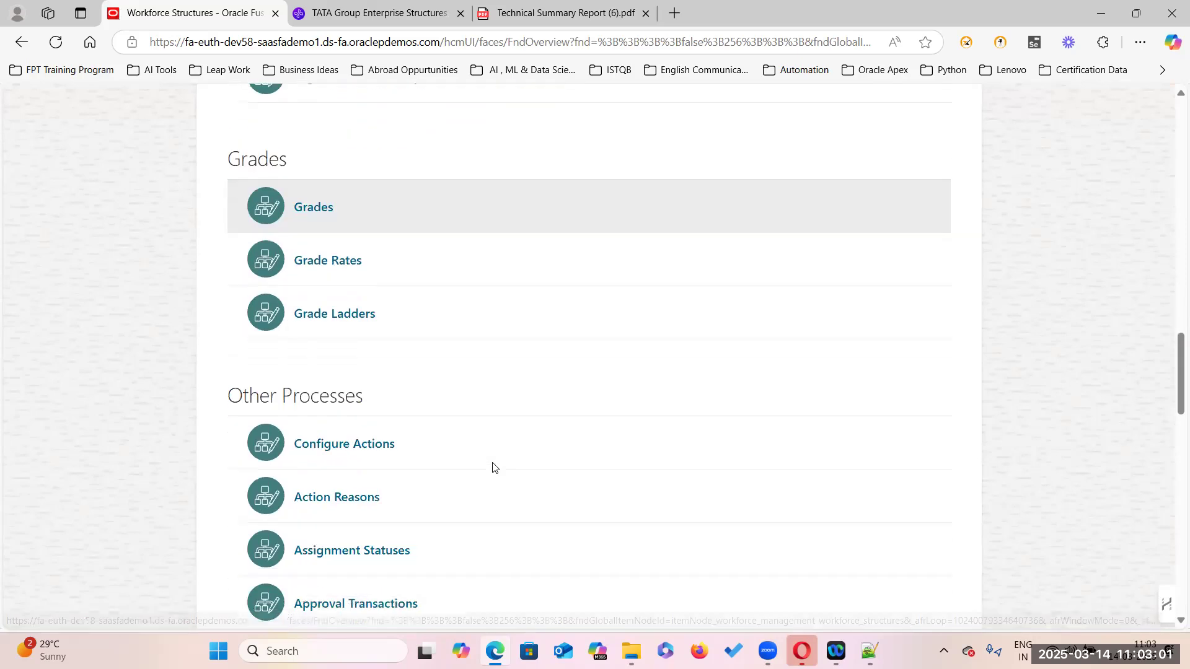
{"action": "scroll", "coordinate": [492, 469], "scroll_direction": "down", "scroll_amount": 4}
{"action": "scroll", "coordinate": [491, 469], "scroll_direction": "down", "scroll_amount": 7}
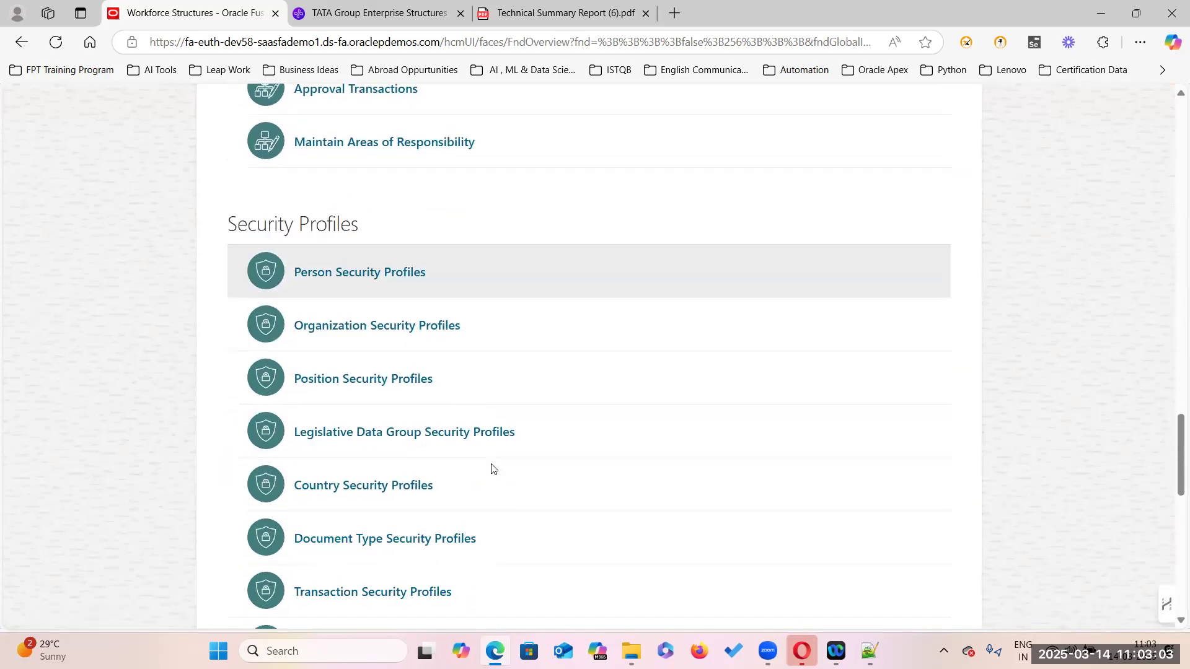
{"action": "scroll", "coordinate": [493, 470], "scroll_direction": "down", "scroll_amount": 3}
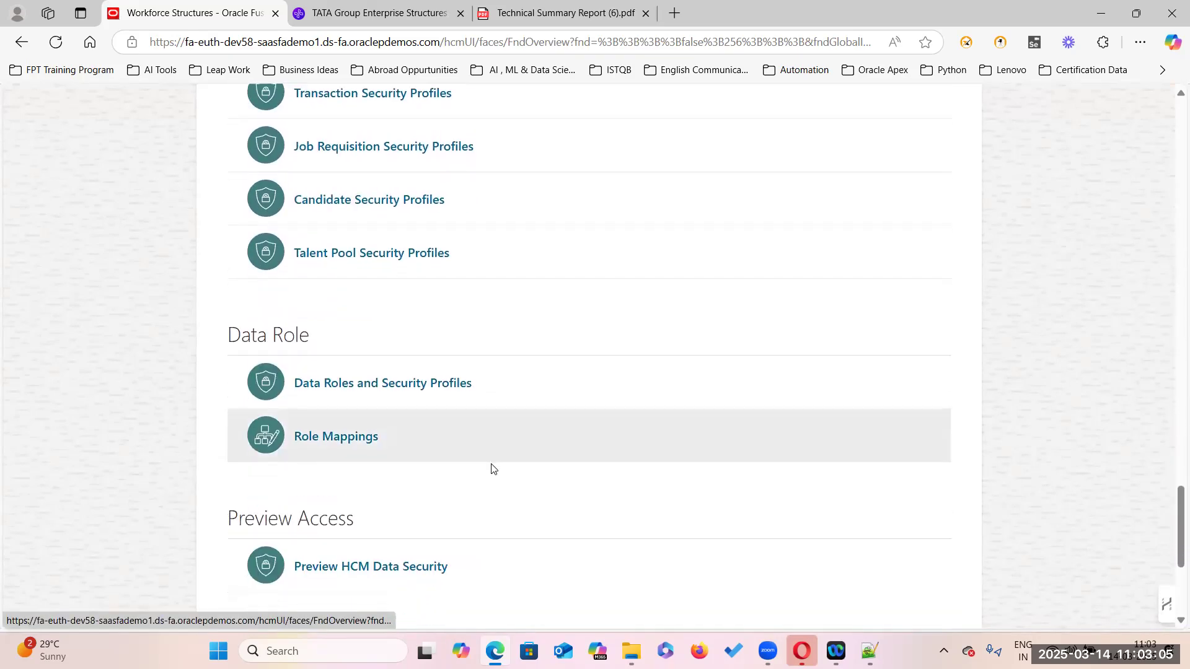
{"action": "scroll", "coordinate": [493, 469], "scroll_direction": "up", "scroll_amount": 11}
{"action": "scroll", "coordinate": [492, 470], "scroll_direction": "up", "scroll_amount": 11}
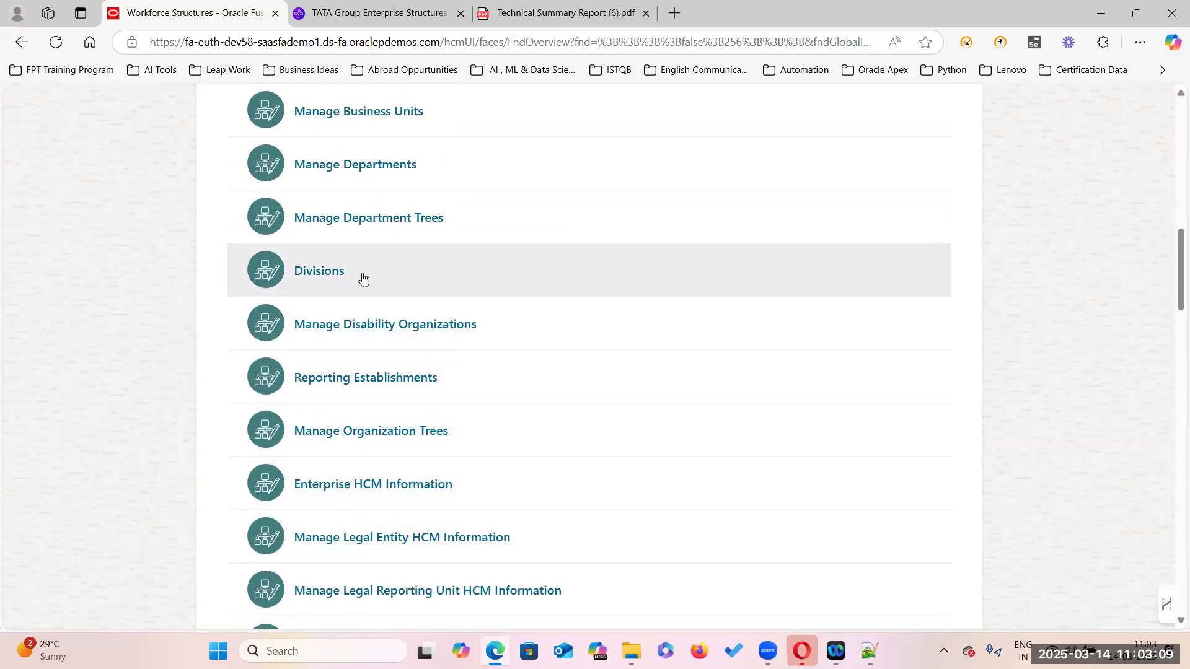
{"action": "scroll", "coordinate": [361, 276], "scroll_direction": "up", "scroll_amount": 2}
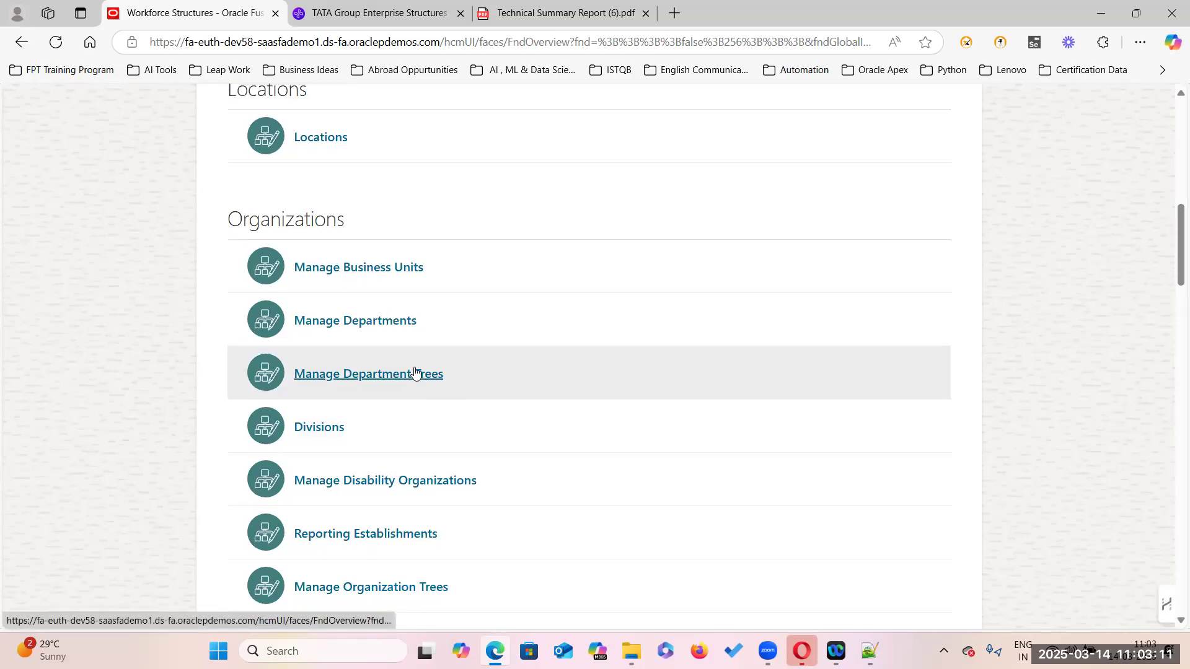
Open Manage Business Units from the Organizations tasks and ready its name search field
{"action": "scroll", "coordinate": [403, 372], "scroll_direction": "up", "scroll_amount": 4}
{"action": "scroll", "coordinate": [367, 569], "scroll_direction": "down", "scroll_amount": 3}
{"action": "left_click", "coordinate": [359, 343]}
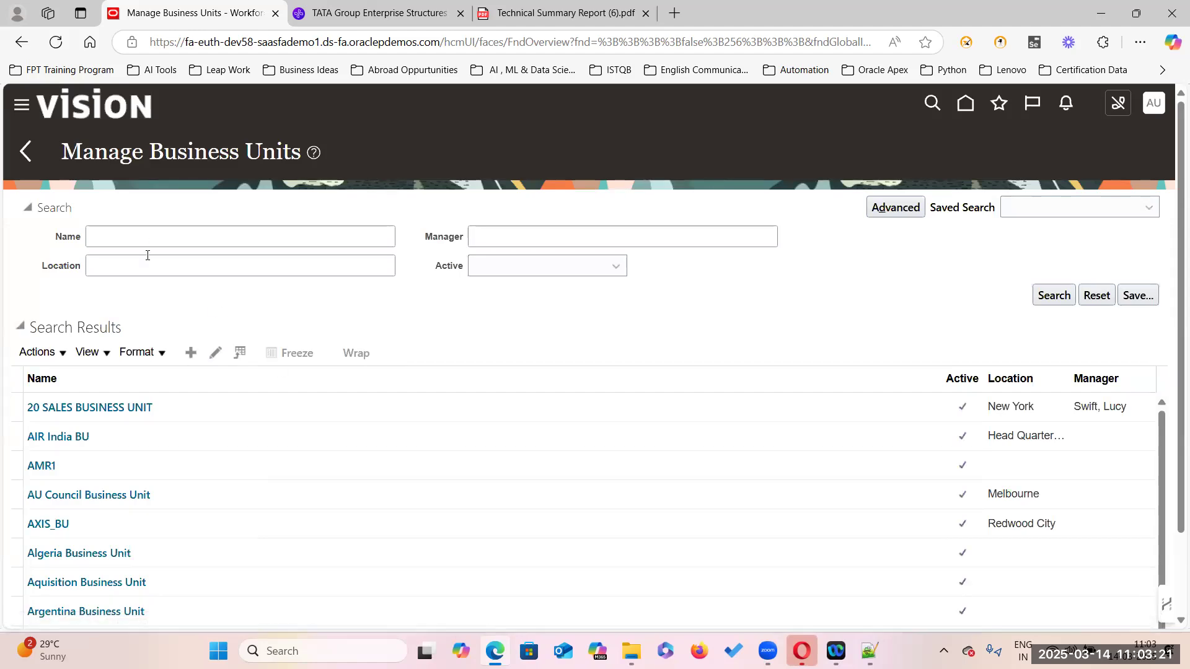
{"action": "left_click", "coordinate": [147, 237]}
Switch to Technical Summary Report (6) and copy the business unit name AIR India BU from page 7
{"action": "key", "text": "alt+Tab"}
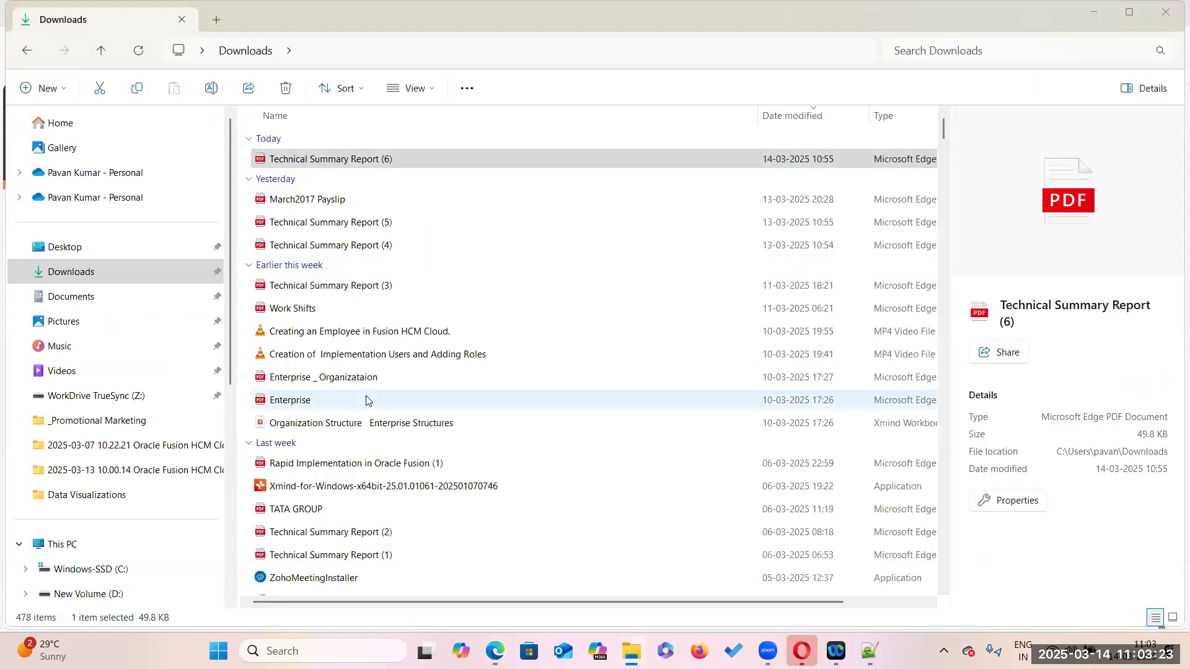
{"action": "key", "text": "alt+Tab"}
{"action": "key", "text": "Tab"}
{"action": "scroll", "coordinate": [599, 464], "scroll_direction": "down", "scroll_amount": 5}
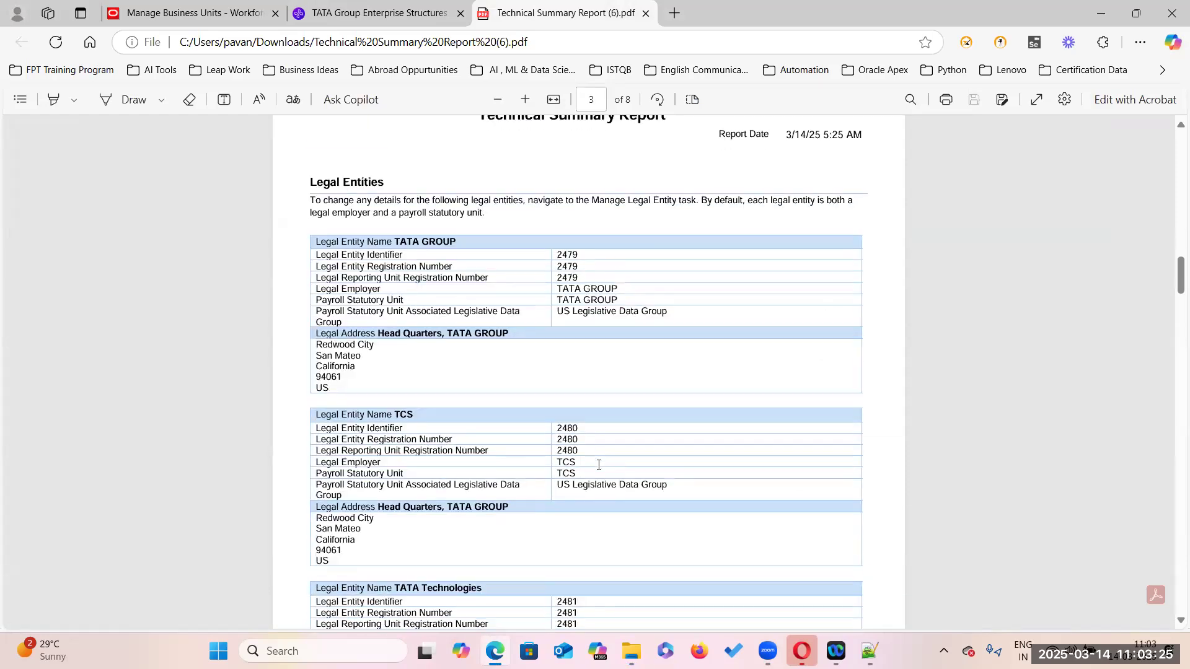
{"action": "scroll", "coordinate": [412, 420], "scroll_direction": "down", "scroll_amount": 10}
{"action": "scroll", "coordinate": [414, 423], "scroll_direction": "down", "scroll_amount": 4}
{"action": "scroll", "coordinate": [414, 424], "scroll_direction": "down", "scroll_amount": 8}
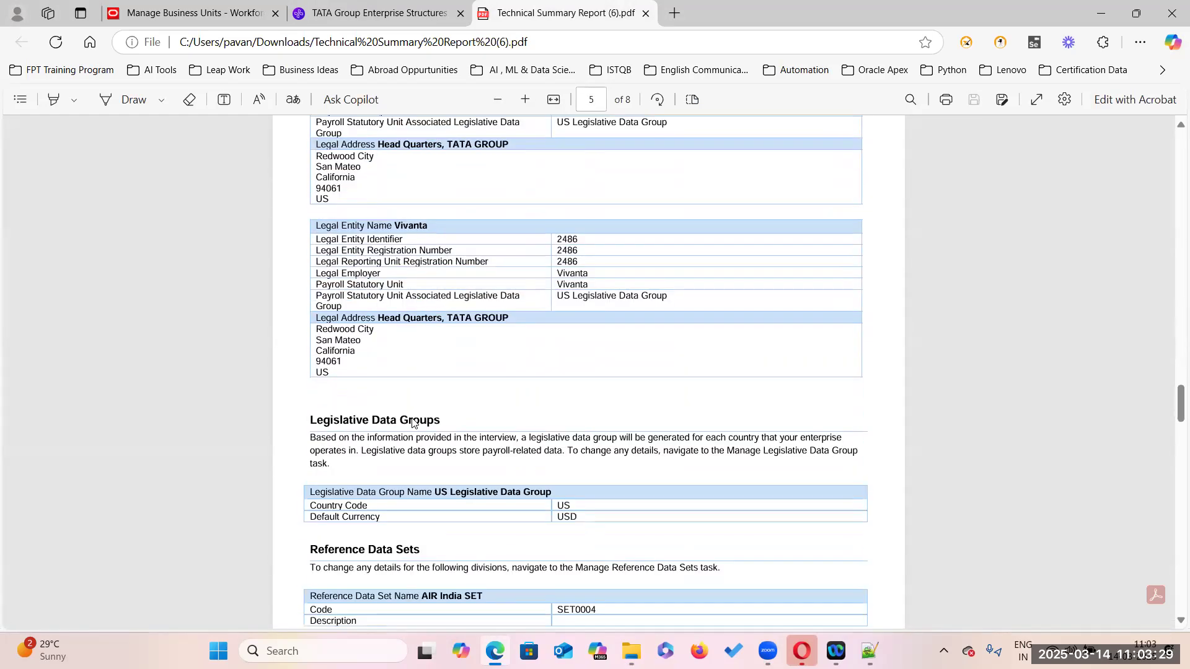
{"action": "scroll", "coordinate": [413, 421], "scroll_direction": "down", "scroll_amount": 8}
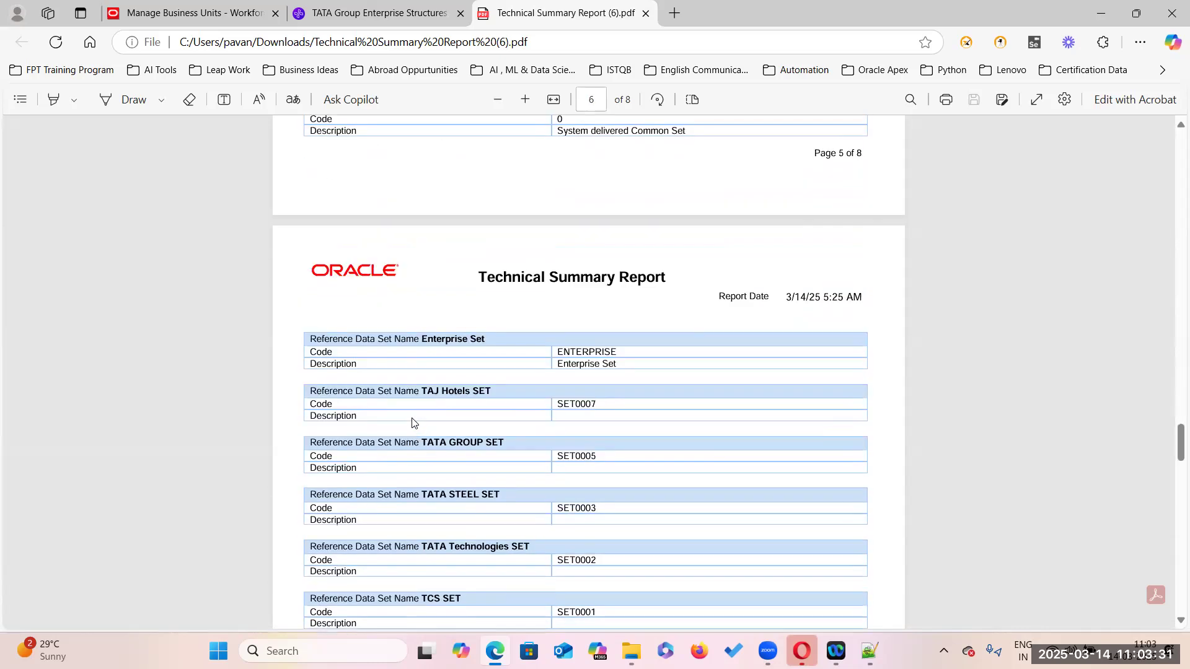
{"action": "scroll", "coordinate": [429, 394], "scroll_direction": "down", "scroll_amount": 10}
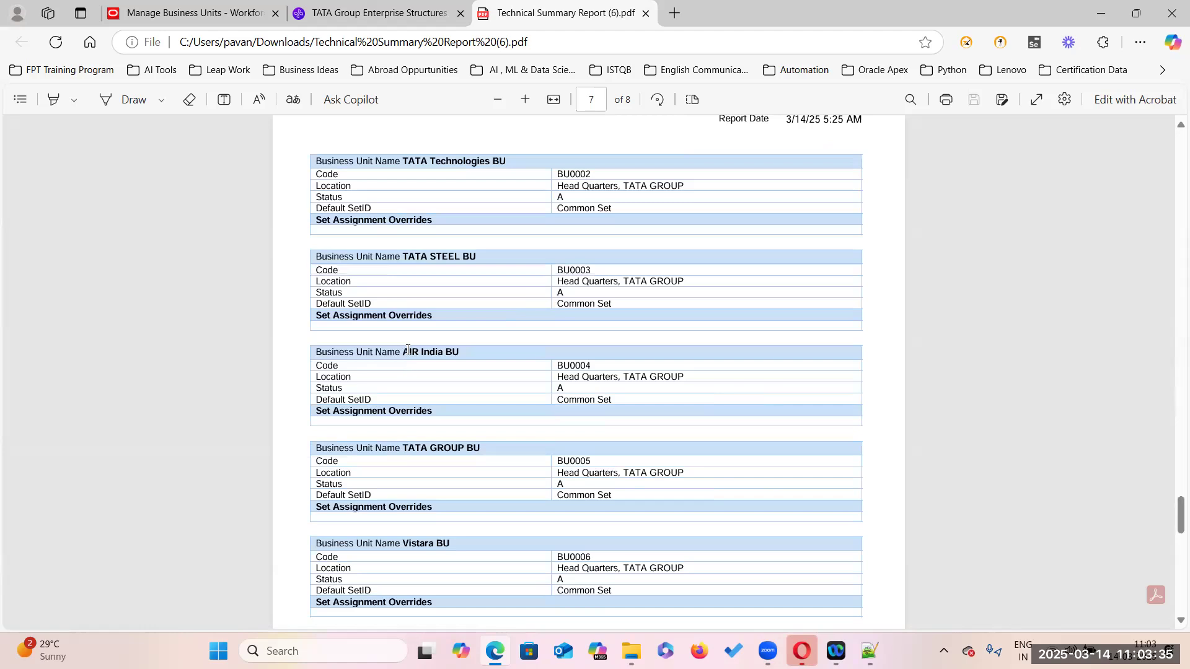
{"action": "left_click_drag", "start_coordinate": [406, 350], "coordinate": [459, 351]}
{"action": "key", "text": "ctrl+c"}
Return to Manage Business Units, search for the name AIR India BU, and view that unit's record without saving
{"action": "key", "text": "alt+Tab"}
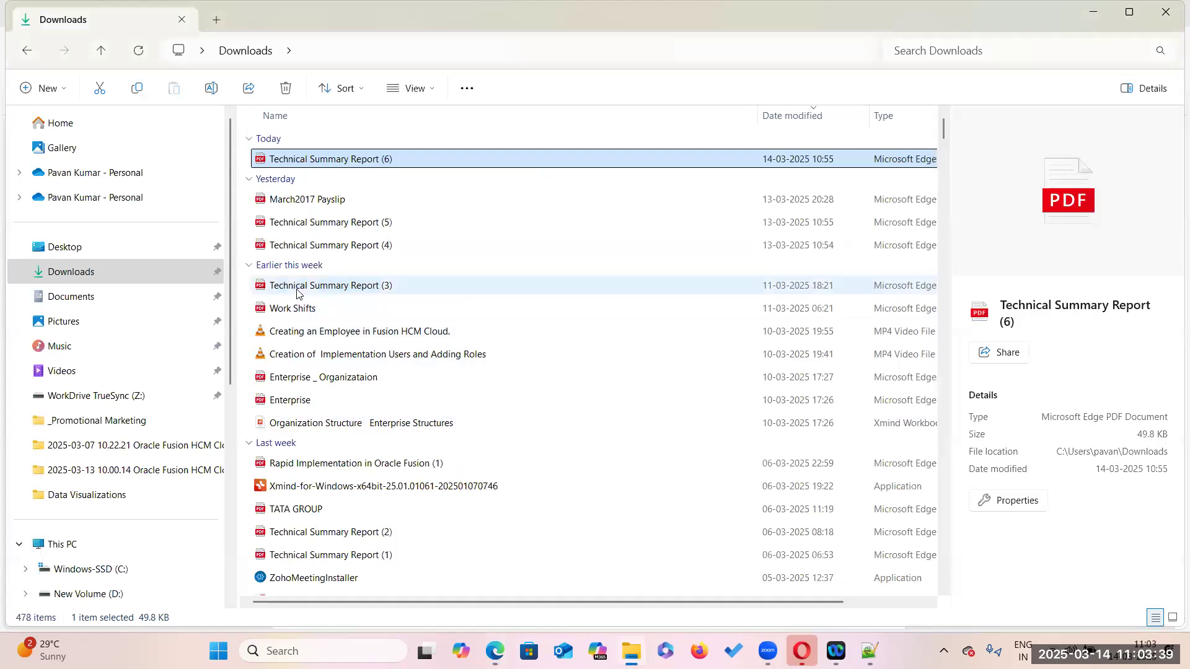
{"action": "key", "text": "alt+Tab"}
{"action": "key", "text": "alt+Tab"}
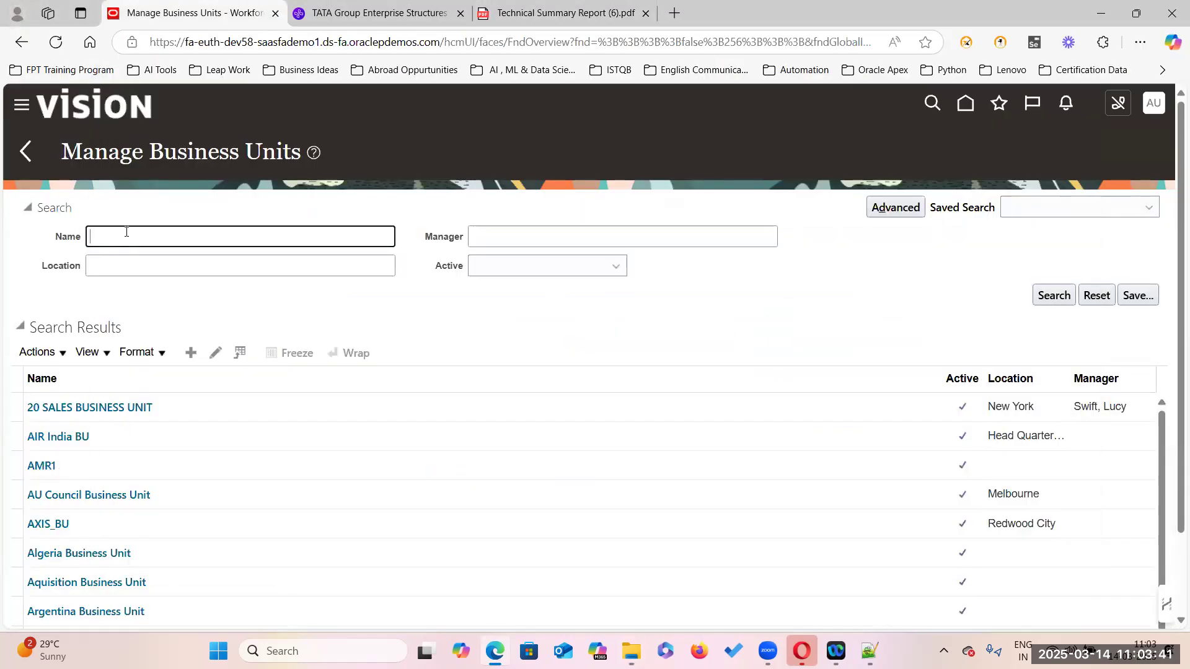
{"action": "left_click", "coordinate": [125, 234]}
{"action": "key", "text": "ctrl+v"}
{"action": "left_click", "coordinate": [1053, 295]}
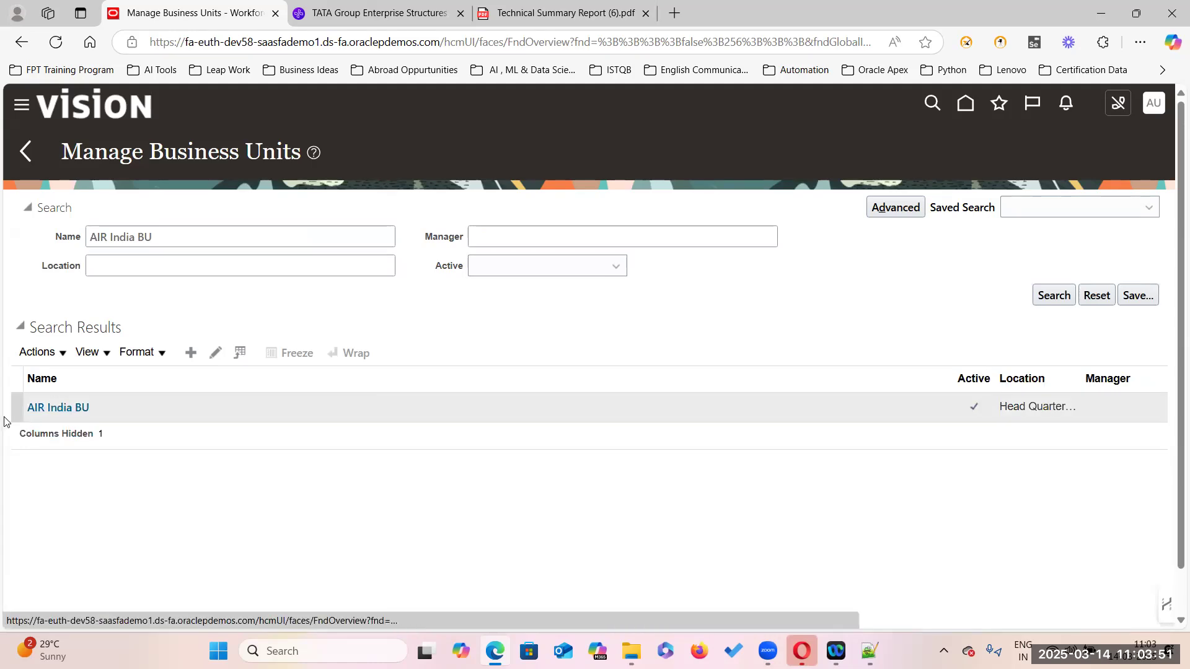
{"action": "left_click", "coordinate": [62, 408]}
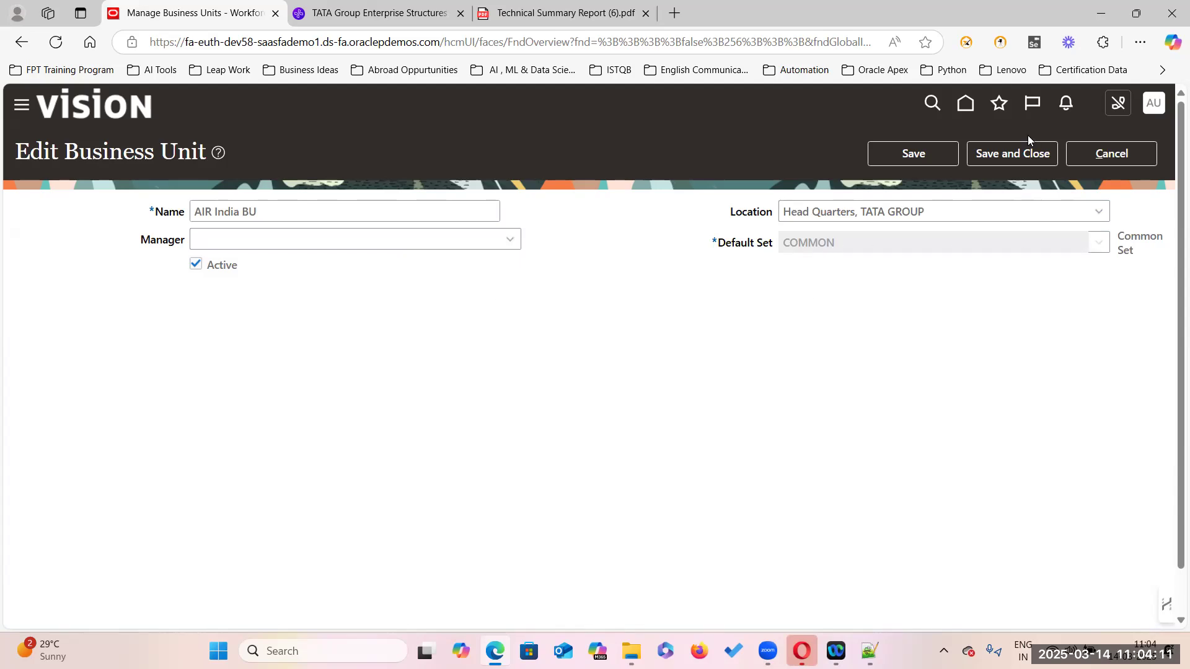
{"action": "left_click", "coordinate": [1110, 155]}
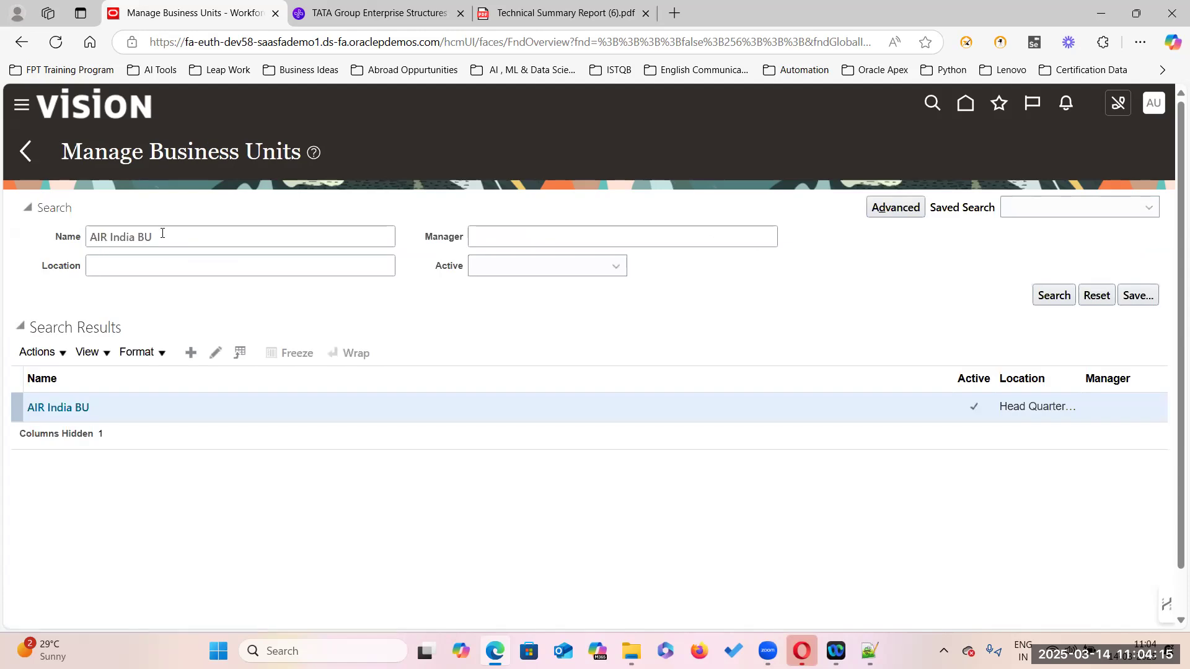
Switch to the technical summary report and copy the business unit name Vistara BU
{"action": "key", "text": "alt+Tab"}
{"action": "key", "text": "alt+Tab"}
{"action": "key", "text": "Tab"}
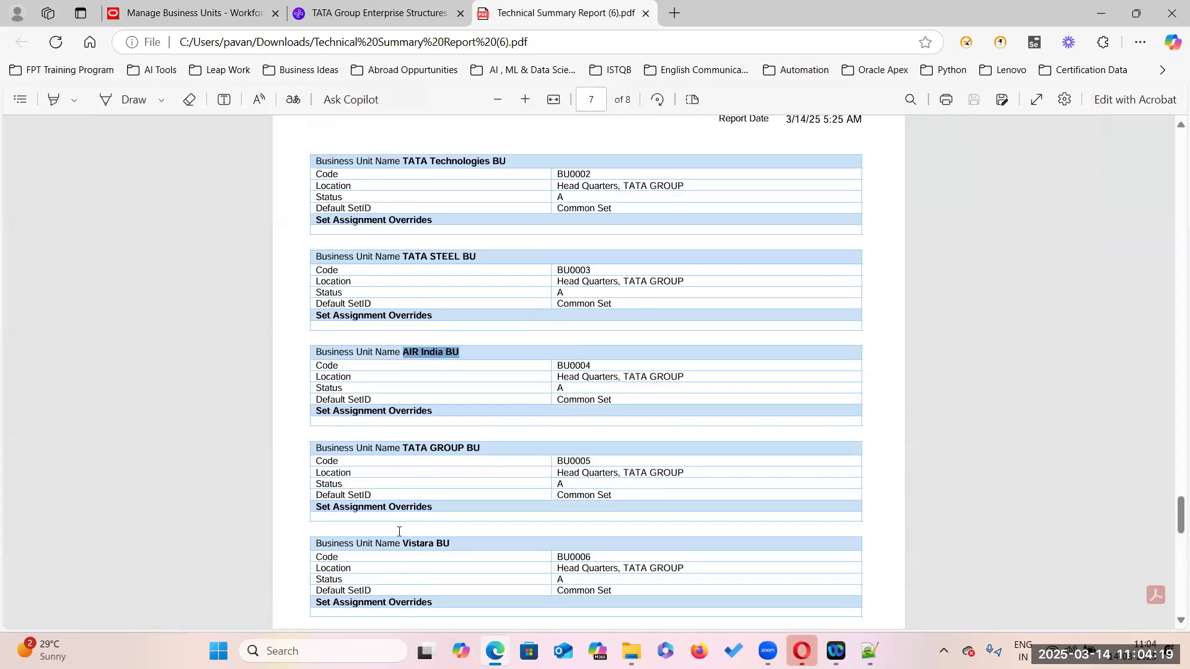
{"action": "left_click_drag", "start_coordinate": [403, 544], "coordinate": [450, 544]}
{"action": "key", "text": "ctrl+c"}
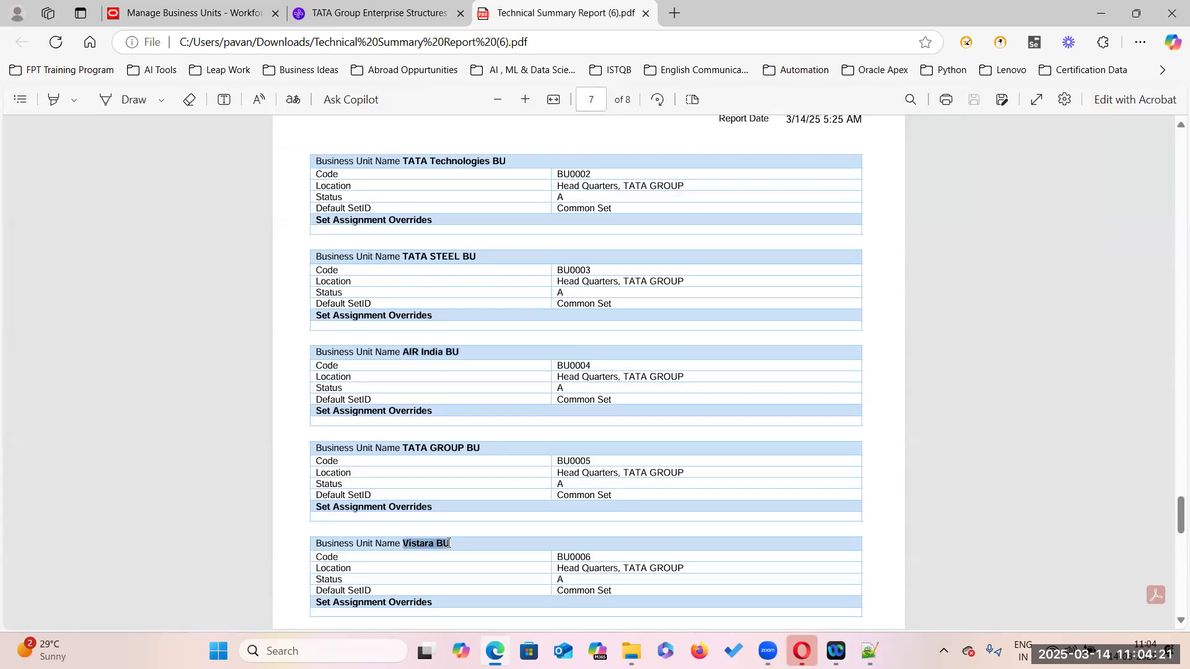
Return to Manage Business Units and search for the copied name Vistara BU
{"action": "key", "text": "alt+Tab"}
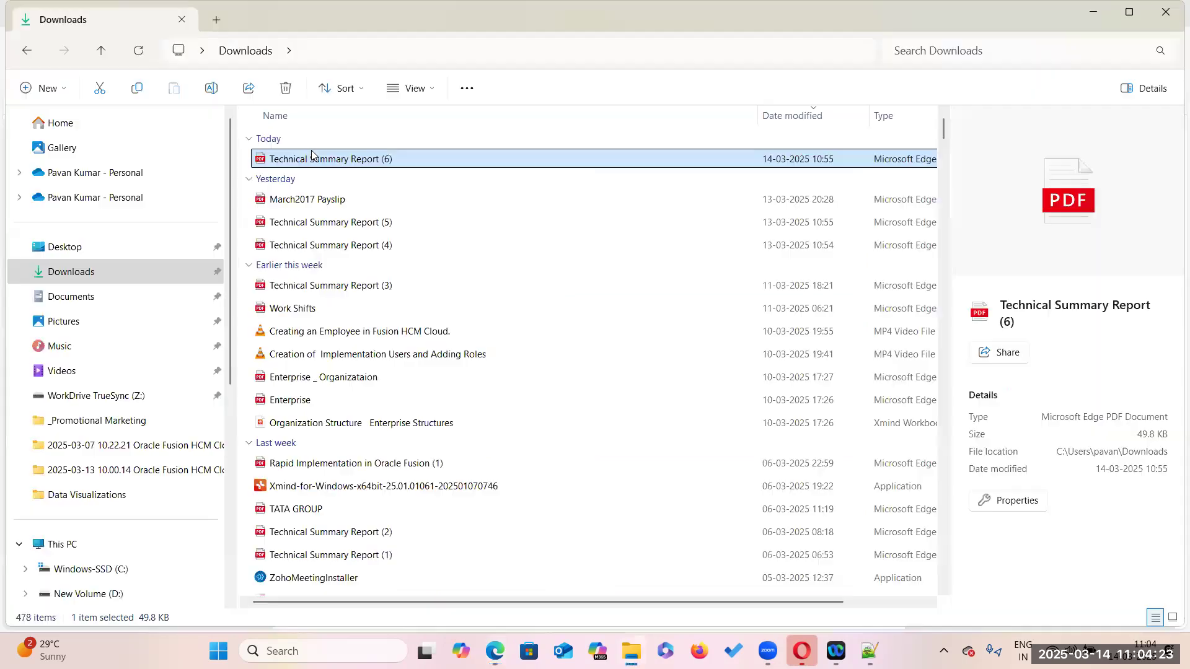
{"action": "key", "text": "alt+Tab"}
{"action": "key", "text": "Tab"}
{"action": "left_click", "coordinate": [152, 236]}
{"action": "left_click_drag", "start_coordinate": [152, 237], "coordinate": [93, 232]}
{"action": "key", "text": "ctrl+v"}
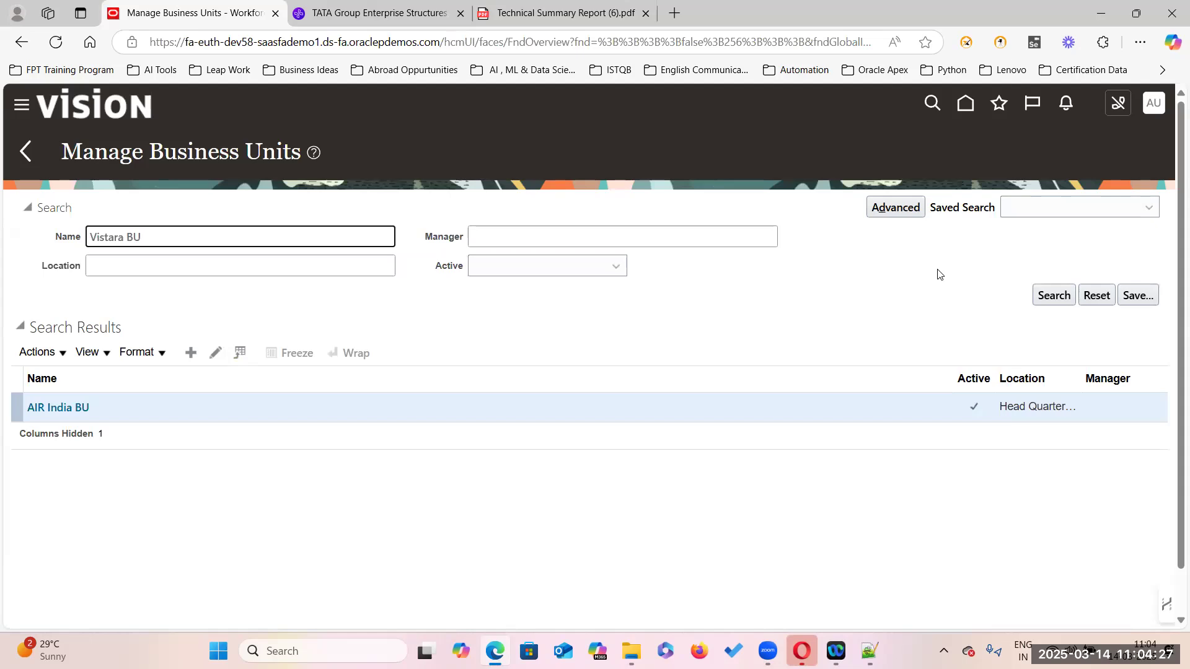
{"action": "left_click", "coordinate": [1056, 295]}
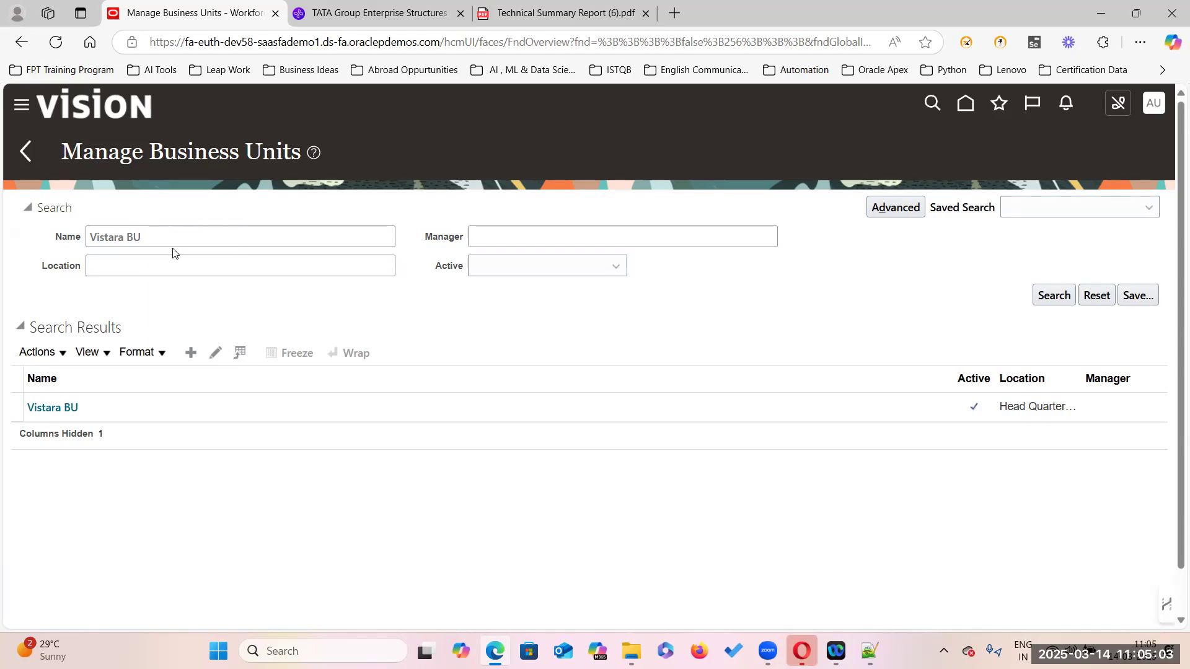
{"action": "key", "text": "alt+Tab"}
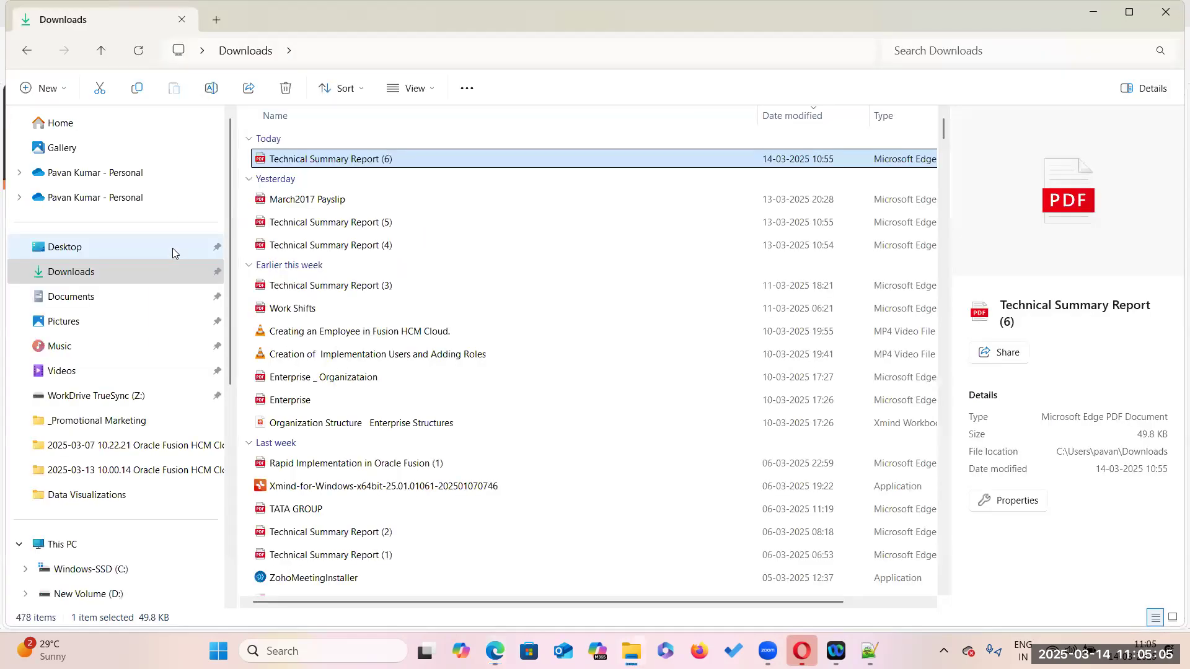
{"action": "key", "text": "alt+Tab"}
{"action": "key", "text": "alt+Tab"}
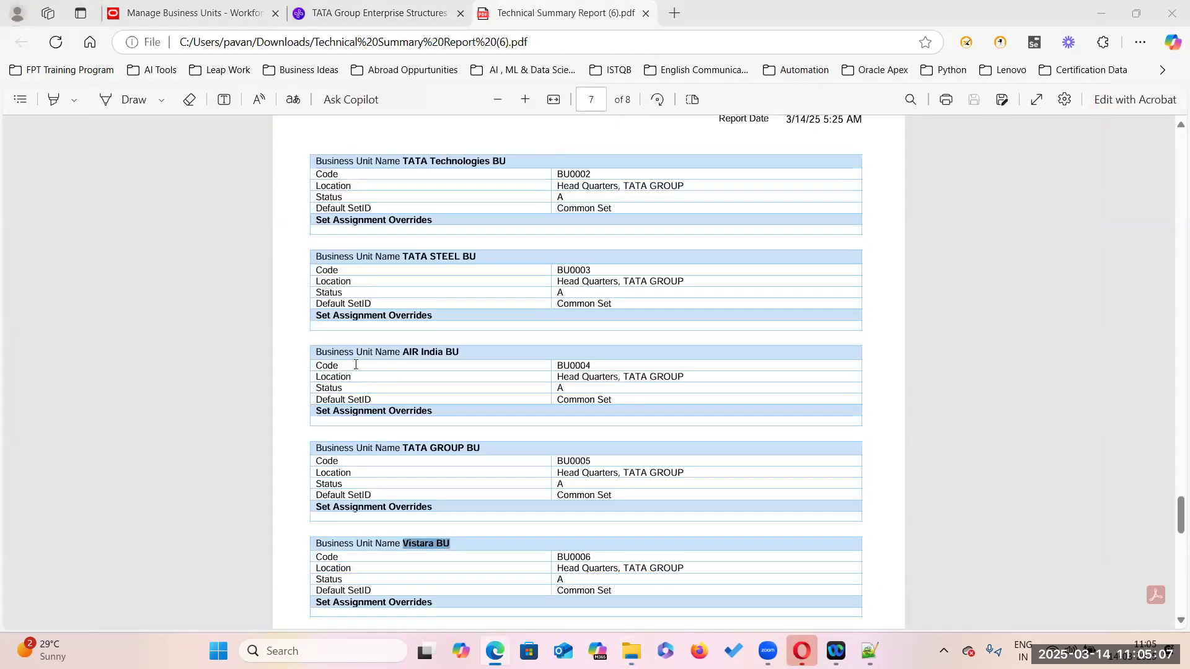
{"action": "key", "text": "alt+Tab"}
{"action": "key", "text": "alt+Tab"}
{"action": "key", "text": "alt+Tab"}
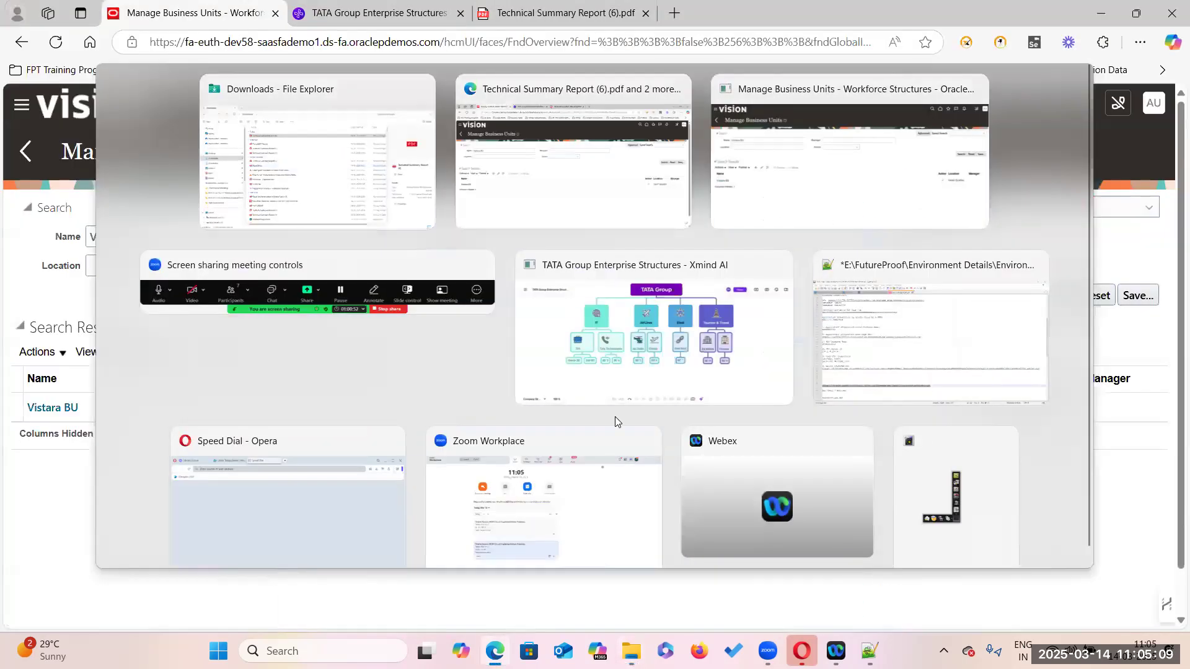
Go to Setup and Maintenance and open the task Search page
{"action": "left_click", "coordinate": [1153, 103]}
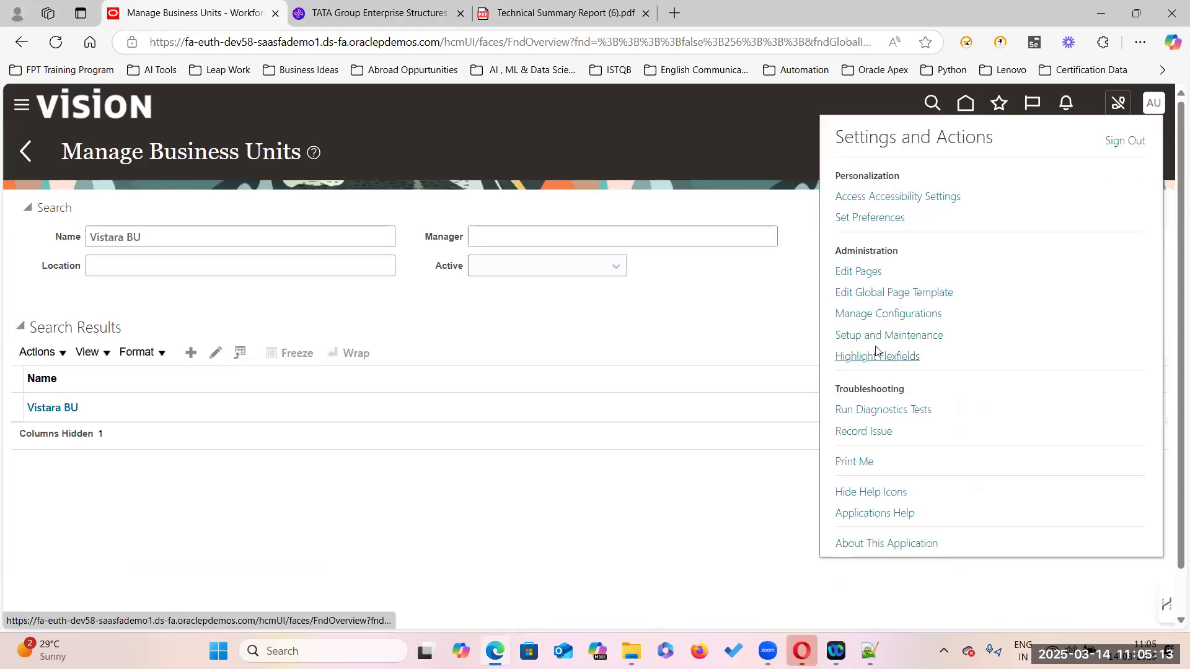
{"action": "left_click", "coordinate": [898, 340]}
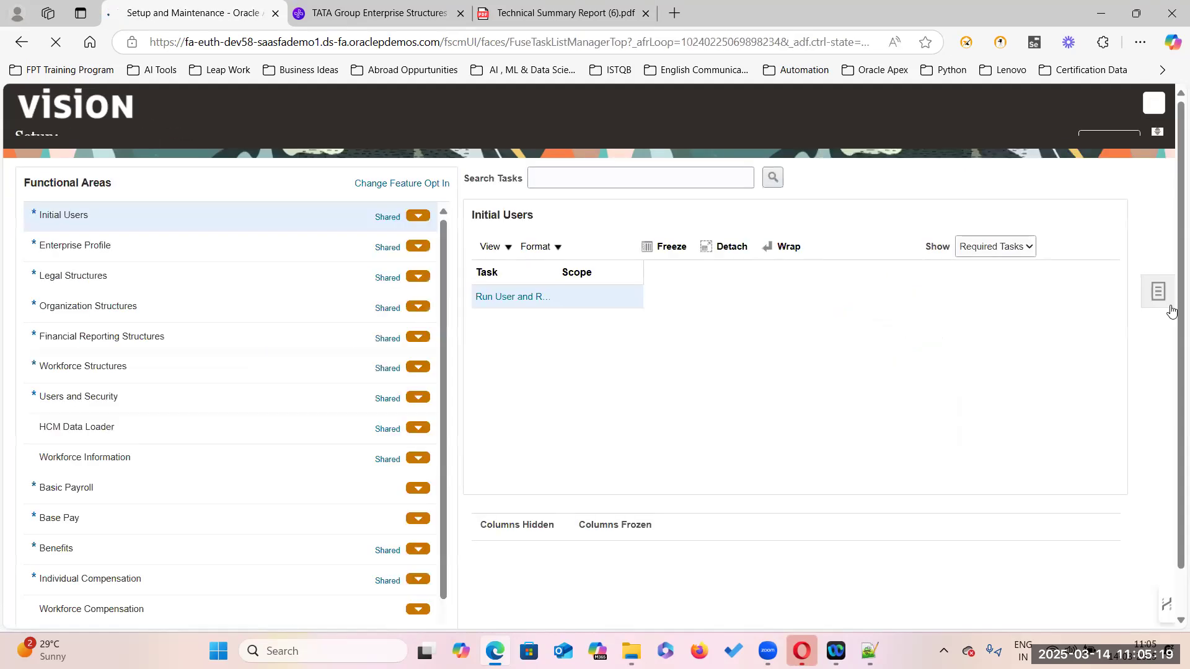
{"action": "left_click", "coordinate": [1154, 312]}
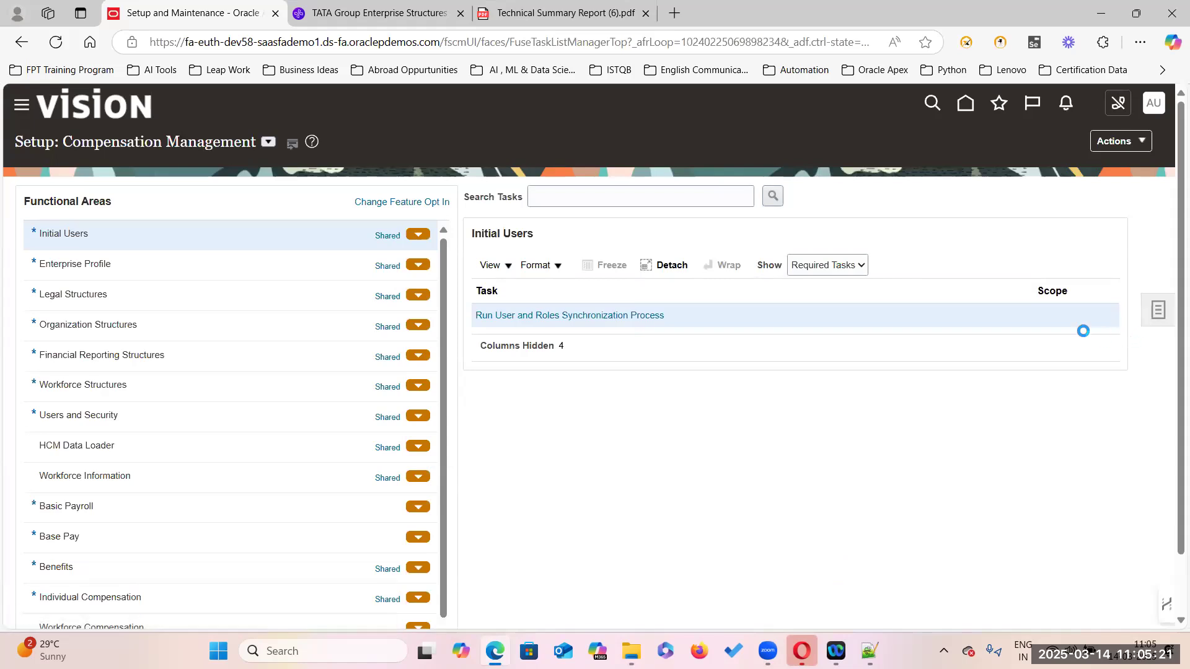
{"action": "left_click", "coordinate": [1026, 317]}
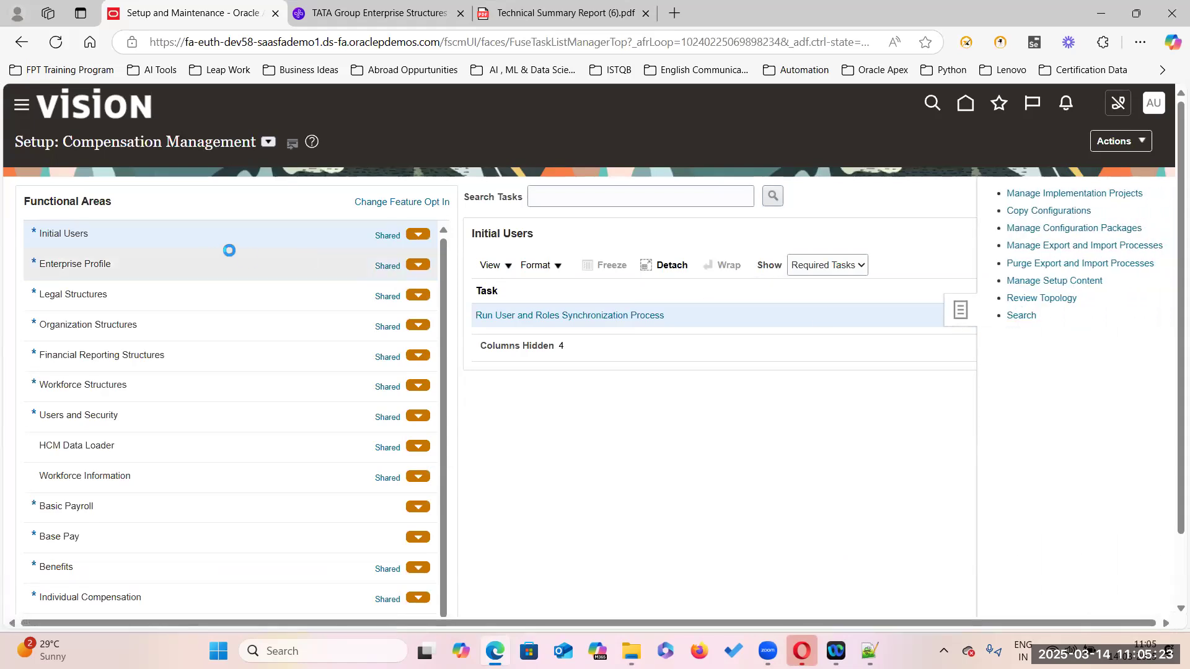
Add Offerings and Functional Areas to the search match types, search for Manage Legal%, and open the Manage Legal Entity task
{"action": "left_click", "coordinate": [259, 198]}
{"action": "left_click", "coordinate": [287, 224]}
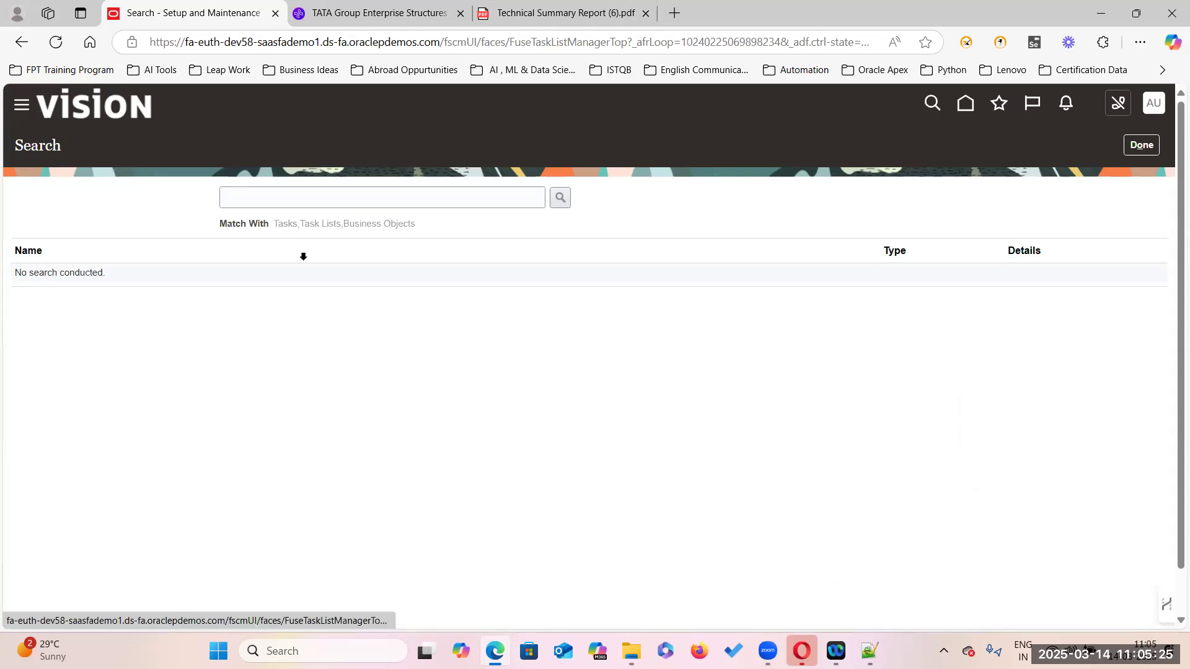
{"action": "left_click", "coordinate": [248, 283]}
{"action": "left_click", "coordinate": [375, 407]}
{"action": "type", "text": "M"}
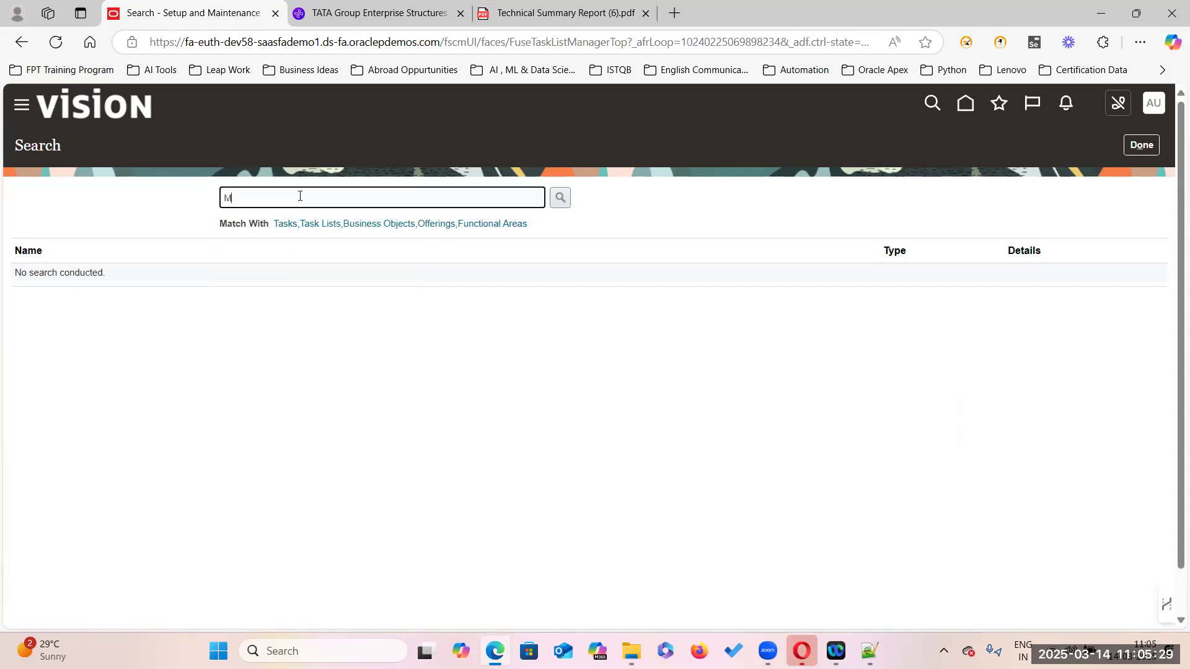
{"action": "type", "text": "anage Legal%"}
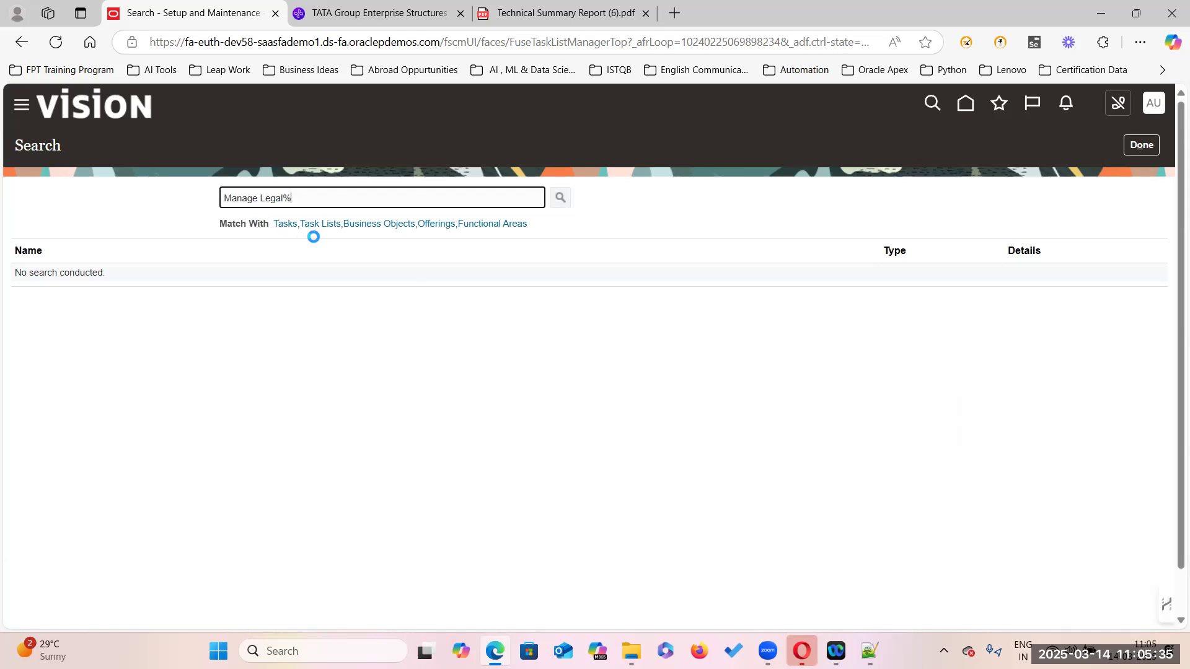
{"action": "key", "text": "Return"}
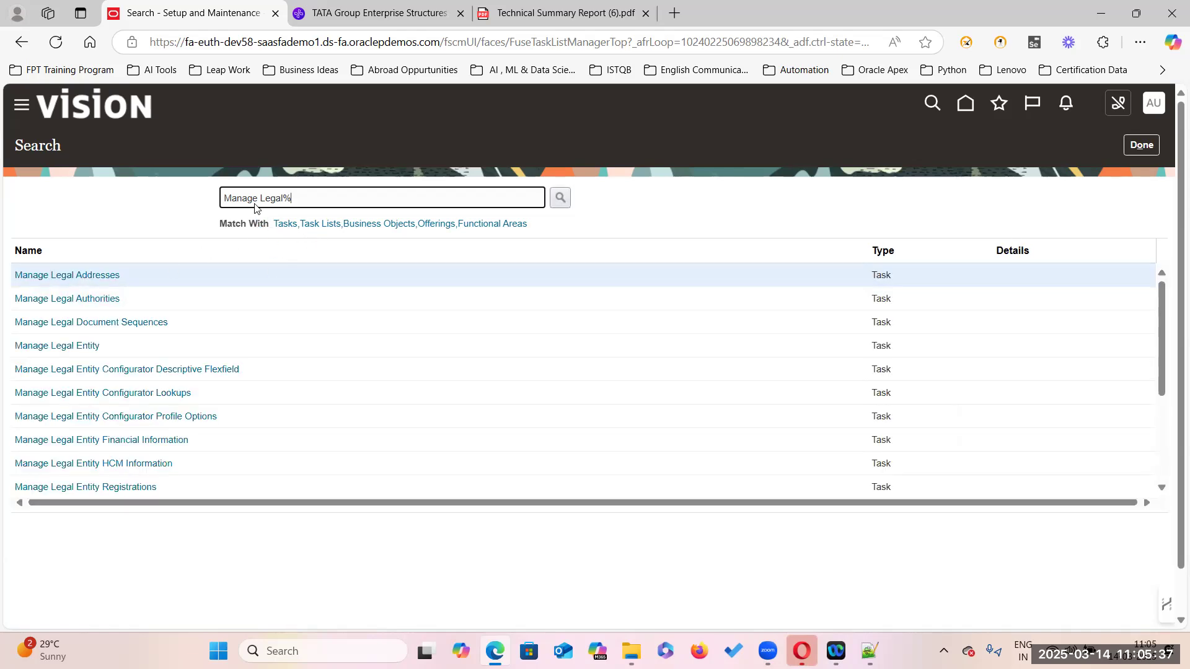
{"action": "left_click", "coordinate": [65, 346]}
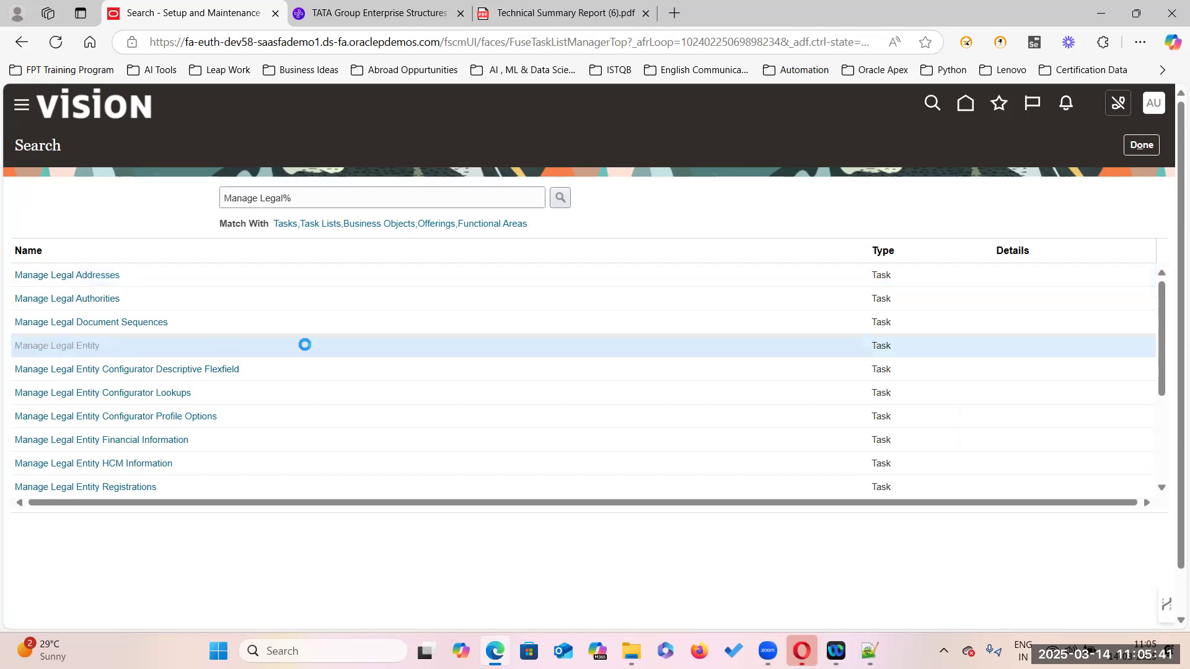
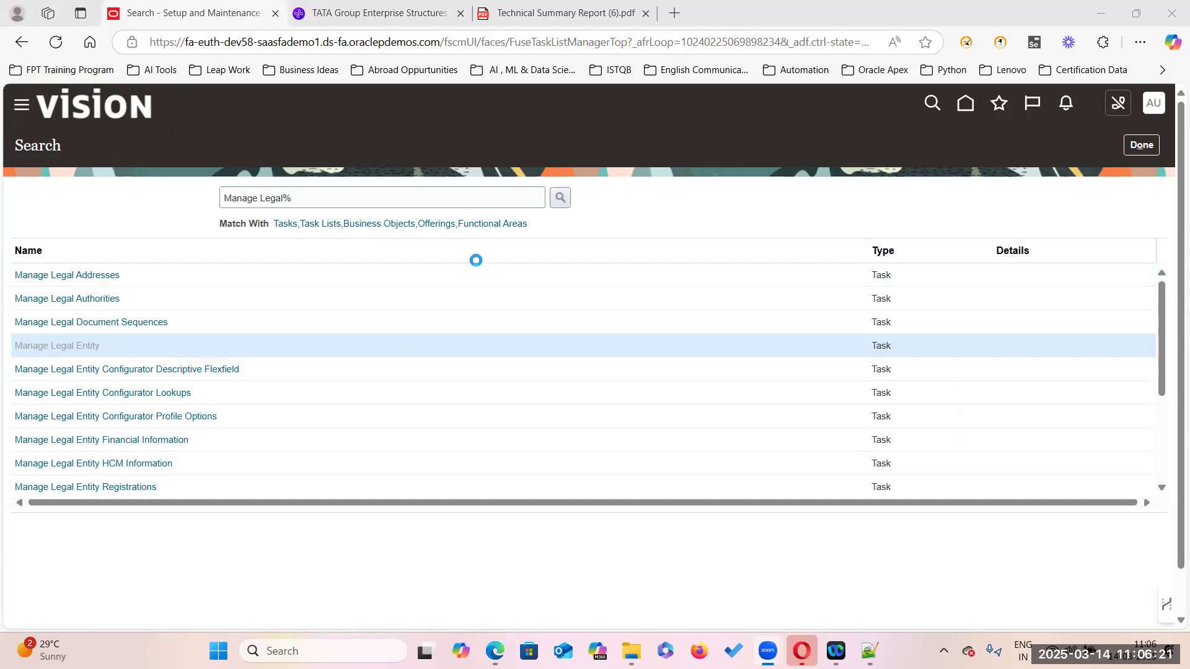
Check the internet connection speed with Fast.com in a new browser tab
{"action": "left_click", "coordinate": [674, 13]}
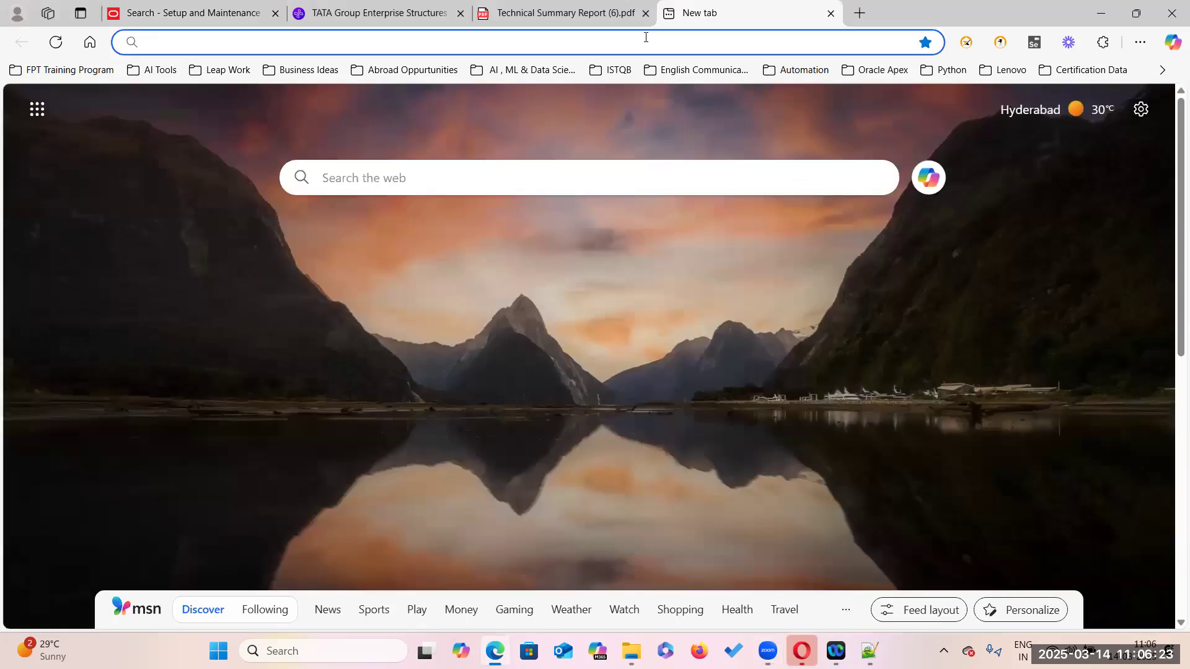
{"action": "type", "text": "fast"}
{"action": "key", "text": "Return"}
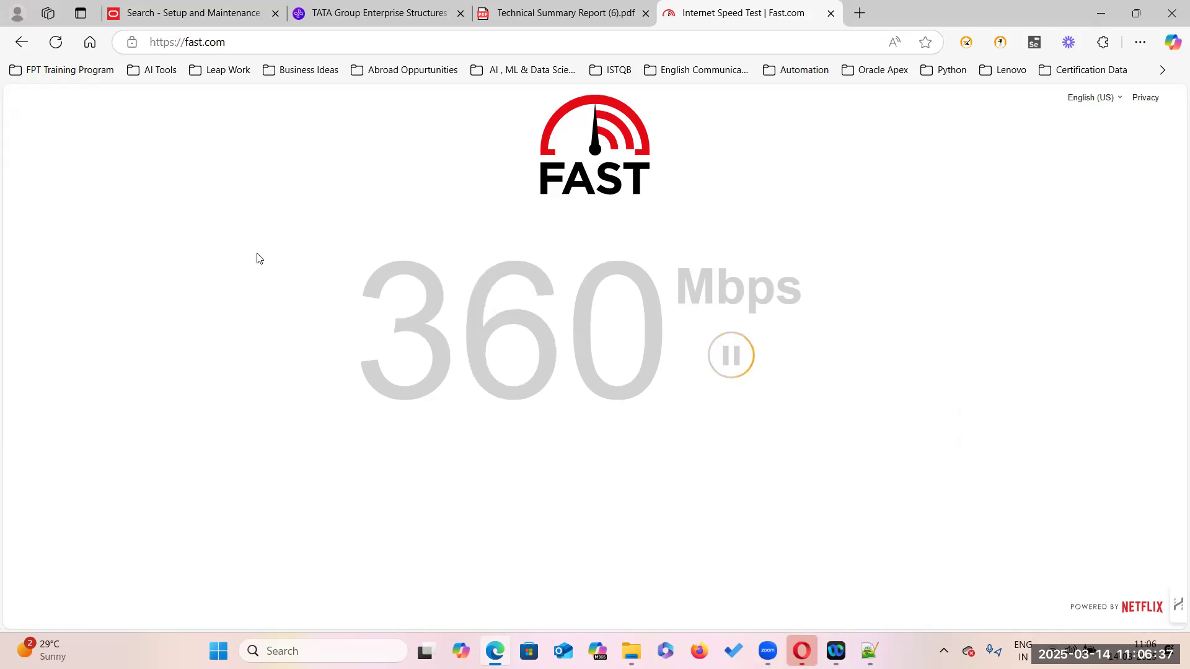
Return to Oracle, cancel creating a legal entity, and open the Manage Legal Entity HCM Information task from the search results
{"action": "left_click", "coordinate": [194, 15]}
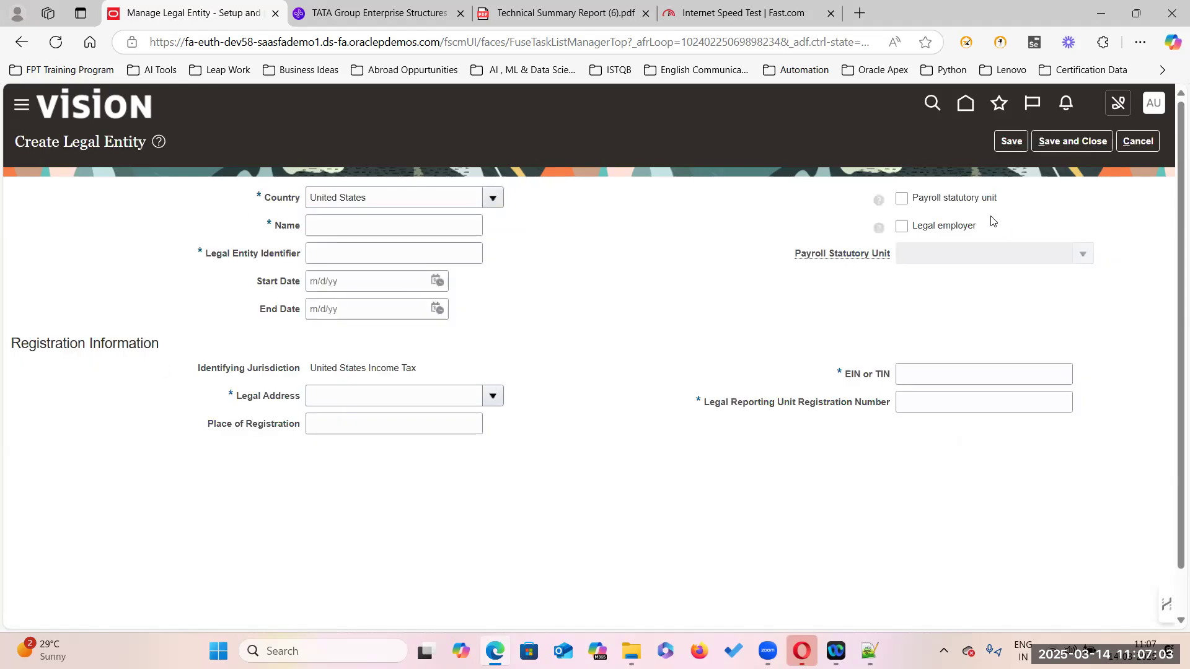
{"action": "left_click", "coordinate": [1140, 142]}
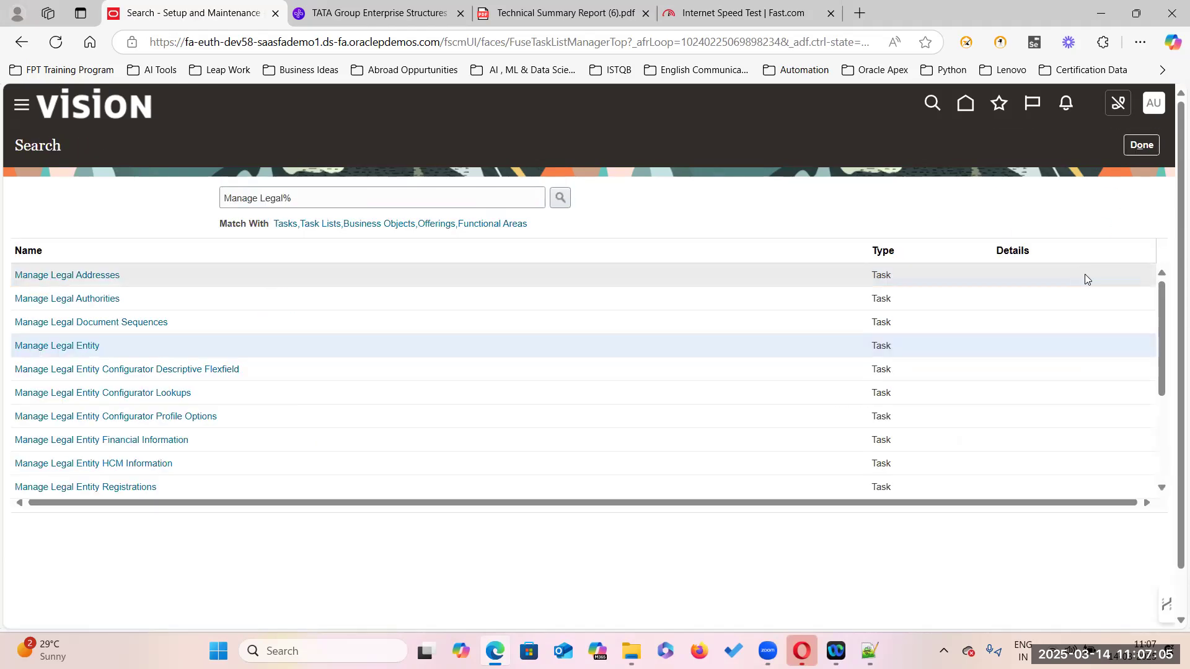
{"action": "scroll", "coordinate": [142, 426], "scroll_direction": "down", "scroll_amount": 5}
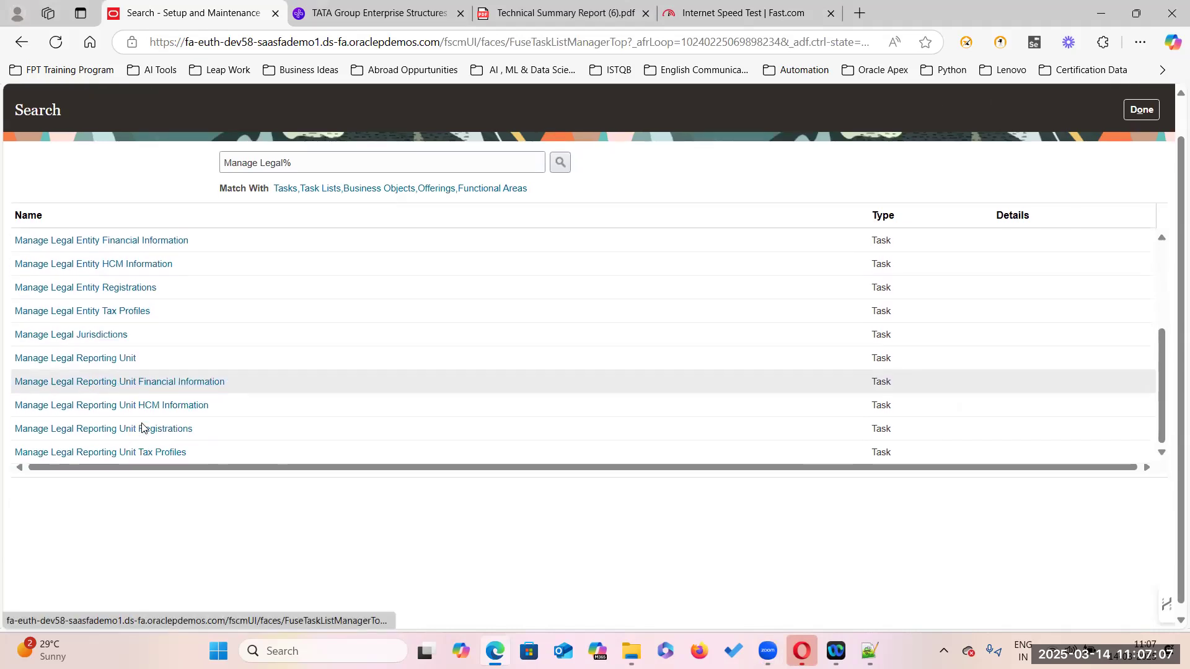
{"action": "scroll", "coordinate": [82, 425], "scroll_direction": "down", "scroll_amount": 3}
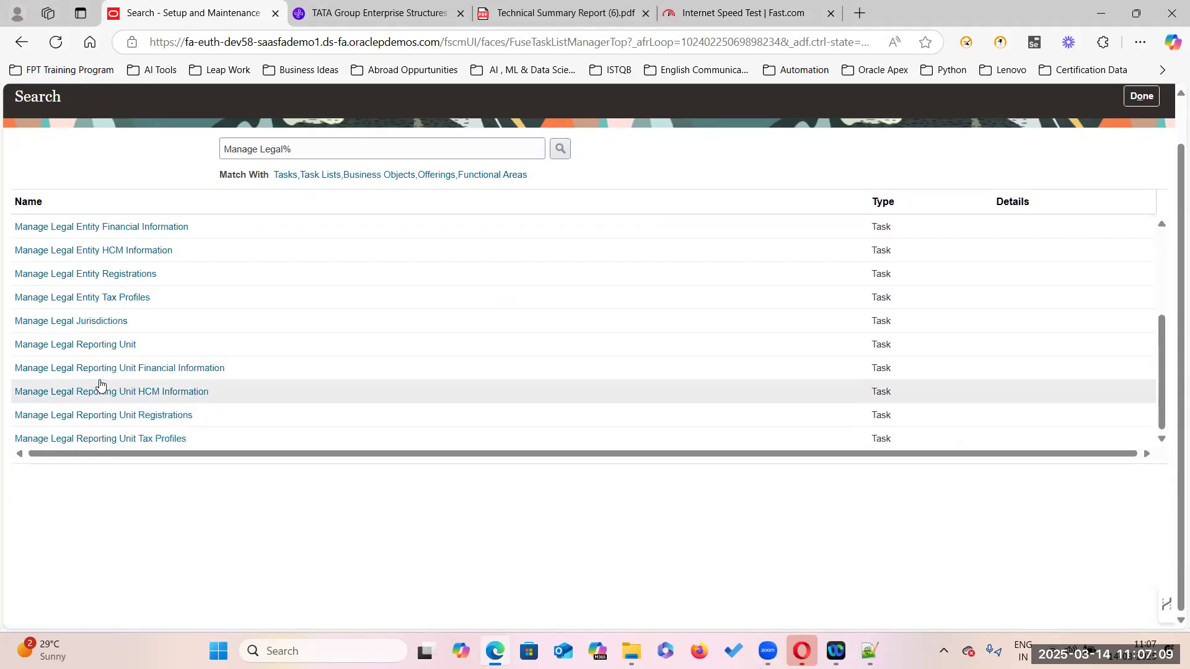
{"action": "scroll", "coordinate": [87, 347], "scroll_direction": "up", "scroll_amount": 3}
{"action": "scroll", "coordinate": [75, 289], "scroll_direction": "up", "scroll_amount": 3}
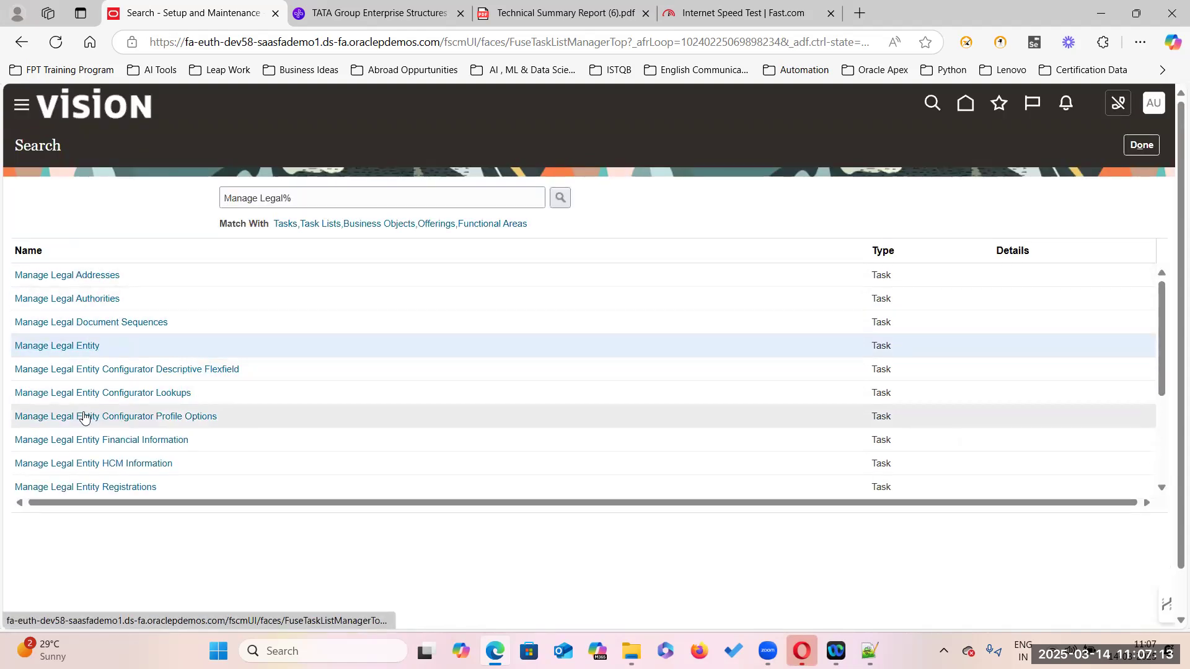
{"action": "left_click", "coordinate": [93, 465]}
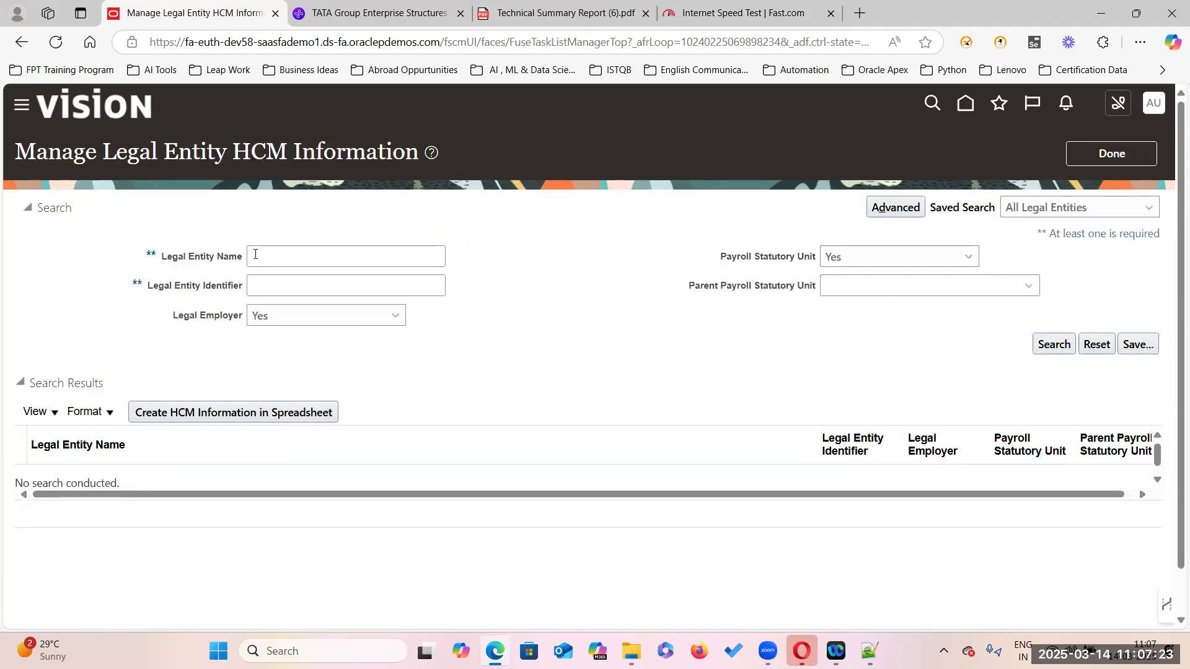
Switch to Technical Summary Report (6) and copy the legal entity name TAJ Hotels from page 5
{"action": "left_click", "coordinate": [281, 259]}
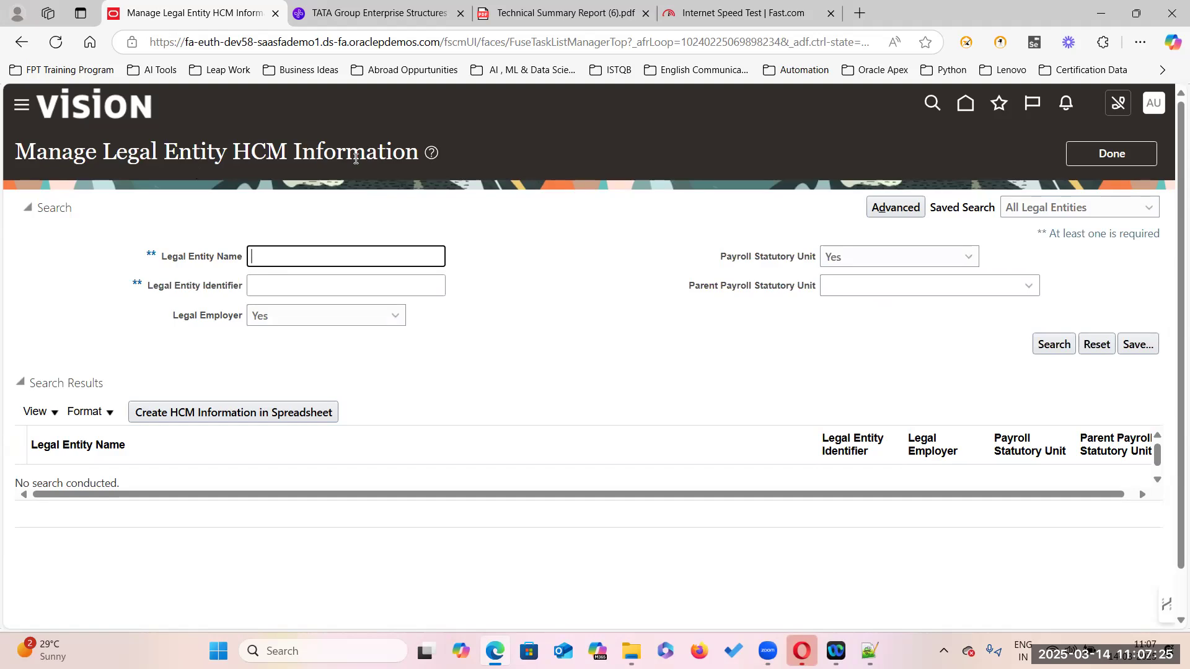
{"action": "key", "text": "alt+Tab"}
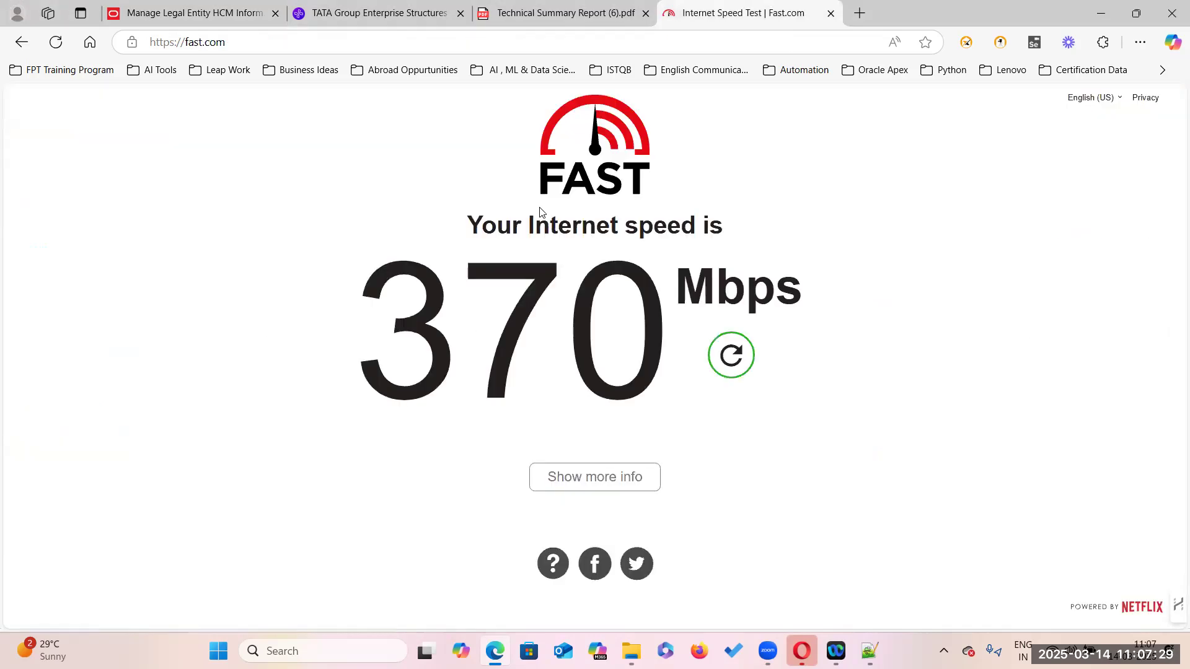
{"action": "key", "text": "ctrl+shift+Tab"}
{"action": "scroll", "coordinate": [430, 322], "scroll_direction": "down", "scroll_amount": 15}
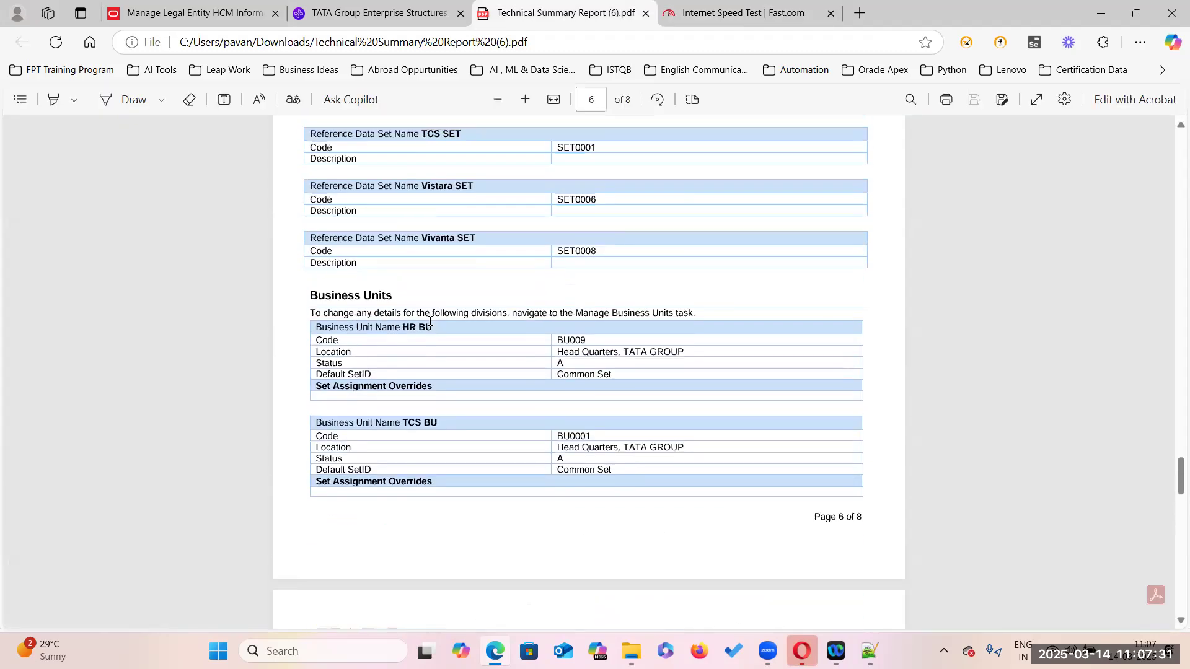
{"action": "scroll", "coordinate": [430, 322], "scroll_direction": "up", "scroll_amount": 20}
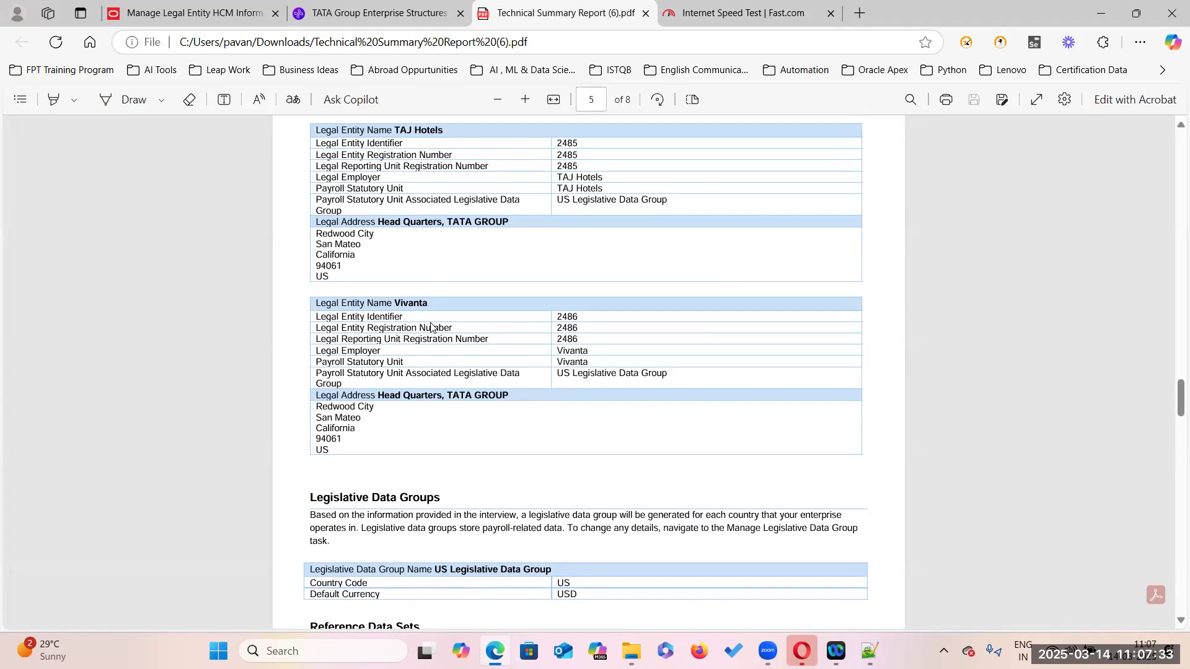
{"action": "scroll", "coordinate": [431, 325], "scroll_direction": "up", "scroll_amount": 5}
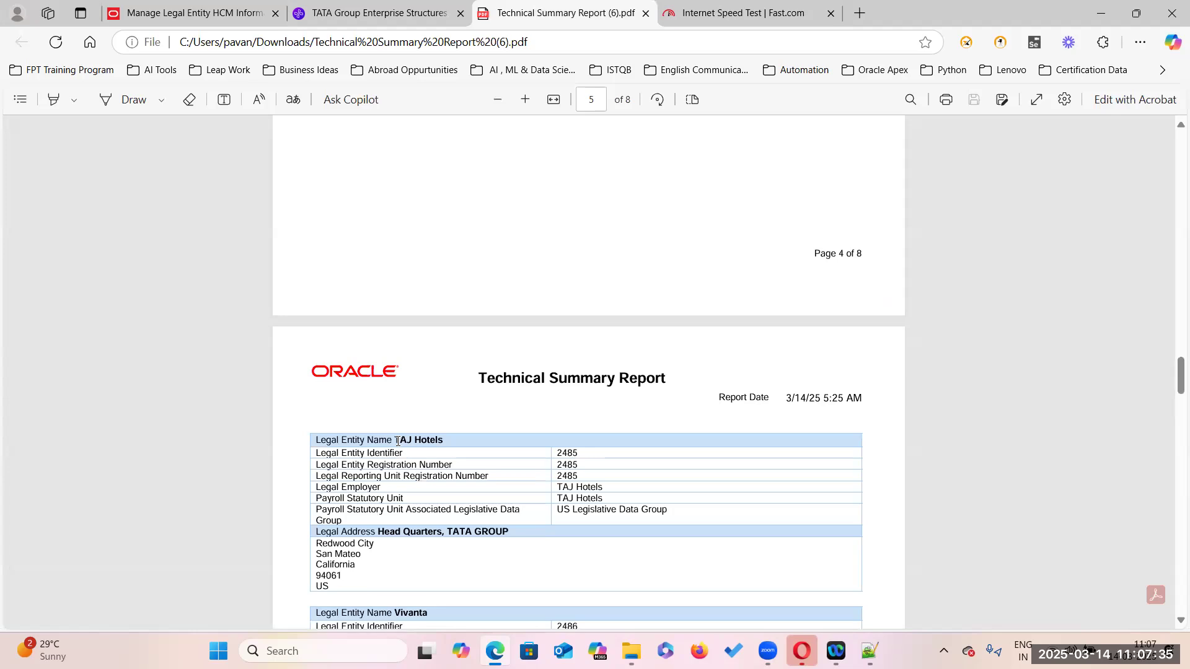
{"action": "left_click_drag", "start_coordinate": [395, 438], "coordinate": [442, 438]}
{"action": "key", "text": "ctrl+c"}
Return to Manage Legal Entity HCM Information and search for TAJ Hotels with the Payroll Statutory Unit filter left blank
{"action": "key", "text": "ctrl+Tab"}
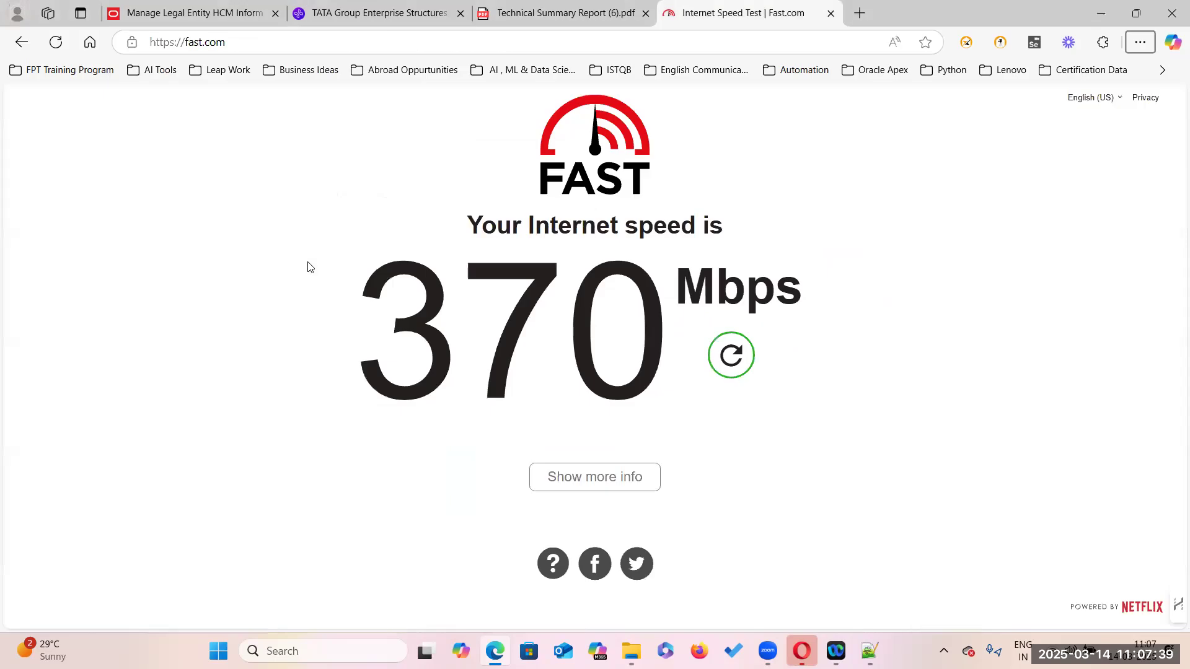
{"action": "key", "text": "ctrl+Tab"}
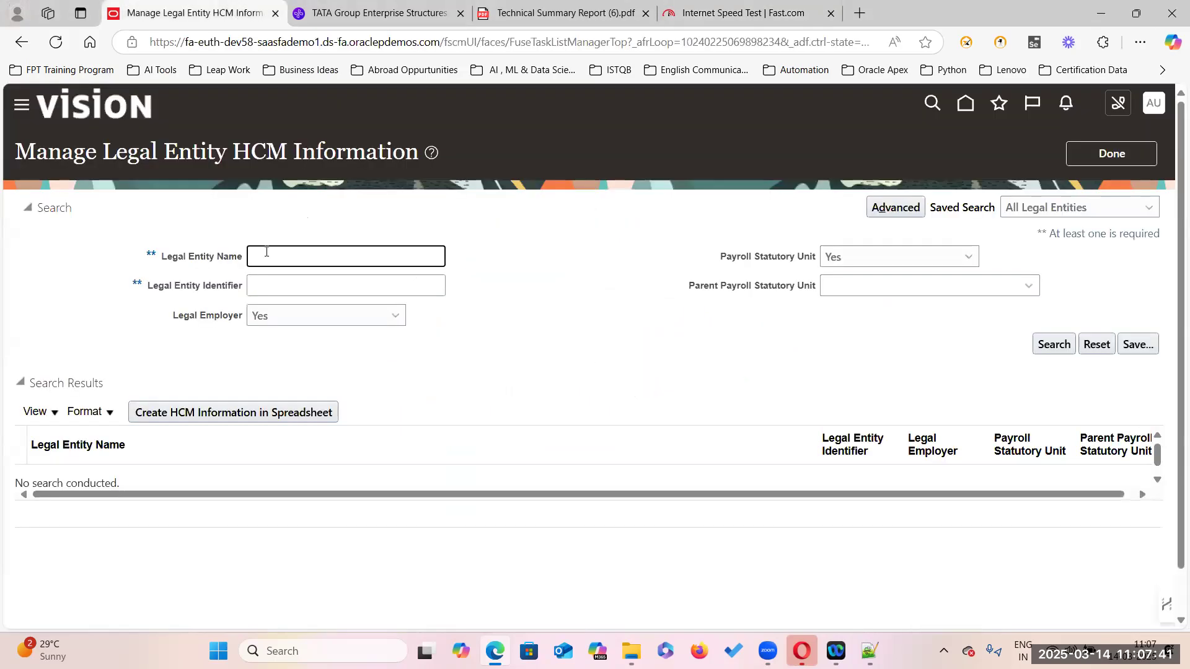
{"action": "key", "text": "ctrl+v"}
{"action": "left_click", "coordinate": [968, 256]}
{"action": "left_click", "coordinate": [892, 280]}
{"action": "left_click", "coordinate": [1056, 345]}
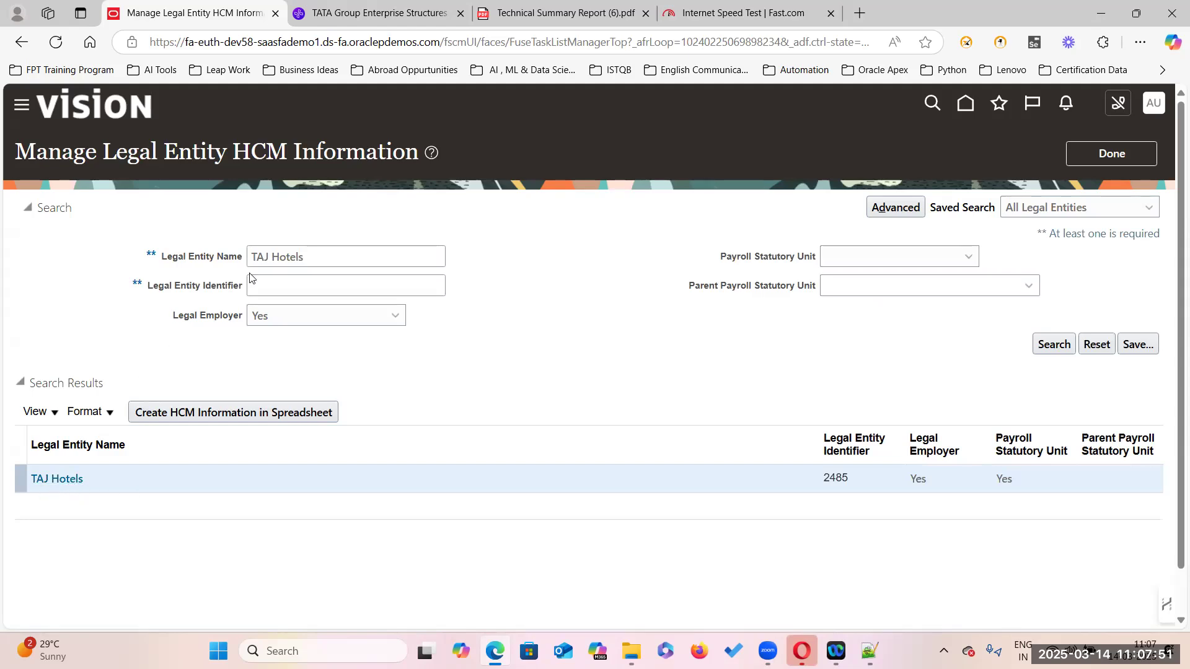
Replace the legal entity name with TATA Airlines and run the search
{"action": "triple_click", "coordinate": [316, 261]}
{"action": "key", "text": "BackSpace"}
{"action": "type", "text": "TAA"}
{"action": "key", "text": "BackSpace"}
{"action": "type", "text": "TA A"}
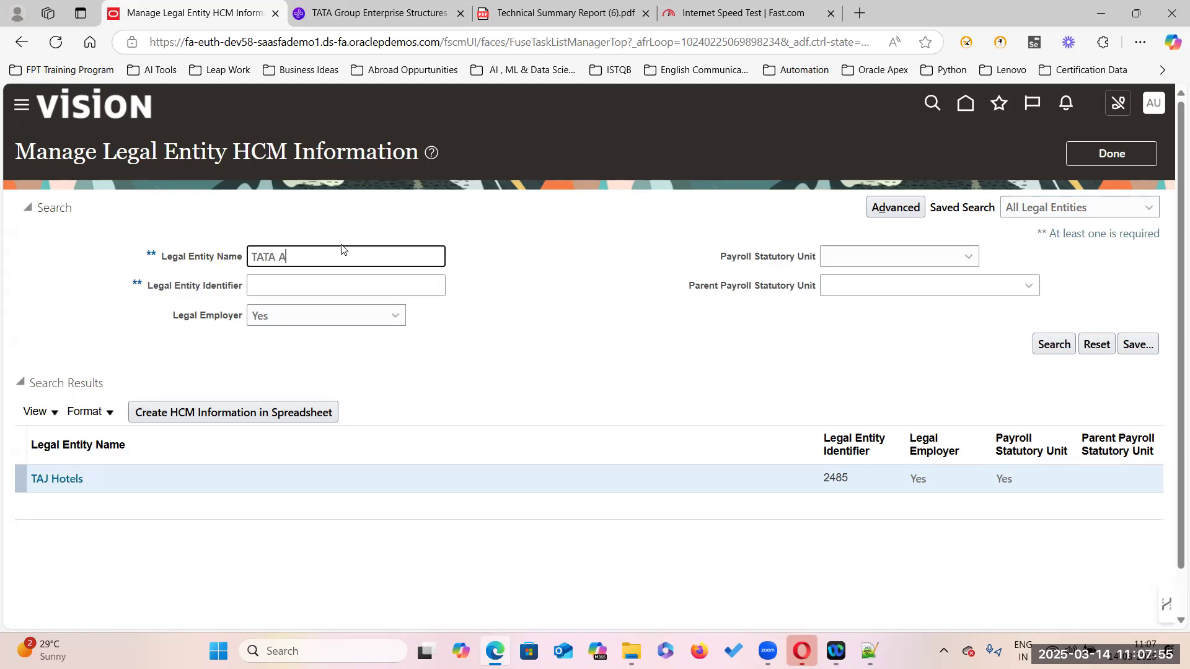
{"action": "type", "text": "irlines"}
{"action": "left_click", "coordinate": [1056, 344]}
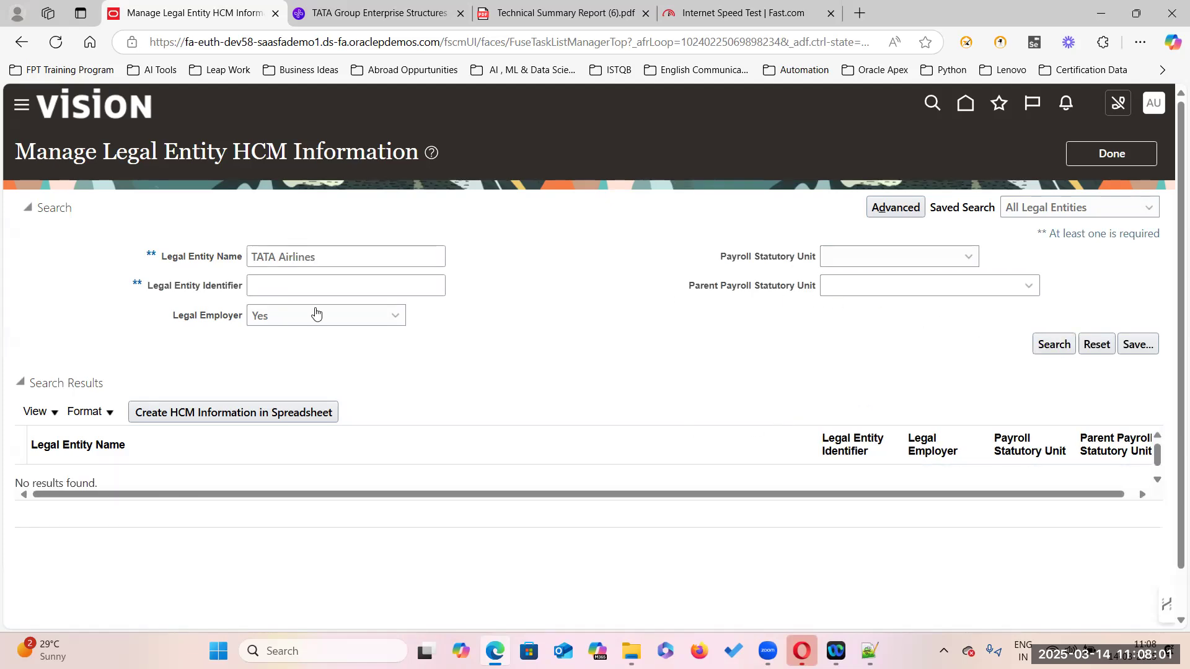
Clear the Legal Employer filter and repeat the search for TATA Airlines
{"action": "left_click", "coordinate": [393, 315]}
{"action": "left_click", "coordinate": [338, 337]}
{"action": "left_click", "coordinate": [1054, 344]}
Switch to Technical Summary Report (6) and locate the TATA AIR LINES name in the Divisions section on page 2
{"action": "left_click", "coordinate": [545, 14]}
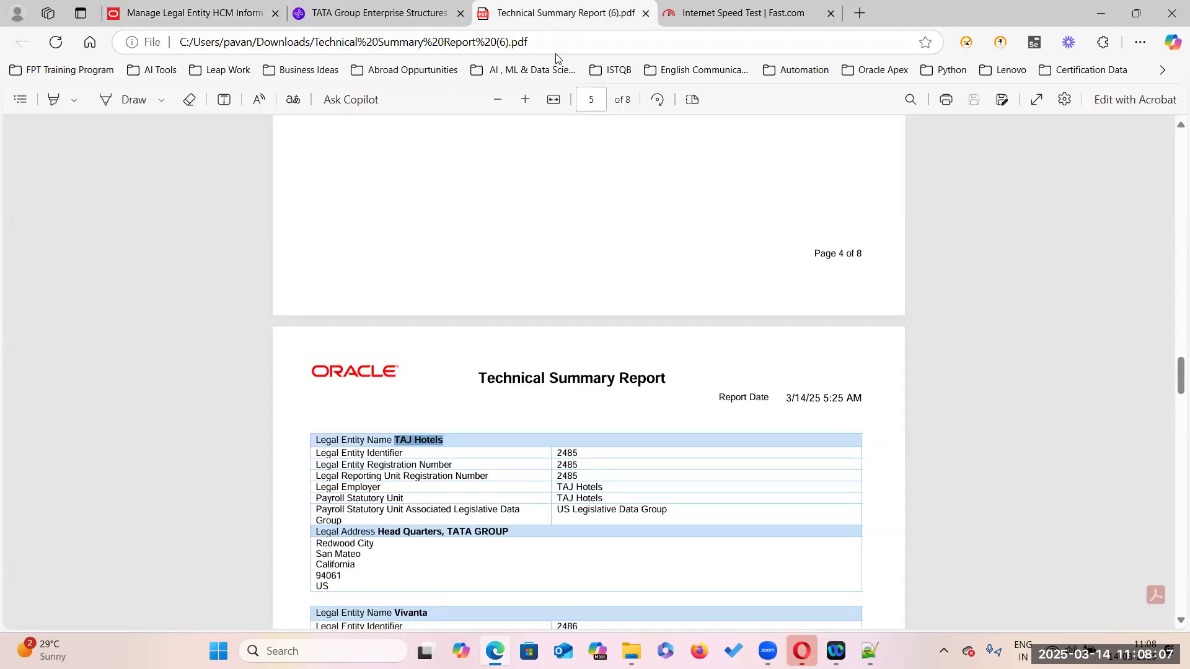
{"action": "scroll", "coordinate": [486, 506], "scroll_direction": "down", "scroll_amount": 7}
{"action": "scroll", "coordinate": [440, 441], "scroll_direction": "up", "scroll_amount": 5}
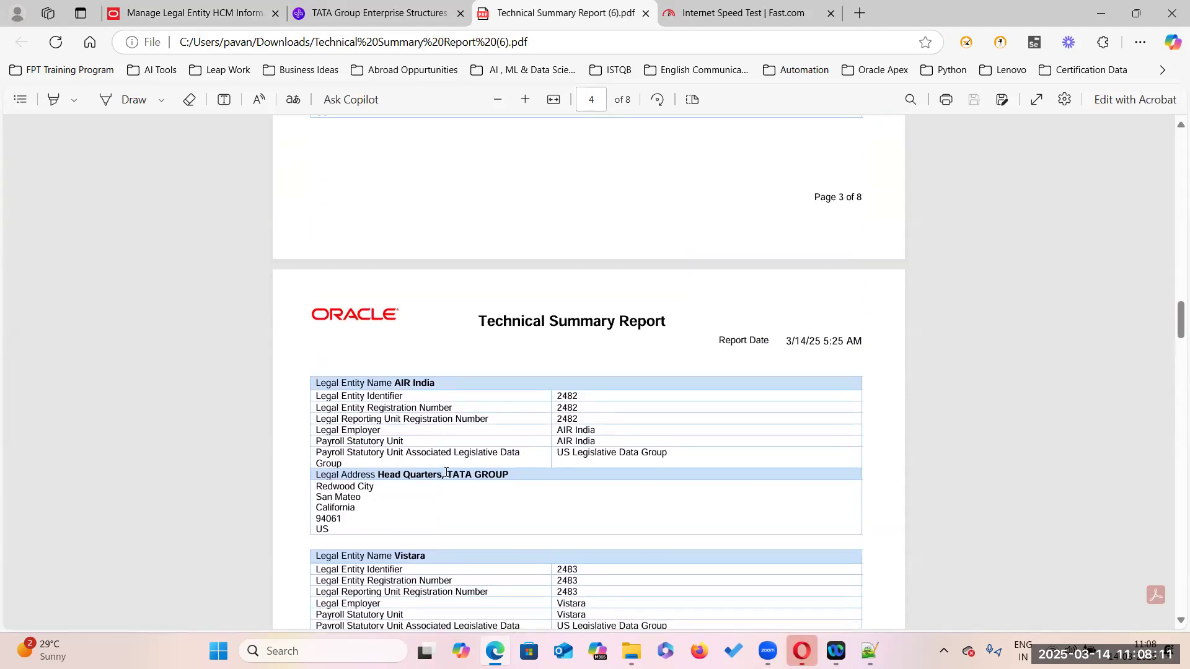
{"action": "scroll", "coordinate": [446, 473], "scroll_direction": "up", "scroll_amount": 5}
{"action": "scroll", "coordinate": [443, 458], "scroll_direction": "up", "scroll_amount": 4}
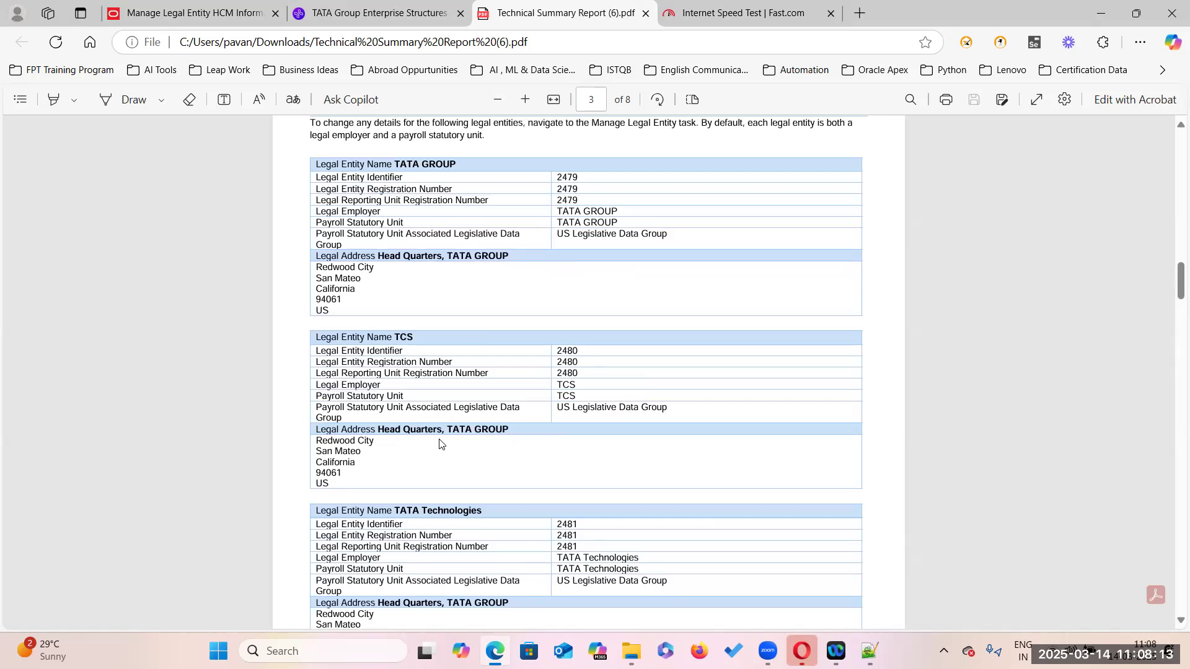
{"action": "scroll", "coordinate": [440, 443], "scroll_direction": "up", "scroll_amount": 4}
{"action": "scroll", "coordinate": [440, 444], "scroll_direction": "up", "scroll_amount": 5}
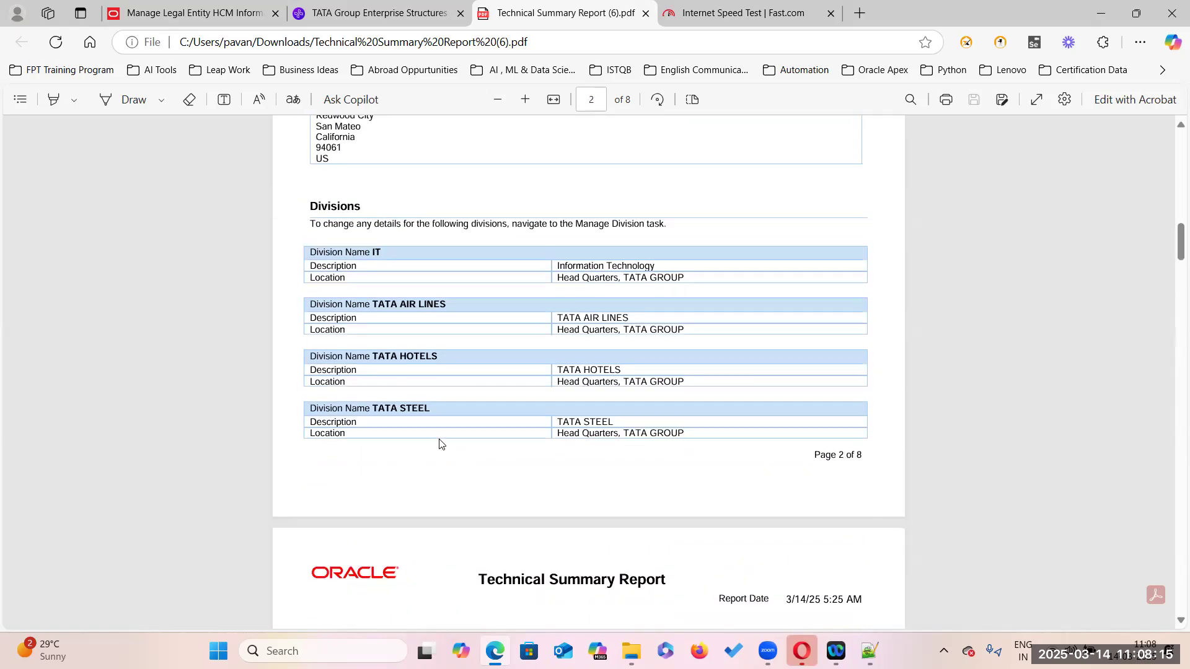
{"action": "left_click_drag", "start_coordinate": [373, 302], "coordinate": [446, 302]}
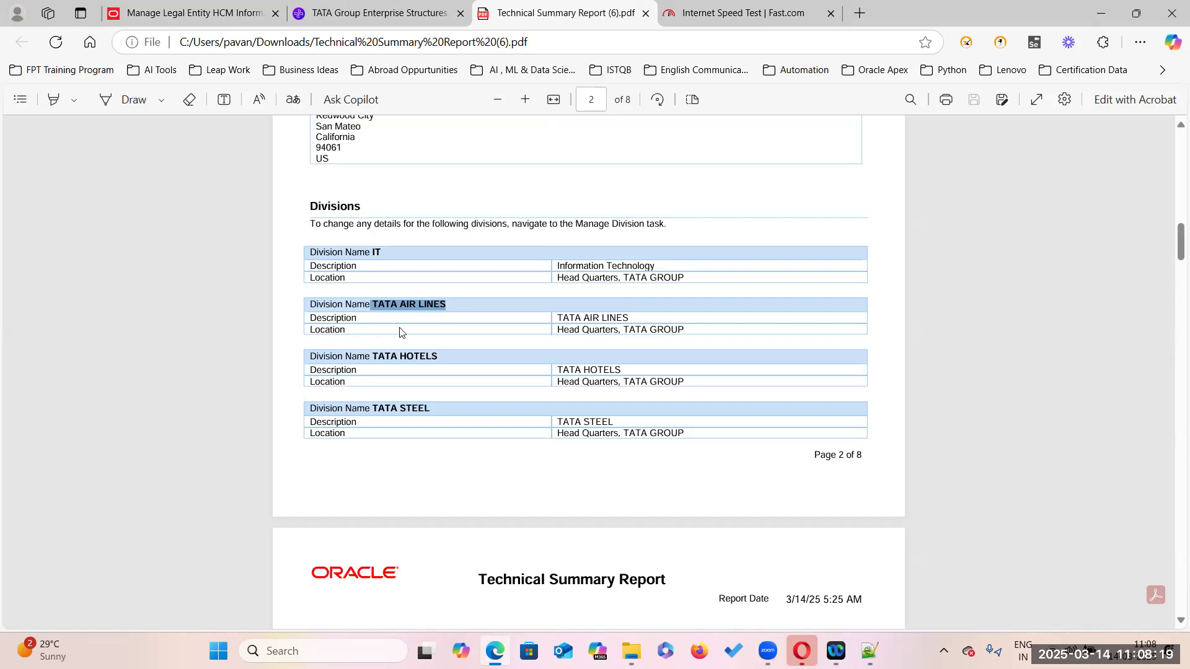
{"action": "left_click", "coordinate": [377, 306]}
{"action": "left_click_drag", "start_coordinate": [374, 306], "coordinate": [444, 304]}
Copy the legal entity name AIR India from page 4 of the report
{"action": "scroll", "coordinate": [476, 393], "scroll_direction": "down", "scroll_amount": 6}
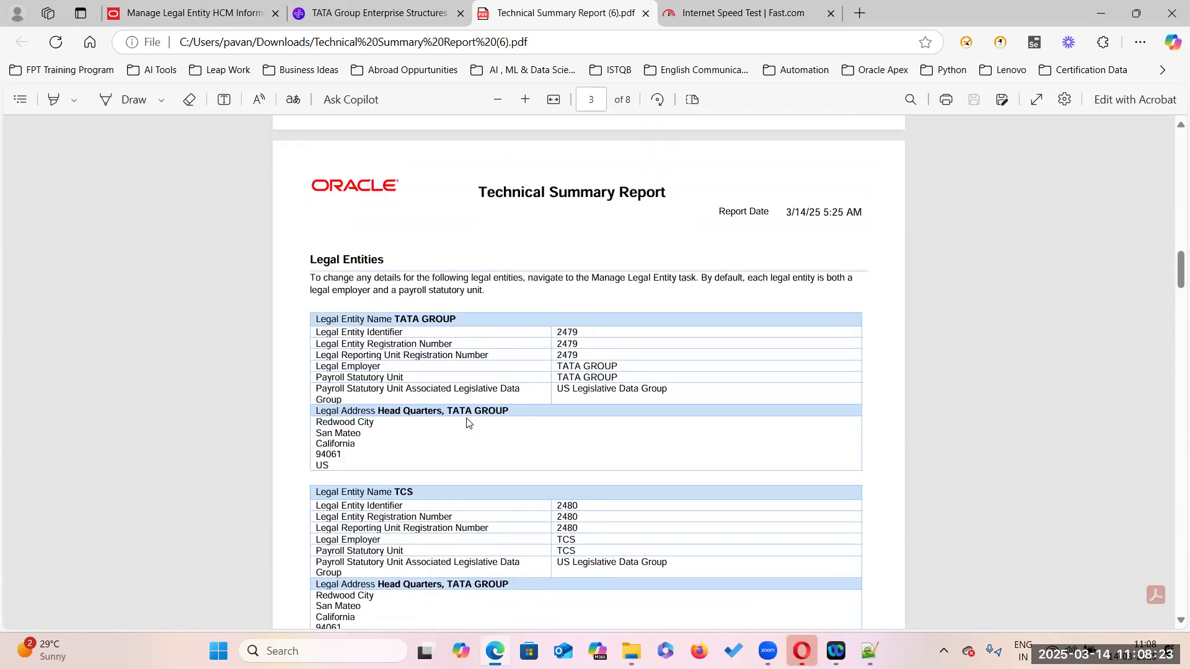
{"action": "scroll", "coordinate": [417, 403], "scroll_direction": "down", "scroll_amount": 5}
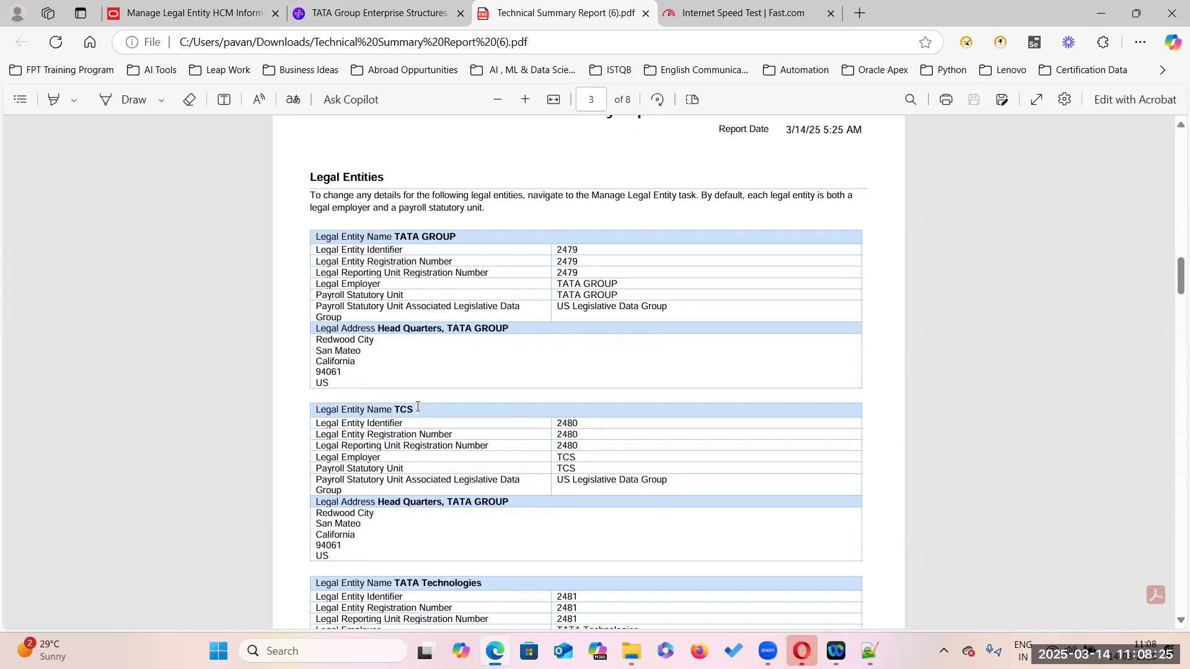
{"action": "scroll", "coordinate": [410, 452], "scroll_direction": "down", "scroll_amount": 5}
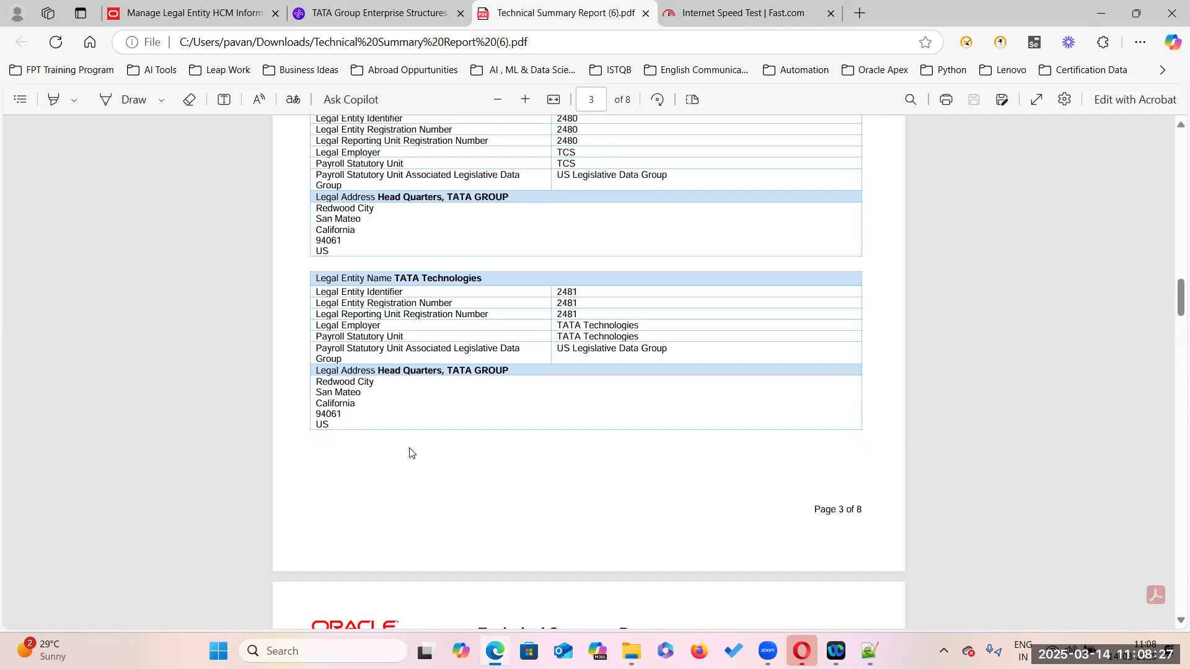
{"action": "scroll", "coordinate": [409, 452], "scroll_direction": "down", "scroll_amount": 1}
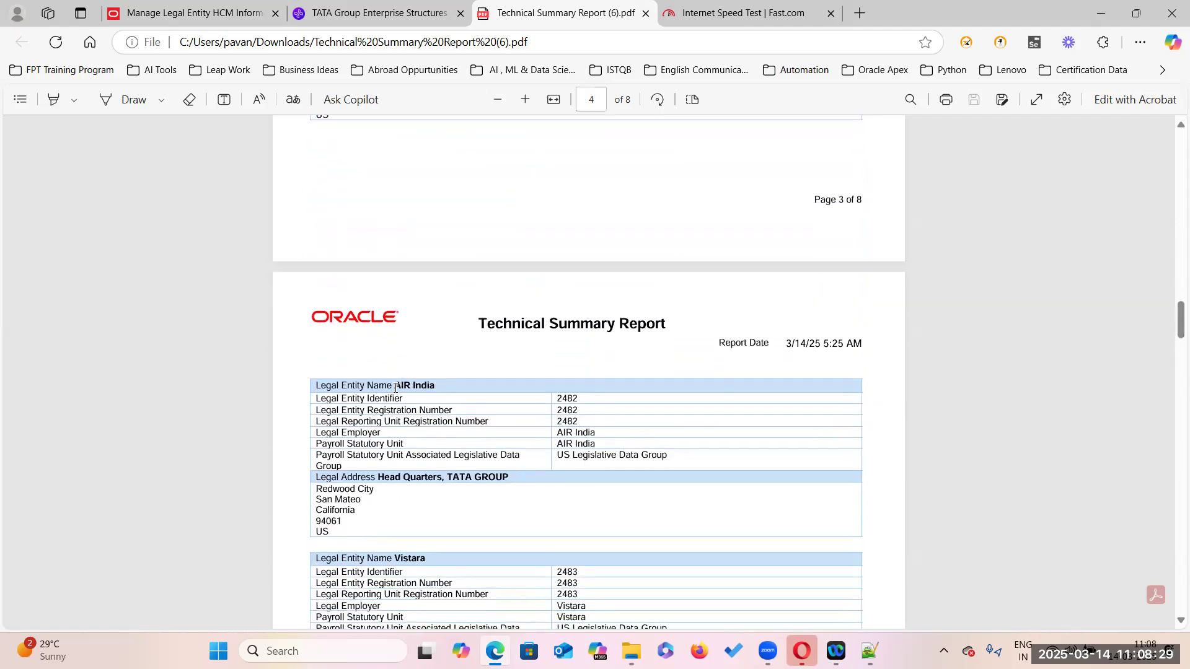
{"action": "left_click_drag", "start_coordinate": [395, 385], "coordinate": [439, 385]}
{"action": "key", "text": "ctrl+c"}
Return to Manage Legal Entity HCM Information, replace the legal entity name with AIR India and run the search
{"action": "key", "text": "alt+Tab"}
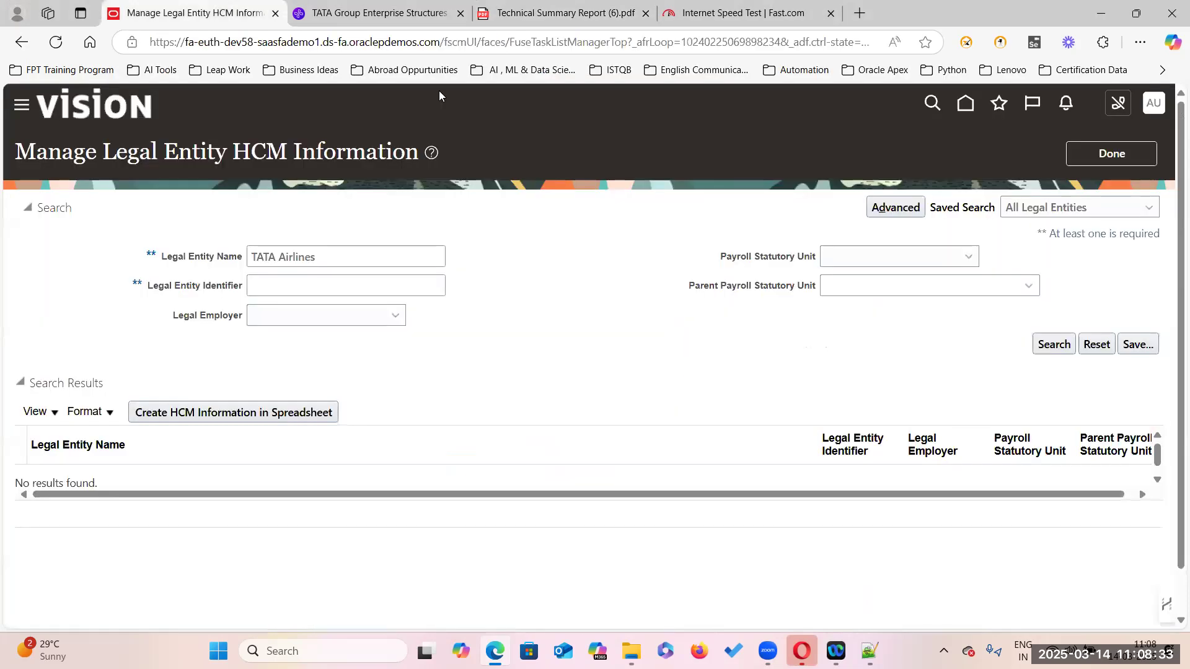
{"action": "left_click_drag", "start_coordinate": [323, 257], "coordinate": [232, 269]}
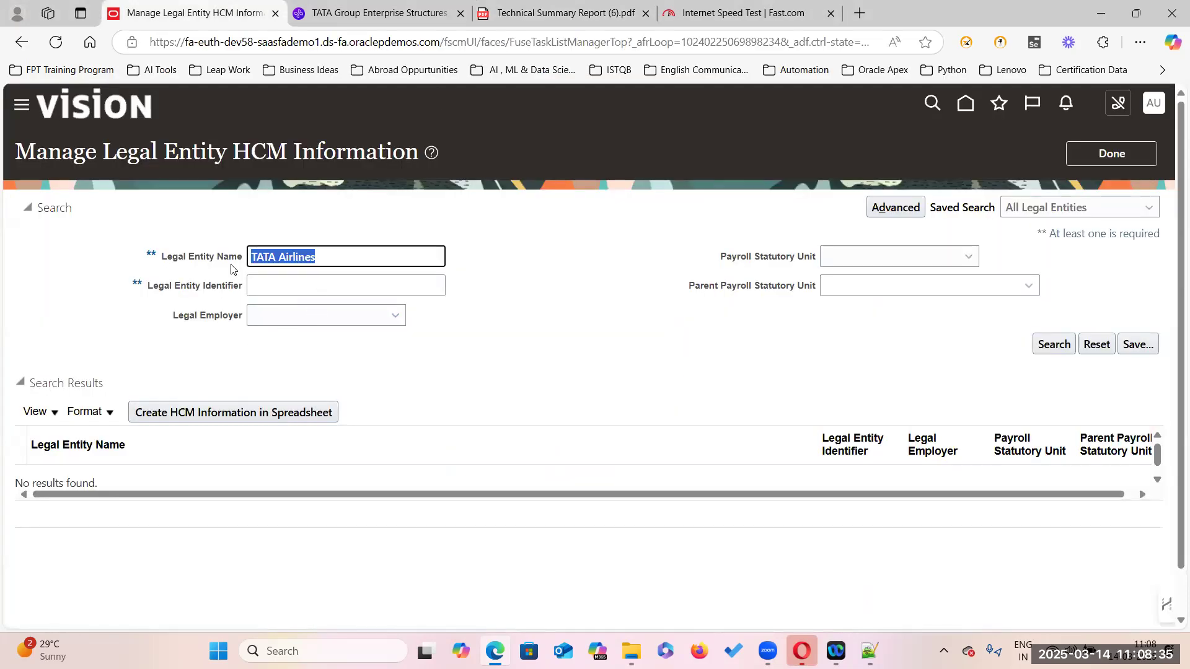
{"action": "key", "text": "ctrl+v"}
{"action": "left_click", "coordinate": [1054, 343]}
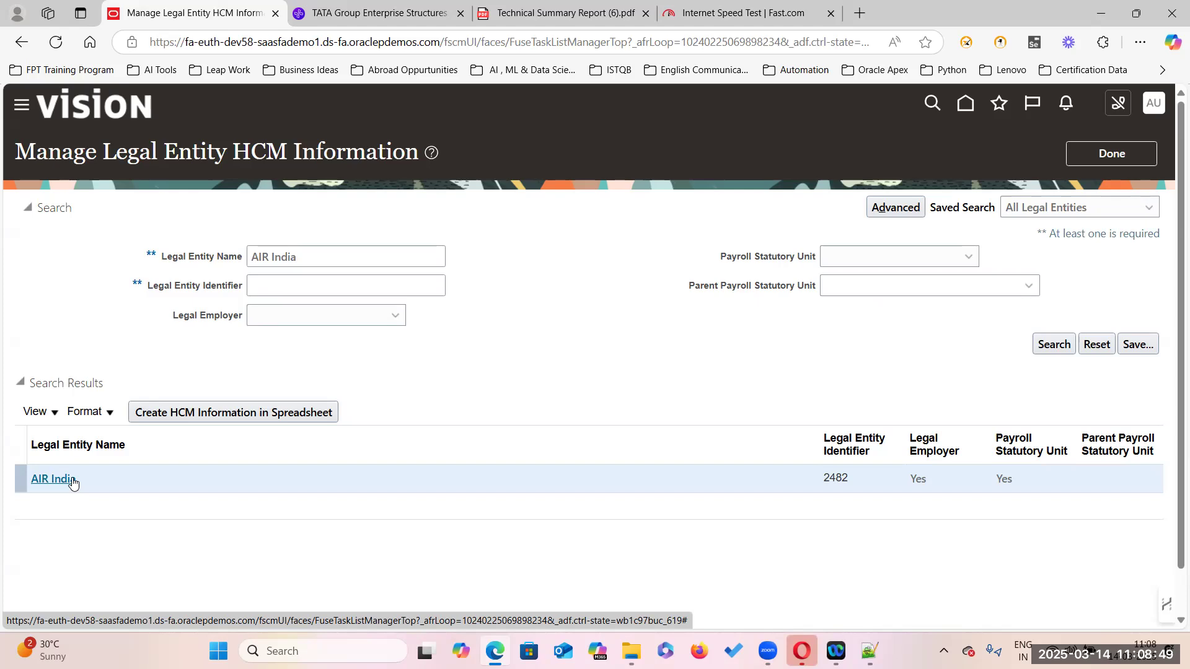
{"action": "left_click_drag", "start_coordinate": [26, 156], "coordinate": [414, 151]}
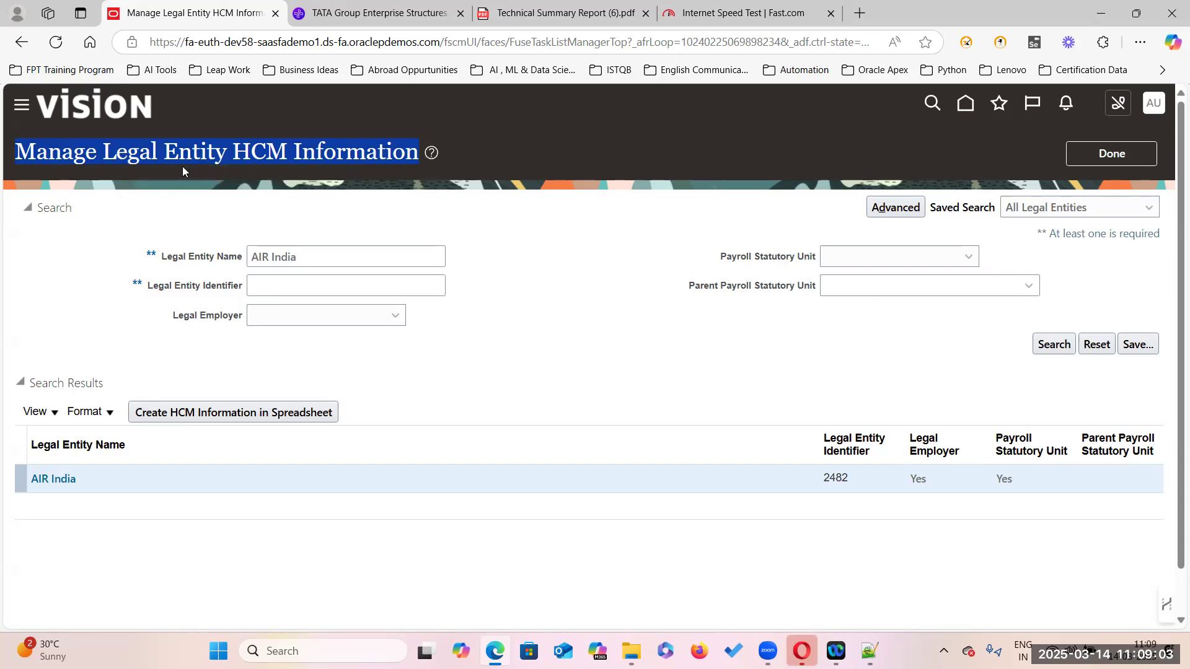
{"action": "left_click", "coordinate": [493, 164]}
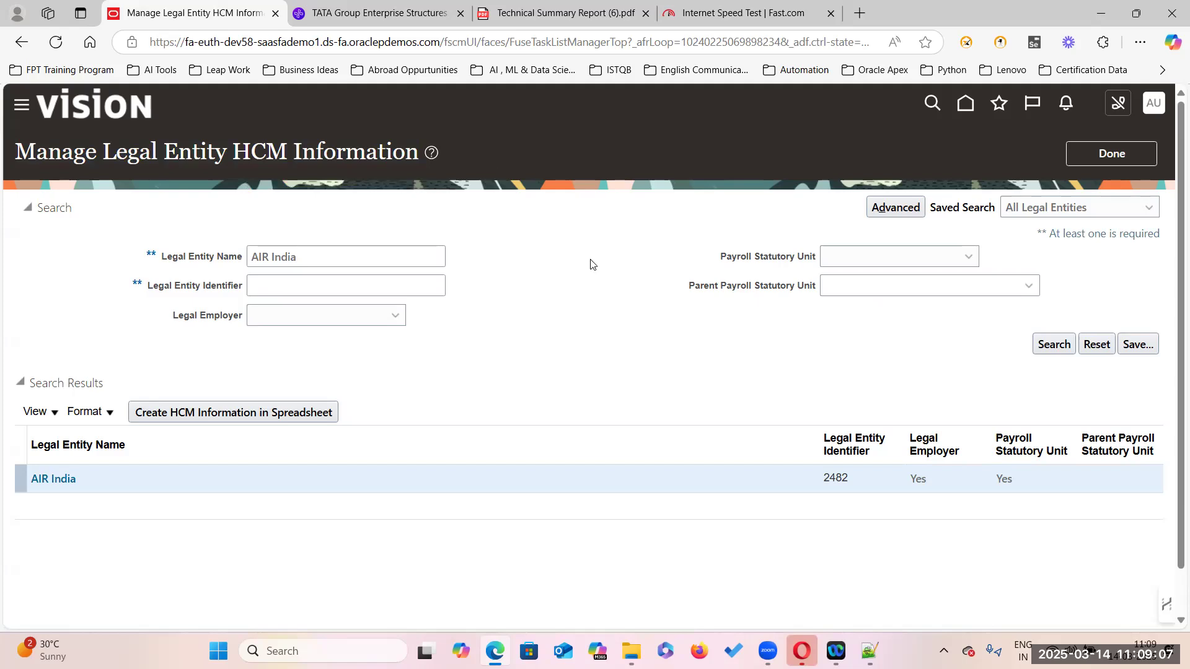
Review the TATA Group enterprise structure diagram in Xmind and return to Manage Legal Entity HCM Information
{"action": "left_click", "coordinate": [427, 12]}
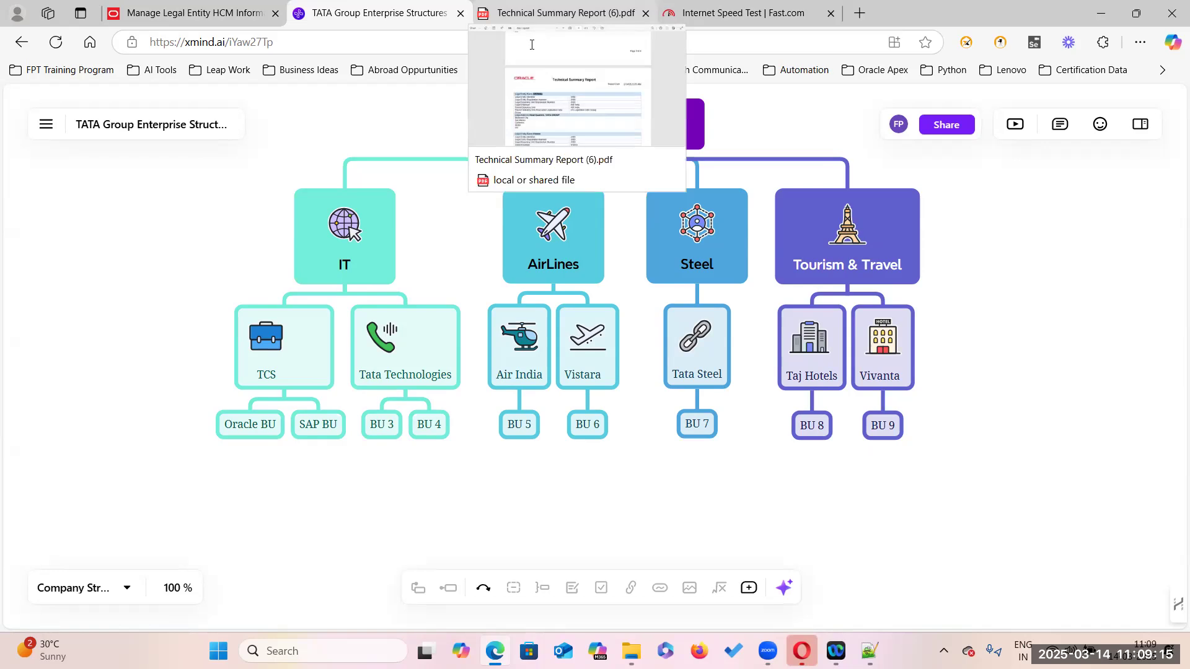
{"action": "scroll", "coordinate": [438, 383], "scroll_direction": "up", "scroll_amount": 3}
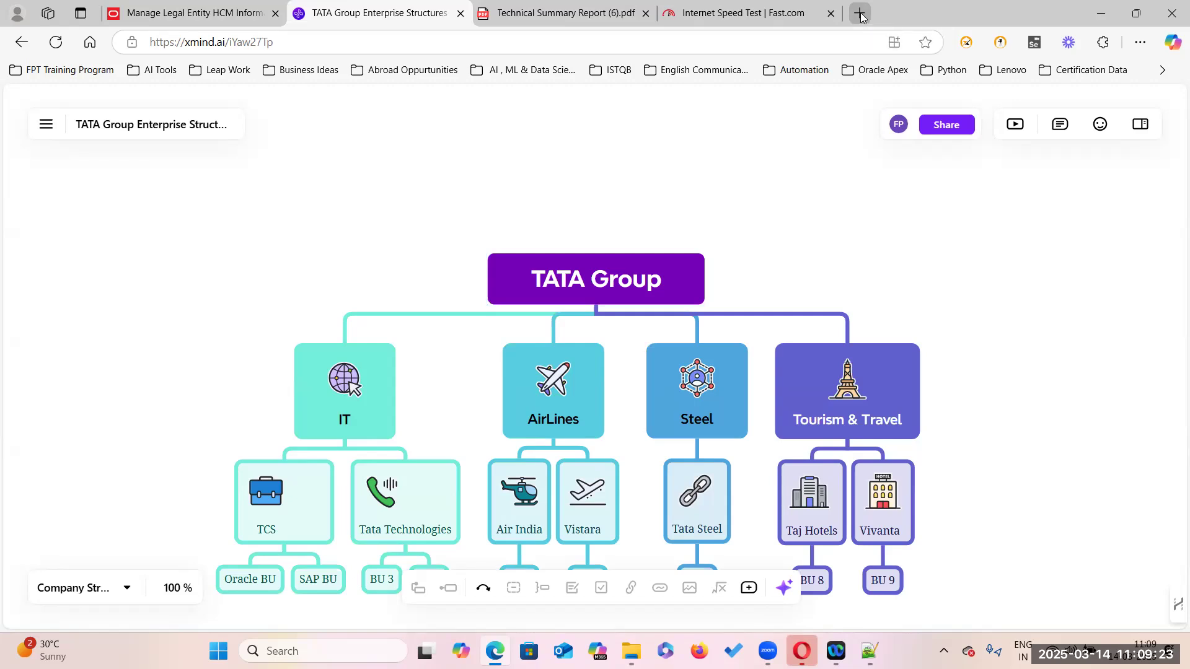
{"action": "left_click", "coordinate": [197, 17]}
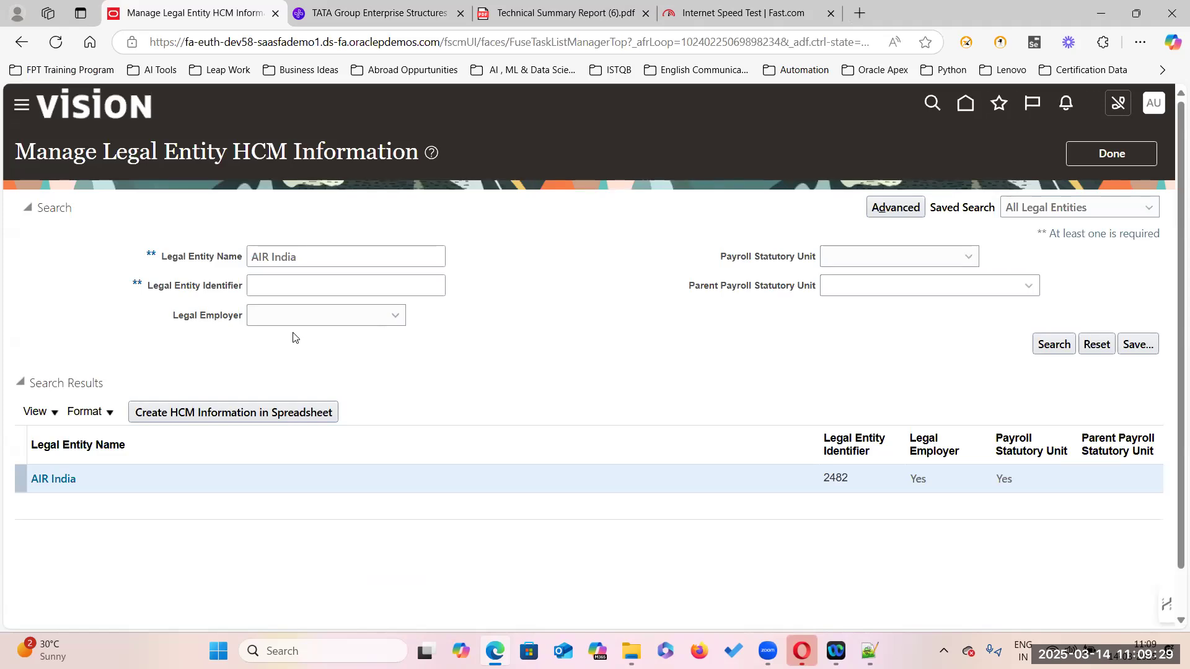
Switch to Notepad++, look through Environment details.txt from its beginning, and return to the browser
{"action": "left_click", "coordinate": [869, 650]}
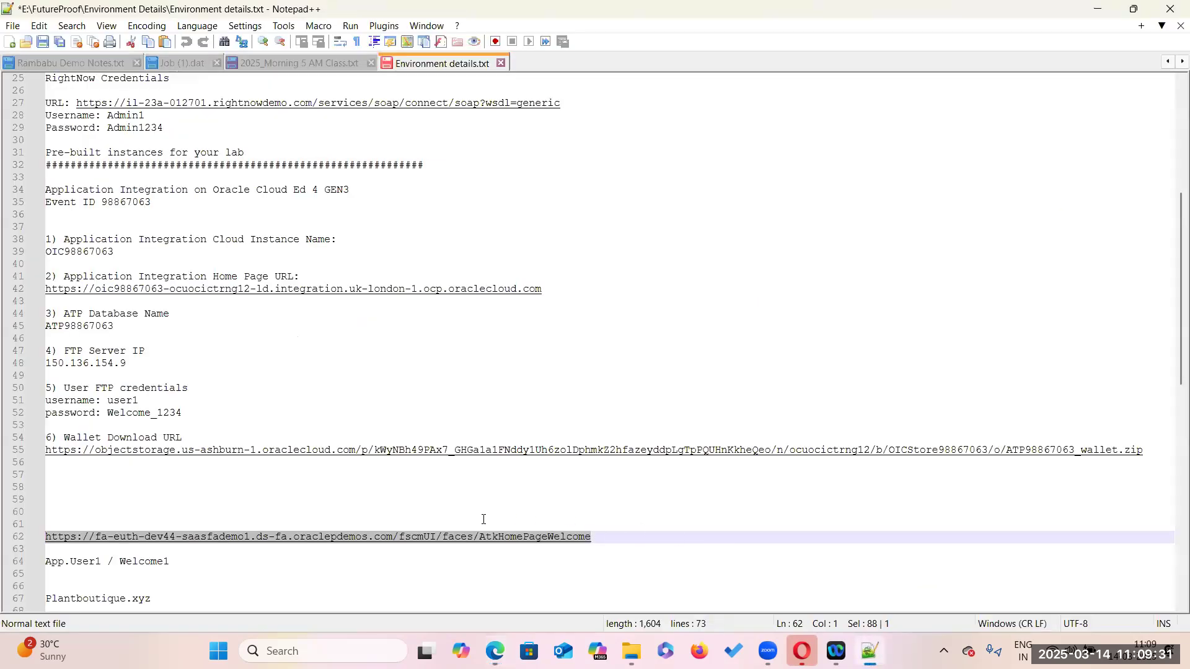
{"action": "scroll", "coordinate": [484, 520], "scroll_direction": "up", "scroll_amount": 5}
{"action": "scroll", "coordinate": [479, 519], "scroll_direction": "up", "scroll_amount": 3}
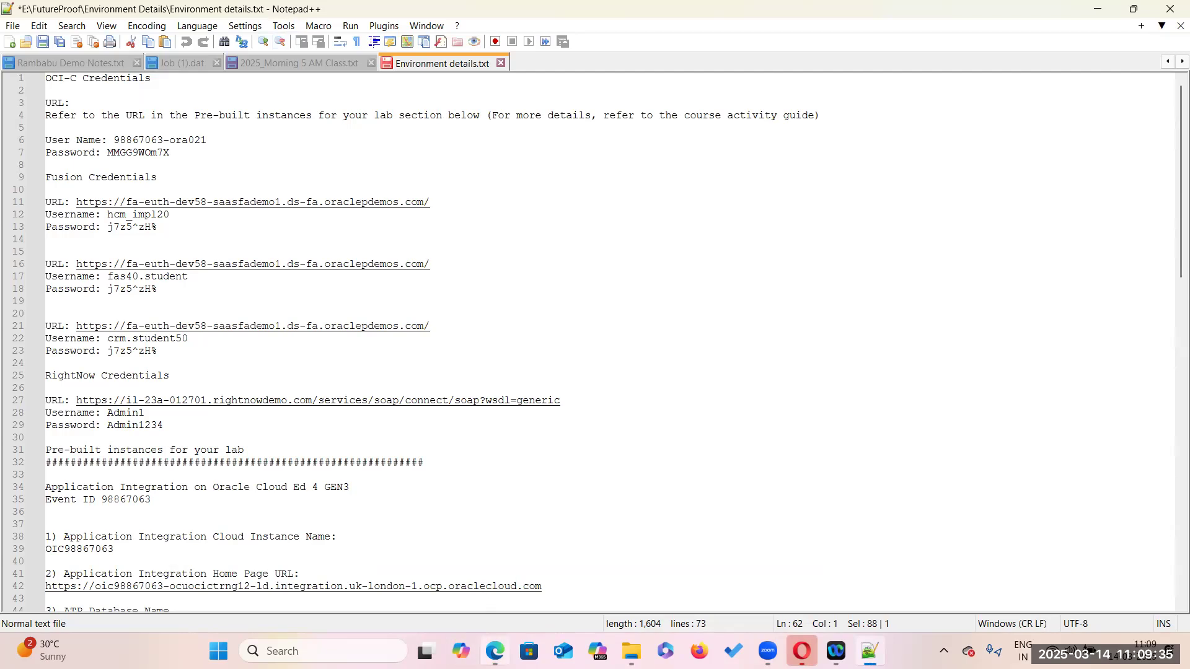
{"action": "key", "text": "alt+Tab"}
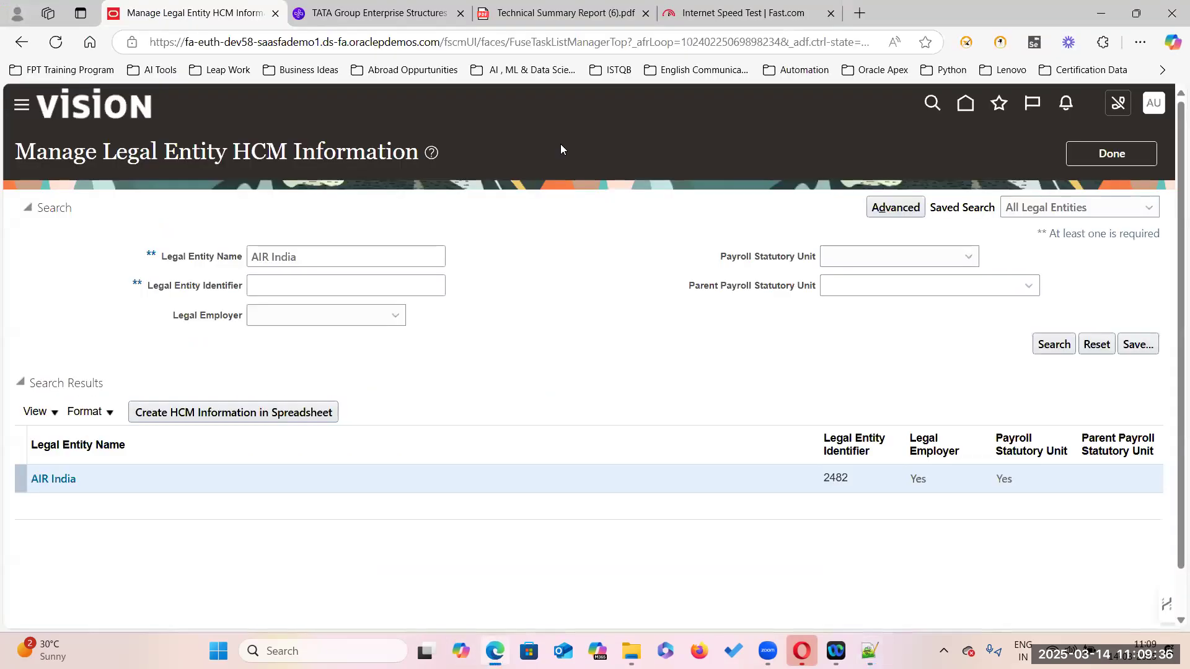
Search the web for zoho sheets and open the Zoho Sheet spreadsheet list from the official site
{"action": "left_click", "coordinate": [860, 13]}
{"action": "type", "text": "zoho"}
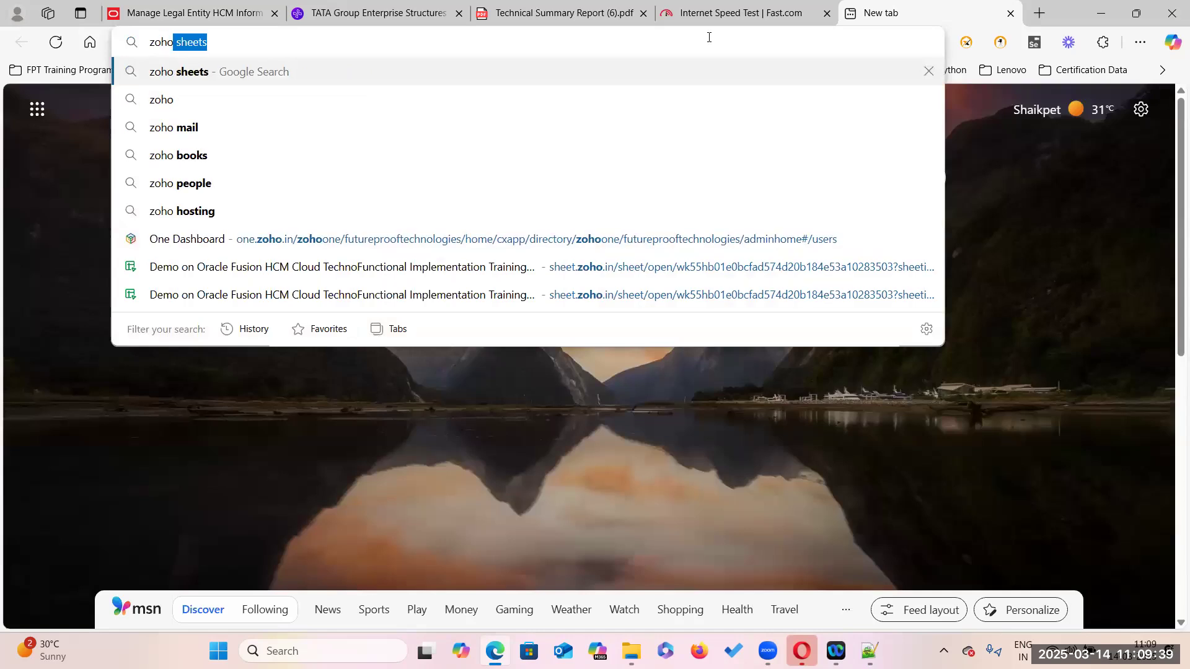
{"action": "key", "text": "Return"}
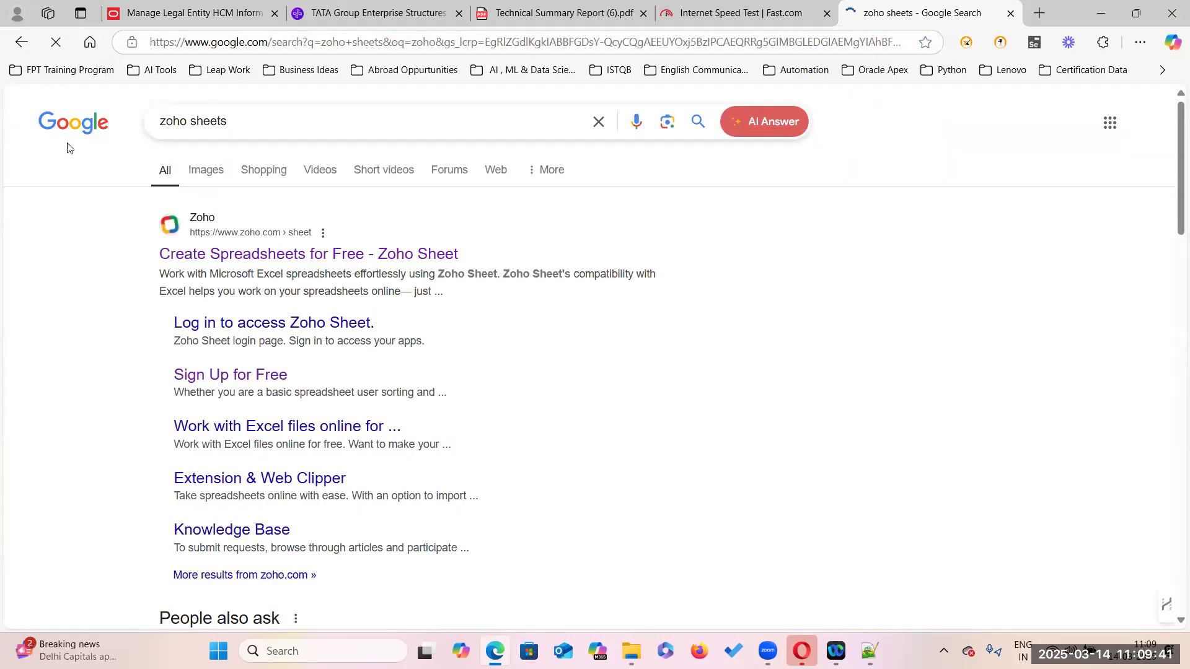
{"action": "left_click", "coordinate": [273, 255]}
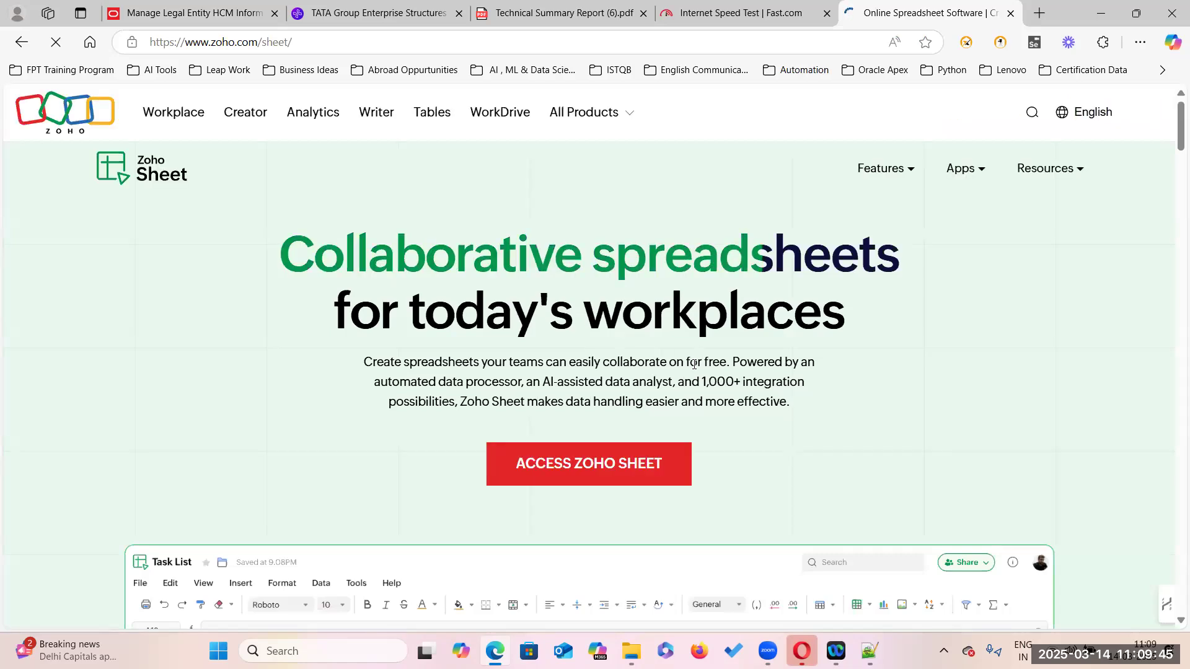
{"action": "left_click", "coordinate": [590, 470]}
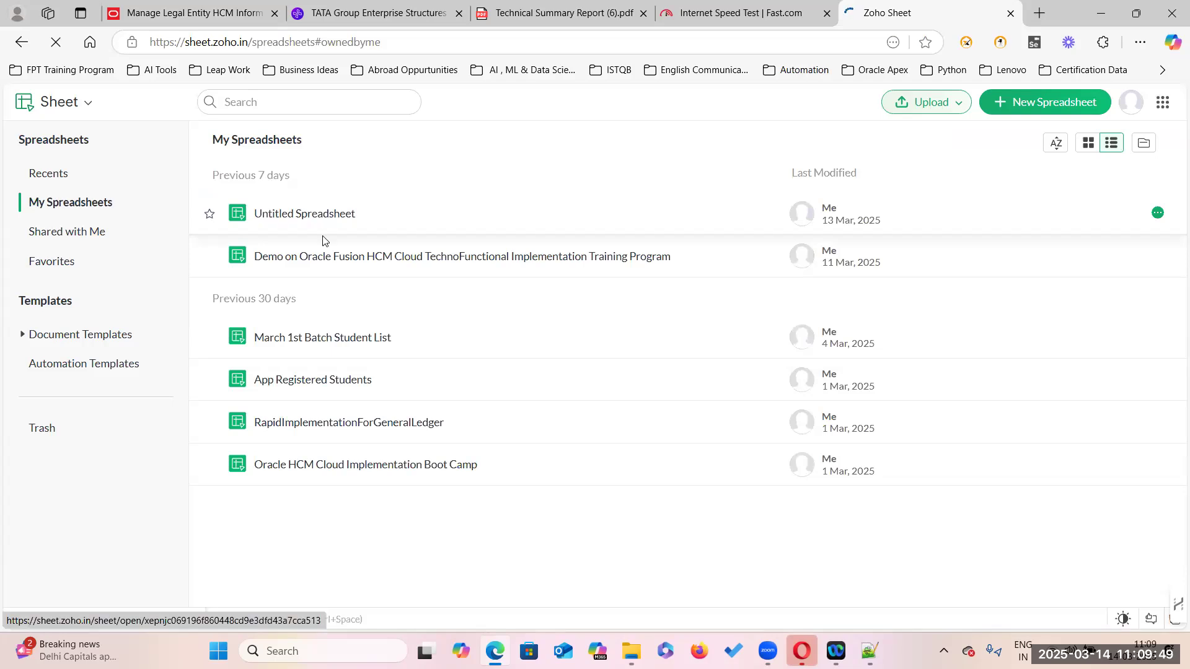
Open the Demo on Oracle Fusion HCM Cloud TechnoFunctional Implementation Training Program spreadsheet and browse its sheets through to Core HR
{"action": "left_click", "coordinate": [400, 256]}
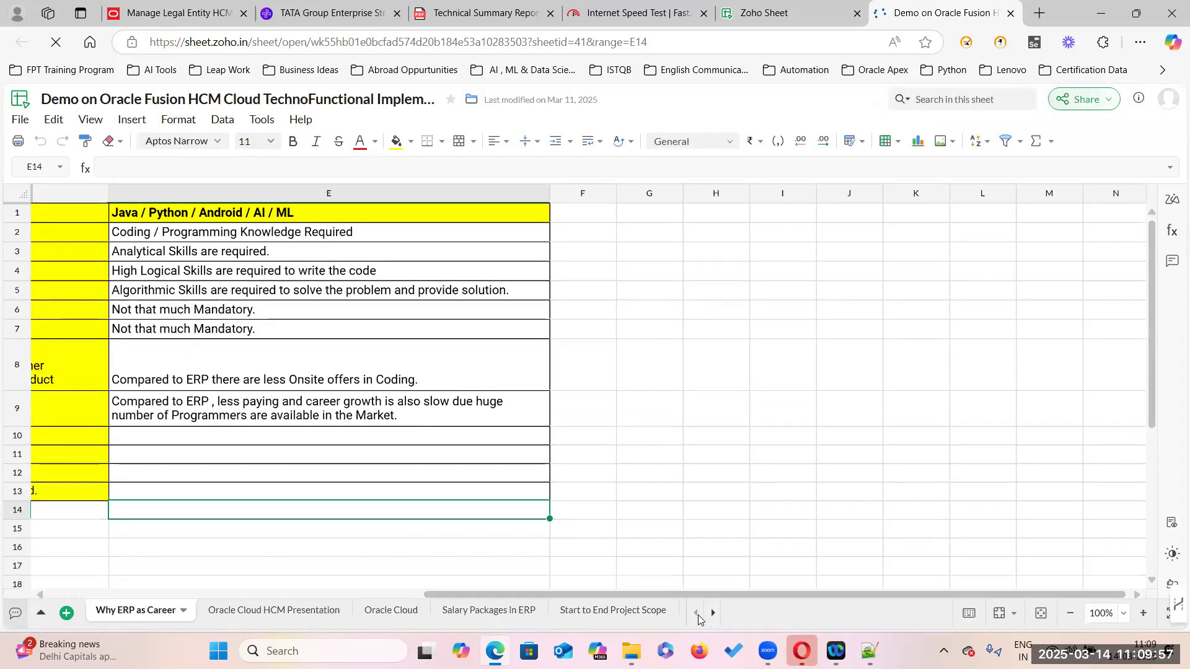
{"action": "left_click_drag", "start_coordinate": [534, 592], "coordinate": [146, 597]}
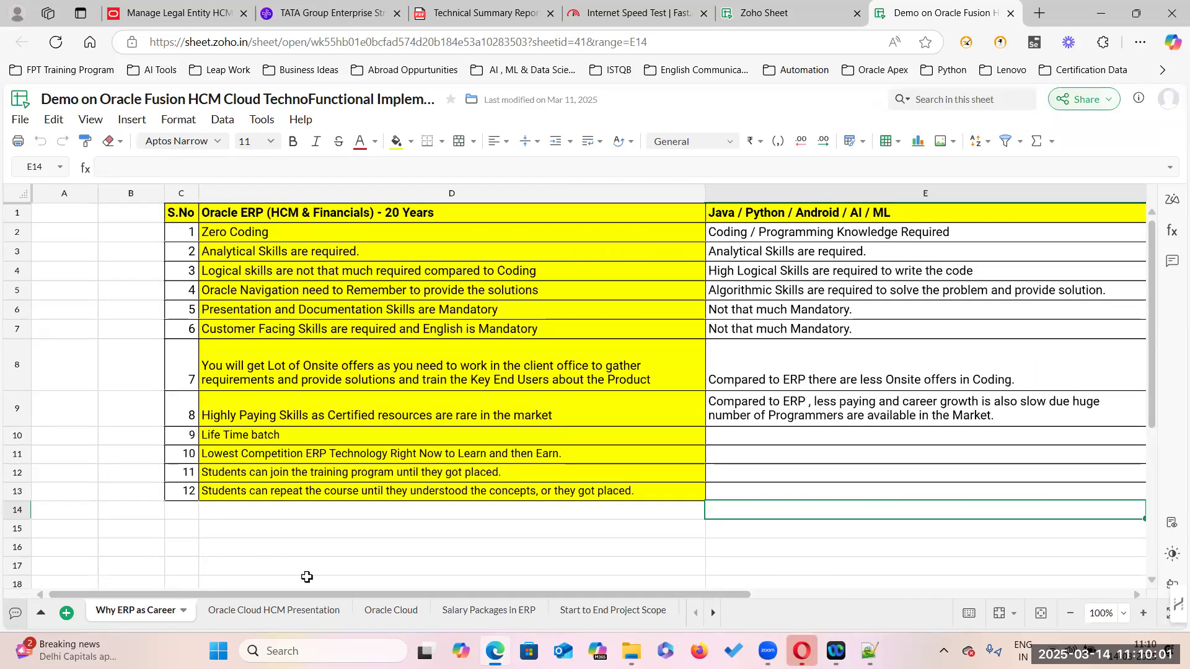
{"action": "left_click", "coordinate": [297, 611]}
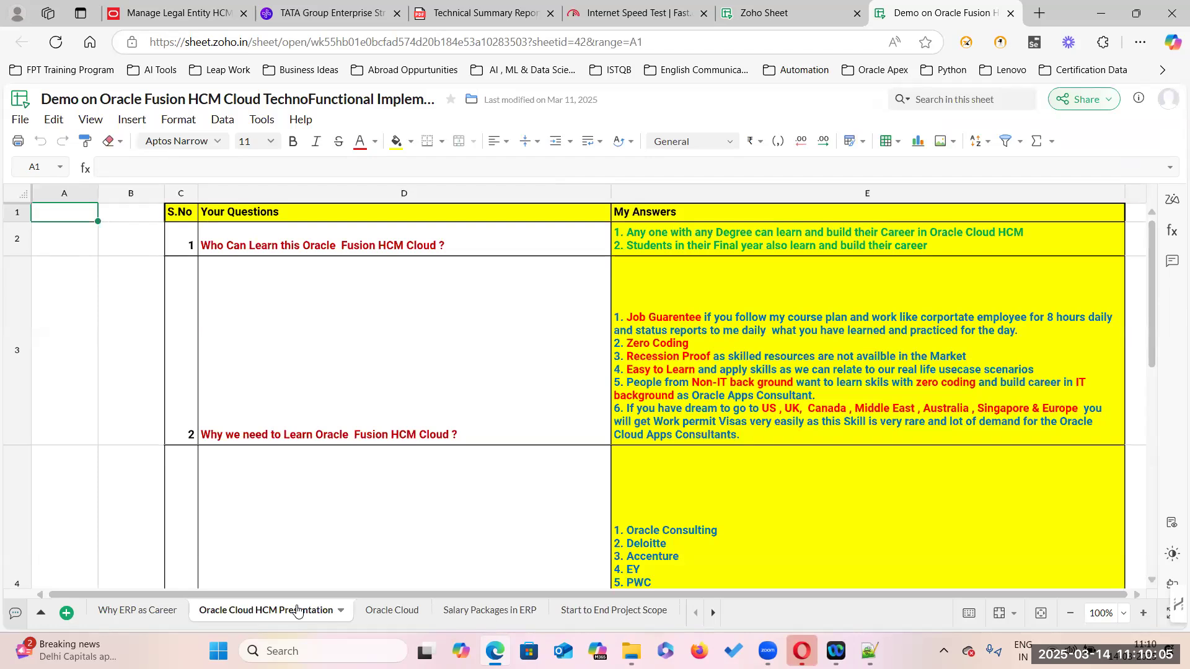
{"action": "left_click", "coordinate": [403, 614]}
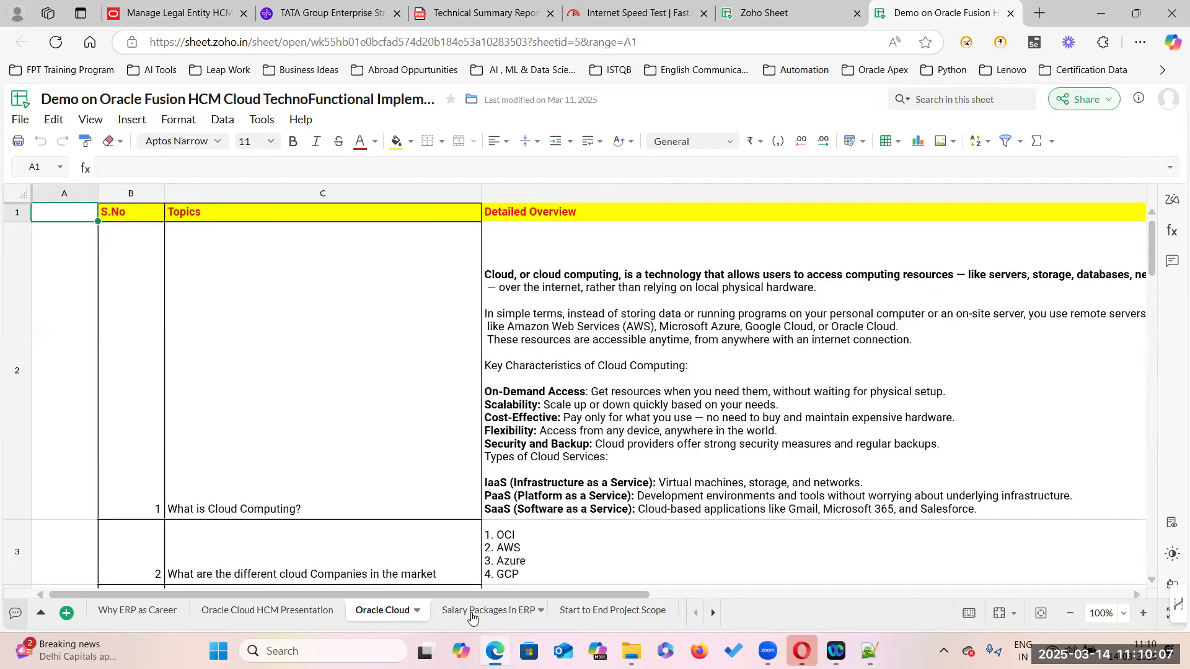
{"action": "left_click", "coordinate": [471, 612]}
{"action": "left_click", "coordinate": [589, 614]}
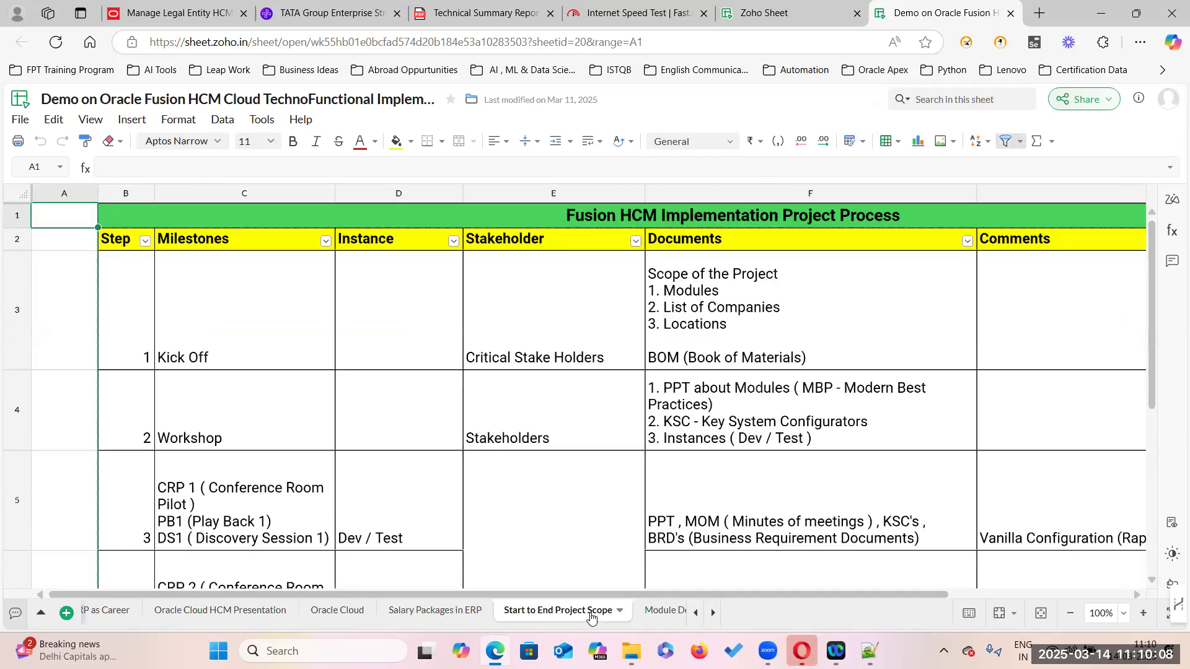
{"action": "left_click", "coordinate": [654, 618]}
{"action": "left_click", "coordinate": [655, 617]}
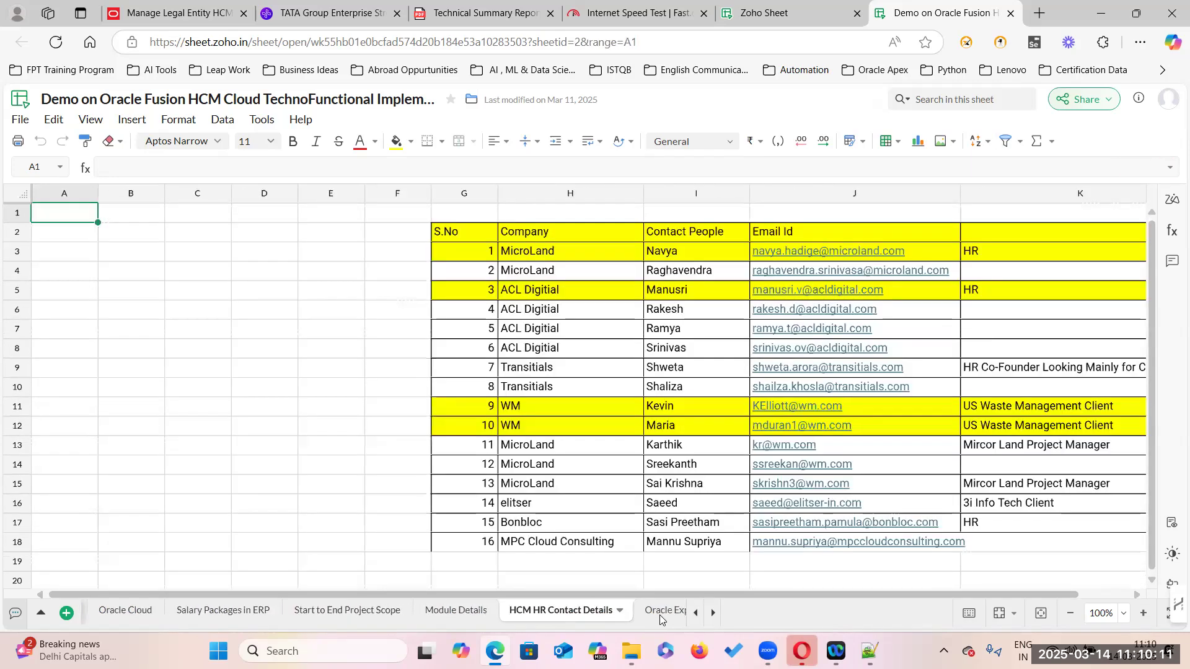
{"action": "left_click", "coordinate": [661, 619]}
{"action": "left_click", "coordinate": [660, 617]}
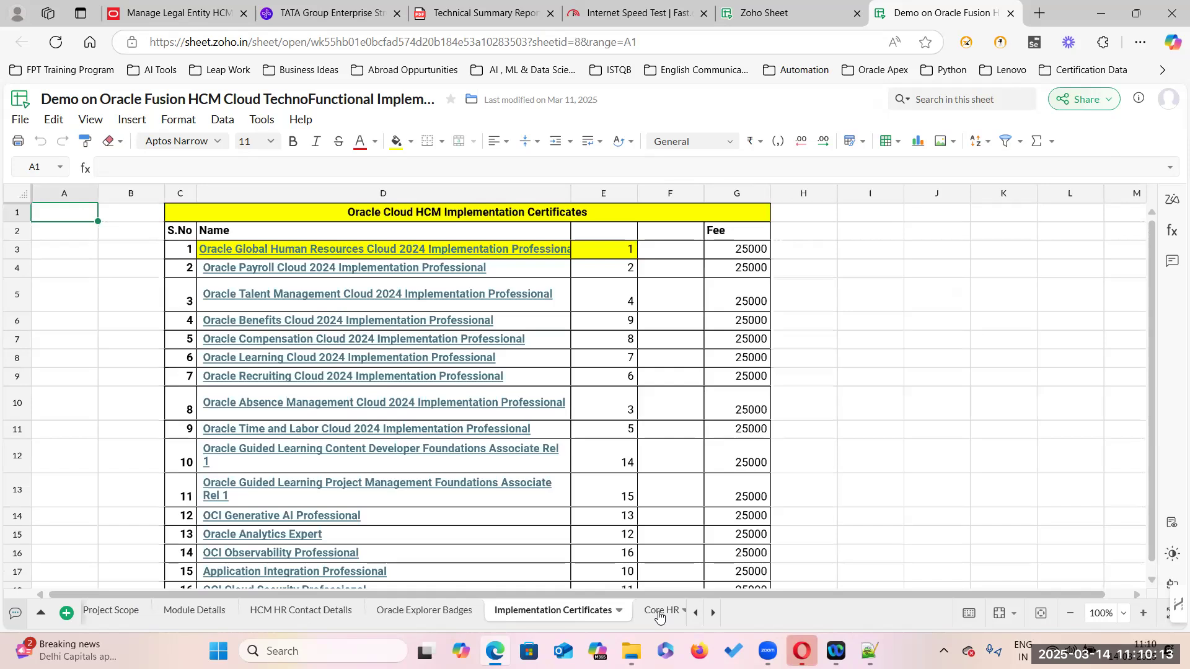
{"action": "left_click", "coordinate": [660, 614]}
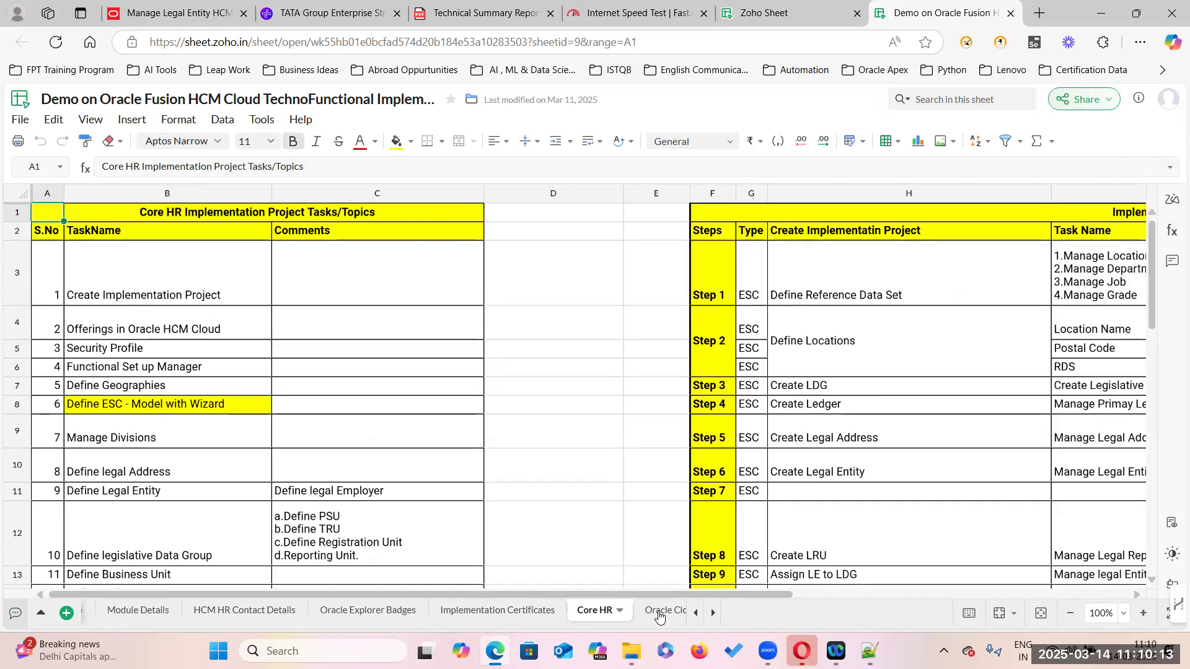
Fill the Create Implementation Project task cell (B3) on the Core HR sheet with yellow
{"action": "left_click", "coordinate": [177, 285]}
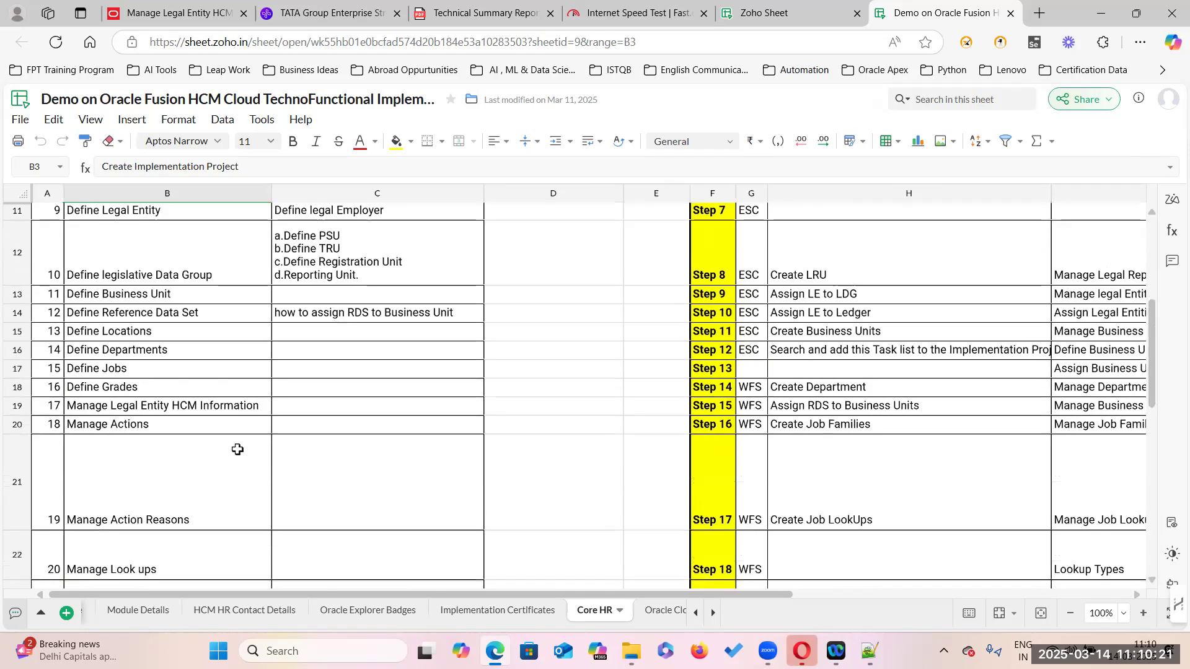
{"action": "scroll", "coordinate": [415, 465], "scroll_direction": "down", "scroll_amount": 2}
{"action": "scroll", "coordinate": [414, 465], "scroll_direction": "up", "scroll_amount": 5}
{"action": "scroll", "coordinate": [194, 518], "scroll_direction": "down", "scroll_amount": 5}
{"action": "scroll", "coordinate": [168, 443], "scroll_direction": "up", "scroll_amount": 5}
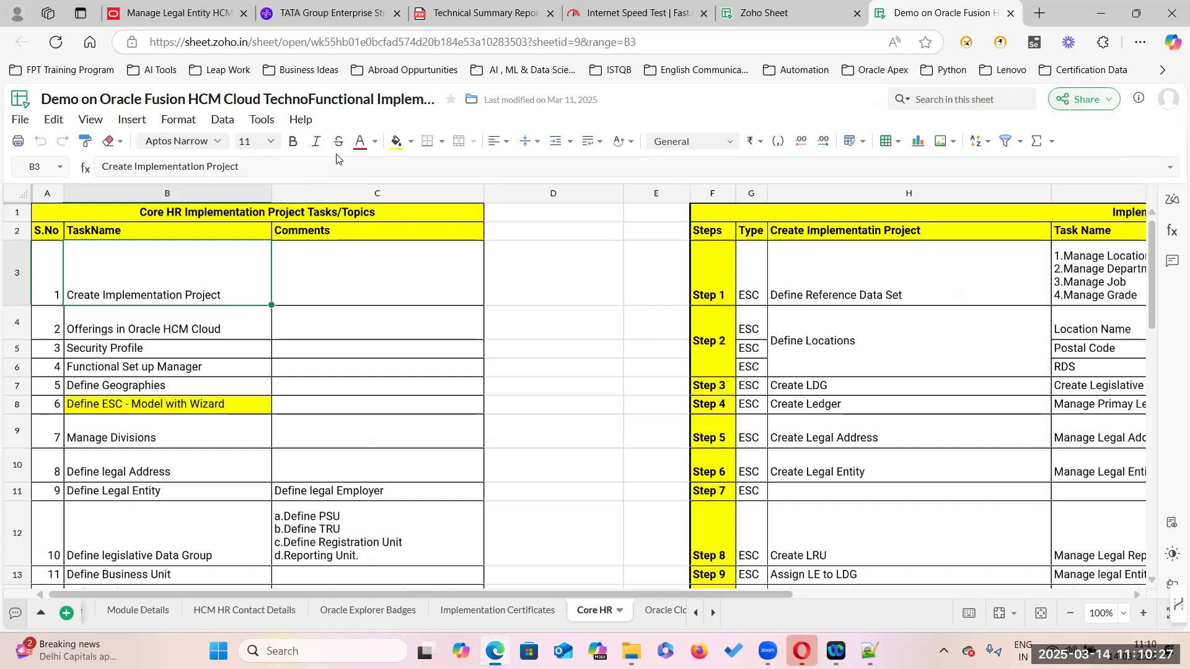
{"action": "left_click", "coordinate": [396, 141]}
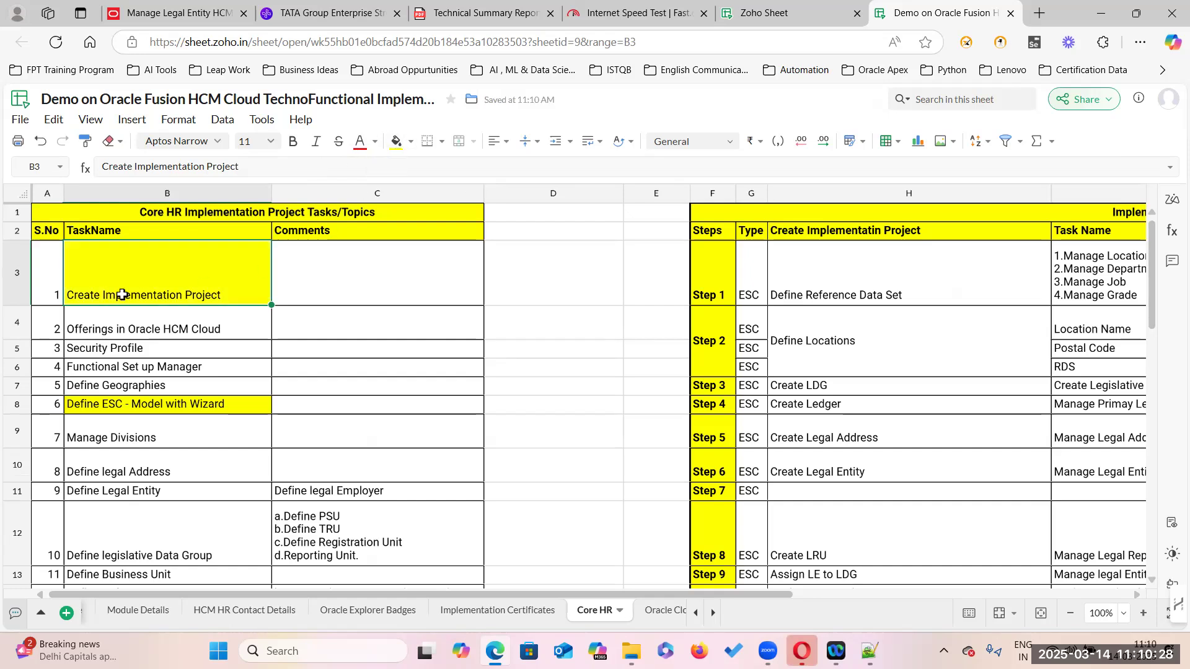
Fill the Offerings in Oracle HCM Cloud (B4) and Functional Set up Manager (B6) task cells with yellow
{"action": "left_click", "coordinate": [199, 327]}
{"action": "left_click", "coordinate": [396, 147]}
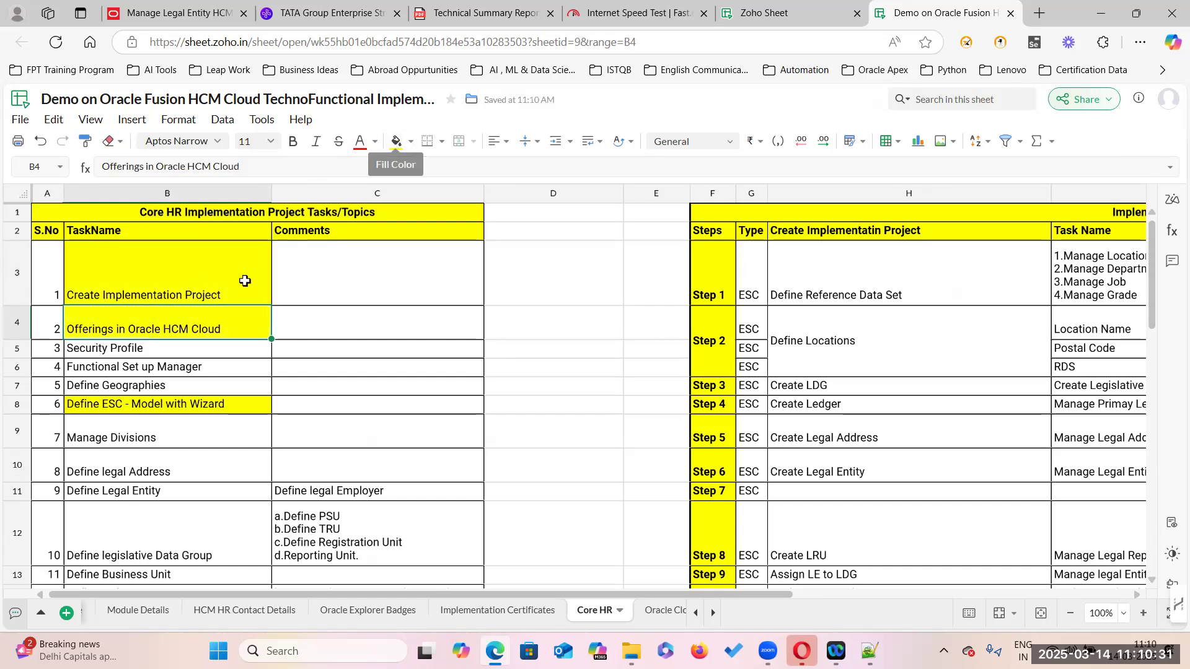
{"action": "left_click", "coordinate": [164, 369]}
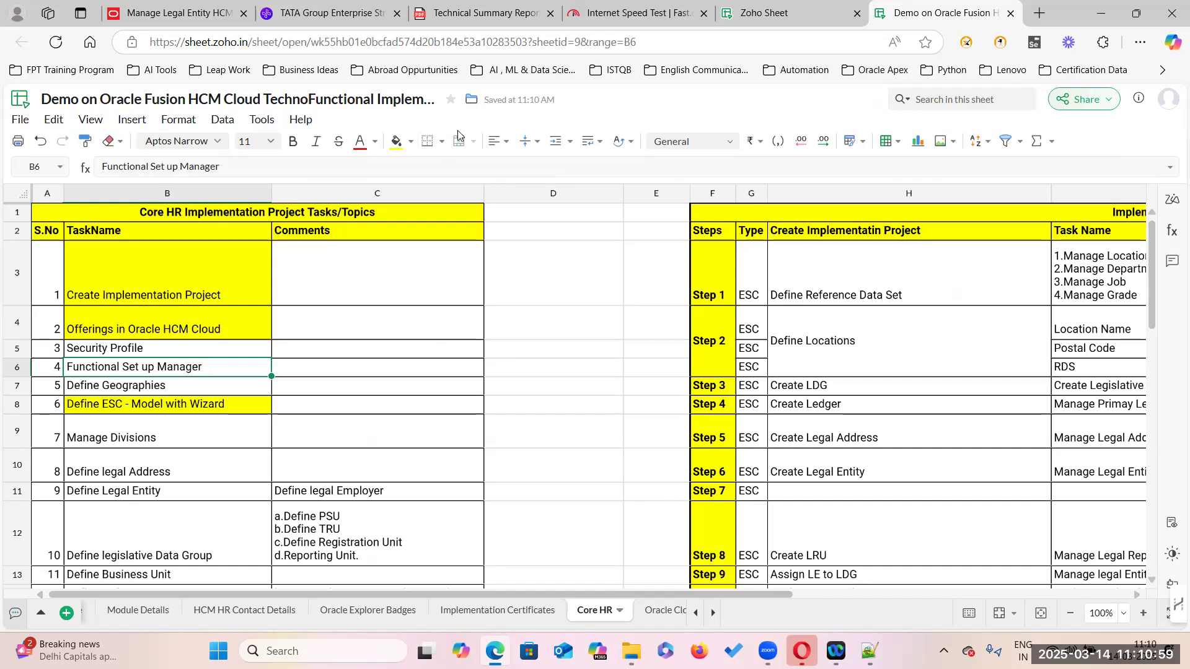
{"action": "left_click", "coordinate": [396, 142]}
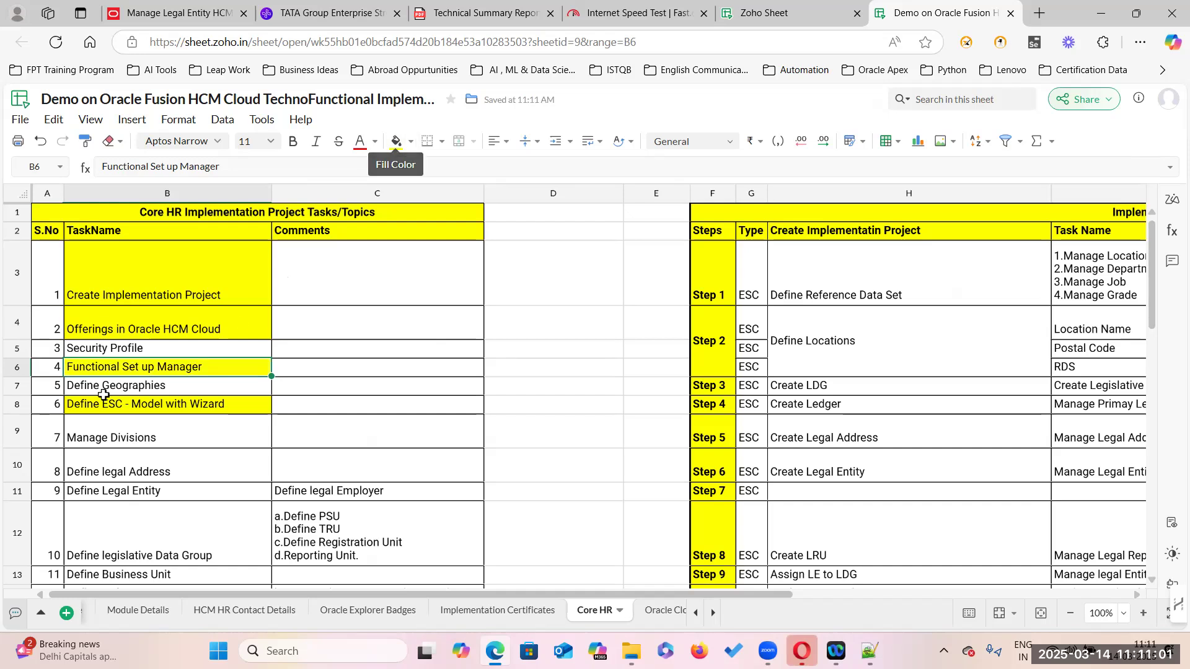
Review the highlighted tasks in the Core HR task list, from Create Implementation Project through Define ESC - Model with Wizard
{"action": "left_click", "coordinate": [167, 431]}
{"action": "left_click", "coordinate": [156, 404]}
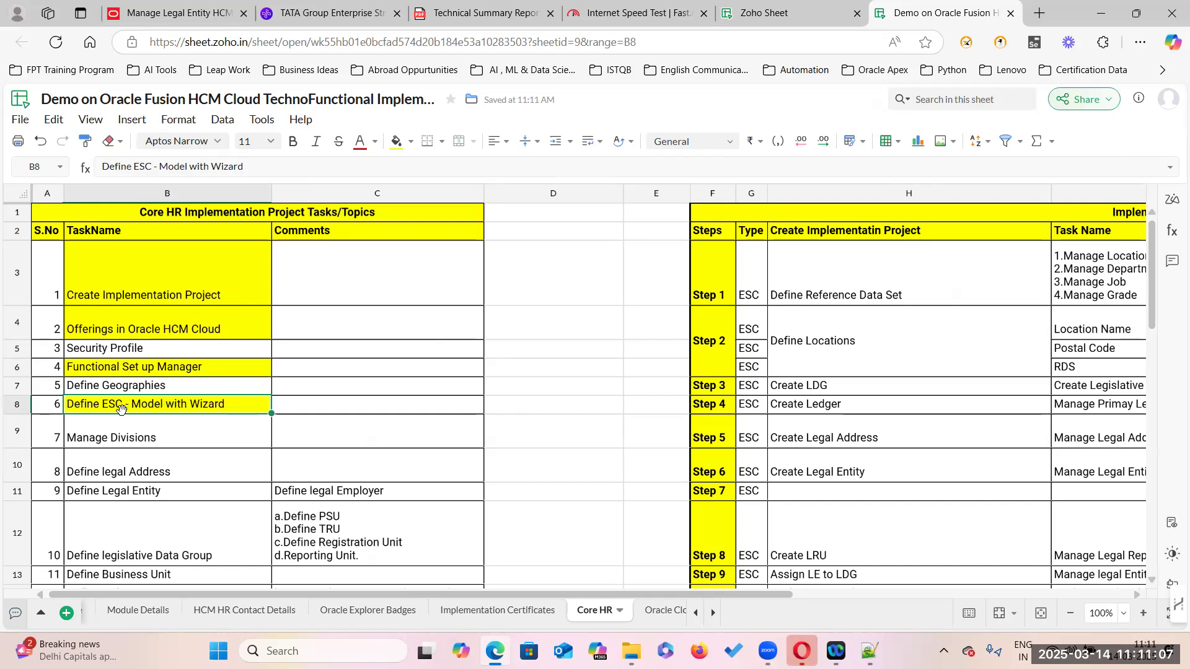
{"action": "scroll", "coordinate": [205, 428], "scroll_direction": "down", "scroll_amount": 3}
{"action": "scroll", "coordinate": [141, 406], "scroll_direction": "up", "scroll_amount": 3}
{"action": "left_click", "coordinate": [136, 285]}
{"action": "left_click", "coordinate": [137, 335]}
{"action": "left_click", "coordinate": [186, 366]}
{"action": "left_click", "coordinate": [186, 404]}
{"action": "left_click", "coordinate": [211, 287]}
{"action": "left_click", "coordinate": [221, 333]}
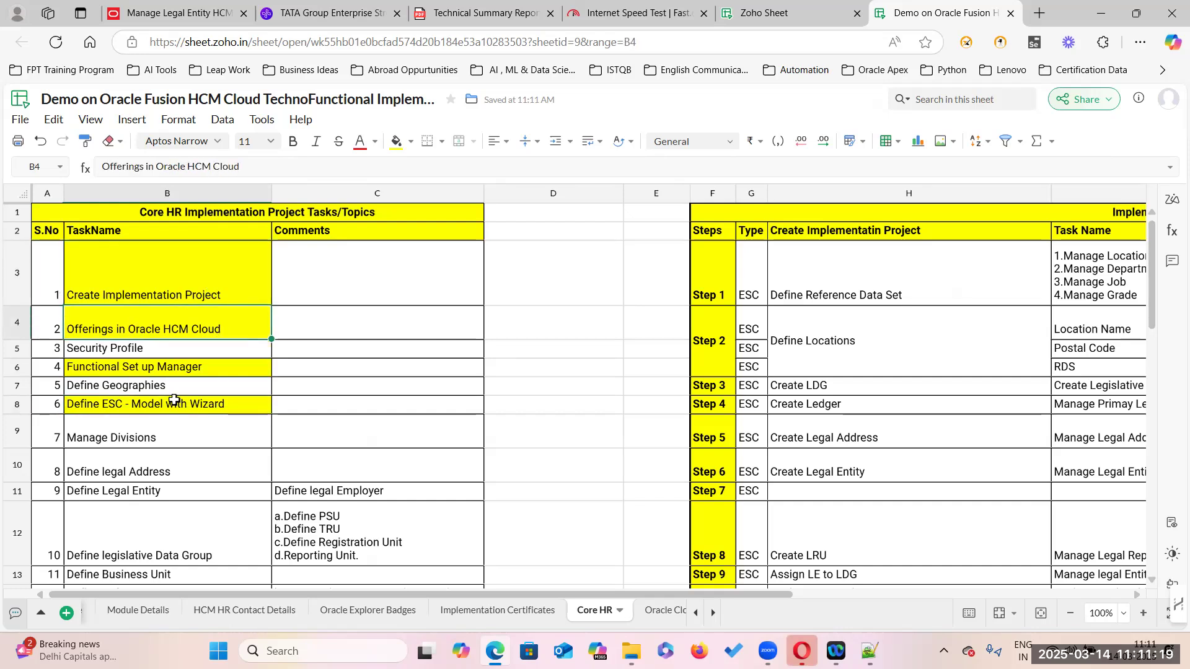
Enter the comment TATA GROUP in cell C8 for the Define ESC - Model with Wizard task
{"action": "left_click", "coordinate": [234, 403]}
{"action": "double_click", "coordinate": [293, 404]}
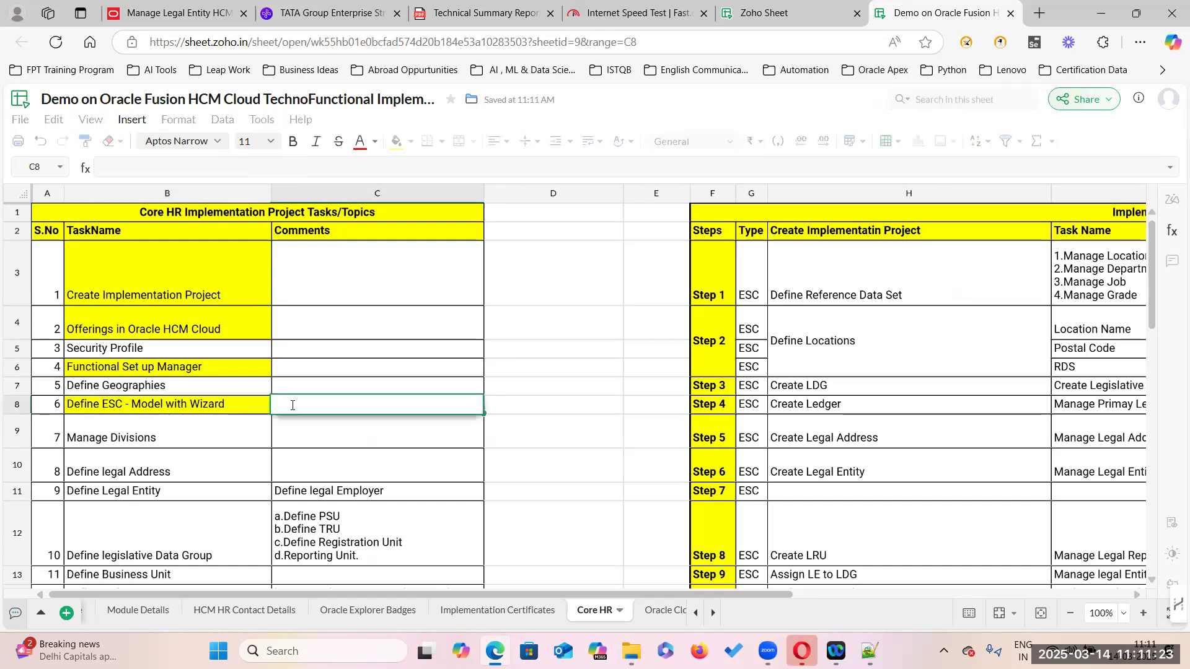
{"action": "type", "text": "TATA"}
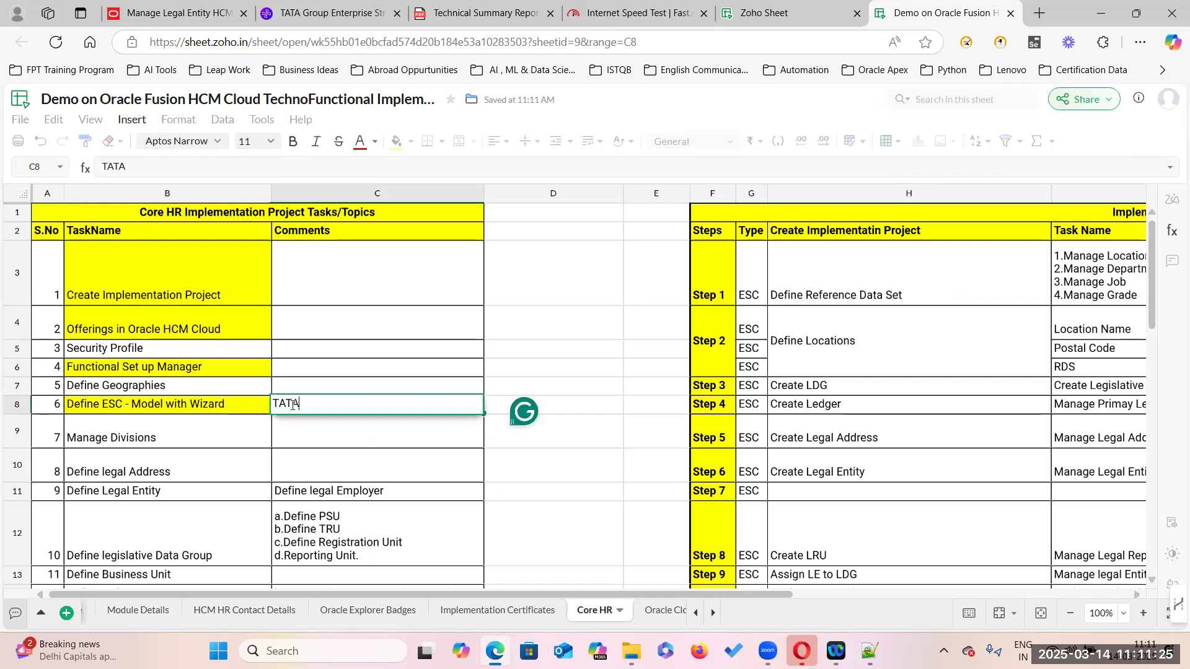
{"action": "type", "text": " GROUP"}
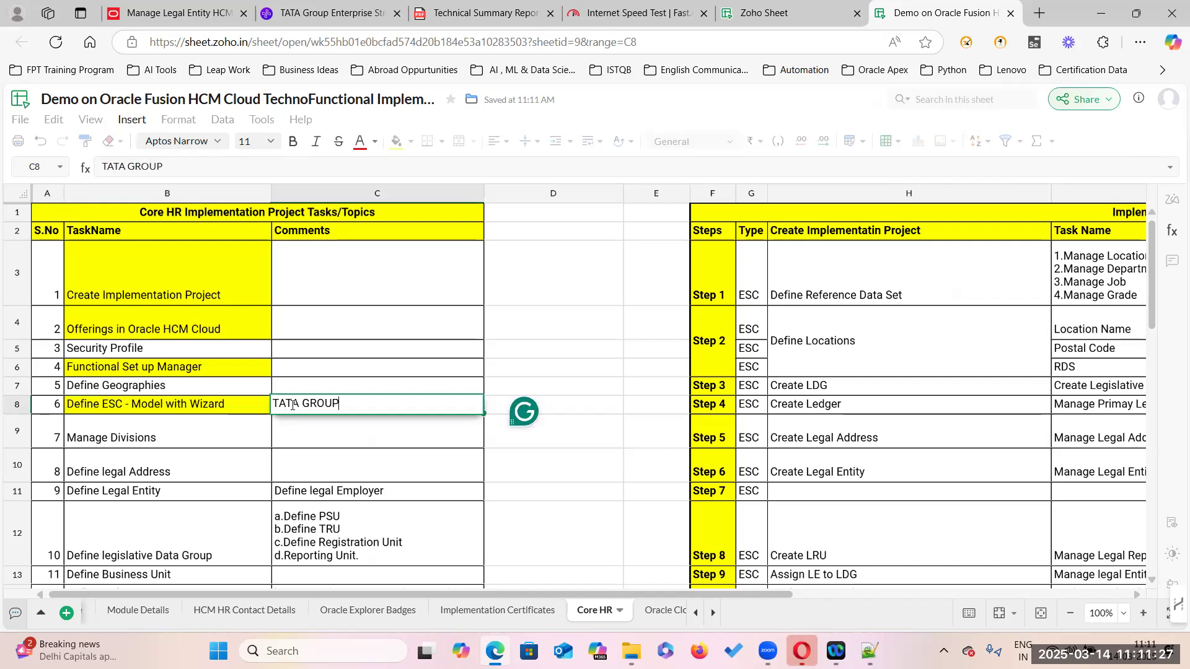
{"action": "left_click", "coordinate": [587, 479]}
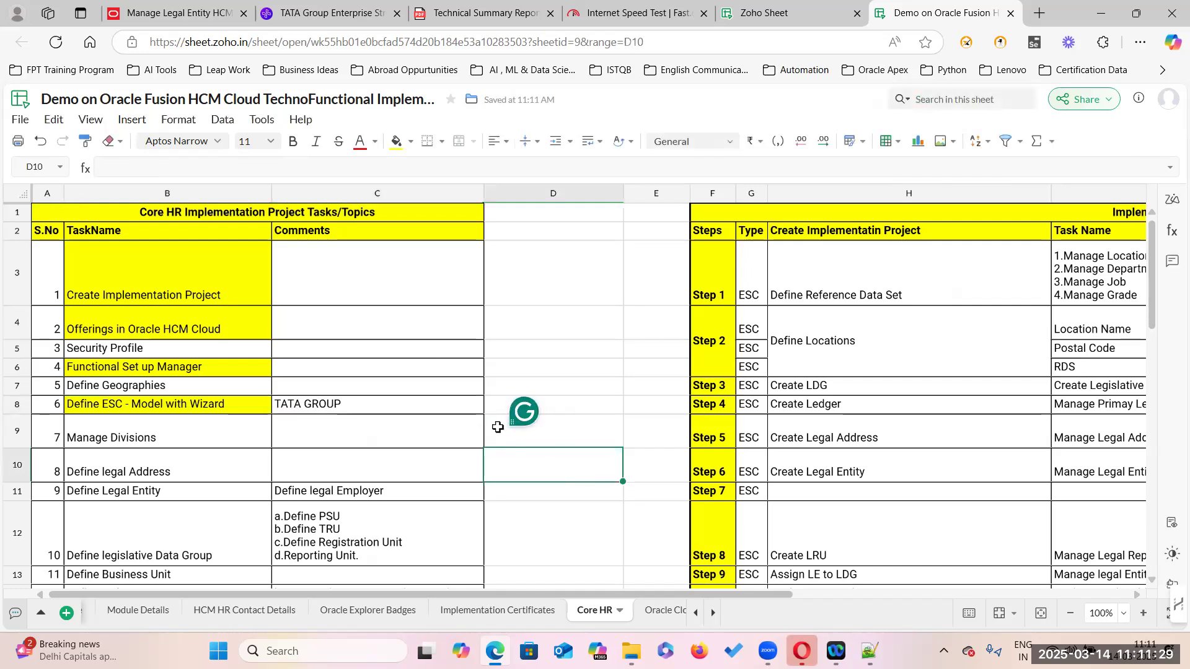
Quit the Grammarly assistant that covers the TATA GROUP comment
{"action": "left_click", "coordinate": [522, 423]}
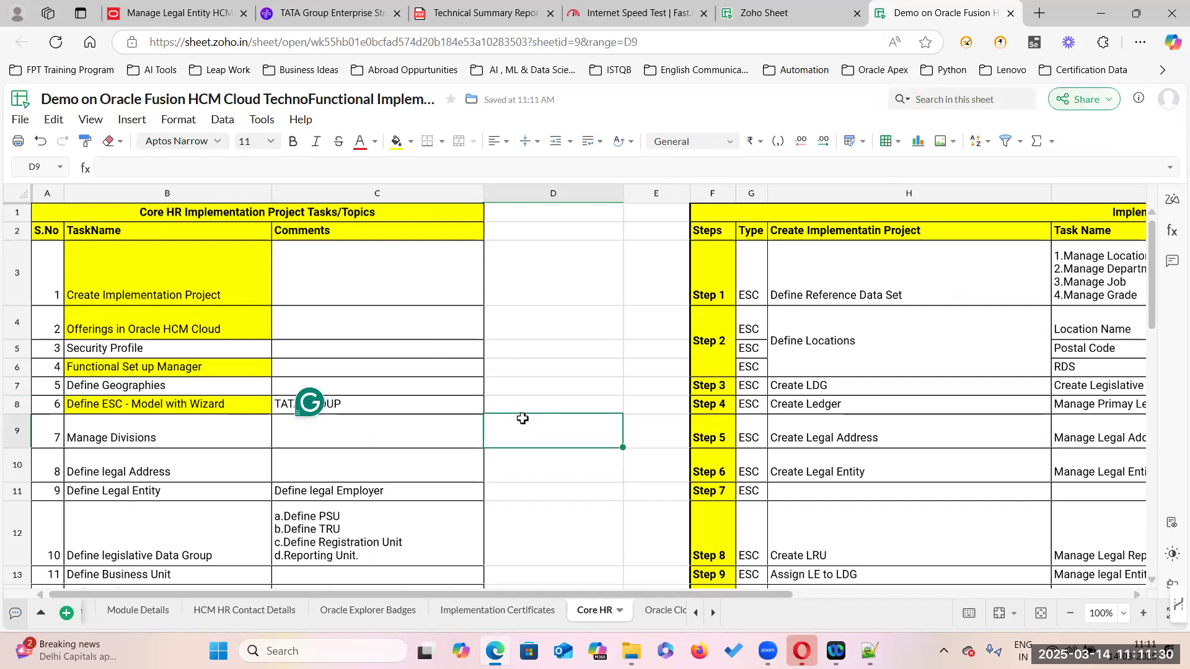
{"action": "left_click", "coordinate": [312, 405]}
{"action": "left_click", "coordinate": [285, 137]}
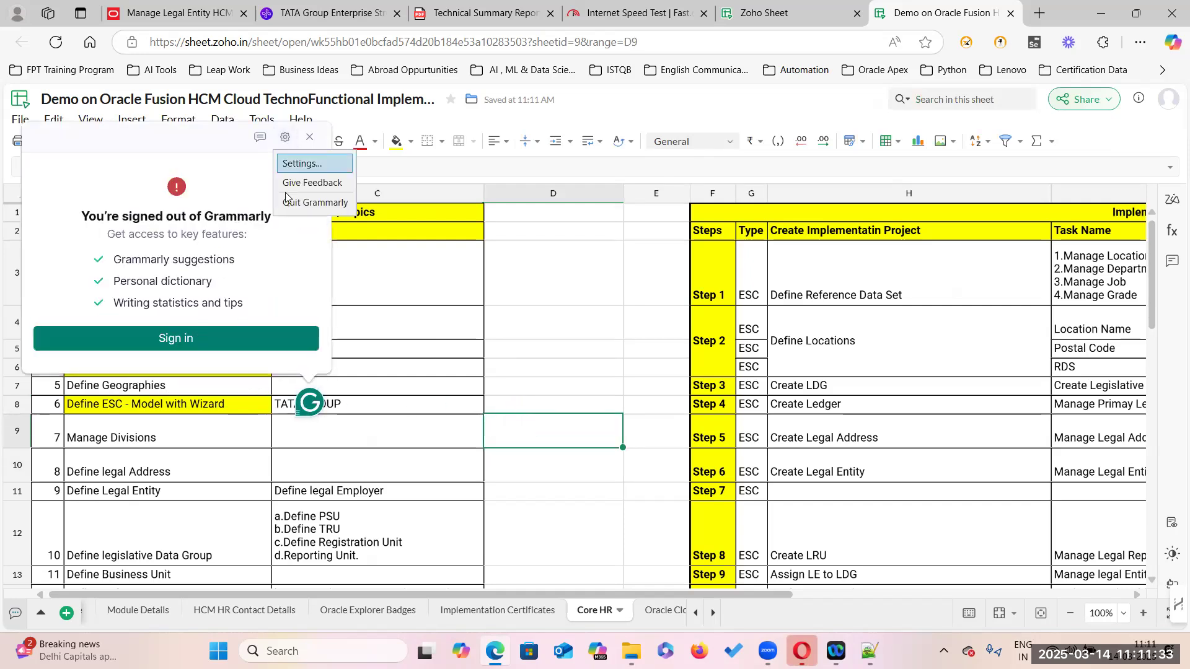
{"action": "left_click", "coordinate": [289, 202]}
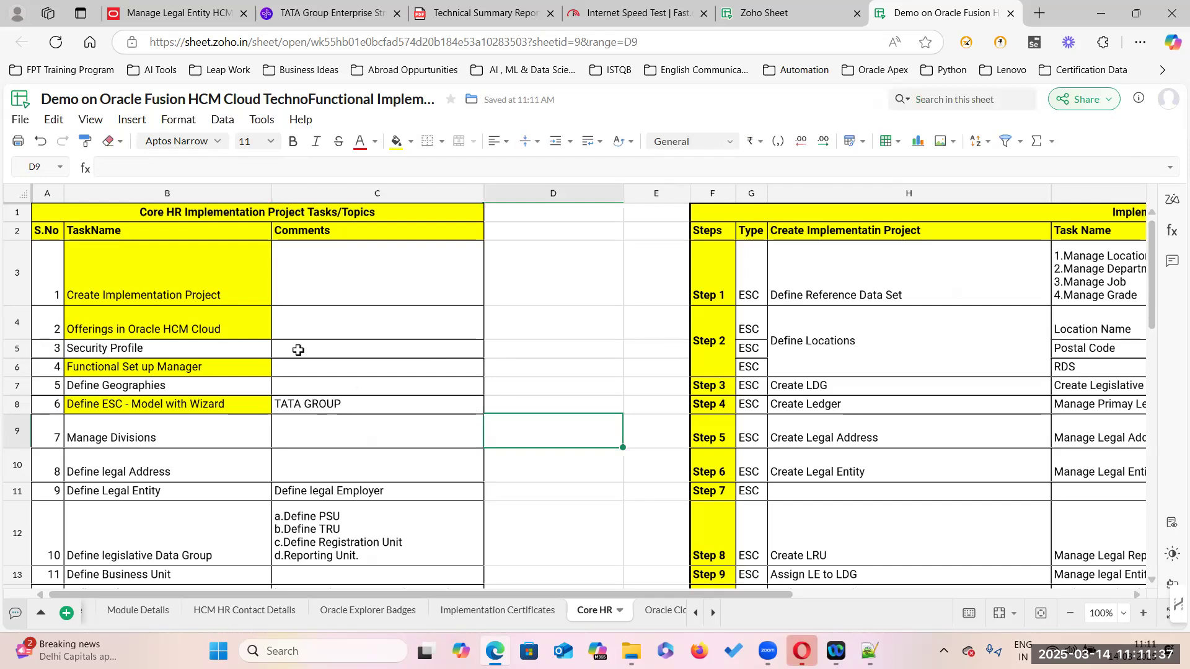
Fill the TATA GROUP comment cell (C8) with yellow to match its task cell
{"action": "left_click", "coordinate": [315, 410]}
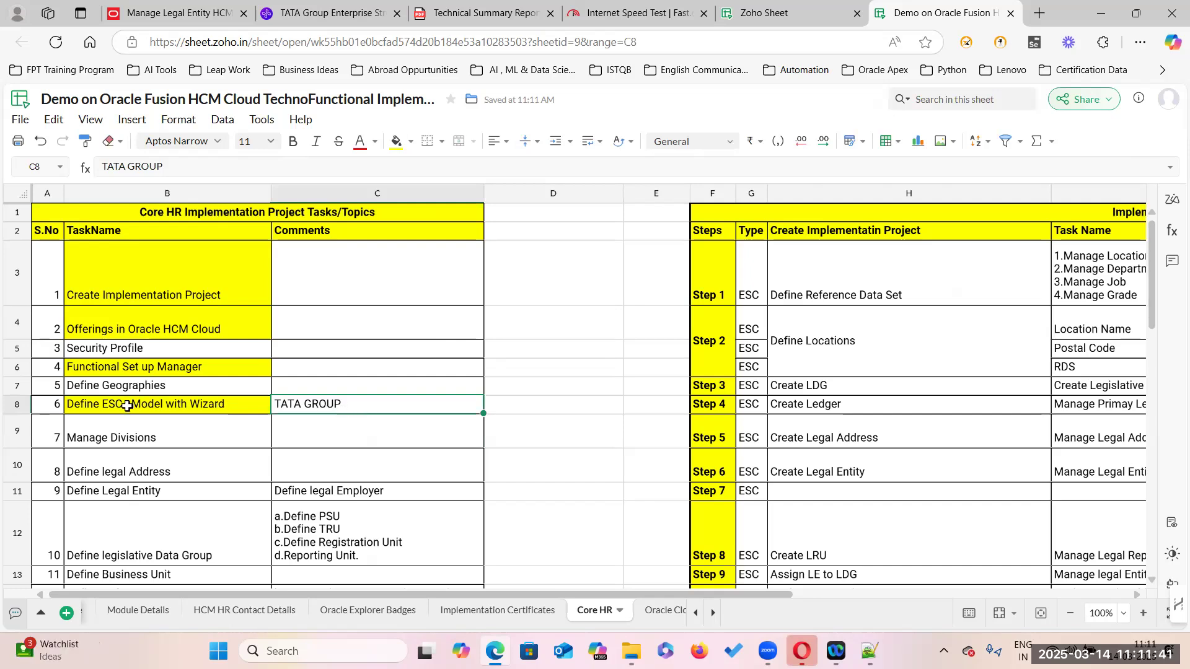
{"action": "left_click", "coordinate": [195, 401]}
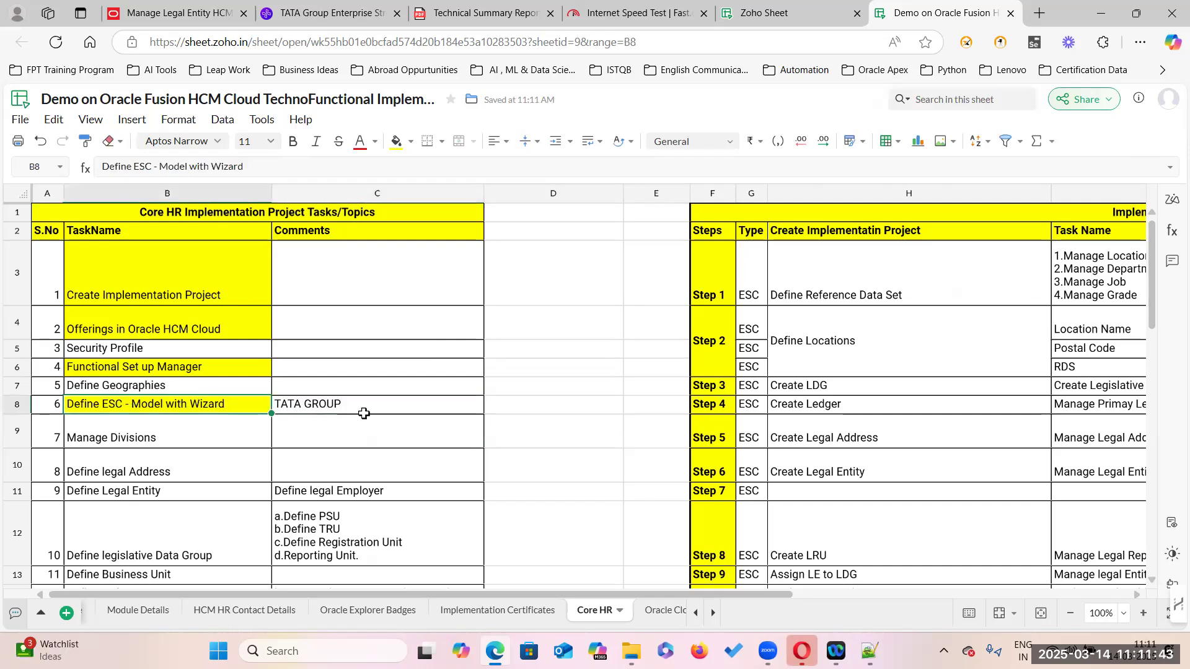
{"action": "left_click", "coordinate": [366, 406]}
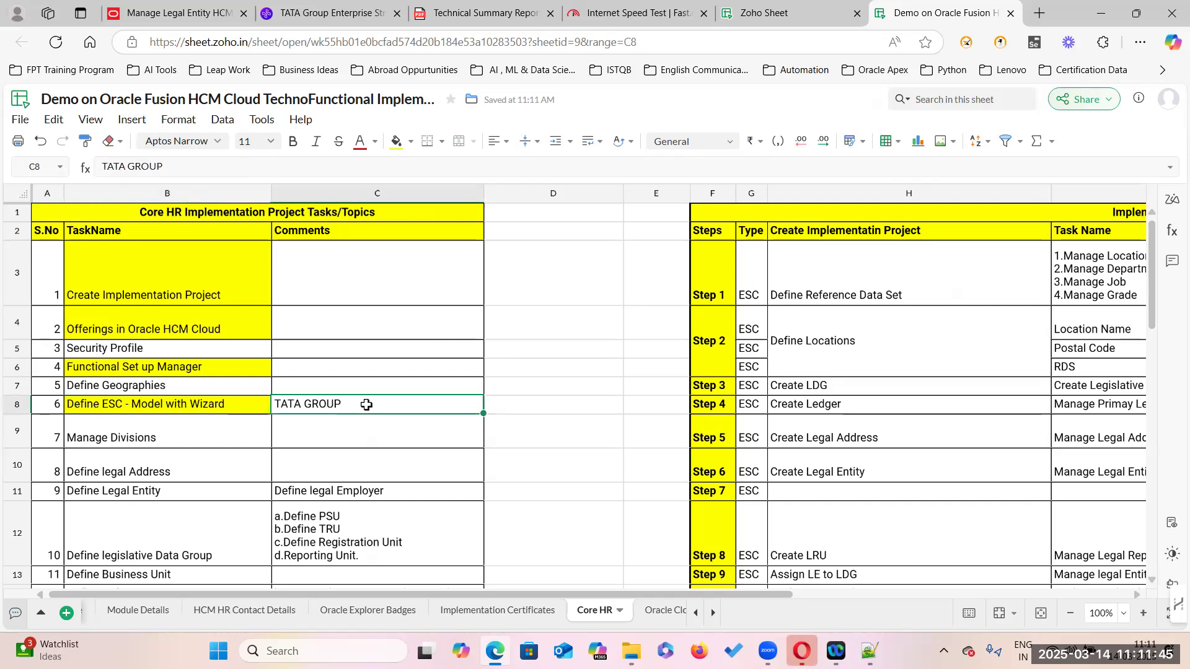
{"action": "left_click", "coordinate": [396, 141]}
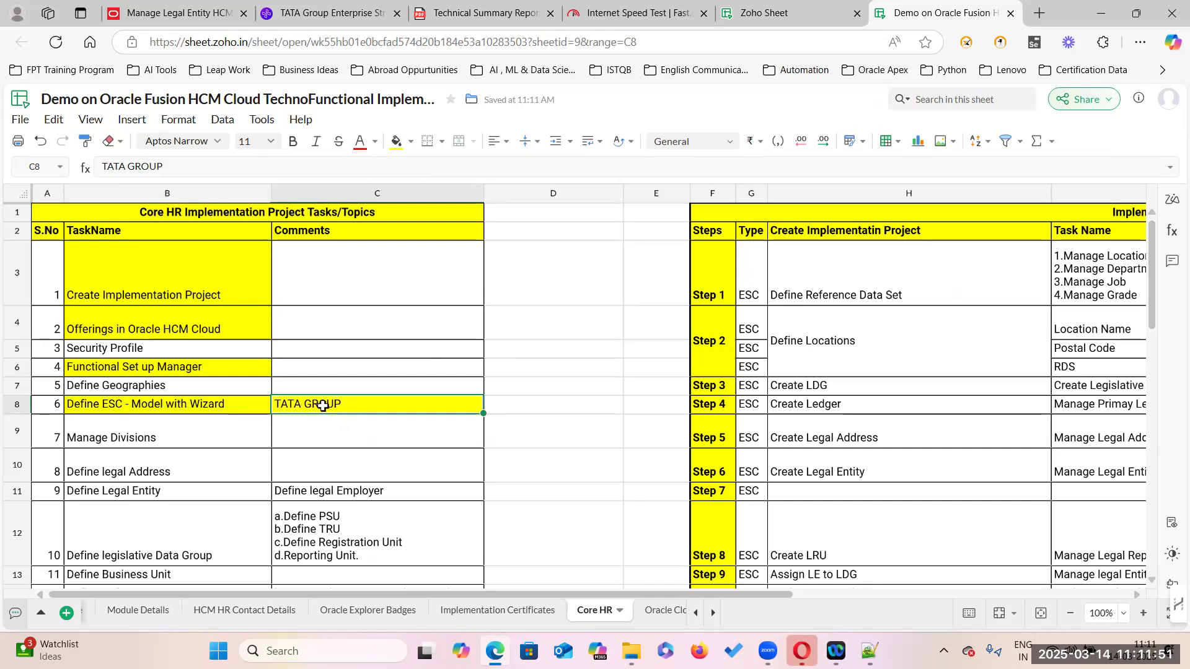
{"action": "left_click", "coordinate": [606, 407]}
{"action": "left_click", "coordinate": [152, 288]}
{"action": "left_click", "coordinate": [152, 321]}
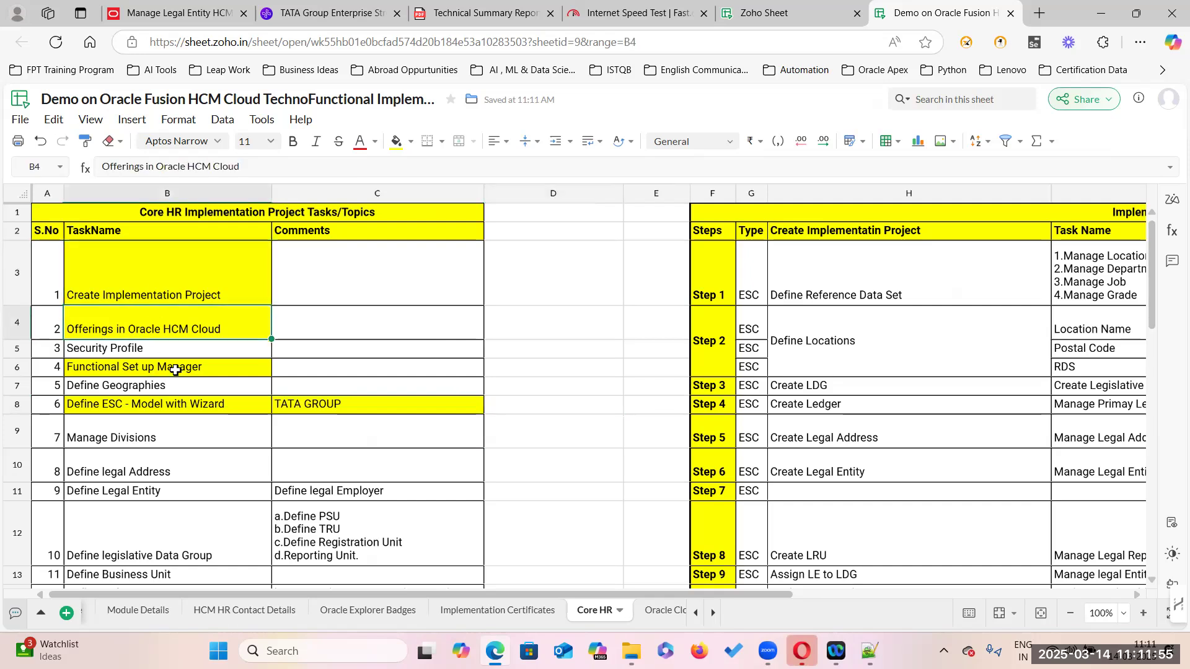
{"action": "left_click", "coordinate": [173, 370]}
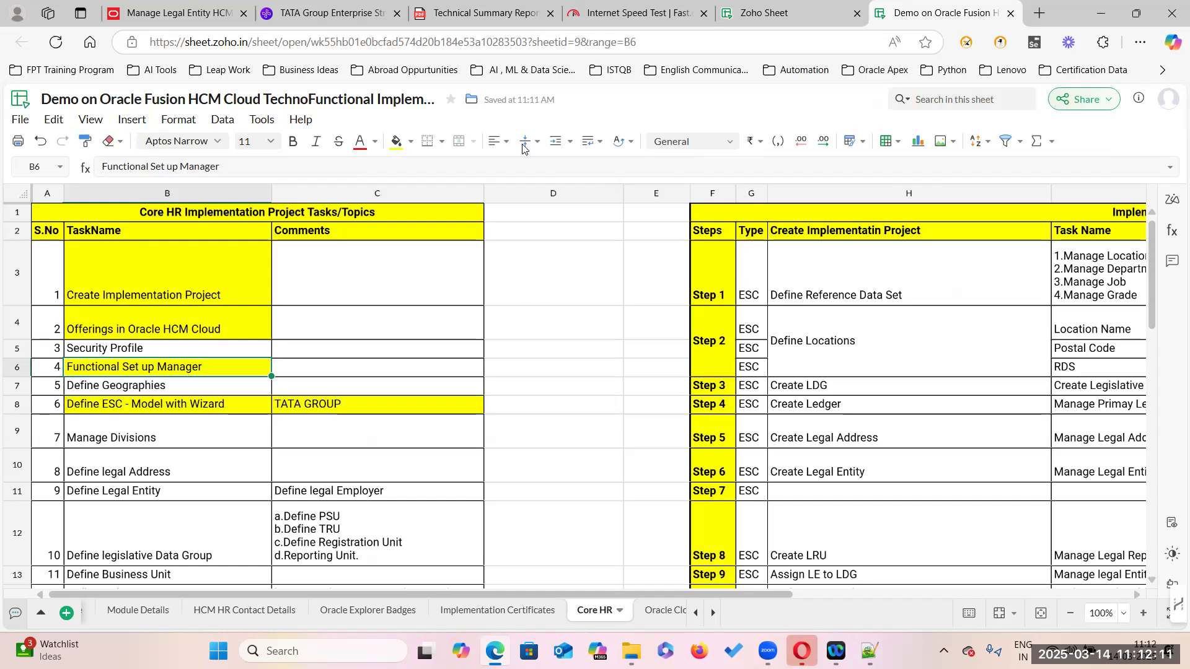
{"action": "left_click", "coordinate": [518, 360]}
{"action": "left_click", "coordinate": [530, 397]}
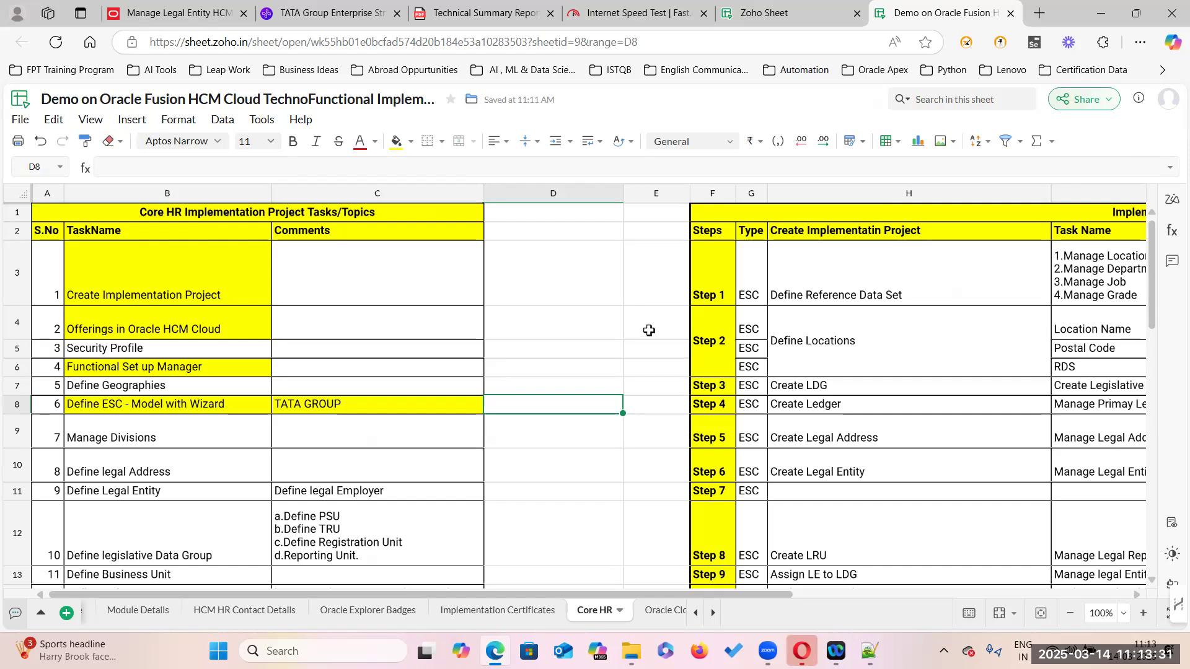
Switch to the Xmind map of the TATA Group Enterprise Structure and view the full hierarchy down to the business units
{"action": "left_click", "coordinate": [319, 11]}
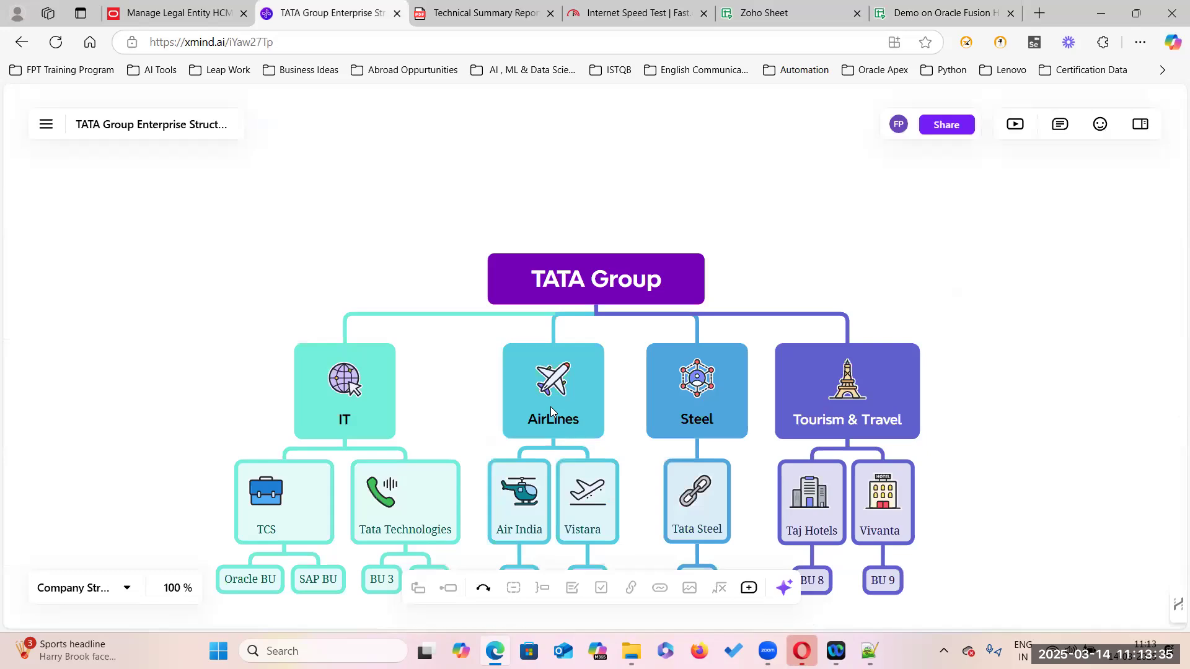
{"action": "left_click", "coordinate": [633, 288]}
{"action": "scroll", "coordinate": [551, 248], "scroll_direction": "down", "scroll_amount": 2}
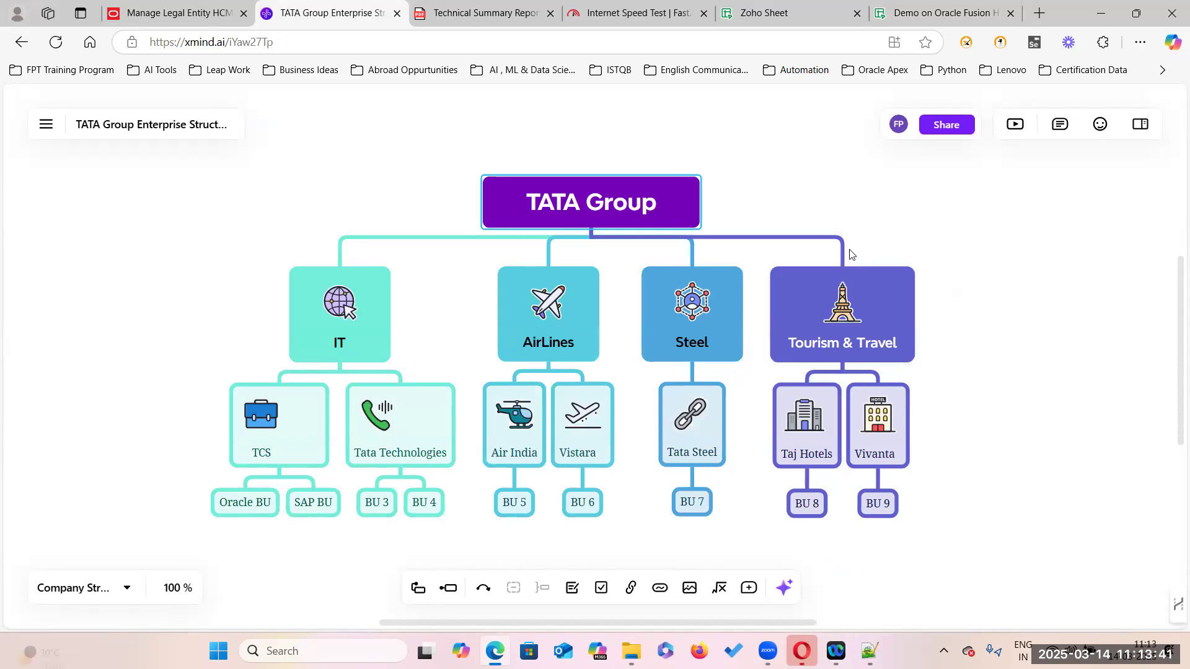
Return to Oracle Fusion, open its home page, and select the page address up to FuseWelcome
{"action": "left_click", "coordinate": [229, 16]}
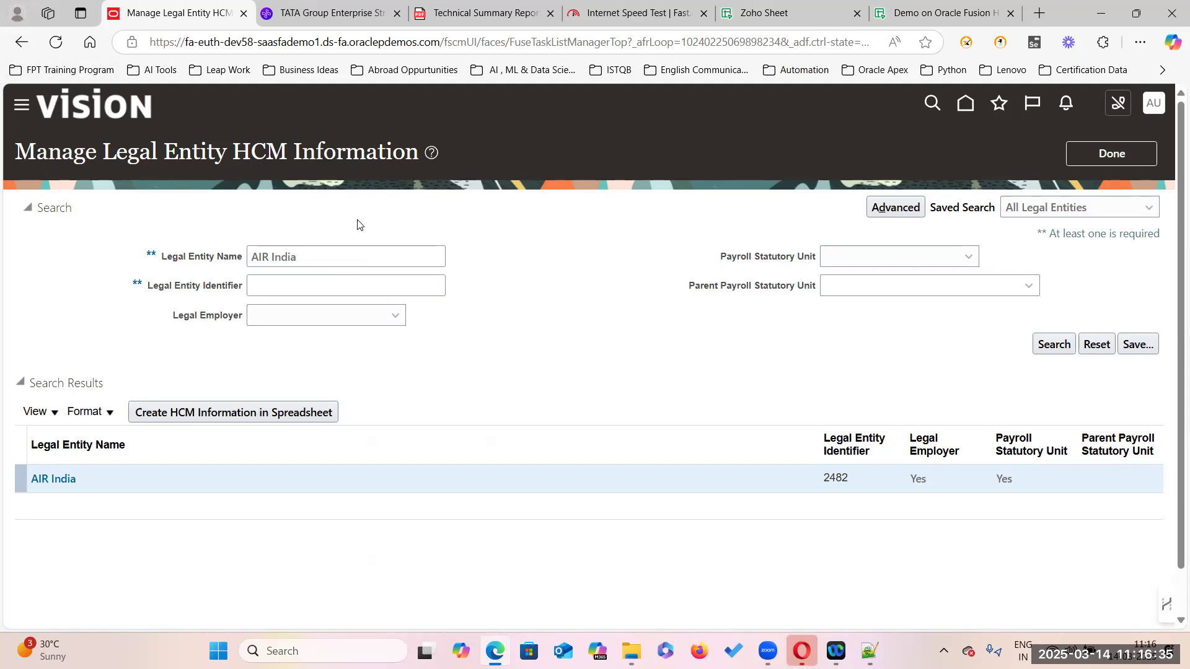
{"action": "left_click", "coordinate": [964, 104]}
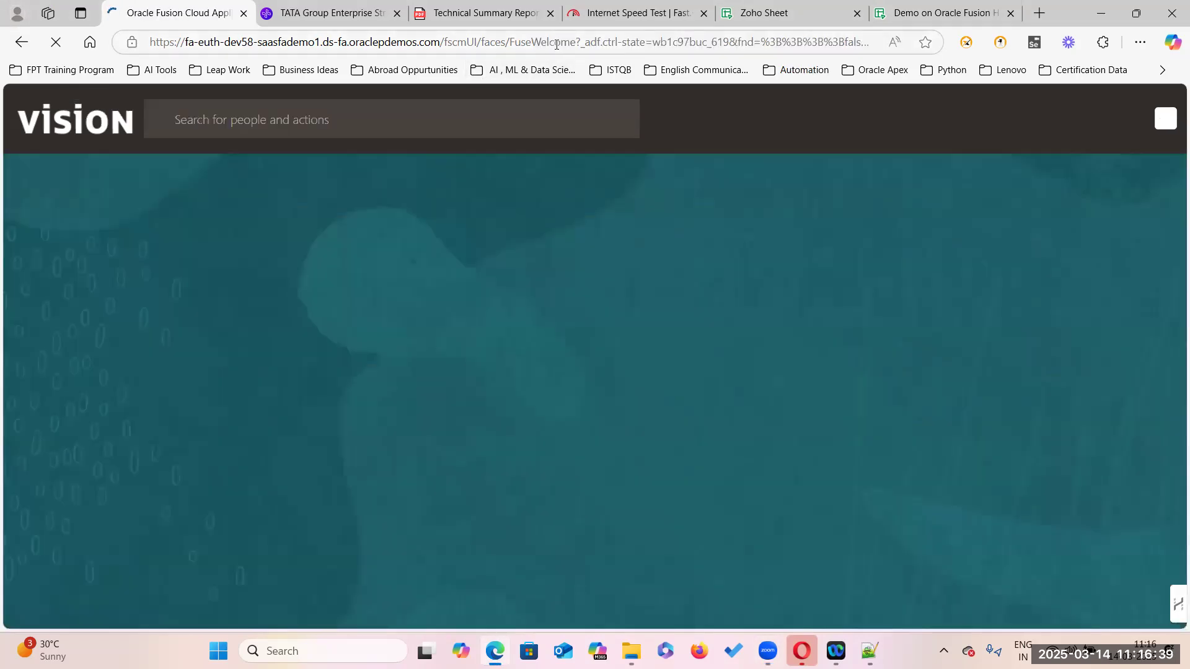
{"action": "left_click_drag", "start_coordinate": [575, 42], "coordinate": [112, 32]}
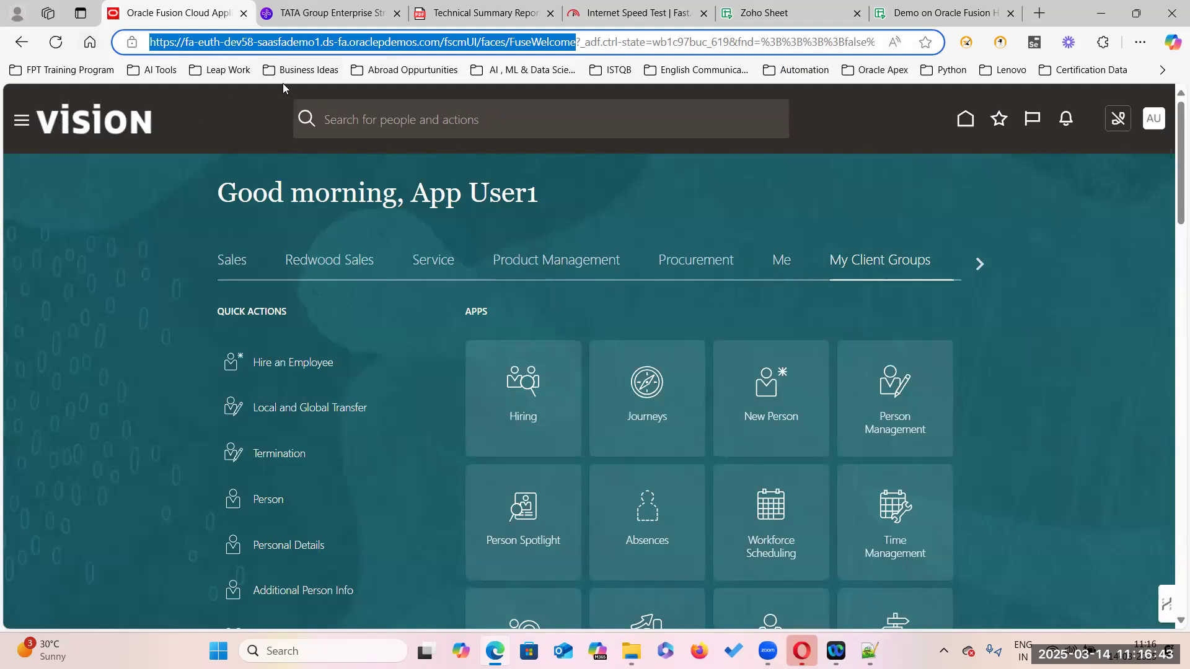